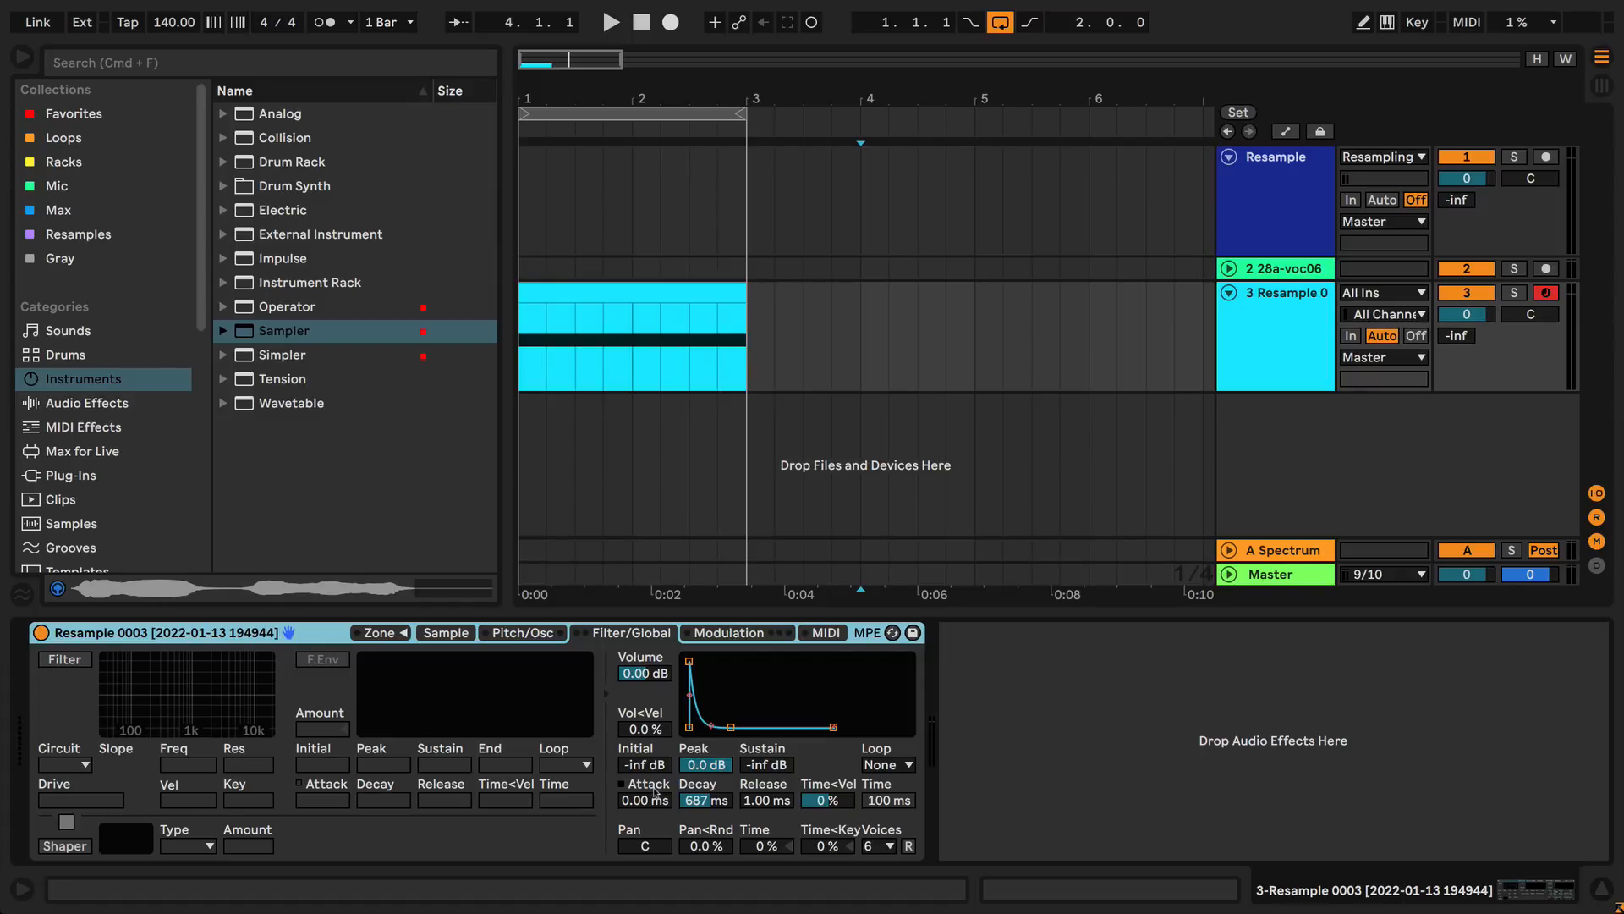
pyautogui.click(865, 472)
pyautogui.click(678, 733)
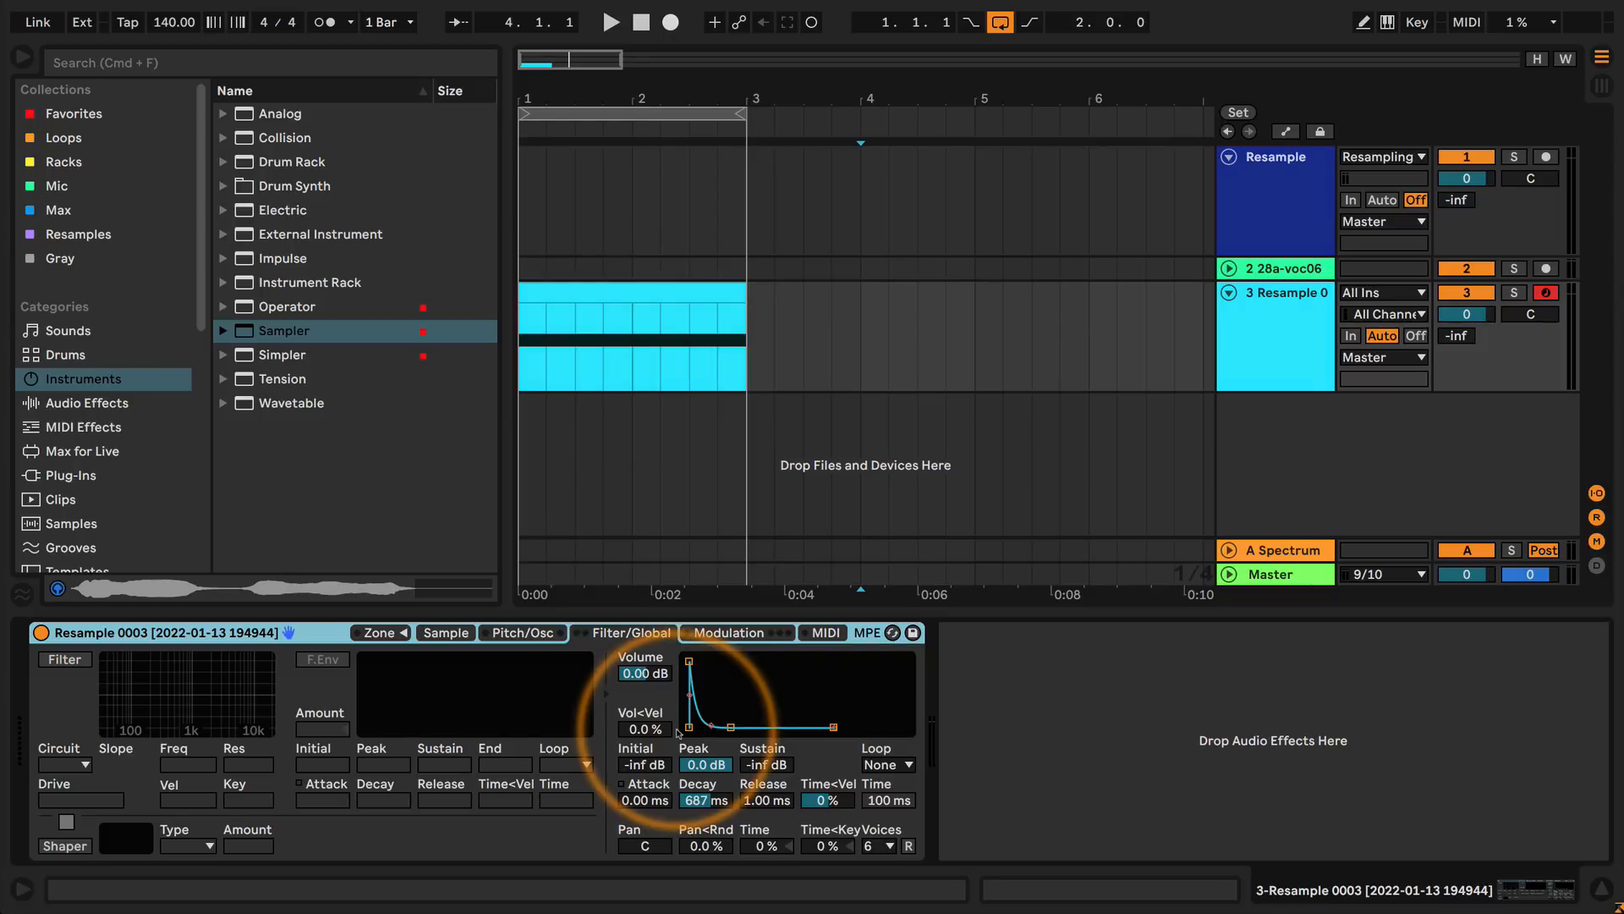
pyautogui.click(671, 352)
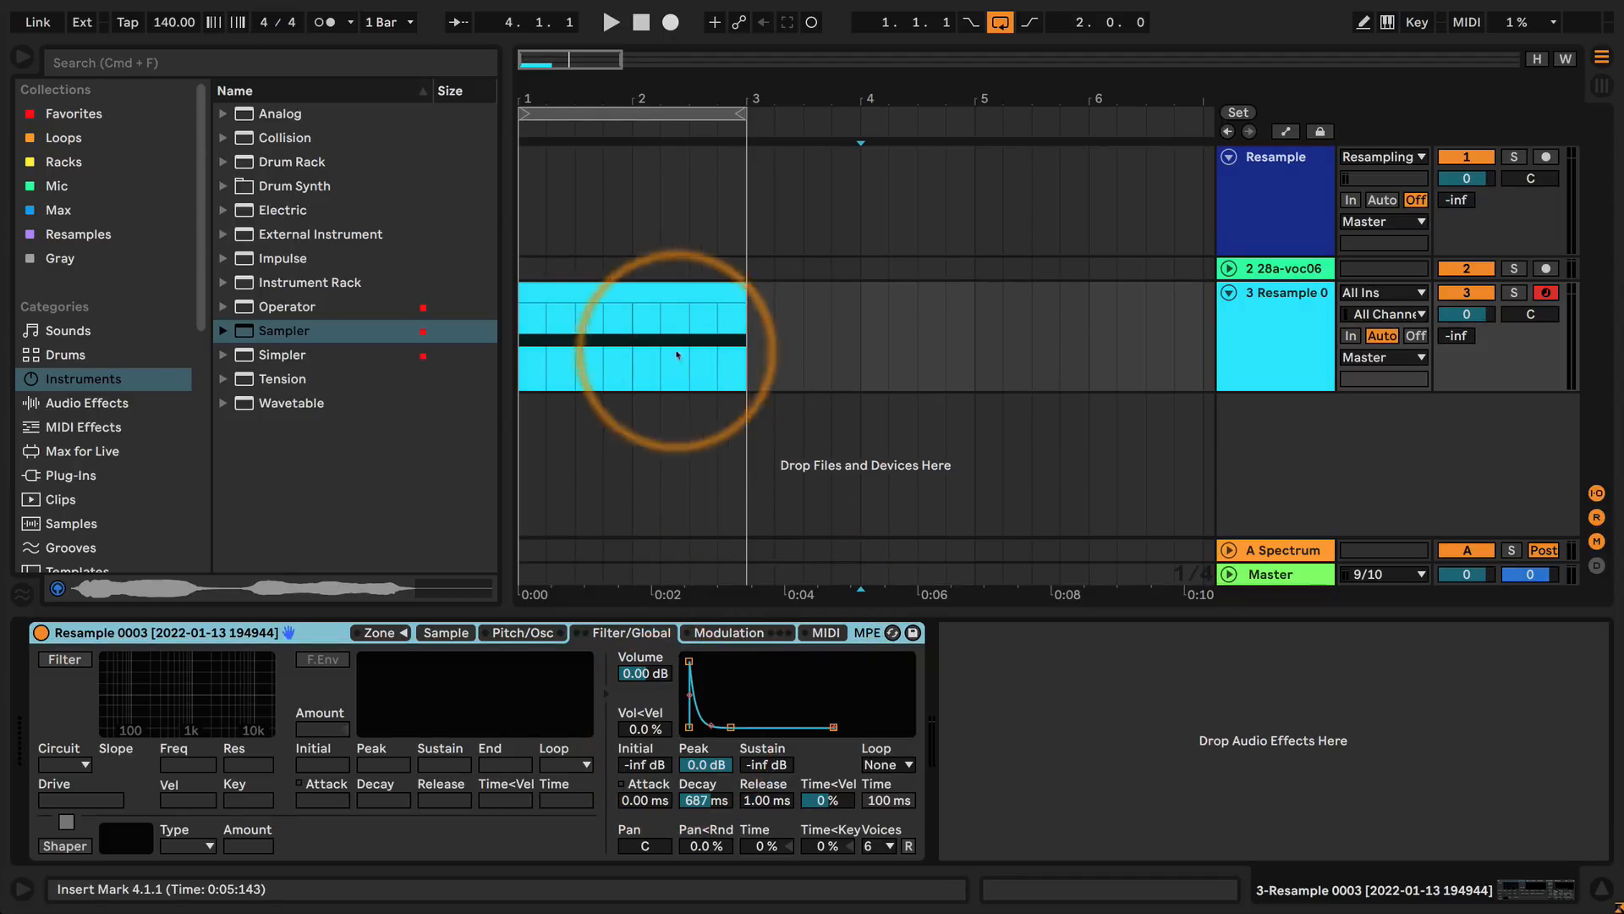
pyautogui.click(681, 298)
pyautogui.click(669, 338)
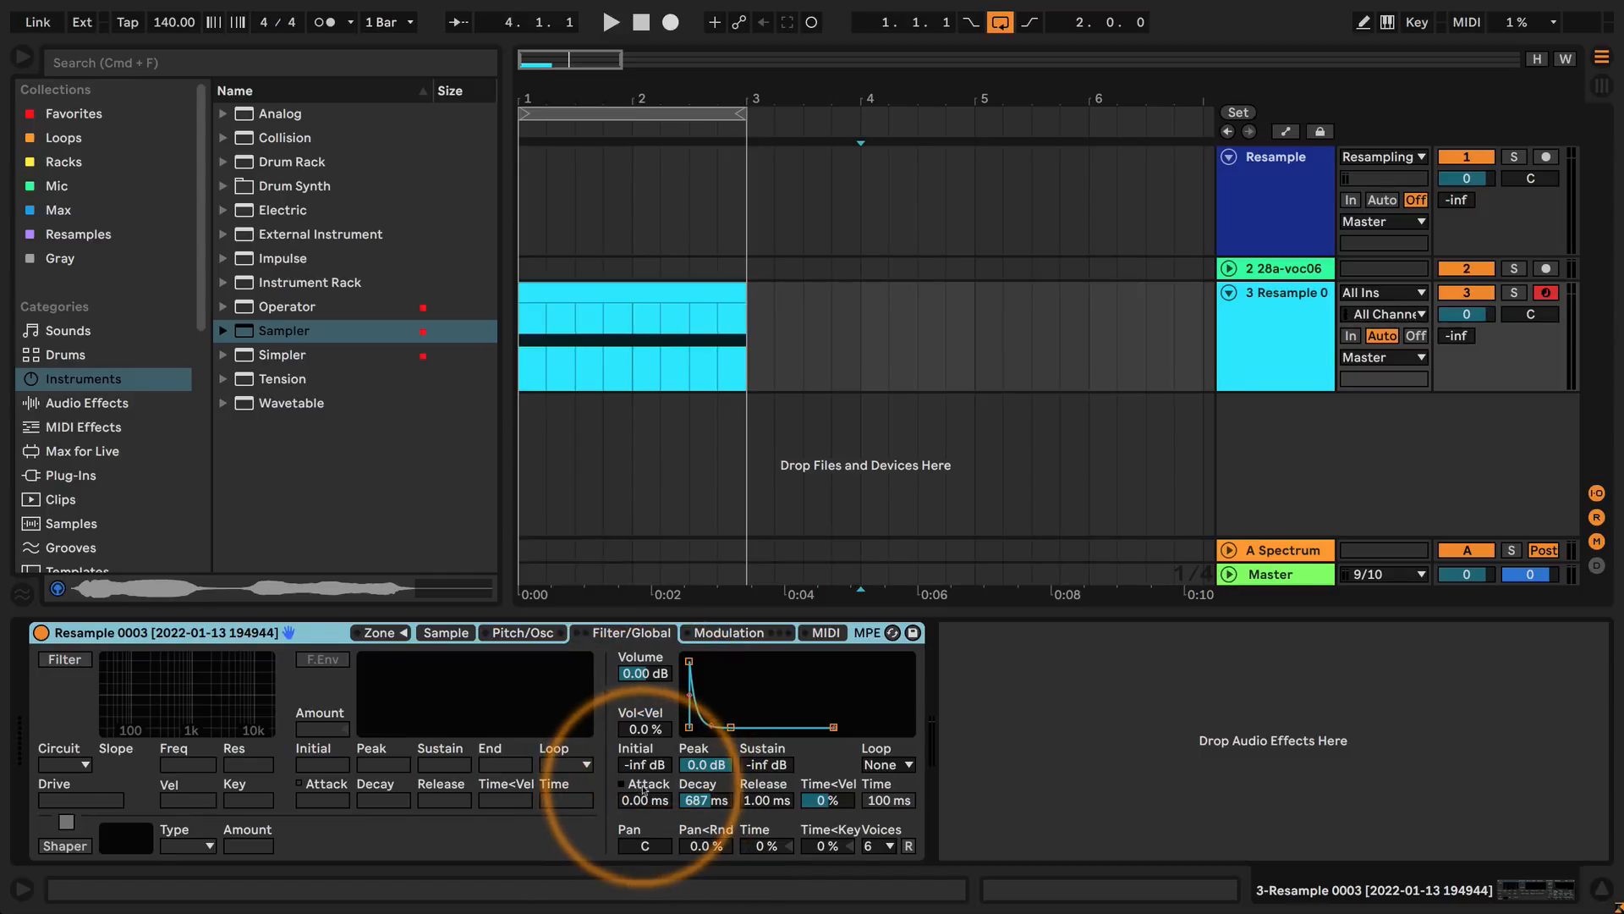
pyautogui.moveTo(643, 791); pyautogui.dragTo(663, 652)
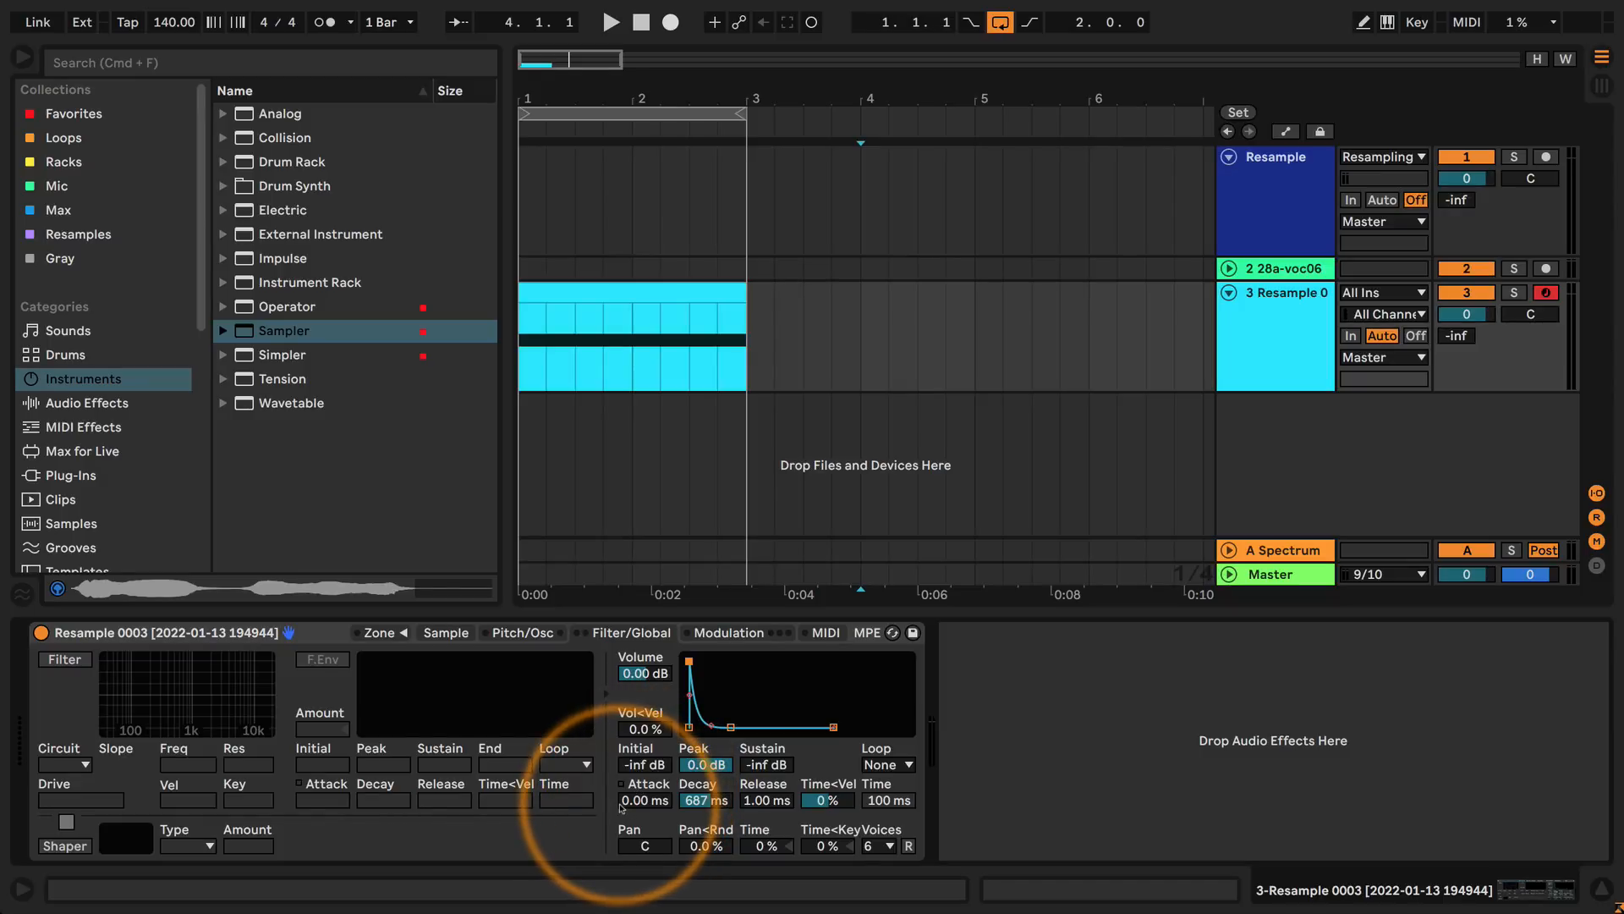
# Lengthen the volume envelope's attack to about 145 ms using its peak node, keeping the envelope Loop mode at None.
pyautogui.moveTo(691, 661); pyautogui.dragTo(734, 657)
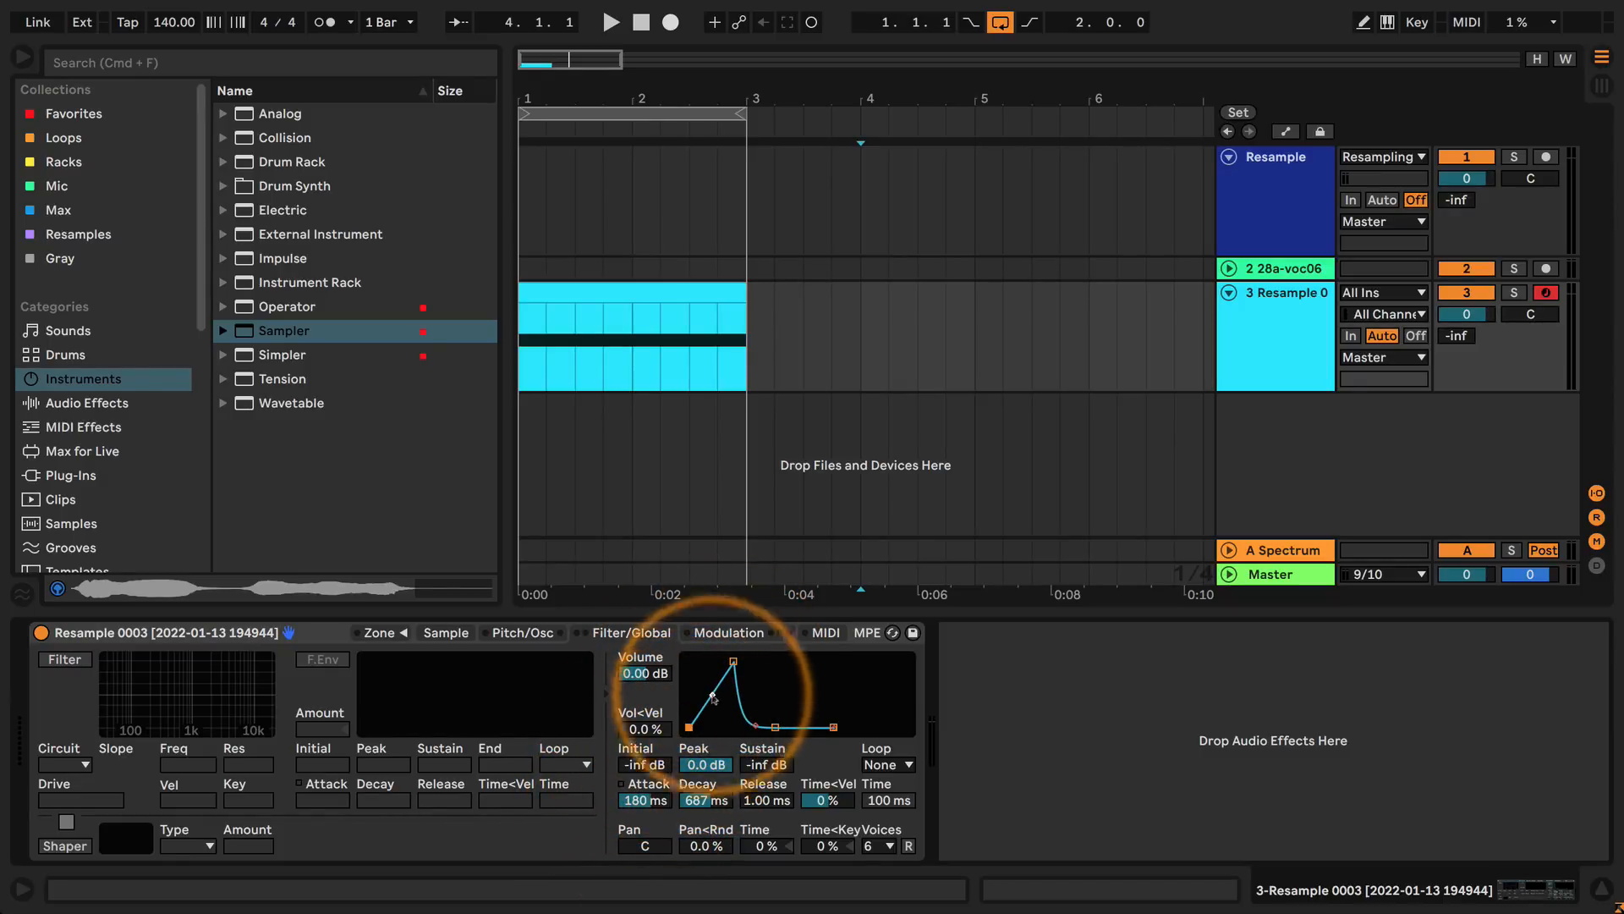
pyautogui.moveTo(733, 661); pyautogui.dragTo(732, 662)
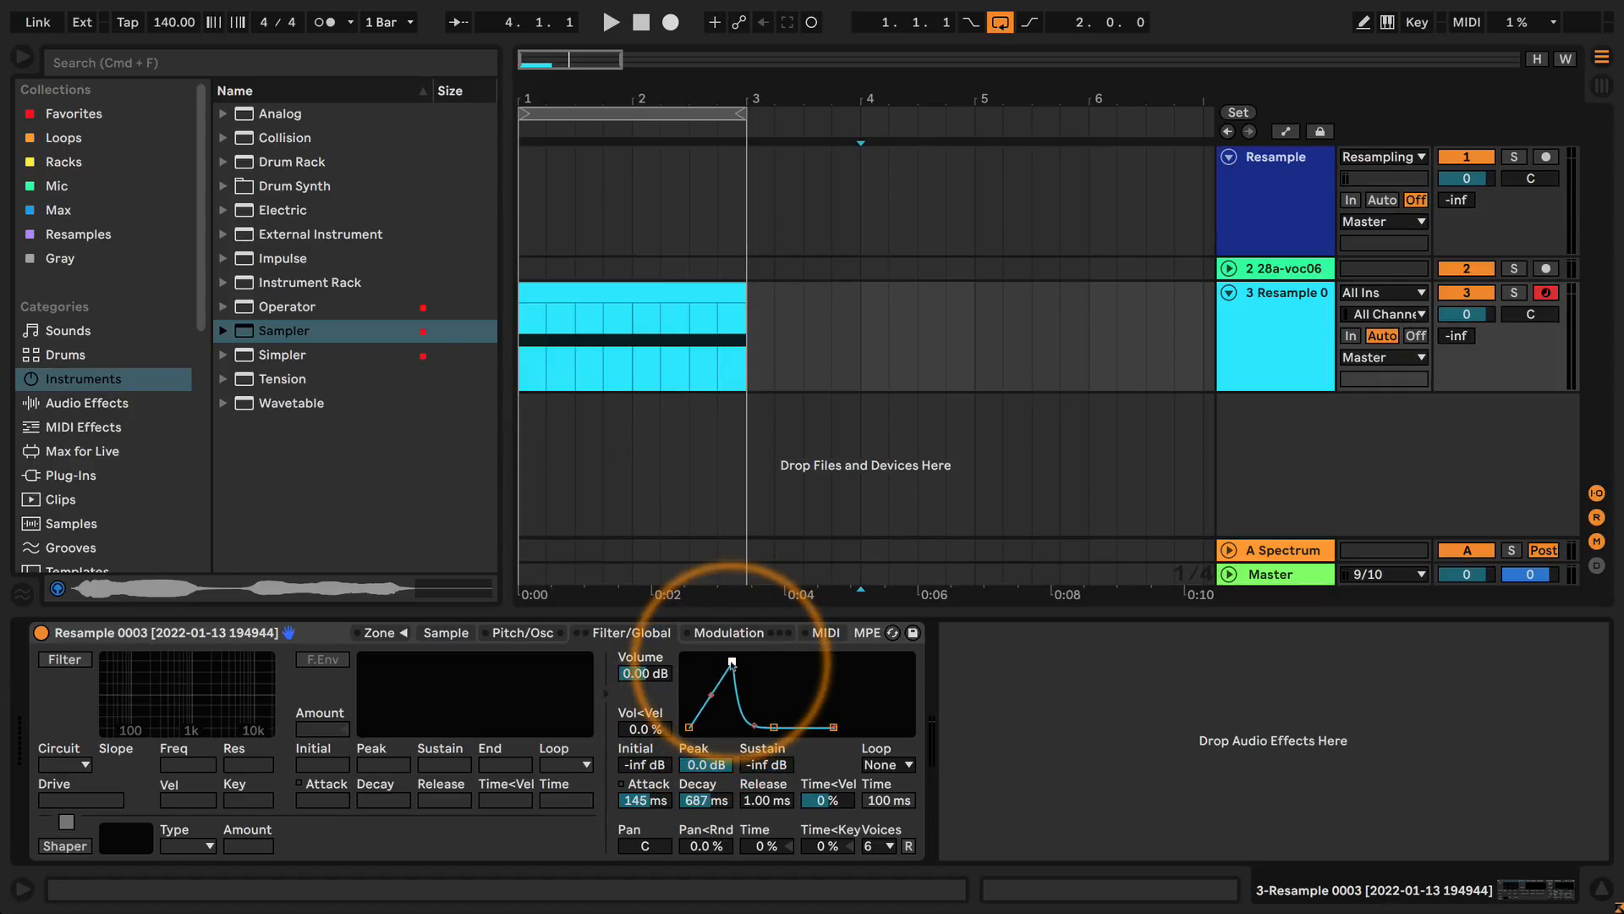
pyautogui.click(884, 764)
pyautogui.click(883, 784)
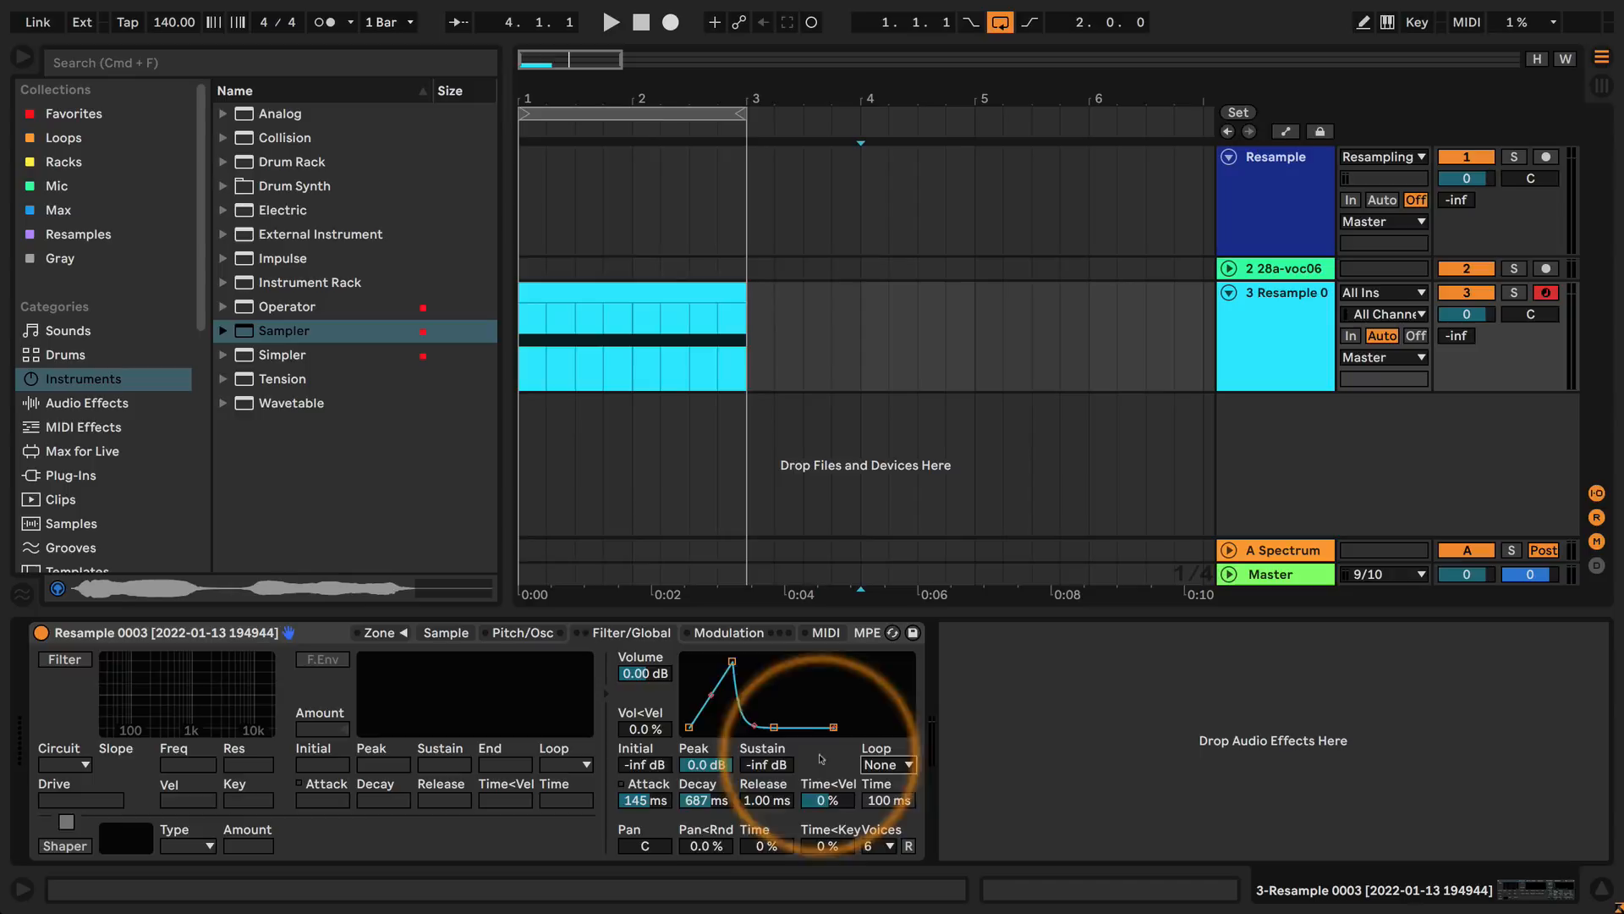
pyautogui.click(690, 729)
pyautogui.click(733, 662)
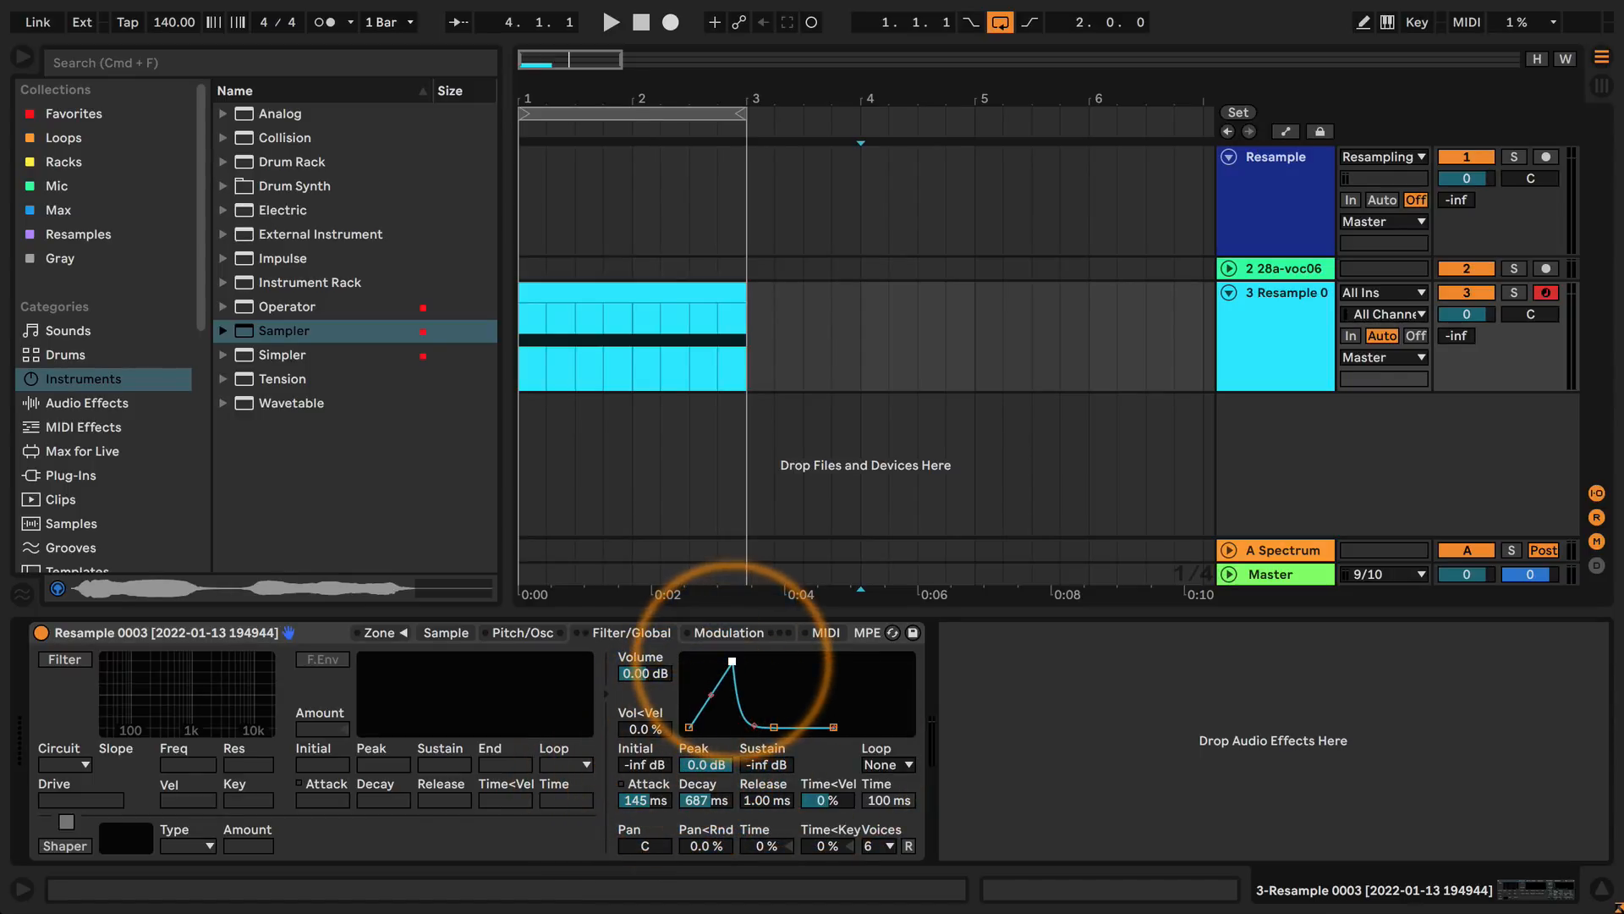
# Sweep the volume envelope's attack up to 20.0 s and down to 0 ms, leaving it at about 105 ms.
pyautogui.moveTo(644, 800); pyautogui.dragTo(644, 677)
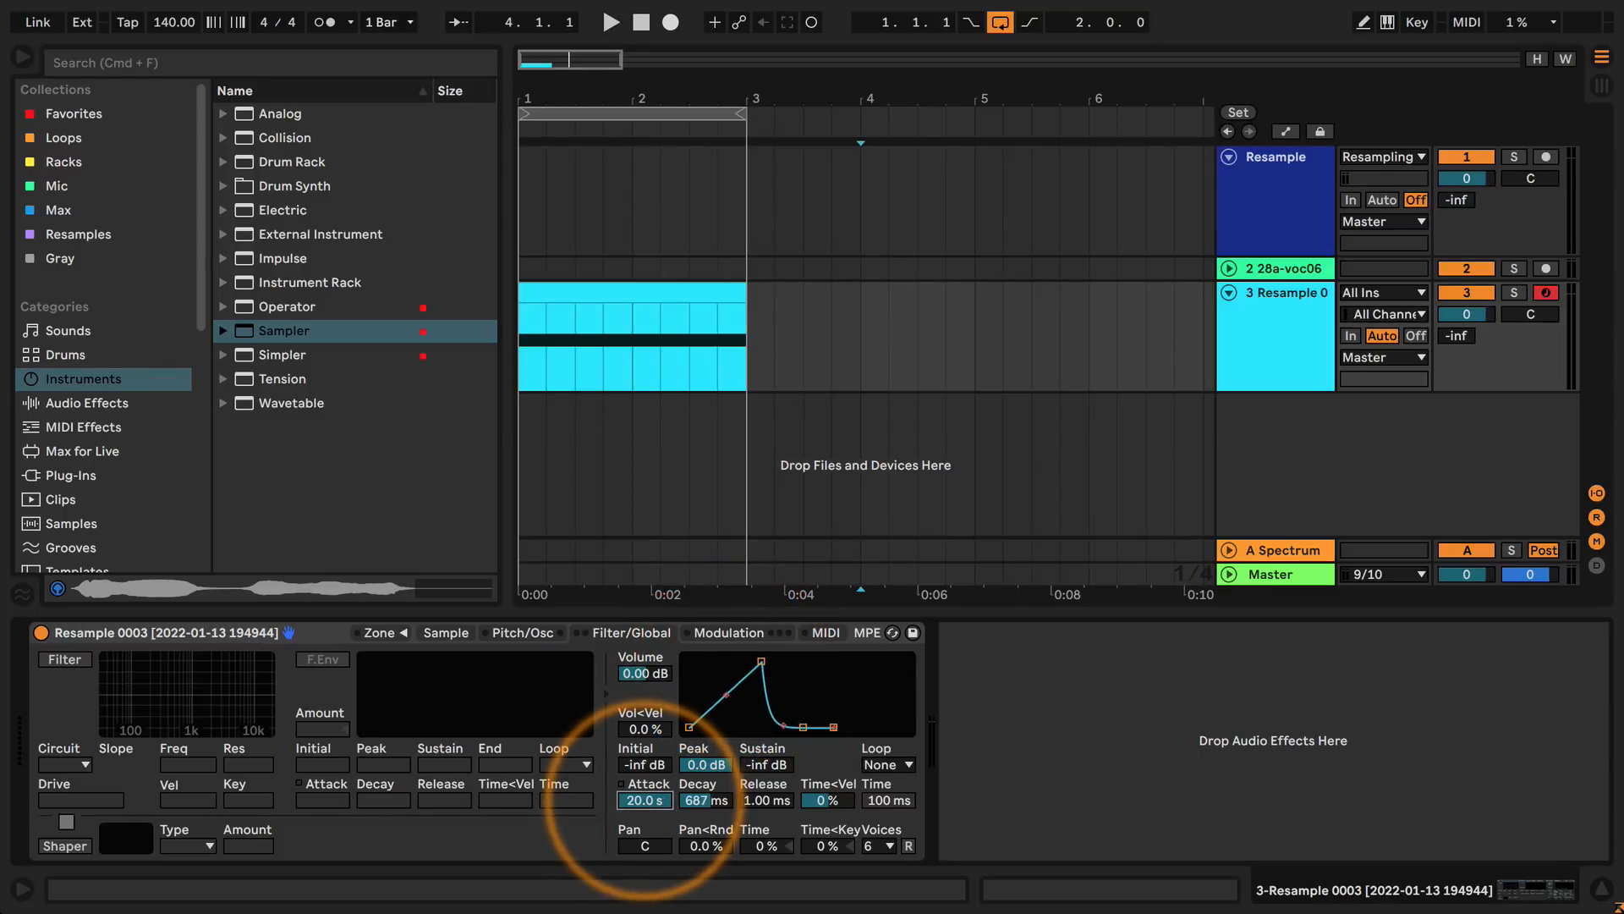
pyautogui.moveTo(644, 801); pyautogui.dragTo(645, 871)
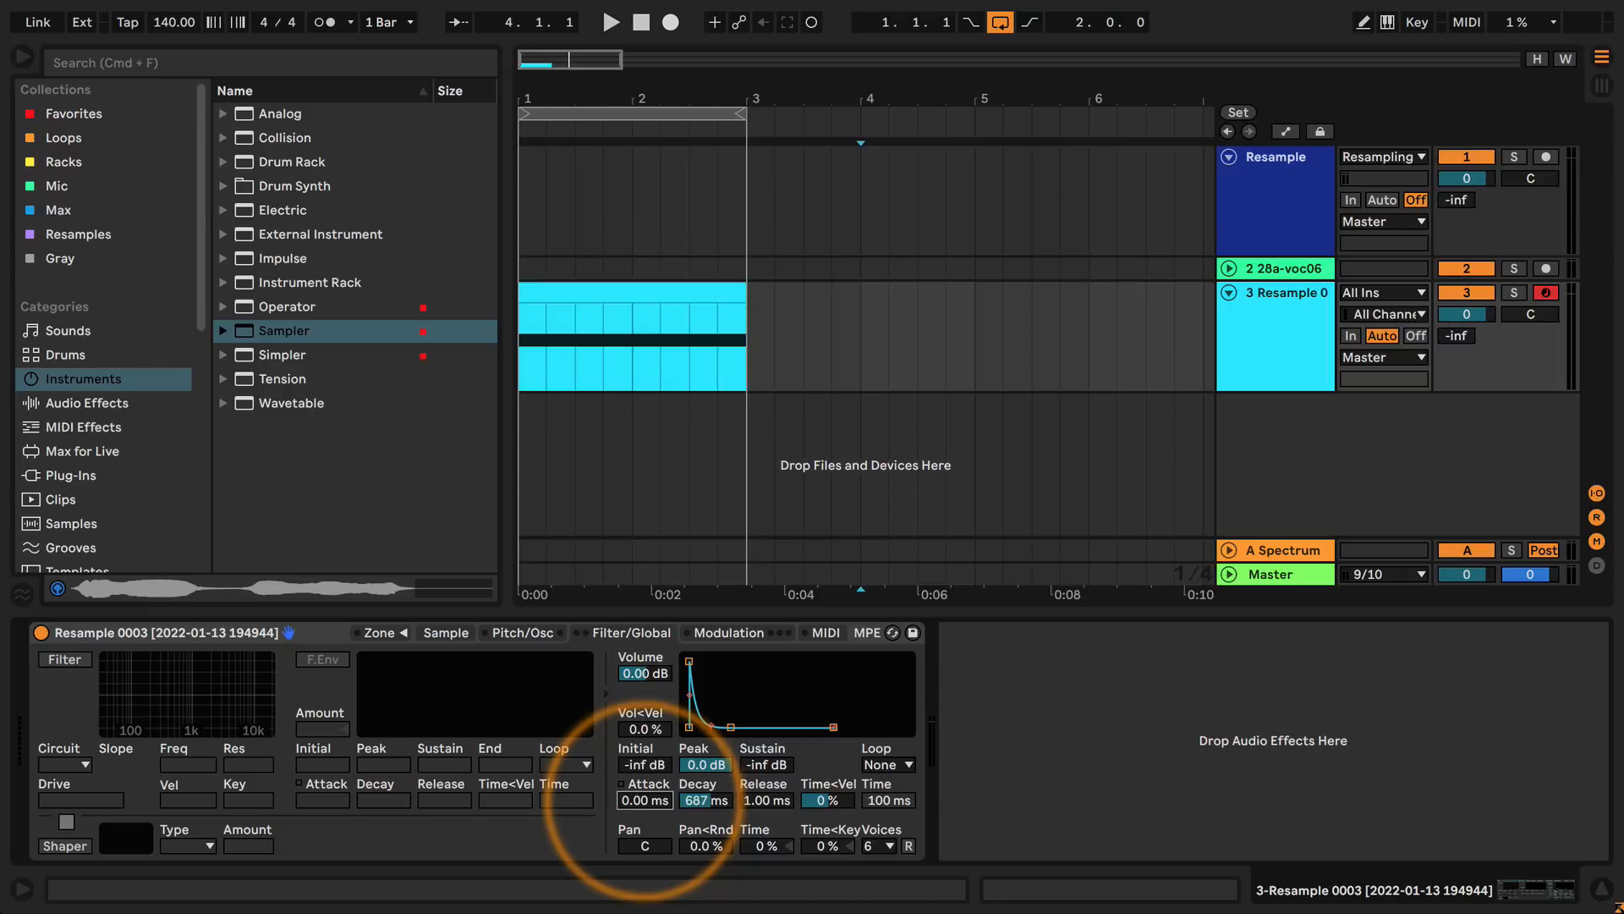
pyautogui.moveTo(645, 800); pyautogui.dragTo(691, 785)
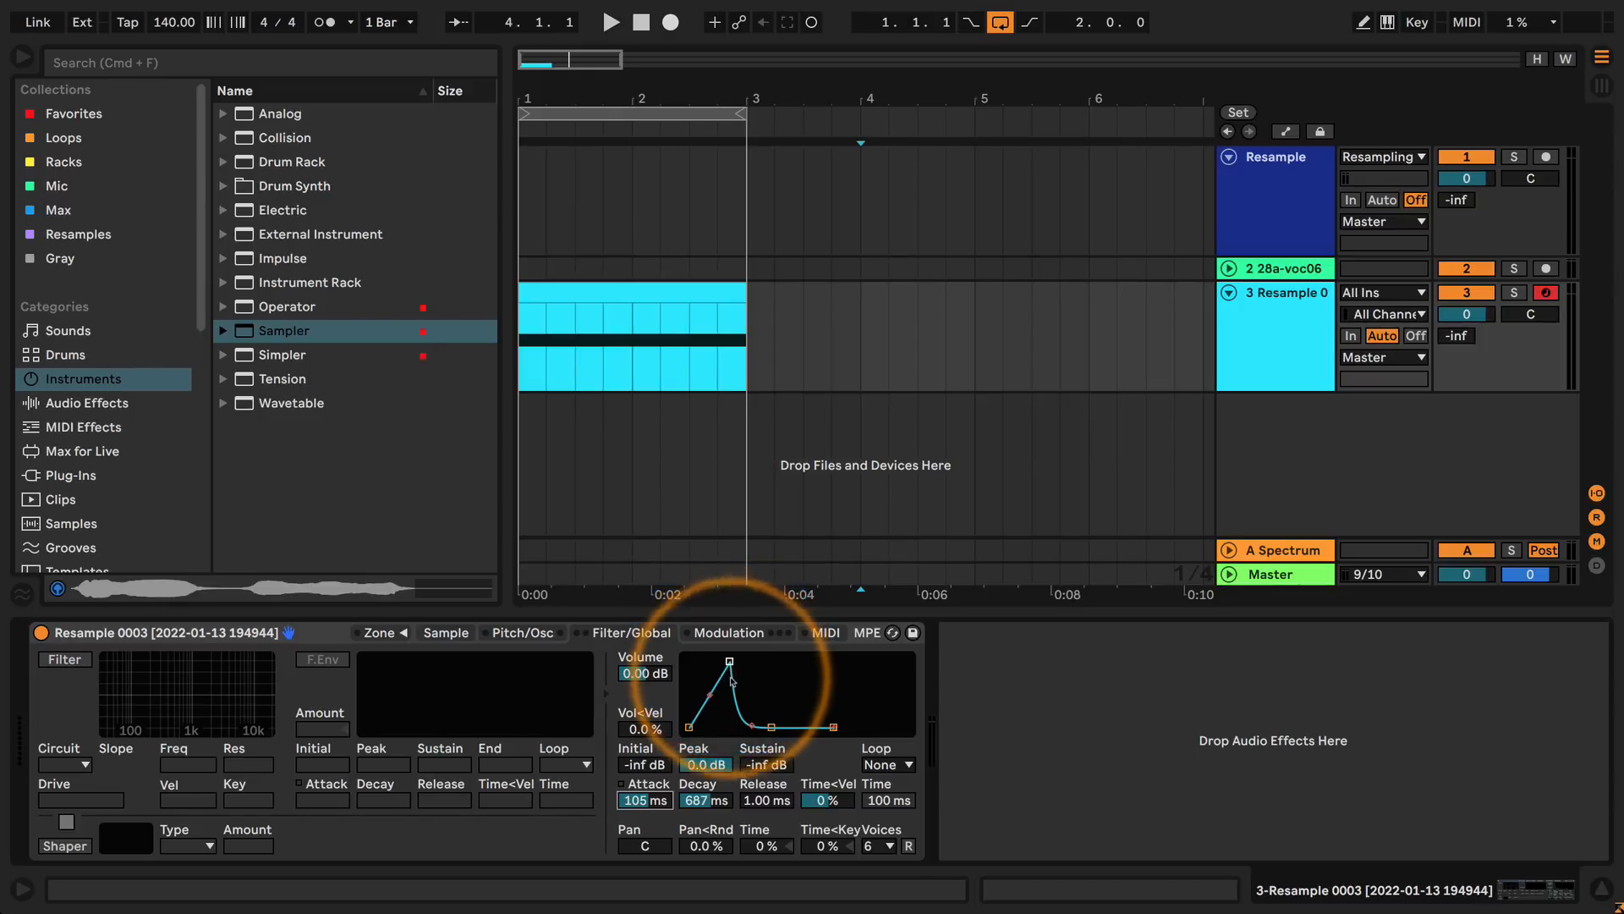
# Set the volume envelope's attack to about 1.14 s and its decay to about 1.06 s.
pyautogui.moveTo(749, 726); pyautogui.dragTo(775, 727)
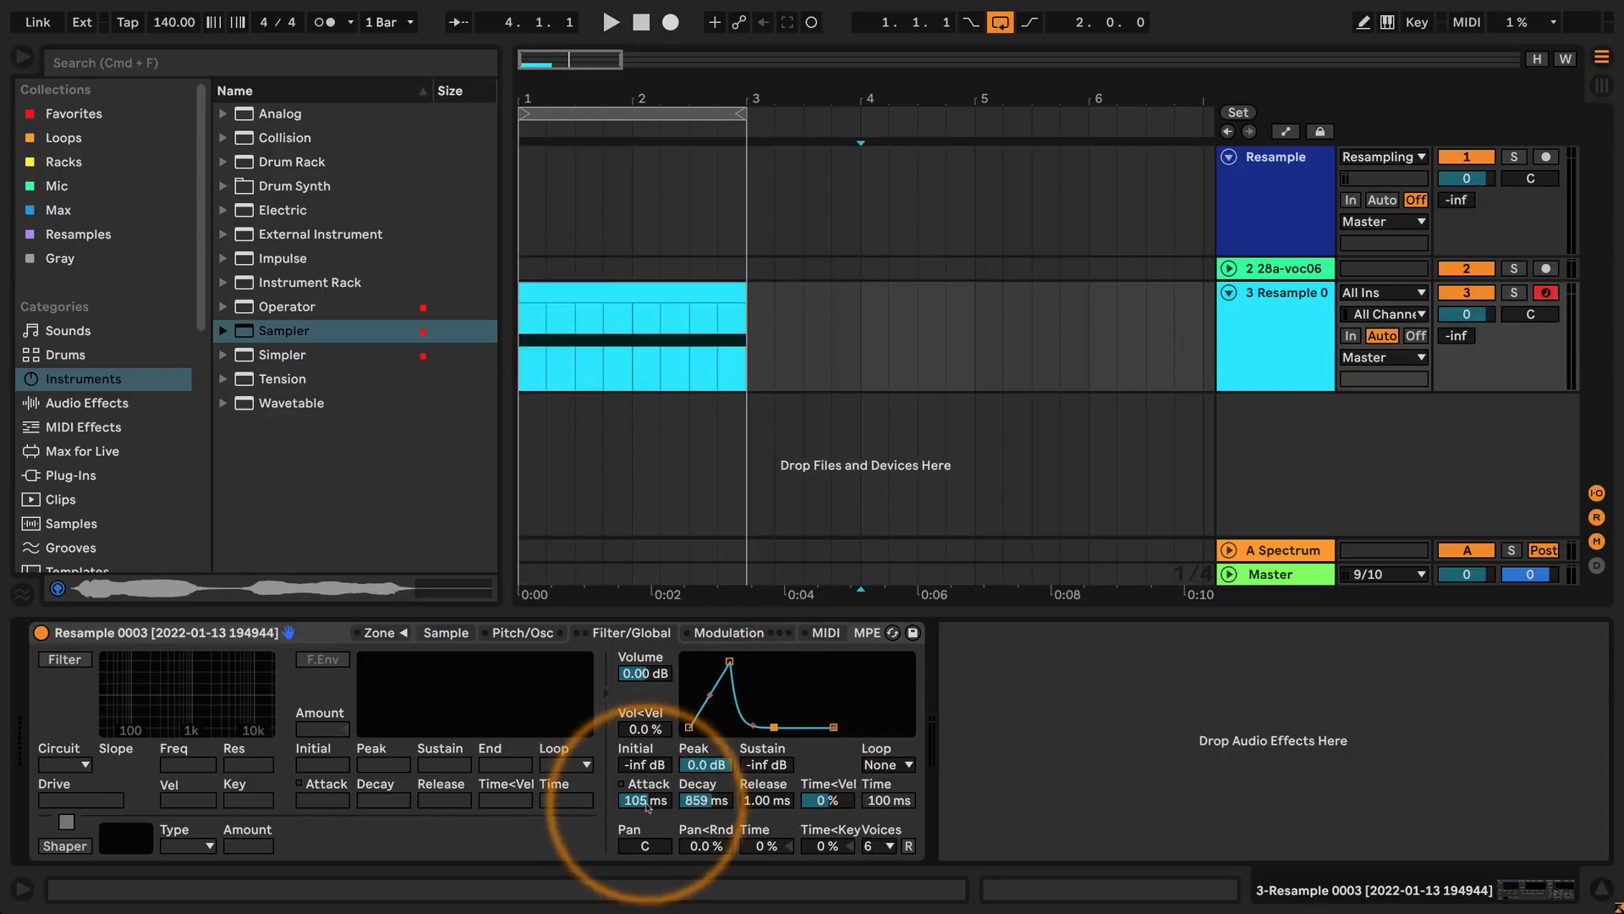
pyautogui.moveTo(643, 803); pyautogui.dragTo(640, 801)
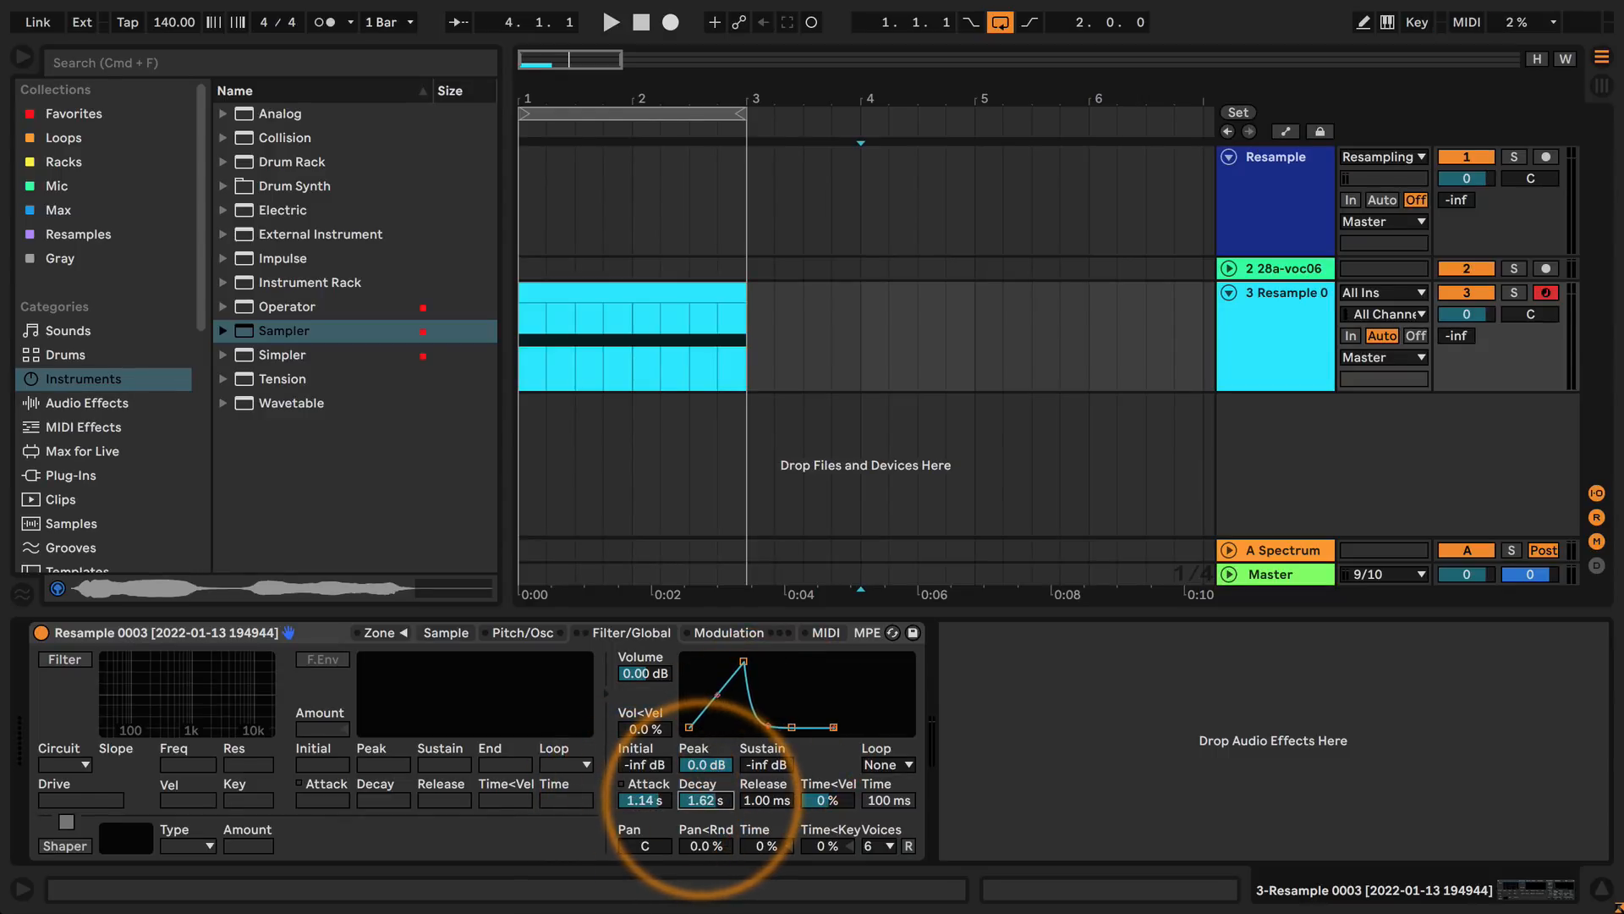
pyautogui.moveTo(703, 799); pyautogui.dragTo(702, 802)
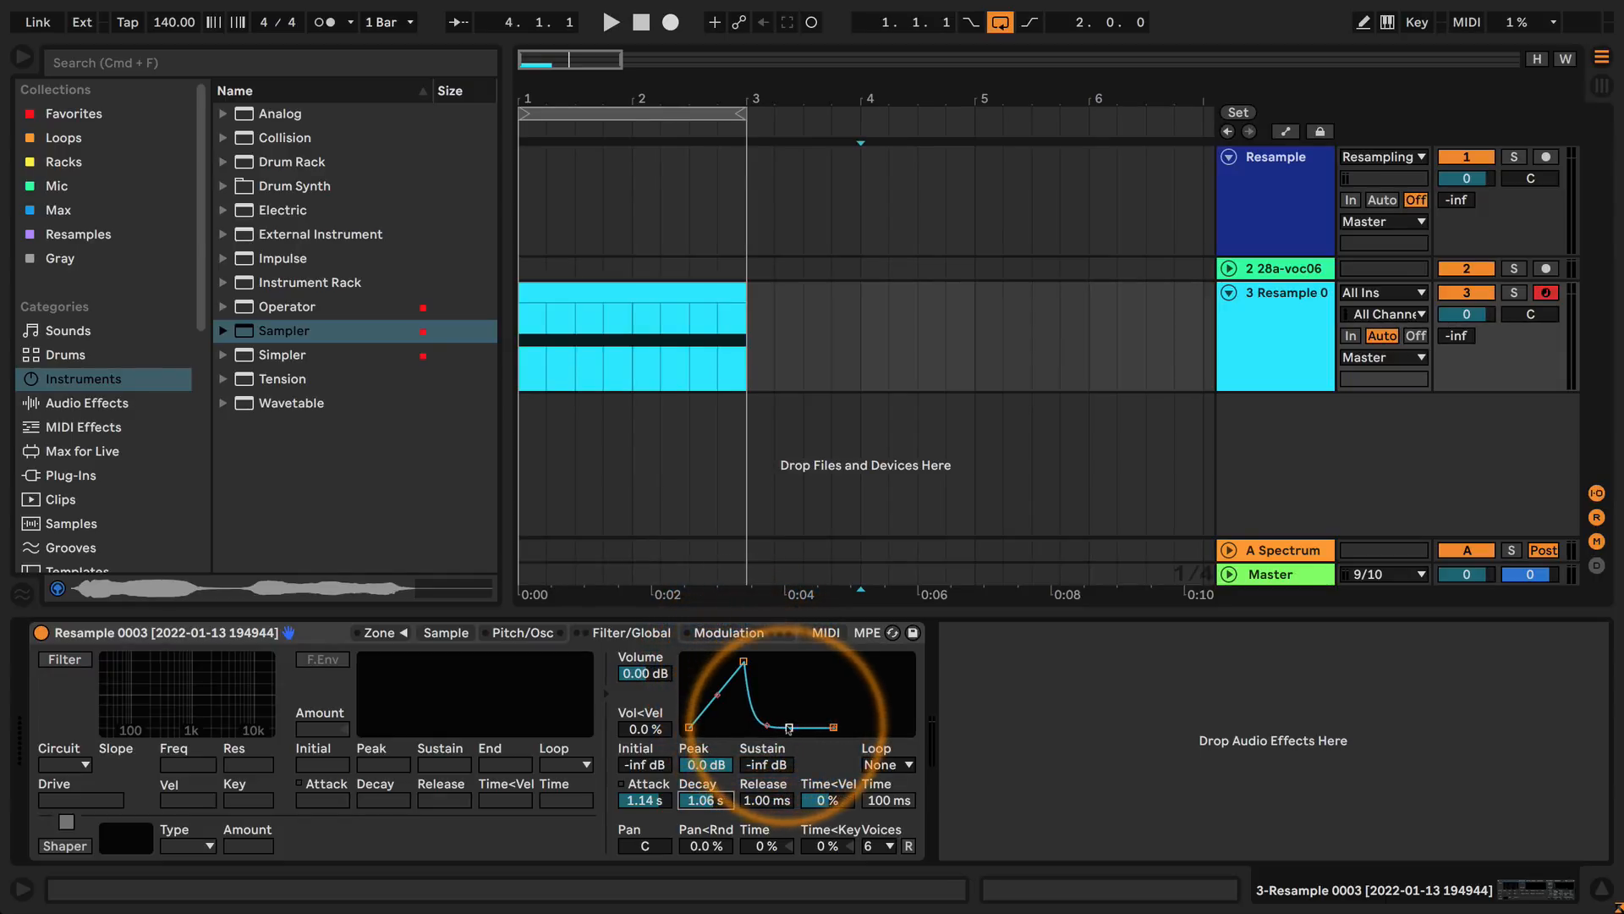
# Raise the volume envelope's sustain level to about -23 dB and lengthen its release.
pyautogui.moveTo(789, 729); pyautogui.dragTo(788, 727)
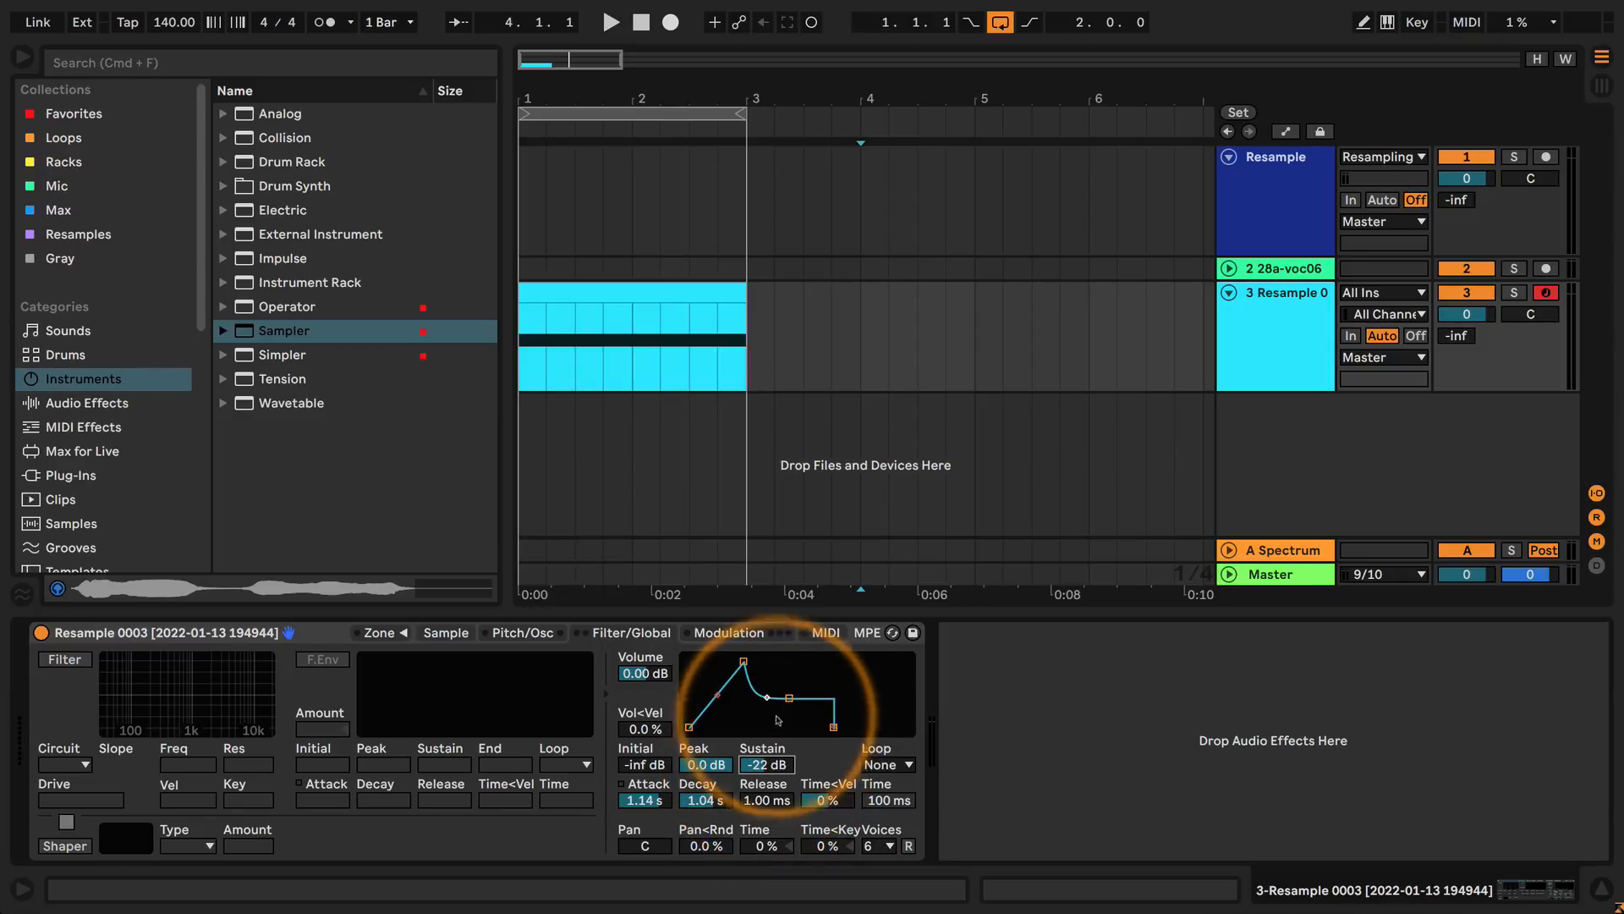
pyautogui.moveTo(789, 699); pyautogui.dragTo(789, 700)
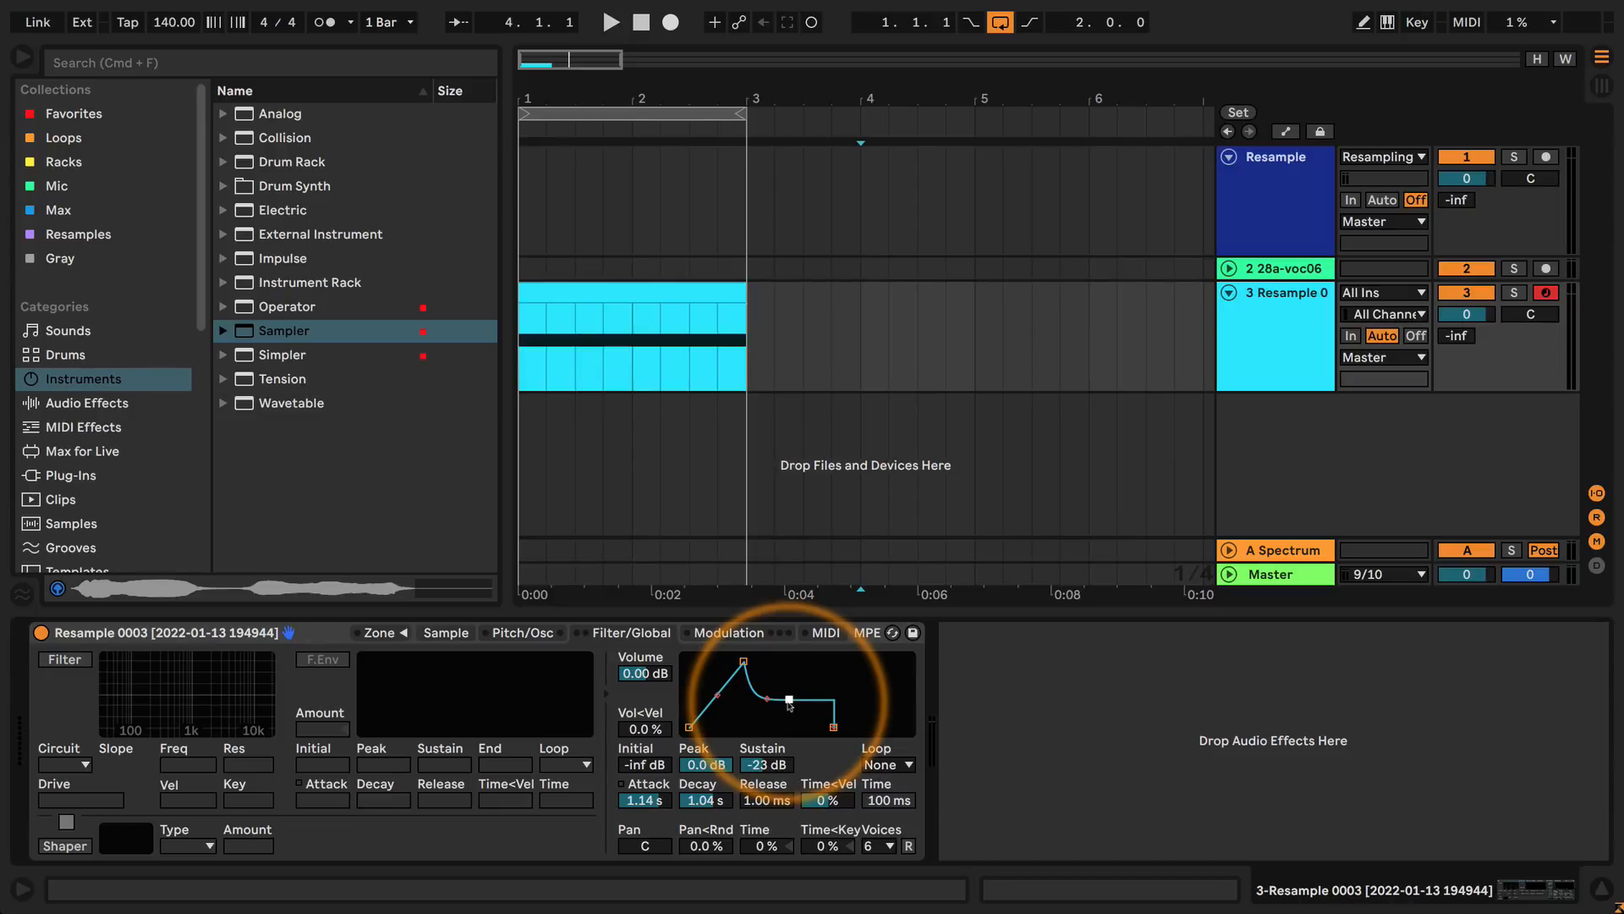
pyautogui.moveTo(834, 727); pyautogui.dragTo(890, 727)
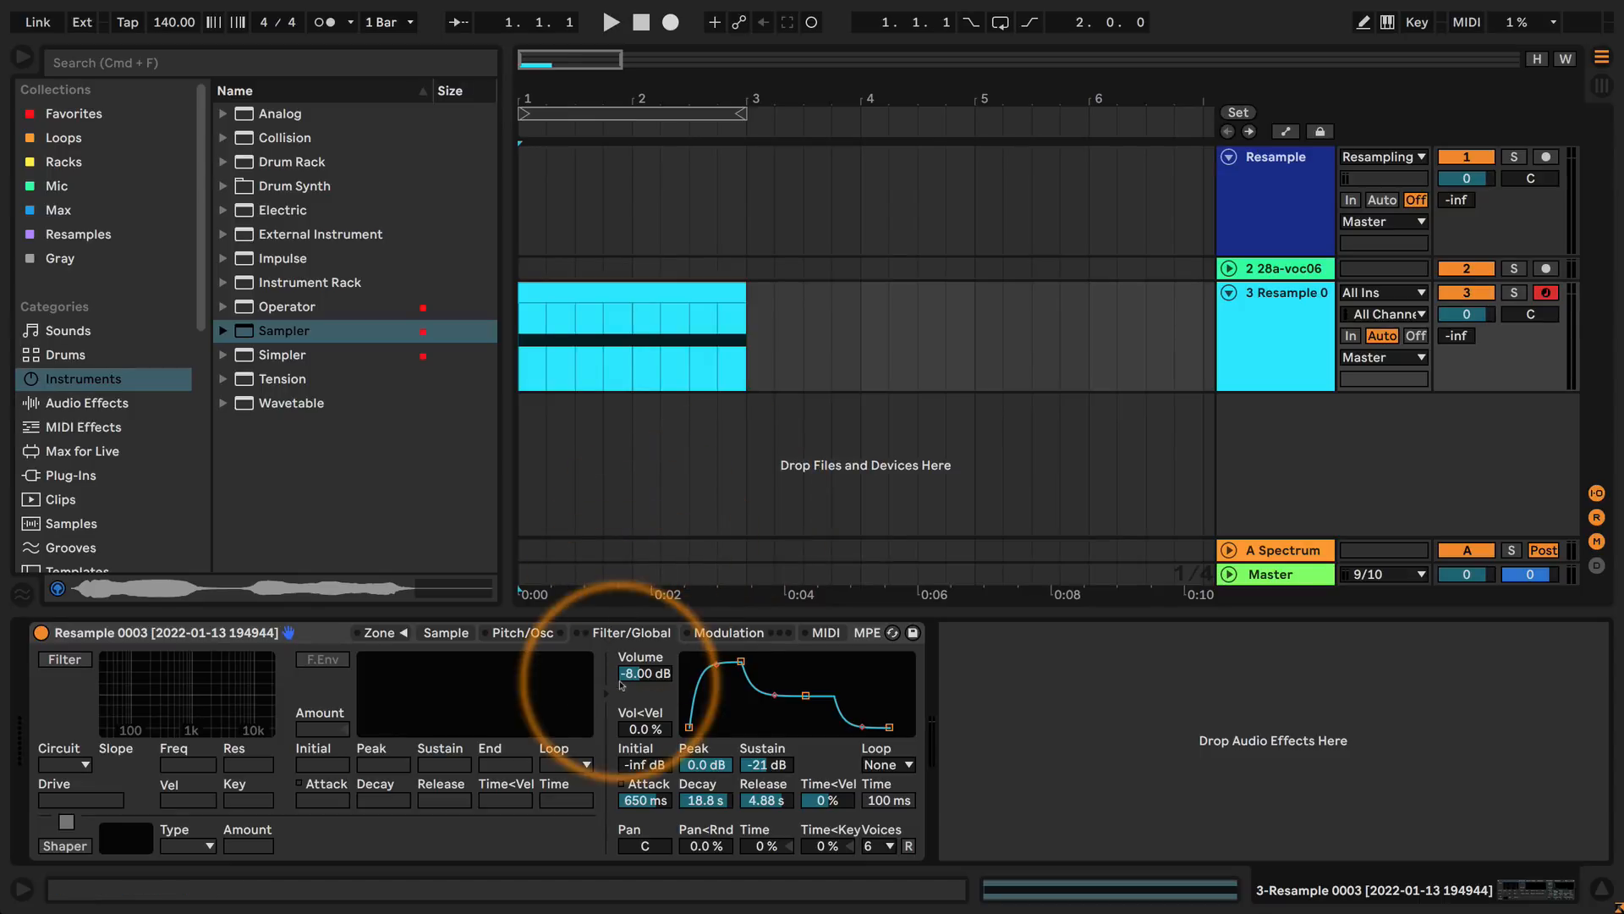
# Reset the volume envelope to 0 ms attack, 1 ms decay, 1 ms release and 0 dB sustain.
pyautogui.moveTo(663, 805); pyautogui.dragTo(661, 830)
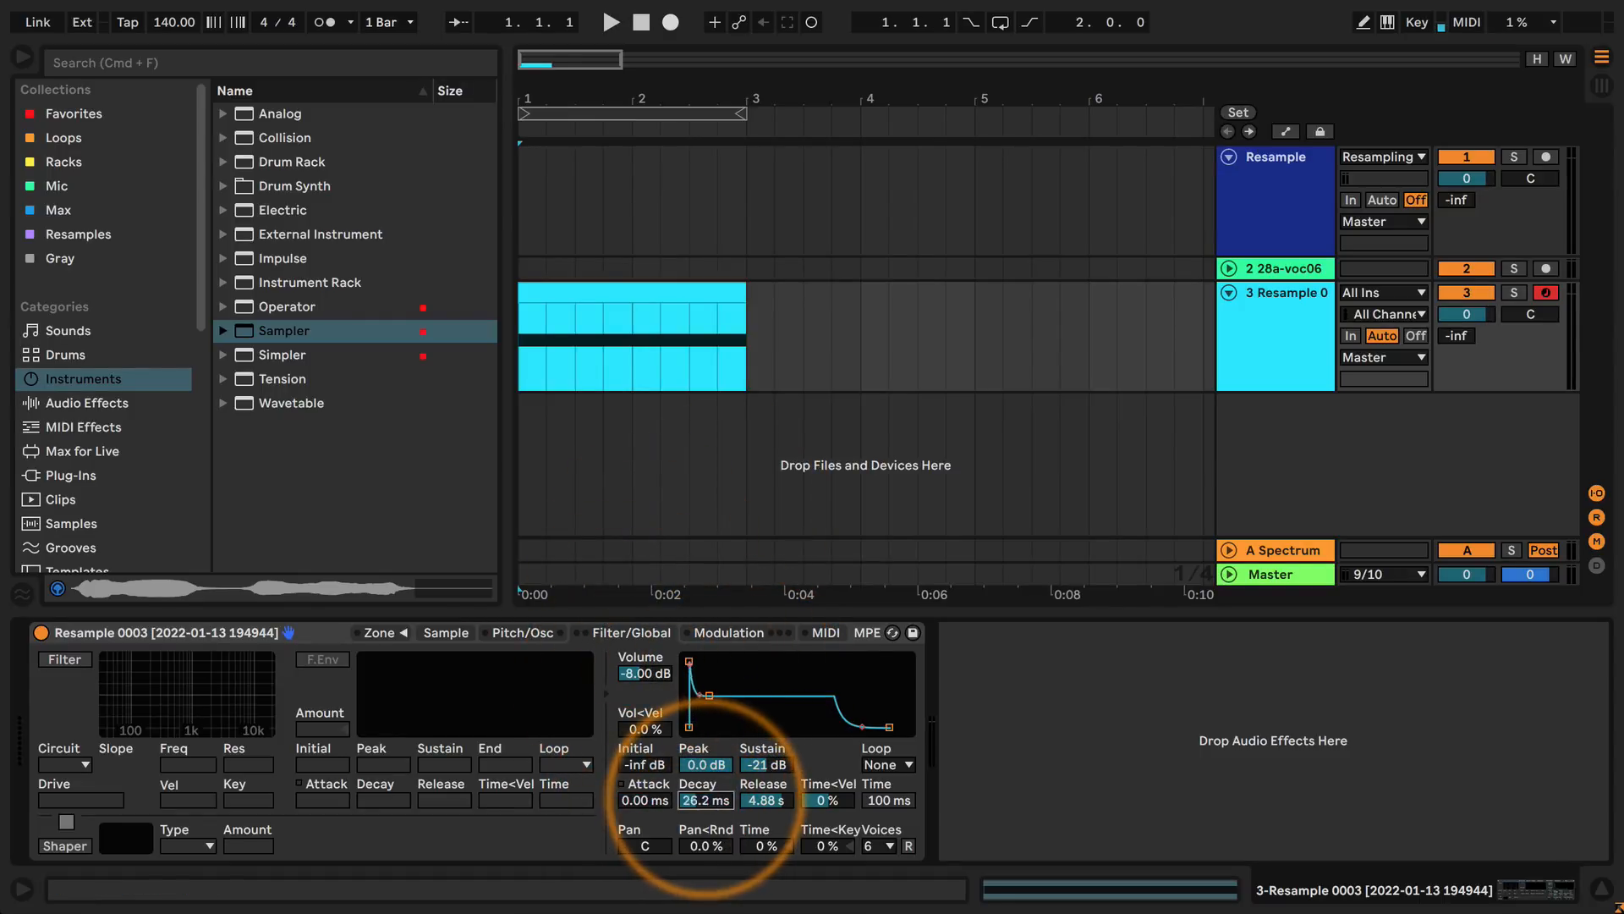
pyautogui.moveTo(766, 800); pyautogui.dragTo(766, 837)
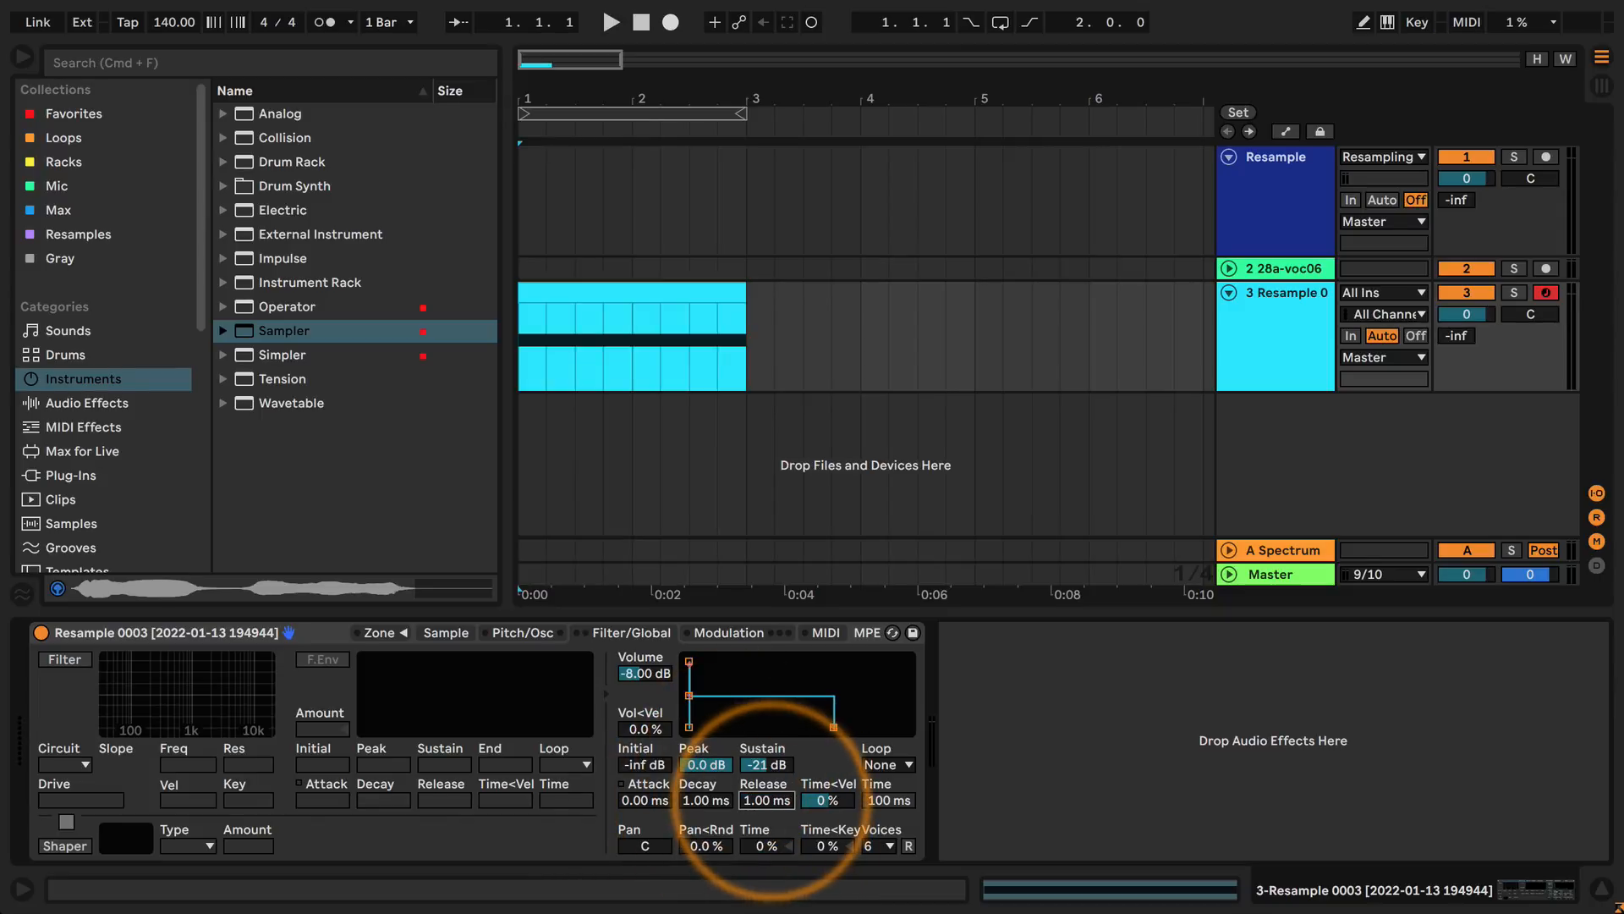
# View the loaded sample's waveform in Sampler, and return to the volume envelope's sustain setting.
pyautogui.click(446, 633)
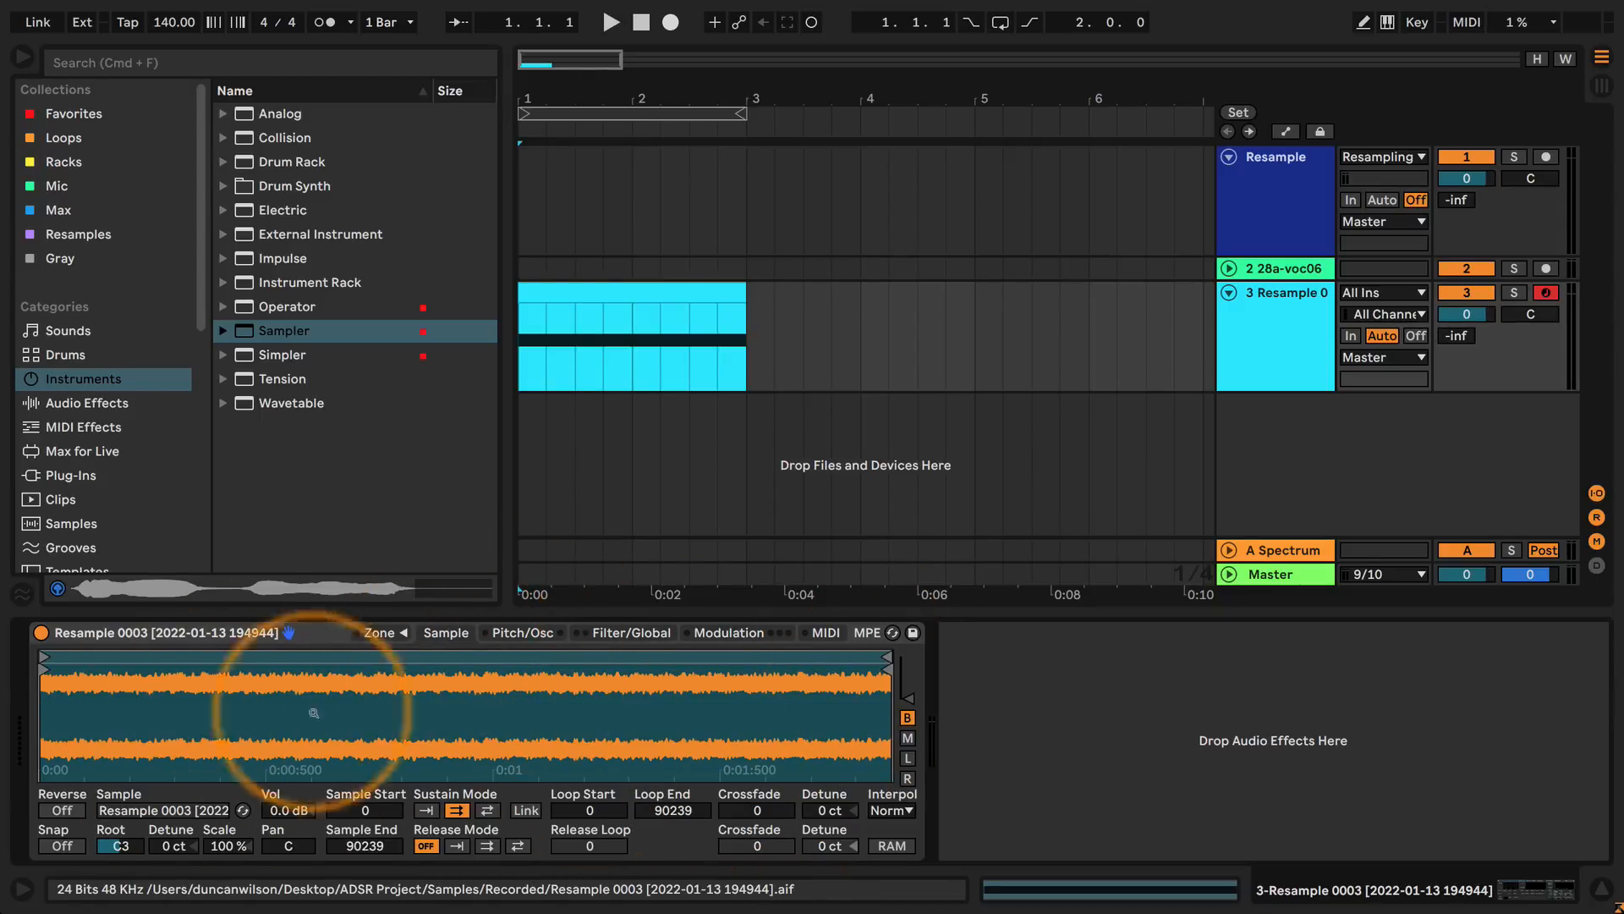
pyautogui.click(630, 634)
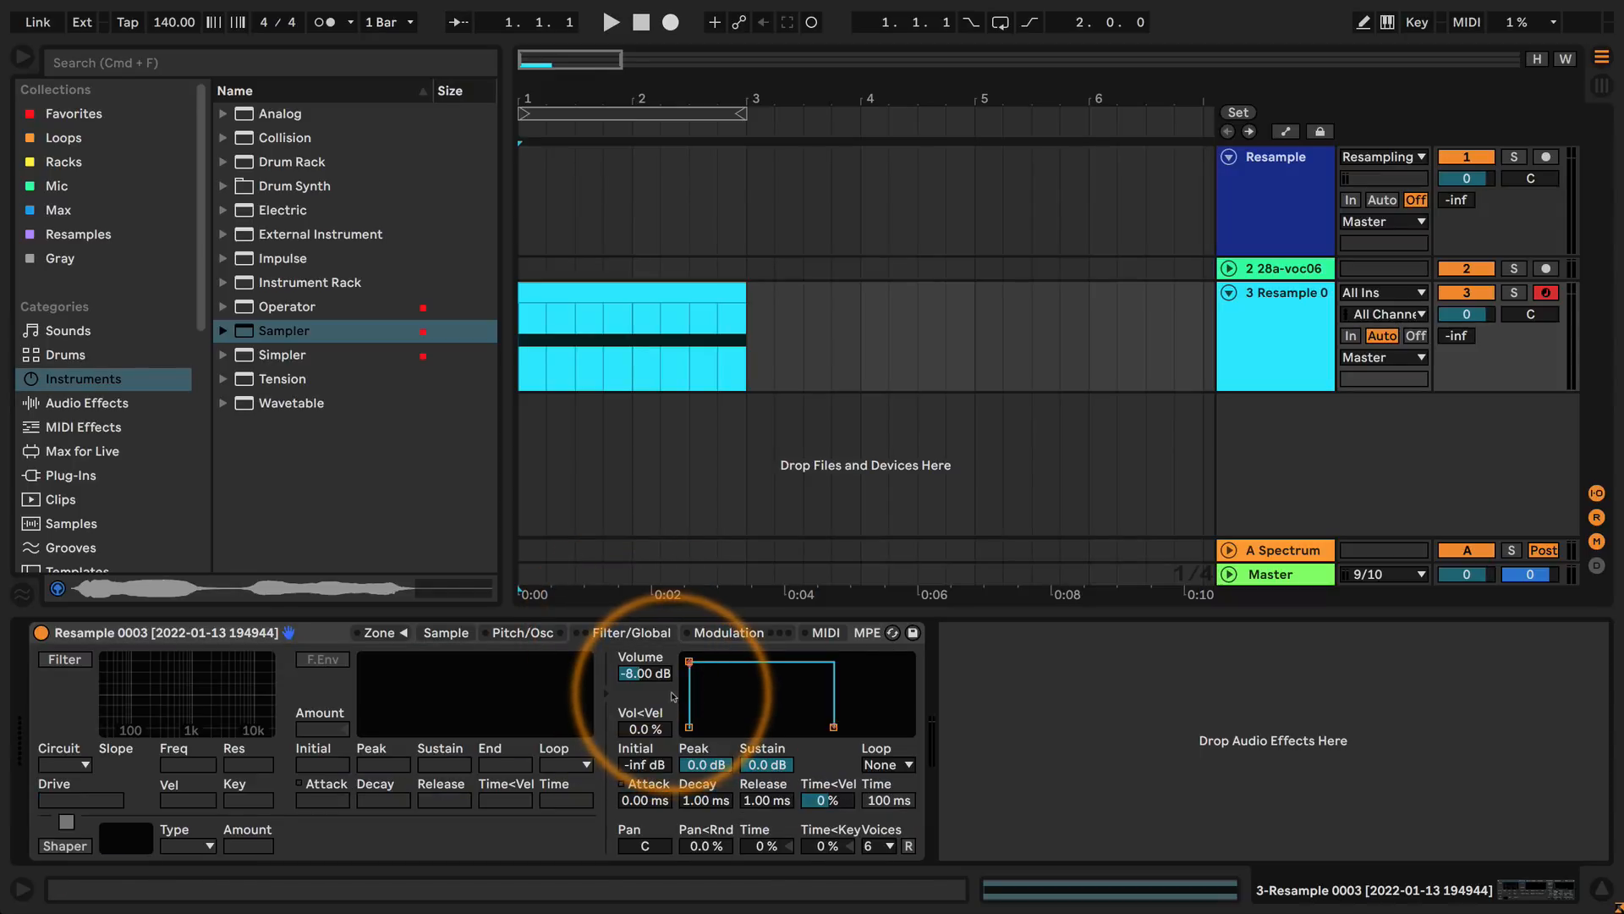
pyautogui.click(768, 766)
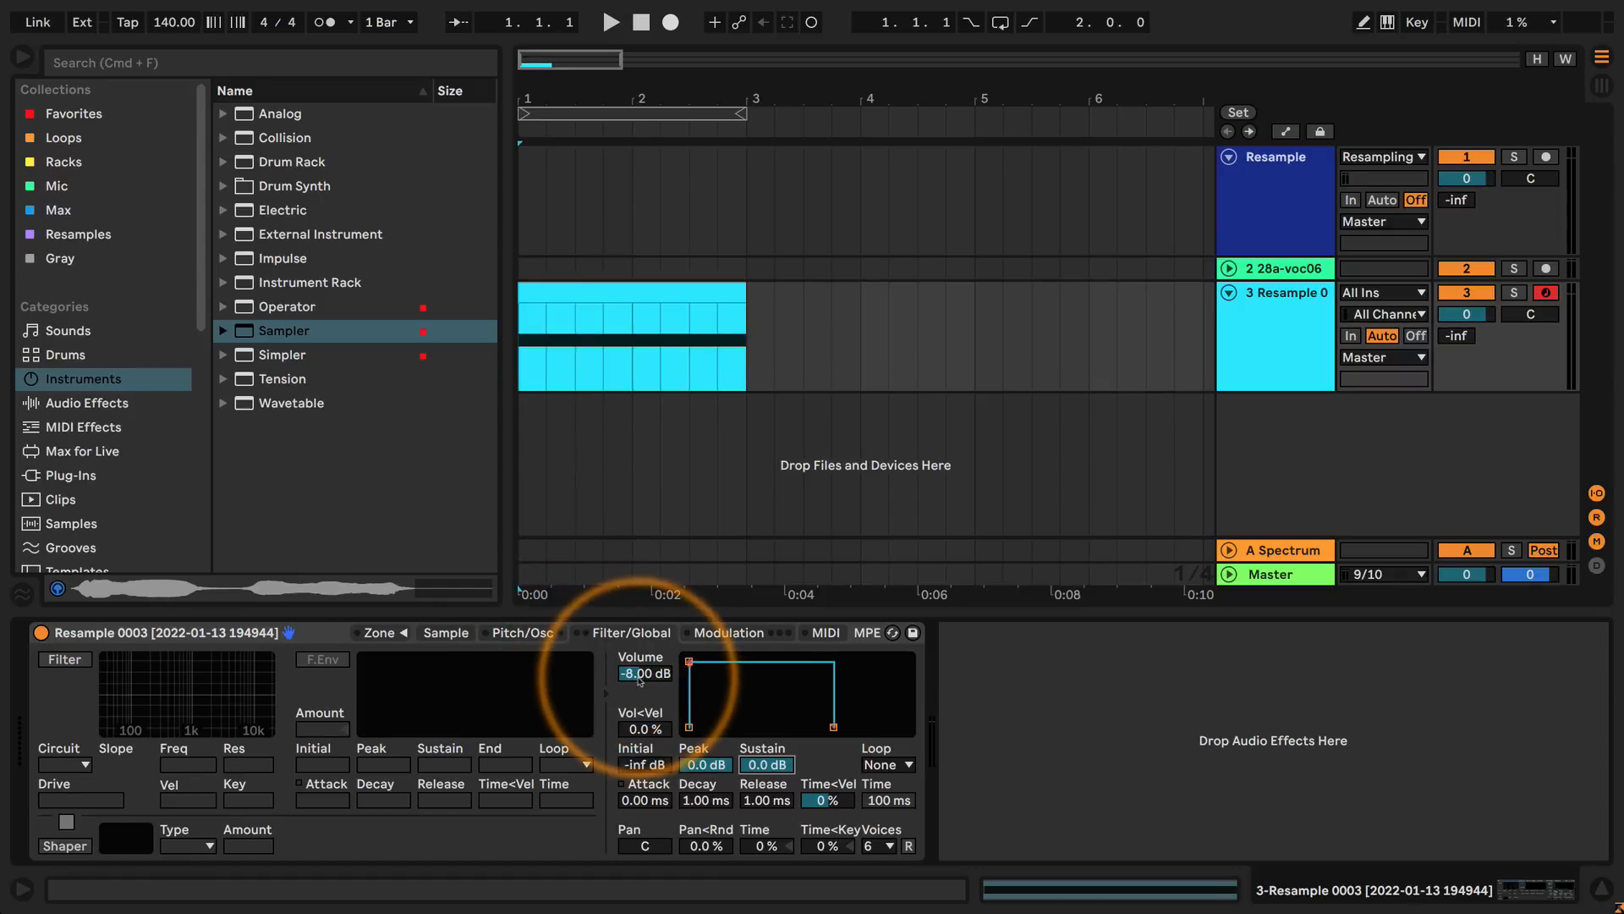
# Play the arrangement from 1.1.1 to hear the full-sustain envelope, and stop playback.
pyautogui.click(532, 360)
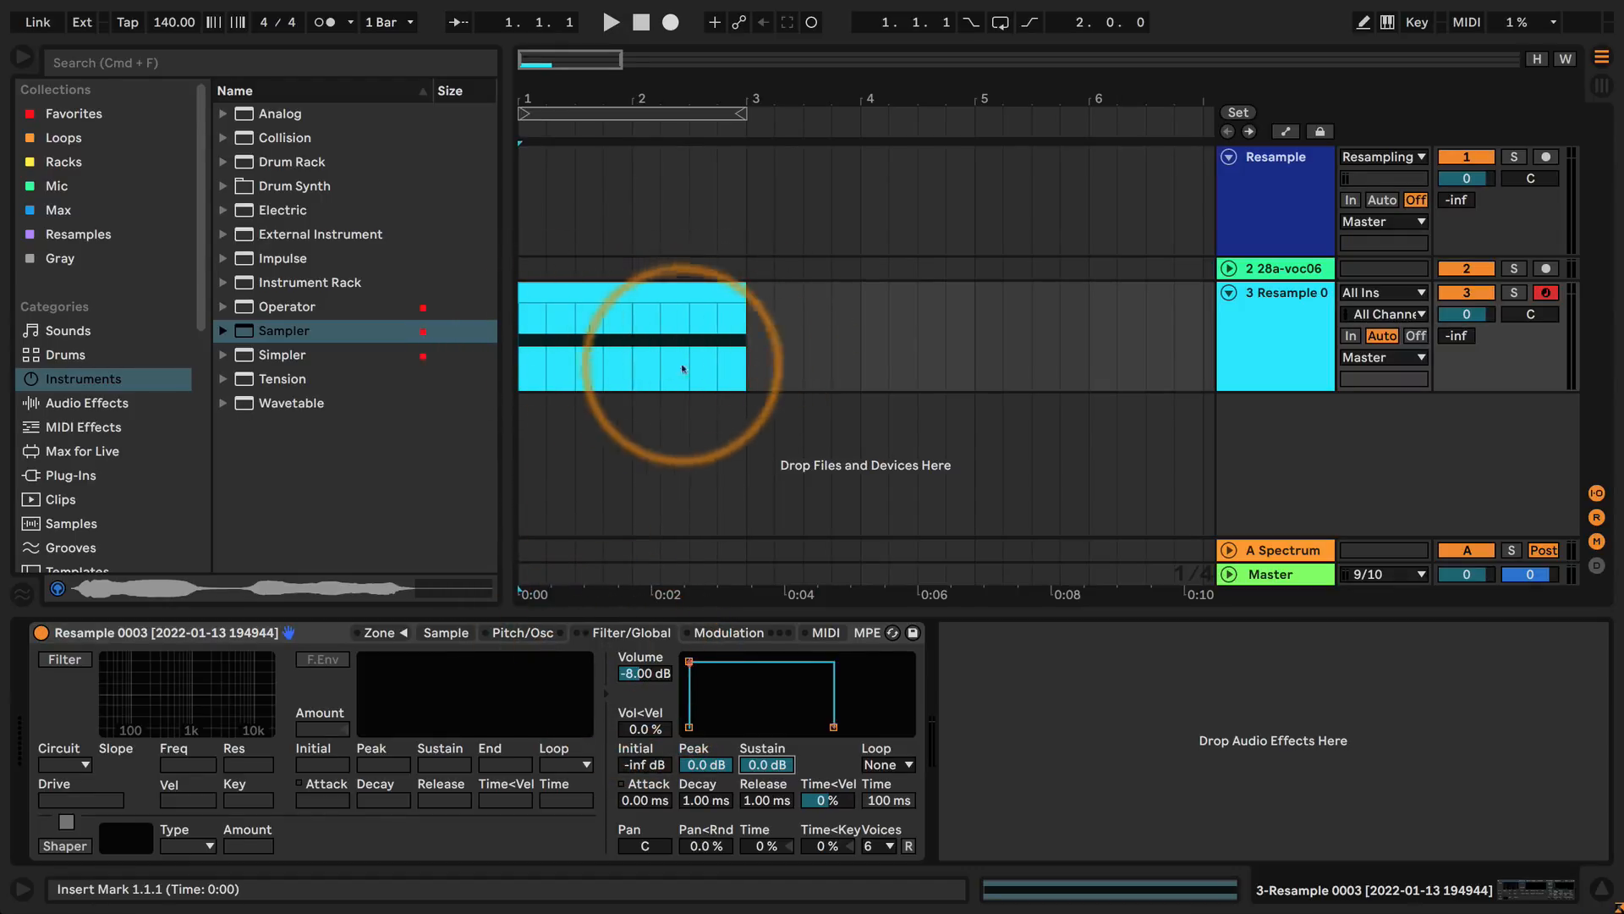
pyautogui.press('space')
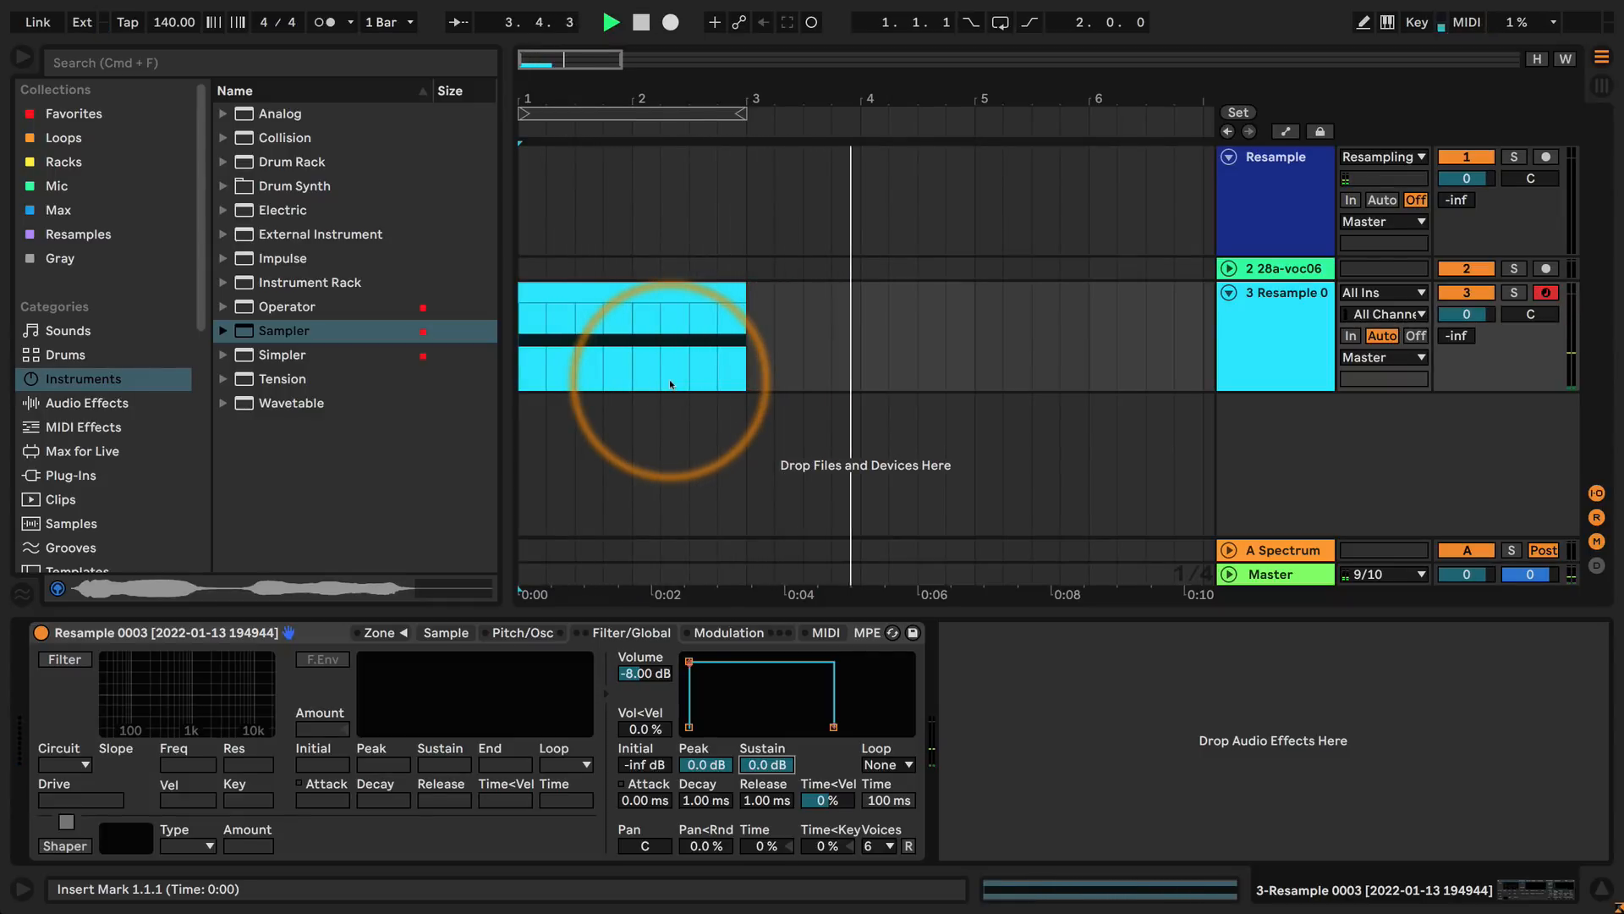
pyautogui.click(642, 22)
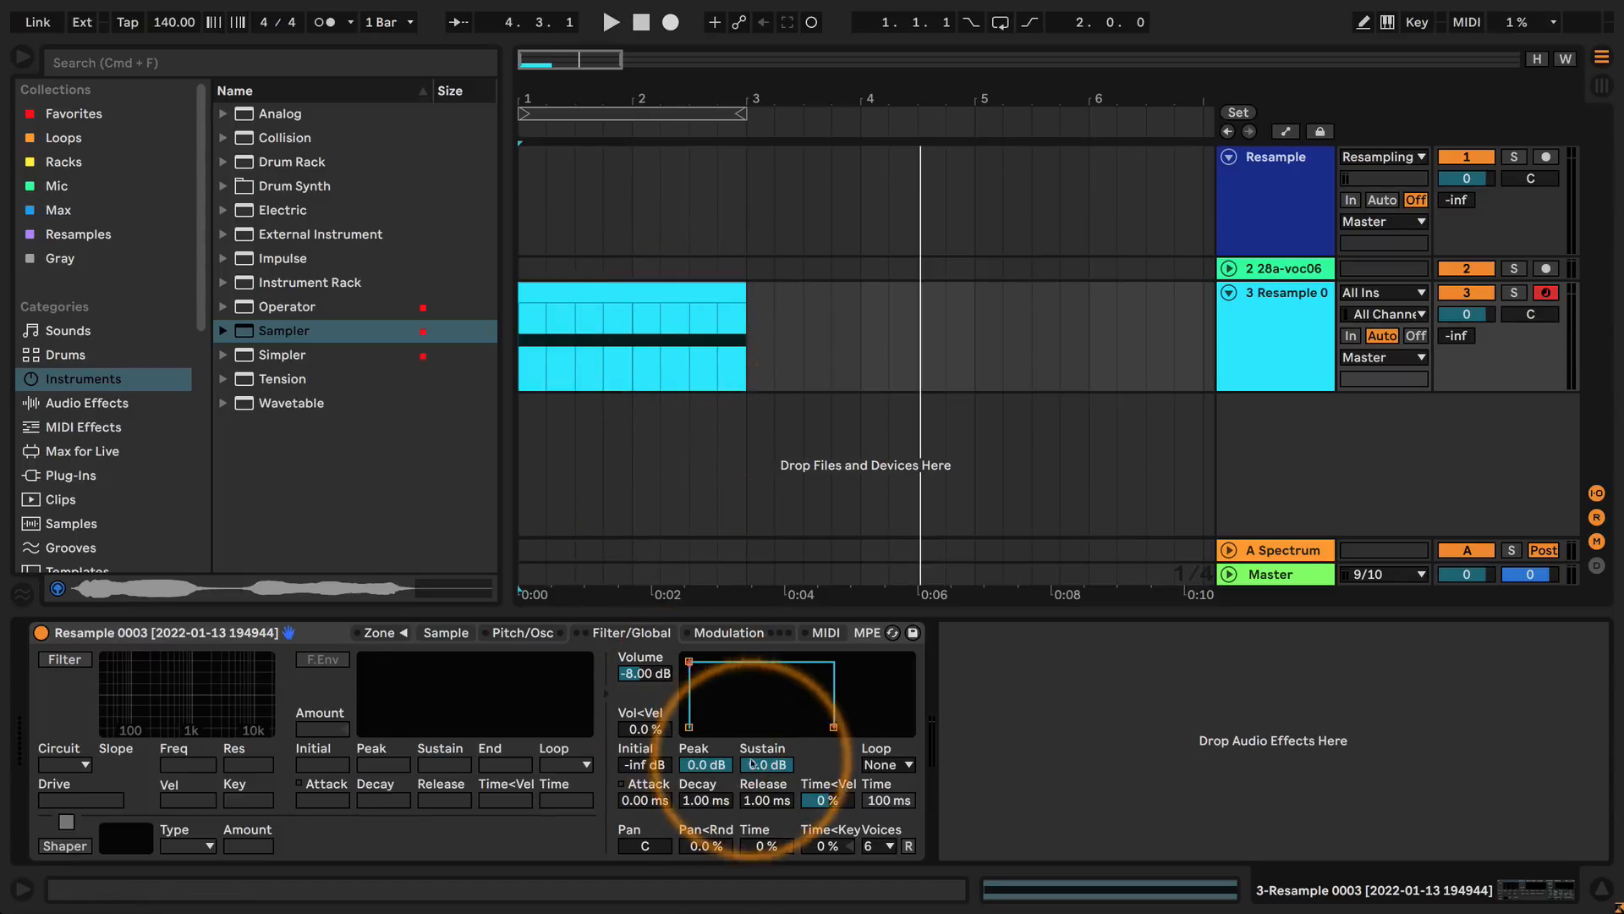
# Lower the volume envelope's sustain to -inf dB, keeping decay and release at 1 ms.
pyautogui.moveTo(761, 767); pyautogui.dragTo(761, 782)
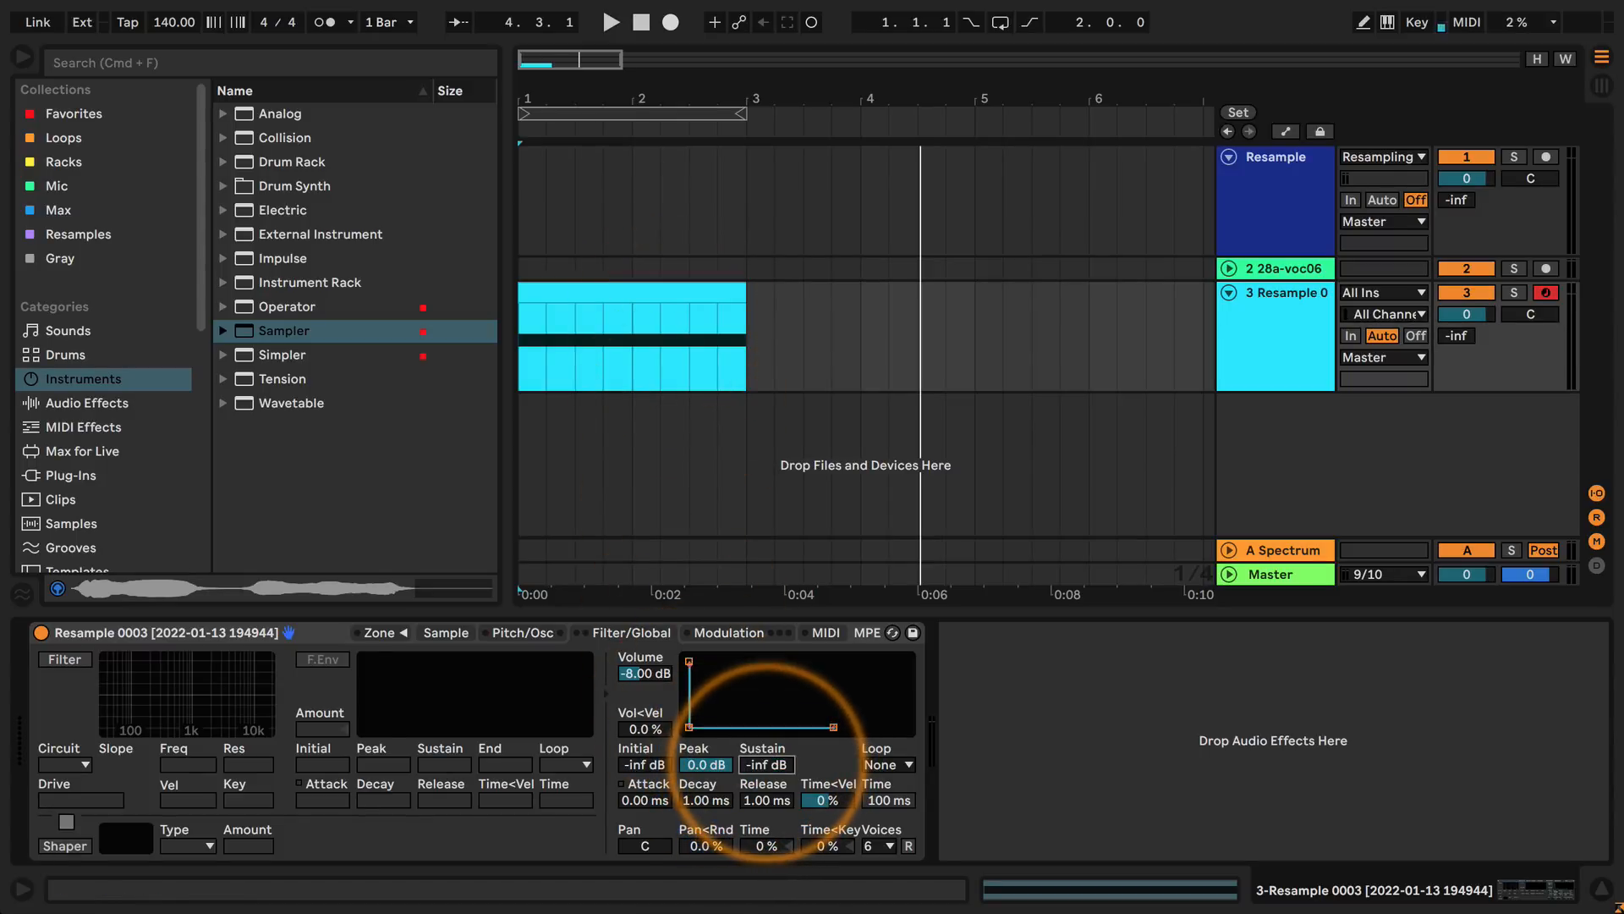
pyautogui.click(700, 803)
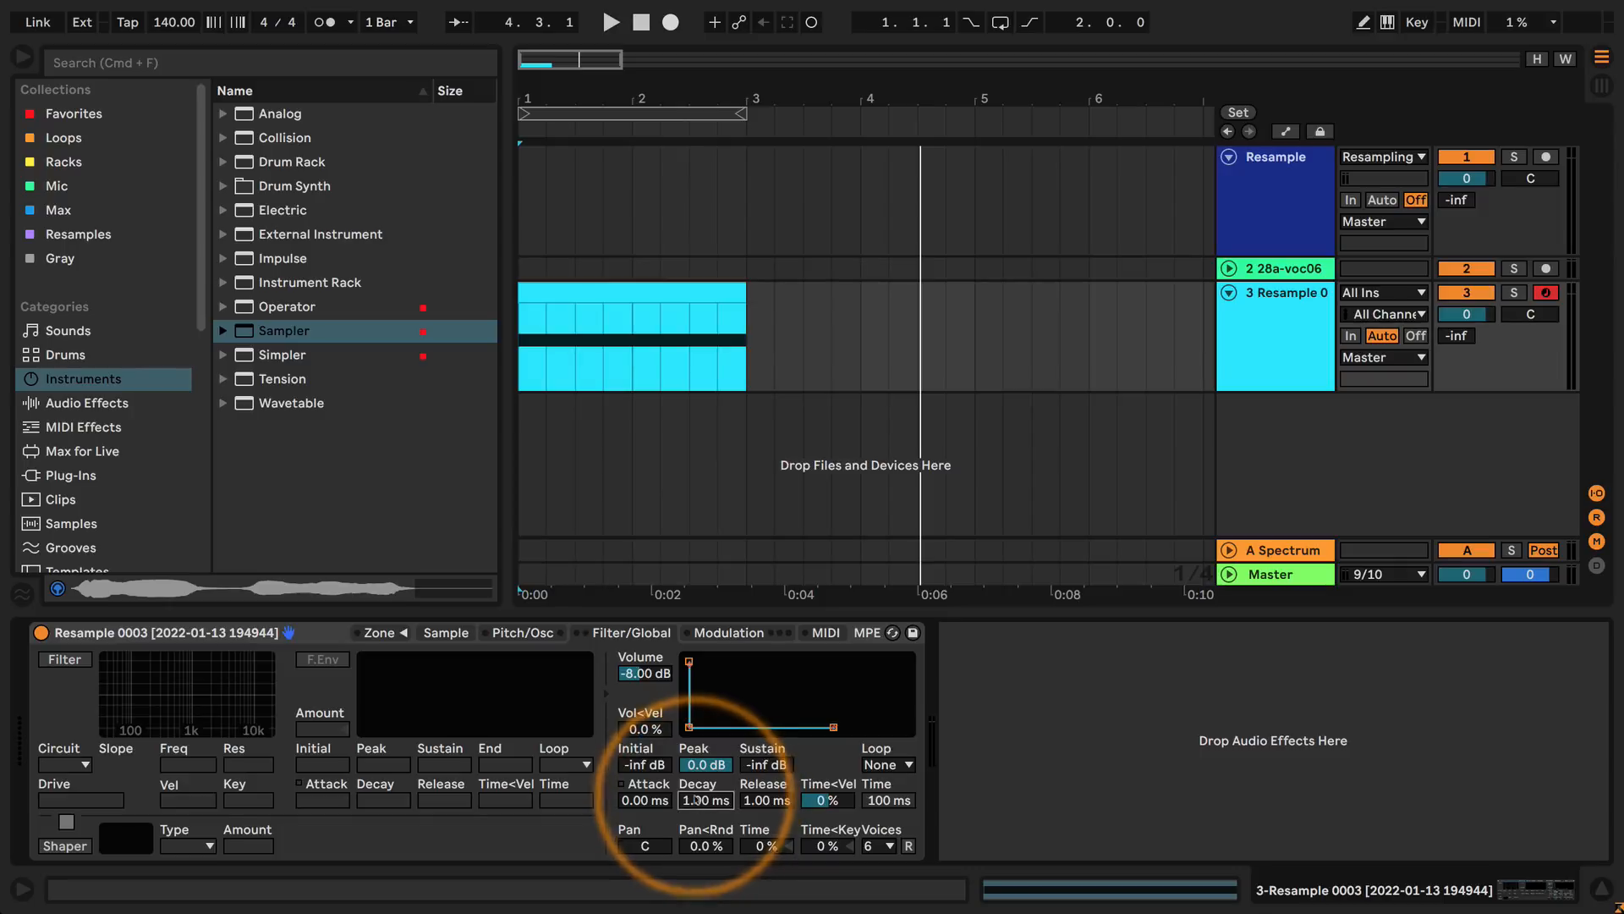
pyautogui.click(761, 803)
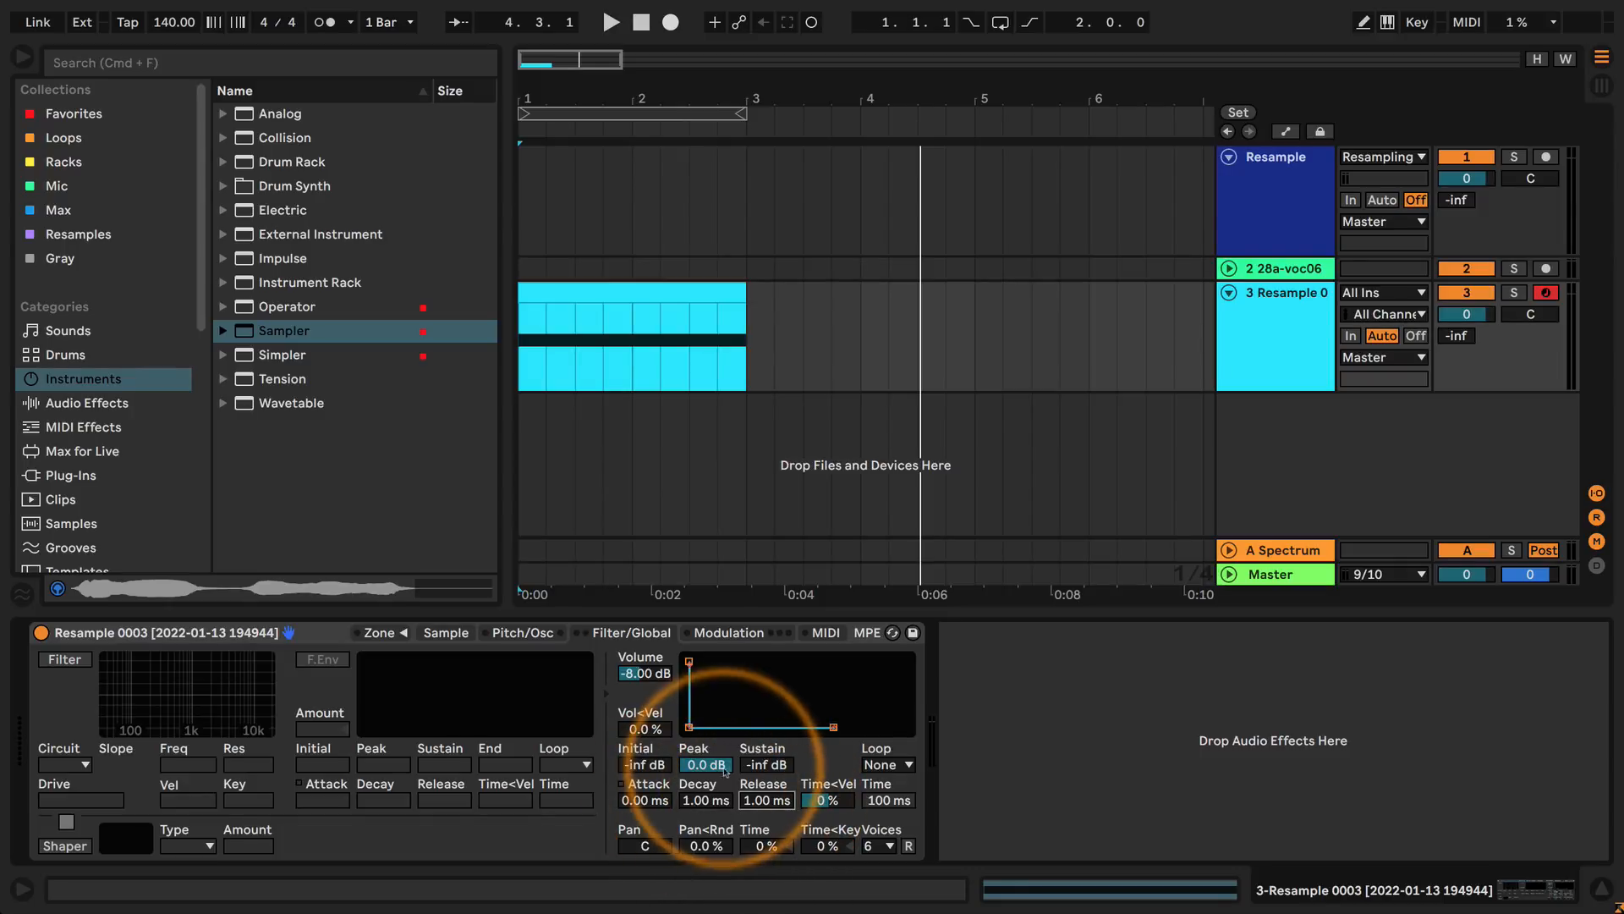
# Audition the envelope without sustain by playing the arrangement from the start twice, stopping each time.
pyautogui.click(519, 362)
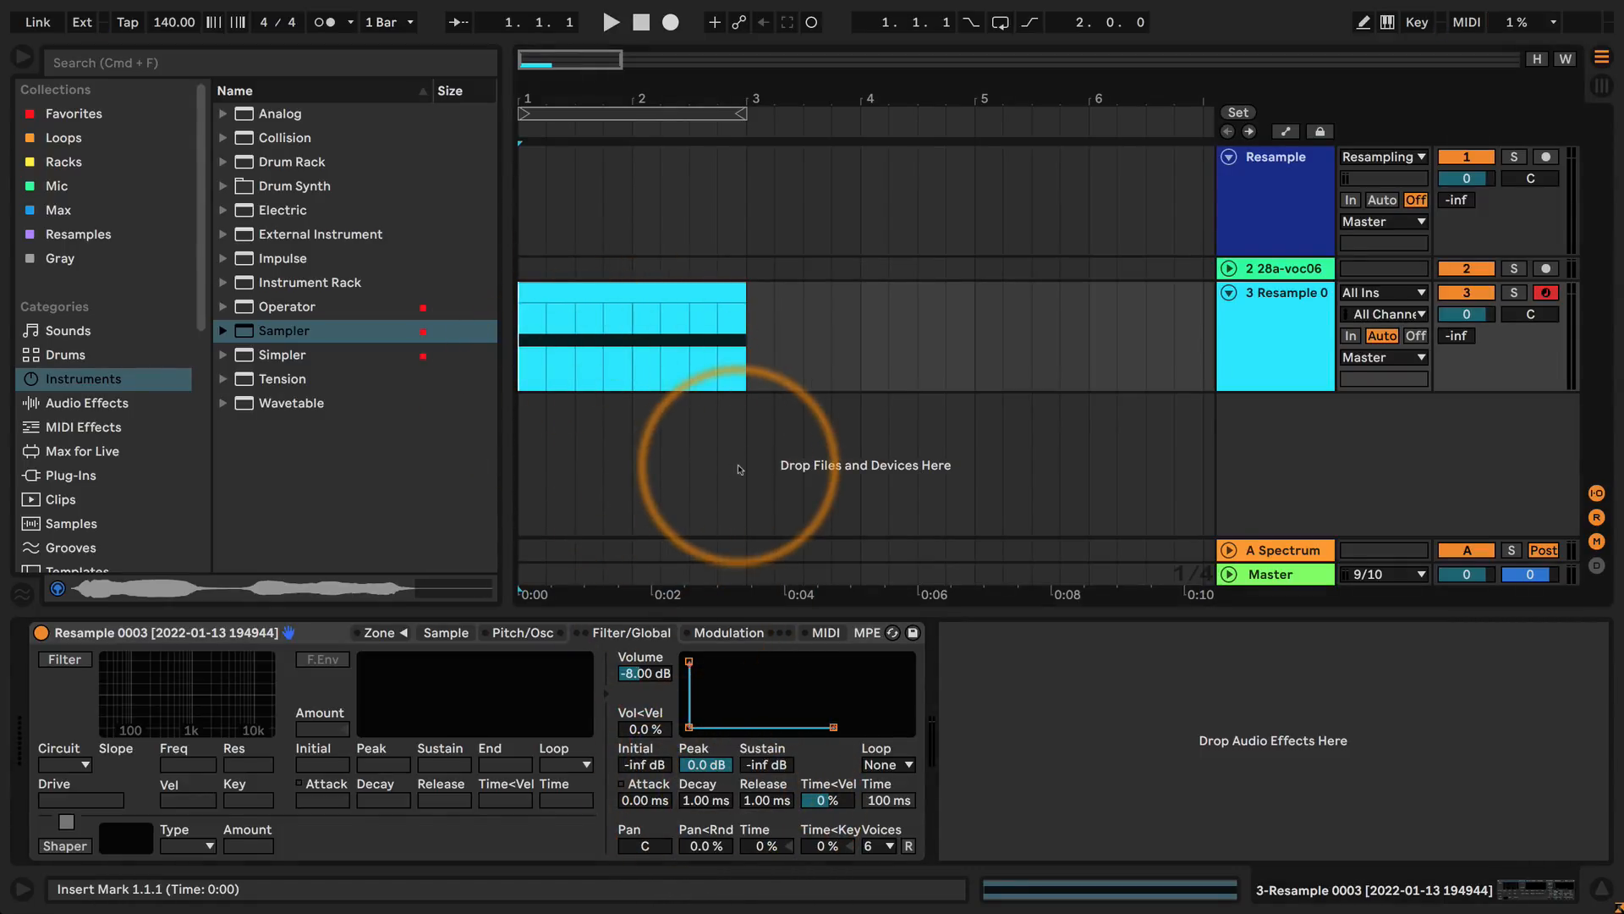
pyautogui.press('space')
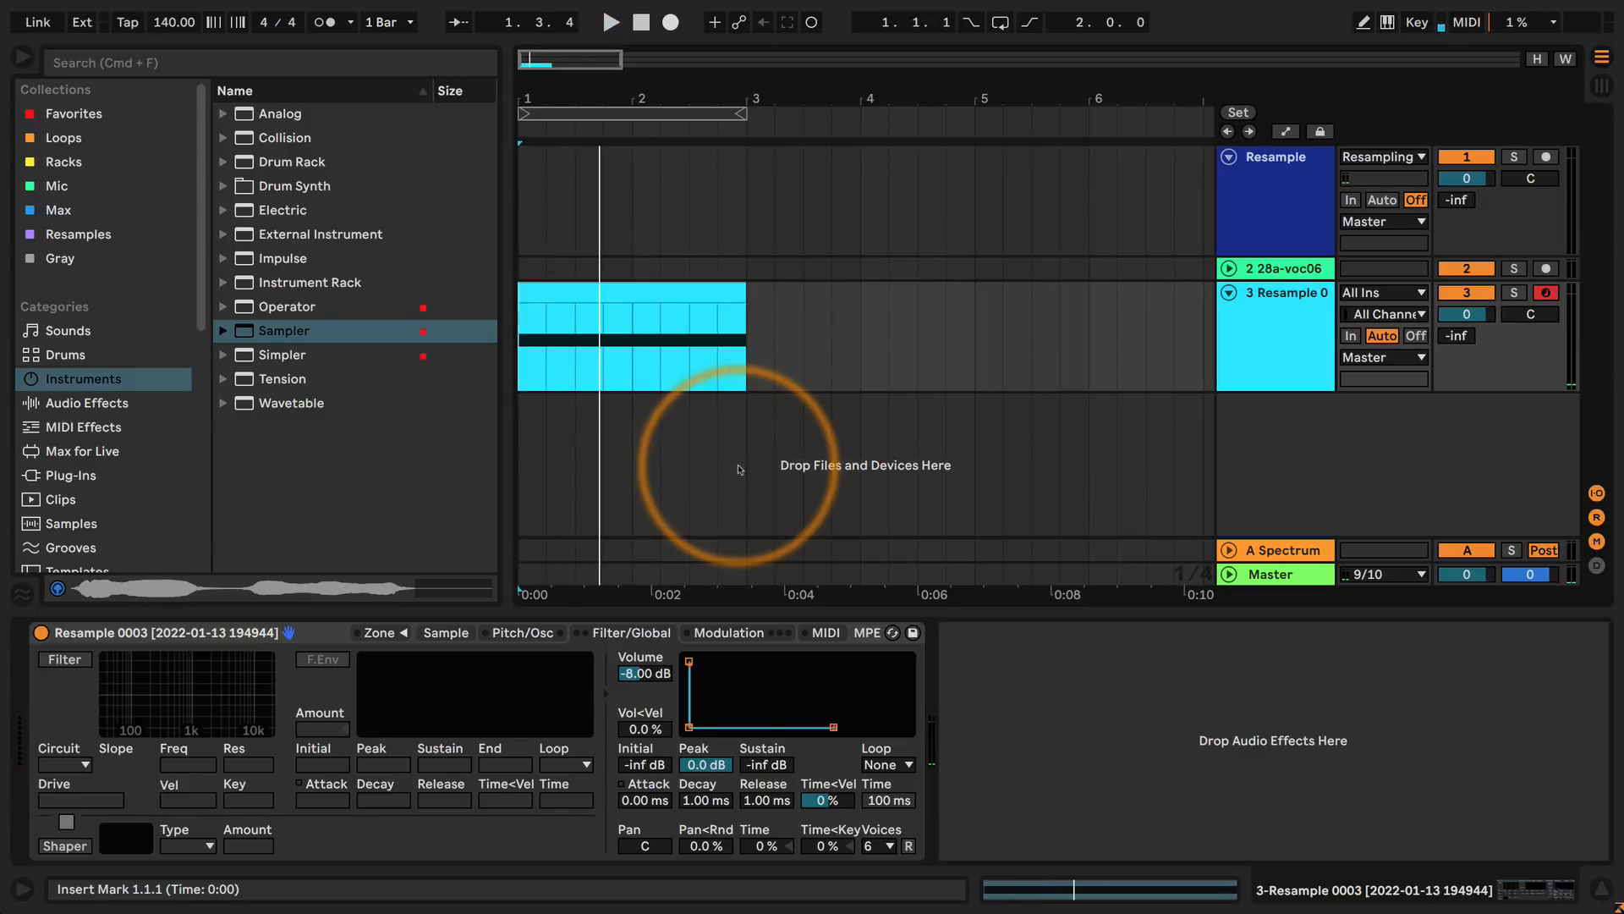
pyautogui.press('space')
pyautogui.press('space')
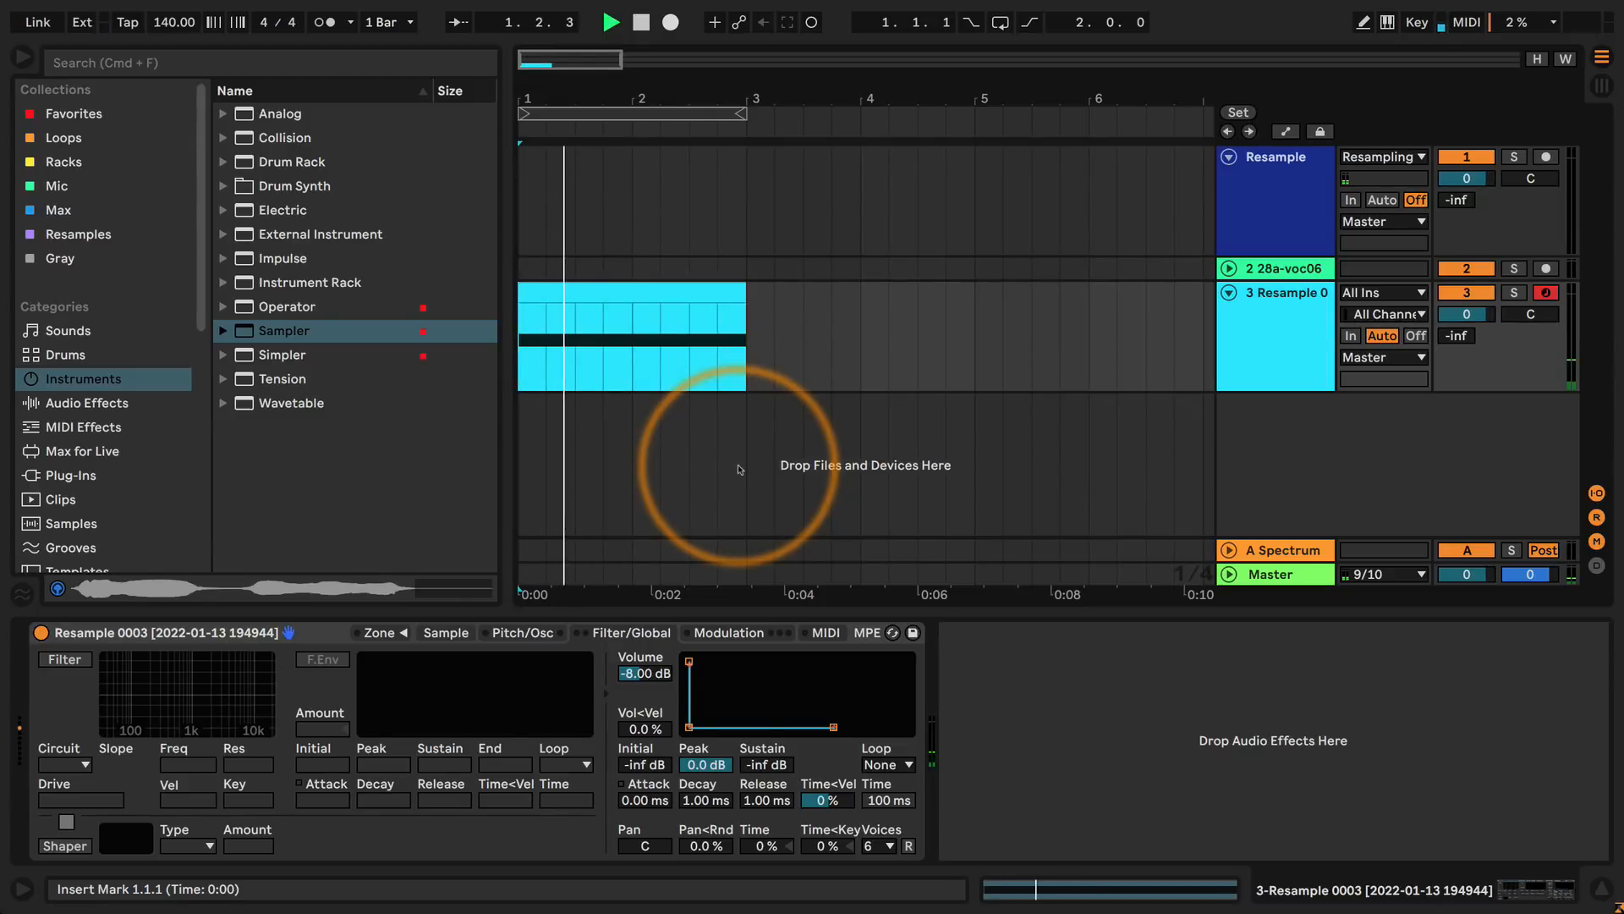
pyautogui.press('space')
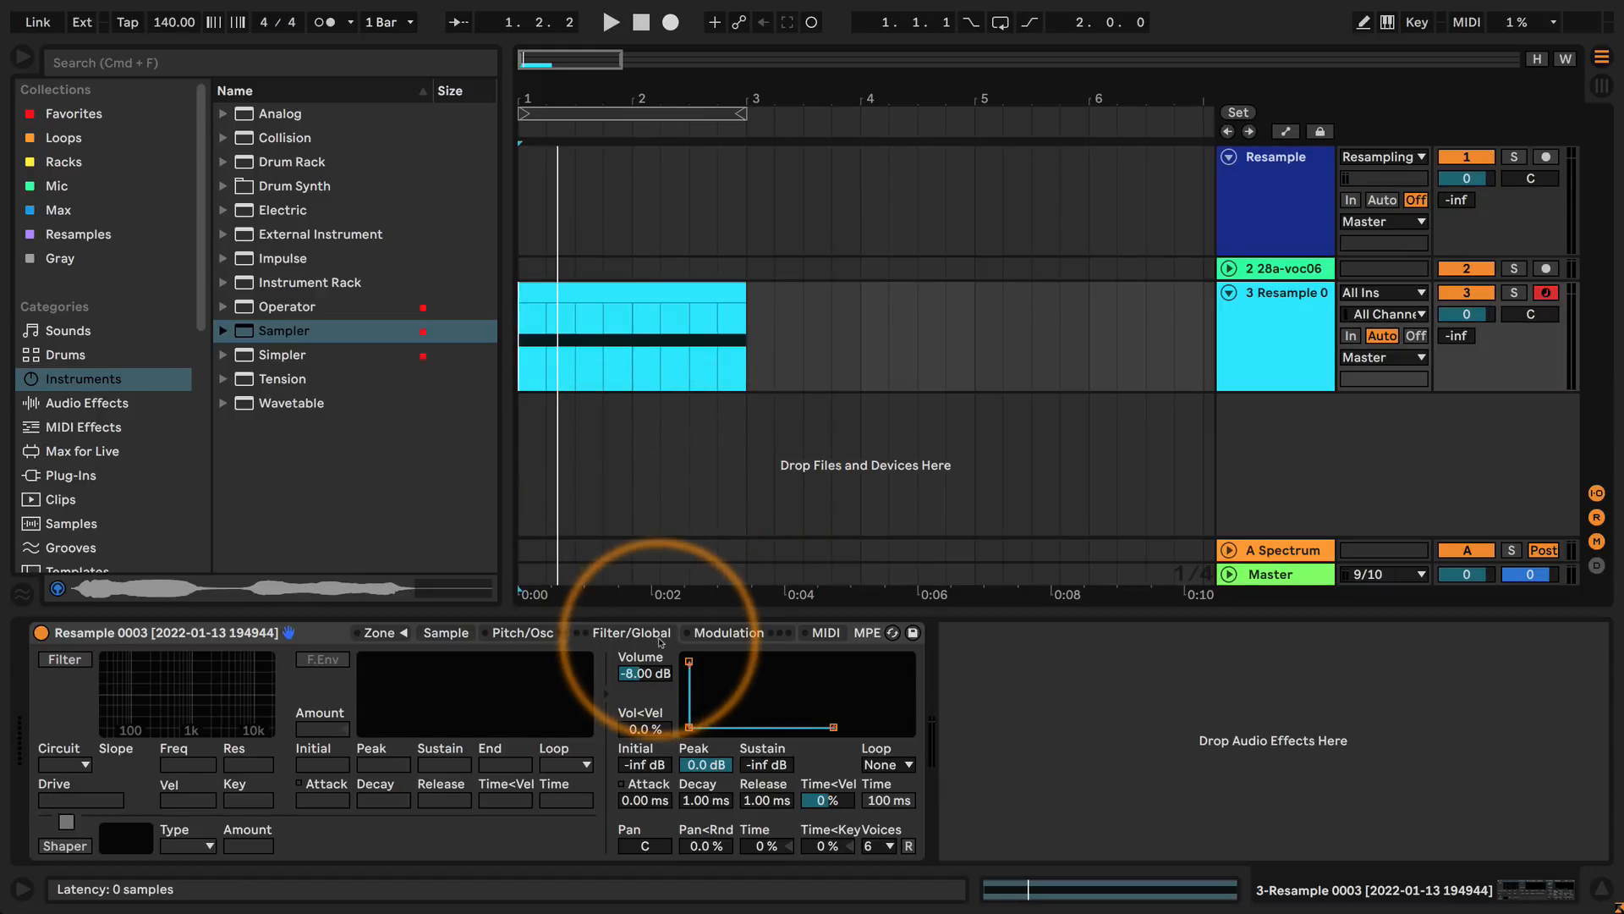
# Set the volume envelope's attack to about 154 ms and audition it from the start of the arrangement.
pyautogui.moveTo(645, 800); pyautogui.dragTo(643, 794)
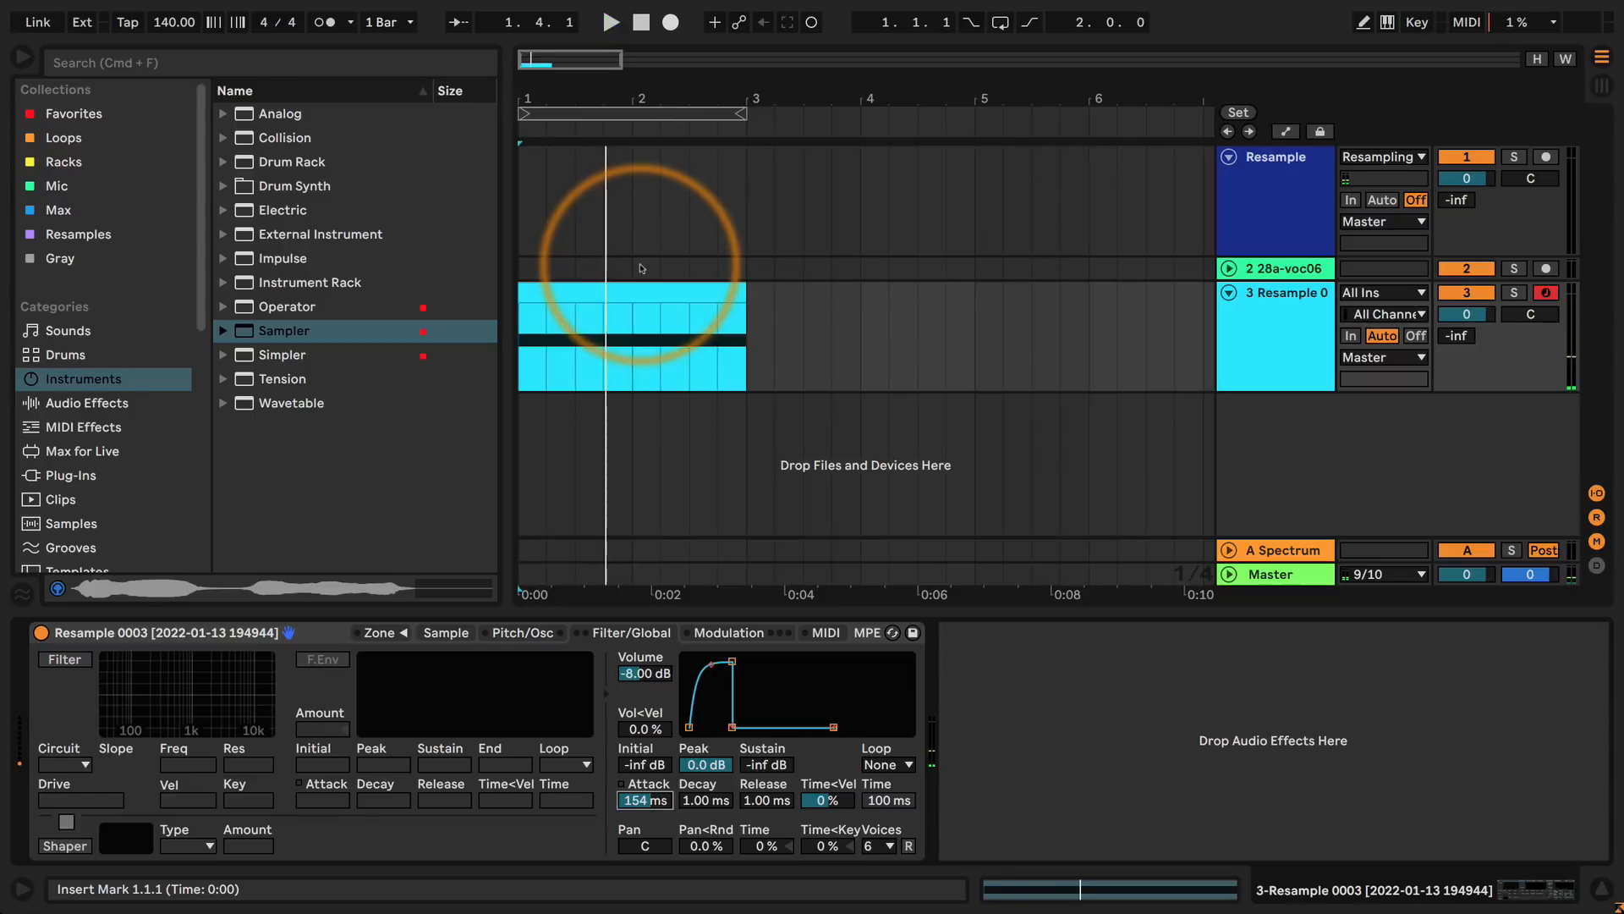
pyautogui.press('space')
pyautogui.press('space')
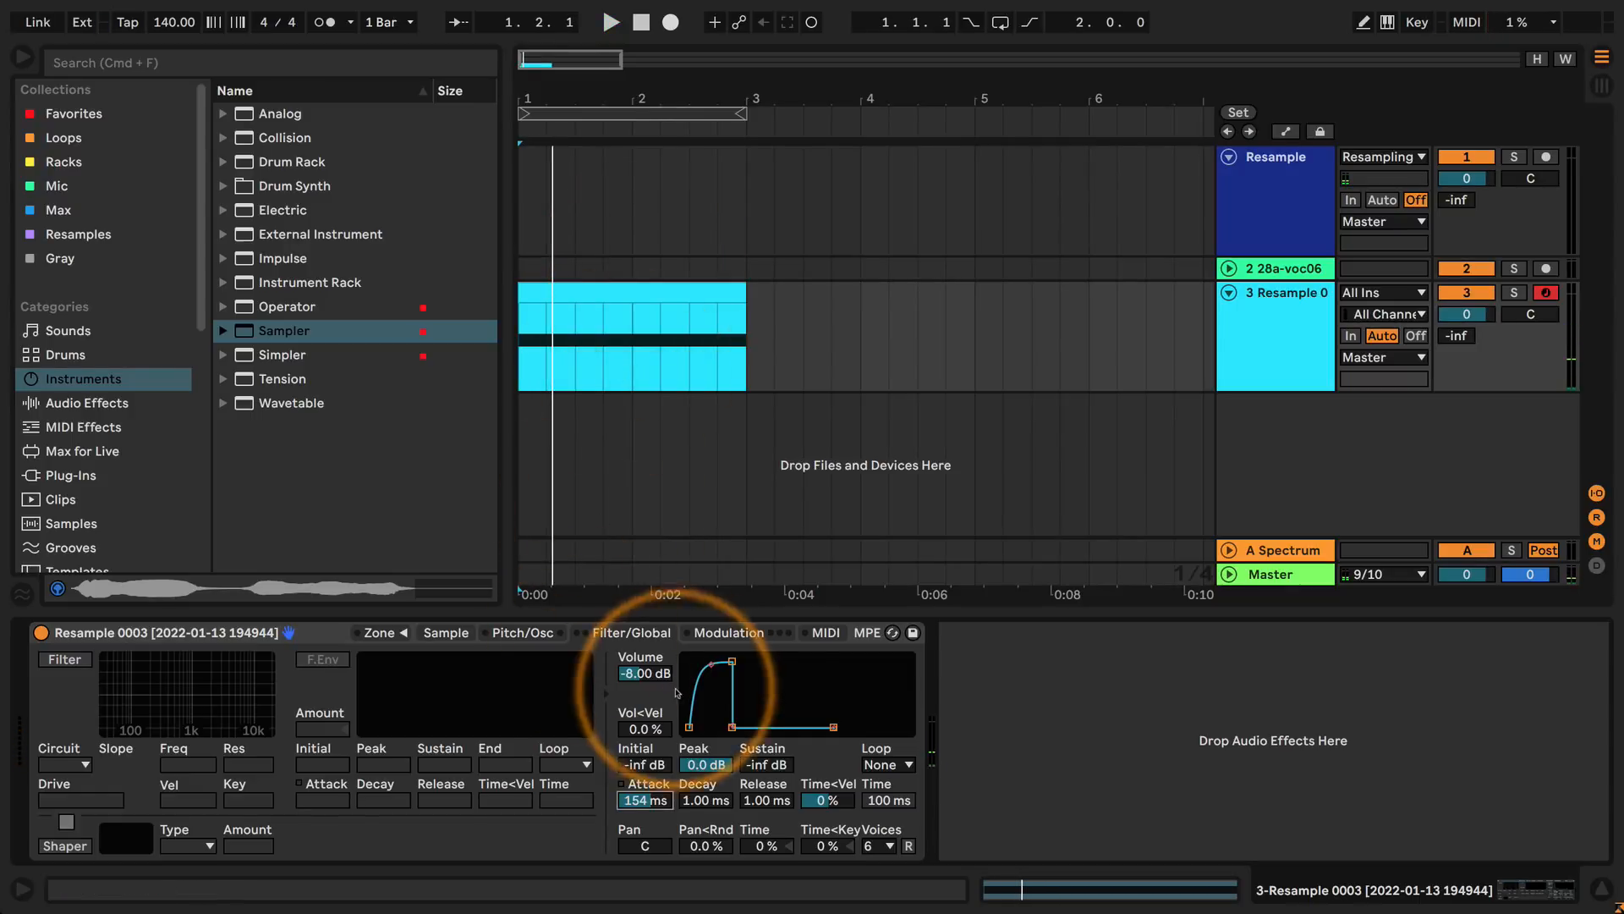
# Lengthen the volume envelope's attack to about 5.53 s using its peak node.
pyautogui.moveTo(737, 740); pyautogui.dragTo(732, 584)
pyautogui.moveTo(751, 661); pyautogui.dragTo(766, 572)
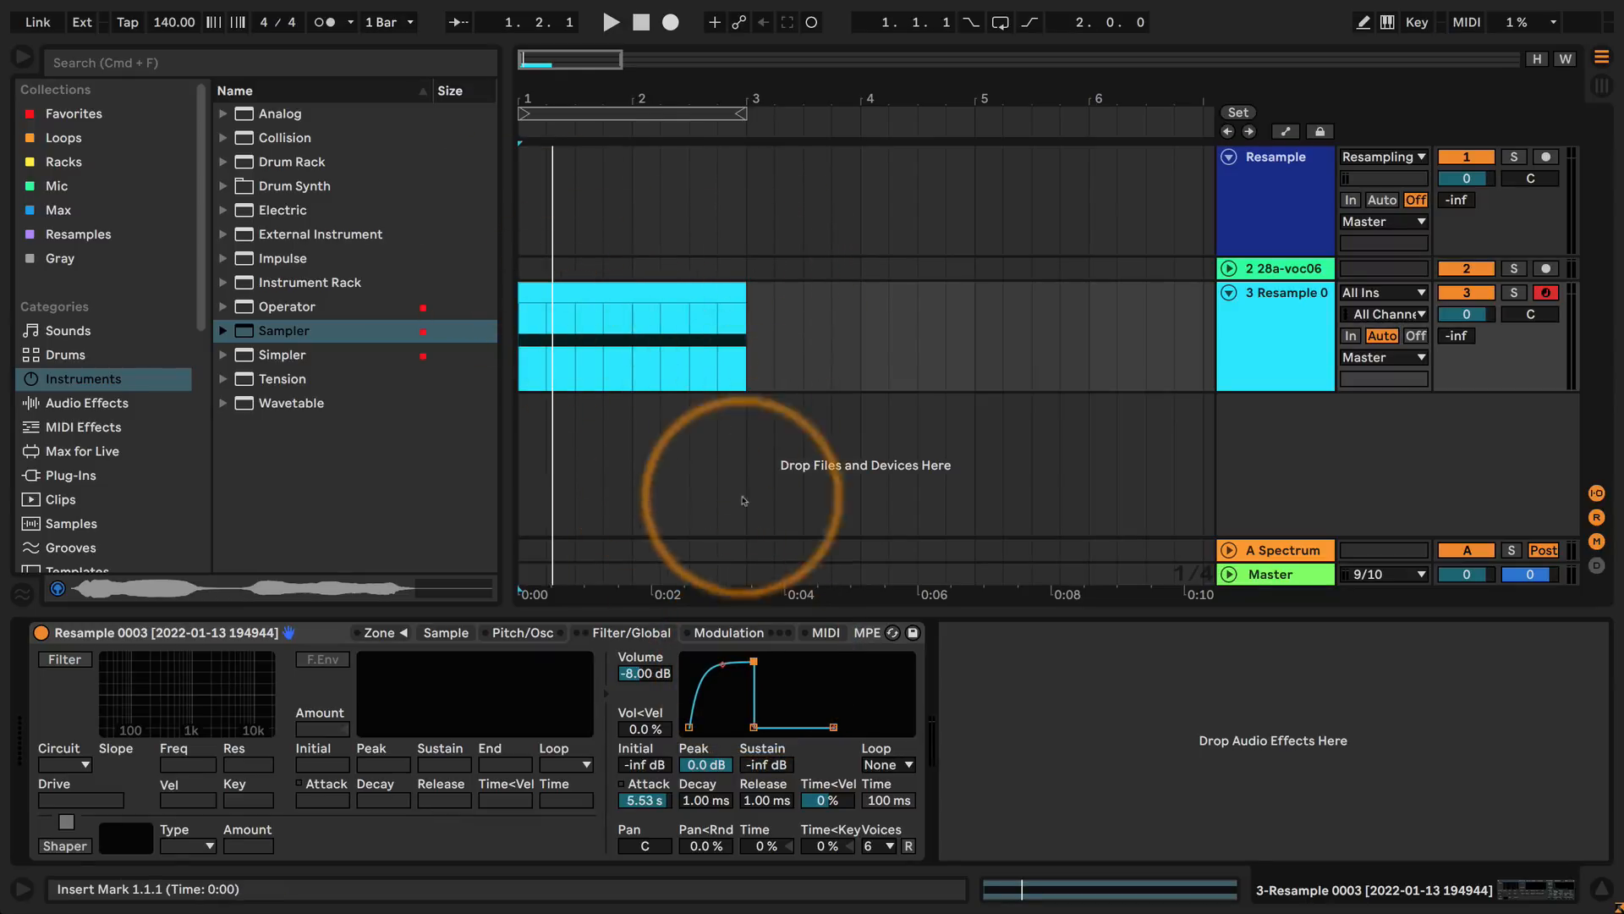
# Set the volume envelope's attack to about 2.70 s and audition the slower fade-in by playing the arrangement, stopping after the clip.
pyautogui.moveTo(748, 91); pyautogui.dragTo(748, 51)
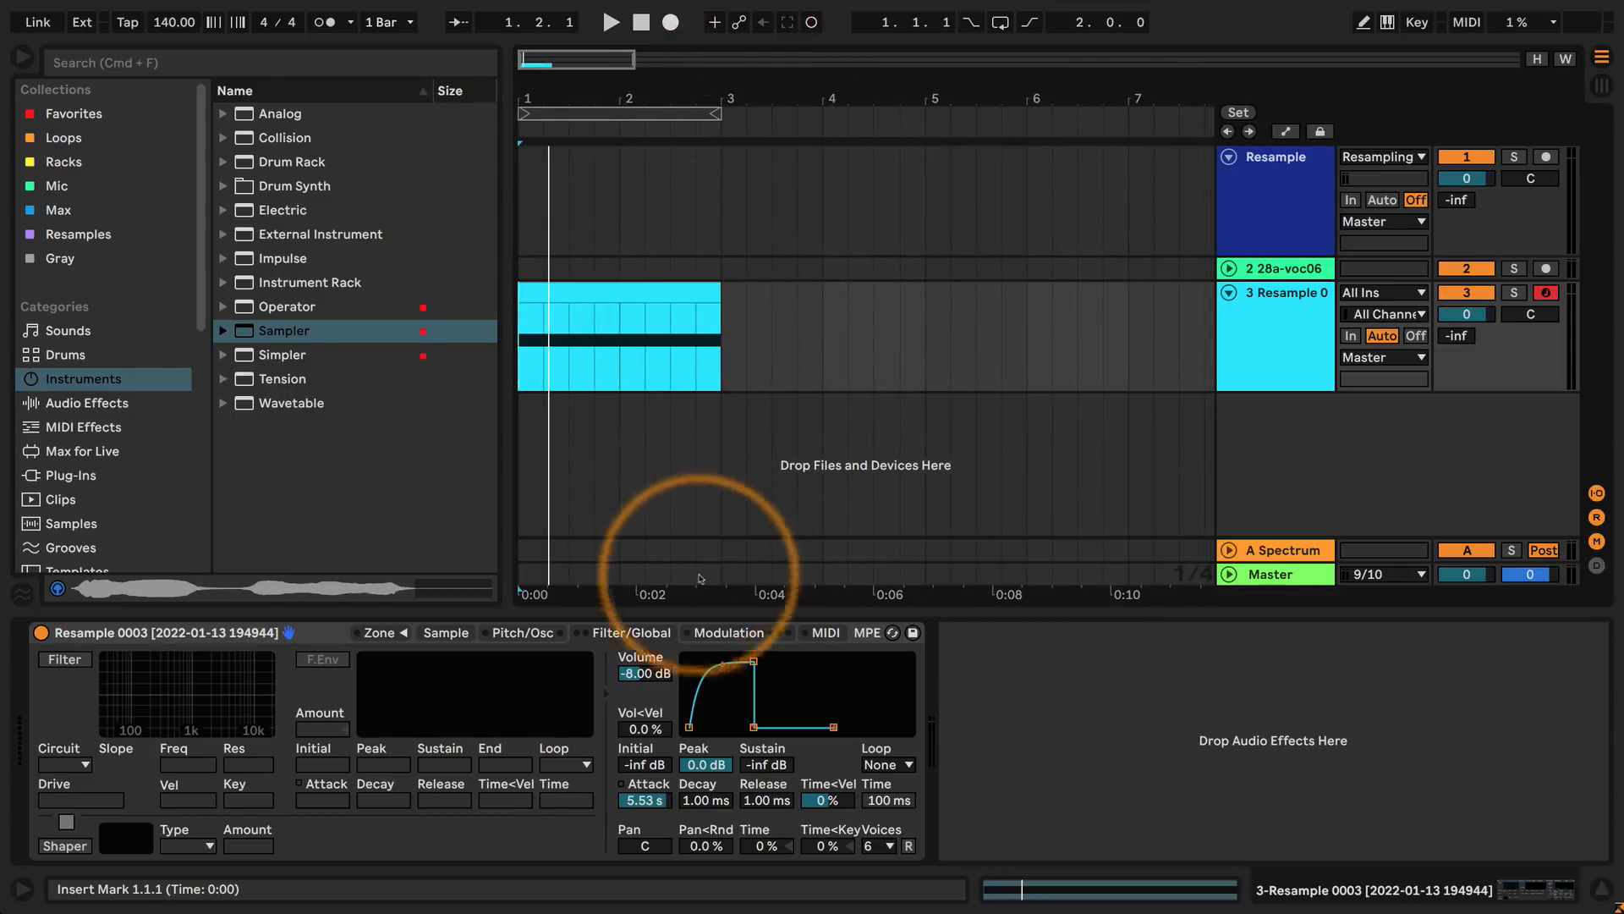
pyautogui.moveTo(641, 800); pyautogui.dragTo(645, 801)
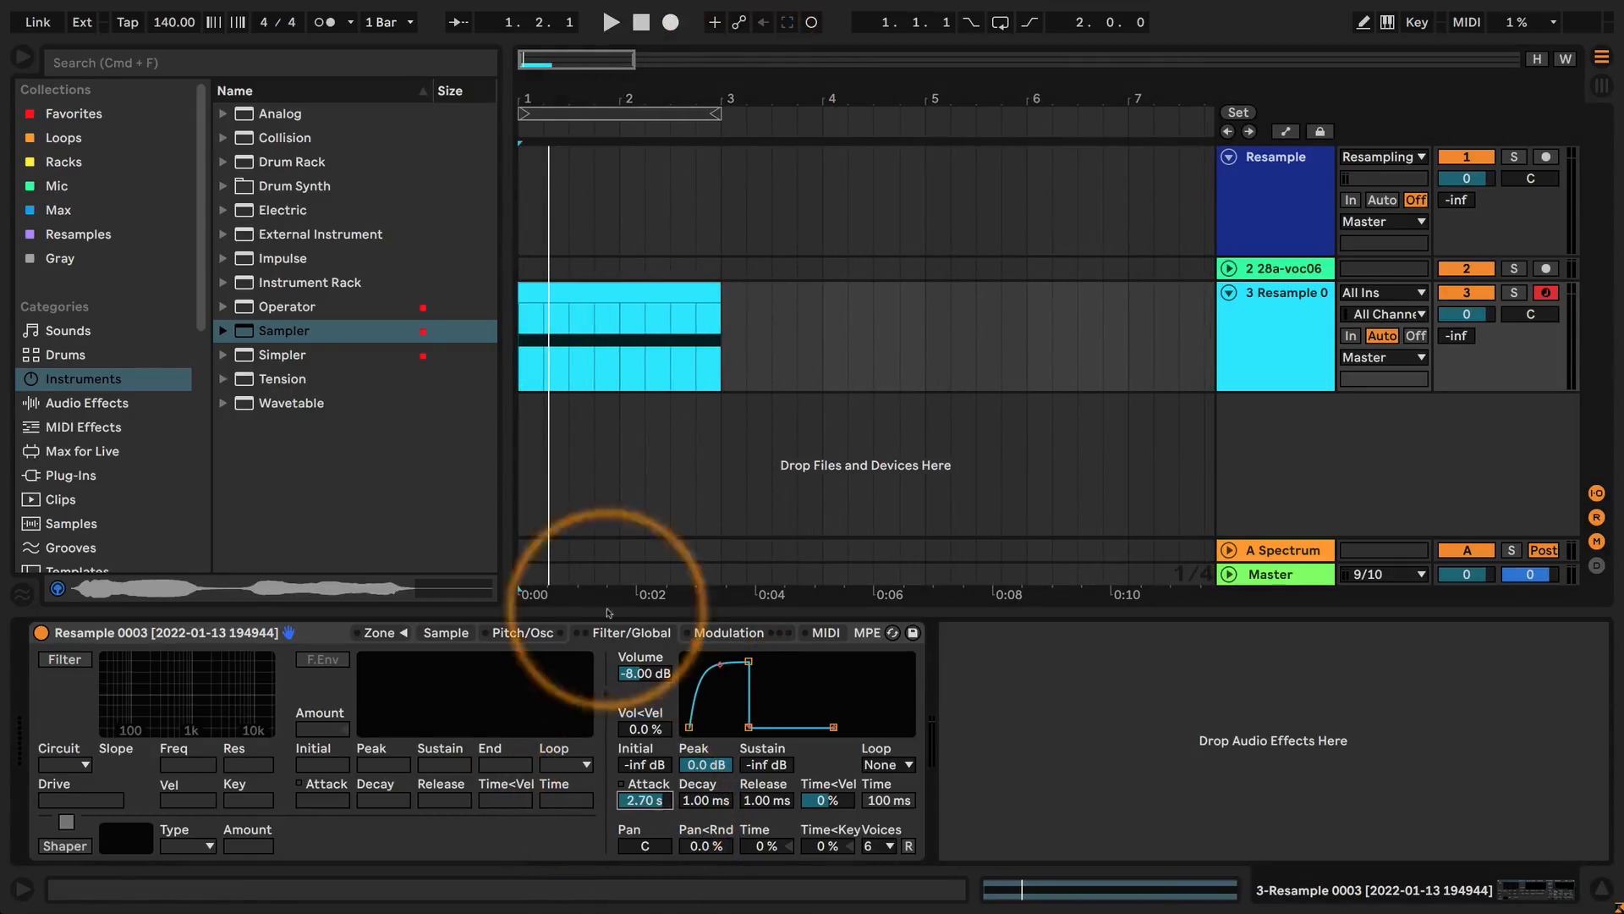
pyautogui.click(611, 22)
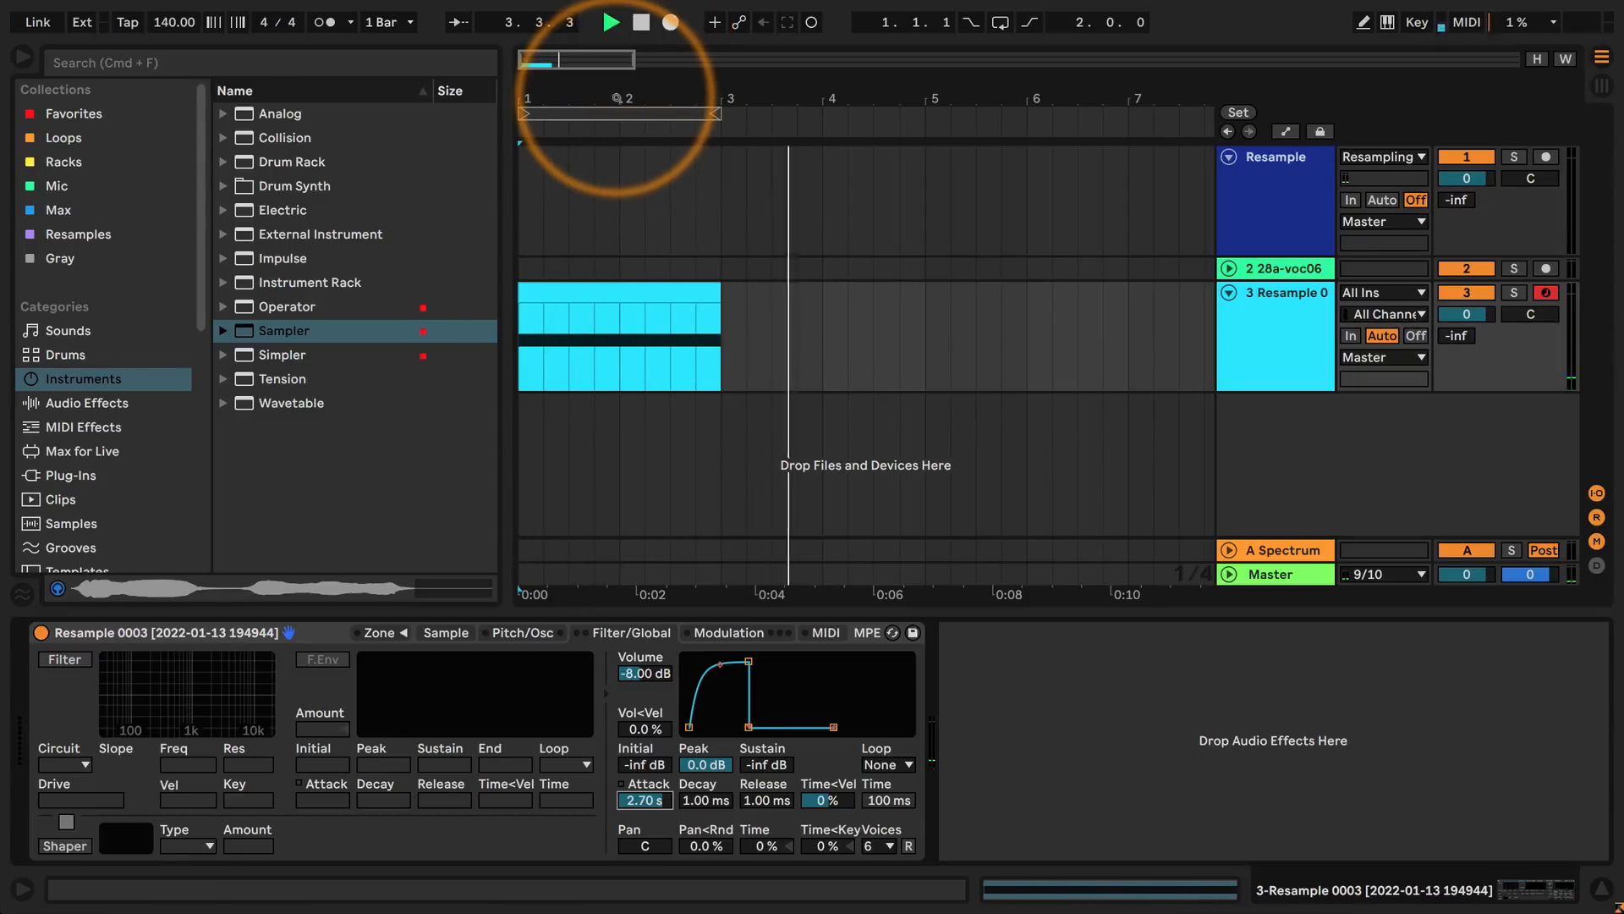
pyautogui.press('space')
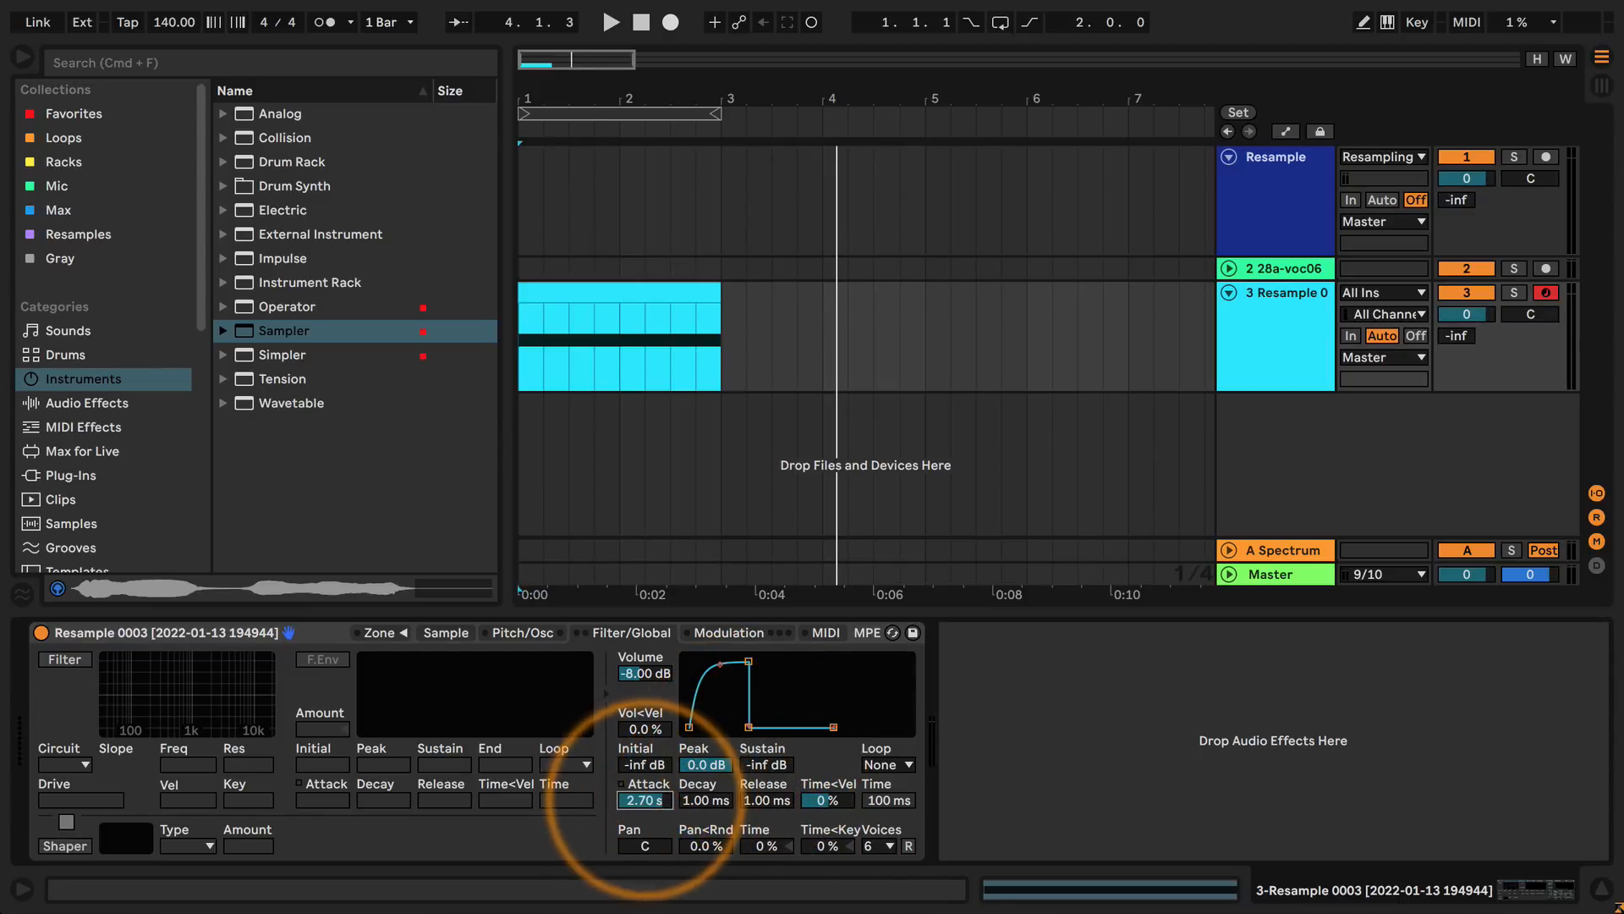
# Set the volume envelope's attack to about 946 ms and decay to about 889 ms, and audition them from the arrangement's start.
pyautogui.click(701, 801)
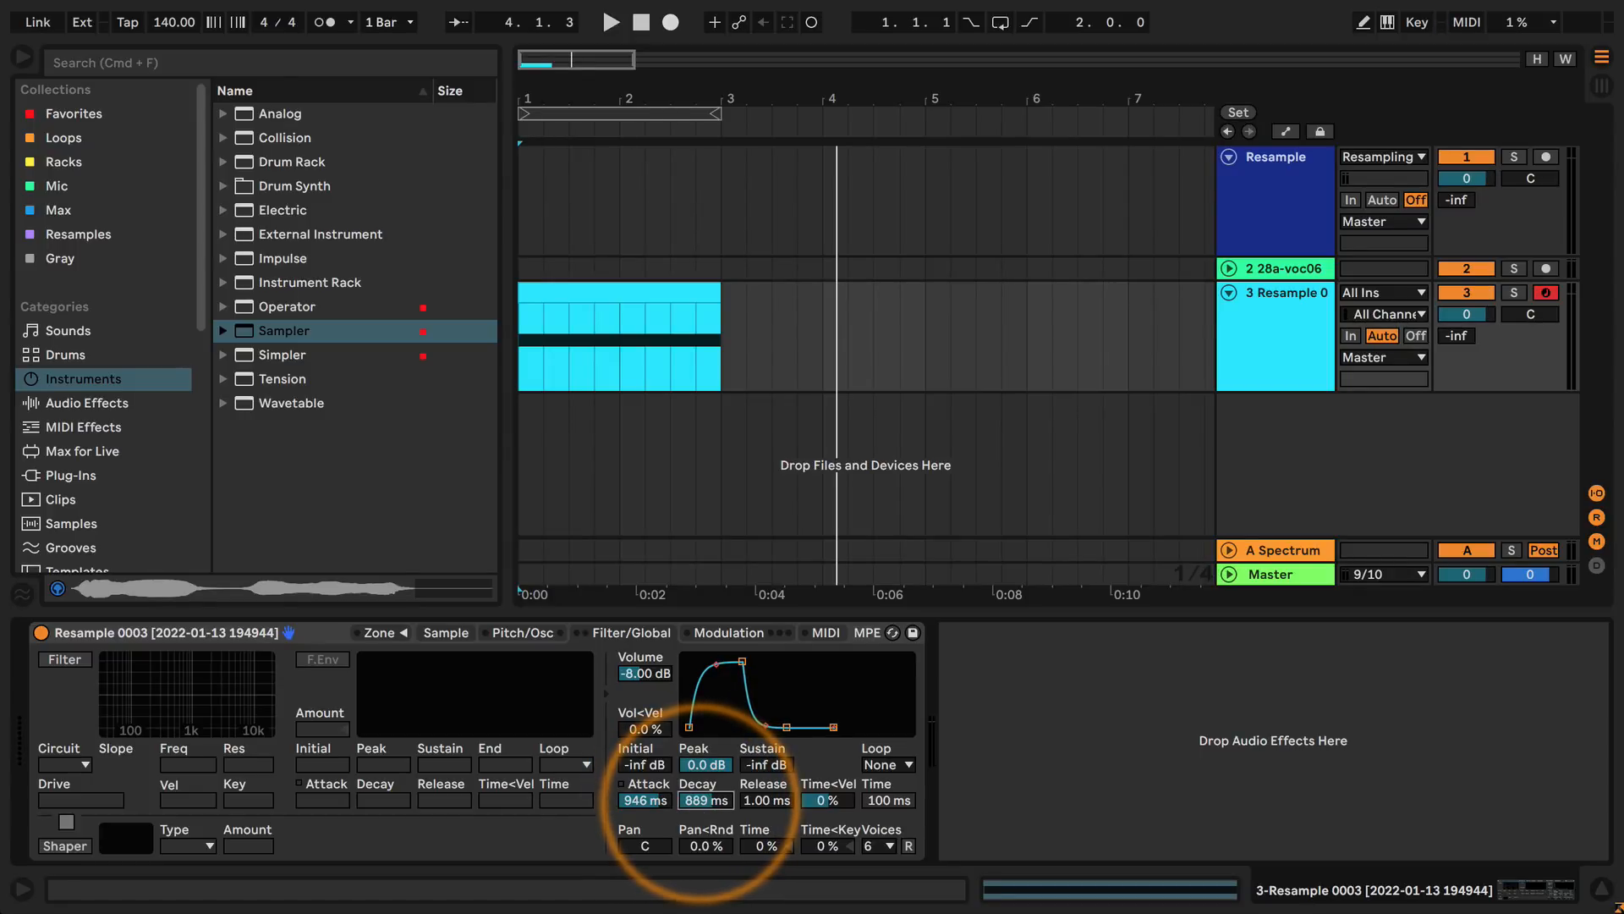
pyautogui.click(560, 463)
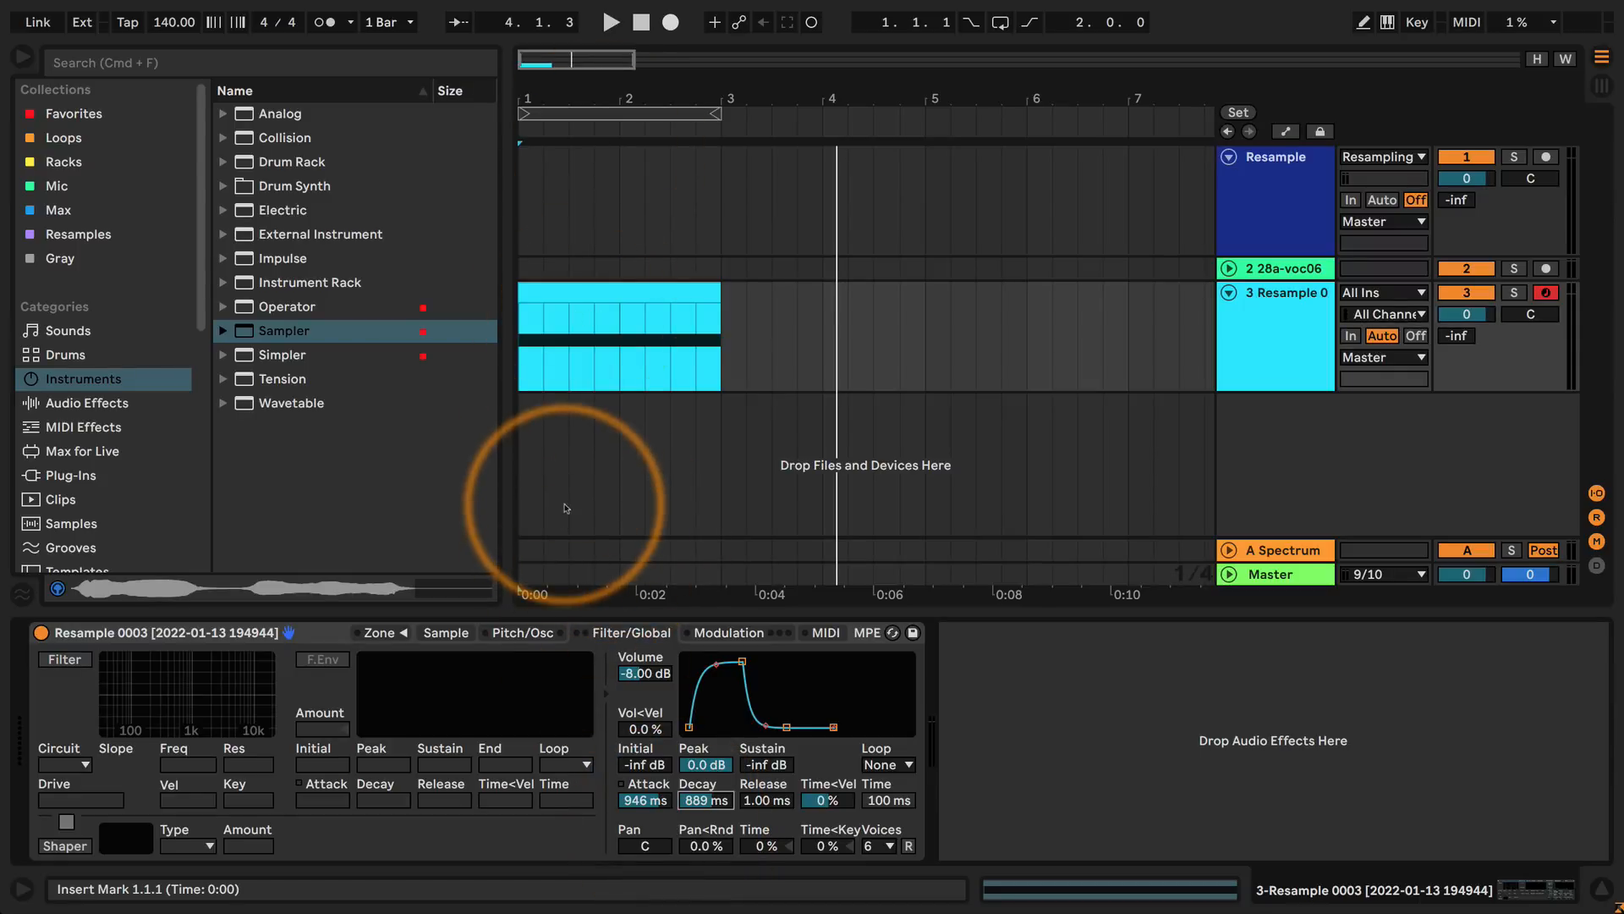
pyautogui.press('space')
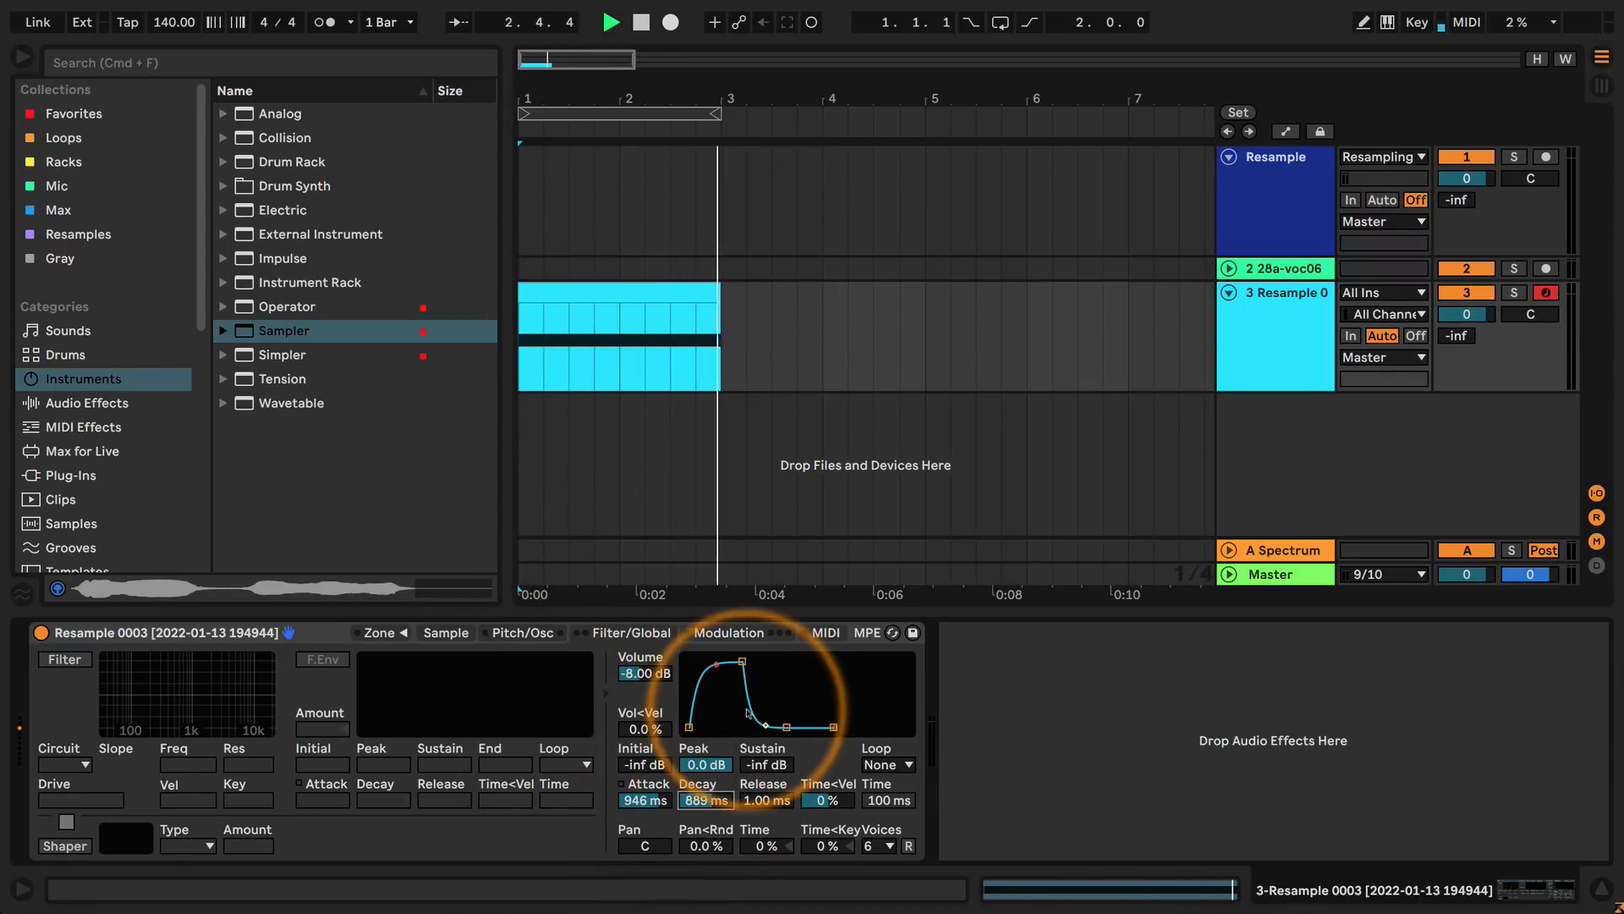
pyautogui.press('space')
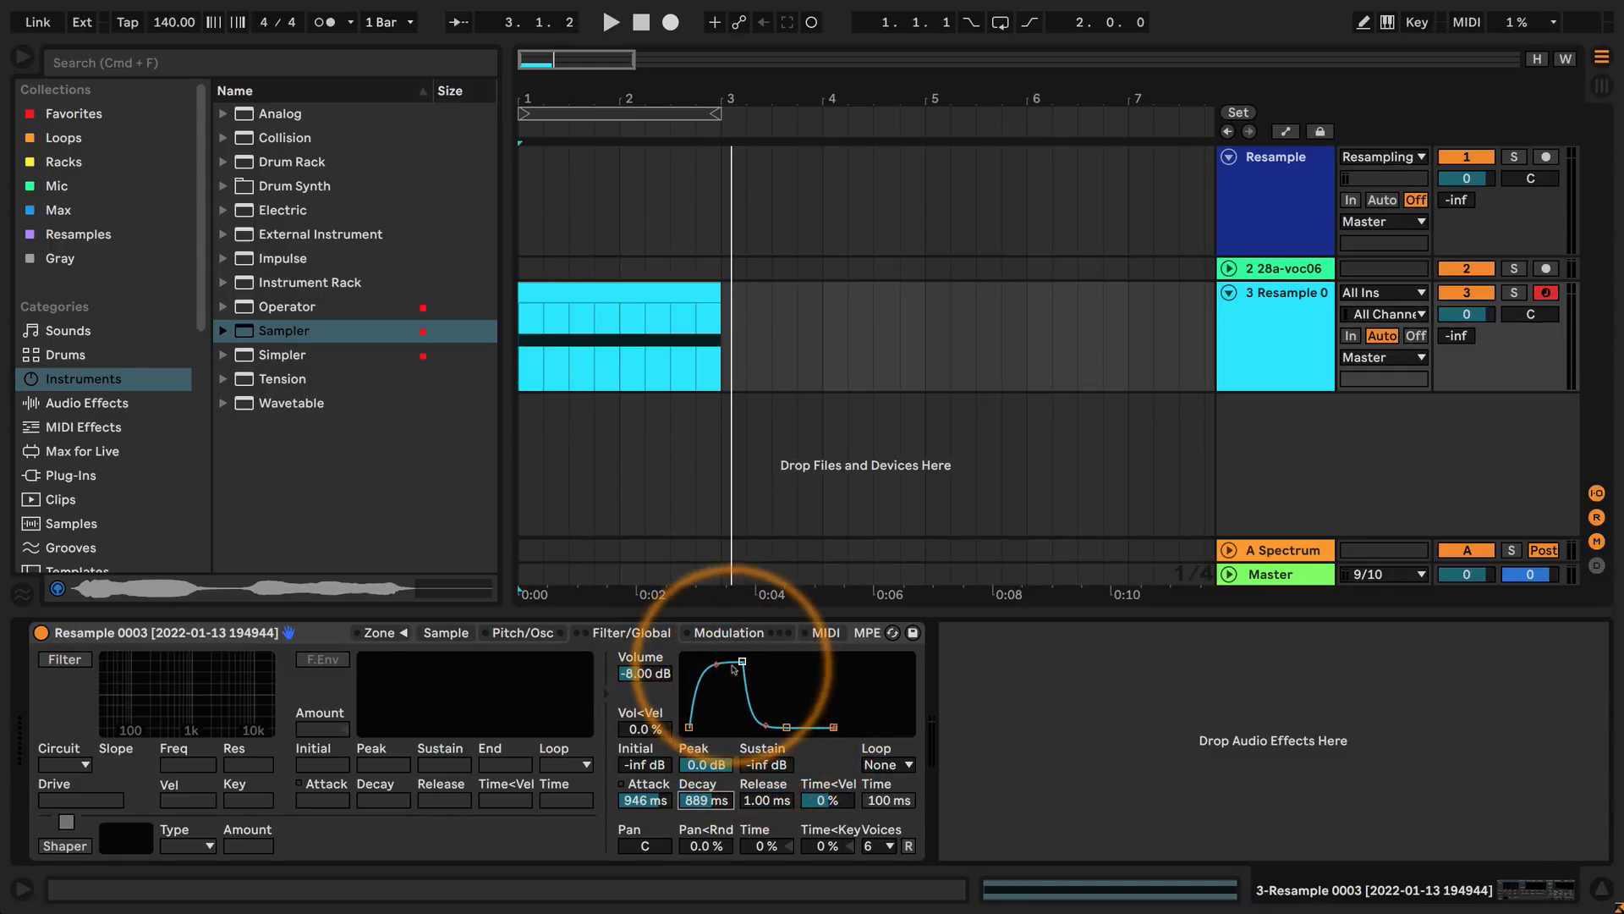
# Play the arrangement from the start while lengthening the volume envelope's decay to about 9.87 s, and stop playback after auditioning.
pyautogui.click(519, 393)
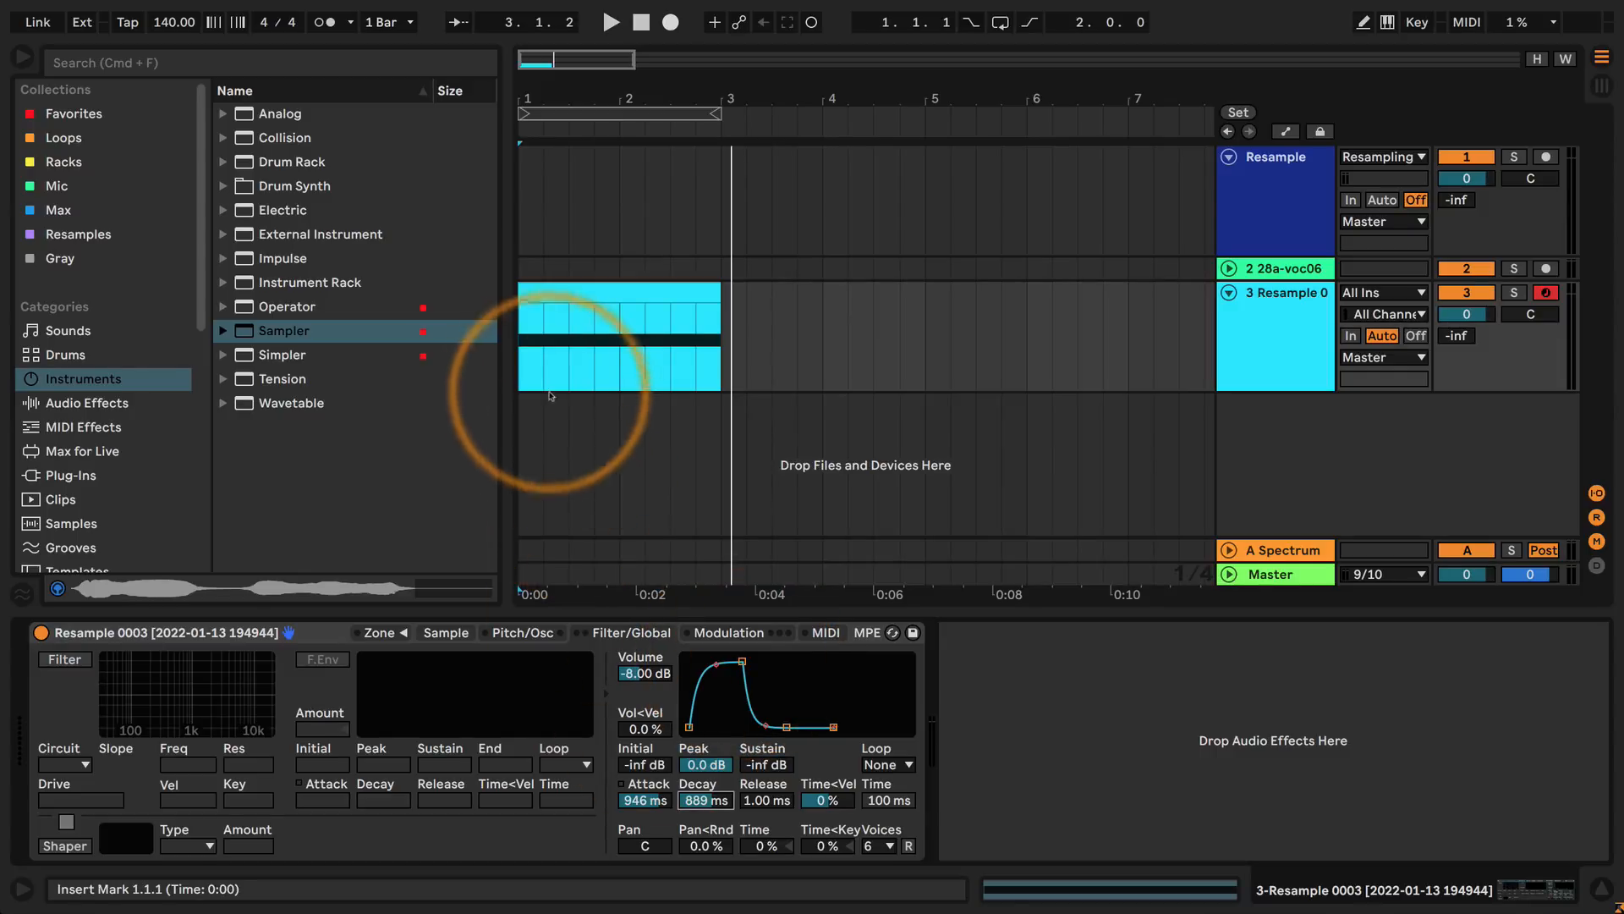
pyautogui.press('space')
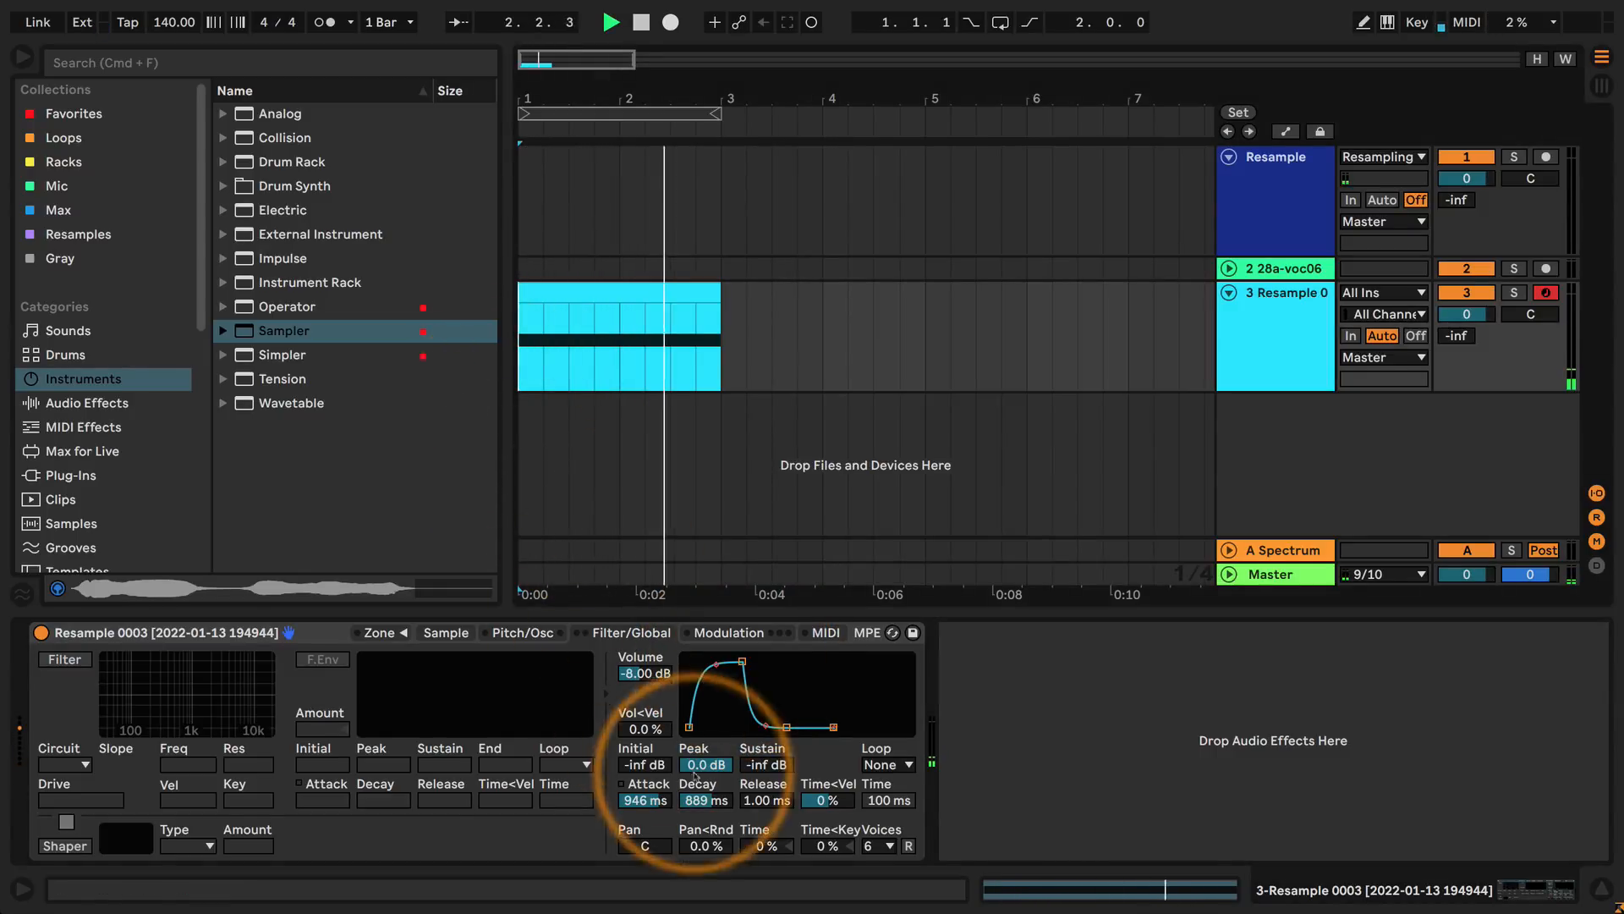
pyautogui.moveTo(702, 801); pyautogui.dragTo(700, 802)
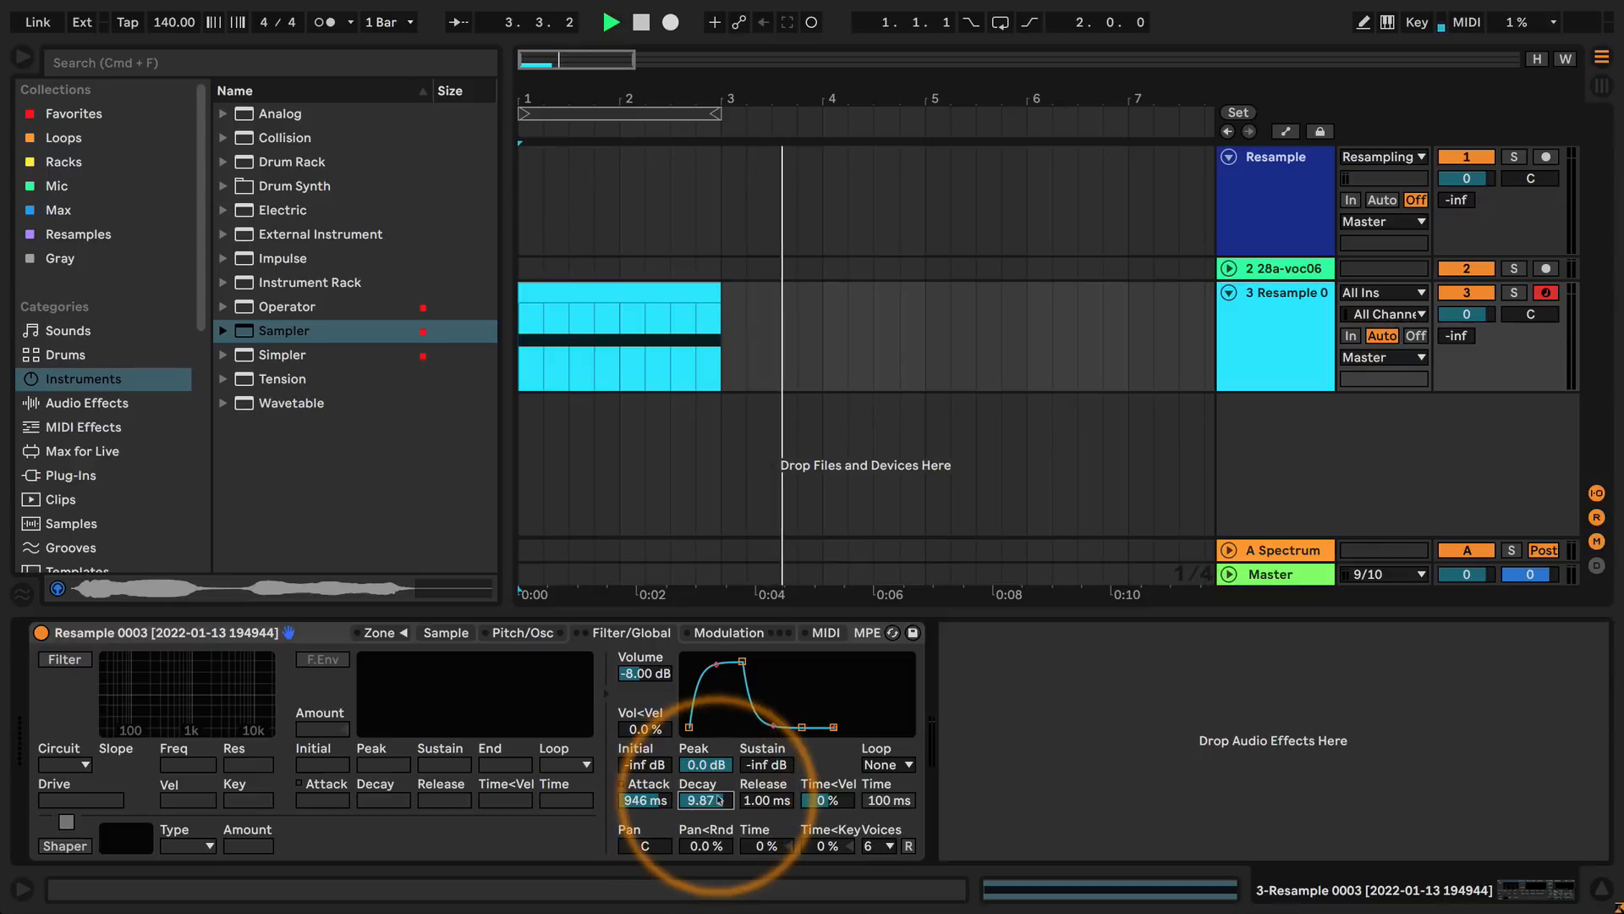
pyautogui.press('space')
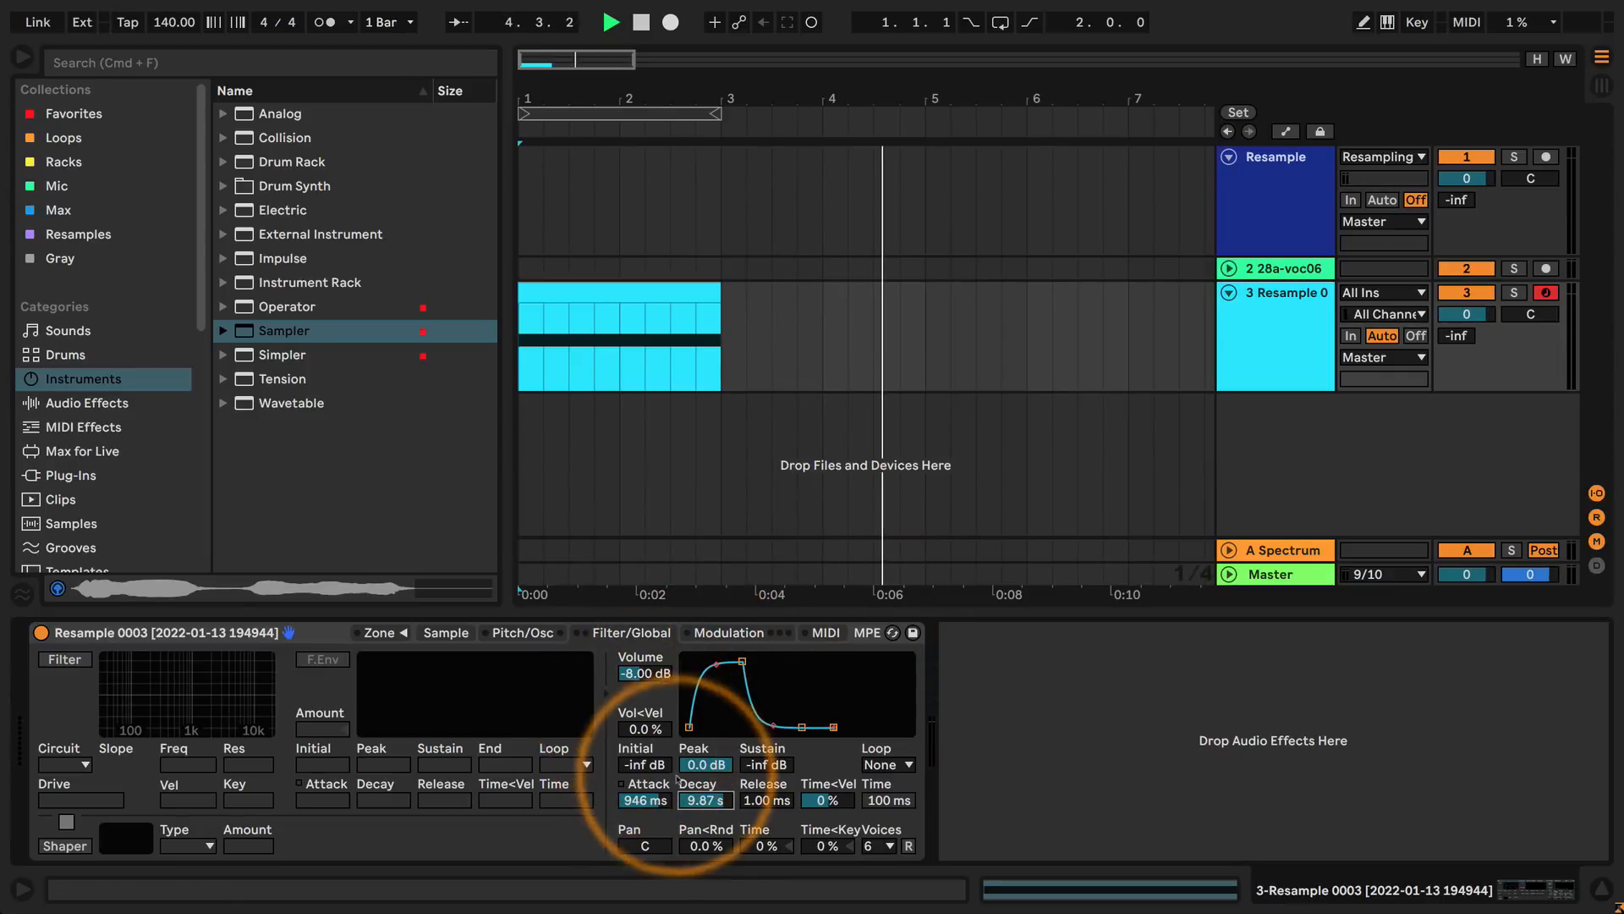
pyautogui.press('space')
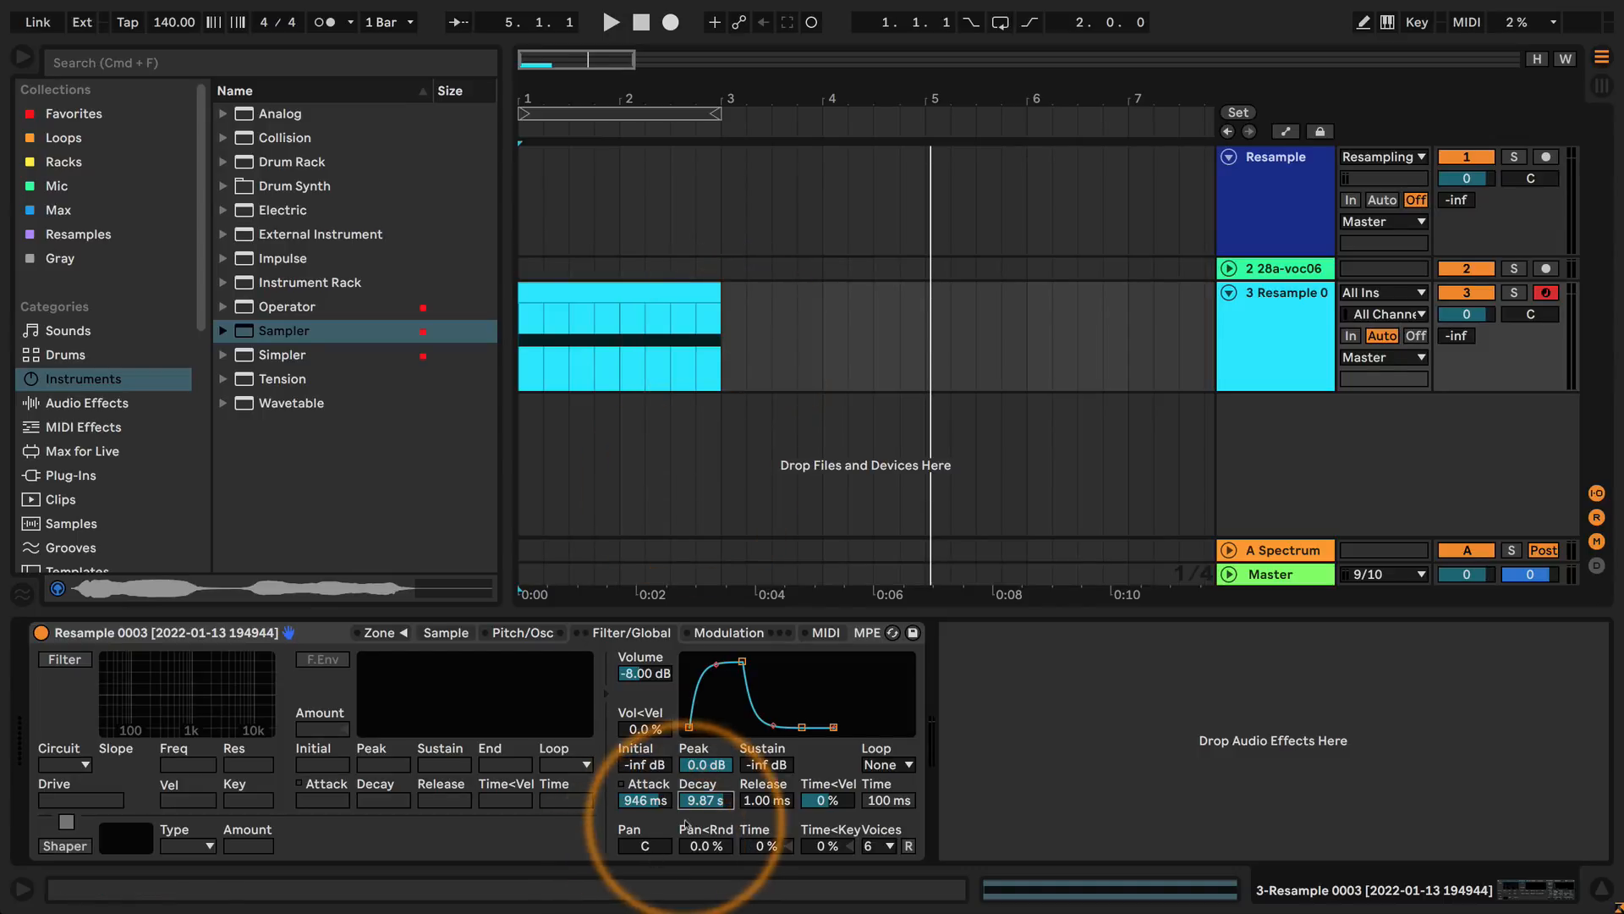
# Set the volume envelope's attack to about 441 ms and decay to about 2.96 s, and audition the selected clip twice.
pyautogui.moveTo(641, 798); pyautogui.dragTo(706, 804)
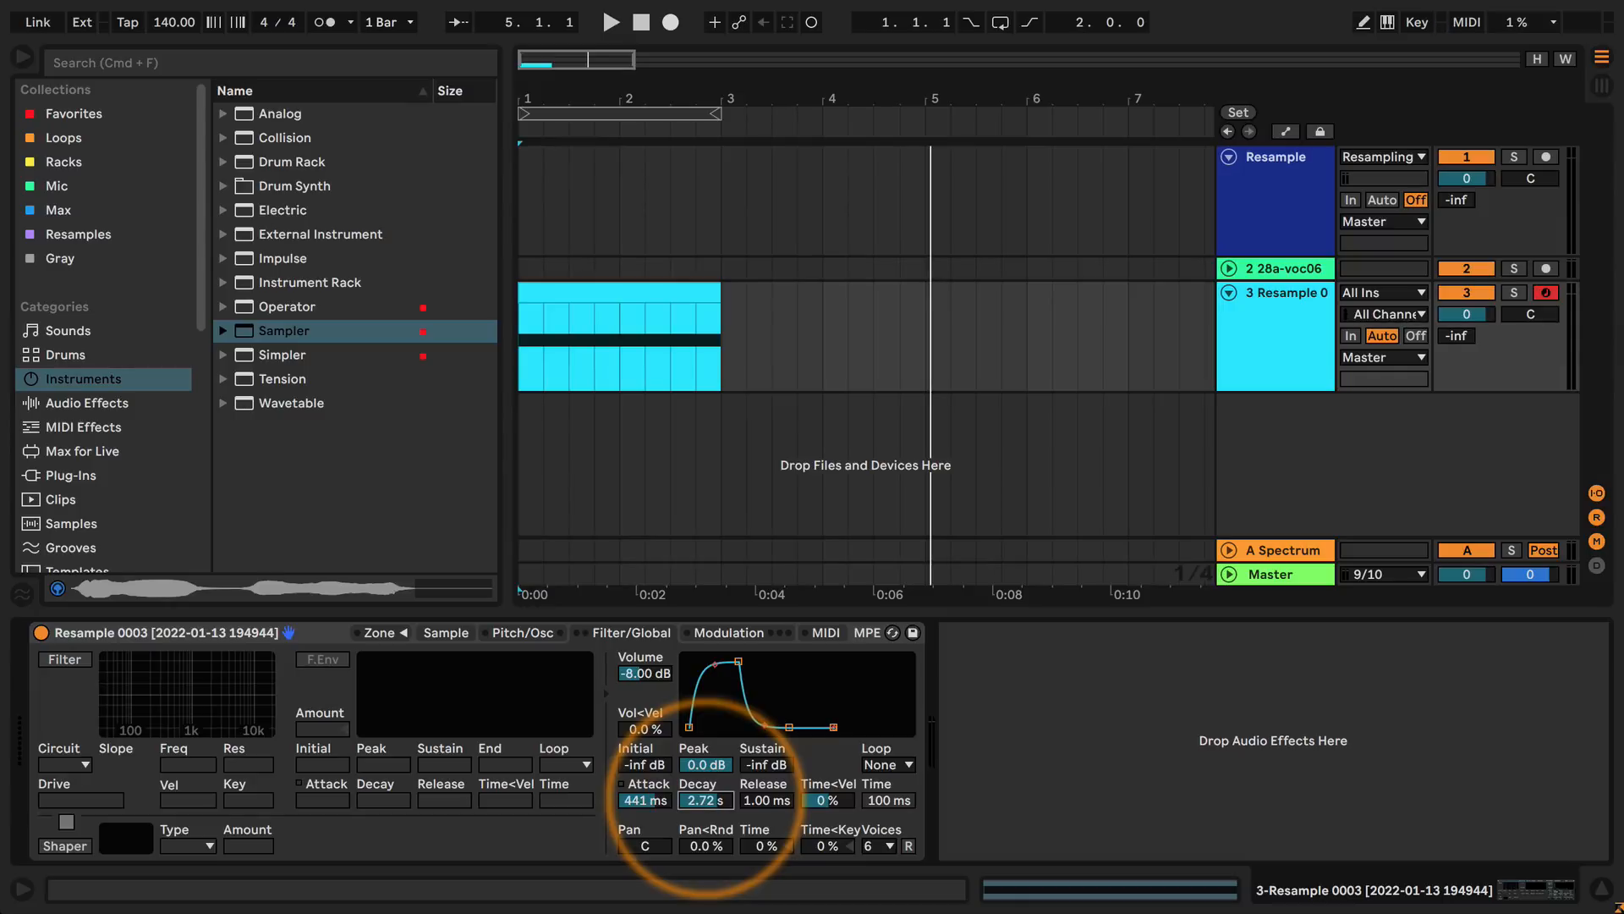
pyautogui.click(652, 305)
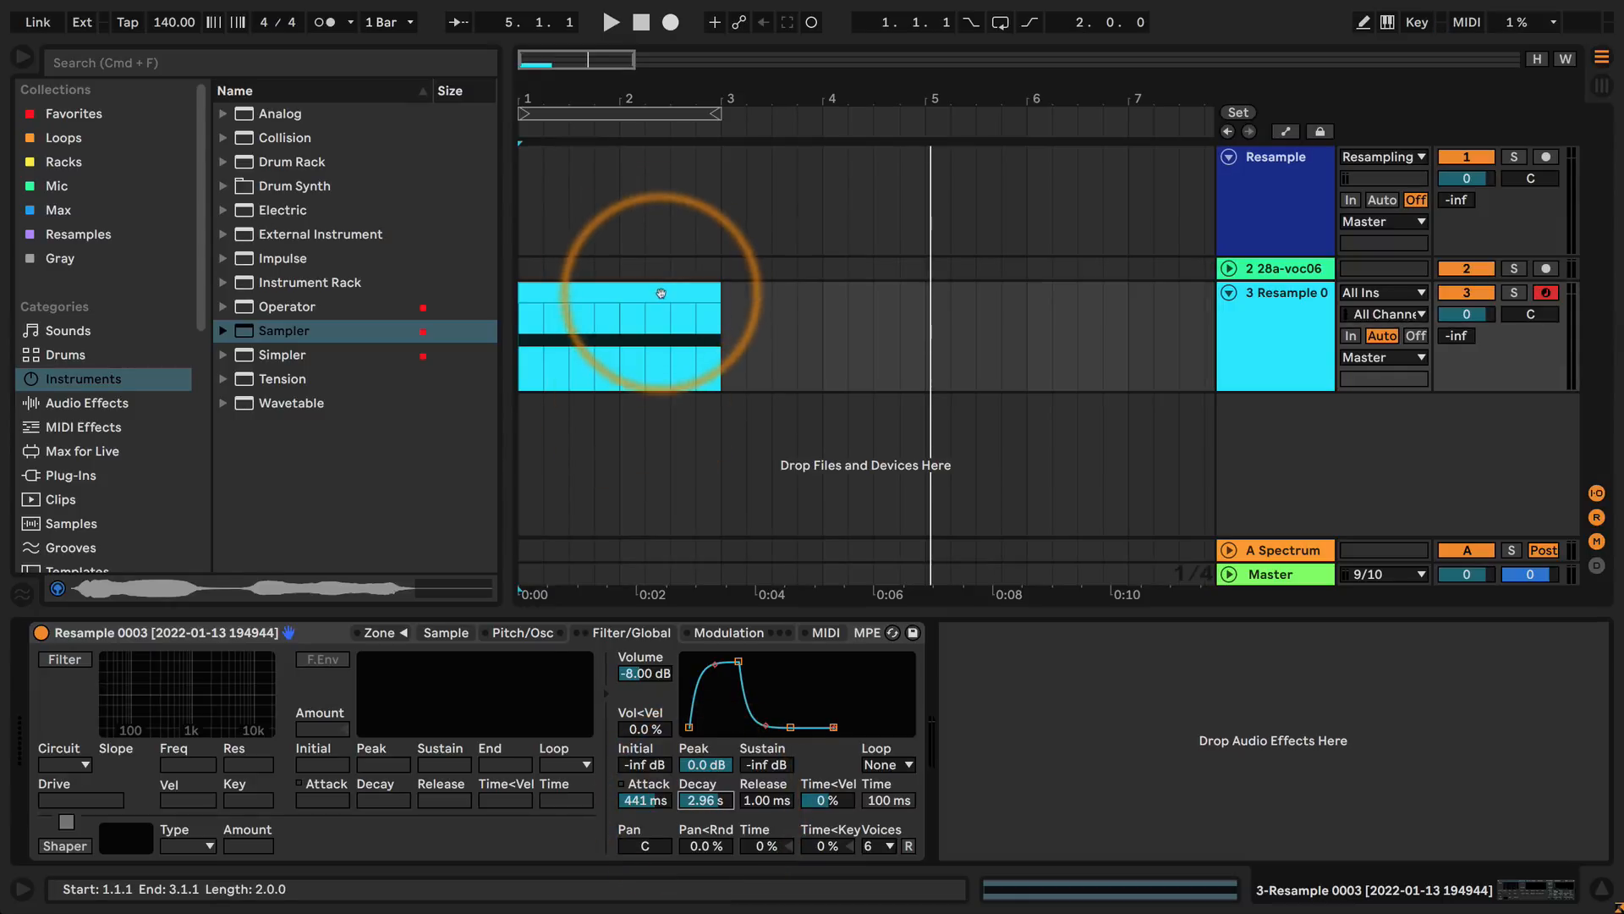
pyautogui.press('space')
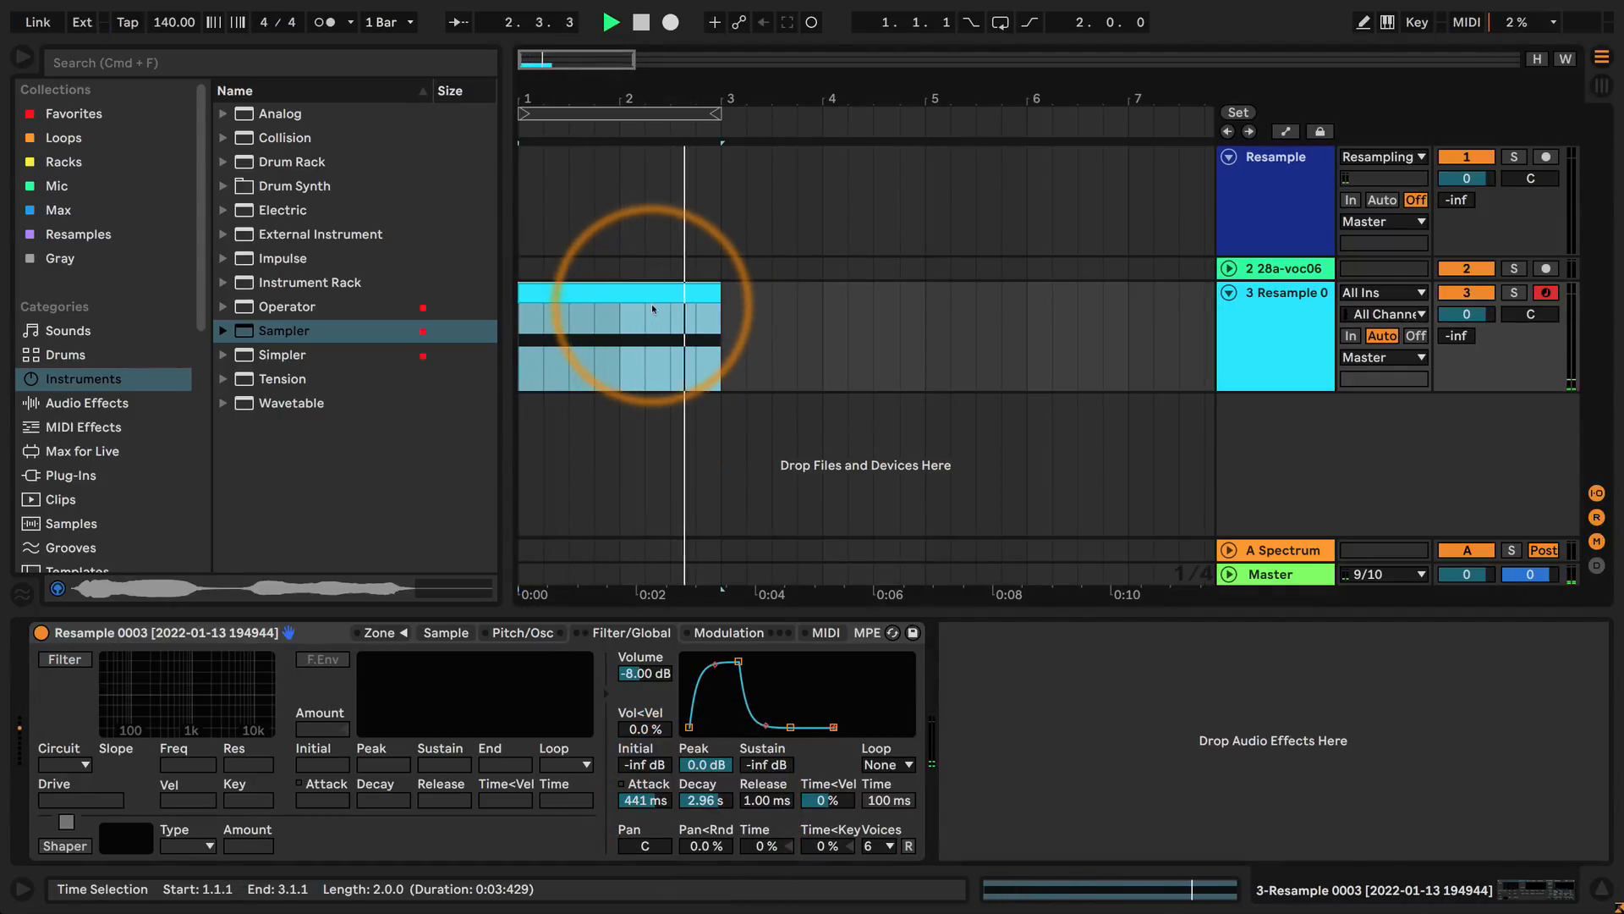
pyautogui.press('space')
pyautogui.press('space')
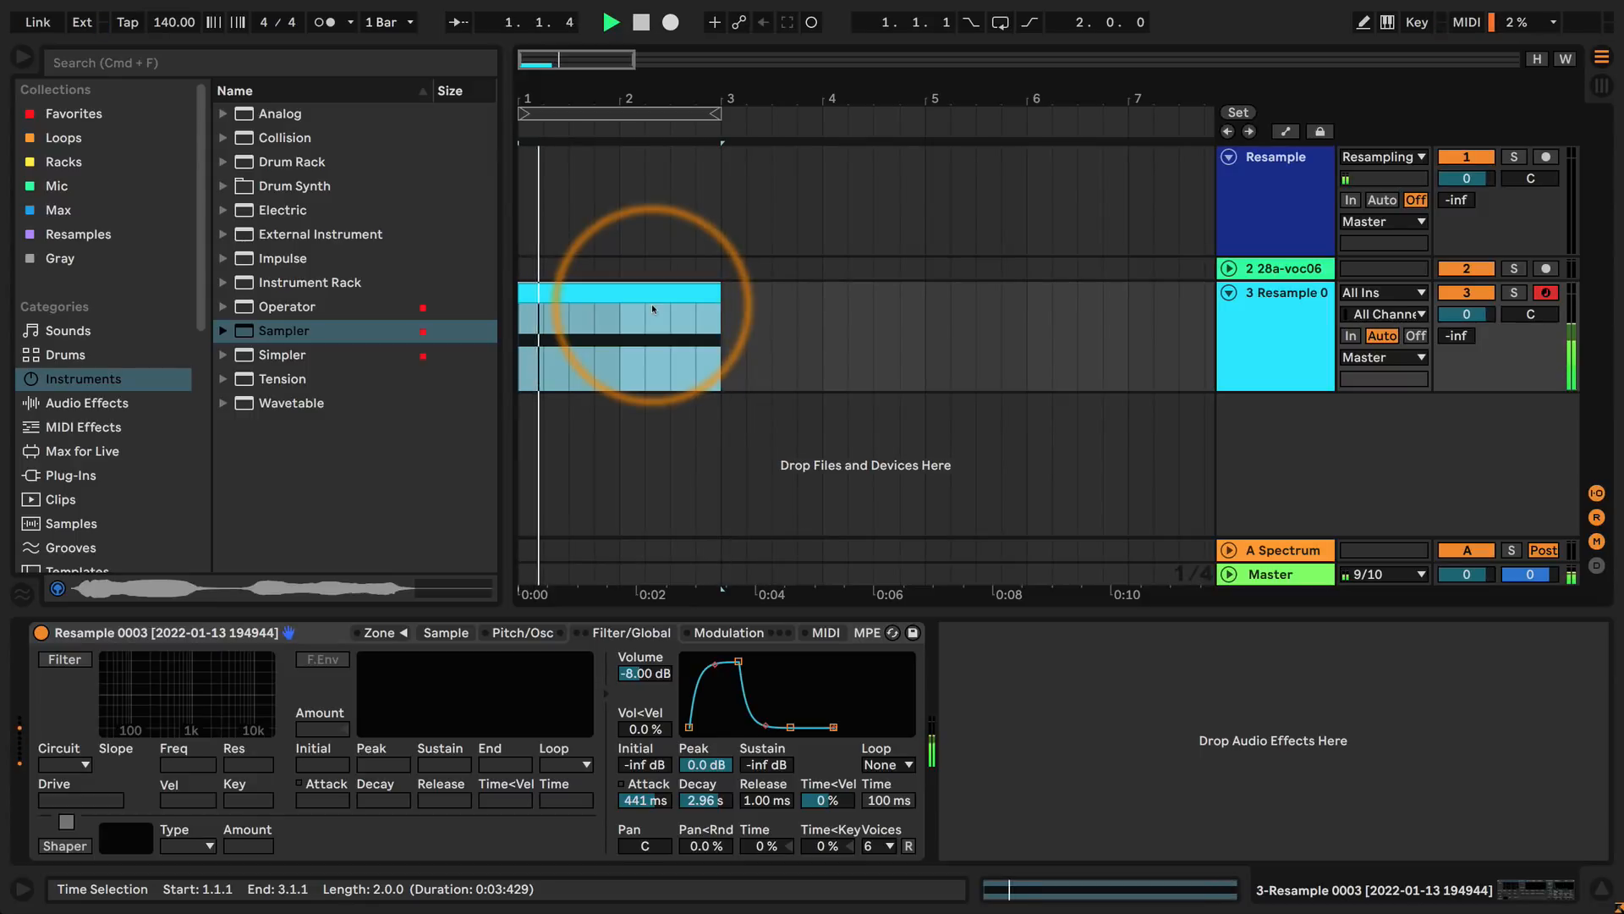
# Lengthen the volume envelope's attack to about 1.52 s and audition the clip from its start.
pyautogui.press('space')
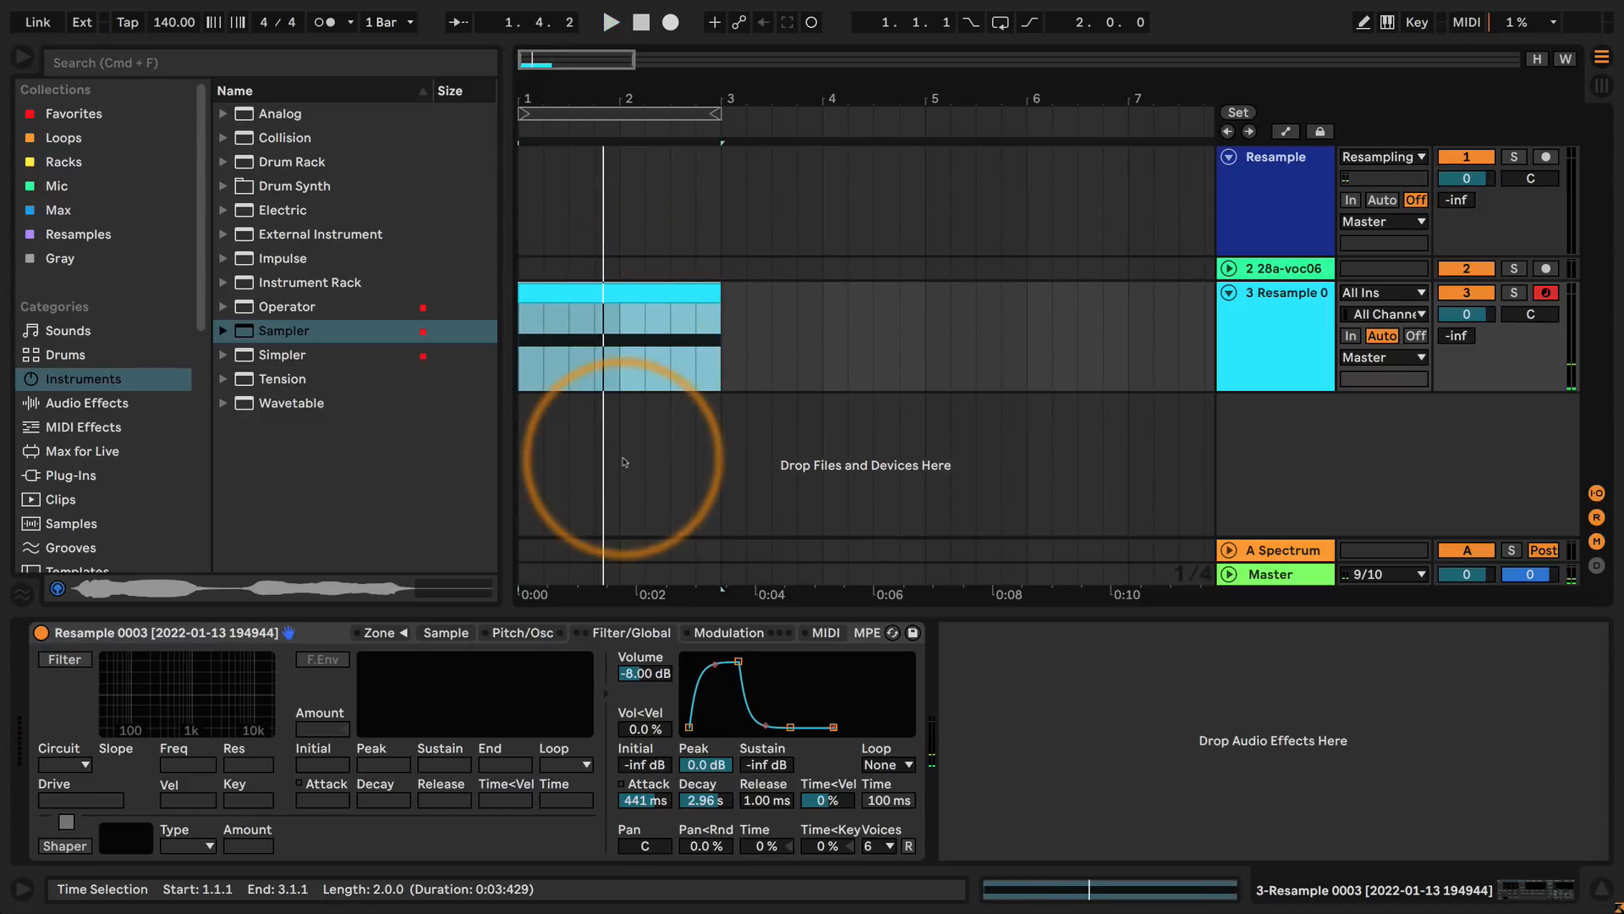
pyautogui.moveTo(662, 810); pyautogui.dragTo(449, 733)
pyautogui.press('space')
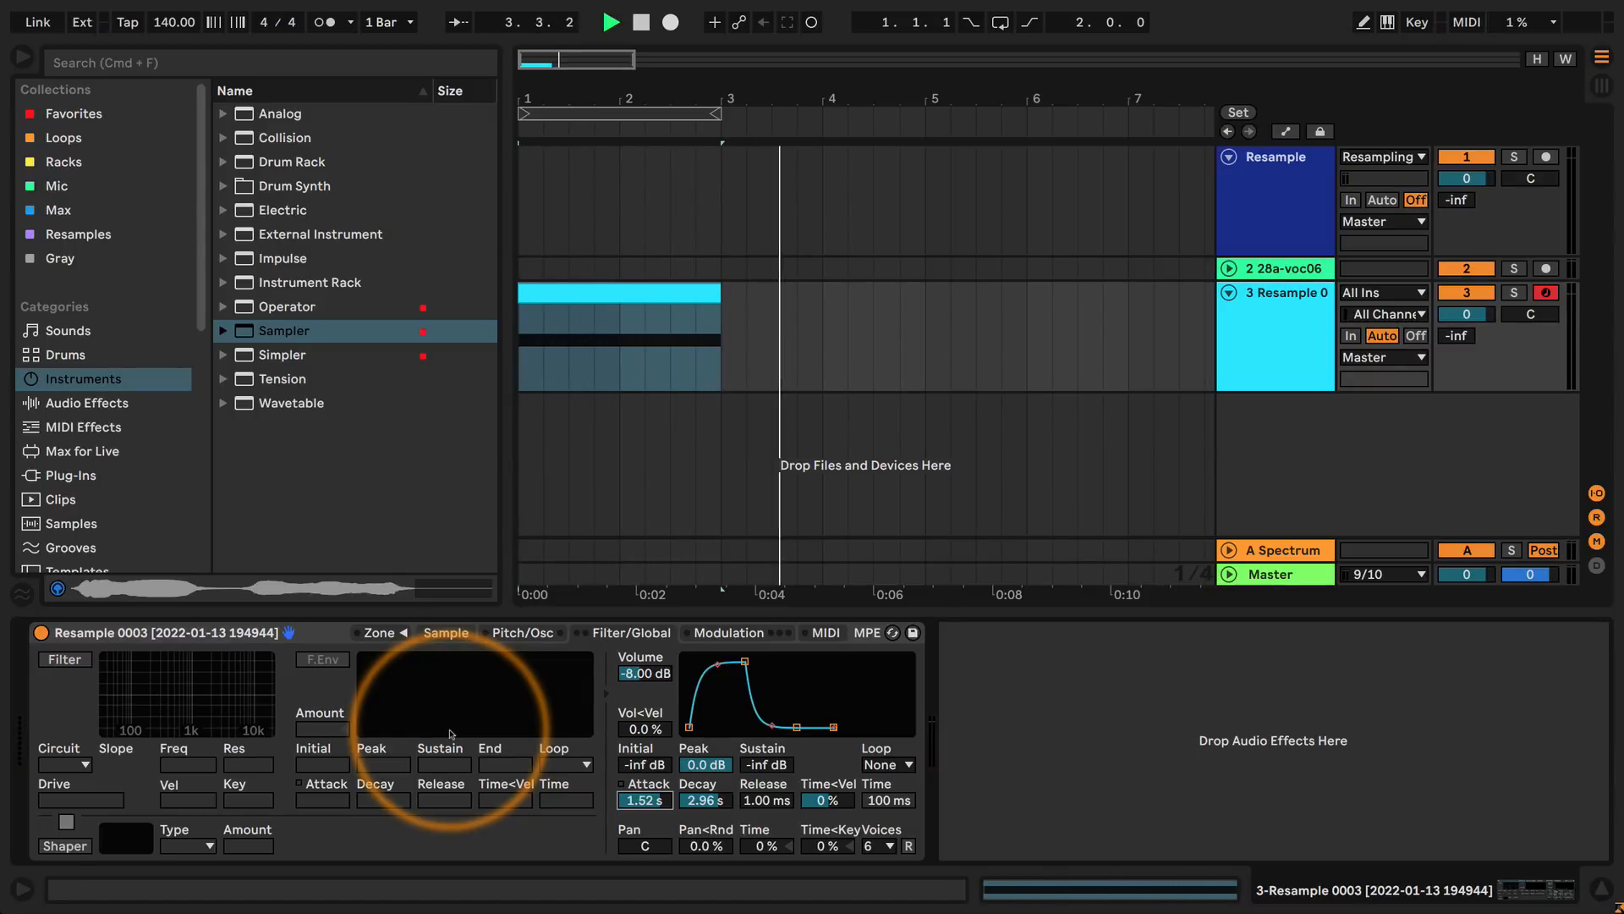
pyautogui.press('space')
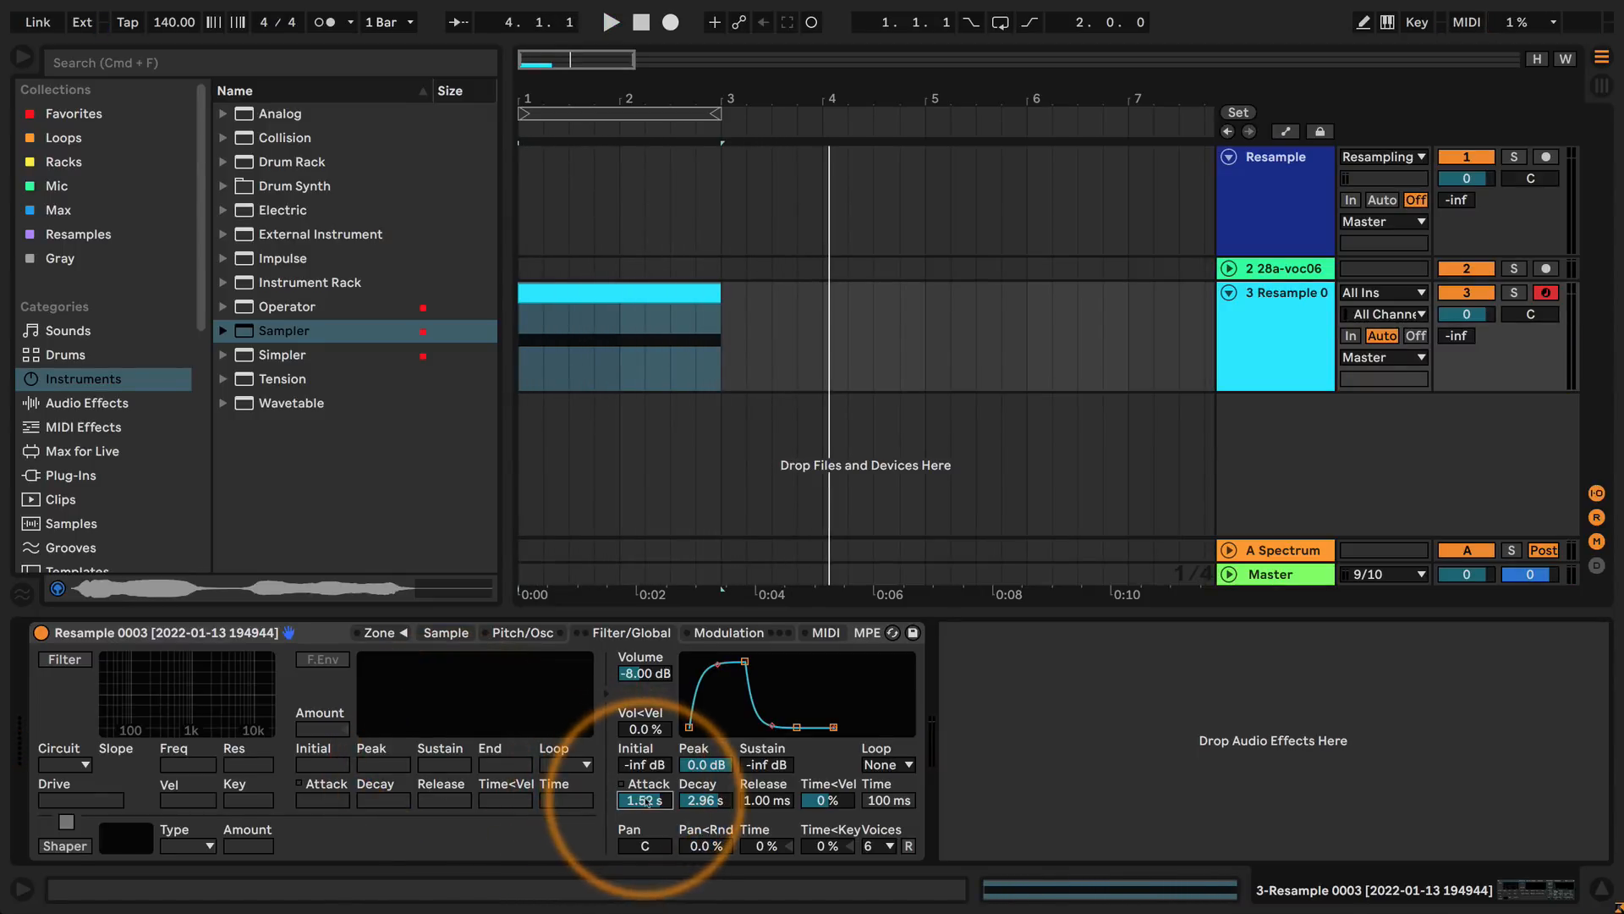
# Reduce the volume envelope's attack to 0 ms and audition the sound from the arrangement's start twice.
pyautogui.moveTo(645, 802); pyautogui.dragTo(645, 854)
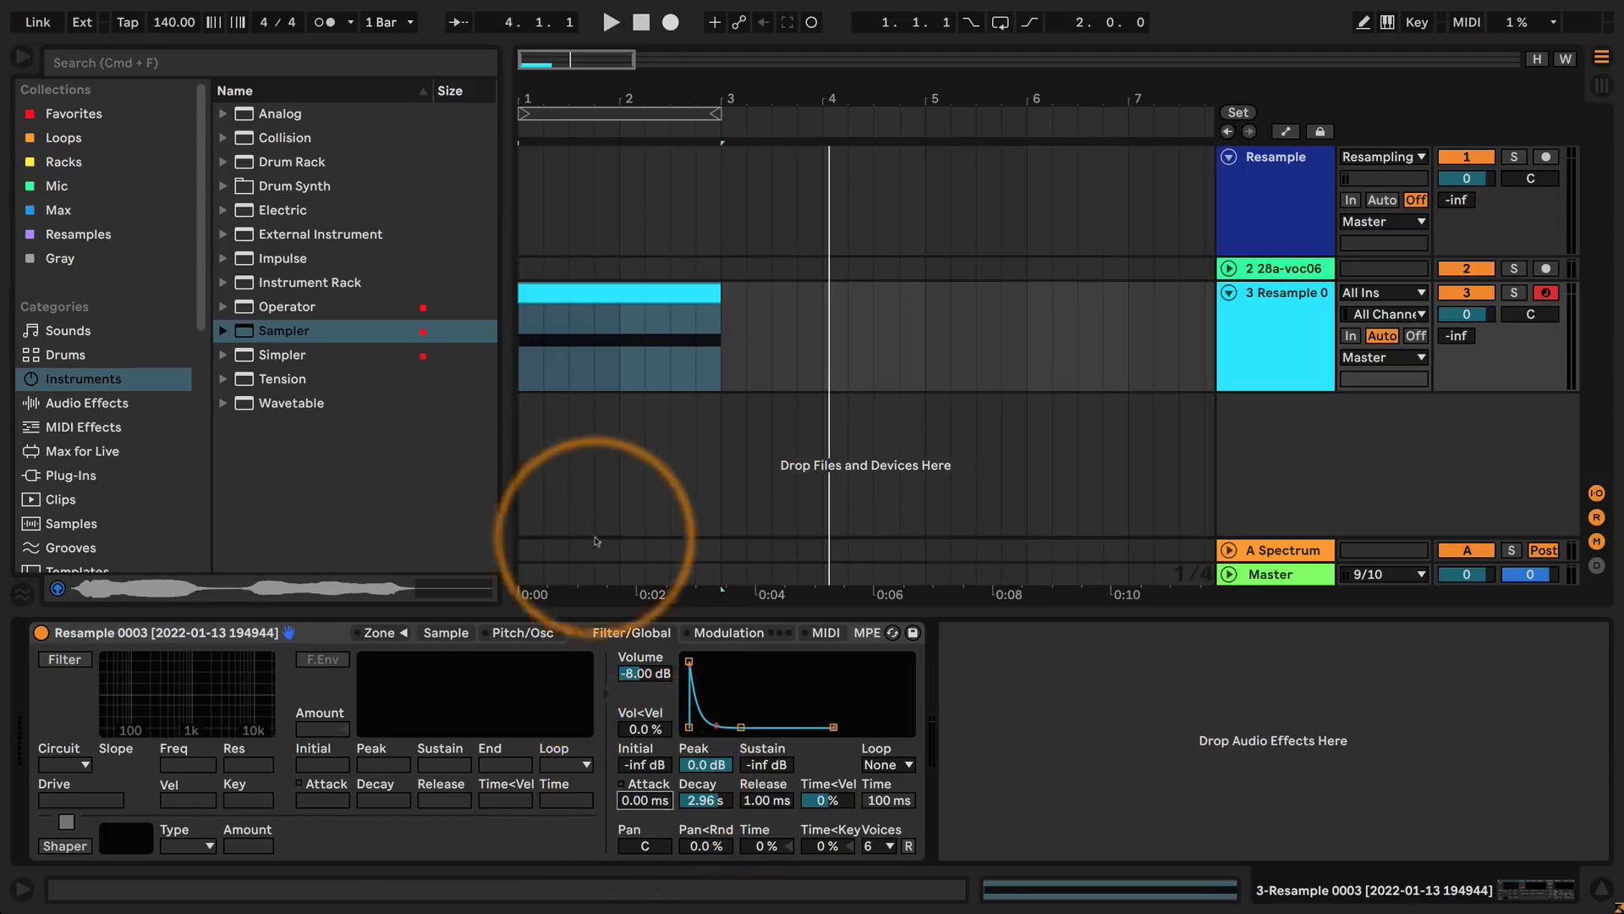
pyautogui.click(520, 374)
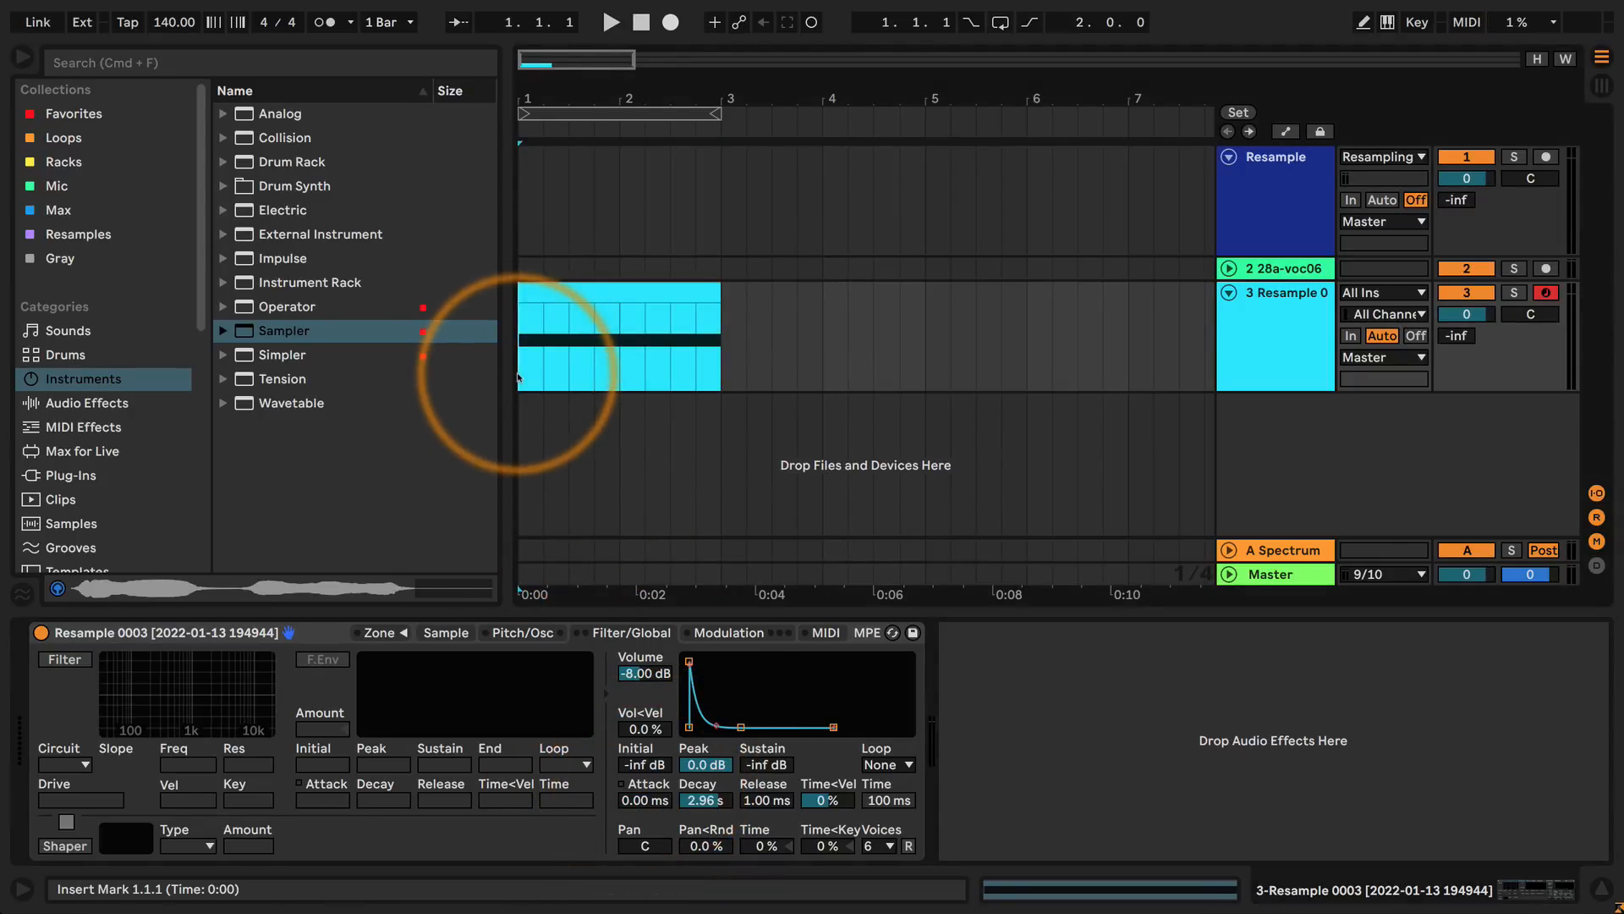
pyautogui.press('space')
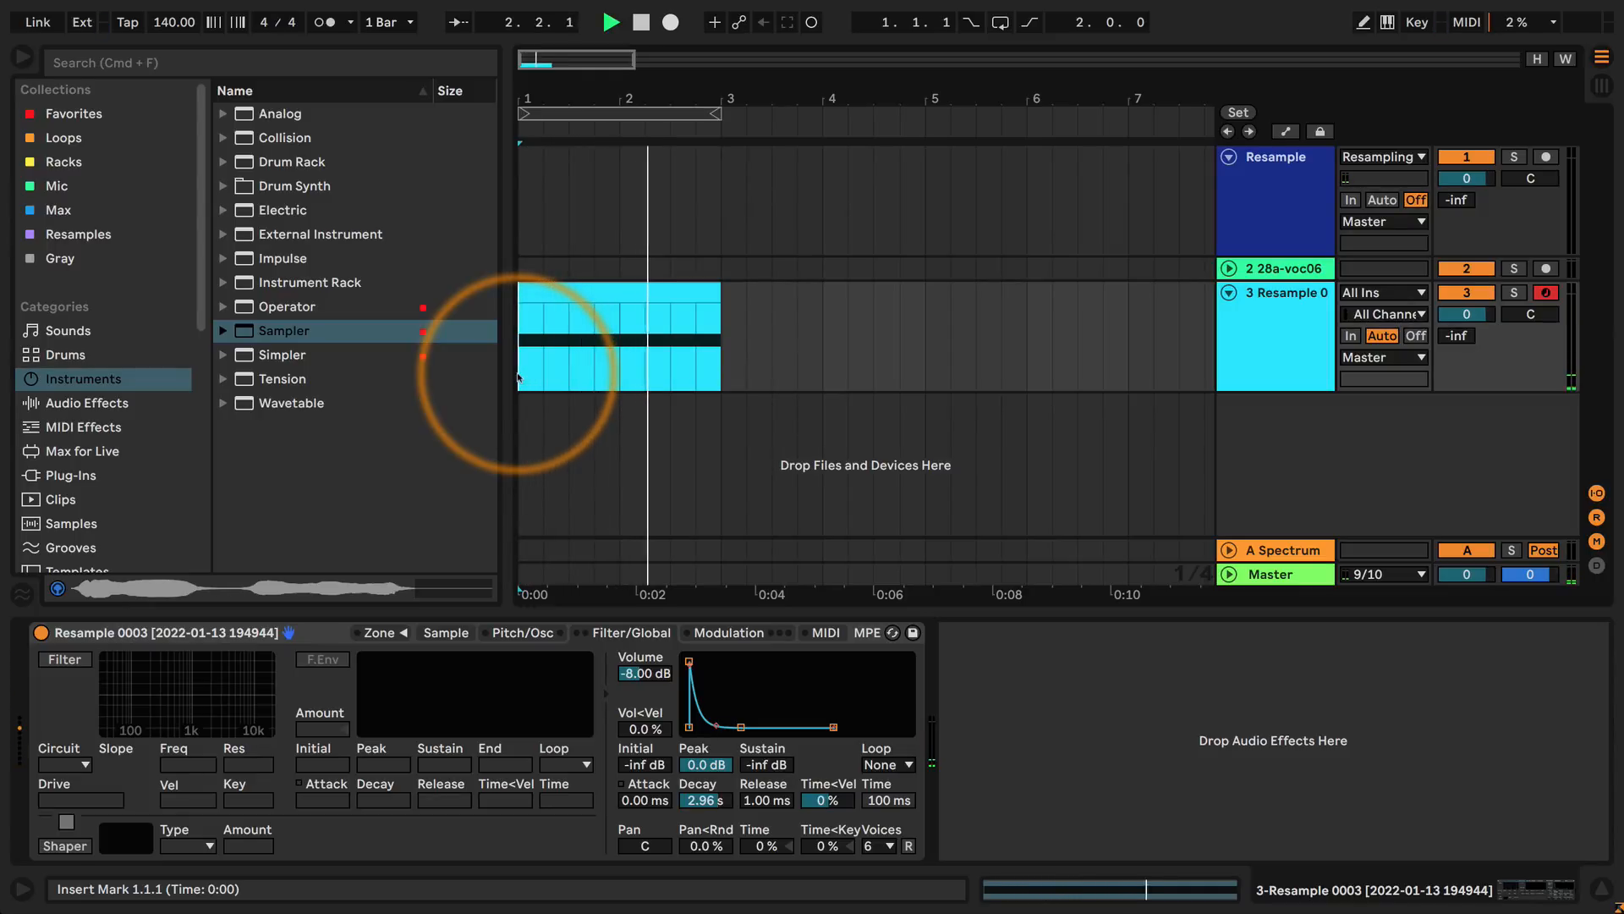
pyautogui.press('space')
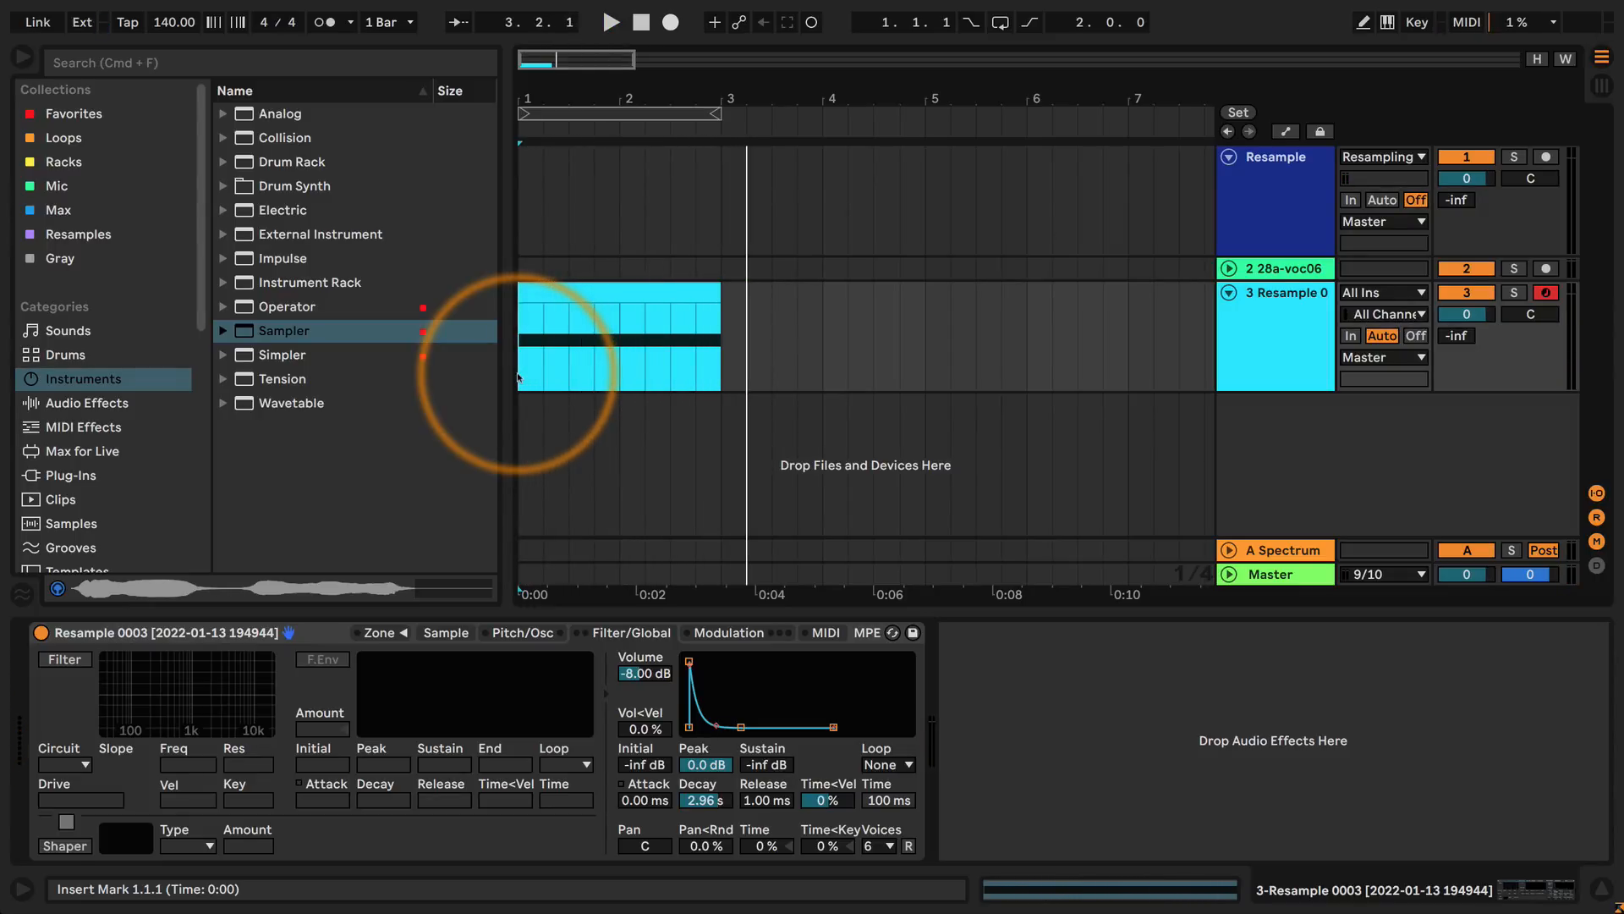
pyautogui.press('space')
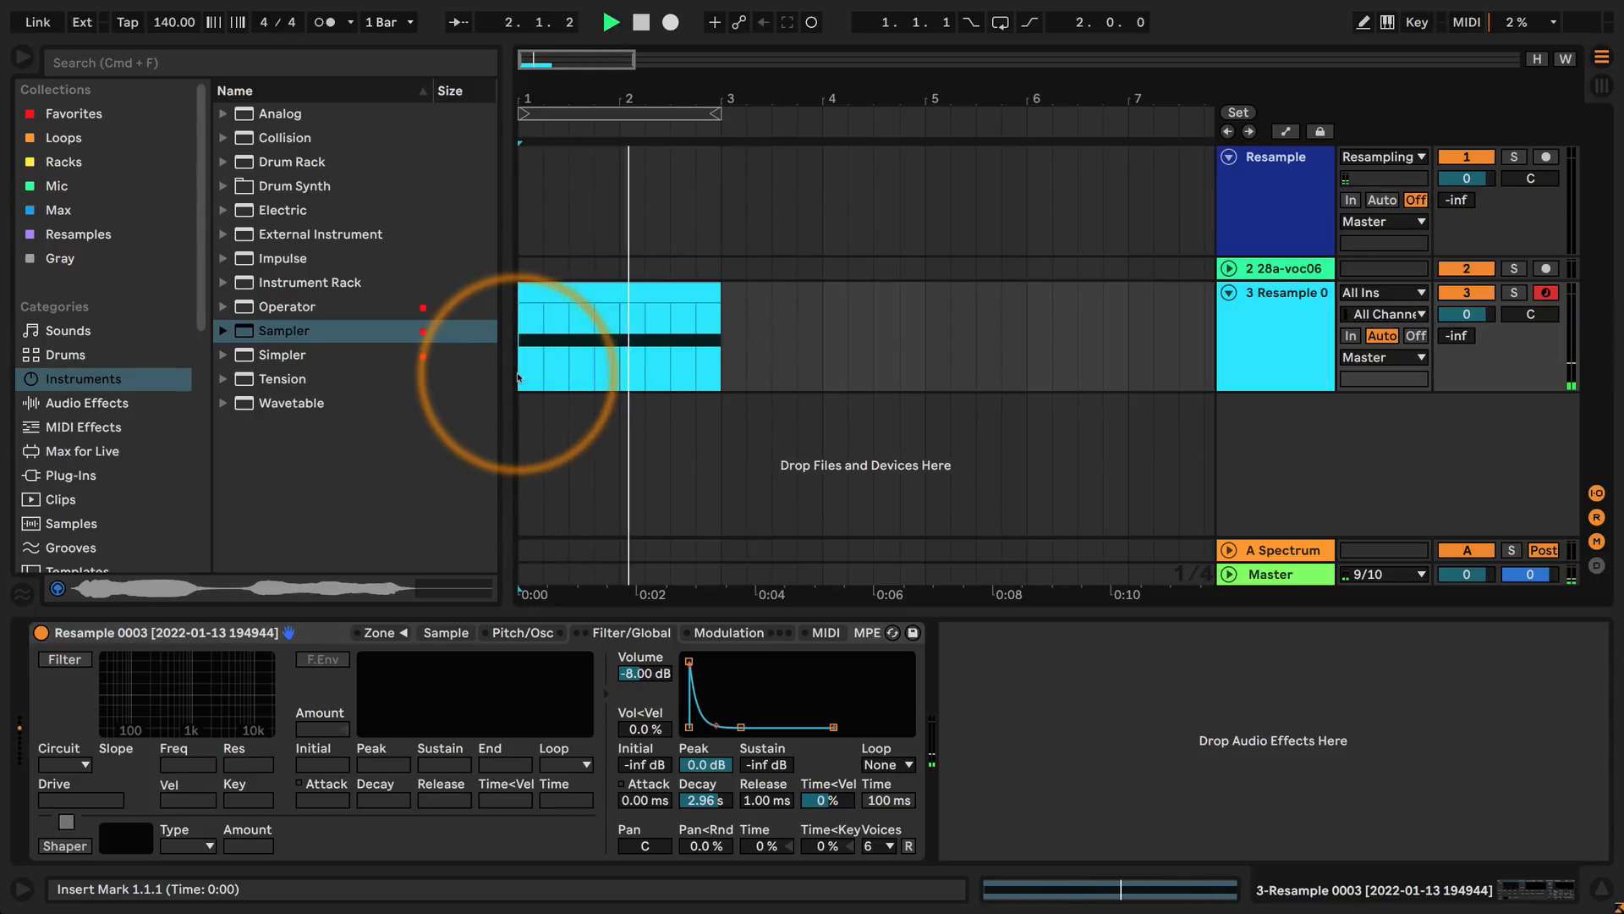
pyautogui.press('space')
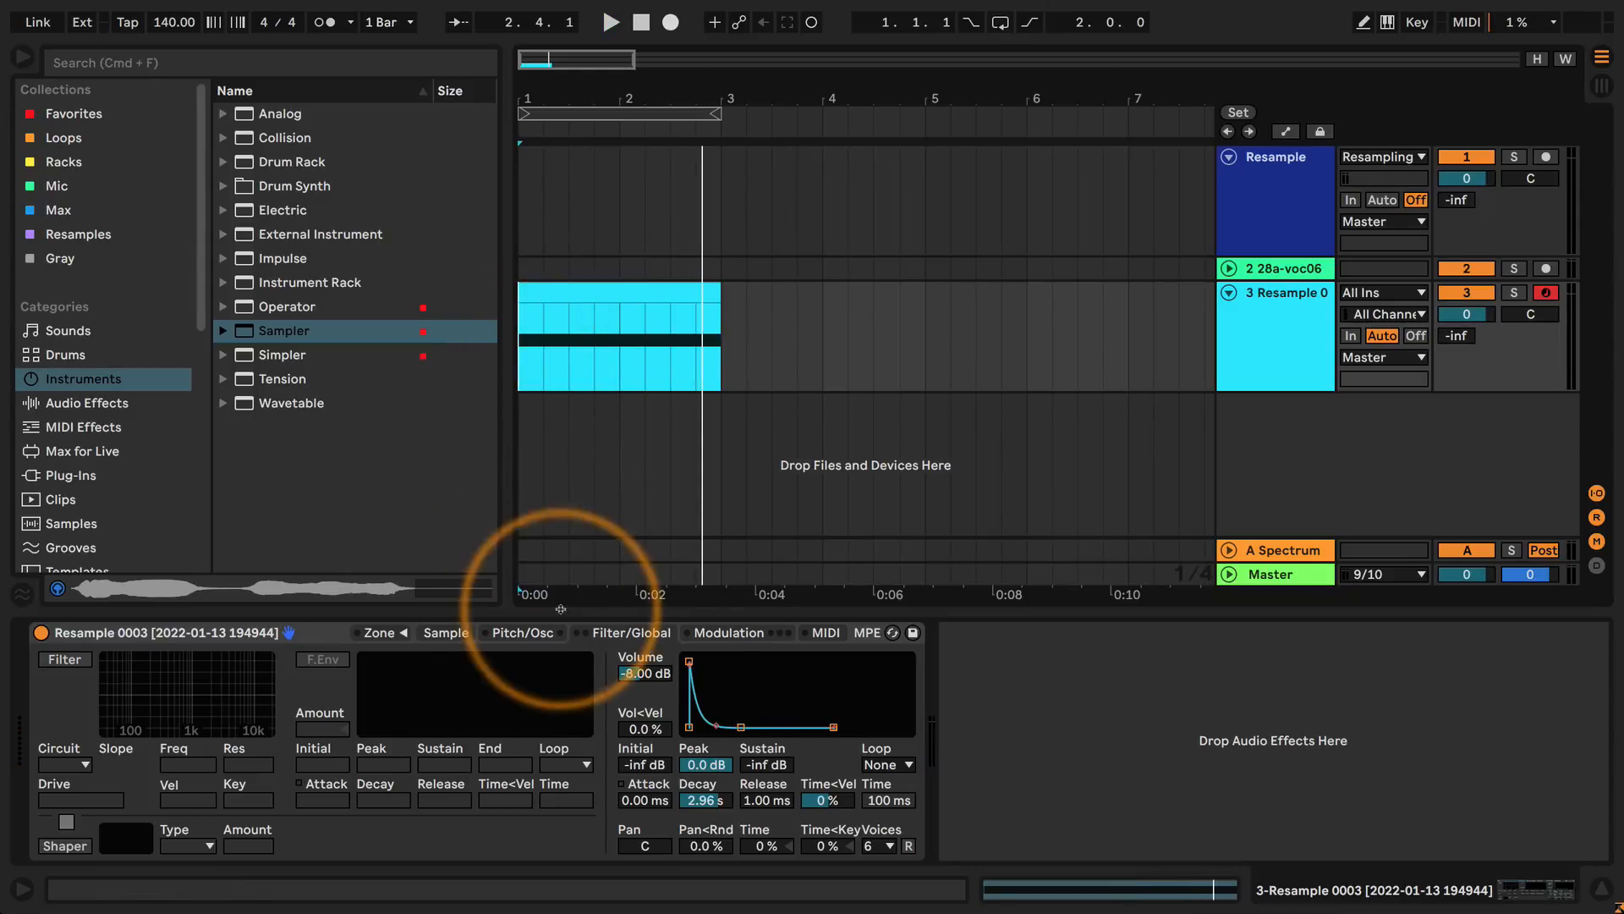
# Shorten the volume envelope's decay to about 17.1 ms and audition the plucky sound from the arrangement's start.
pyautogui.moveTo(706, 800)
pyautogui.mouseDown()
pyautogui.moveTo(706, 834)
pyautogui.moveTo(699, 787)
pyautogui.mouseUp()
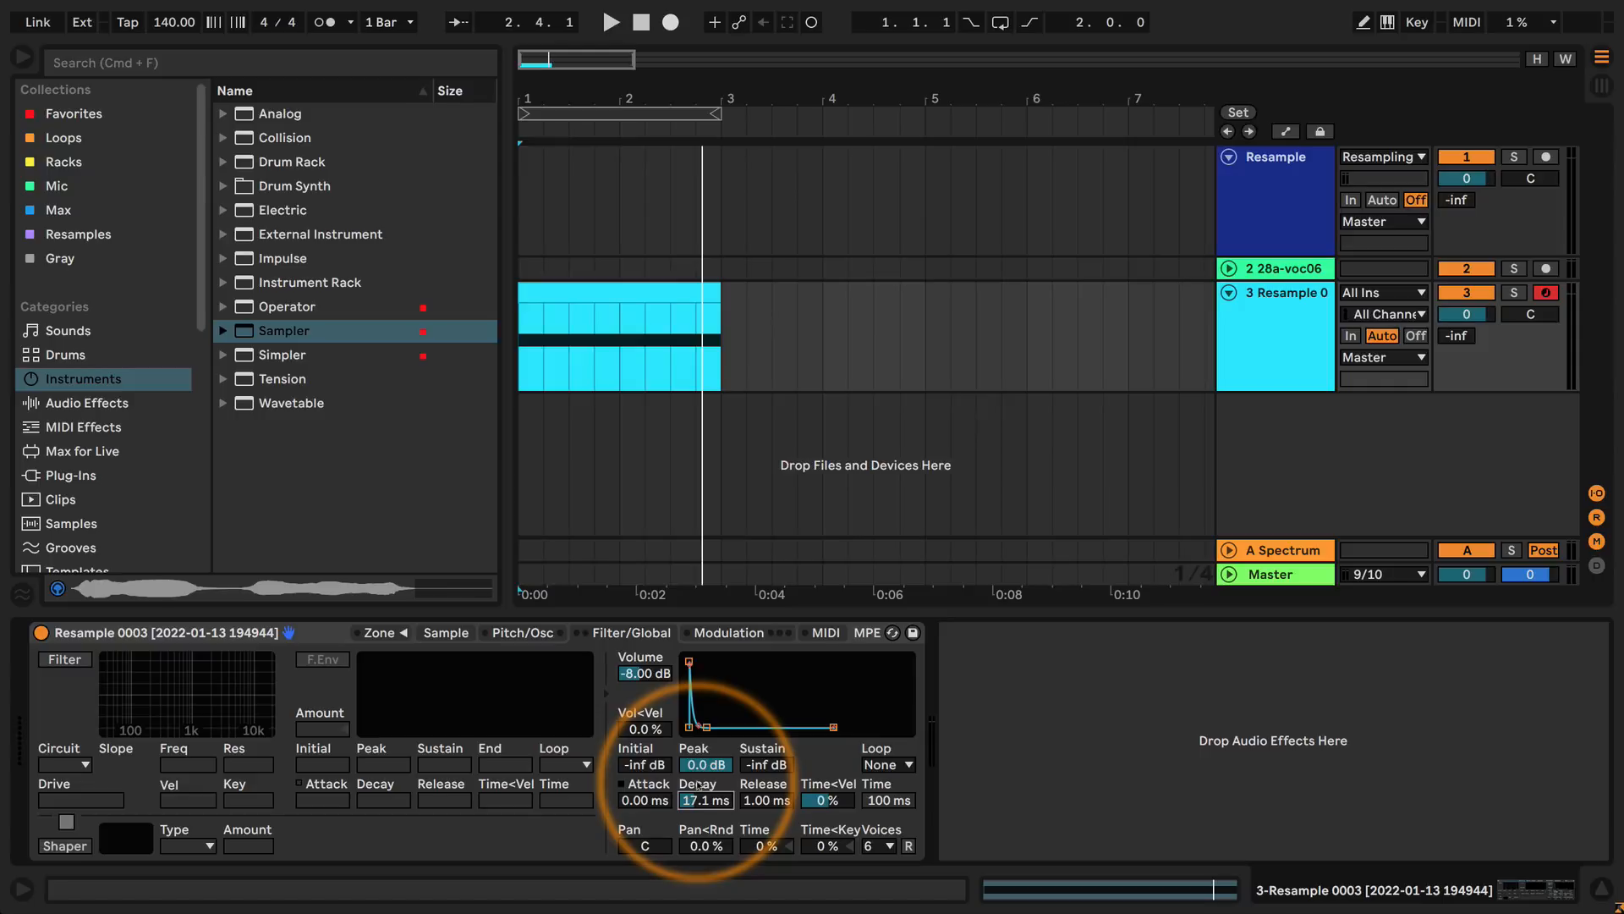
pyautogui.press('space')
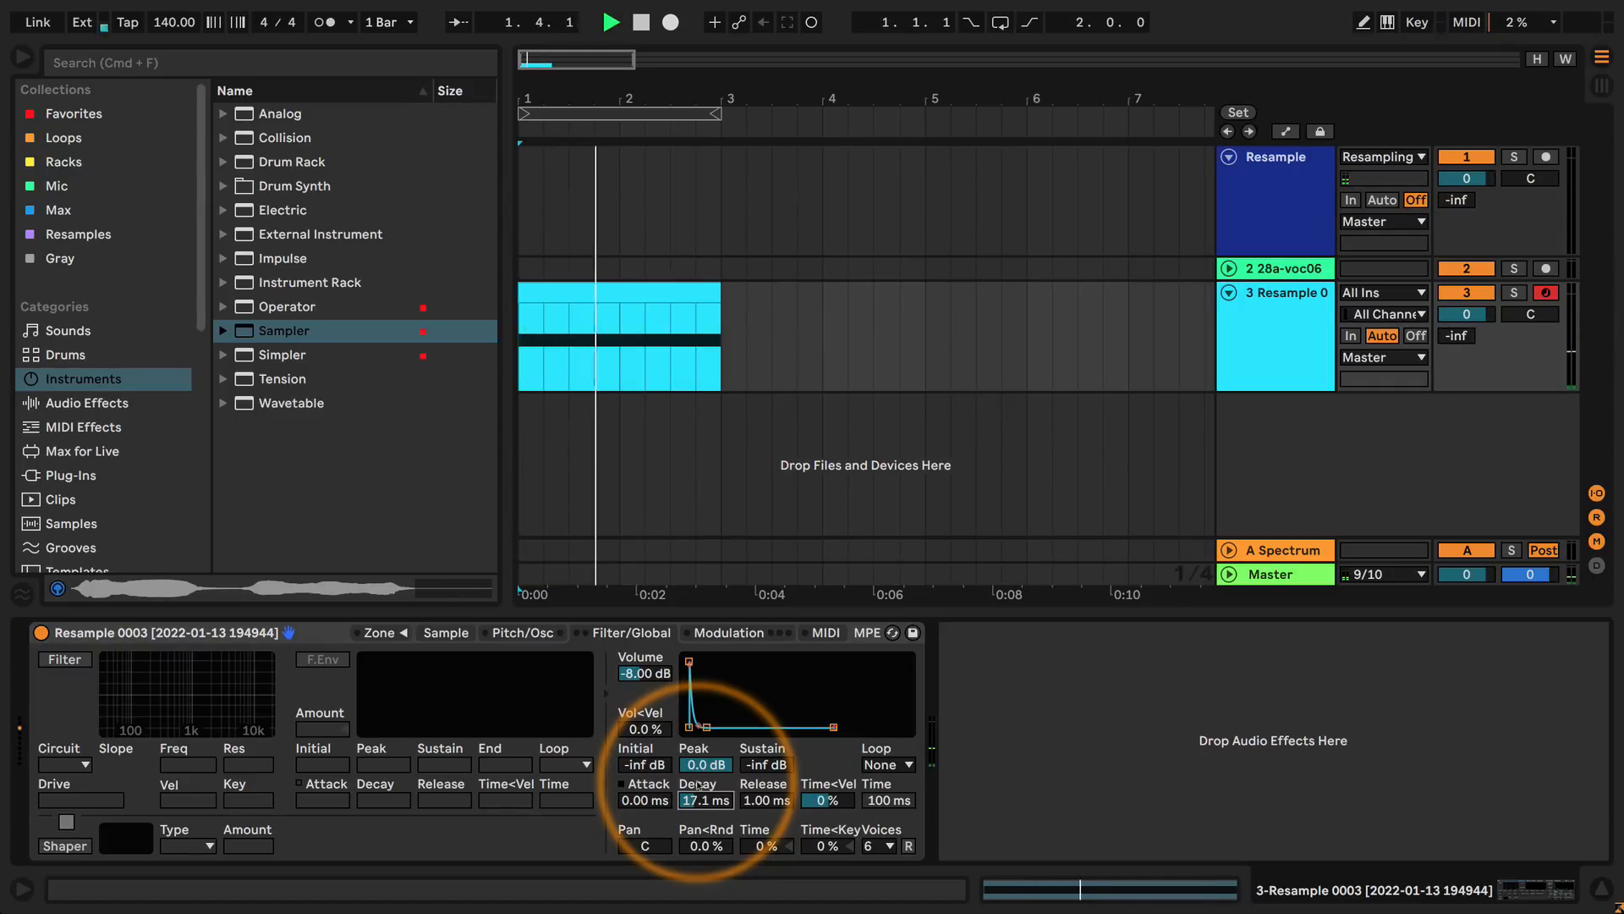
pyautogui.press('space')
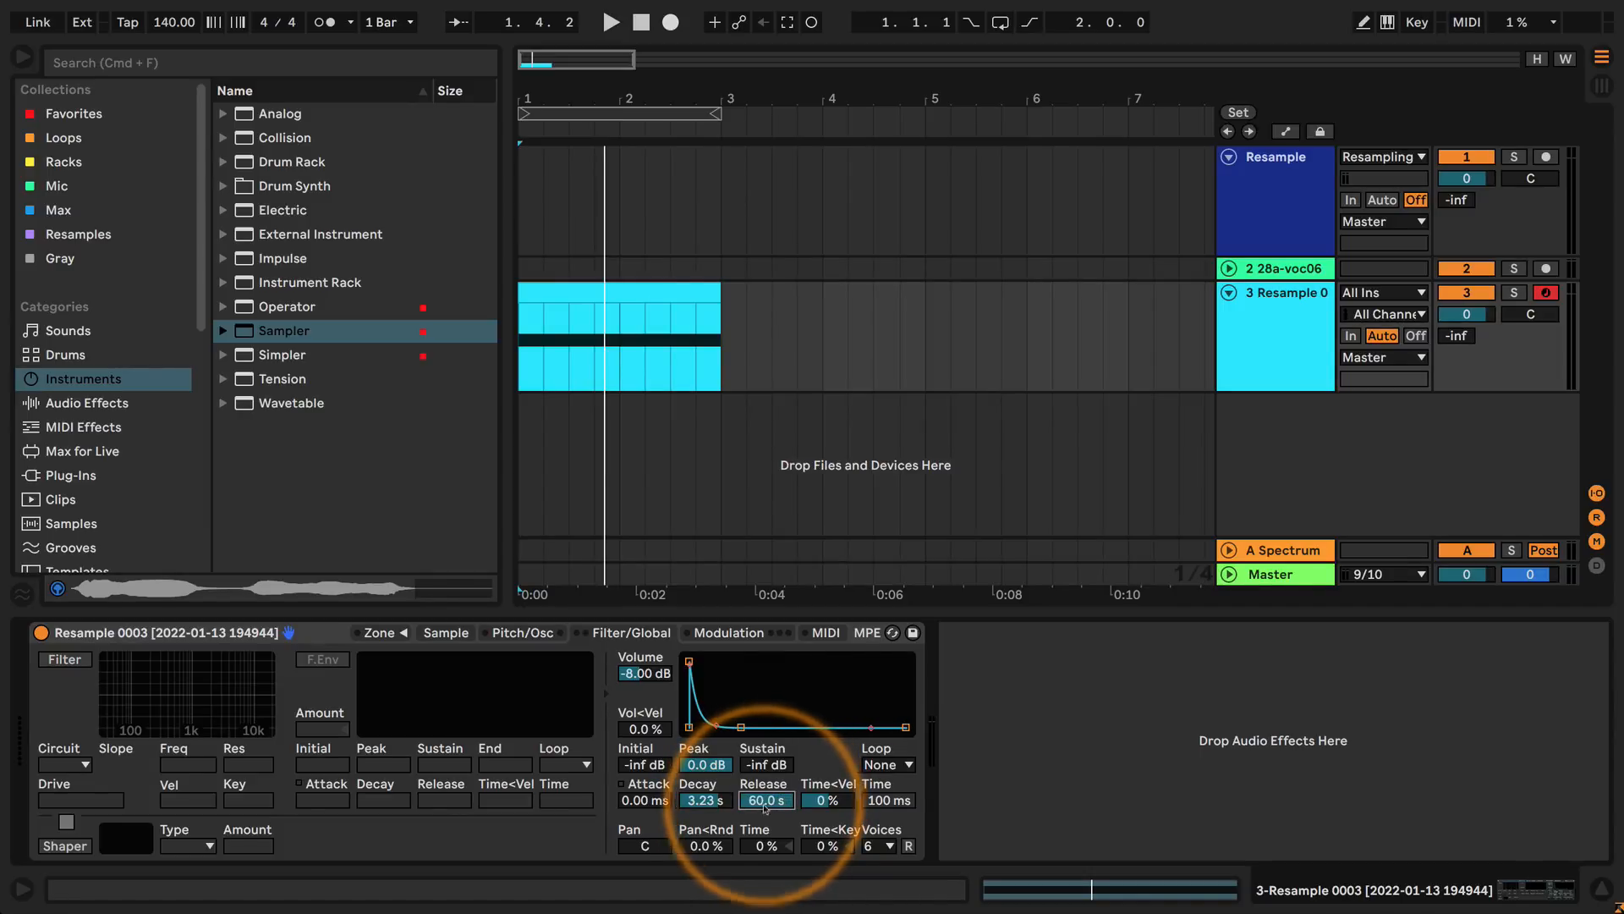
# Set the volume envelope's decay to about 969 ms and audition it from the start of the arrangement.
pyautogui.moveTo(703, 799); pyautogui.dragTo(704, 812)
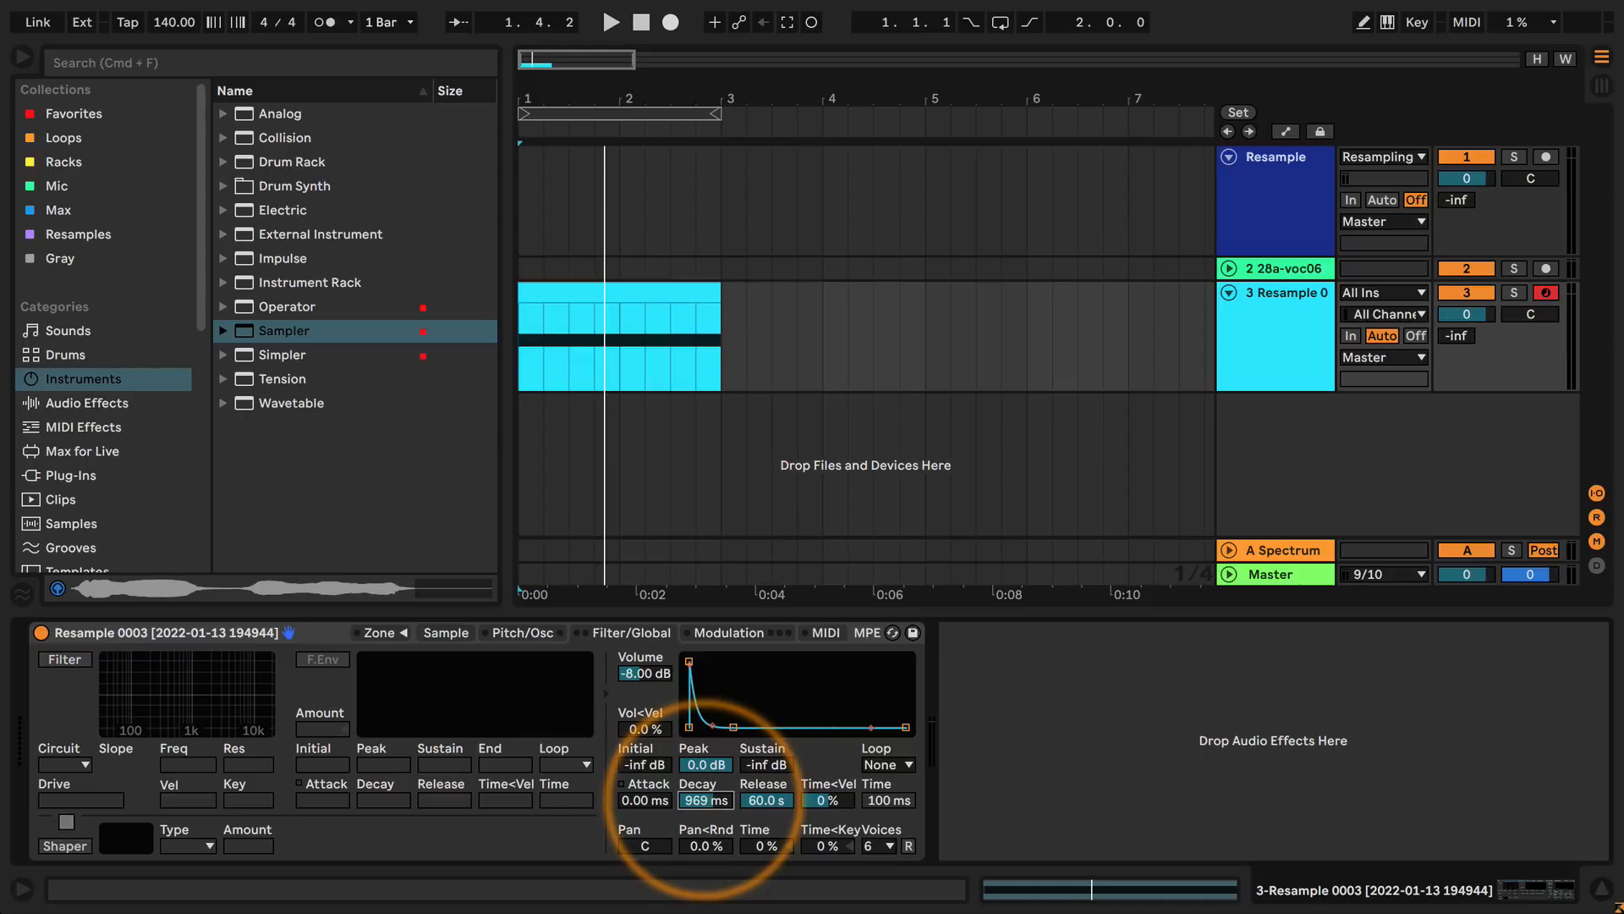
pyautogui.click(623, 308)
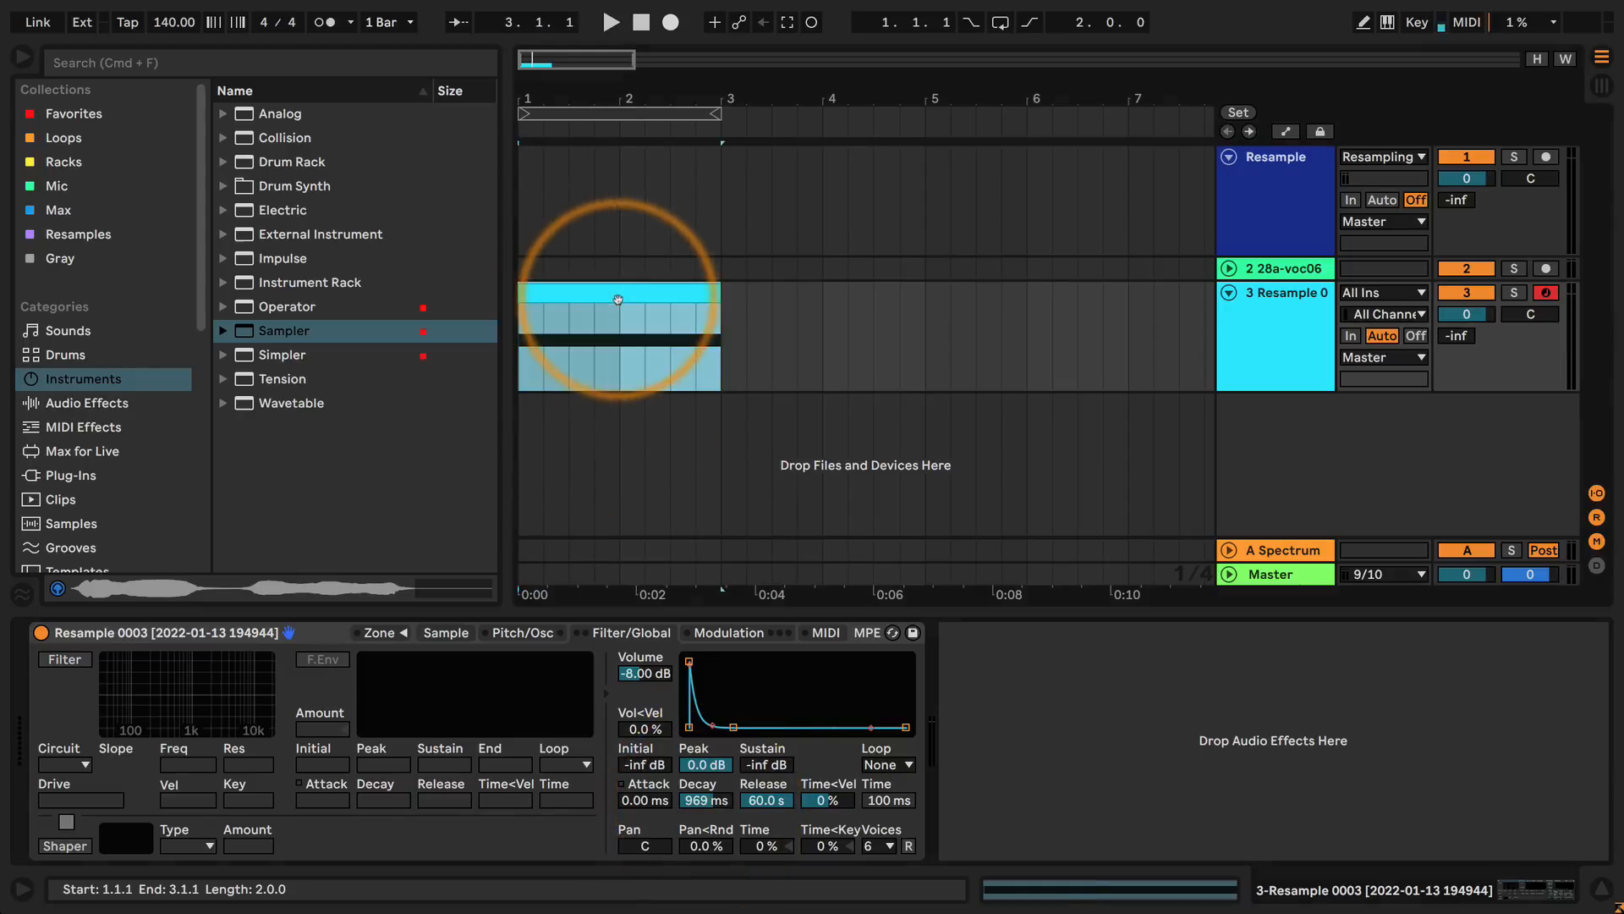
pyautogui.click(521, 360)
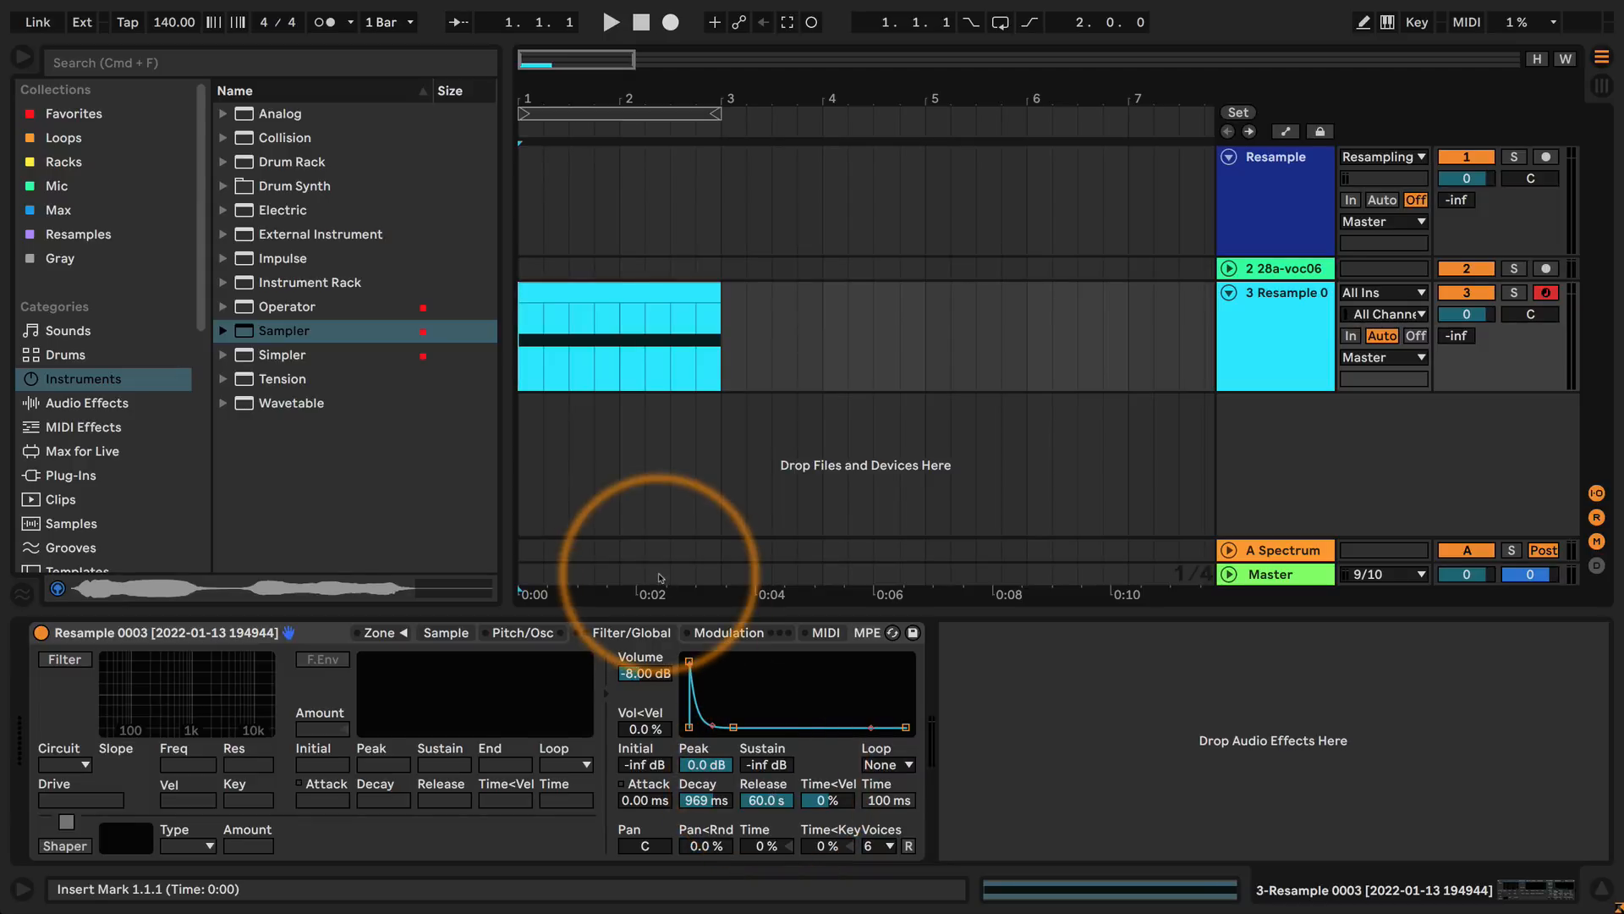
pyautogui.press('space')
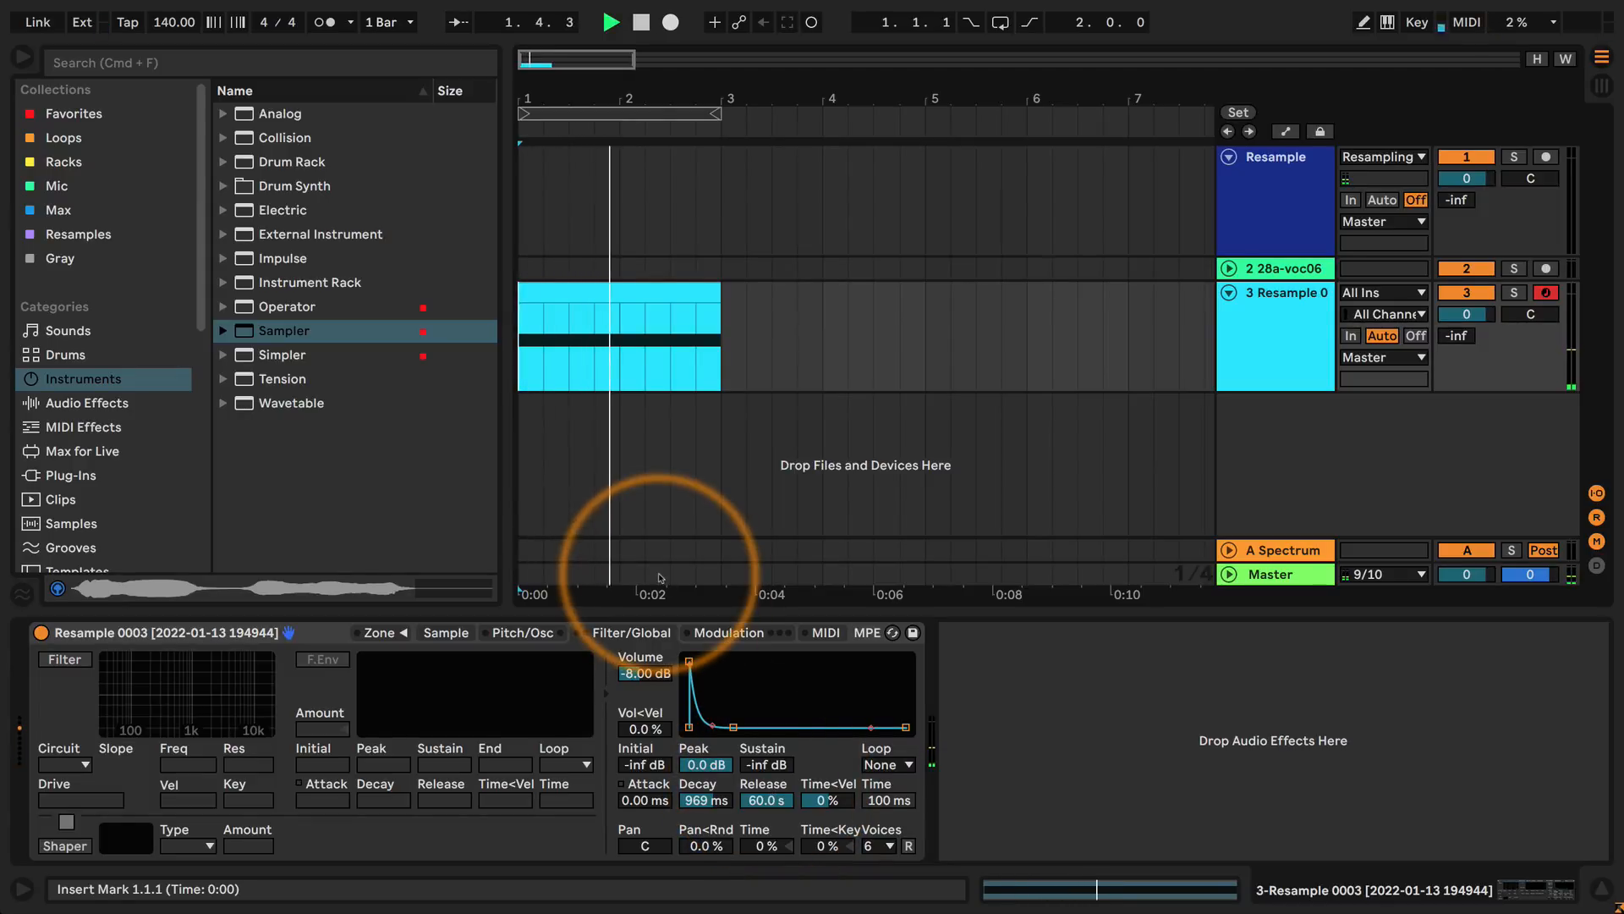
pyautogui.press('space')
# Lengthen the volume envelope's decay to 60 s and audition the long fade by playing the arrangement.
pyautogui.moveTo(706, 802); pyautogui.dragTo(705, 745)
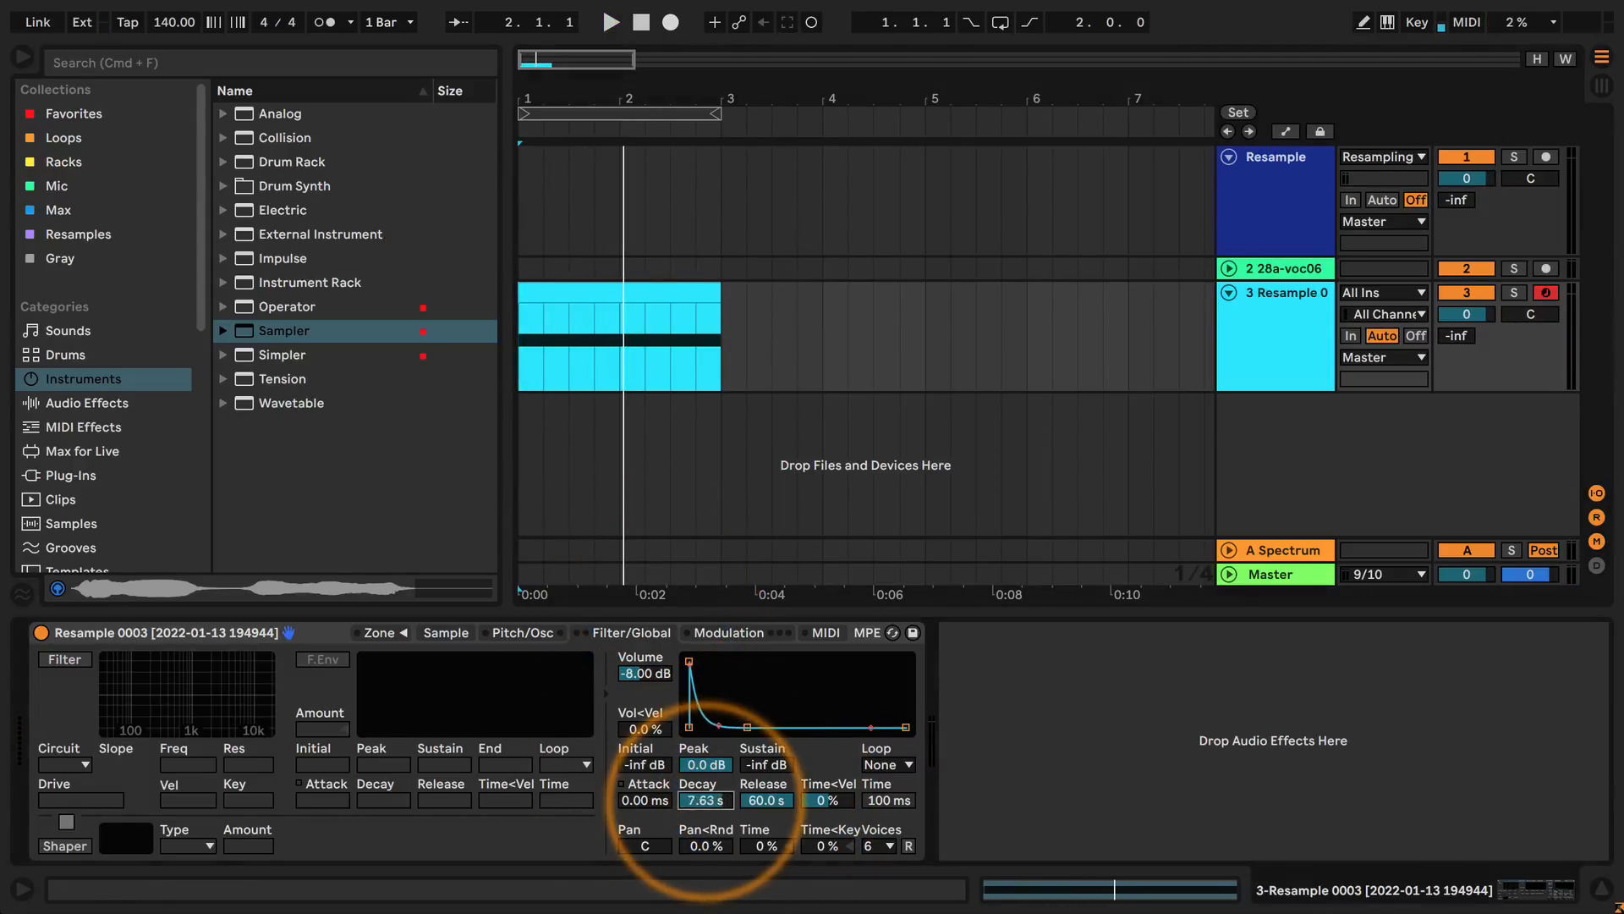
pyautogui.press('space')
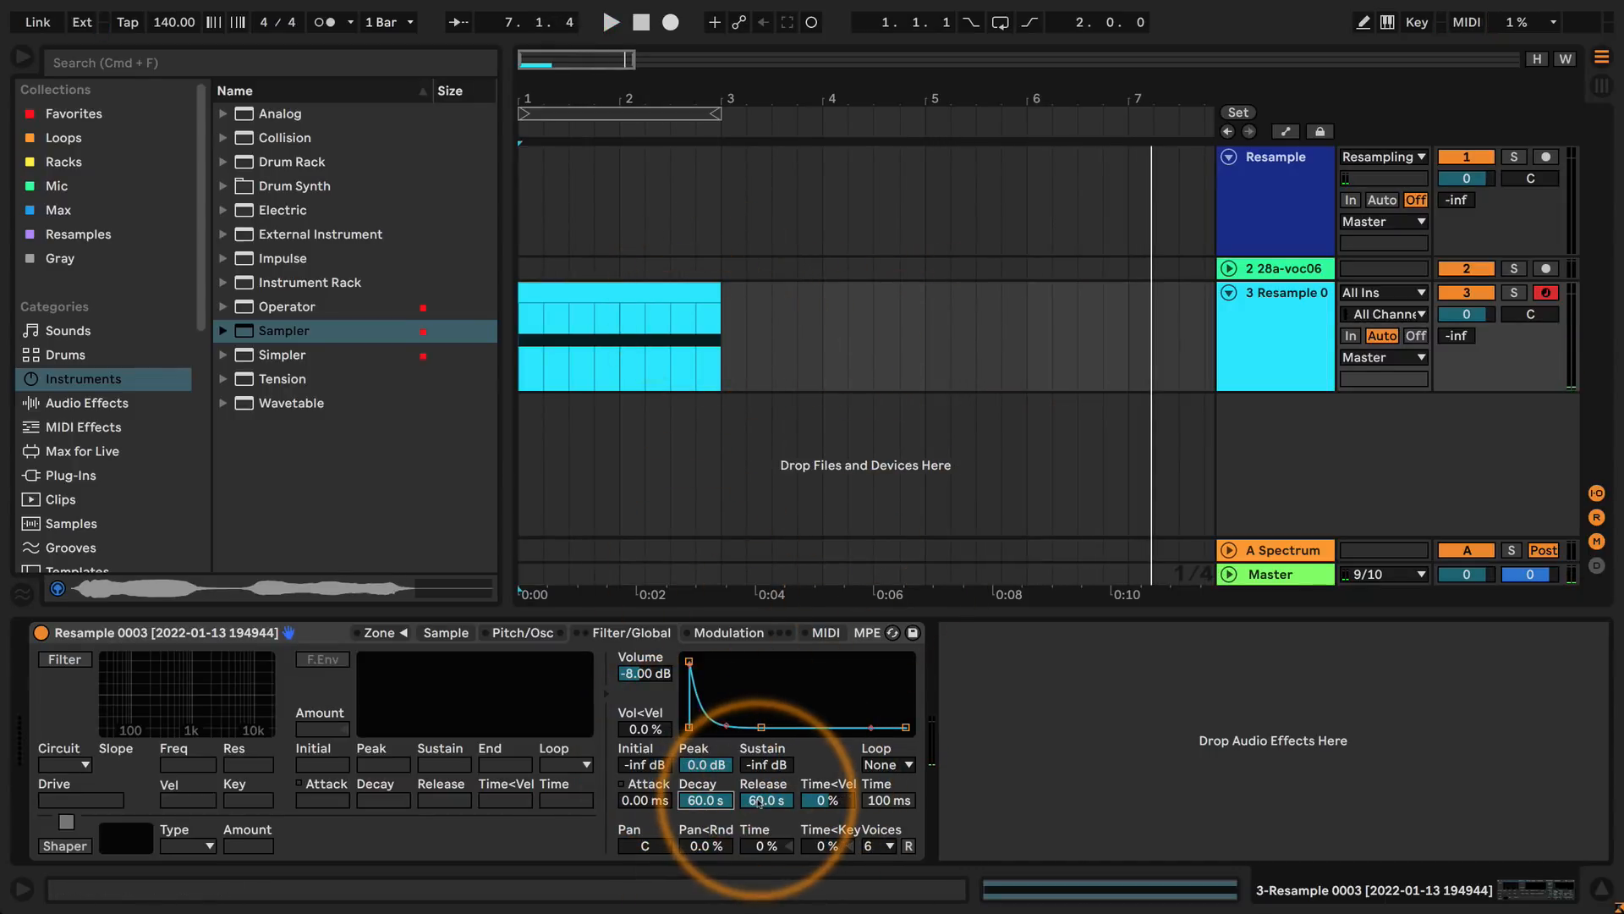
# Audition the volume envelope's decay at about 4.18 s and at 16.5 s, playing the arrangement from its start for each.
pyautogui.moveTo(704, 800); pyautogui.dragTo(705, 809)
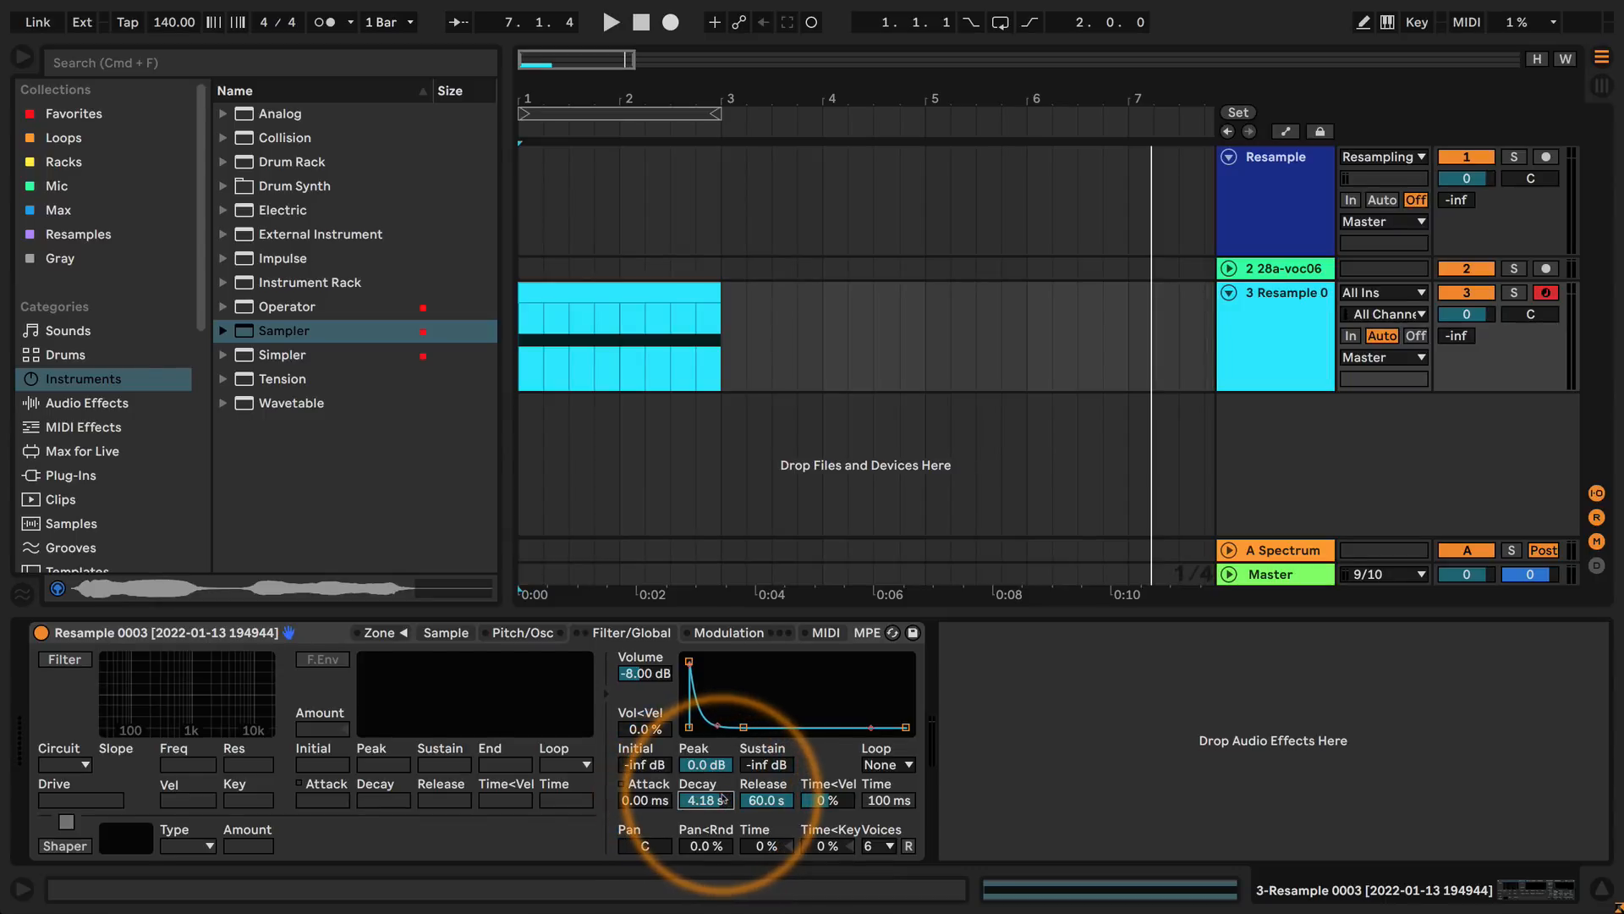
pyautogui.press('space')
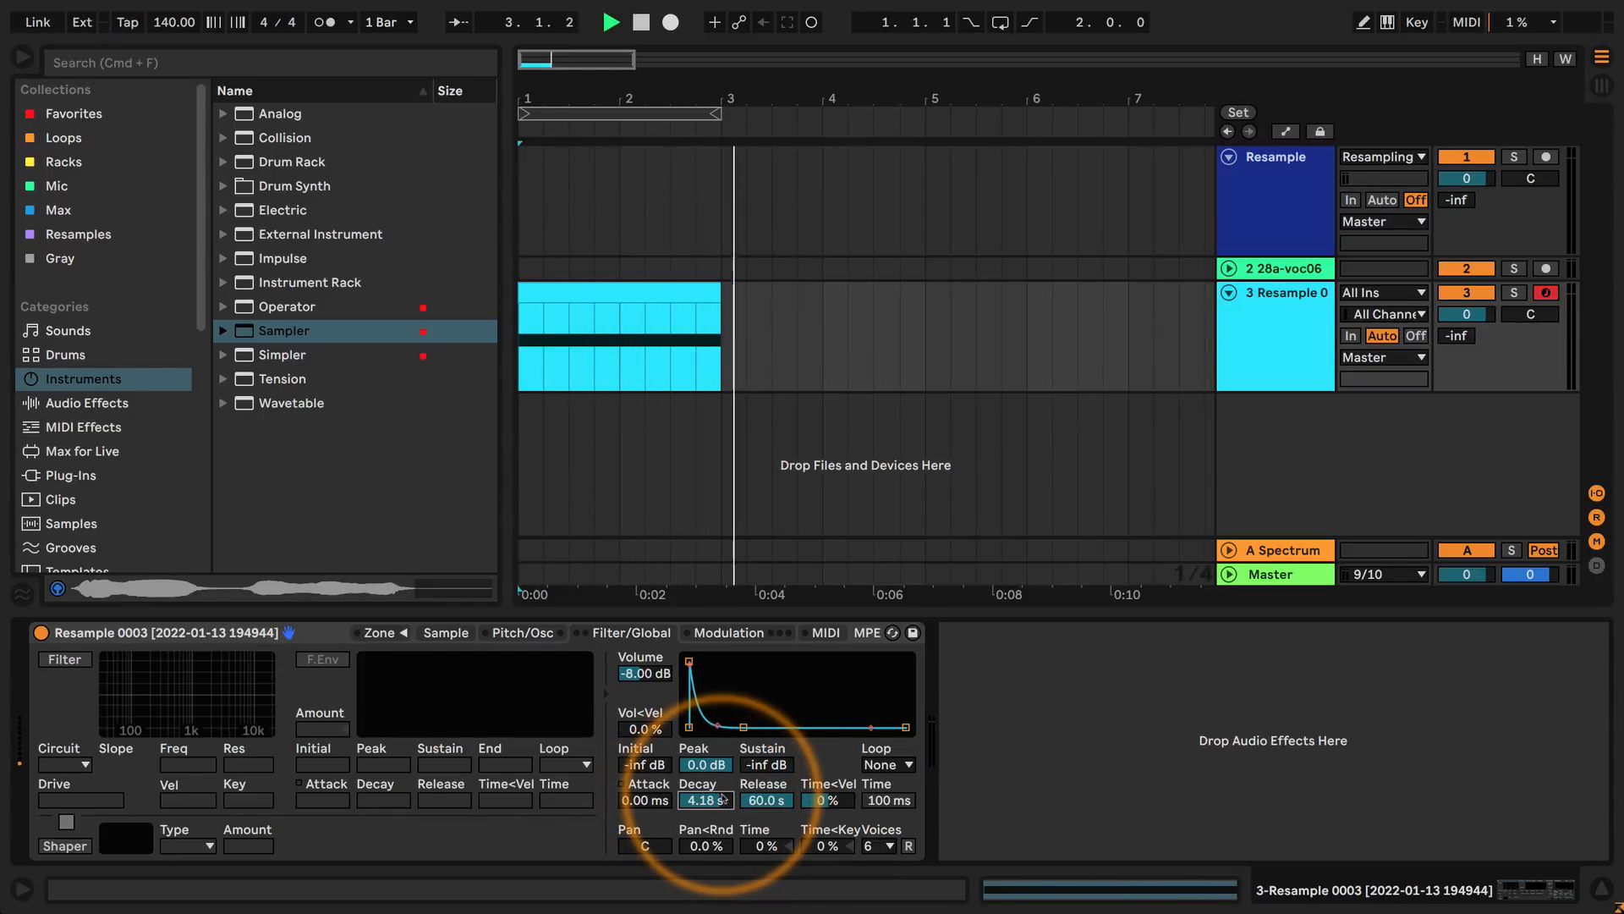
pyautogui.moveTo(724, 802); pyautogui.dragTo(723, 782)
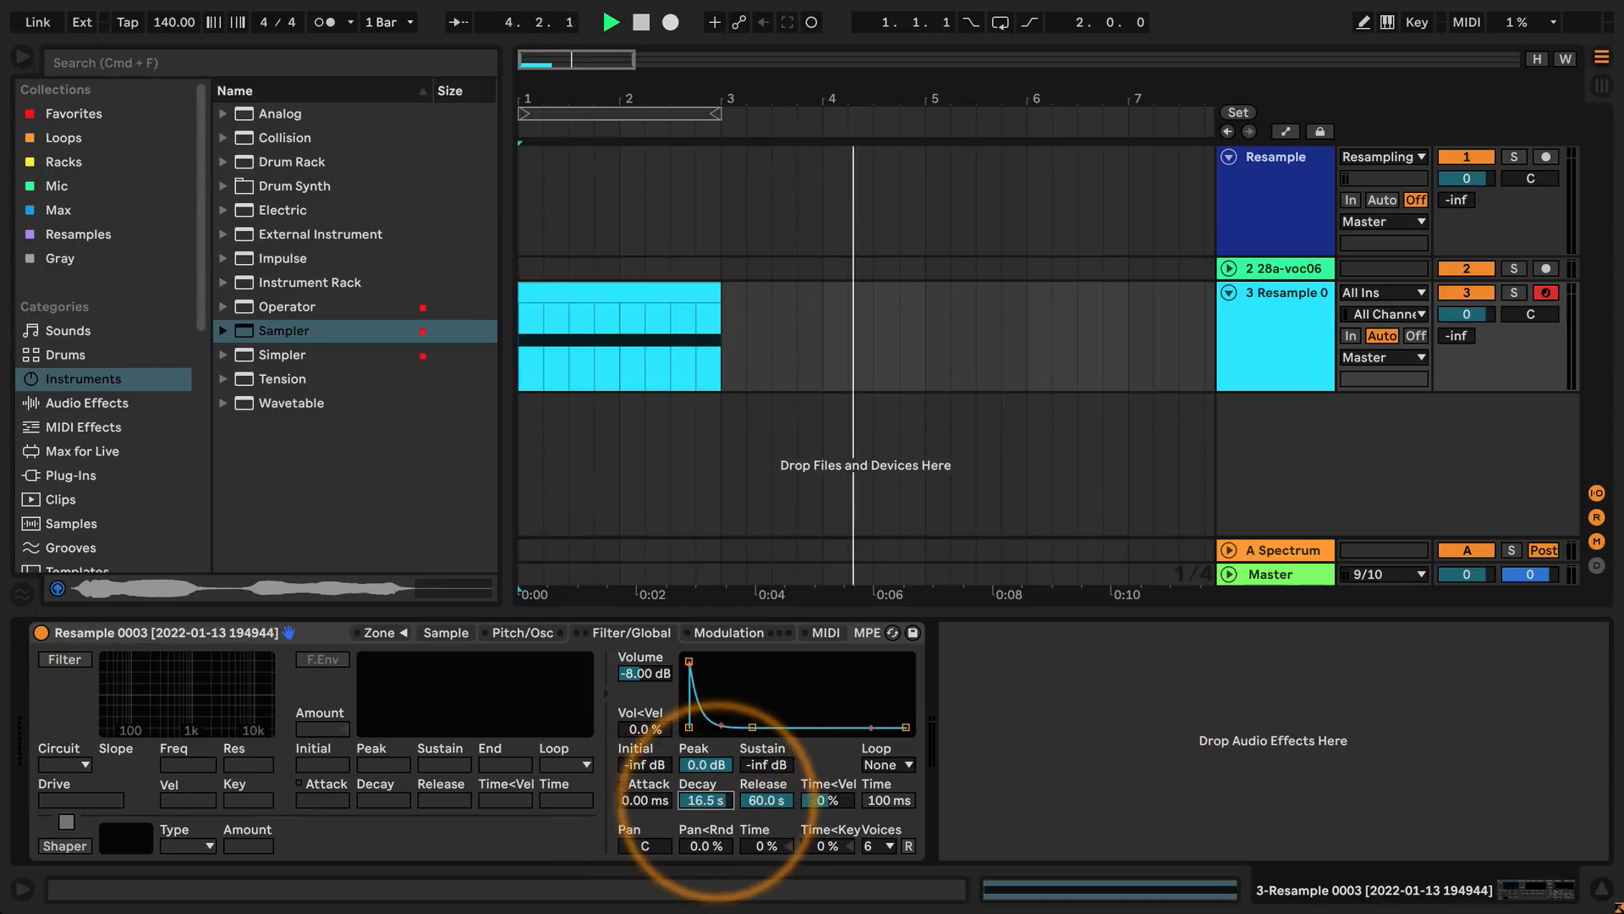
pyautogui.press('space')
pyautogui.press('space')
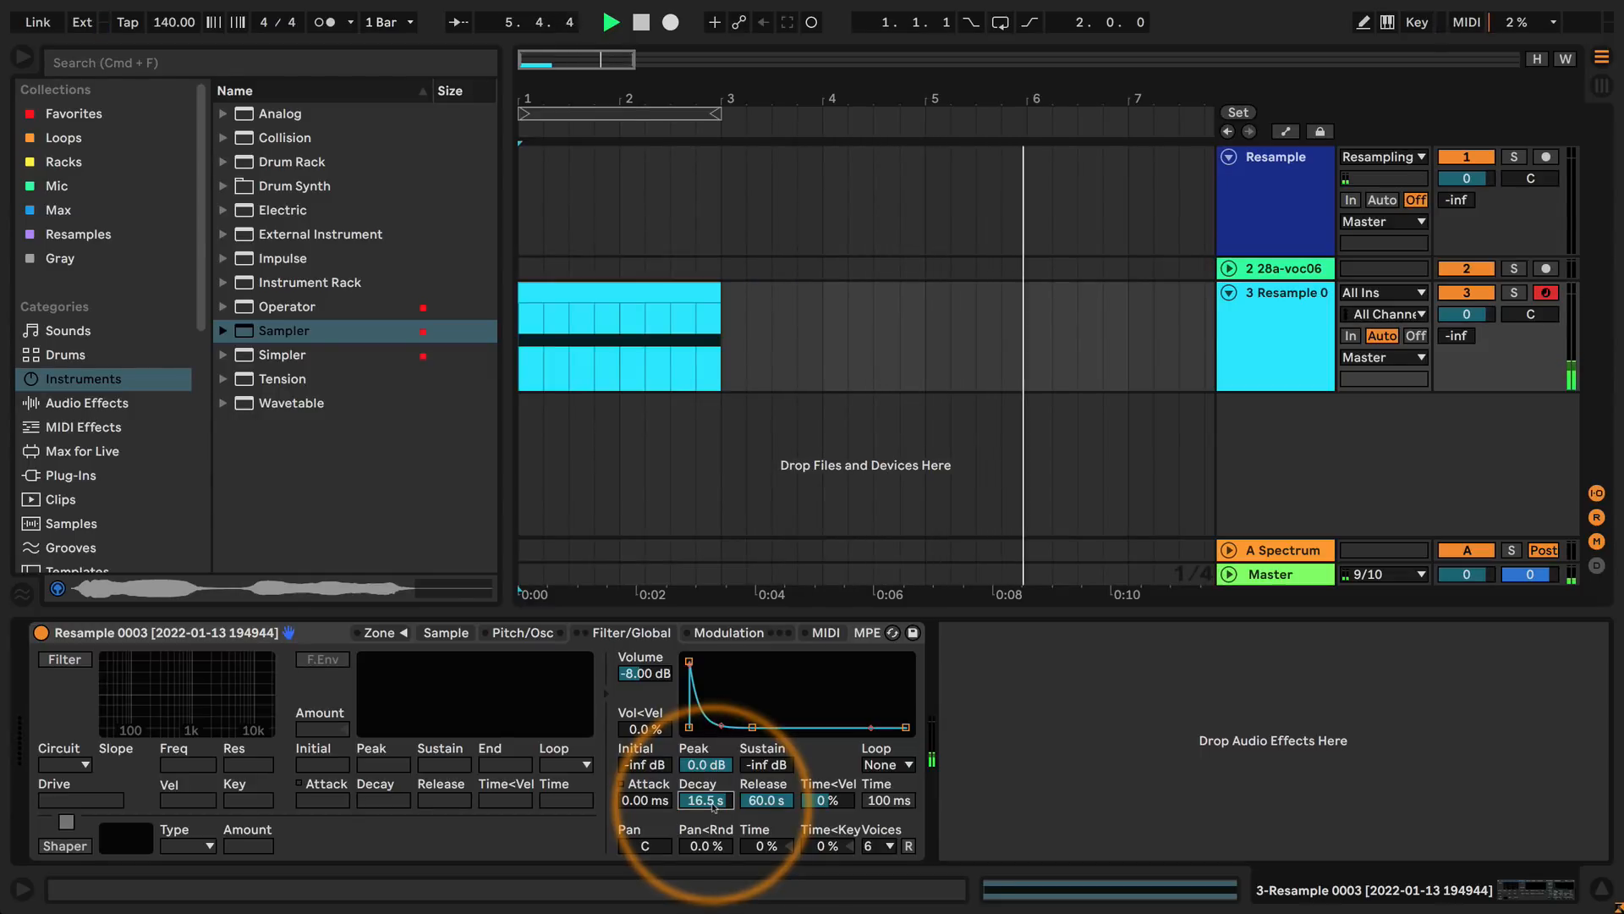
pyautogui.press('space')
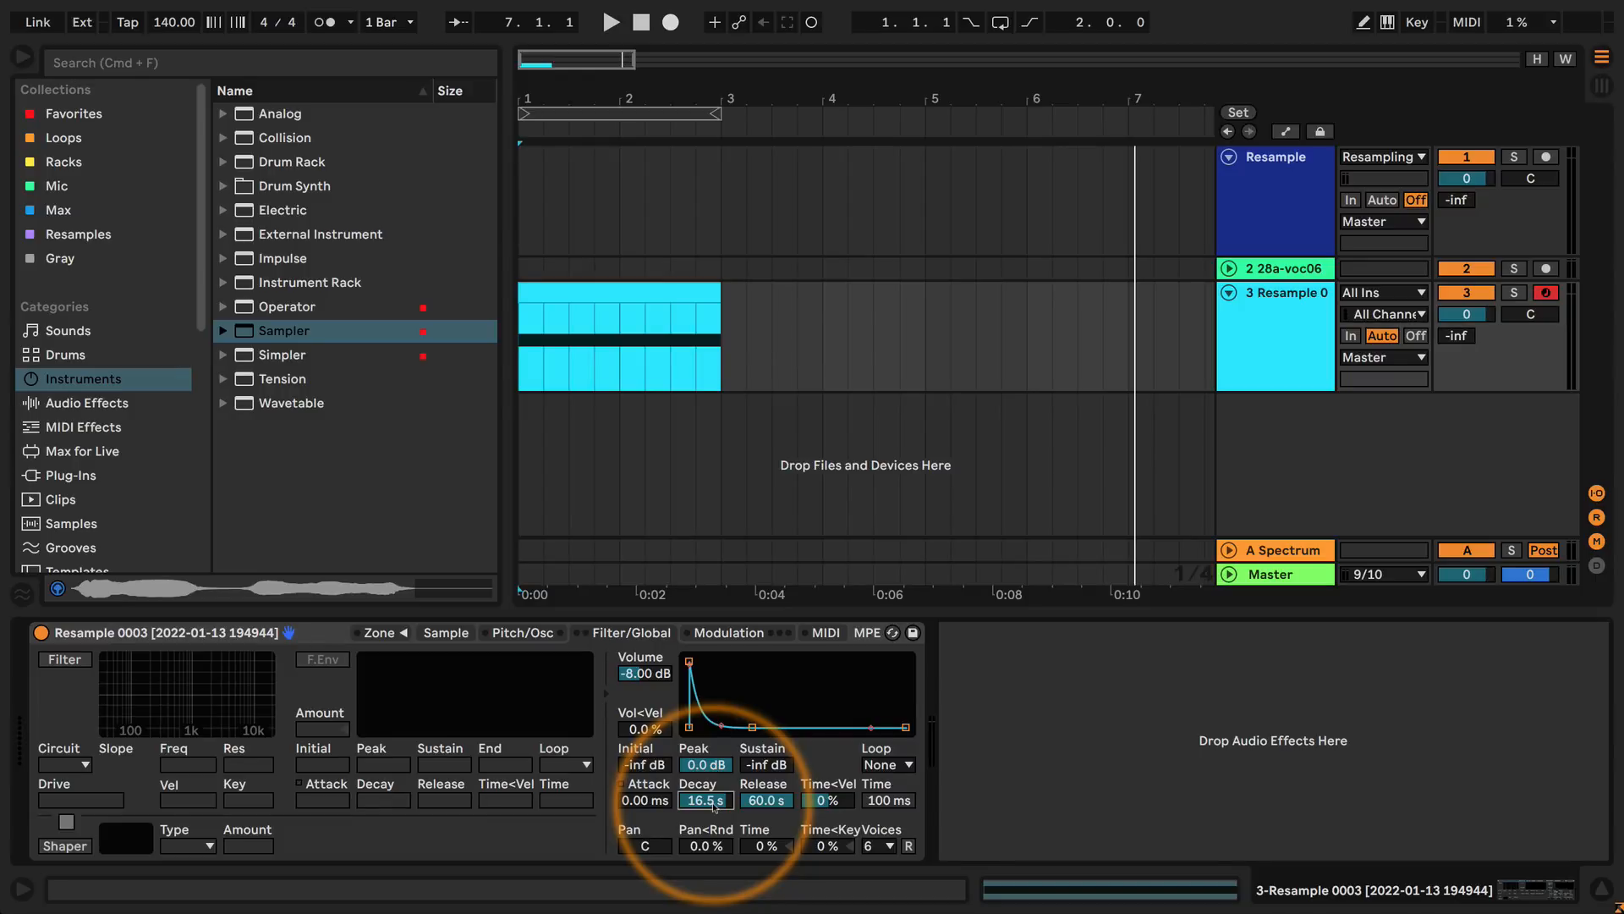
# Raise the volume envelope's sustain to about -21 dB with a decay of about 4.88 s.
pyautogui.moveTo(752, 727)
pyautogui.mouseDown()
pyautogui.moveTo(745, 592)
pyautogui.moveTo(746, 696)
pyautogui.mouseUp()
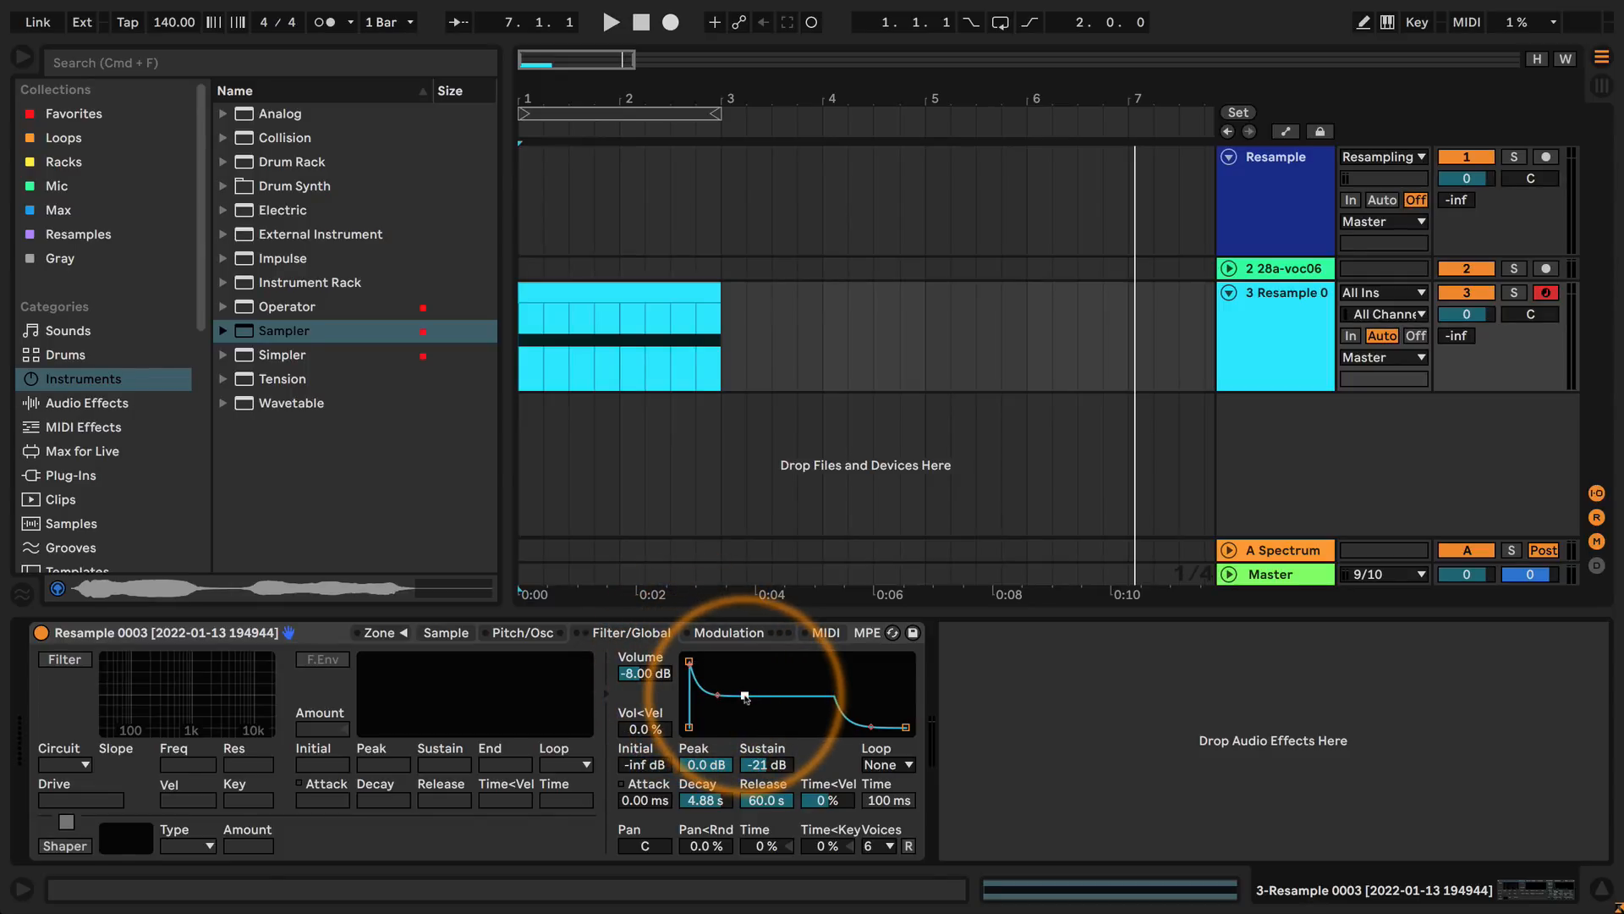
# Double the C3 note's length, set the clip's loop length to four bars, and extend the clip in the arrangement to bar 5.
pyautogui.click(665, 296)
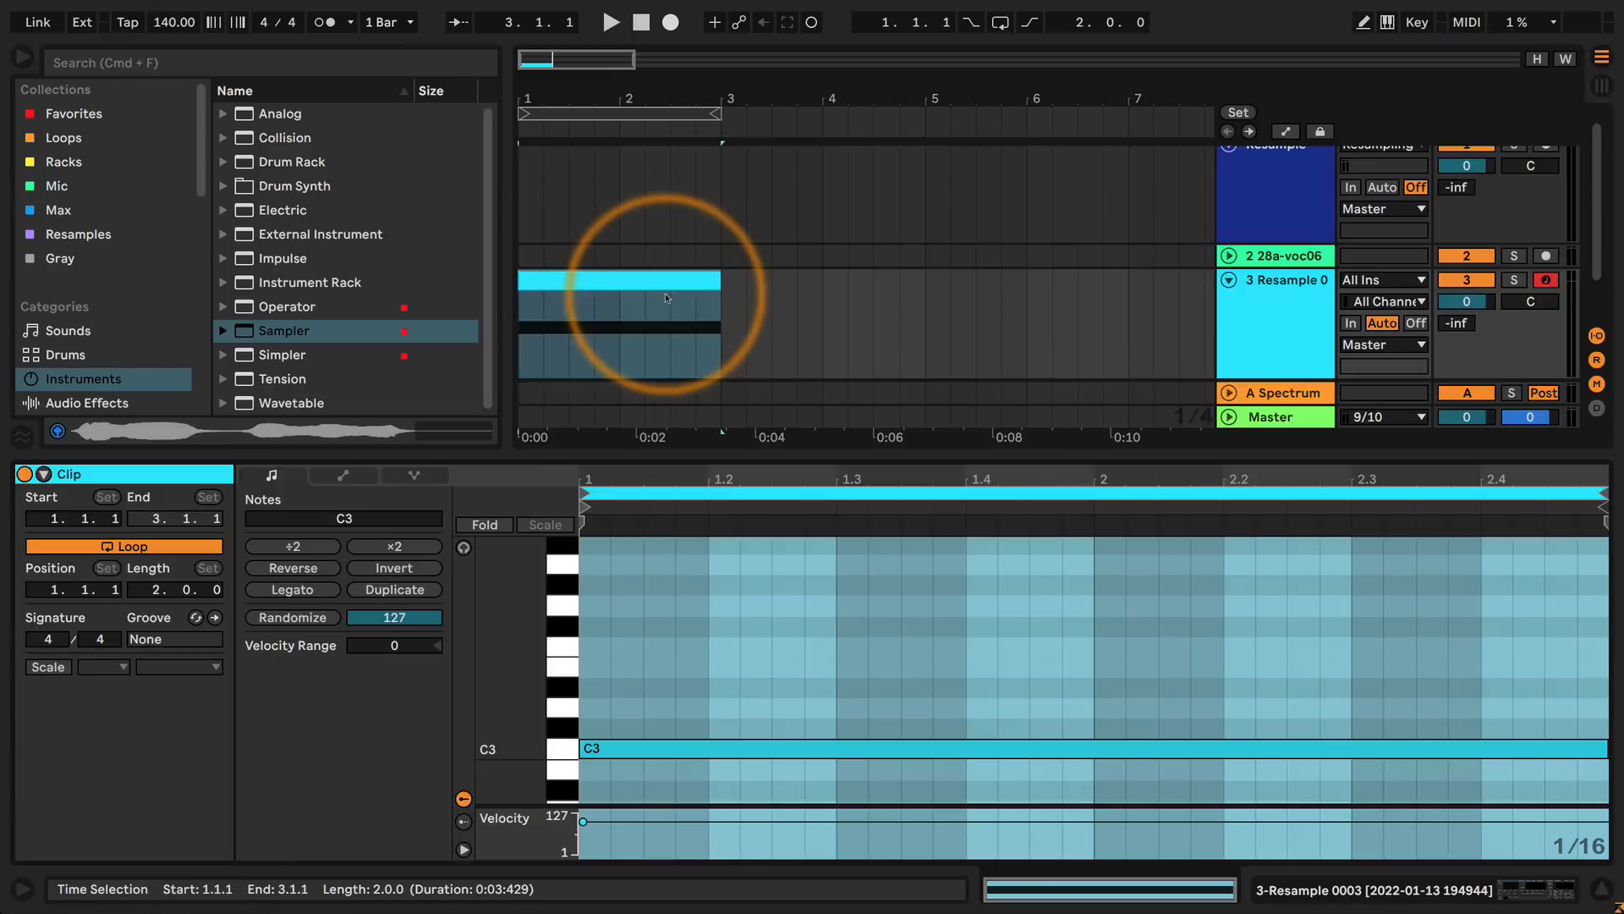
pyautogui.click(689, 753)
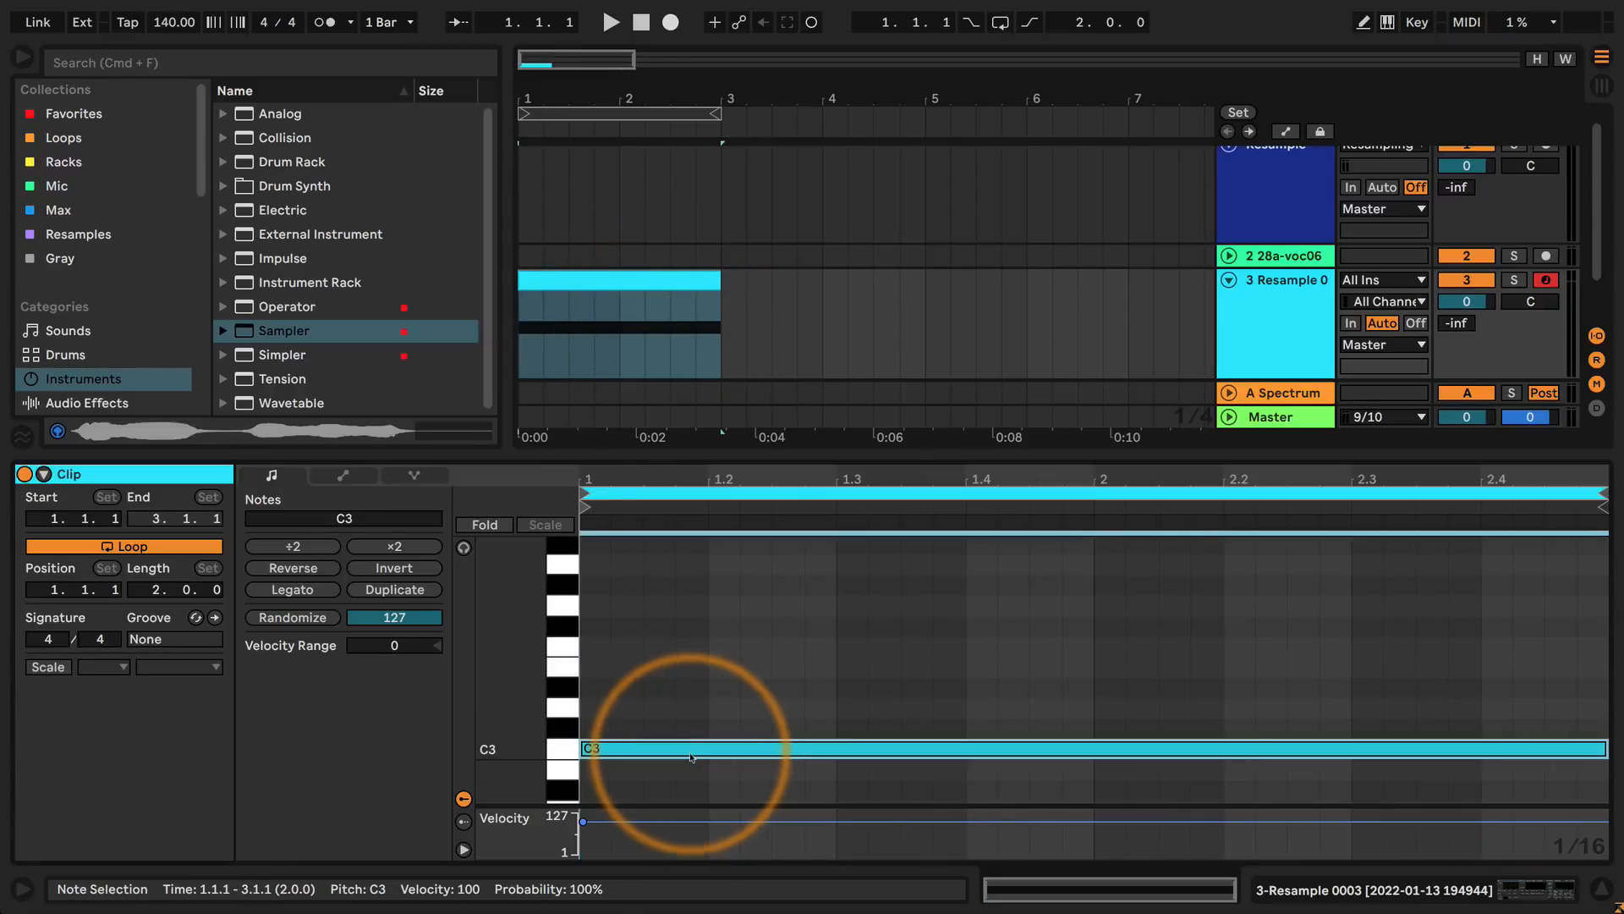
pyautogui.click(394, 545)
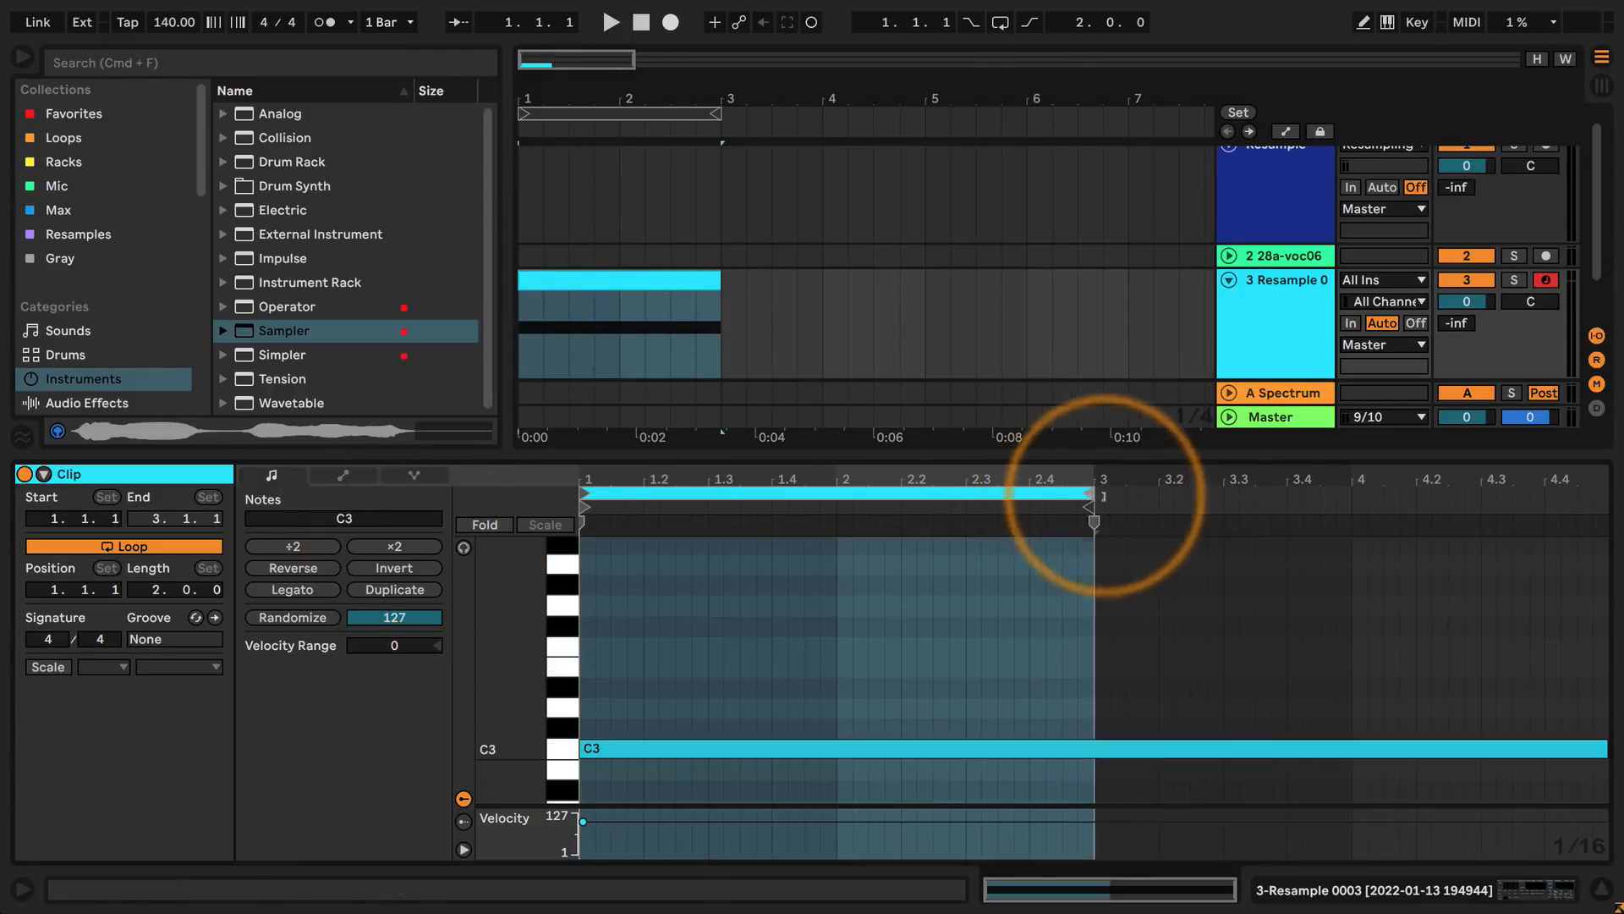
pyautogui.moveTo(1103, 497); pyautogui.dragTo(1605, 495)
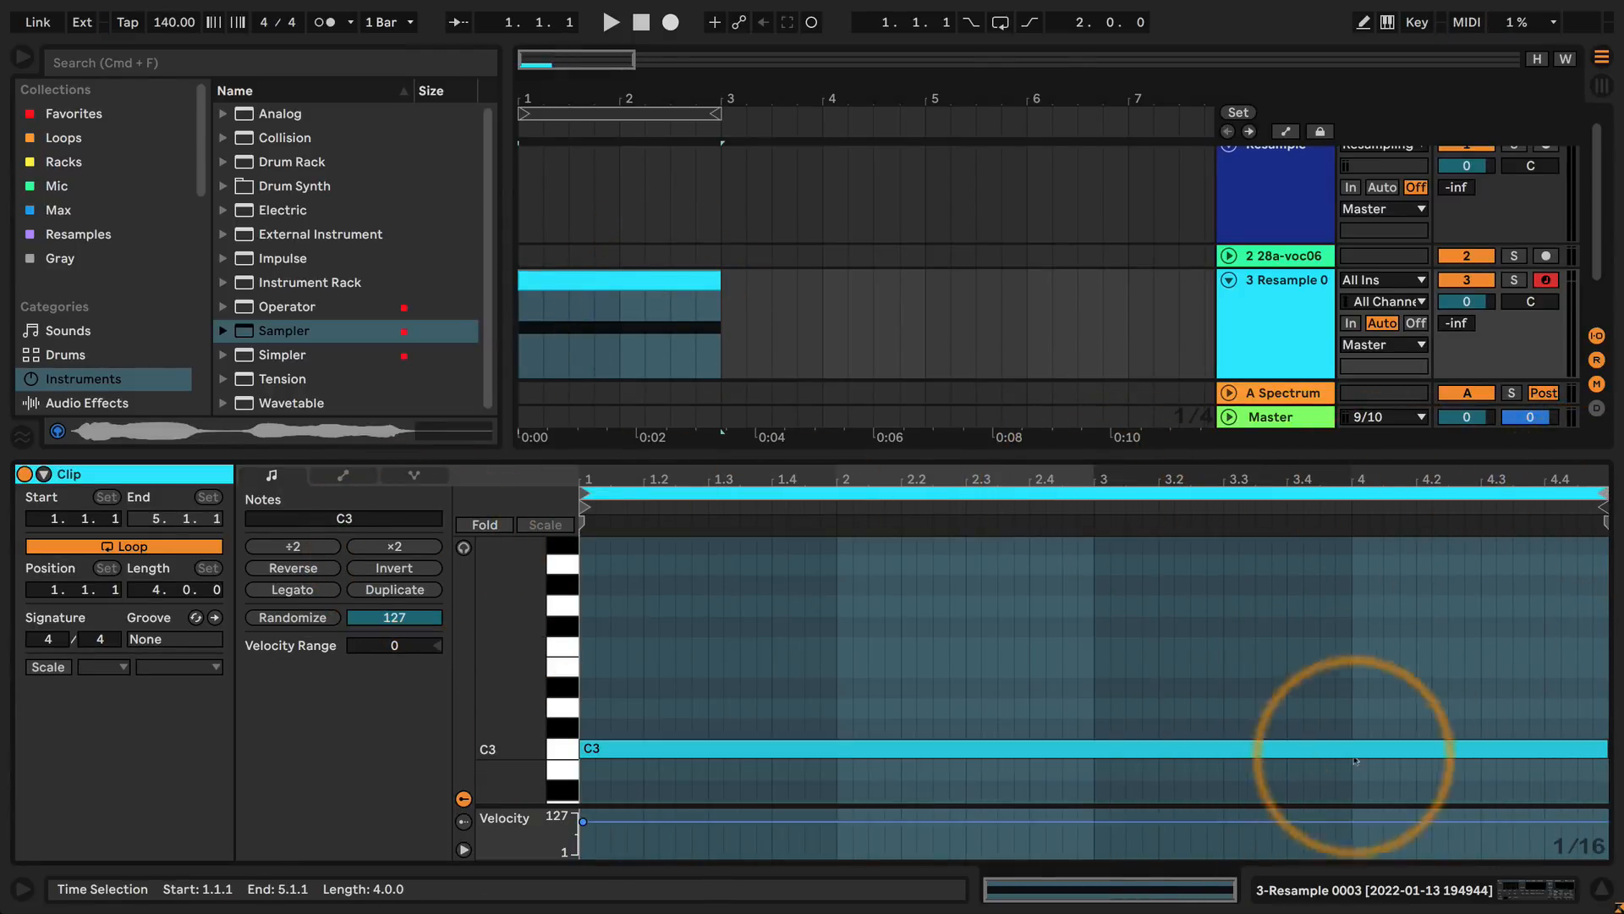
pyautogui.click(1283, 903)
pyautogui.moveTo(721, 292); pyautogui.dragTo(927, 291)
pyautogui.click(718, 695)
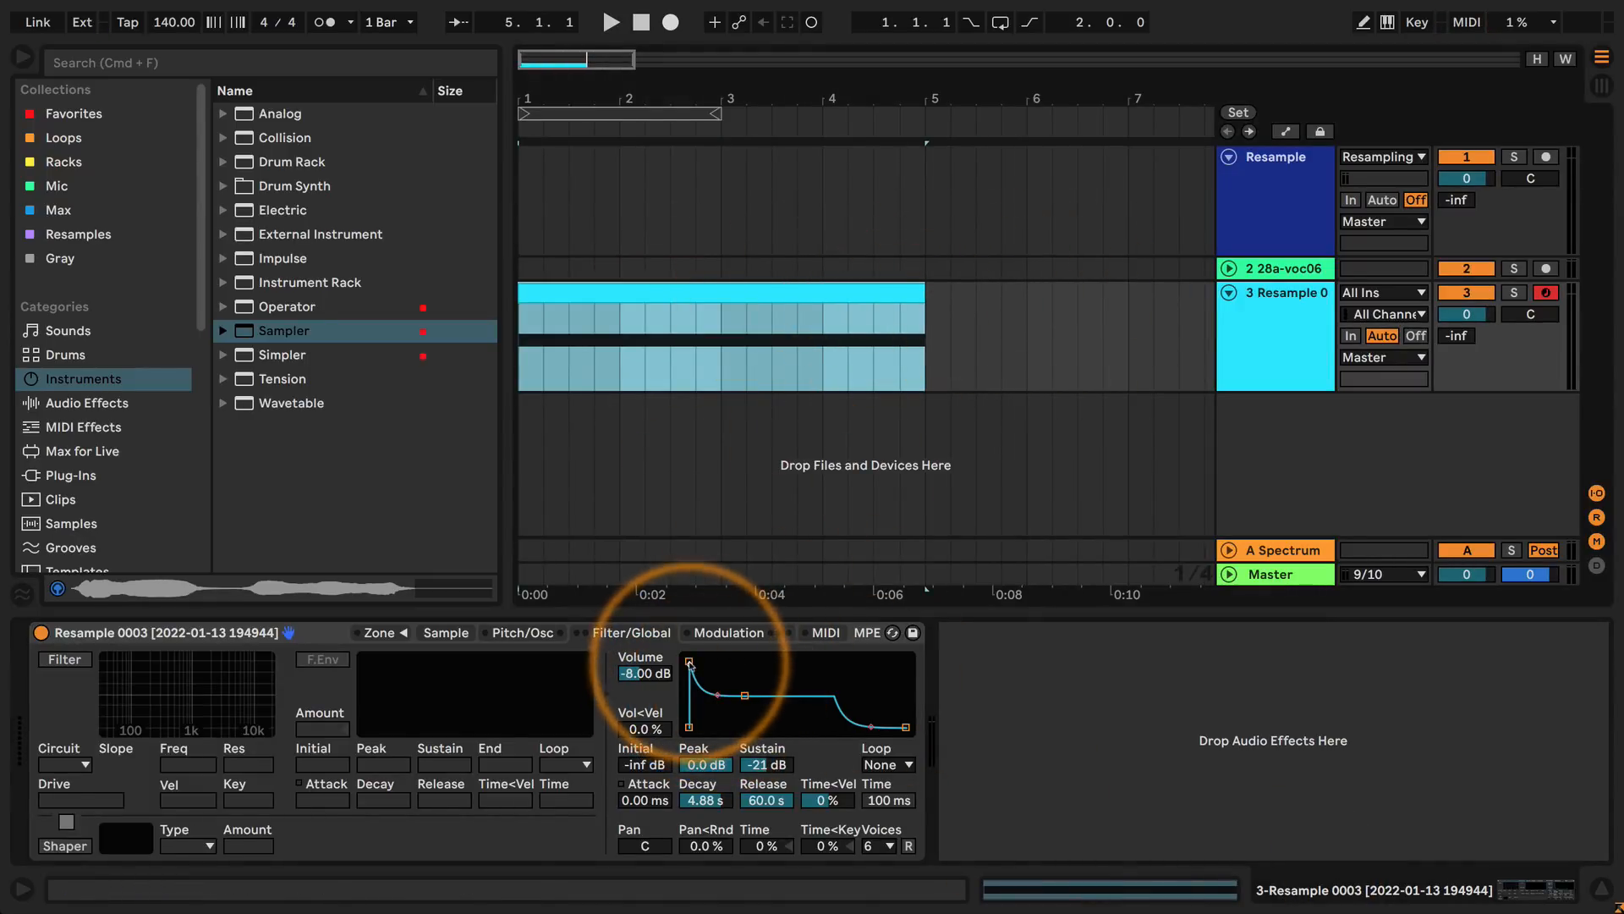
# Lengthen the volume envelope's attack to about 276 ms and audition the extended clip from the start.
pyautogui.moveTo(689, 661); pyautogui.dragTo(736, 661)
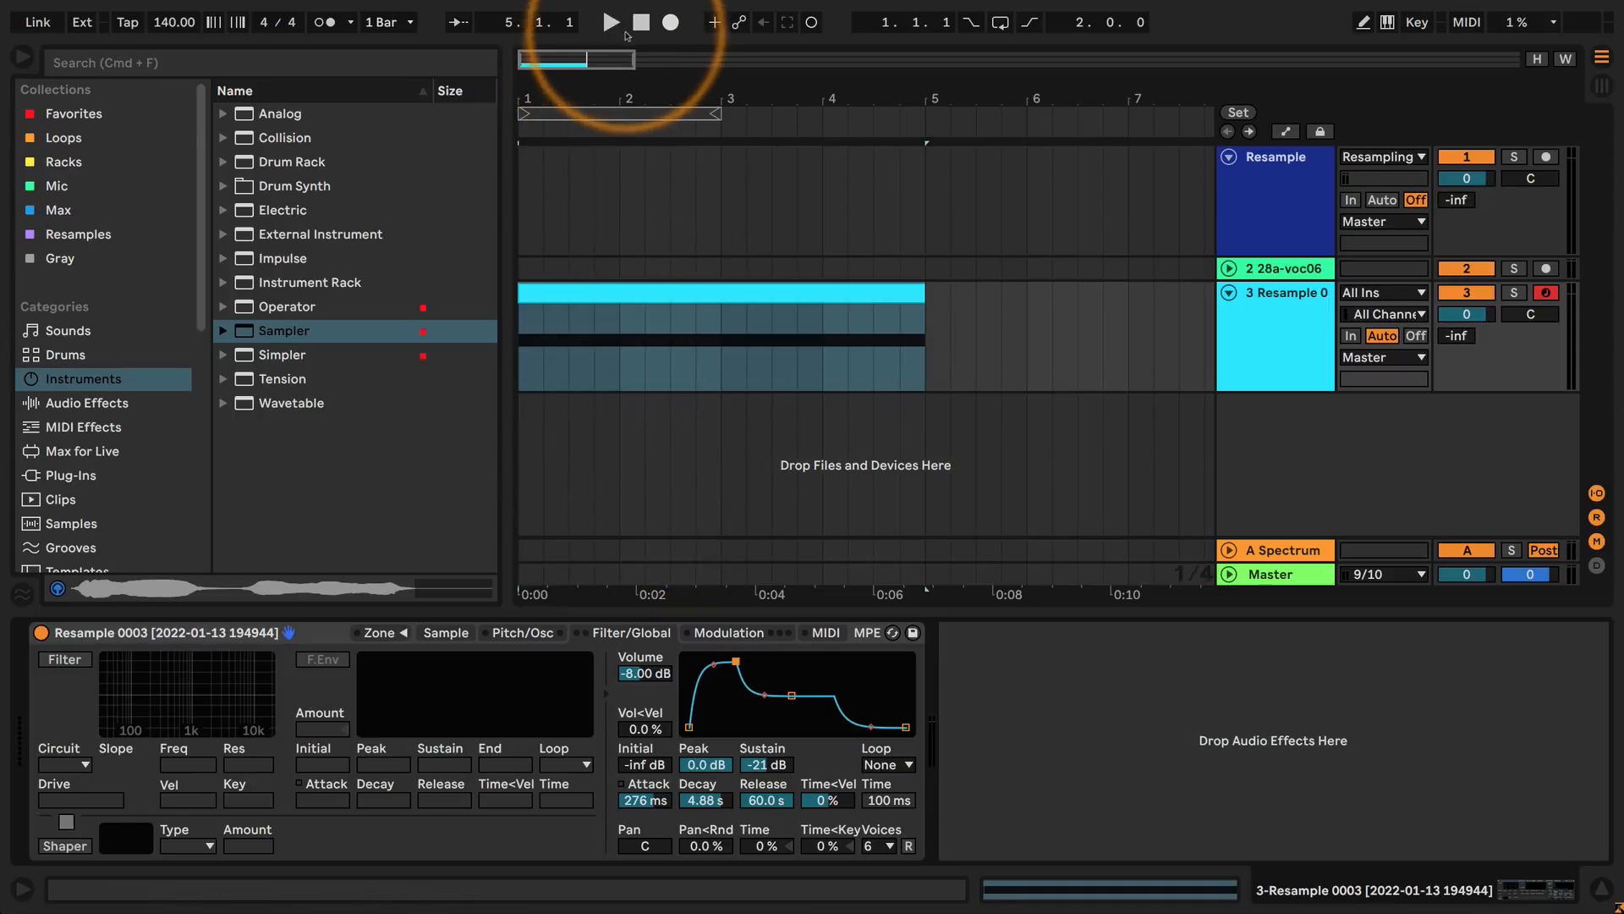
pyautogui.press('super+a')
pyautogui.press('space')
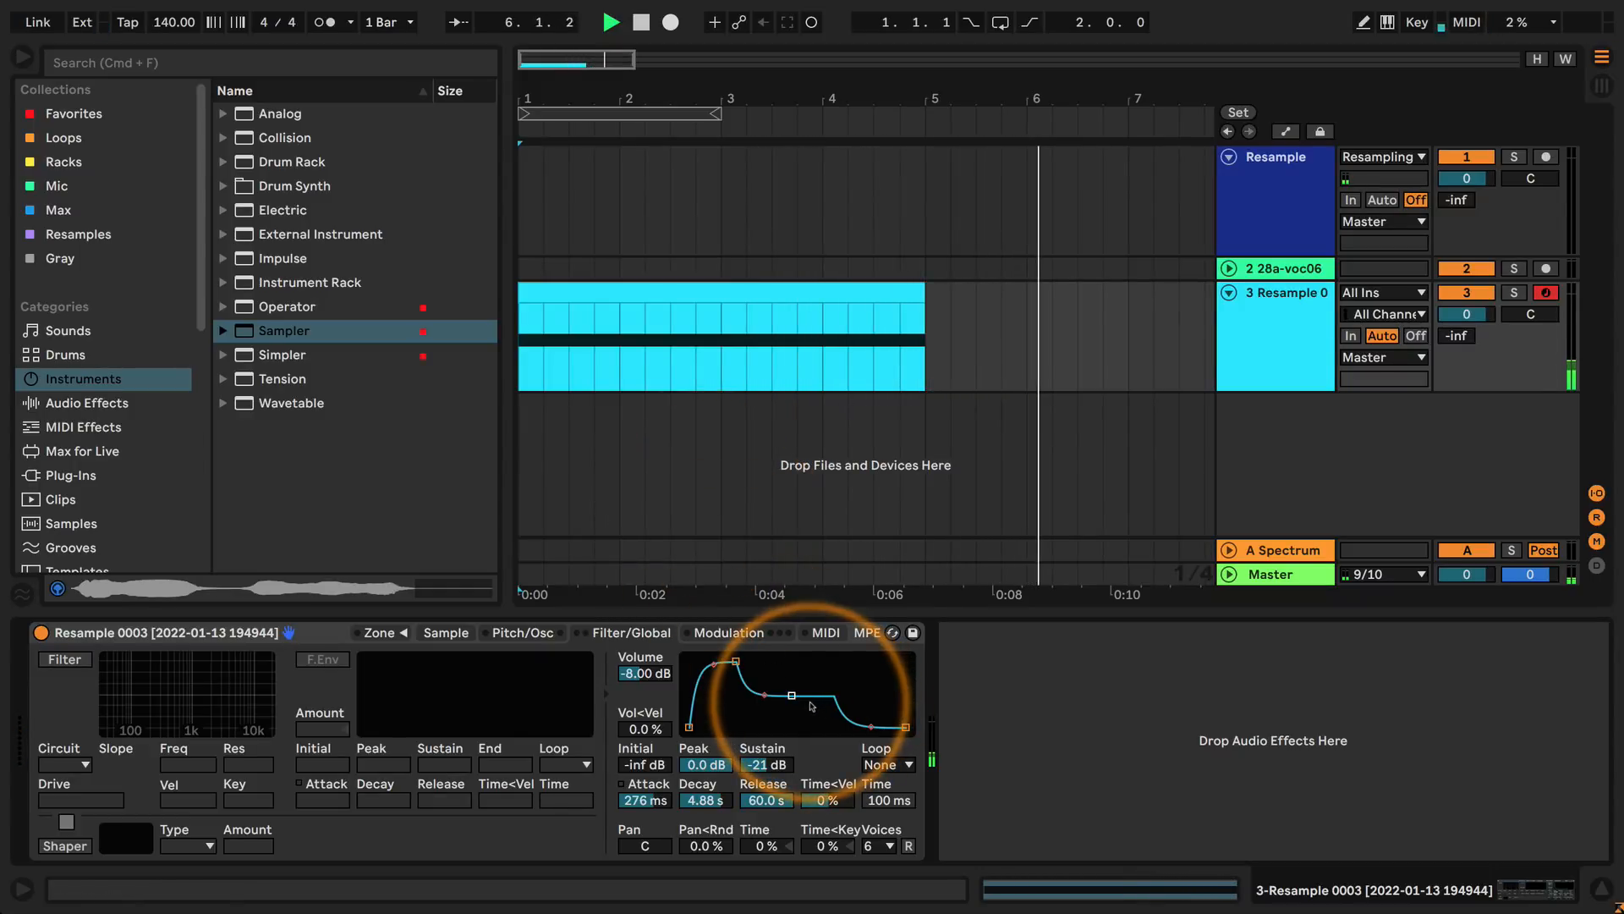
# Set the volume envelope to 3.27 s attack, 487 ms decay, -30 dB sustain and 2.49 s release, and audition it from the start.
pyautogui.moveTo(764, 802); pyautogui.dragTo(764, 837)
pyautogui.moveTo(653, 802); pyautogui.dragTo(652, 779)
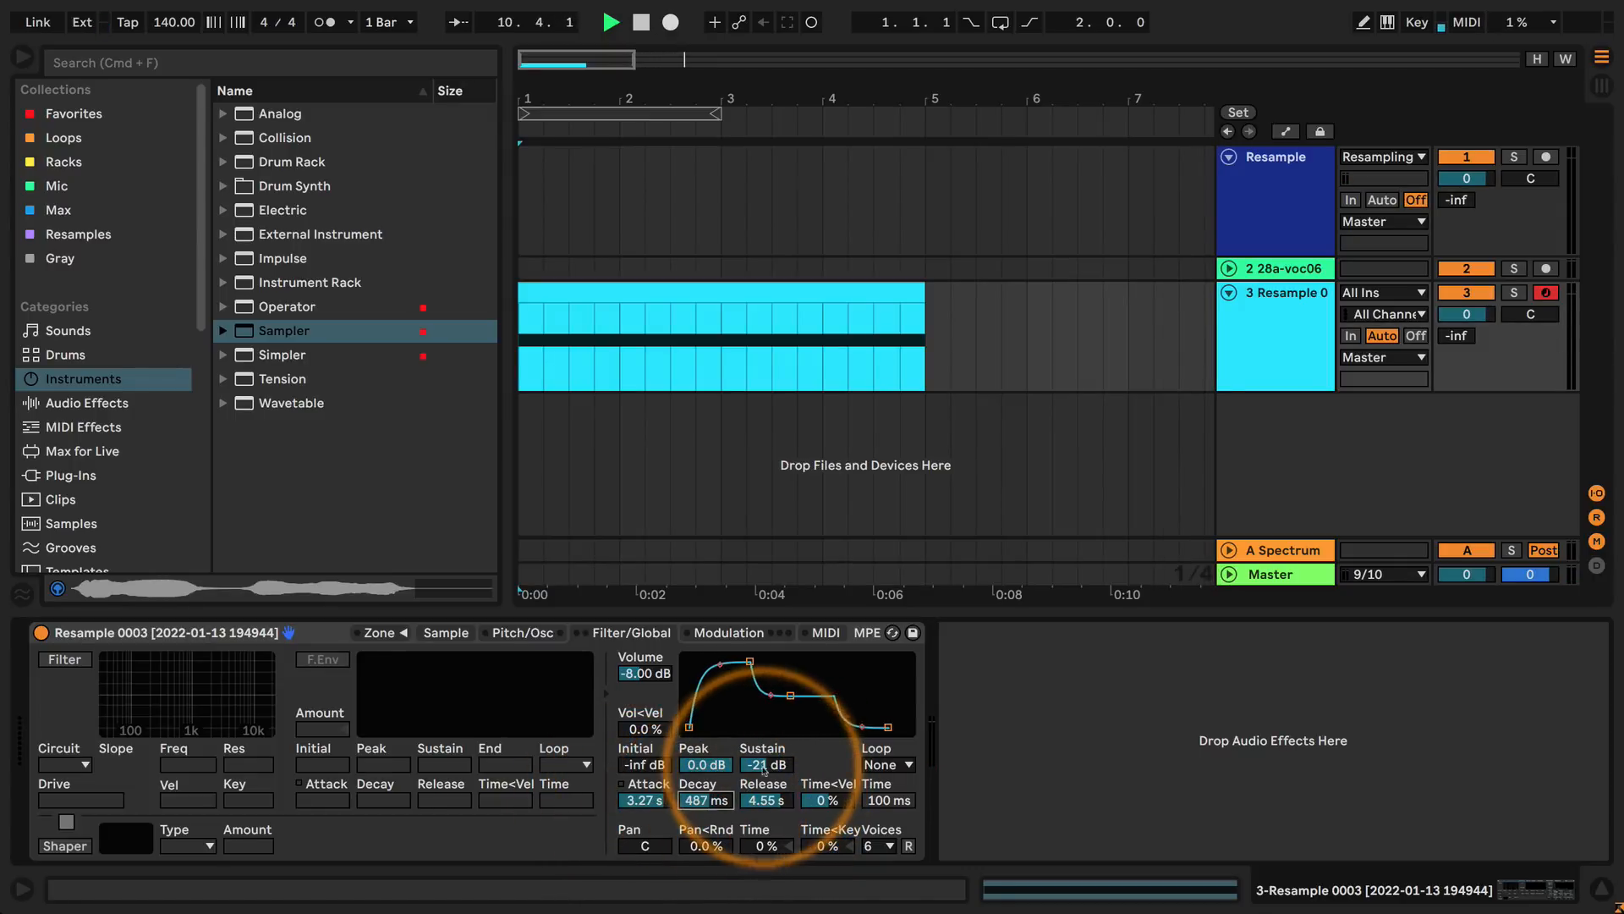
pyautogui.moveTo(766, 764); pyautogui.dragTo(767, 767)
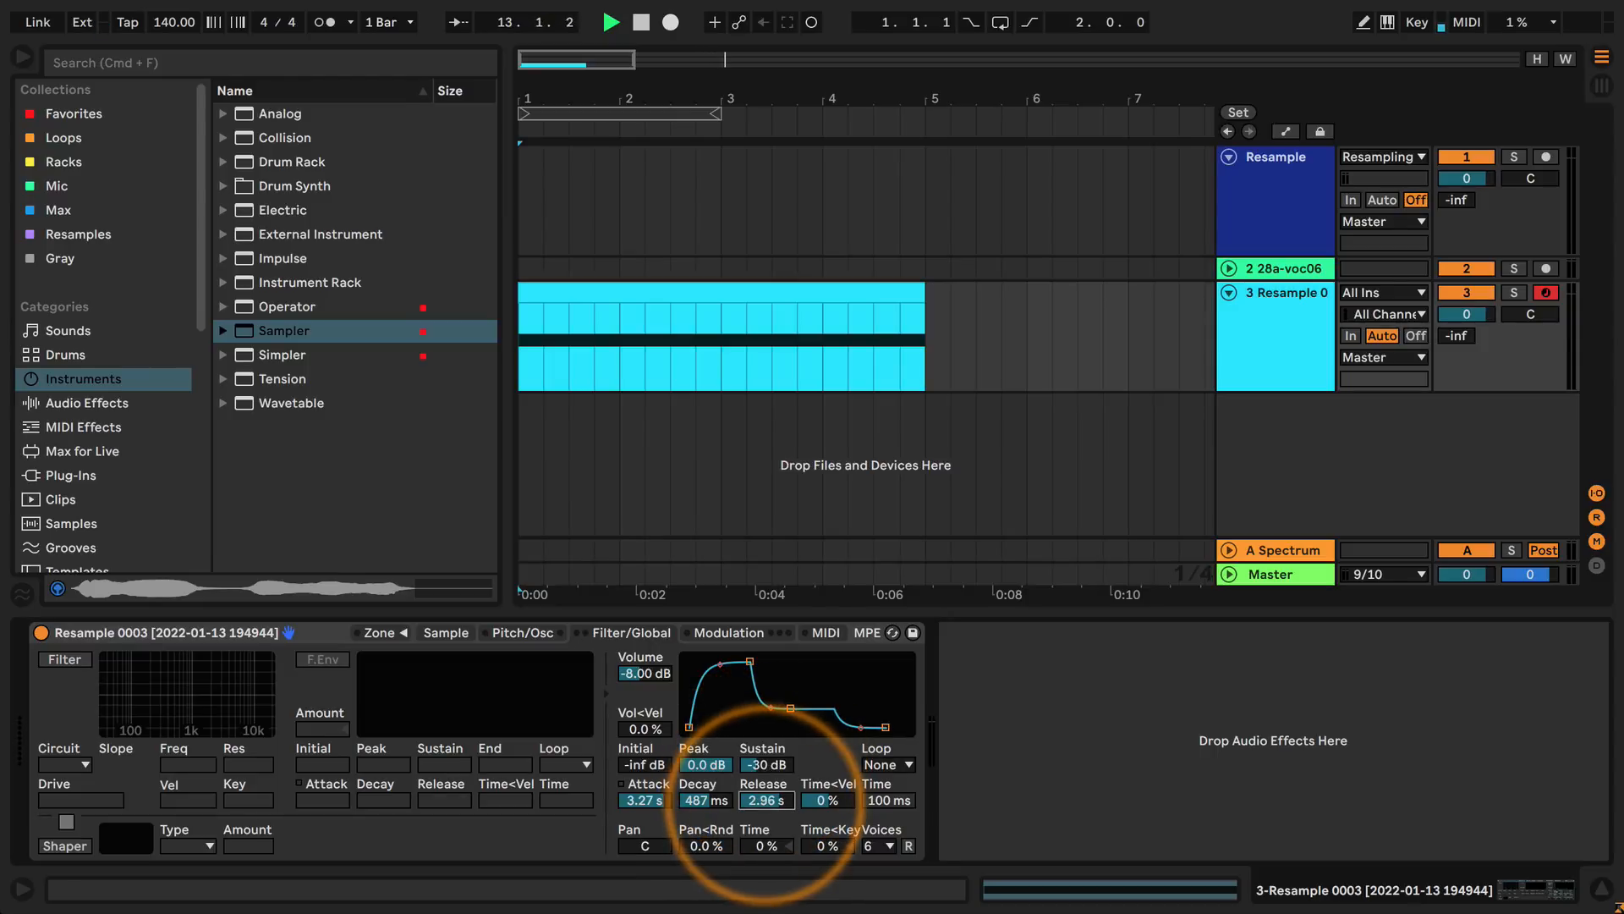
pyautogui.moveTo(765, 800); pyautogui.dragTo(766, 812)
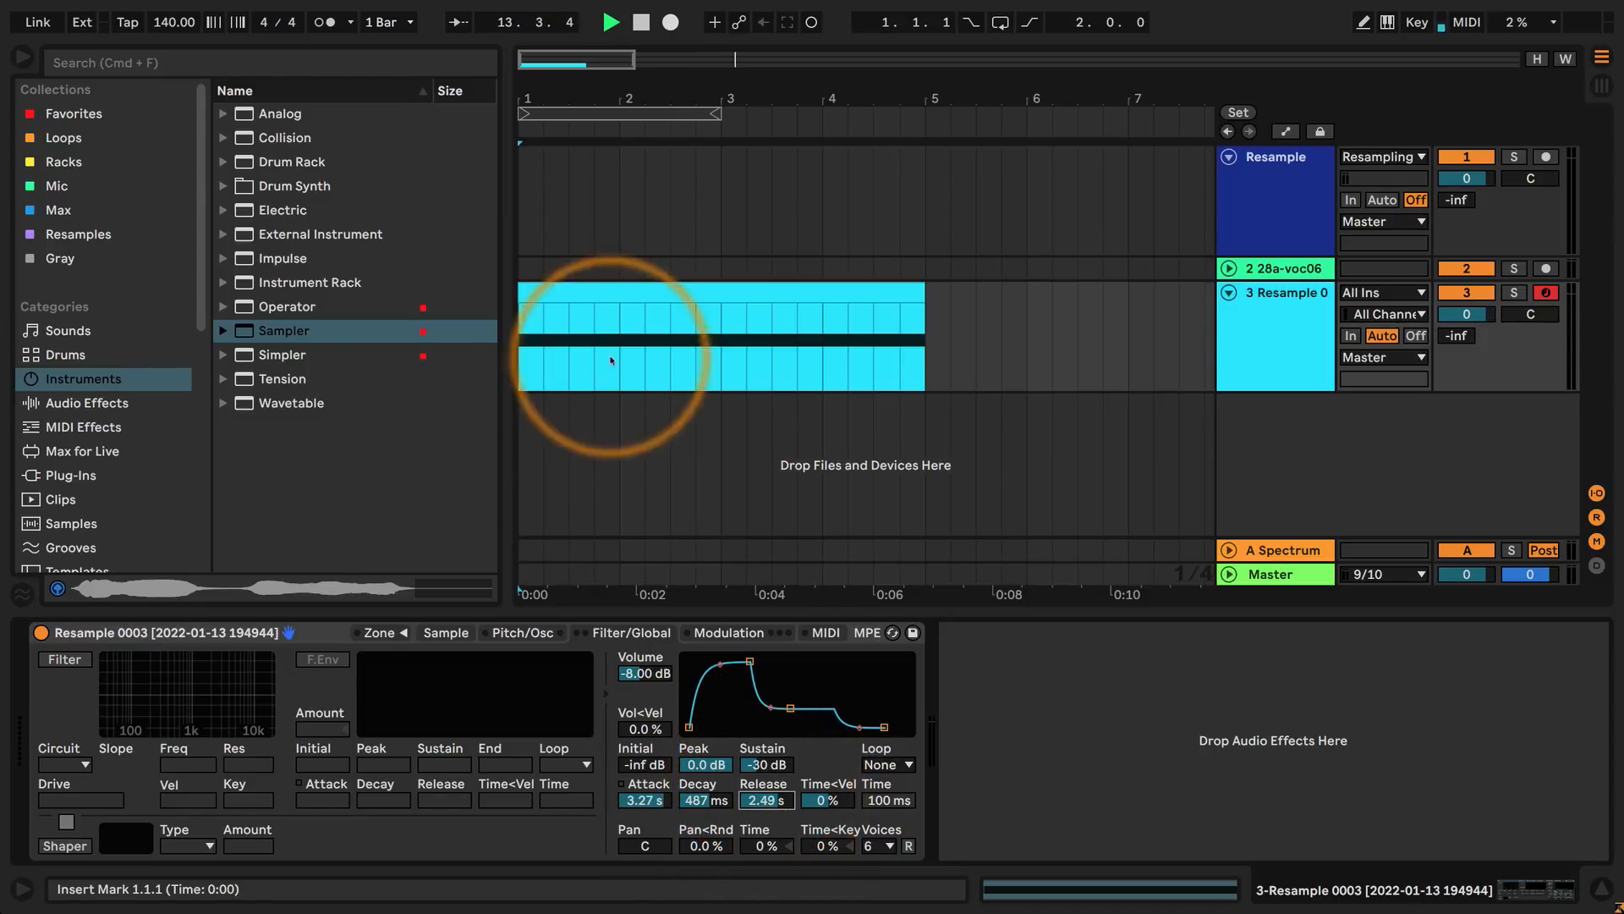
pyautogui.click(528, 377)
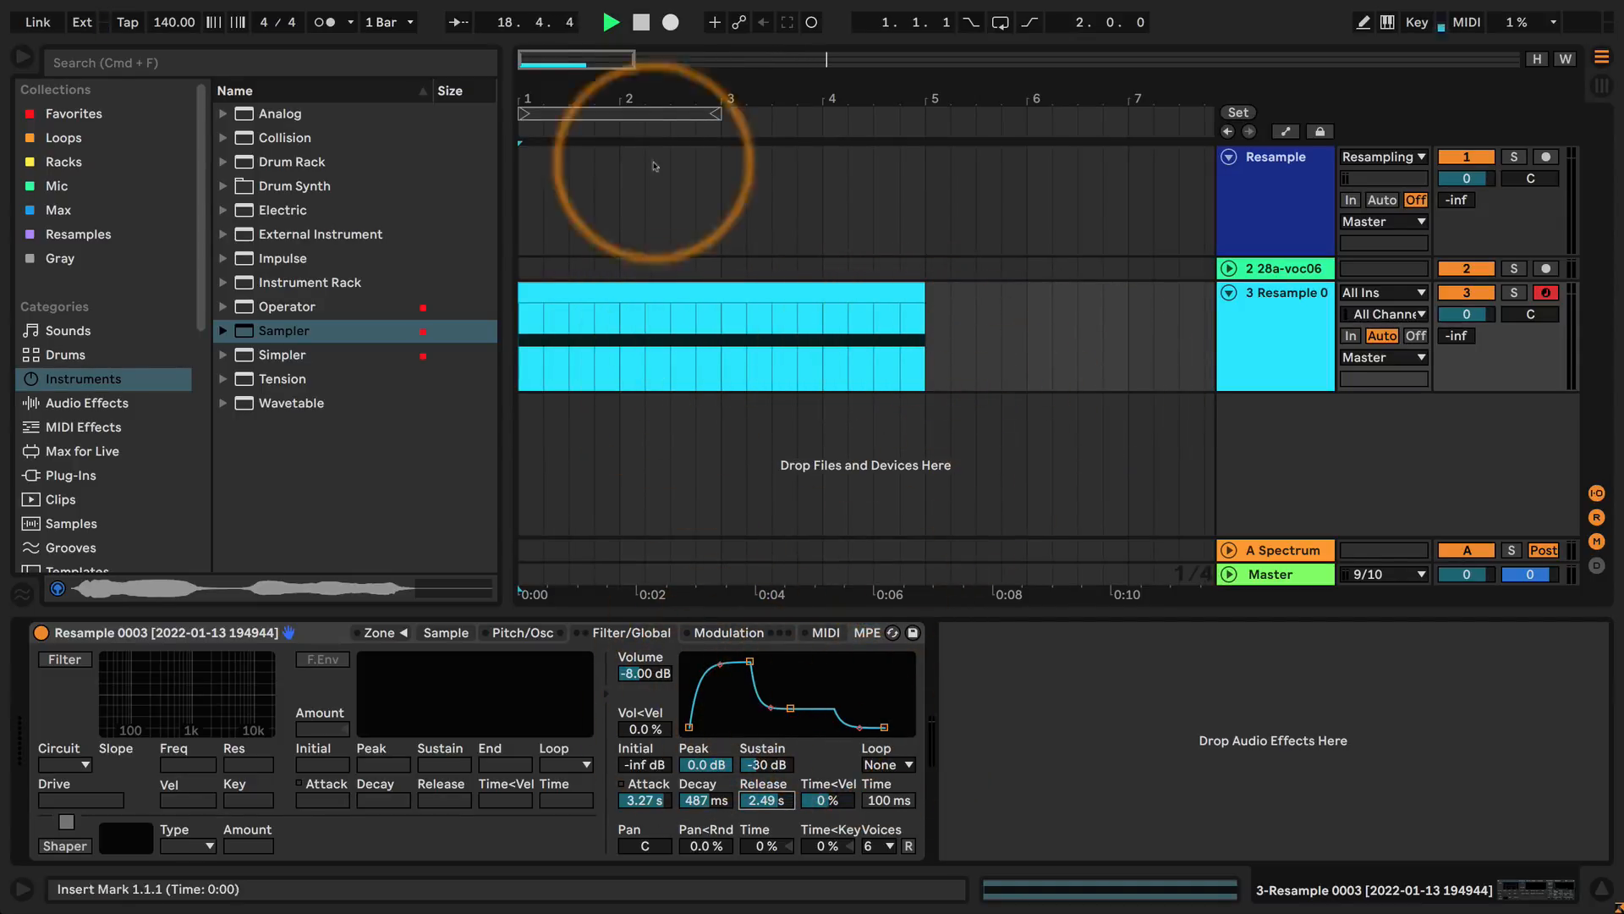
pyautogui.press('space')
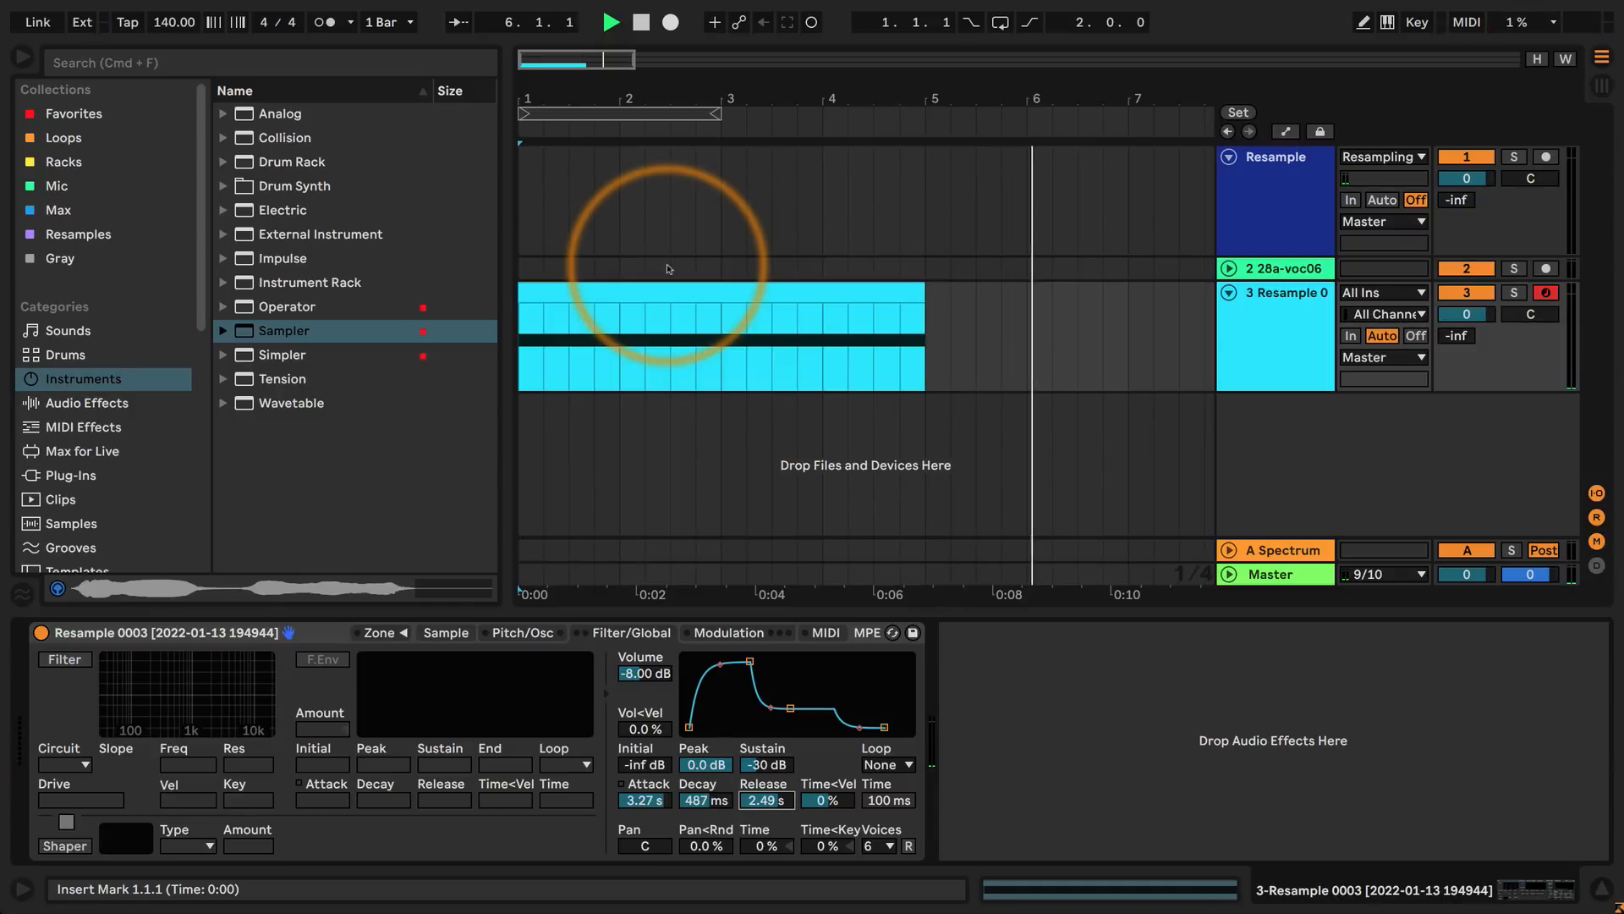
# Audition the volume envelope with the attack at about 11.1 ms and at about 1.26 s from the arrangement's start.
pyautogui.moveTo(749, 660); pyautogui.dragTo(716, 661)
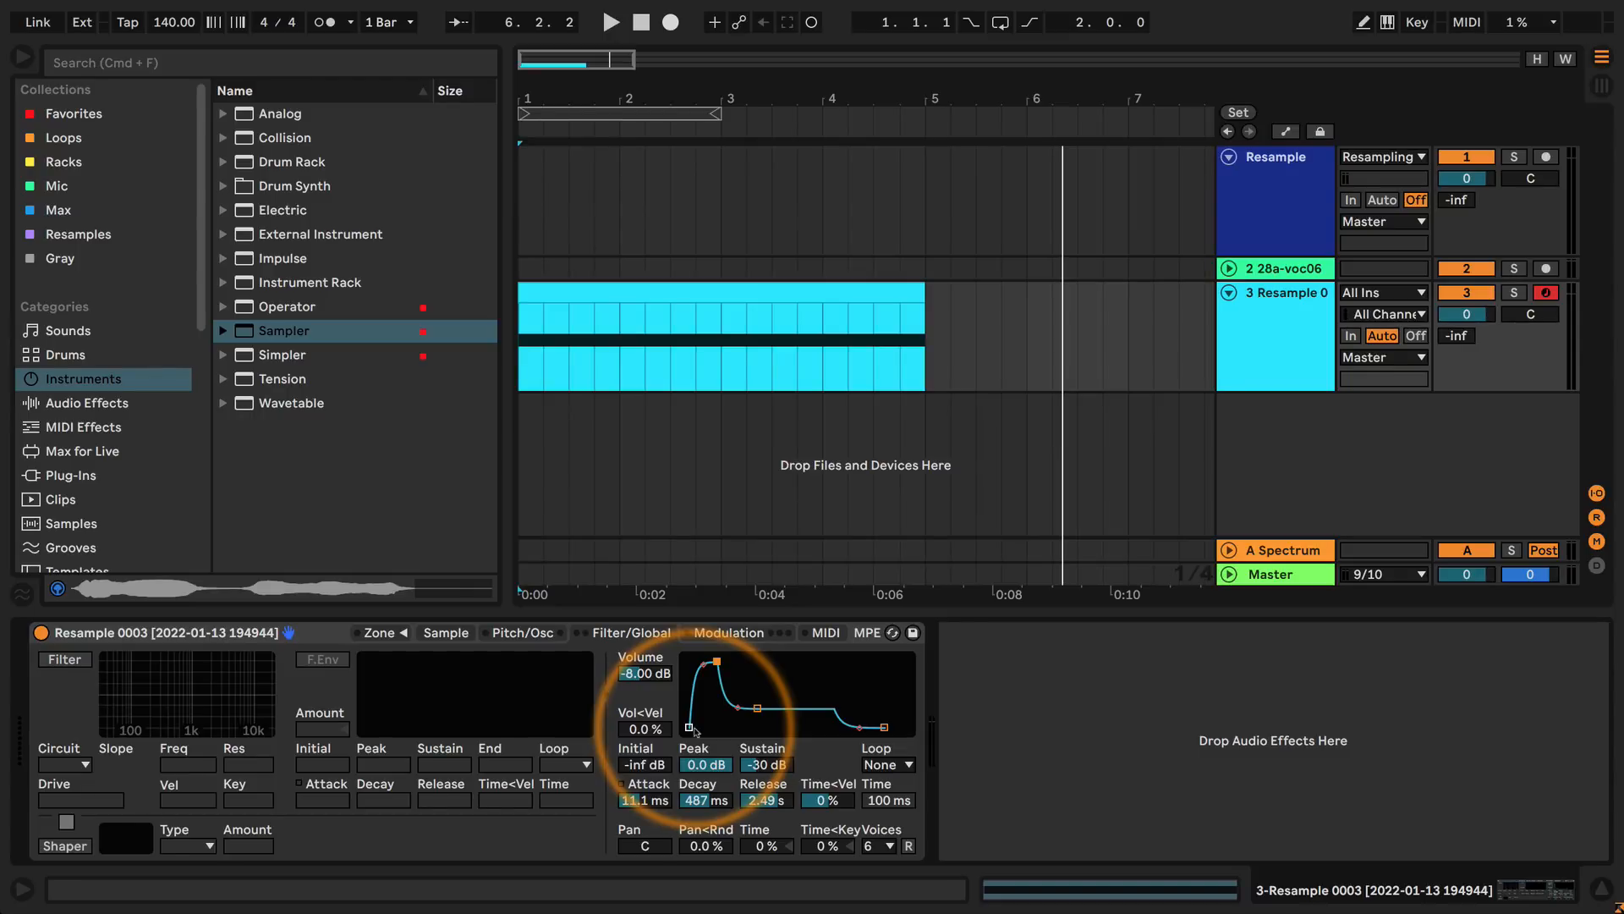
pyautogui.press('space')
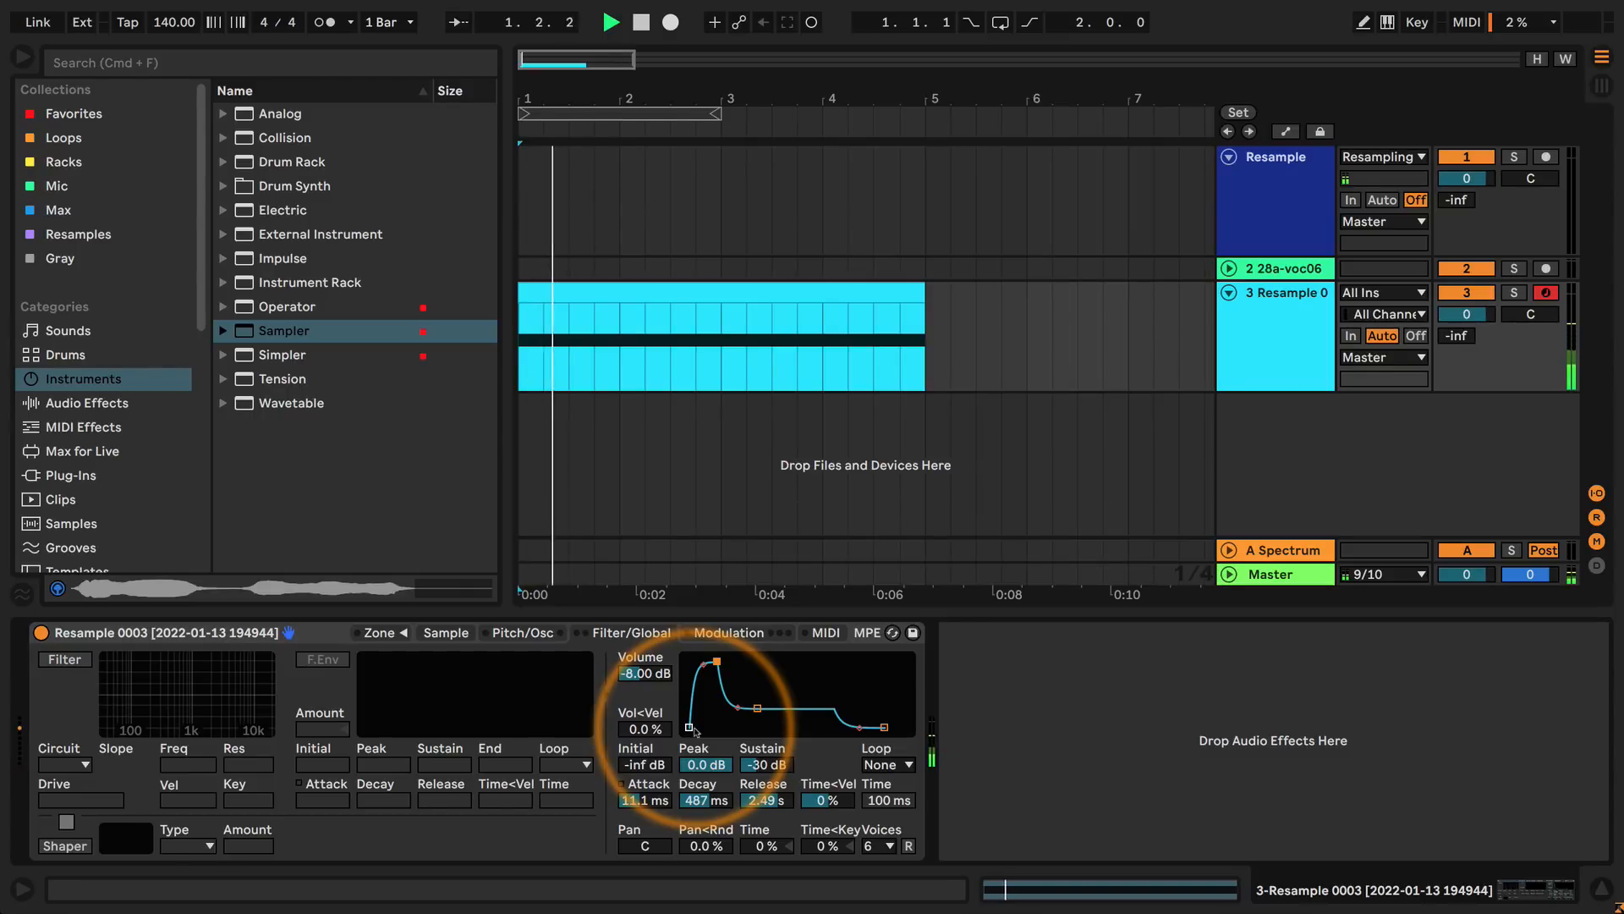
pyautogui.moveTo(668, 781); pyautogui.dragTo(668, 745)
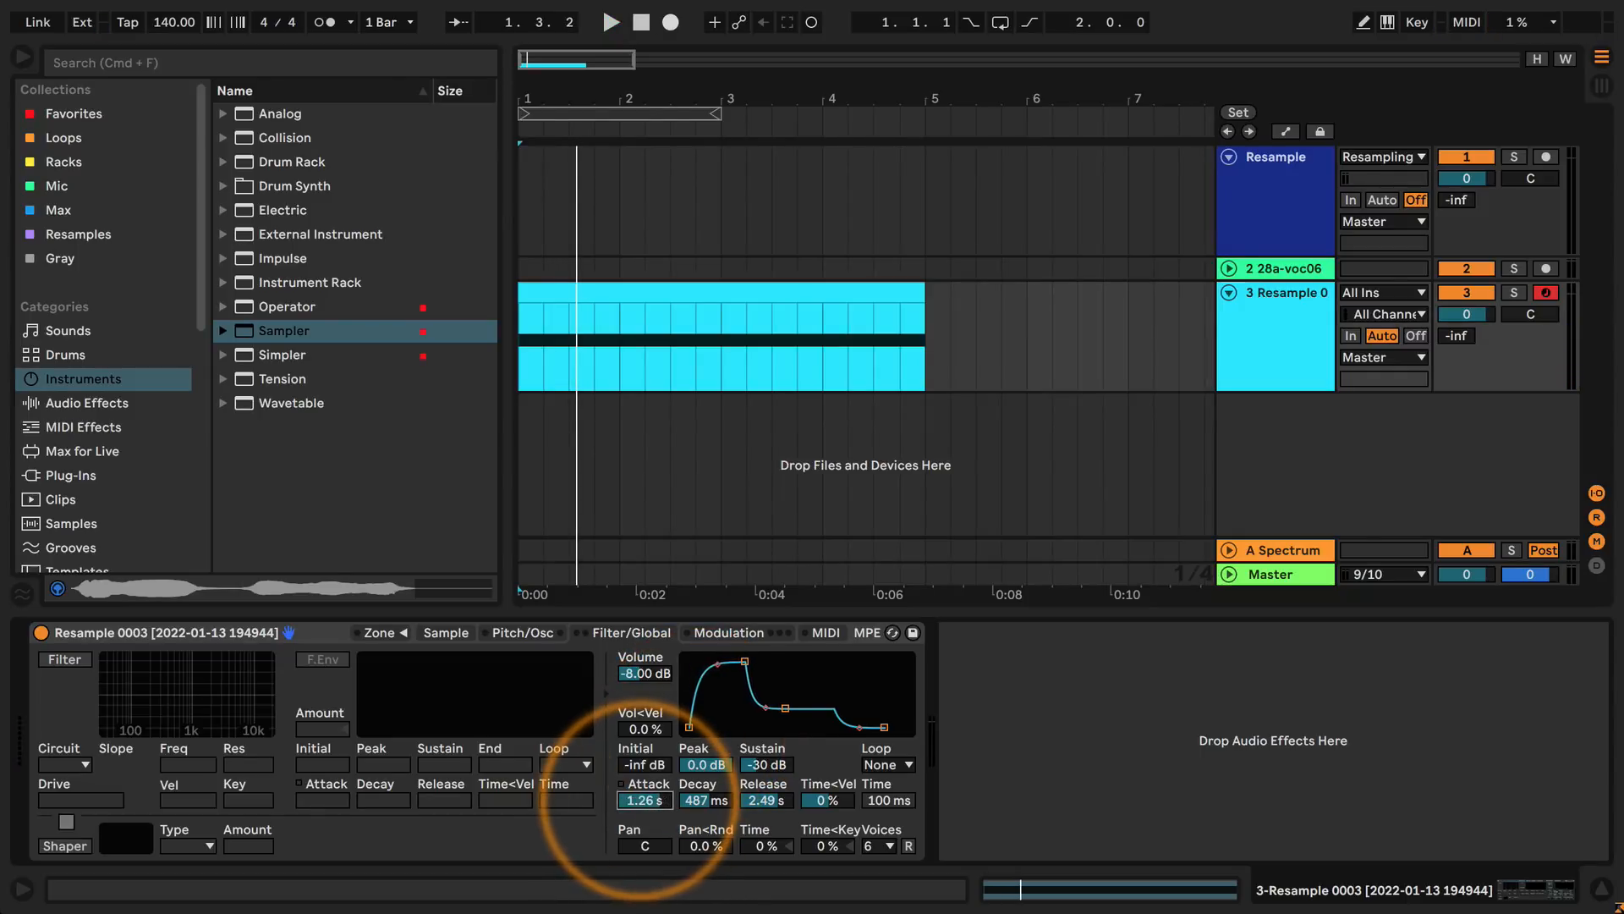
pyautogui.press('space')
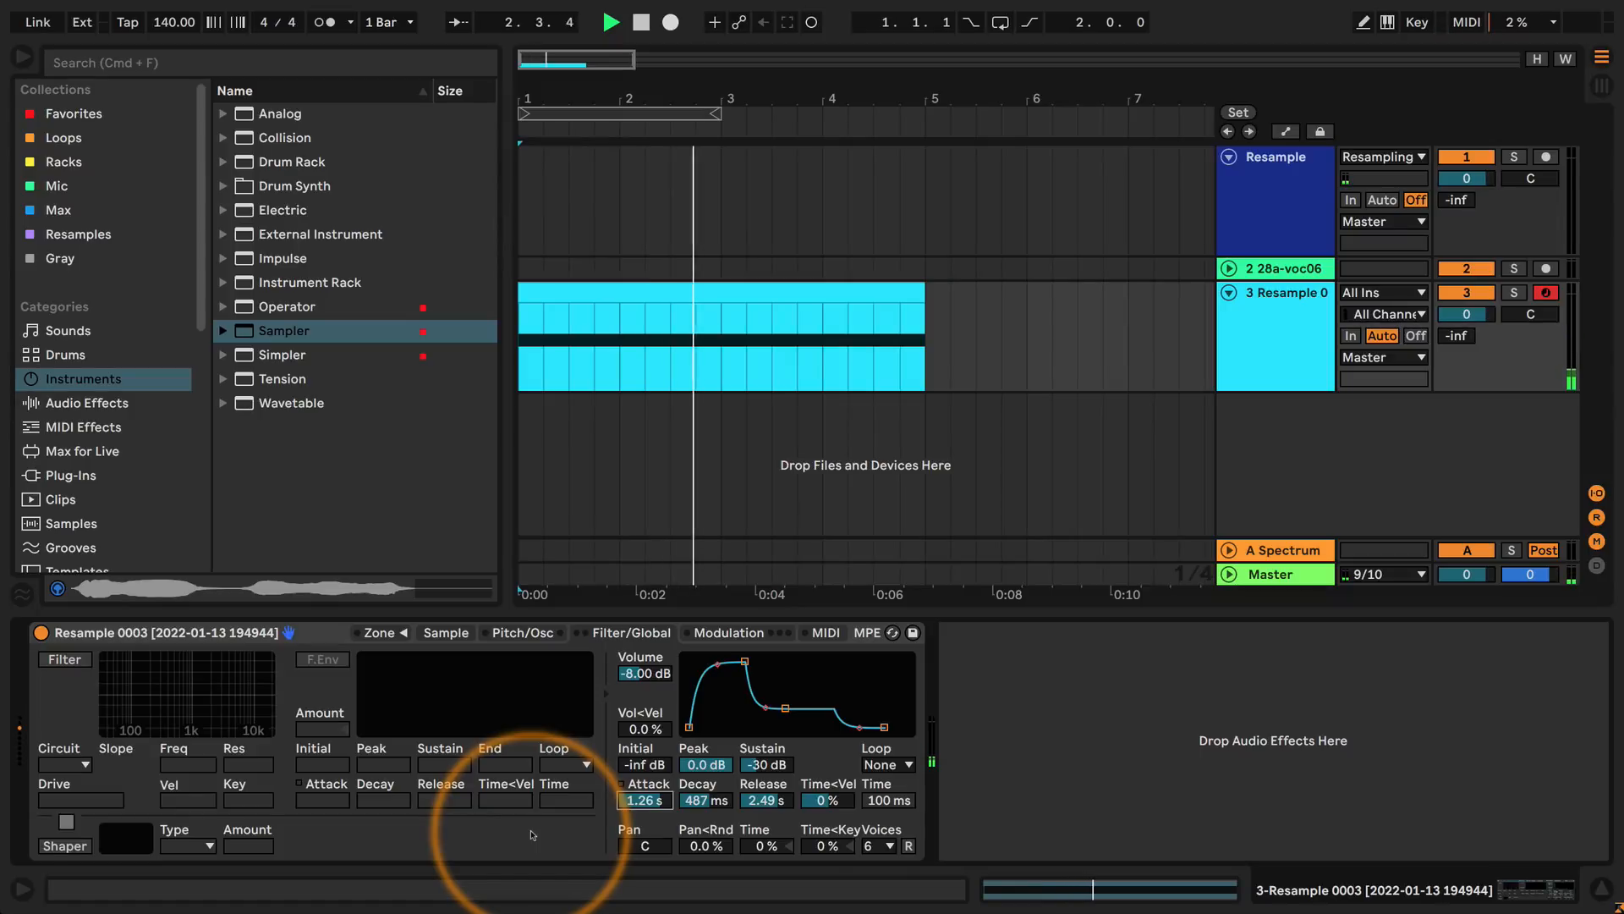
pyautogui.press('space')
# Set the volume envelope's attack to about 534 ms and decay to about 1.49 s, and audition the clip through its release.
pyautogui.moveTo(705, 799); pyautogui.dragTo(636, 802)
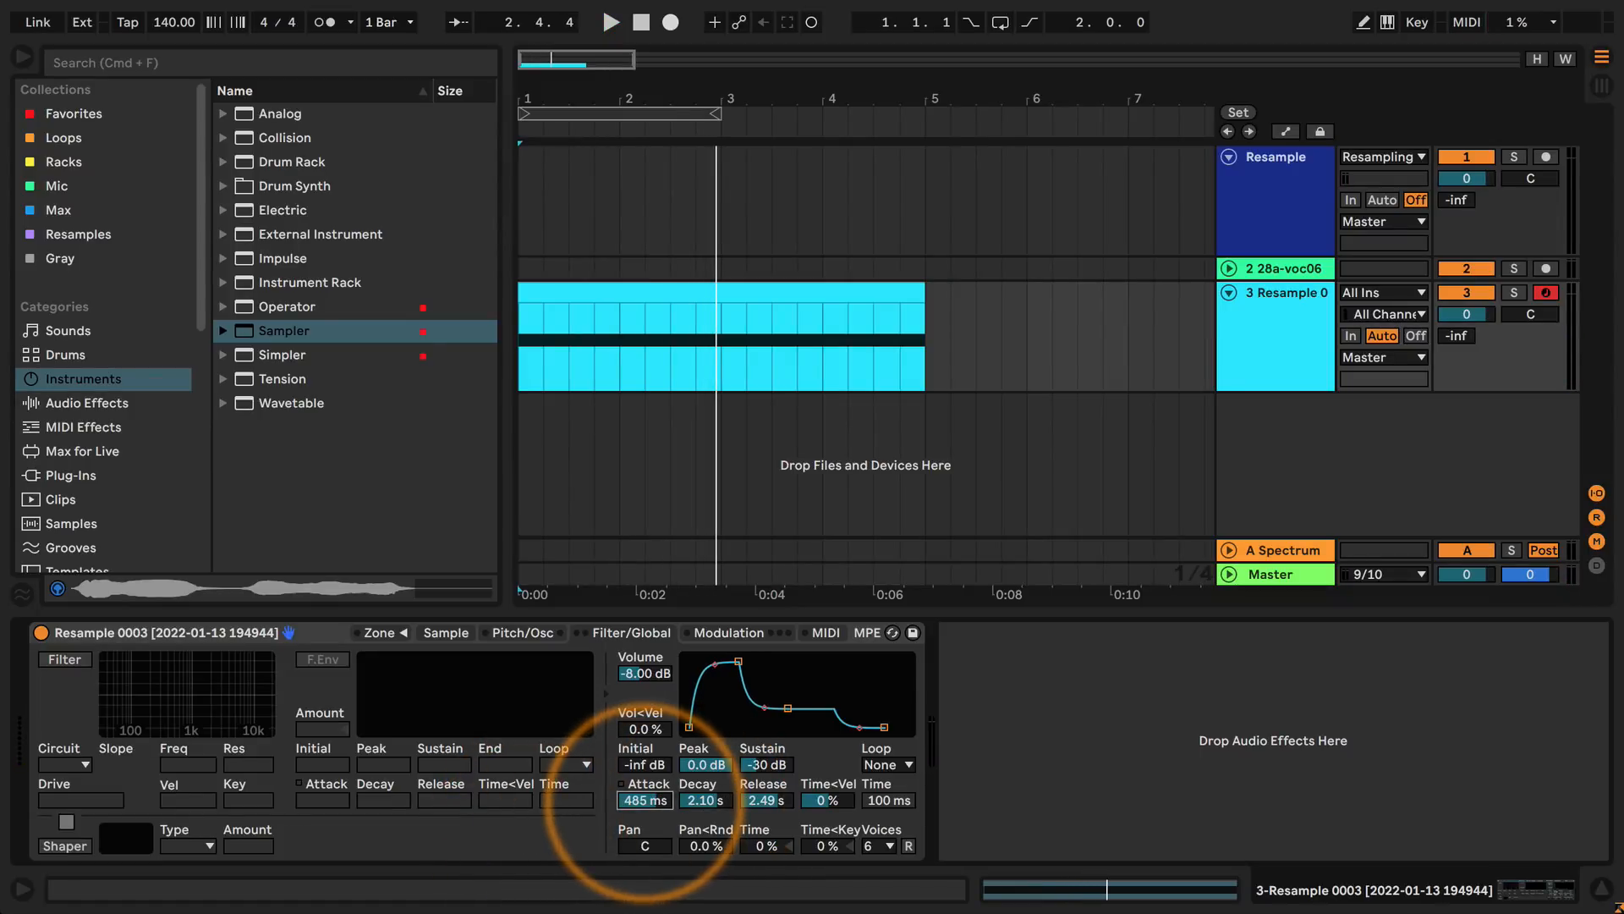
pyautogui.moveTo(704, 799); pyautogui.dragTo(705, 802)
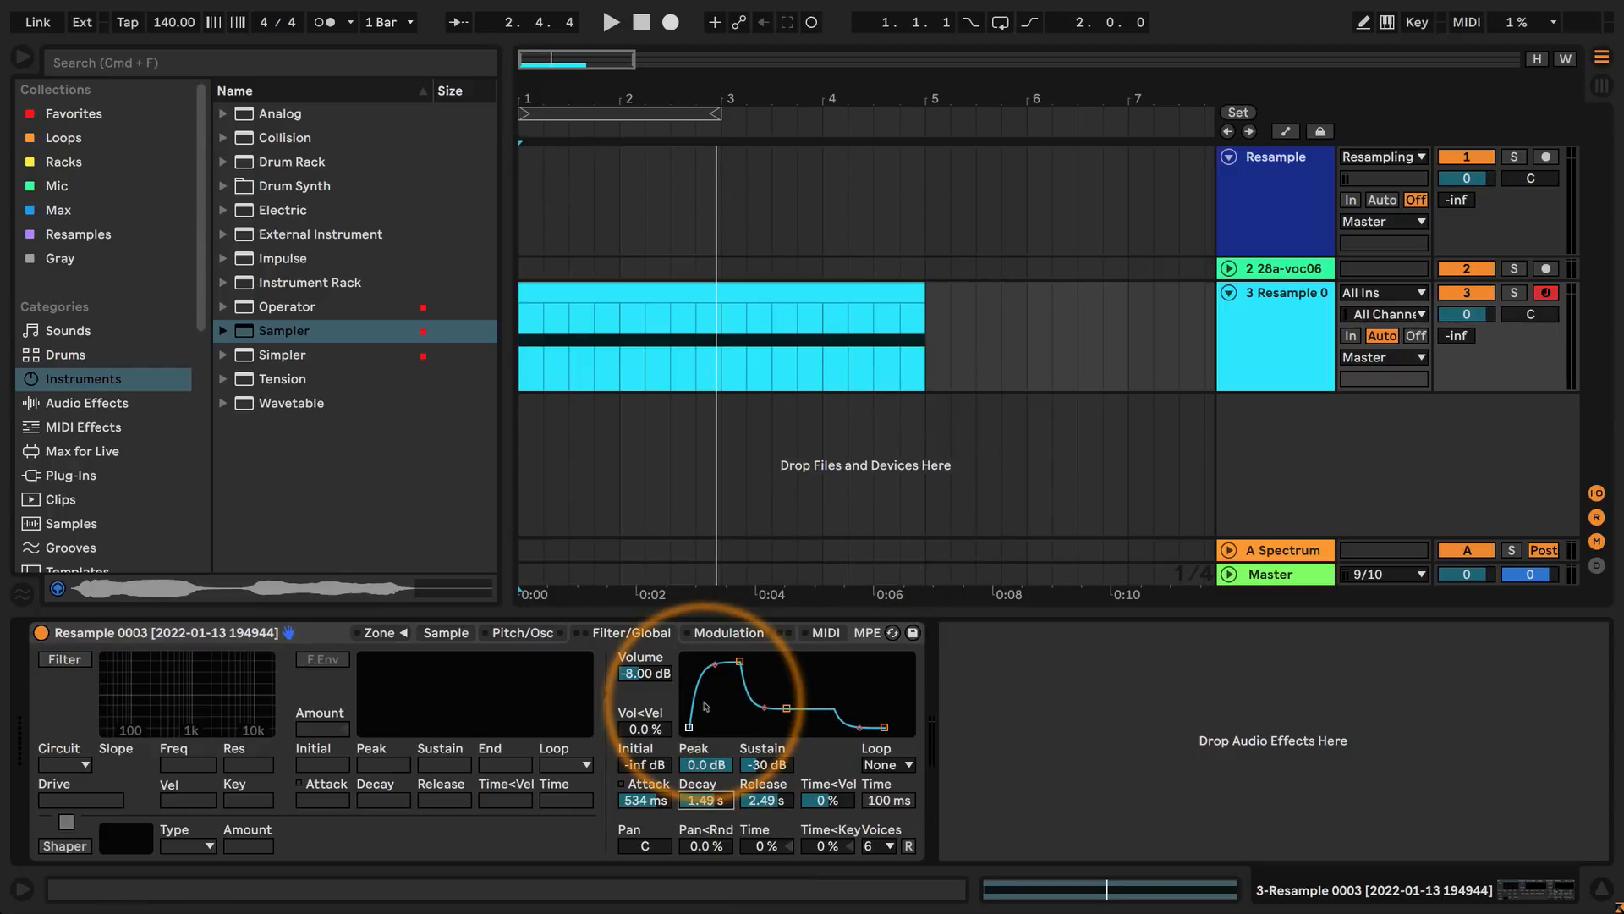
pyautogui.press('space')
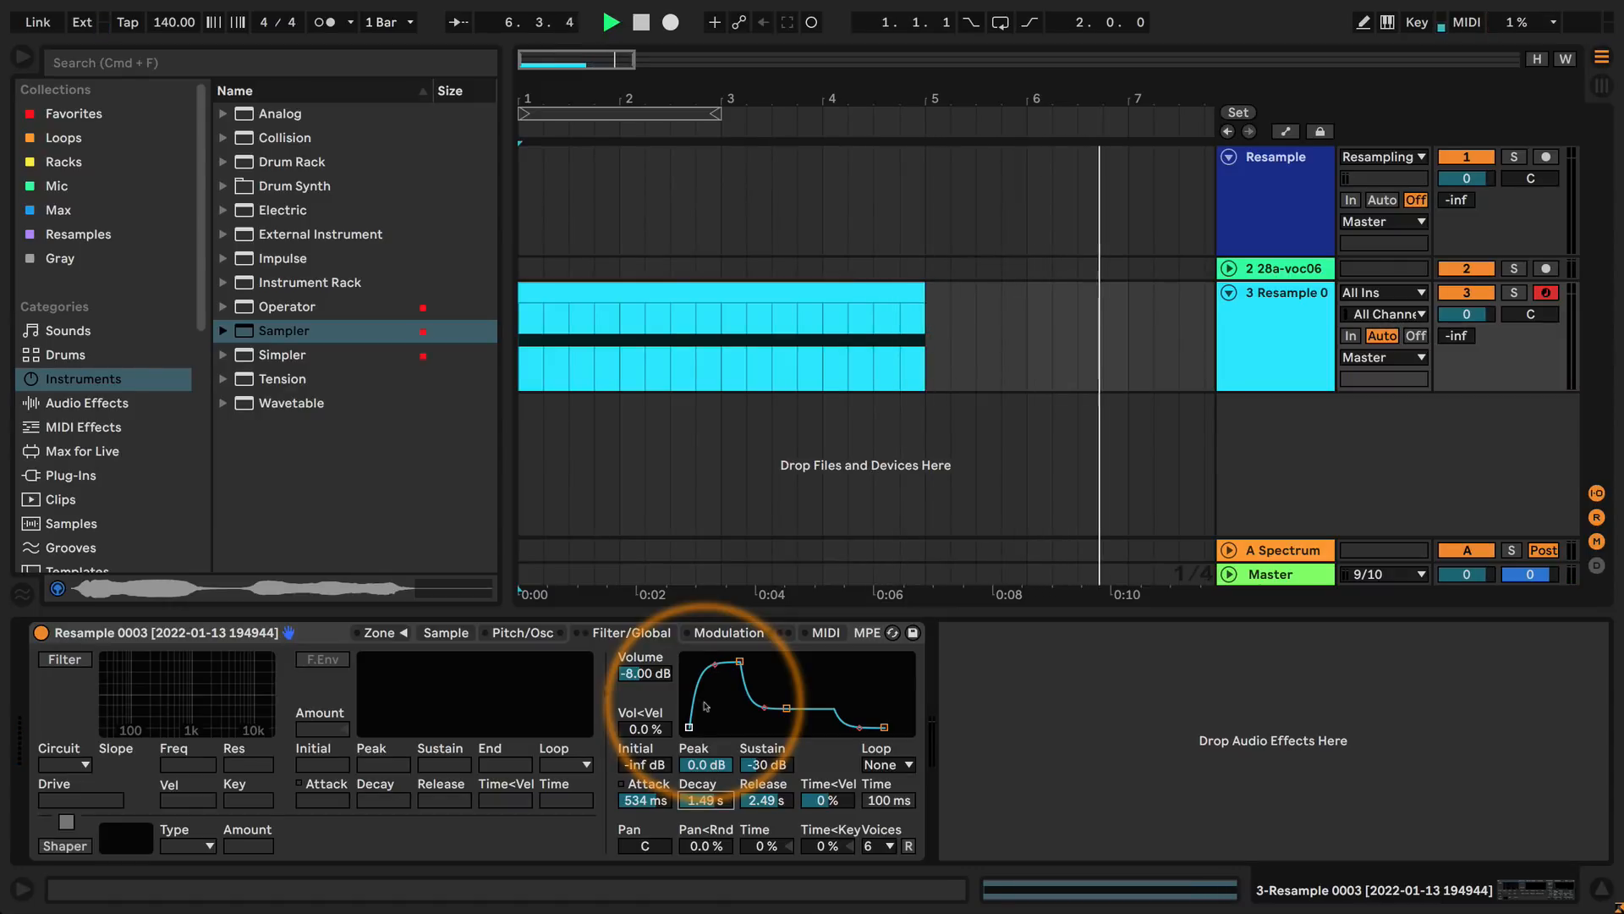
pyautogui.press('space')
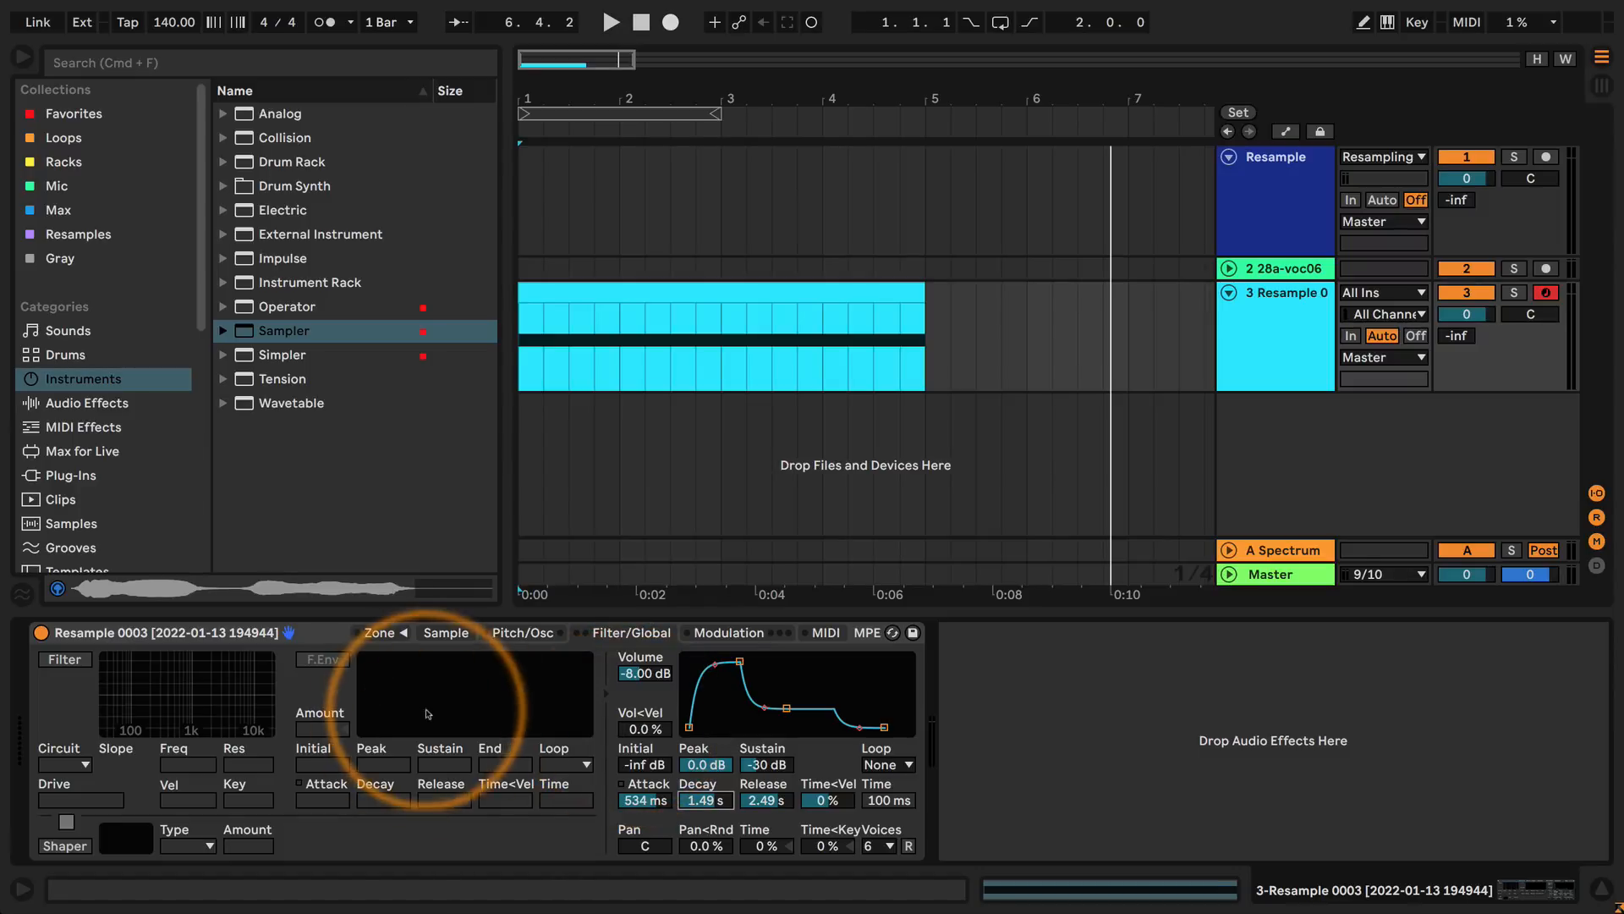
# Enable the filter and reshape the volume envelope to 0 ms attack, about 183 ms decay and -inf dB sustain.
pyautogui.moveTo(741, 661); pyautogui.dragTo(689, 662)
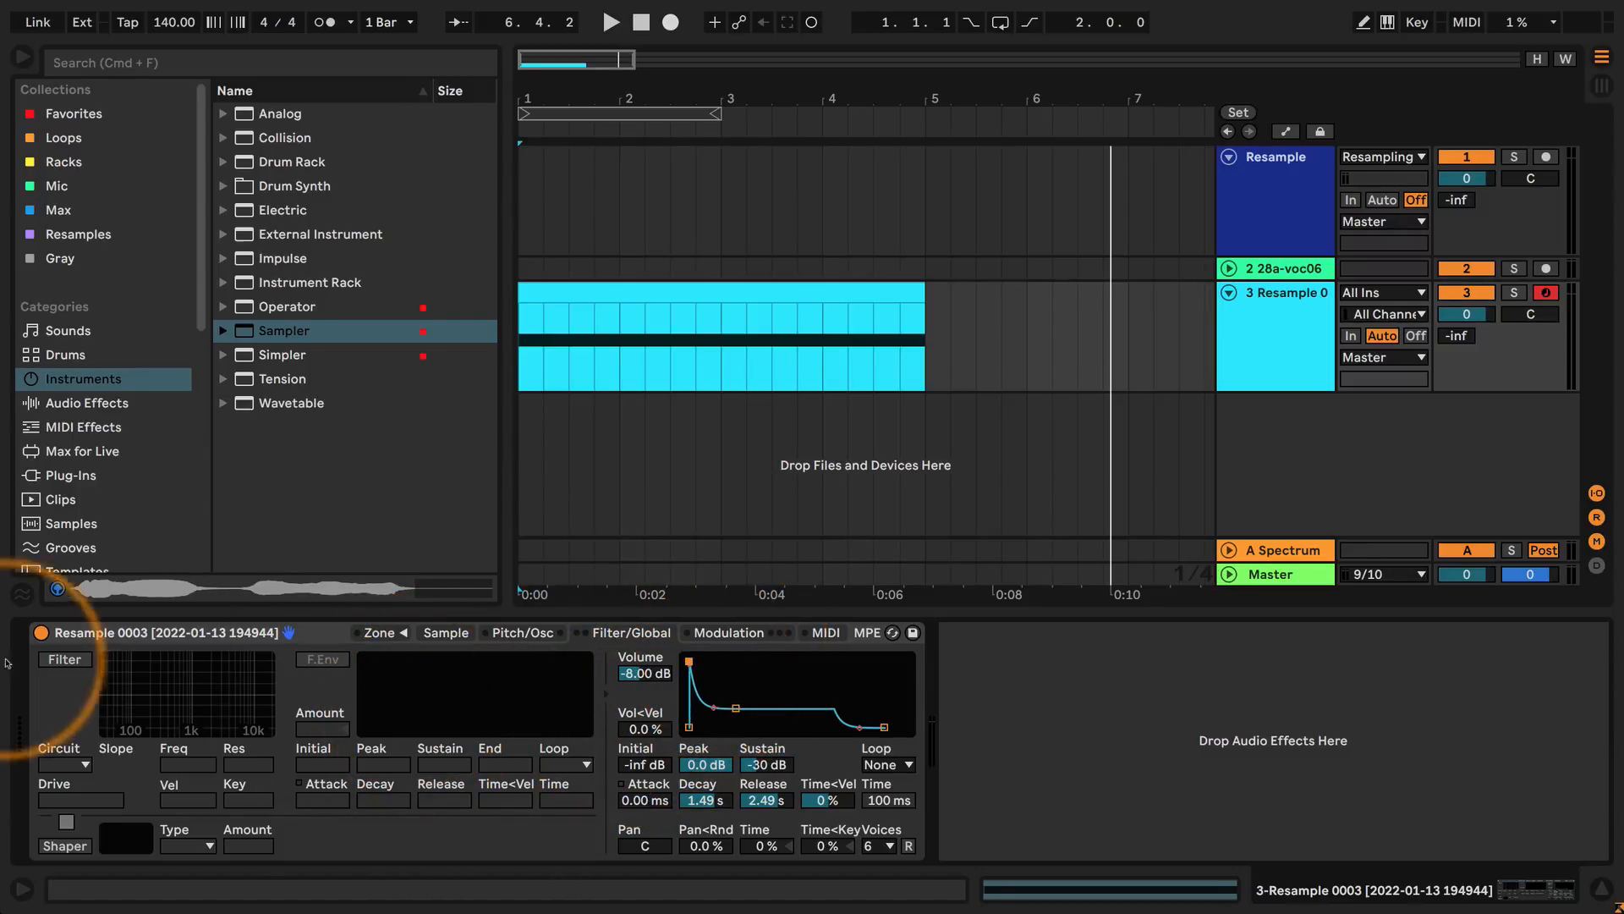
pyautogui.click(64, 659)
pyautogui.moveTo(741, 713)
pyautogui.mouseDown()
pyautogui.moveTo(770, 719)
pyautogui.moveTo(723, 728)
pyautogui.mouseUp()
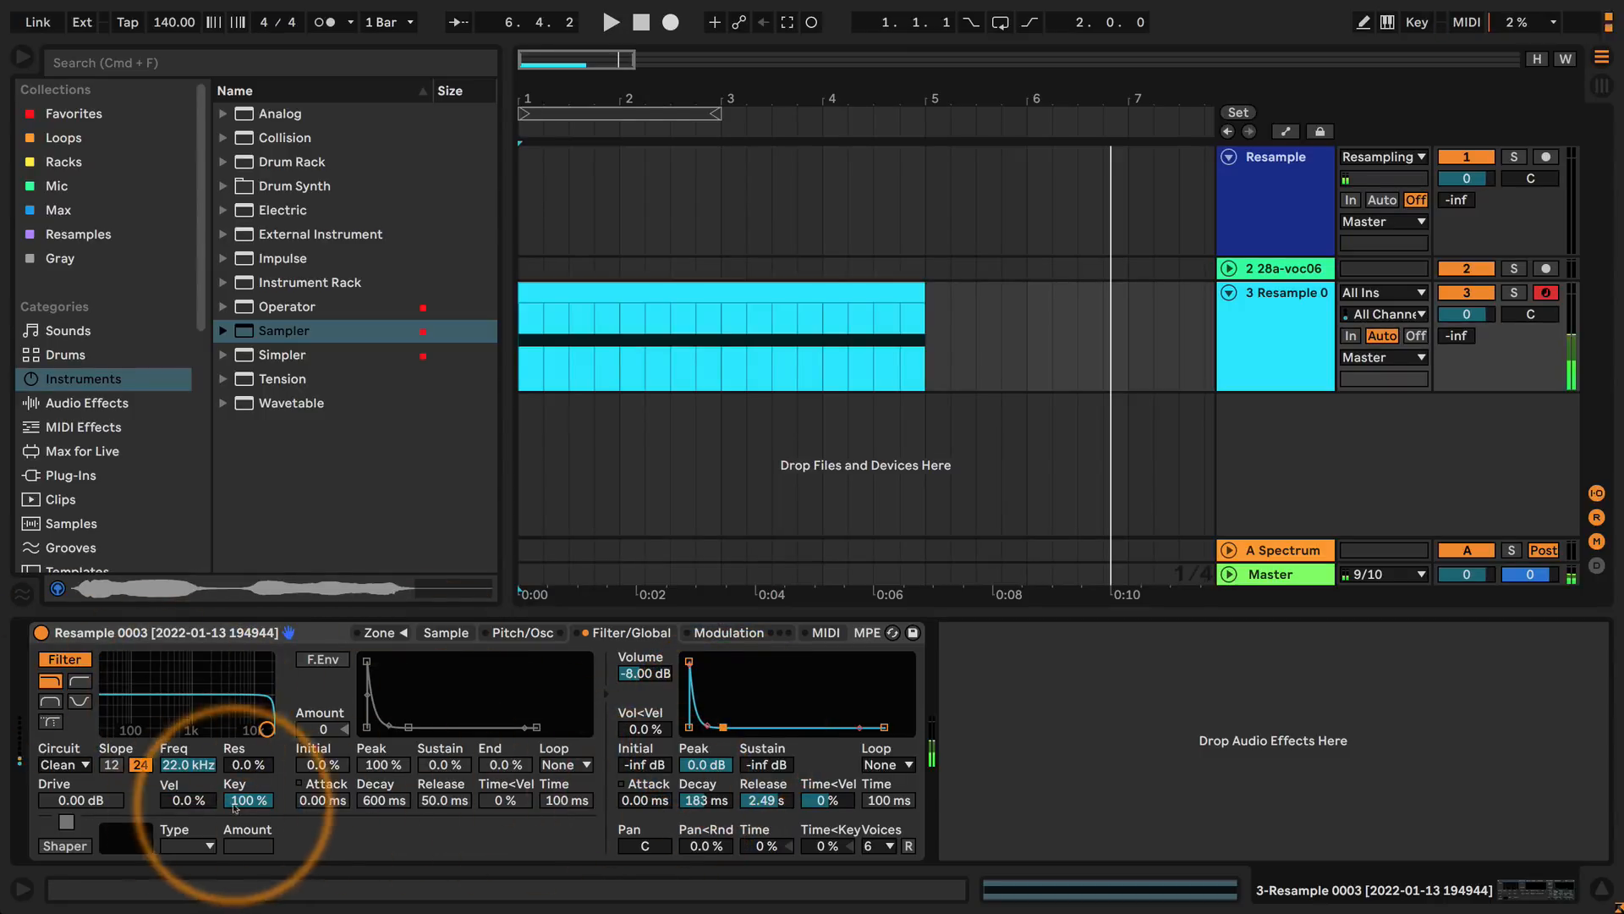
# Set the filter's key tracking to 0%, and shorten the volume envelope's release to about 5.12 ms and decay to about 73.5 ms.
pyautogui.moveTo(251, 798); pyautogui.dragTo(251, 884)
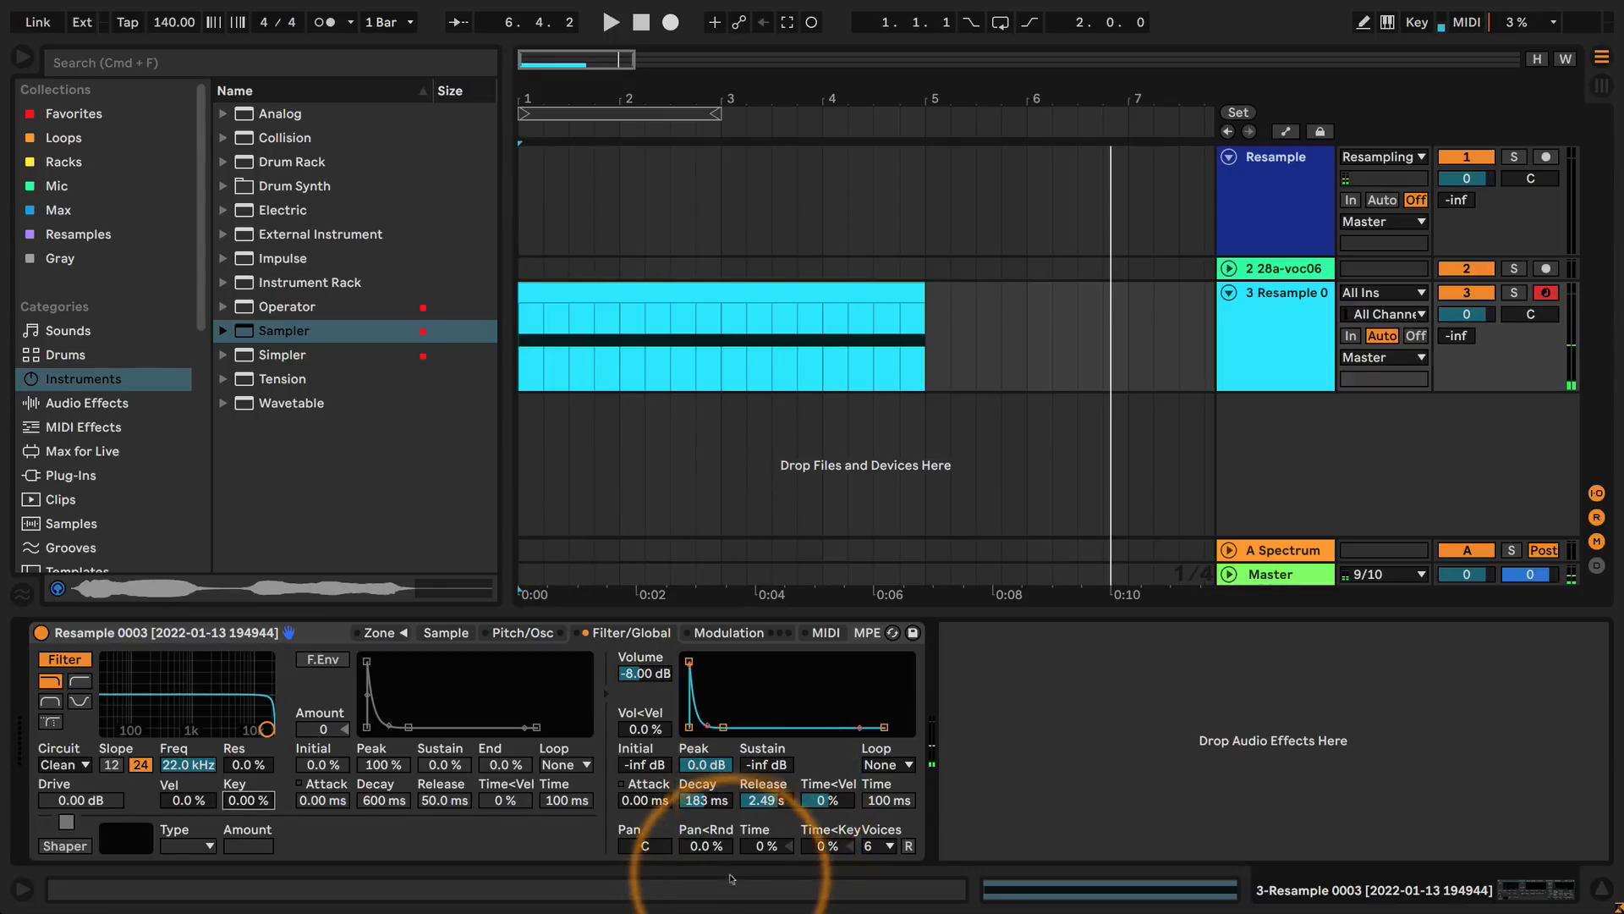
pyautogui.moveTo(768, 796); pyautogui.dragTo(769, 815)
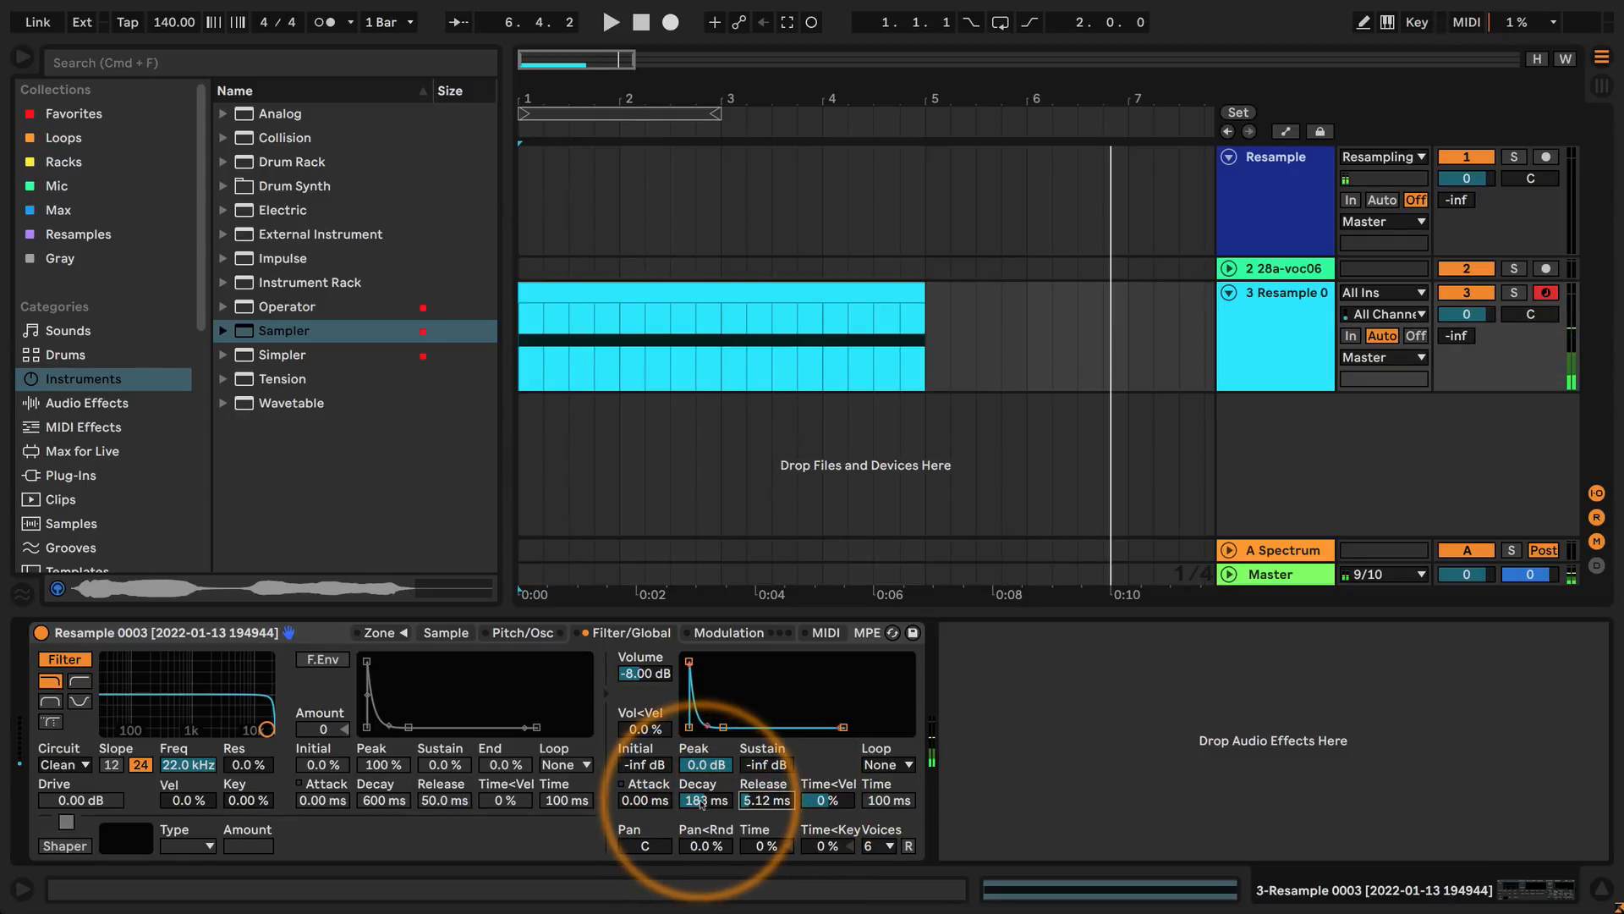
pyautogui.moveTo(700, 802); pyautogui.dragTo(701, 809)
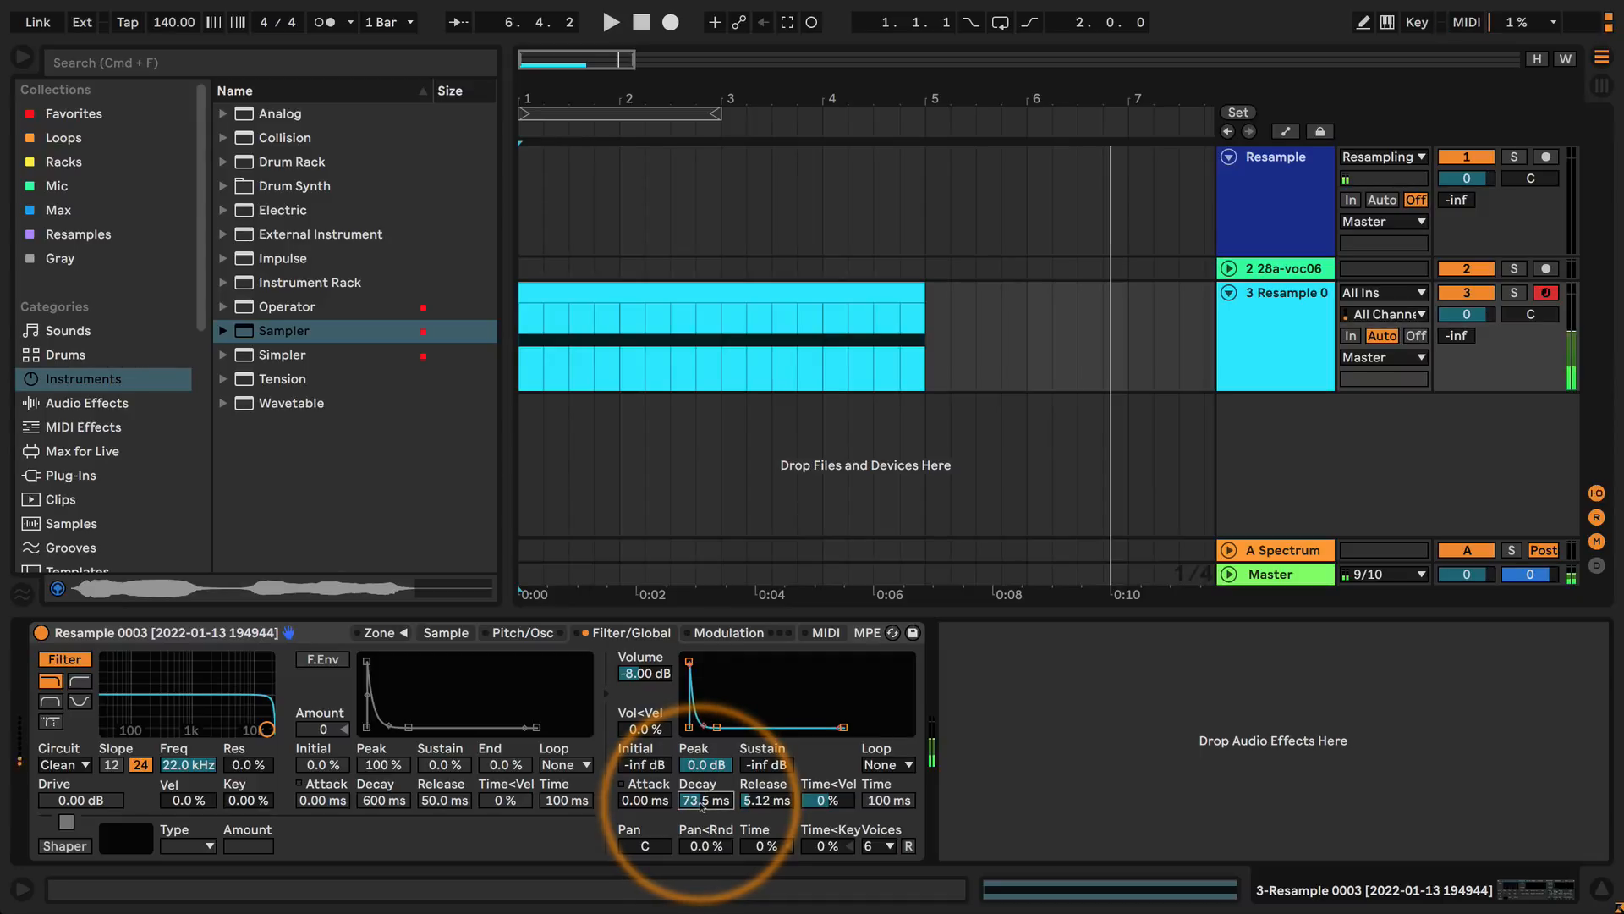
# Enable the filter envelope with an amount of 72 and about 113 ms decay, and raise the filter's resonance to about 83%.
pyautogui.click(321, 660)
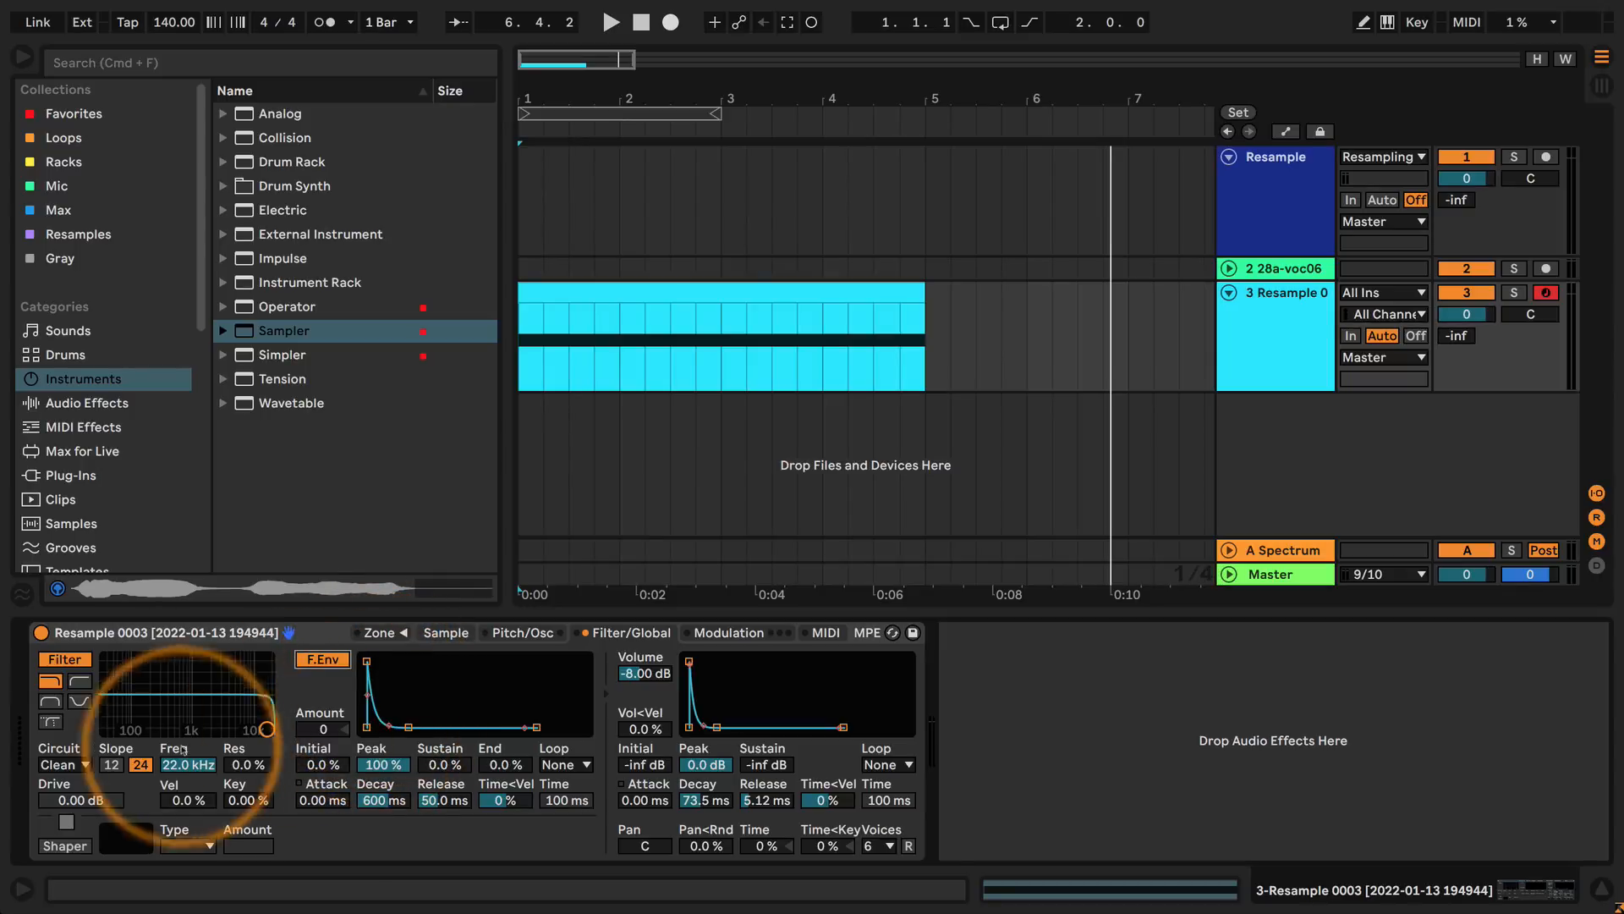
pyautogui.moveTo(267, 729)
pyautogui.mouseDown()
pyautogui.moveTo(155, 729)
pyautogui.moveTo(267, 729)
pyautogui.mouseUp()
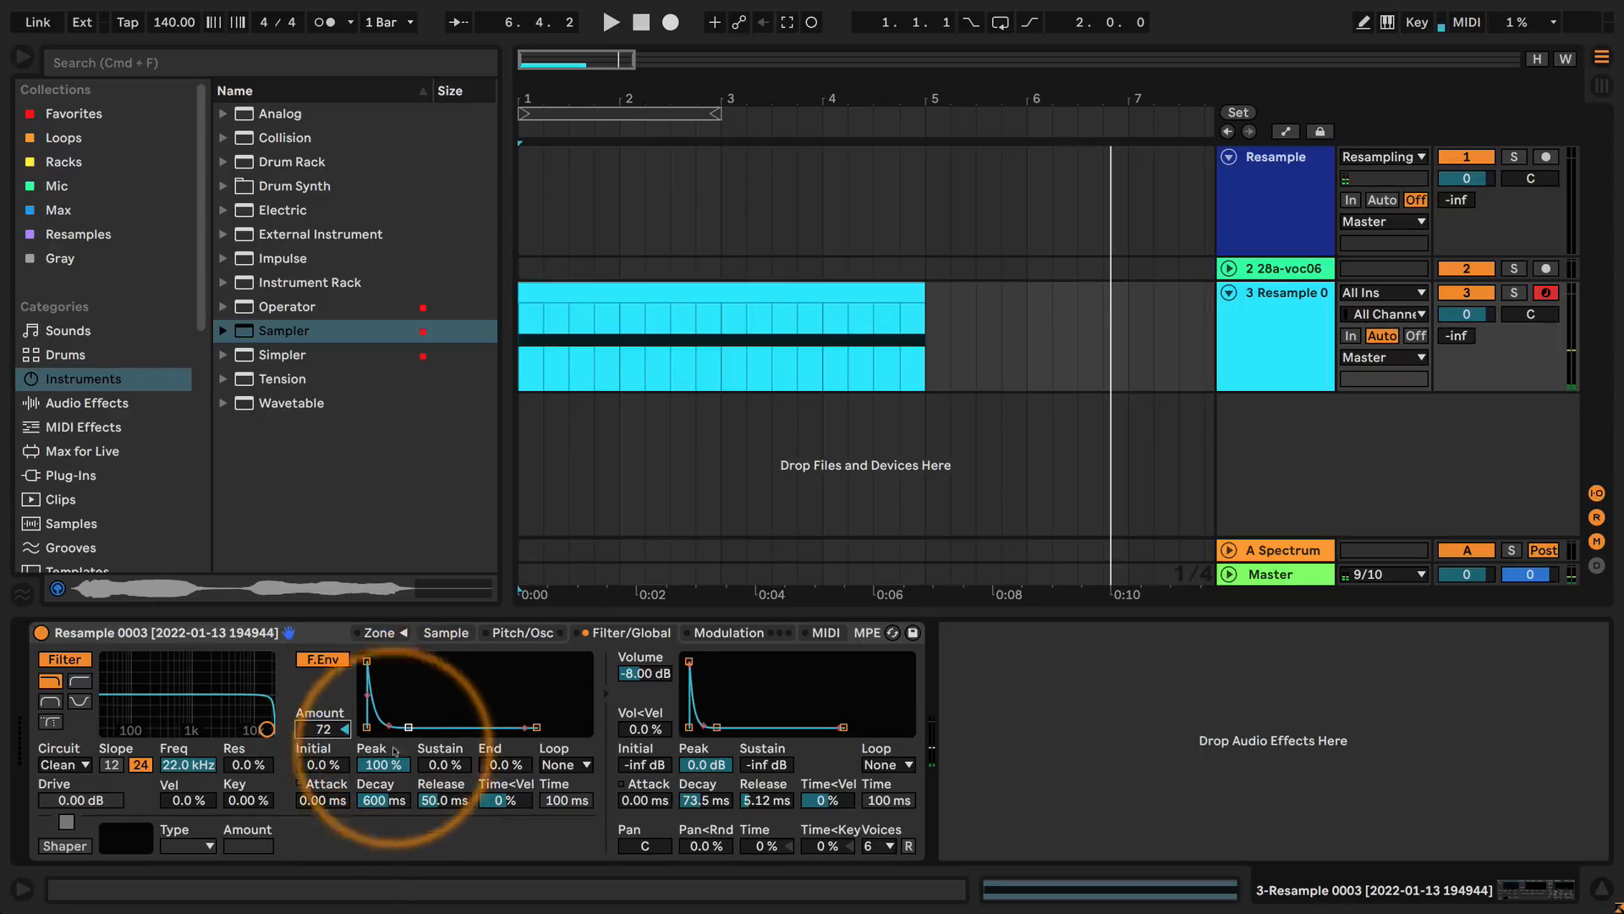
pyautogui.moveTo(383, 800); pyautogui.dragTo(383, 838)
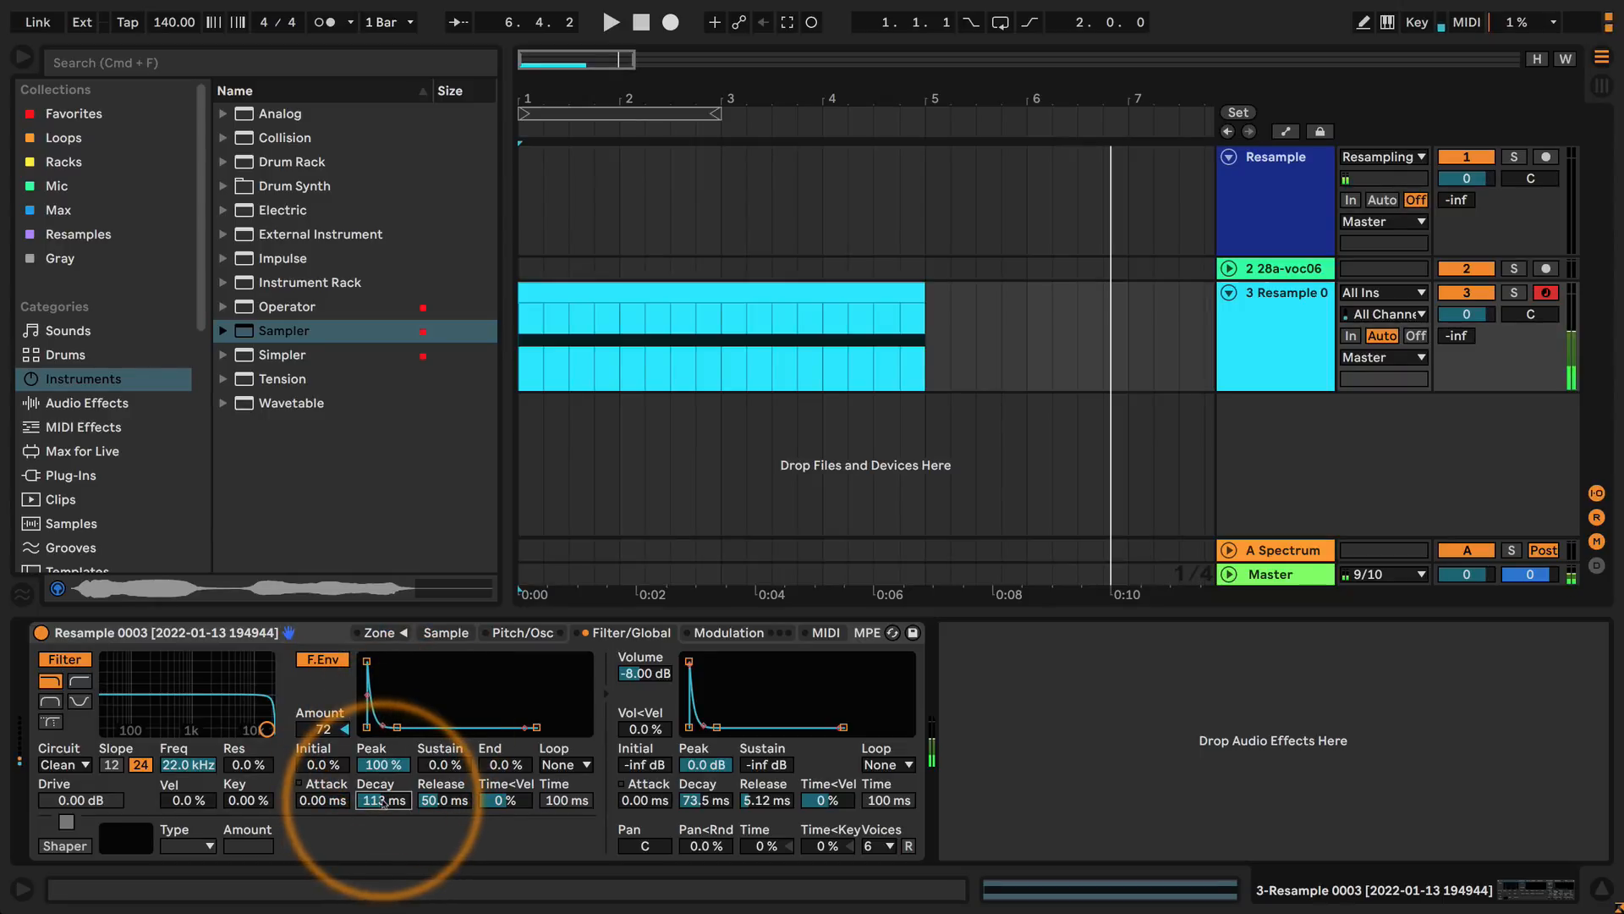
pyautogui.moveTo(239, 766); pyautogui.dragTo(239, 710)
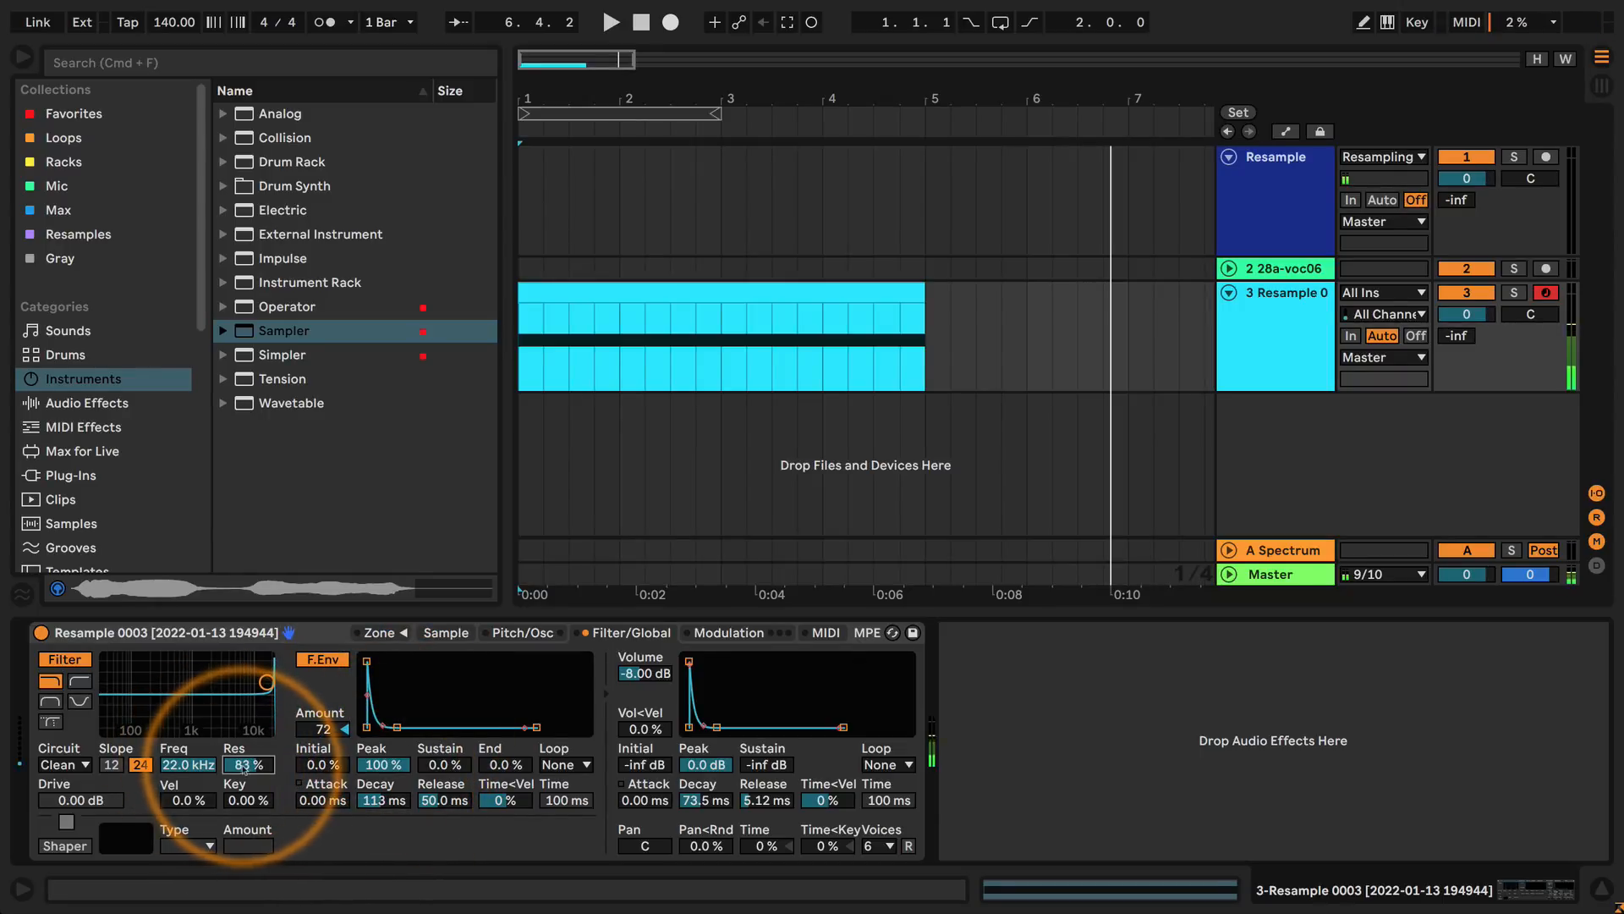
# Lower the filter cutoff to about 351 Hz at 82% resonance, and shorten the filter envelope to about 31.1 ms decay and 1.00 ms release.
pyautogui.moveTo(187, 765); pyautogui.dragTo(188, 851)
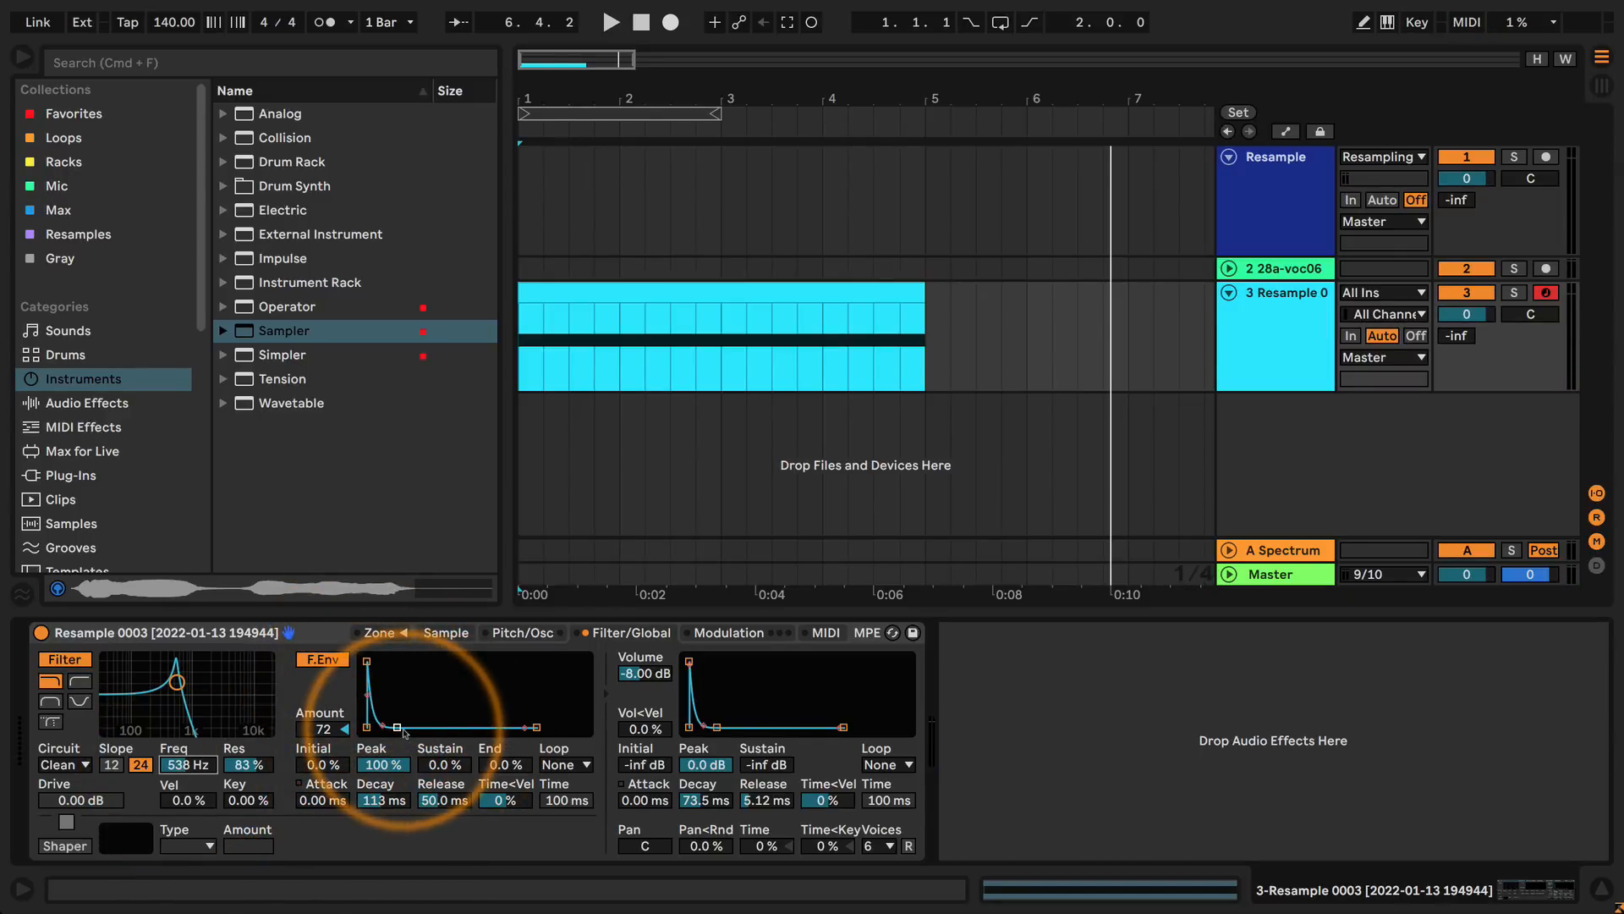
pyautogui.moveTo(188, 764)
pyautogui.mouseDown()
pyautogui.moveTo(188, 740)
pyautogui.moveTo(188, 774)
pyautogui.mouseUp()
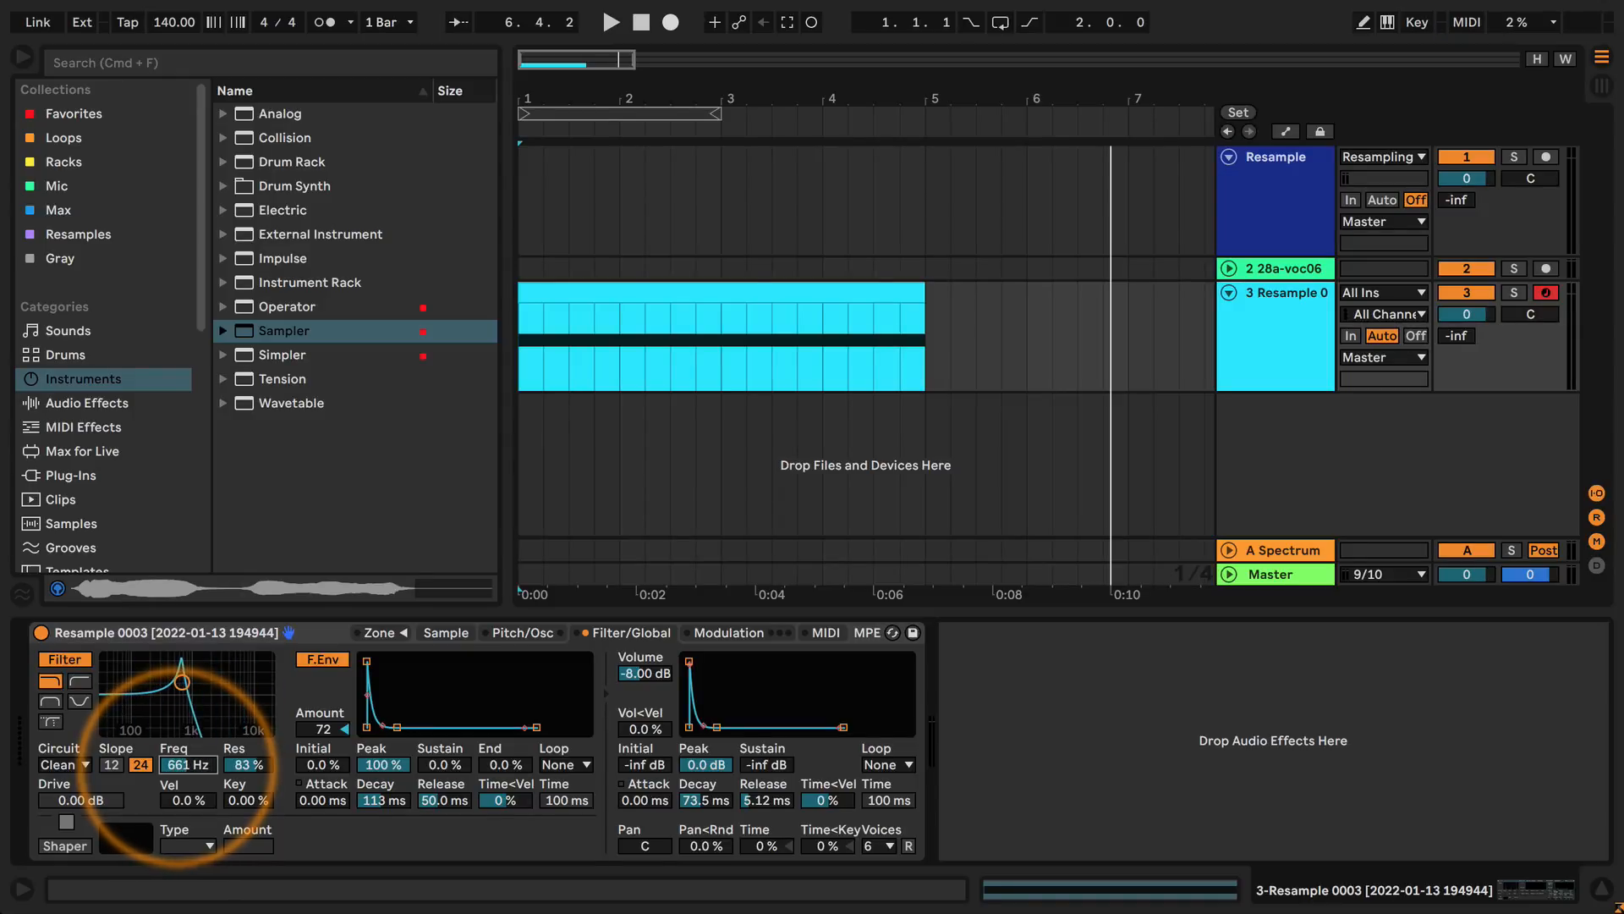
pyautogui.moveTo(179, 764); pyautogui.dragTo(180, 767)
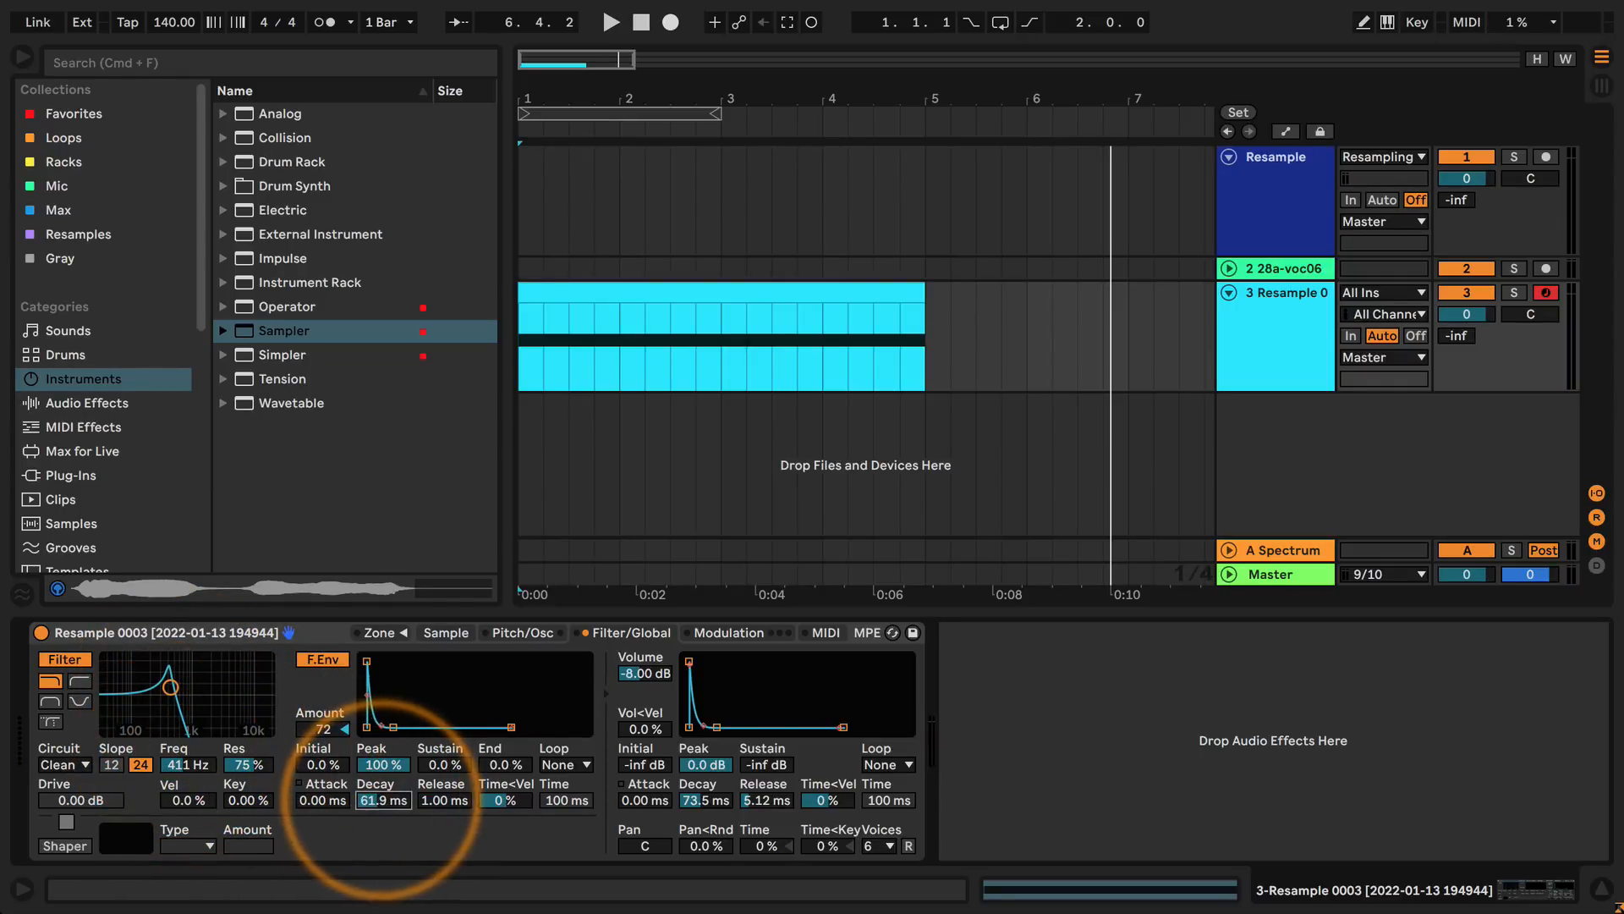
pyautogui.moveTo(170, 687)
pyautogui.mouseDown()
pyautogui.moveTo(86, 687)
pyautogui.moveTo(232, 682)
pyautogui.moveTo(167, 684)
pyautogui.mouseUp()
# Set the volume envelope's decay to about 345 ms and release to about 52.1 ms, and raise the volume to about -1.69 dB.
pyautogui.moveTo(705, 801); pyautogui.dragTo(704, 753)
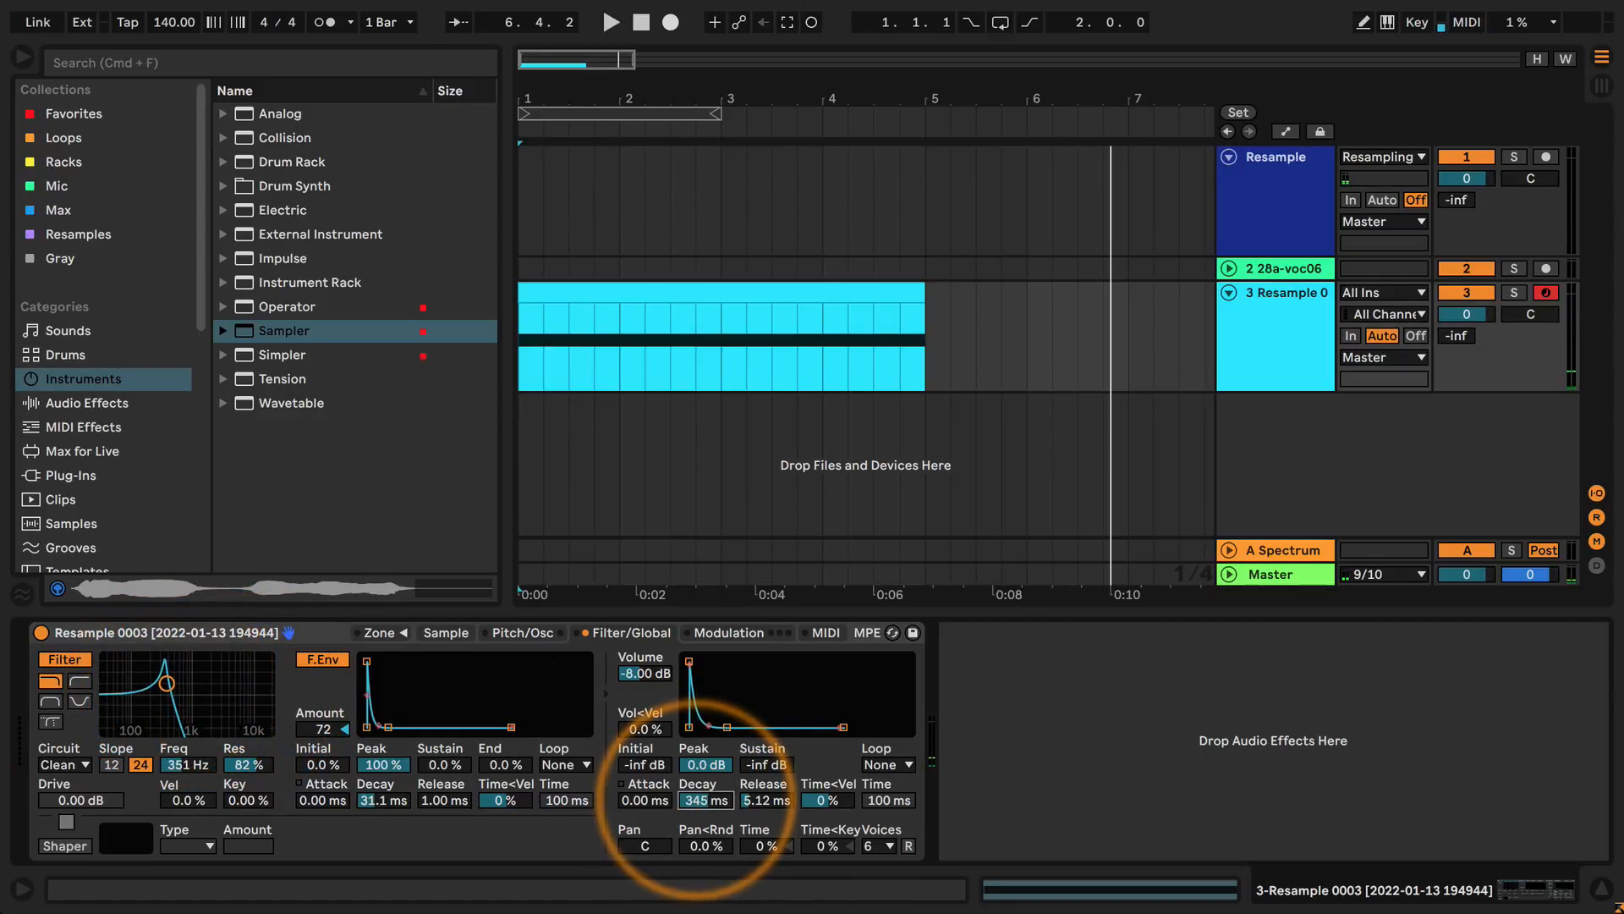
pyautogui.click(766, 800)
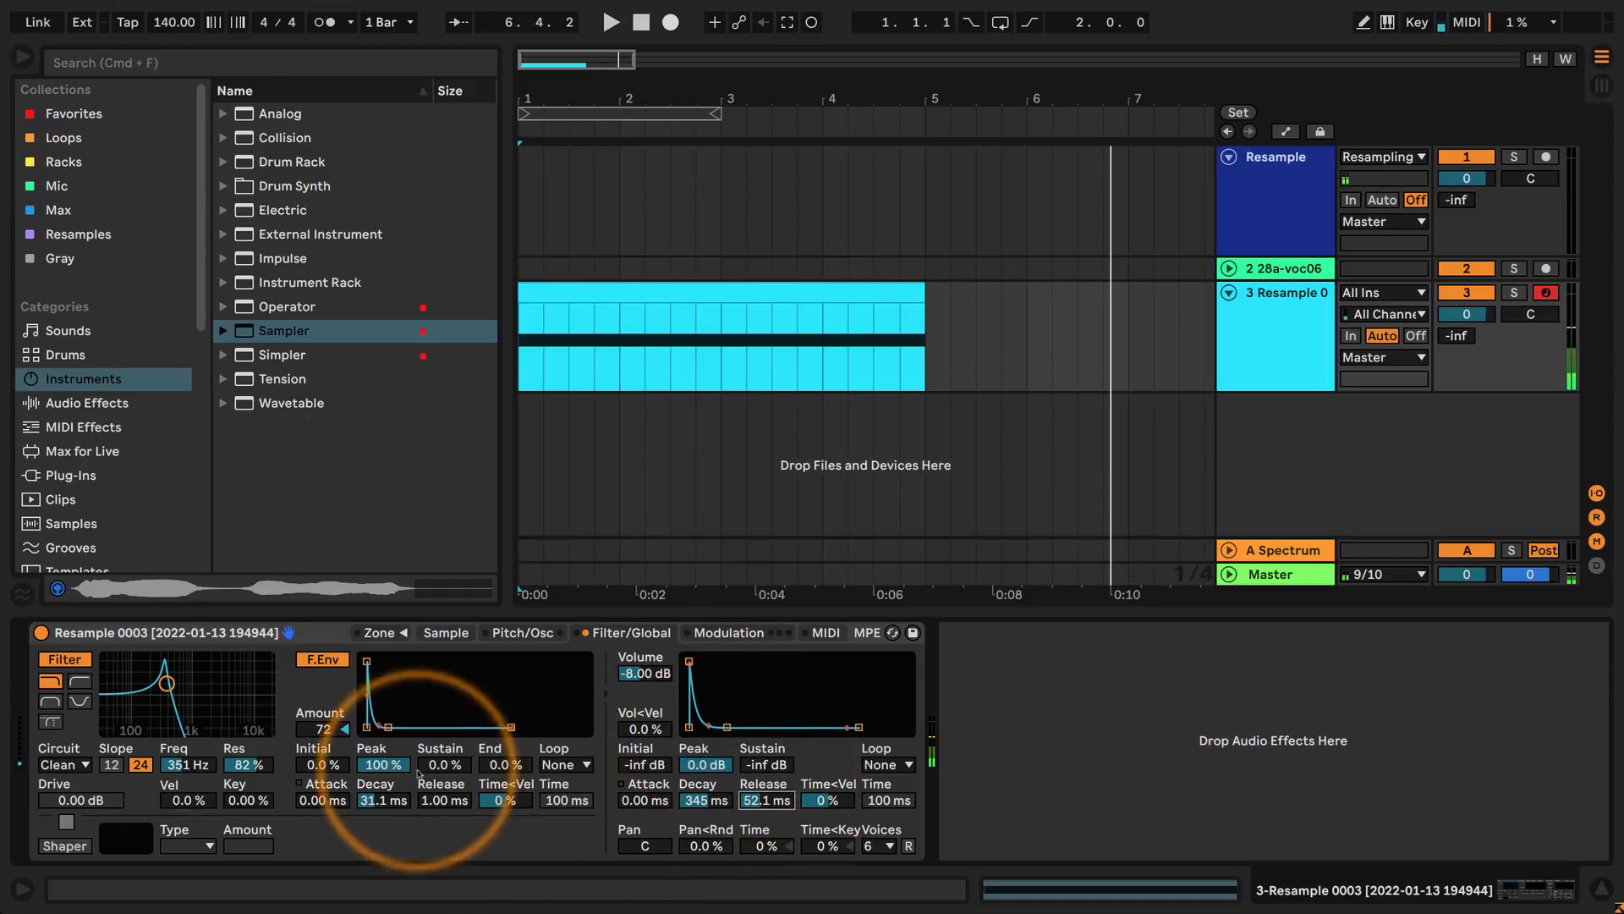
pyautogui.moveTo(167, 683); pyautogui.dragTo(203, 682)
pyautogui.moveTo(643, 674); pyautogui.dragTo(639, 669)
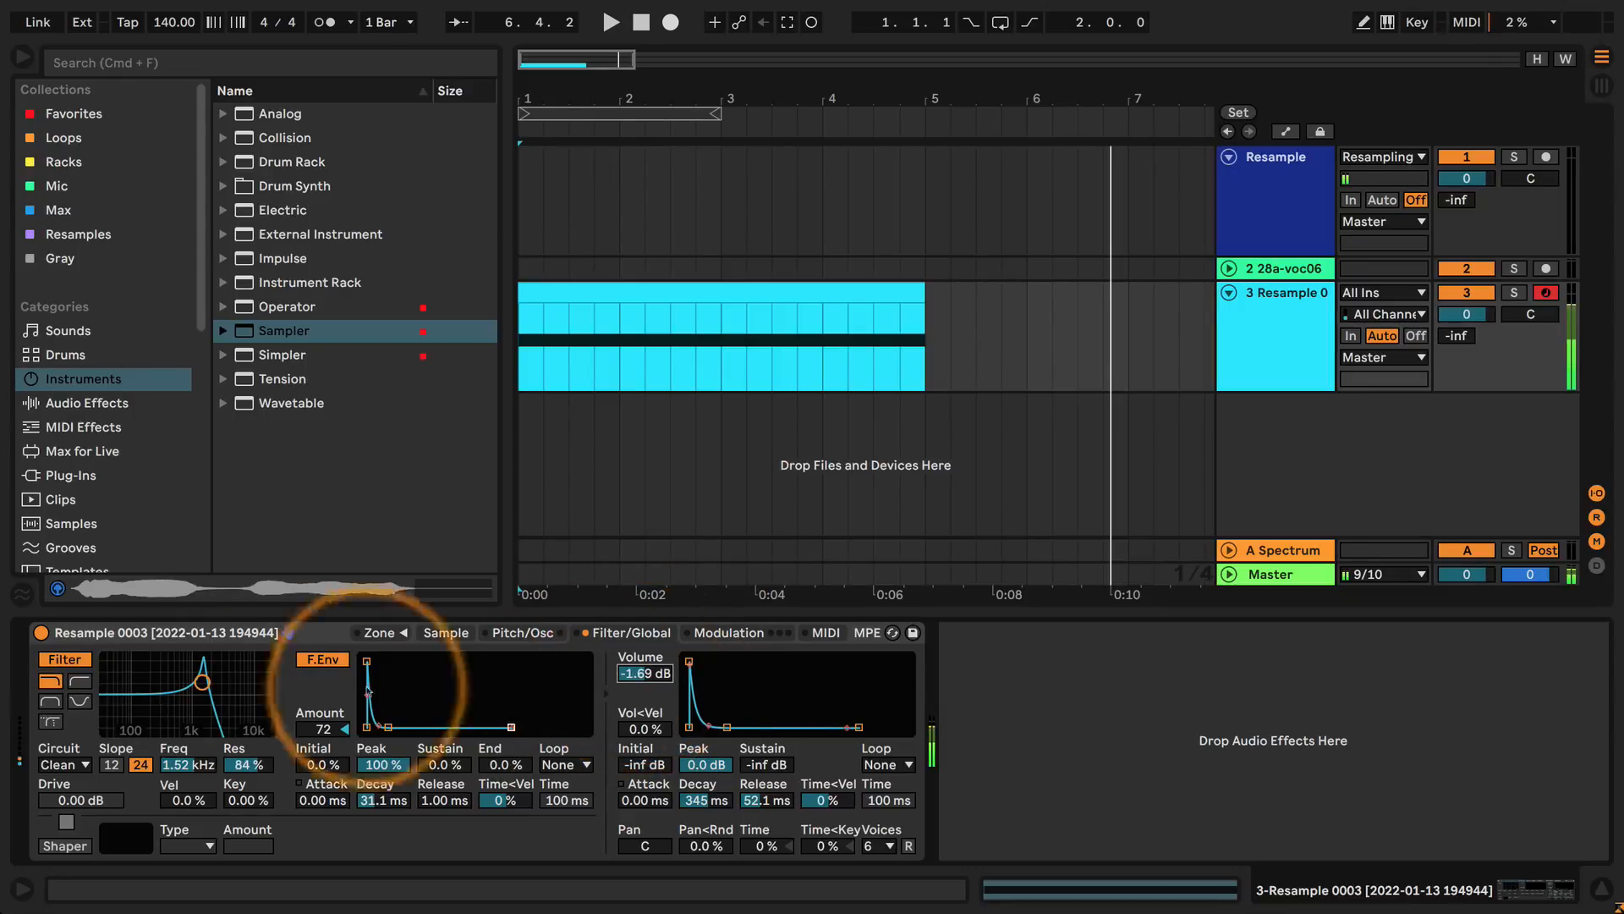
# Enable the Soft shaper with an amount of 100, and lower the filter cutoff to about 56.2 Hz at 82% resonance.
pyautogui.moveTo(202, 682); pyautogui.dragTo(139, 684)
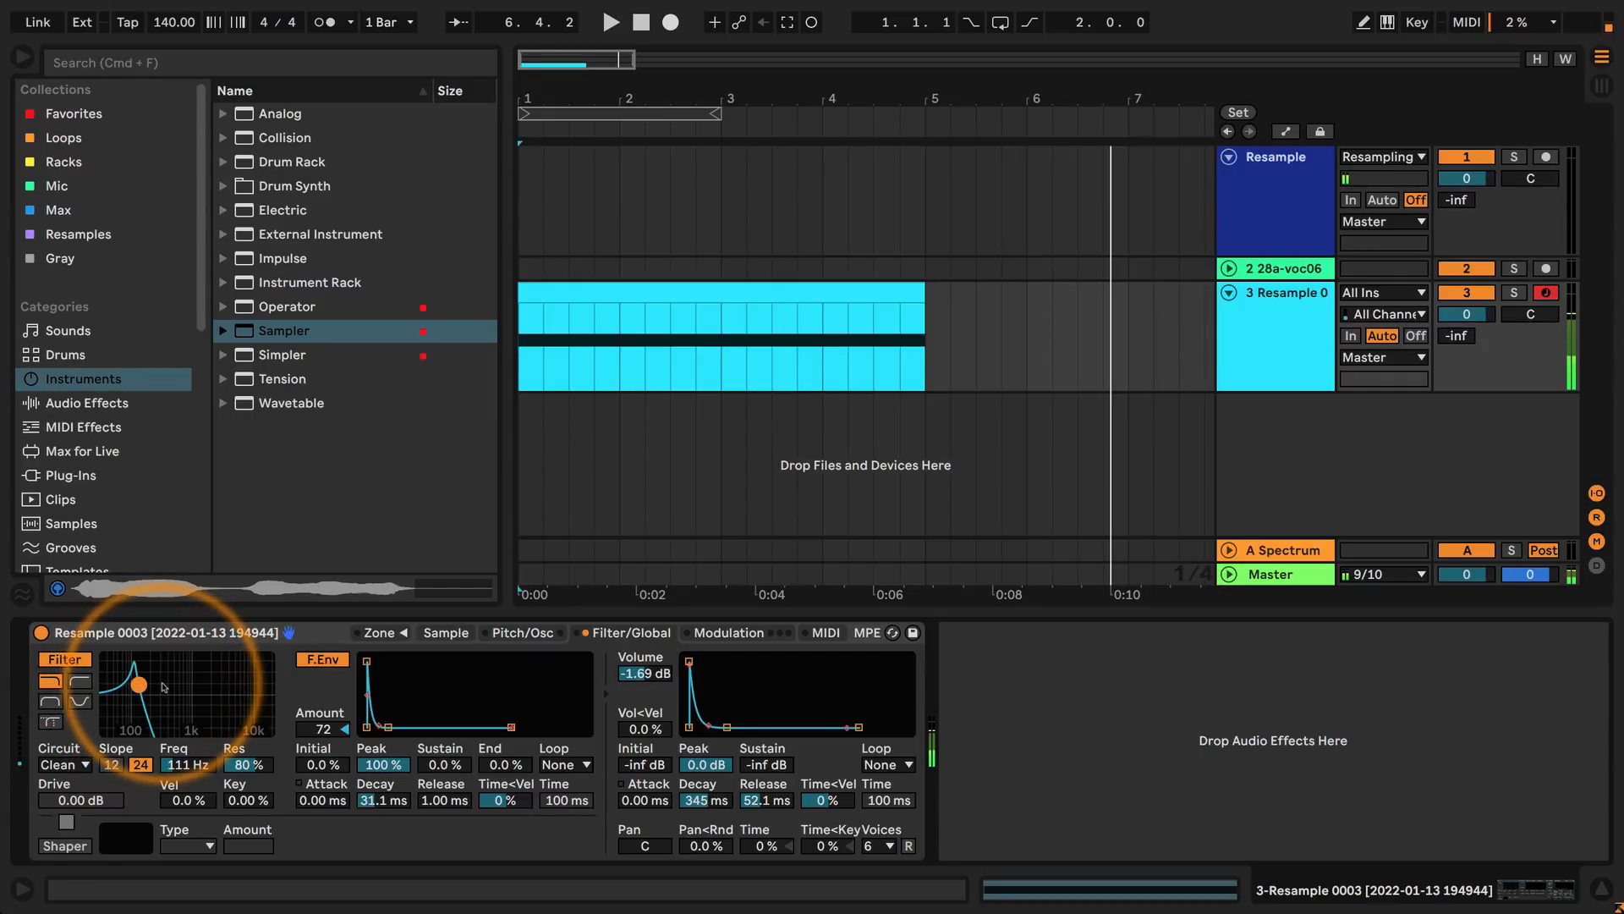
pyautogui.click(65, 845)
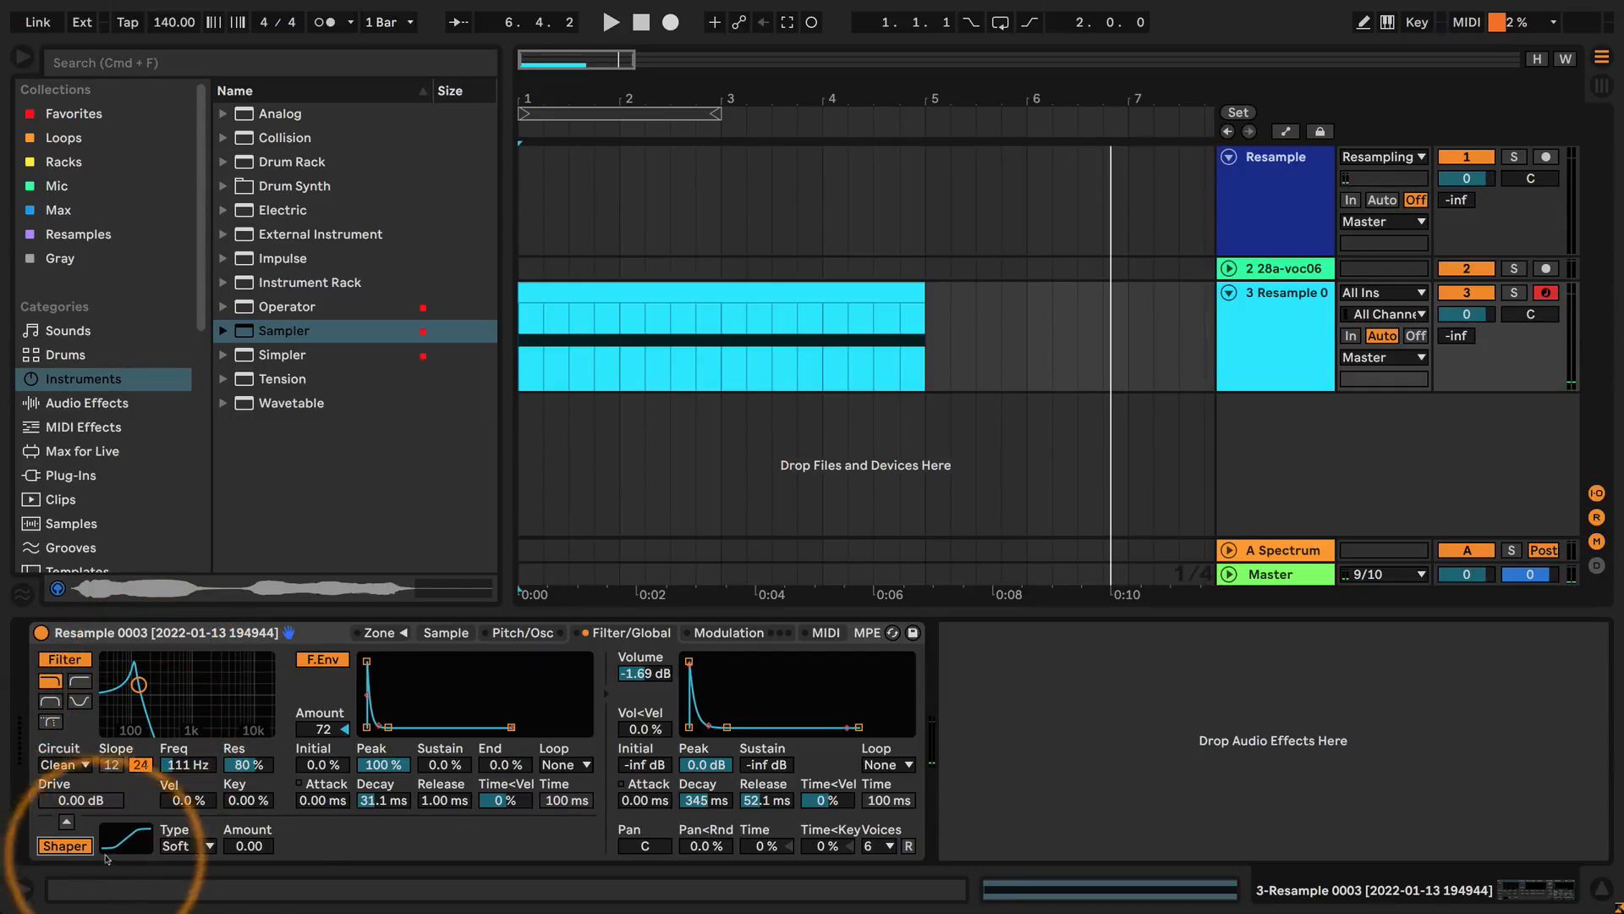
pyautogui.click(248, 847)
pyautogui.moveTo(248, 846); pyautogui.dragTo(250, 851)
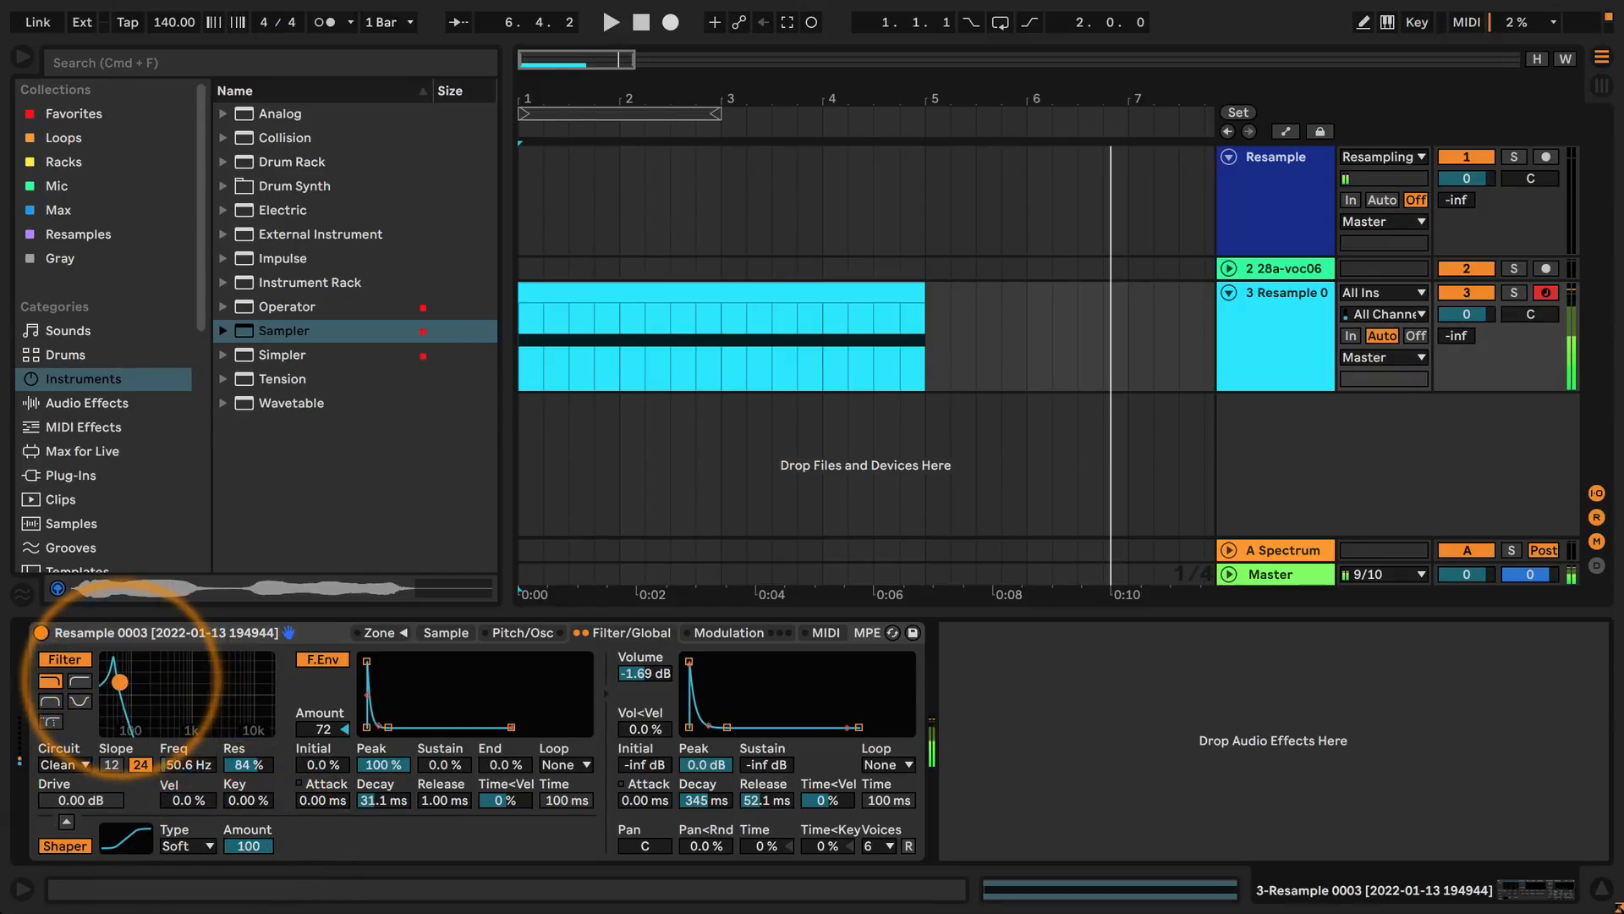
pyautogui.moveTo(139, 685); pyautogui.dragTo(122, 684)
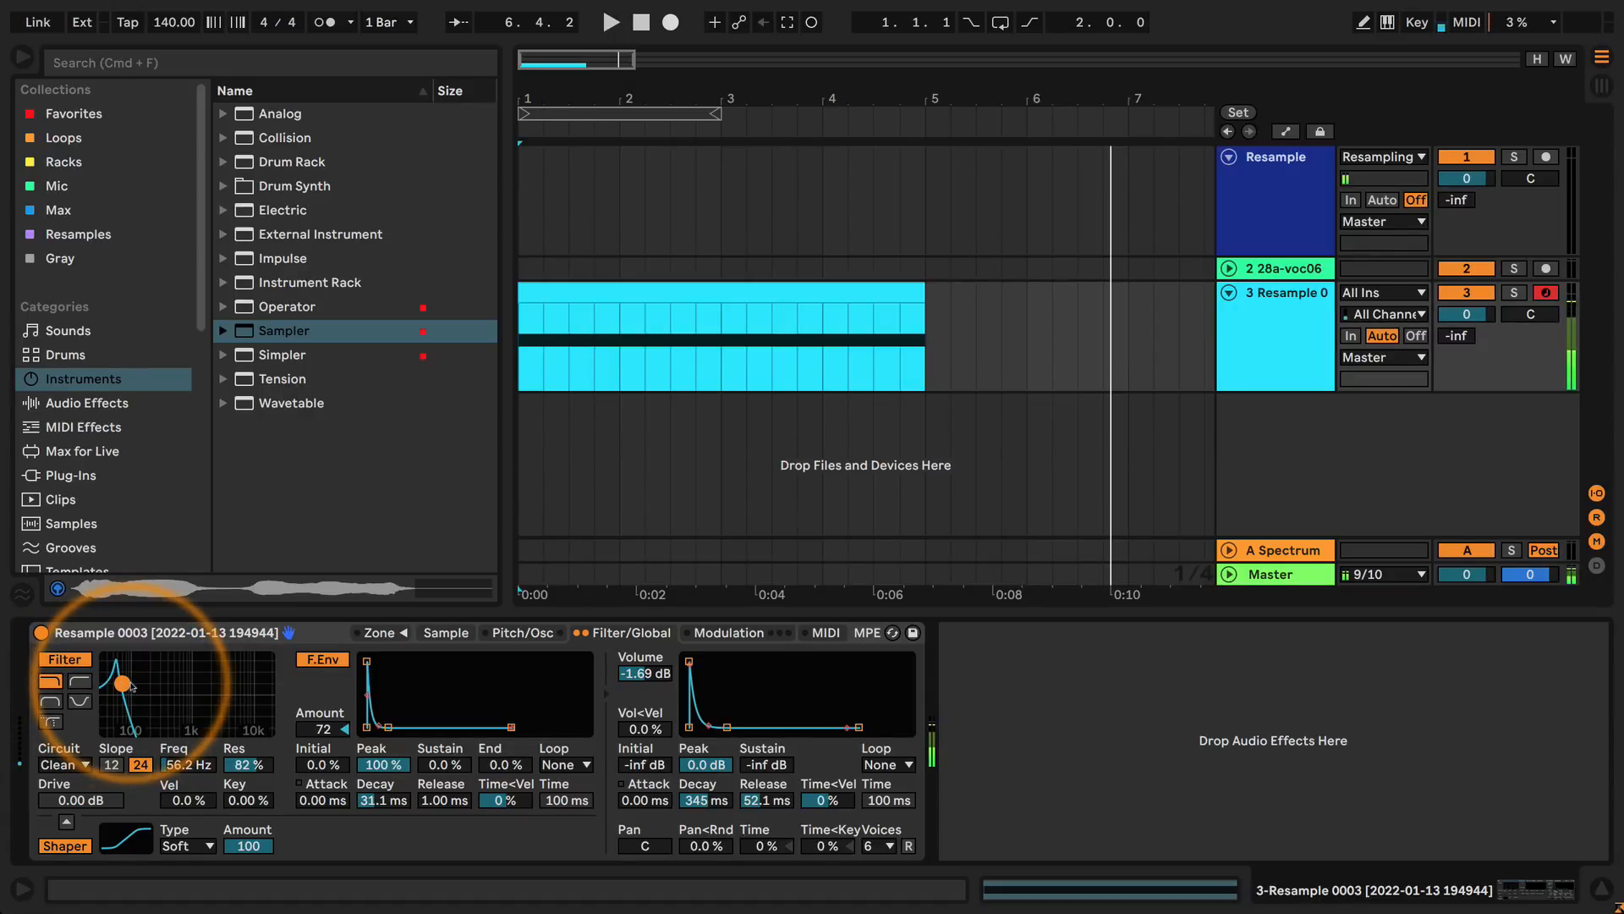
# Disable the shaper, raise the cutoff to about 1.30 kHz at 70% resonance, and set the filter envelope to about 782 ms attack and 2.96 s decay.
pyautogui.click(64, 846)
pyautogui.moveTo(119, 685); pyautogui.dragTo(198, 689)
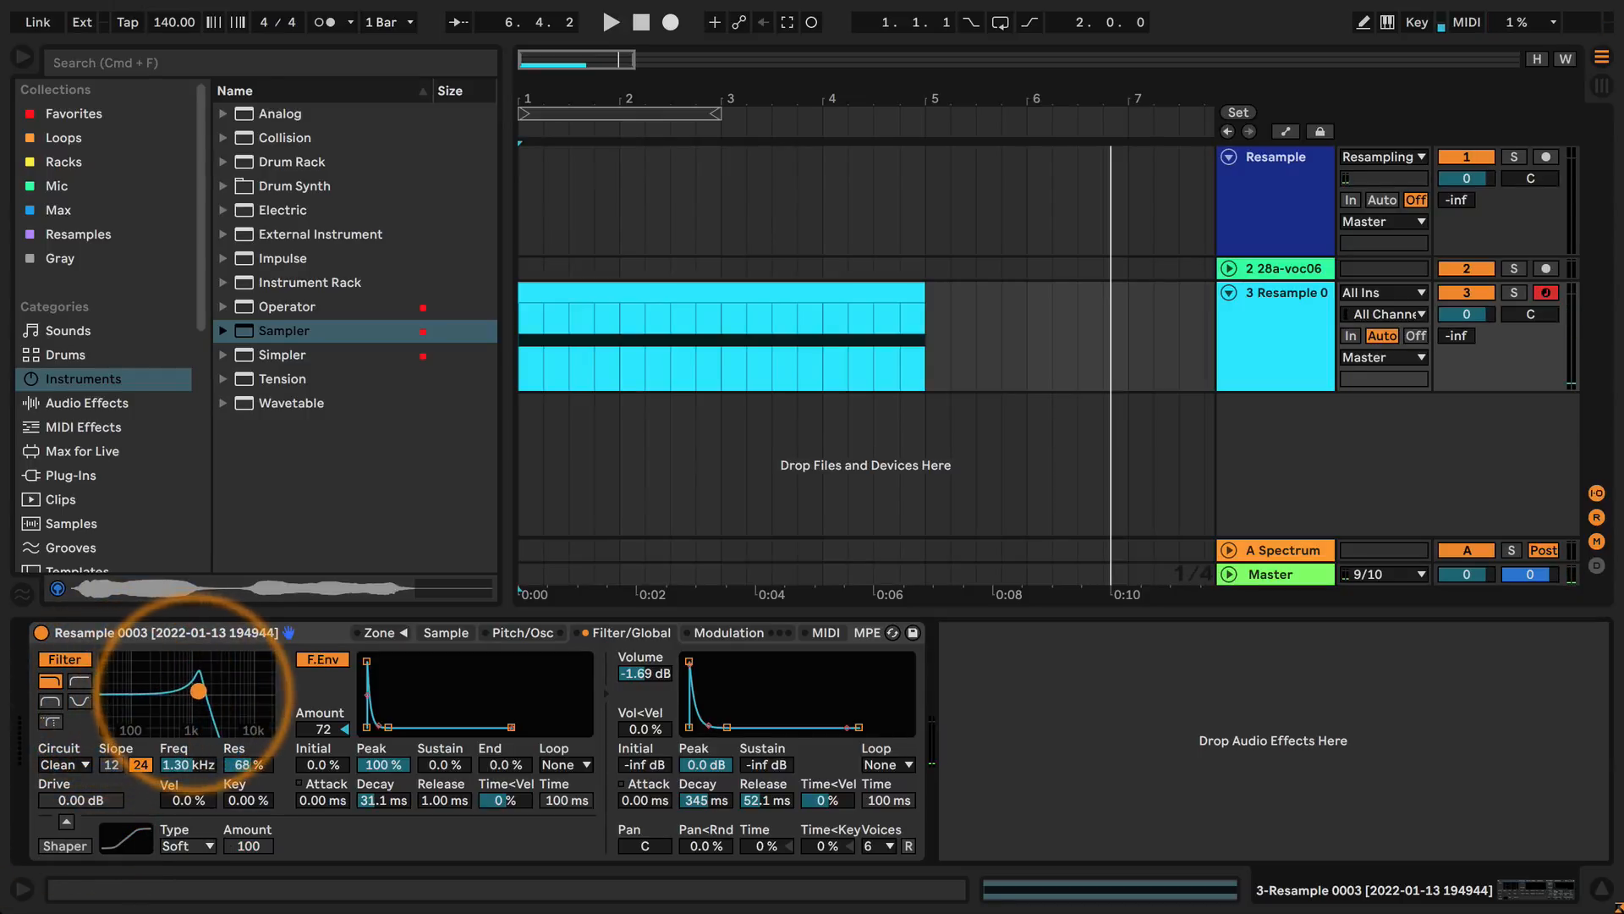
pyautogui.moveTo(324, 802); pyautogui.dragTo(321, 783)
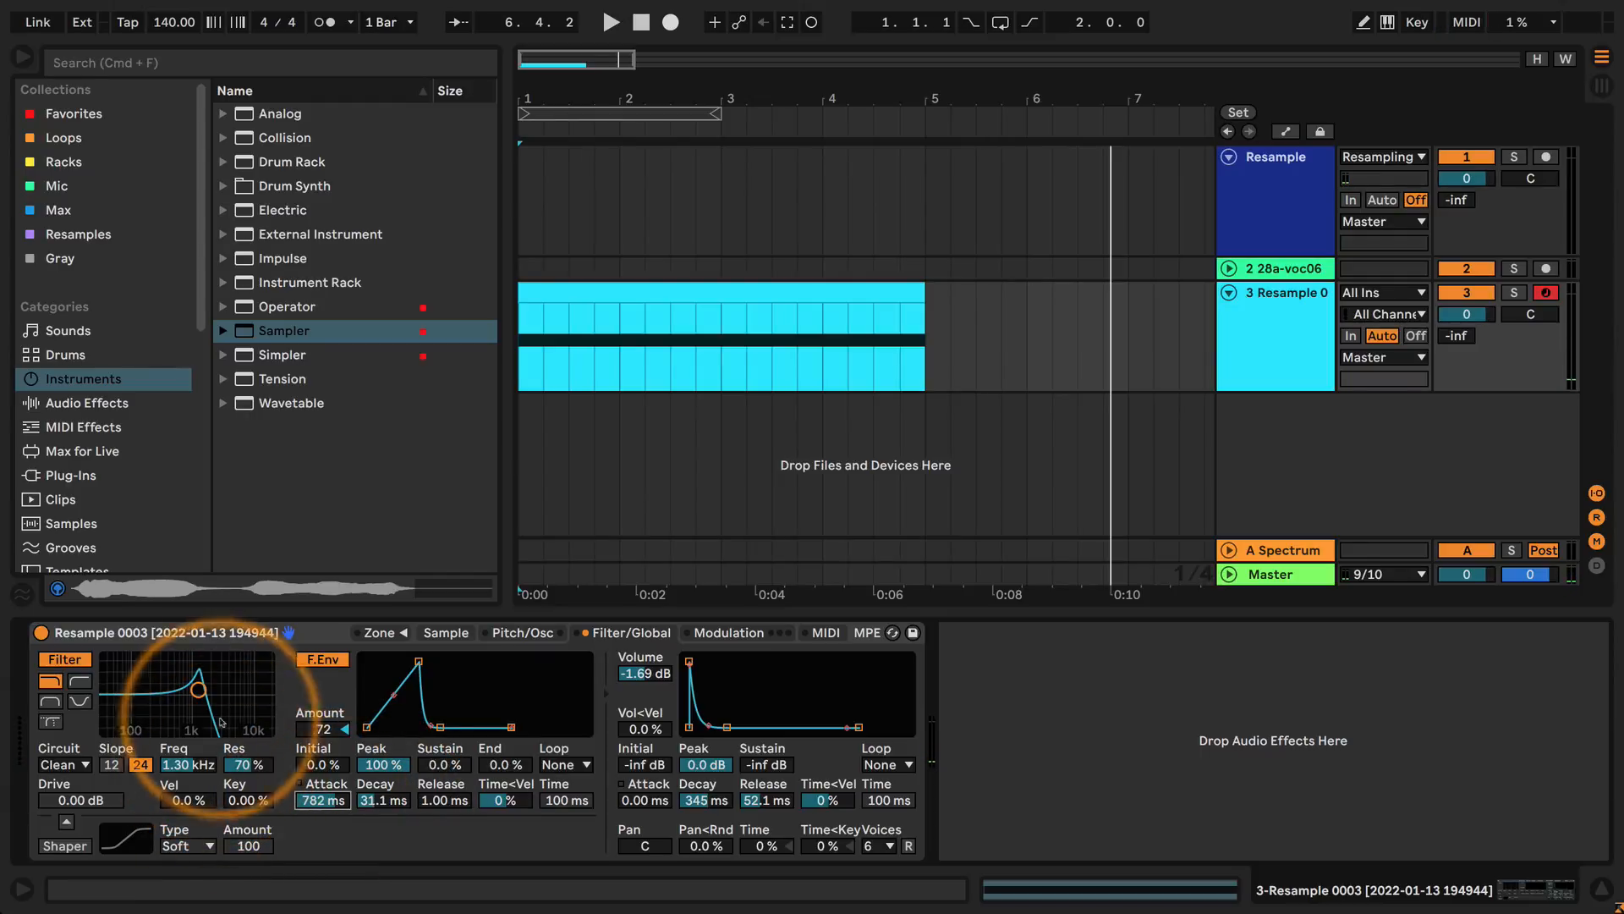
pyautogui.moveTo(383, 801); pyautogui.dragTo(431, 762)
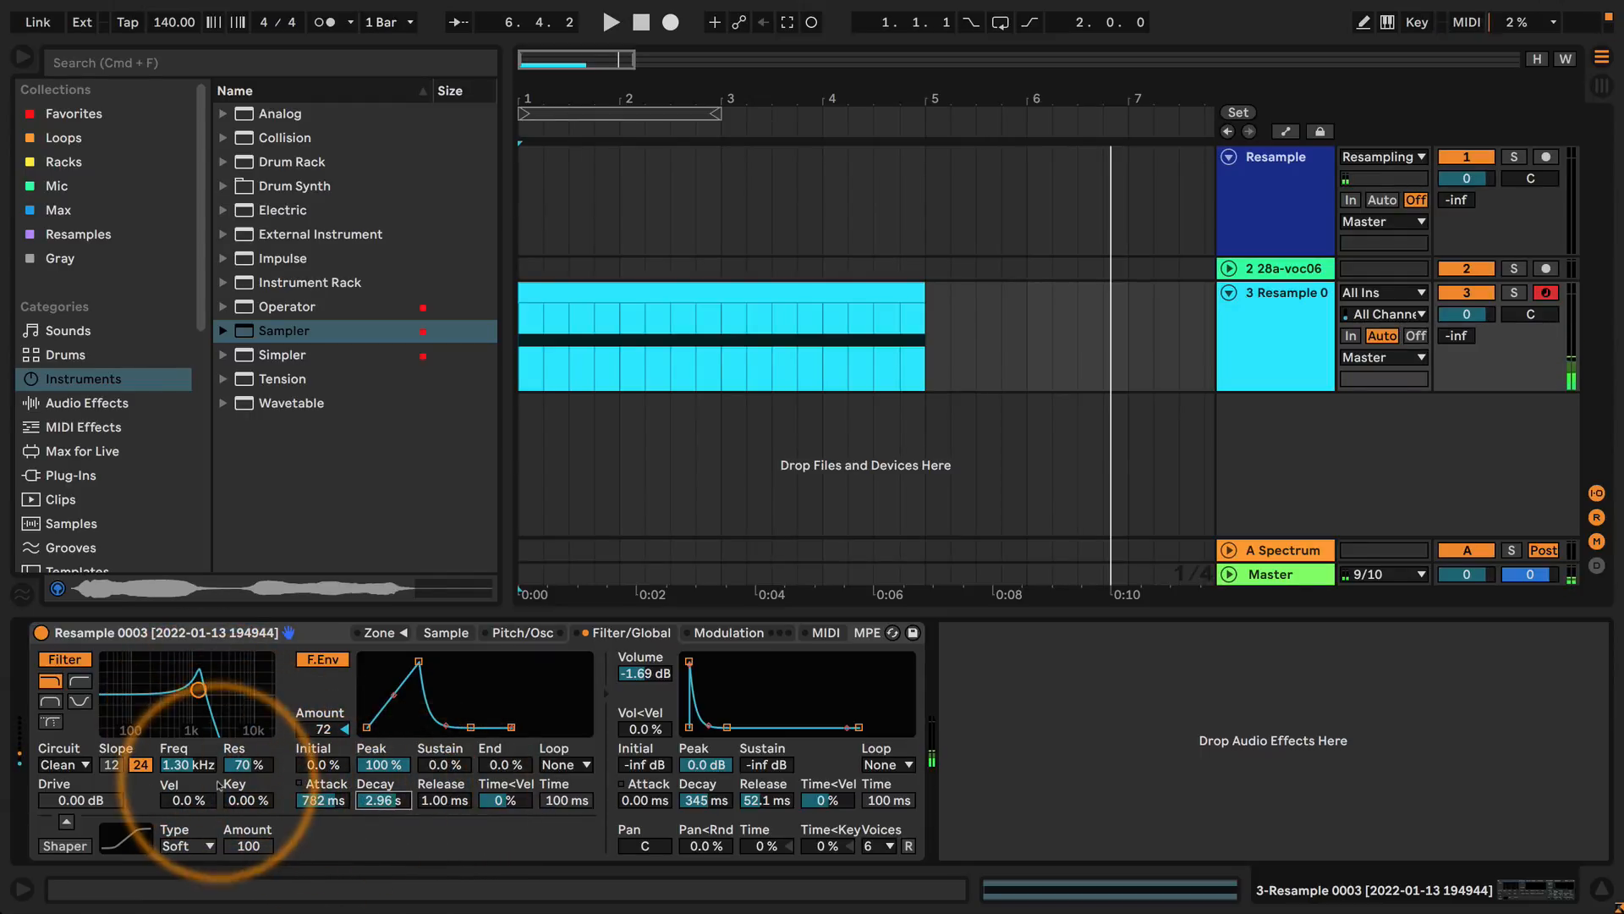
# Try a cutoff of about 461 Hz at 125% resonance with a filter envelope of about 54.1 ms attack and 410 ms decay.
pyautogui.moveTo(200, 689); pyautogui.dragTo(178, 659)
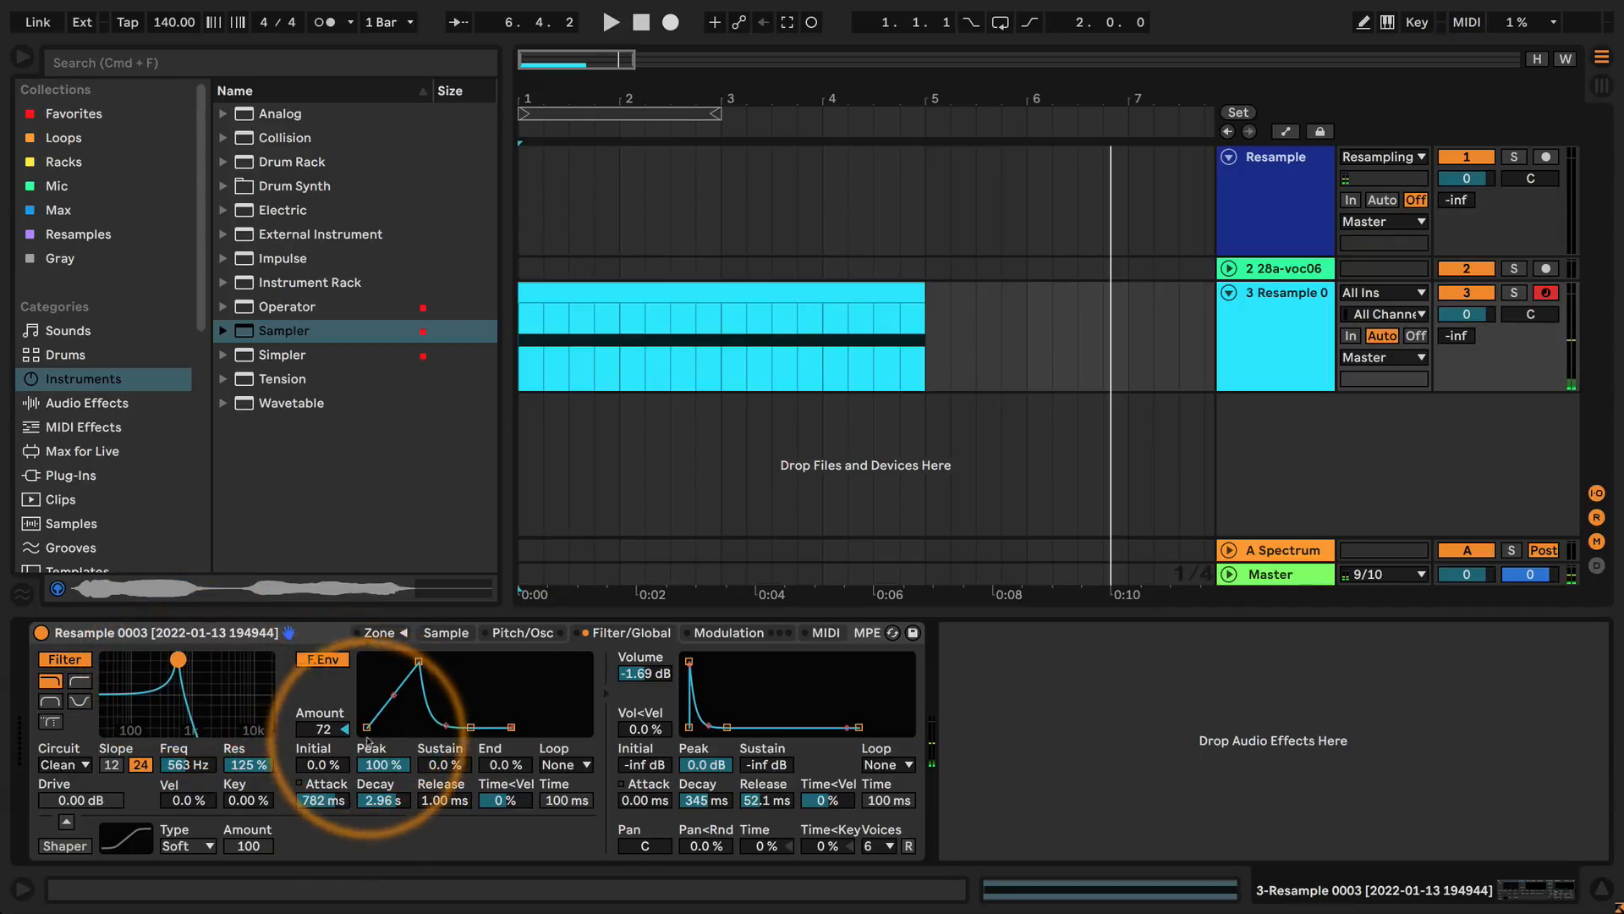
pyautogui.moveTo(193, 755); pyautogui.dragTo(193, 767)
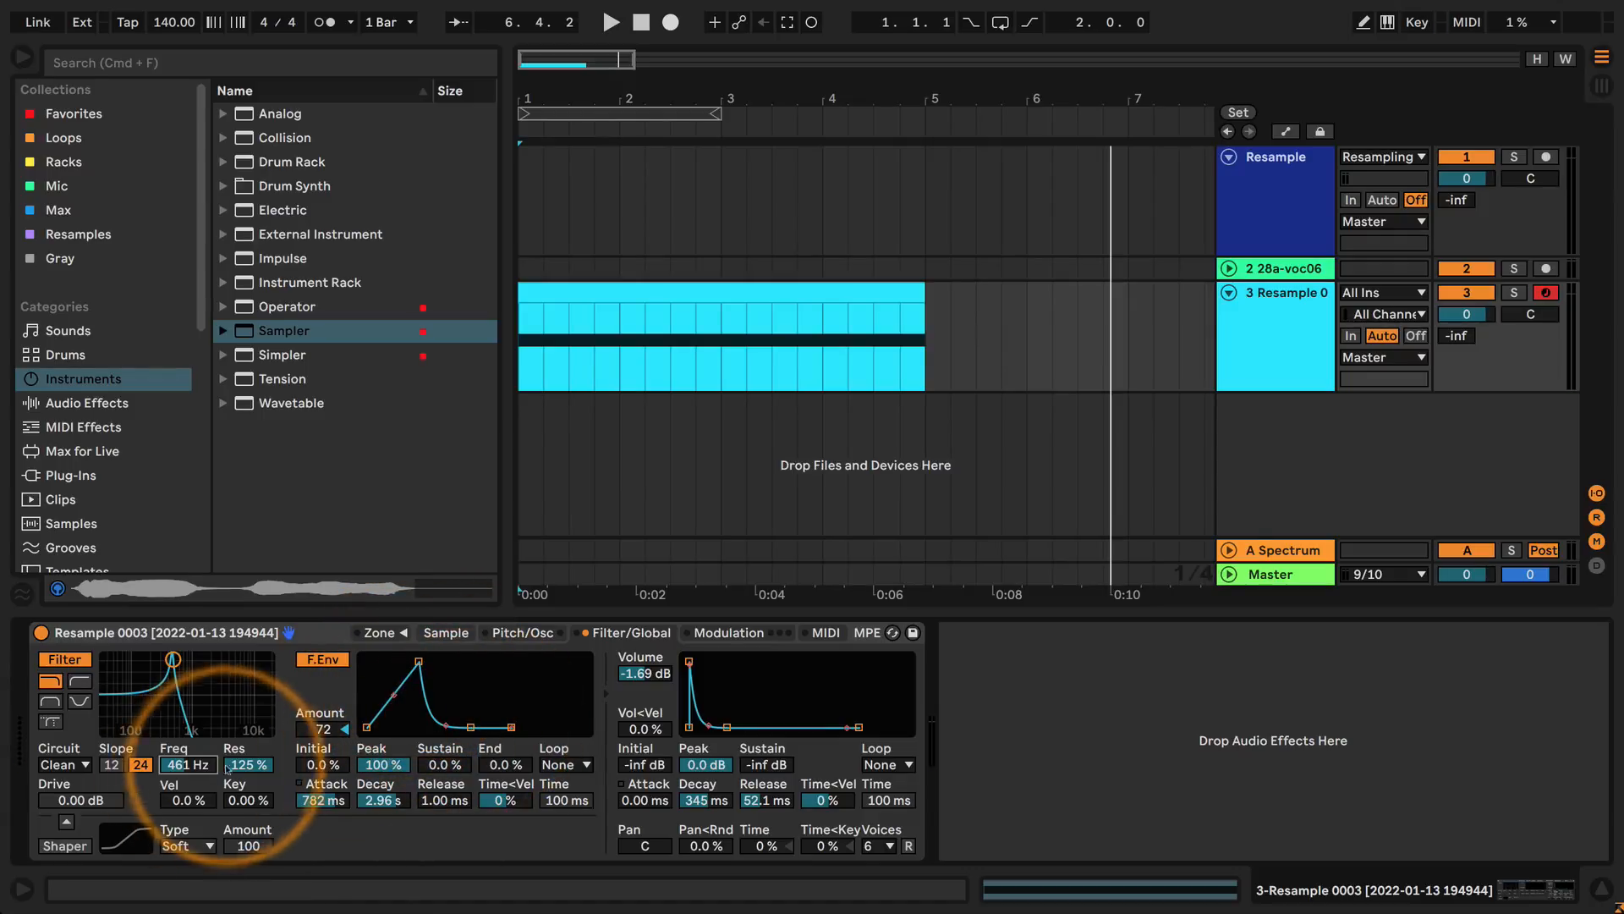
pyautogui.moveTo(370, 796)
pyautogui.mouseDown()
pyautogui.moveTo(370, 817)
pyautogui.moveTo(324, 816)
pyautogui.moveTo(324, 790)
pyautogui.moveTo(324, 809)
pyautogui.moveTo(386, 794)
pyautogui.mouseUp()
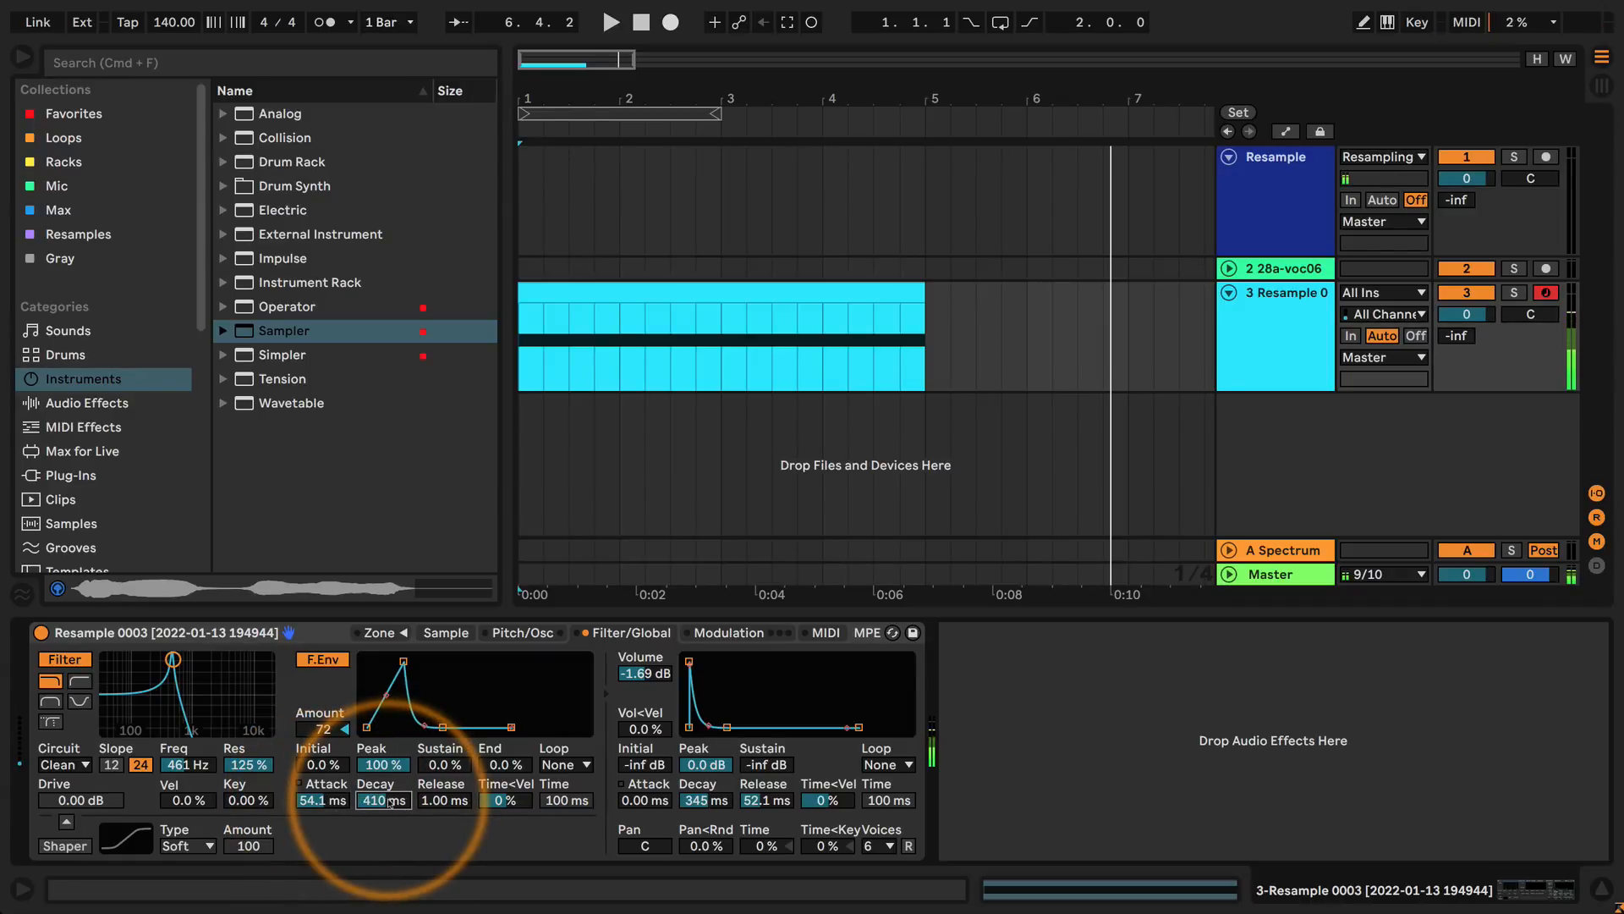
# Set the filter envelope to 0 ms attack and about 57.6 ms decay, with the cutoff at about 56.2 Hz and resonance at 84%.
pyautogui.moveTo(172, 659); pyautogui.dragTo(122, 659)
pyautogui.moveTo(404, 663); pyautogui.dragTo(366, 662)
pyautogui.moveTo(404, 727); pyautogui.dragTo(393, 728)
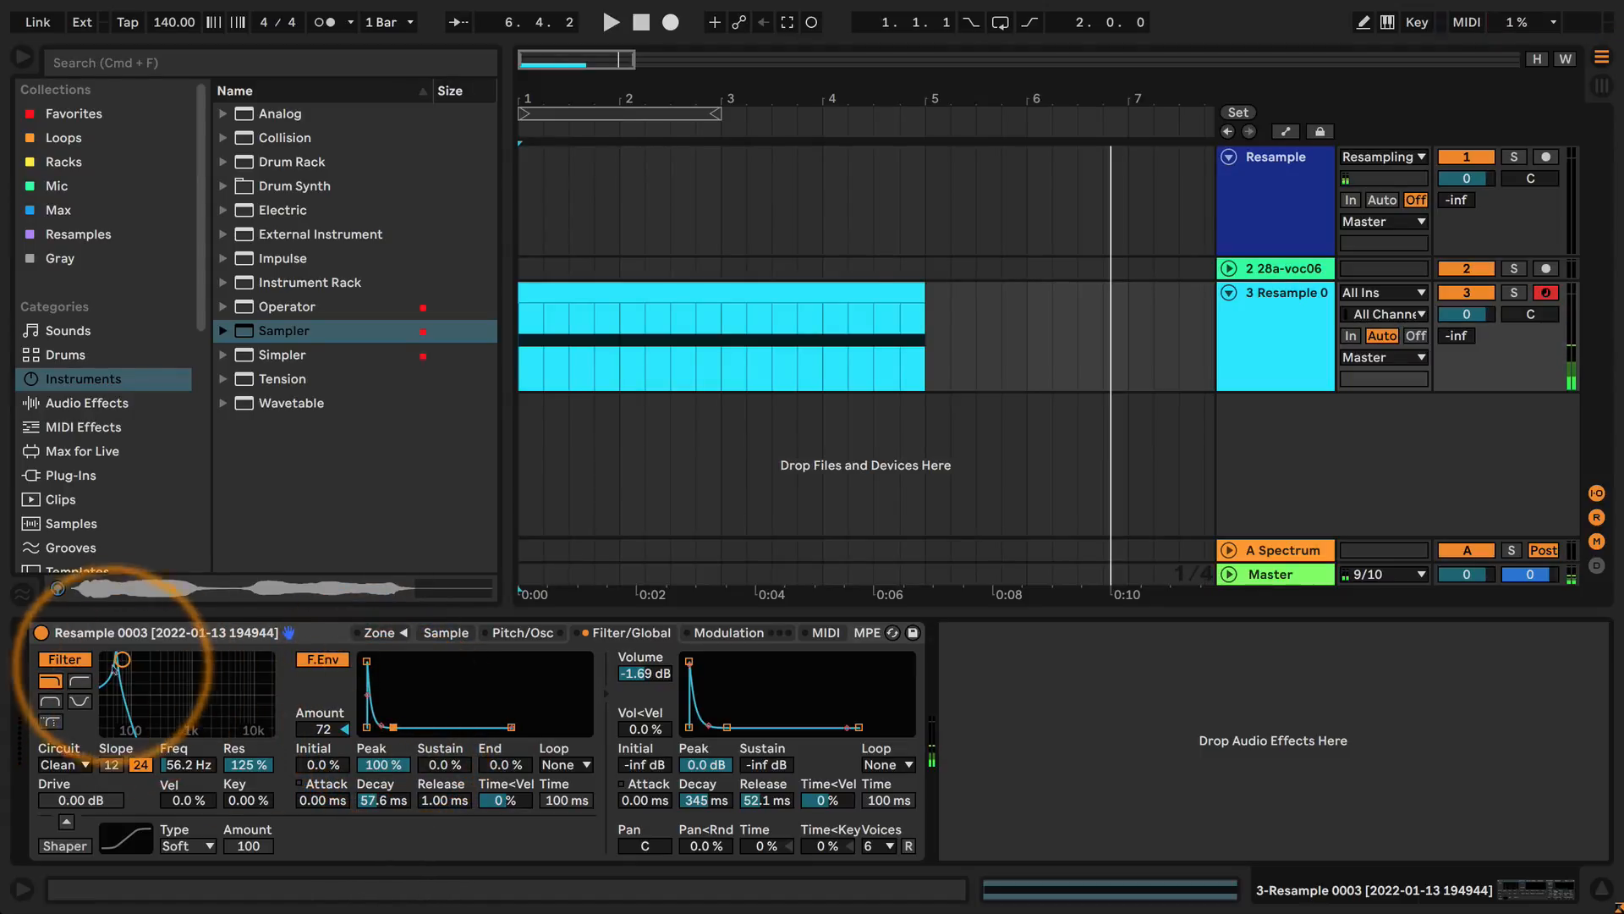
pyautogui.moveTo(122, 659); pyautogui.dragTo(114, 677)
pyautogui.moveTo(112, 669)
pyautogui.mouseDown()
pyautogui.moveTo(97, 710)
pyautogui.moveTo(123, 682)
pyautogui.mouseUp()
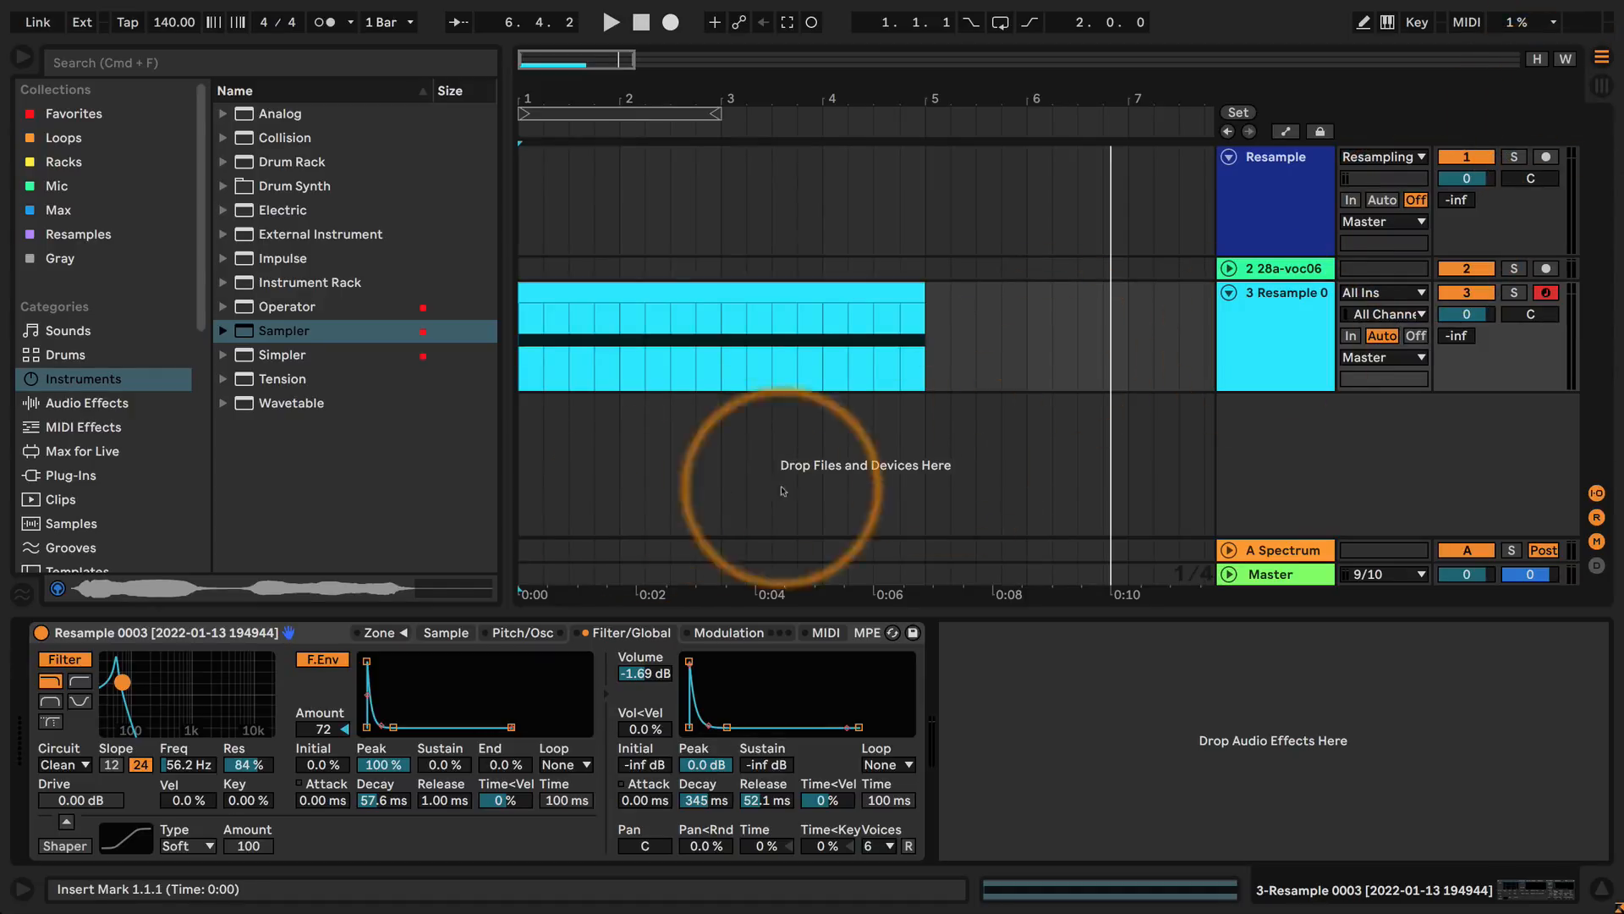
# Create a new track with a Sampler and load the 28a-voc06 clip from the Session View as its sample.
pyautogui.moveTo(247, 331); pyautogui.dragTo(615, 467)
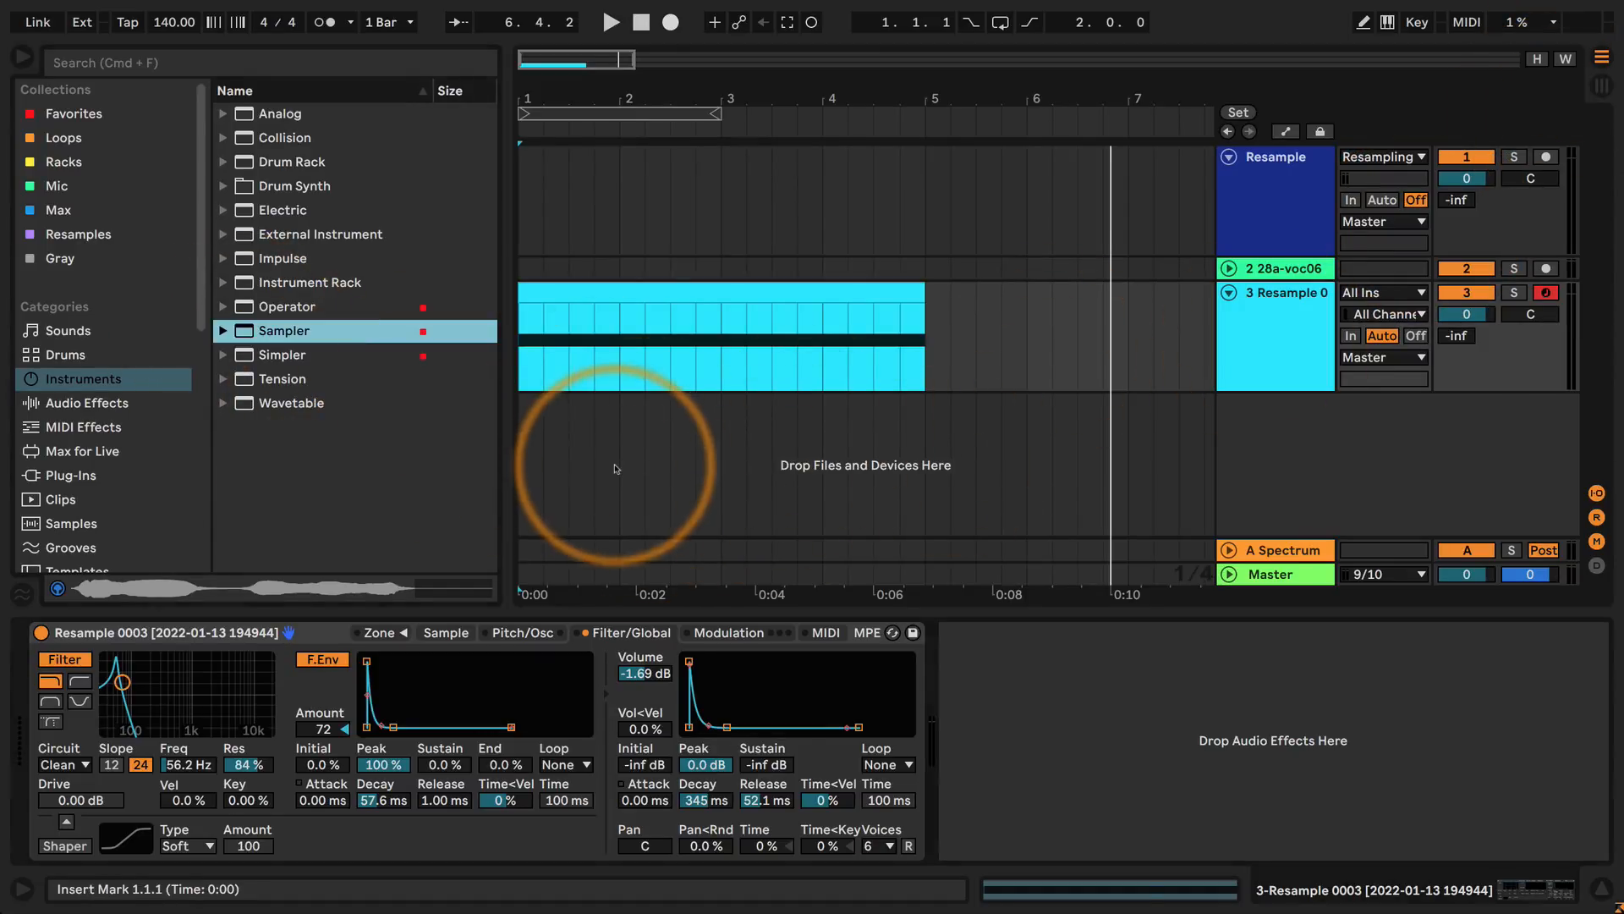
pyautogui.click(1601, 85)
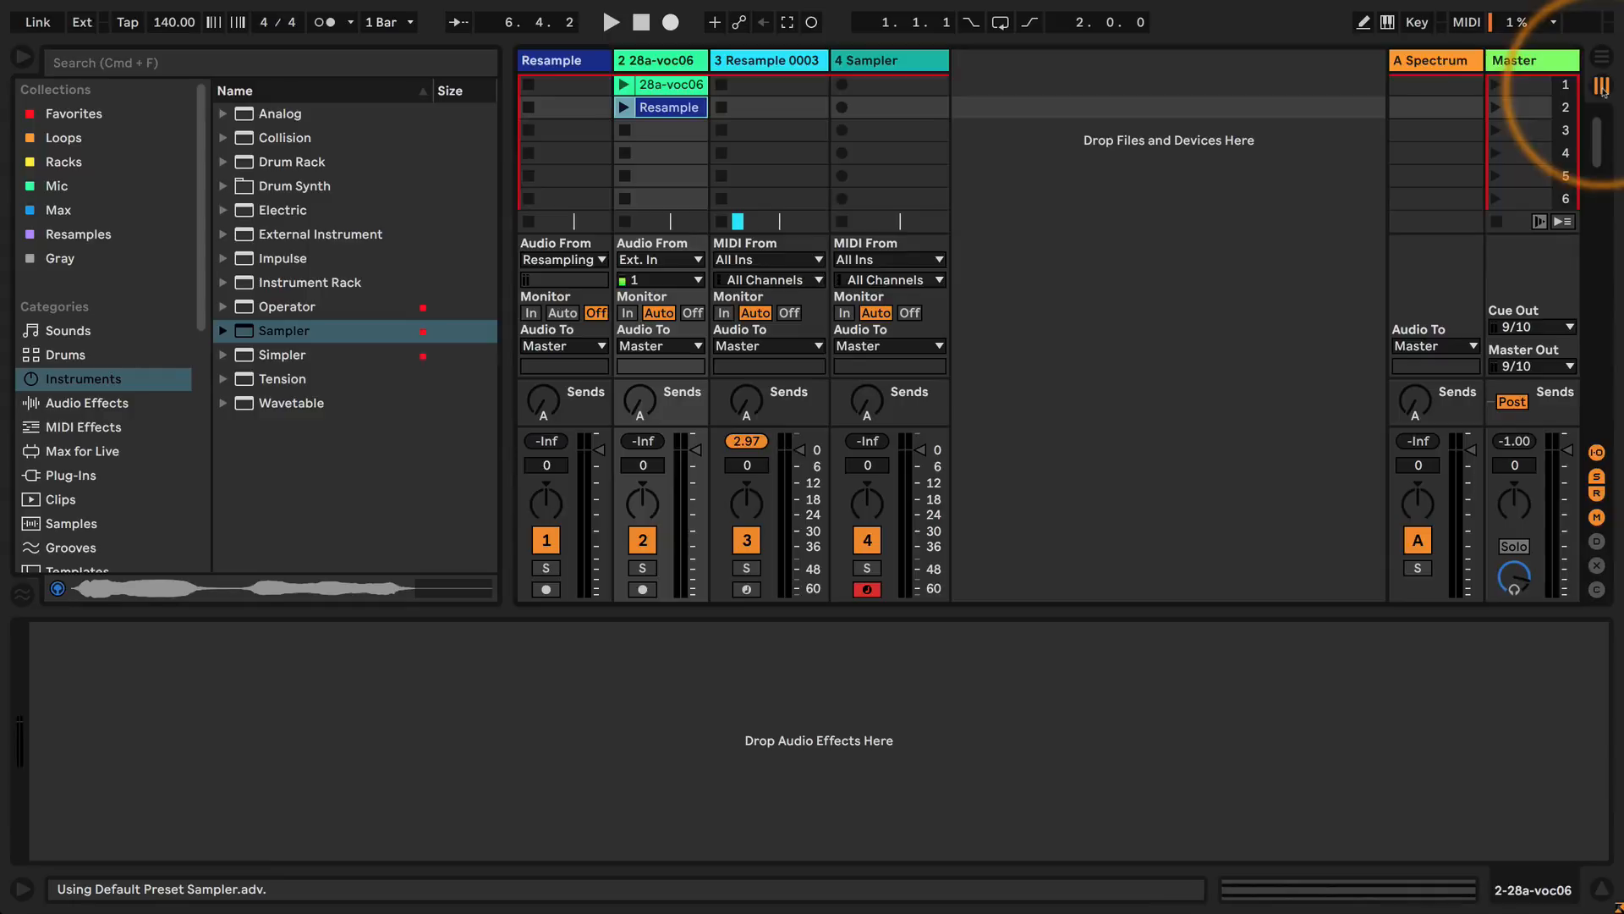
pyautogui.click(855, 61)
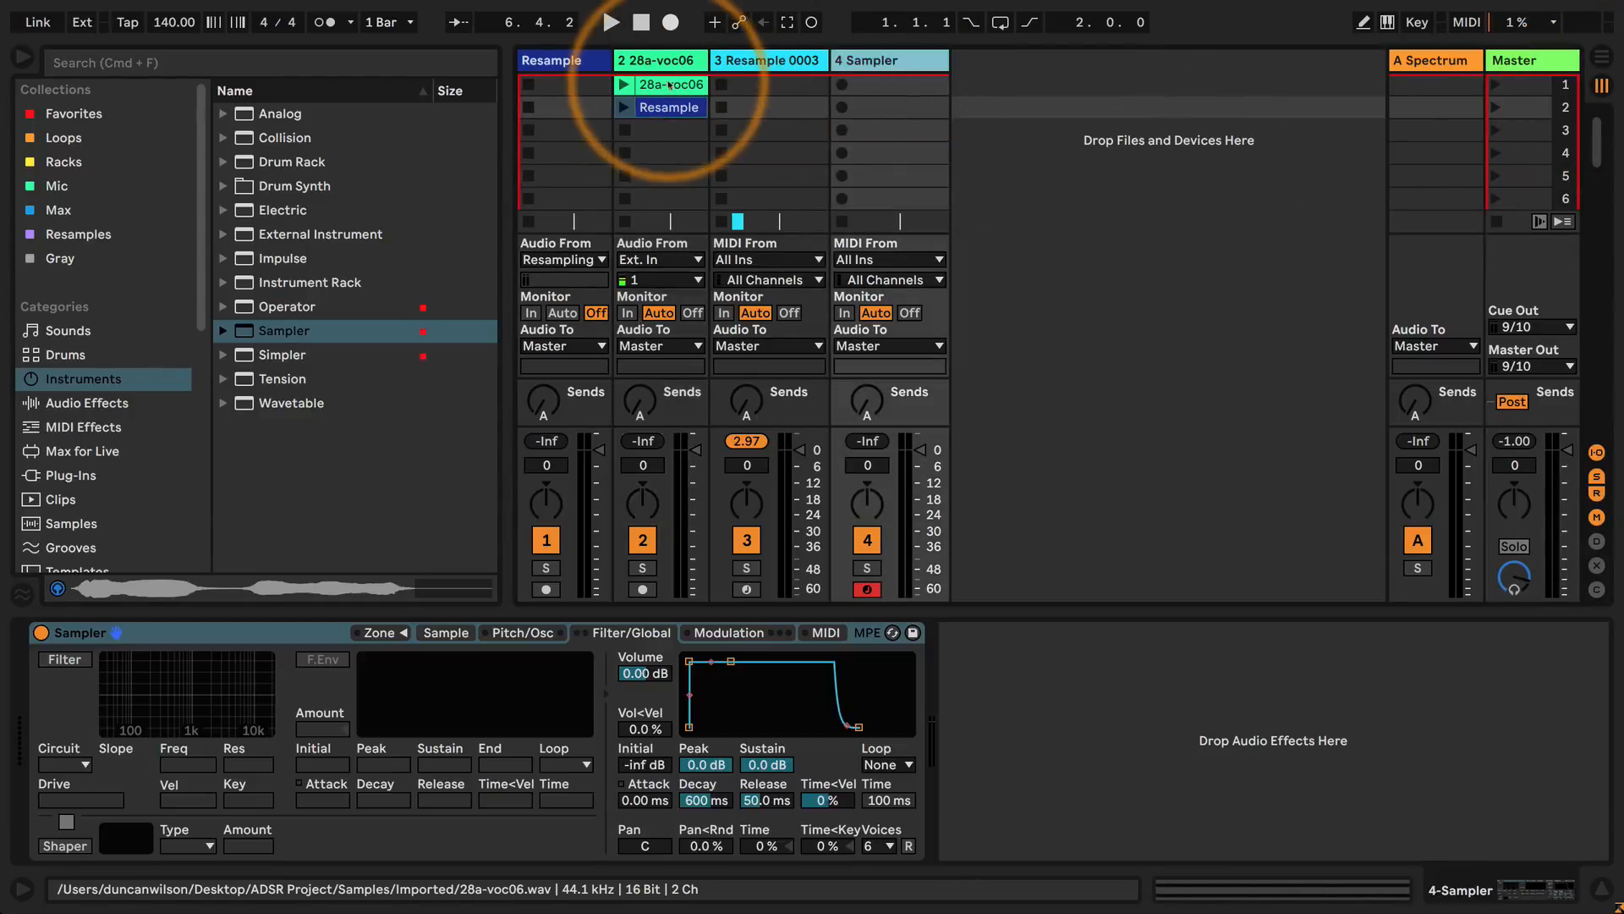
pyautogui.click(446, 633)
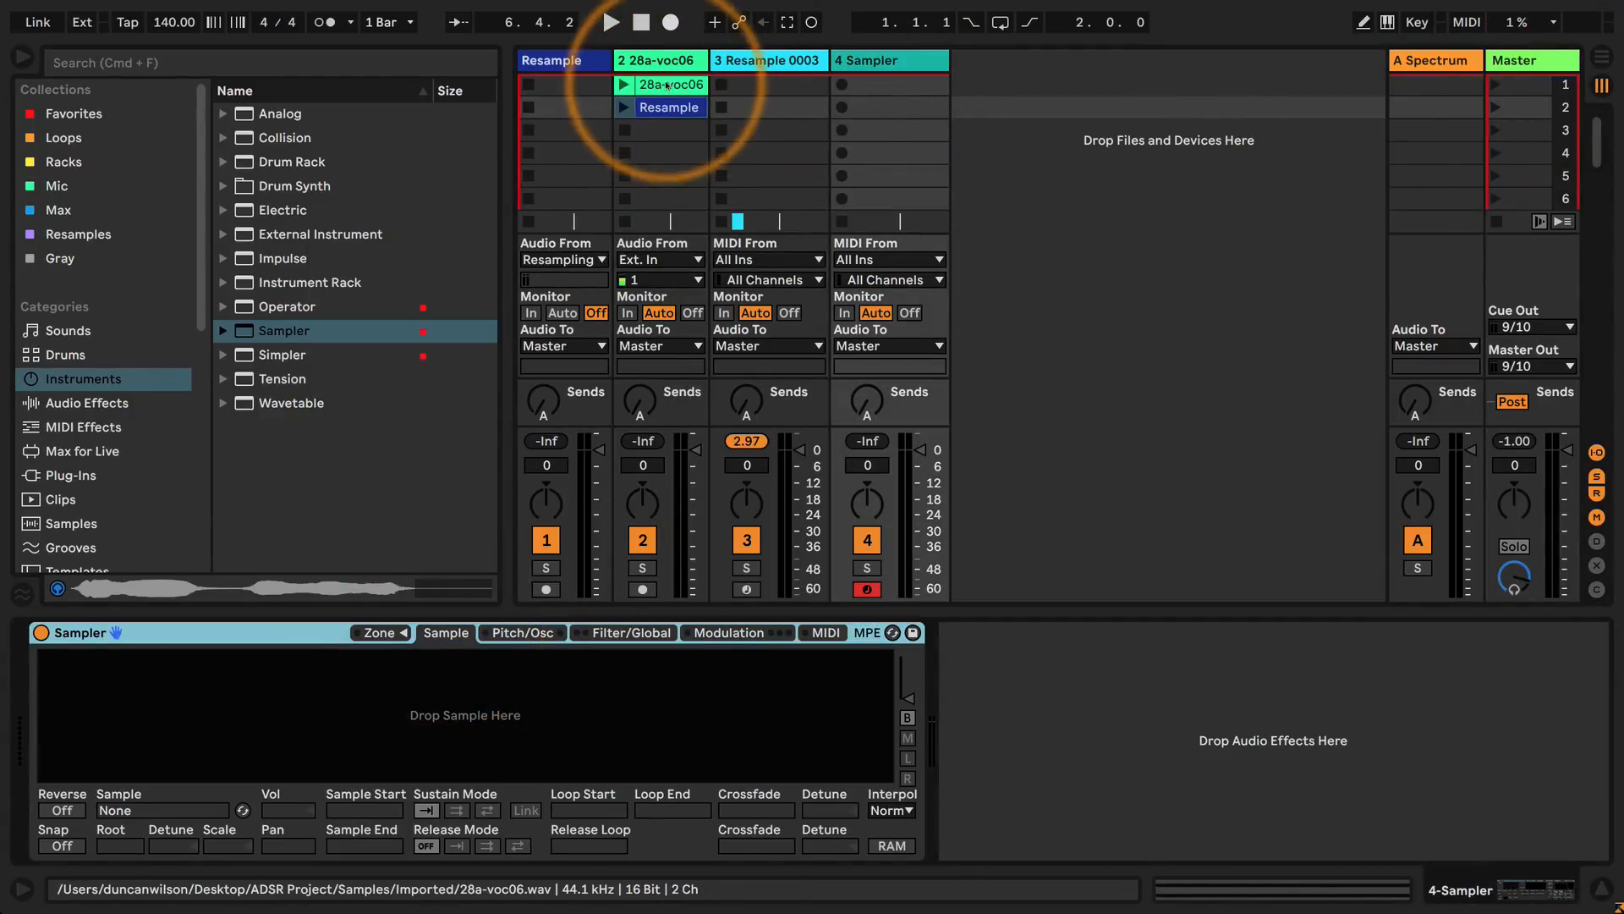
pyautogui.moveTo(668, 86); pyautogui.dragTo(423, 744)
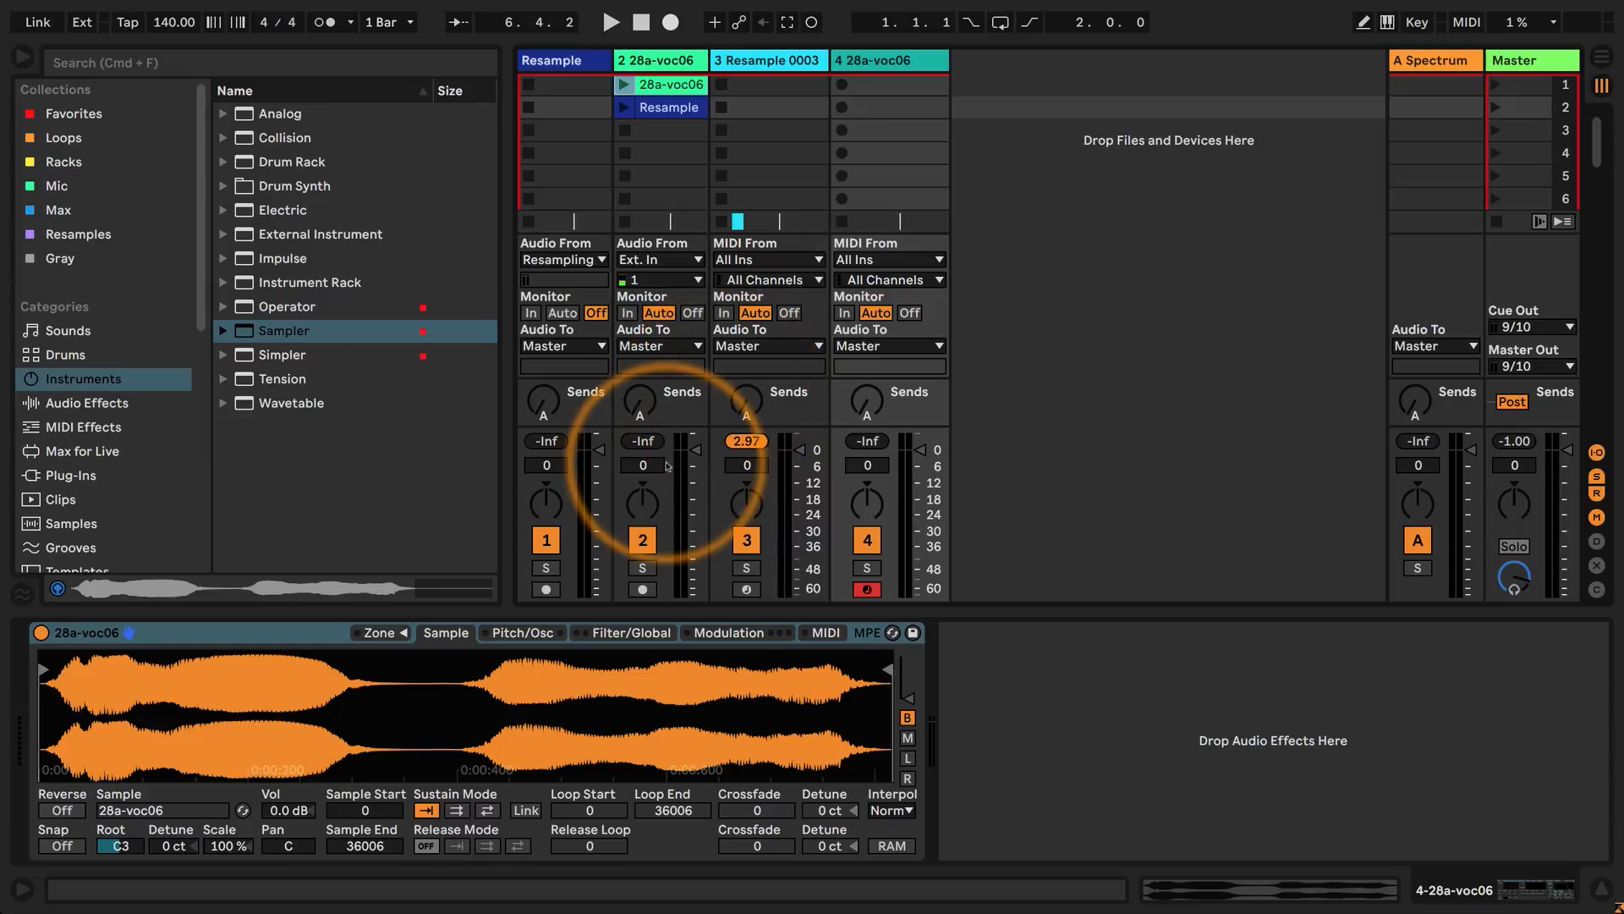
# Lower the new Sampler's volume to about -15.8 dB, and trim the sample to start at about 19689 and end at about 33920.
pyautogui.click(606, 634)
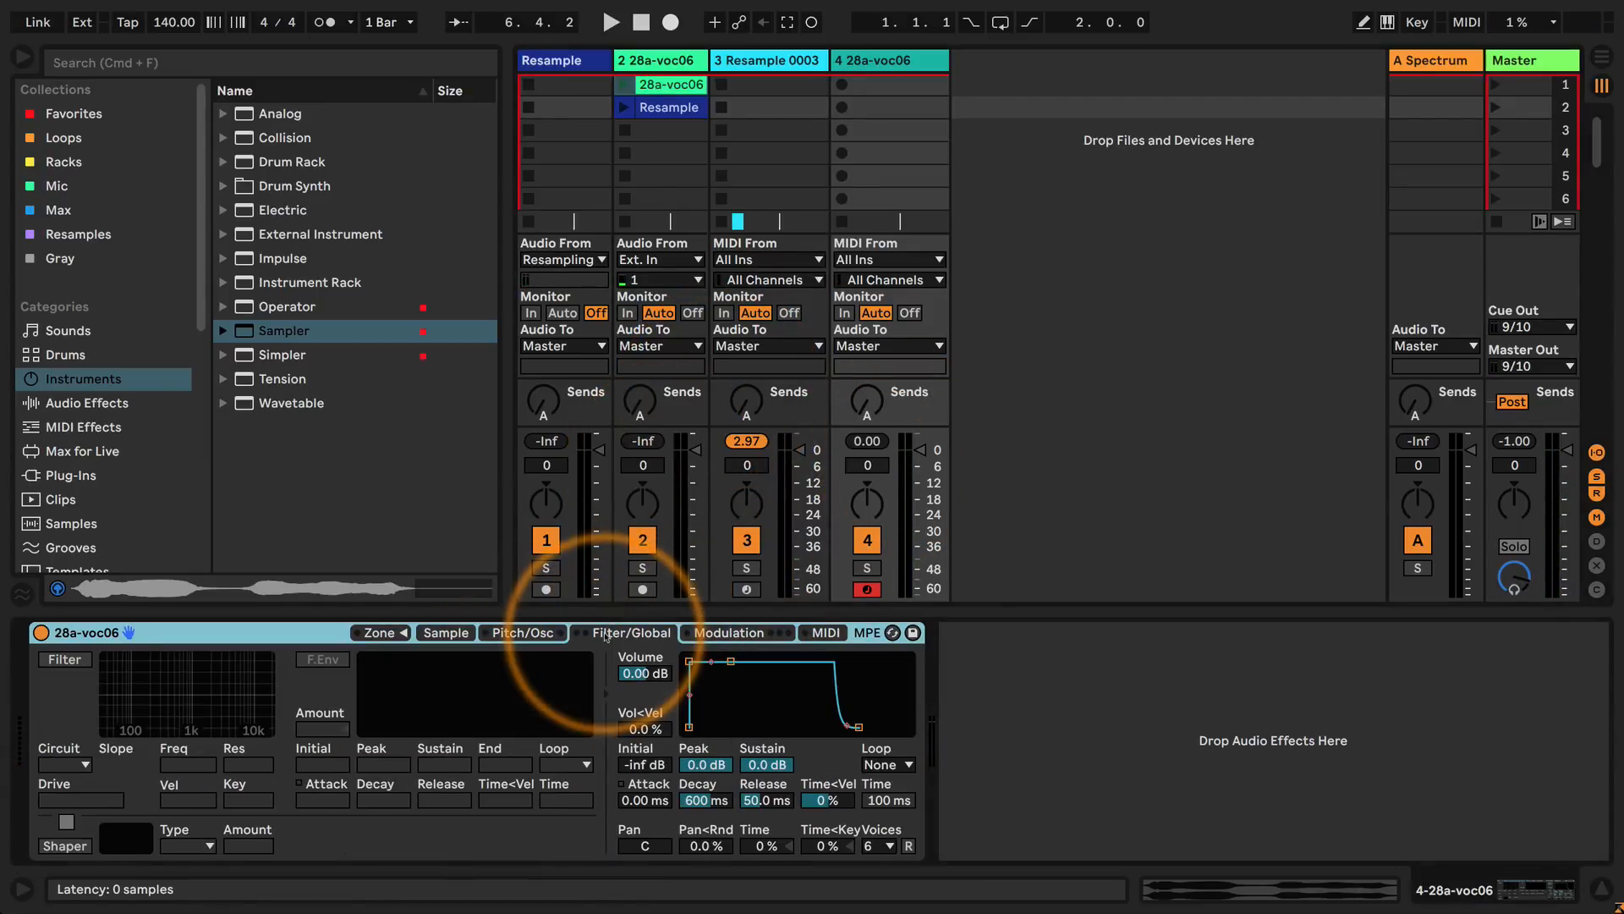
pyautogui.moveTo(643, 674); pyautogui.dragTo(643, 702)
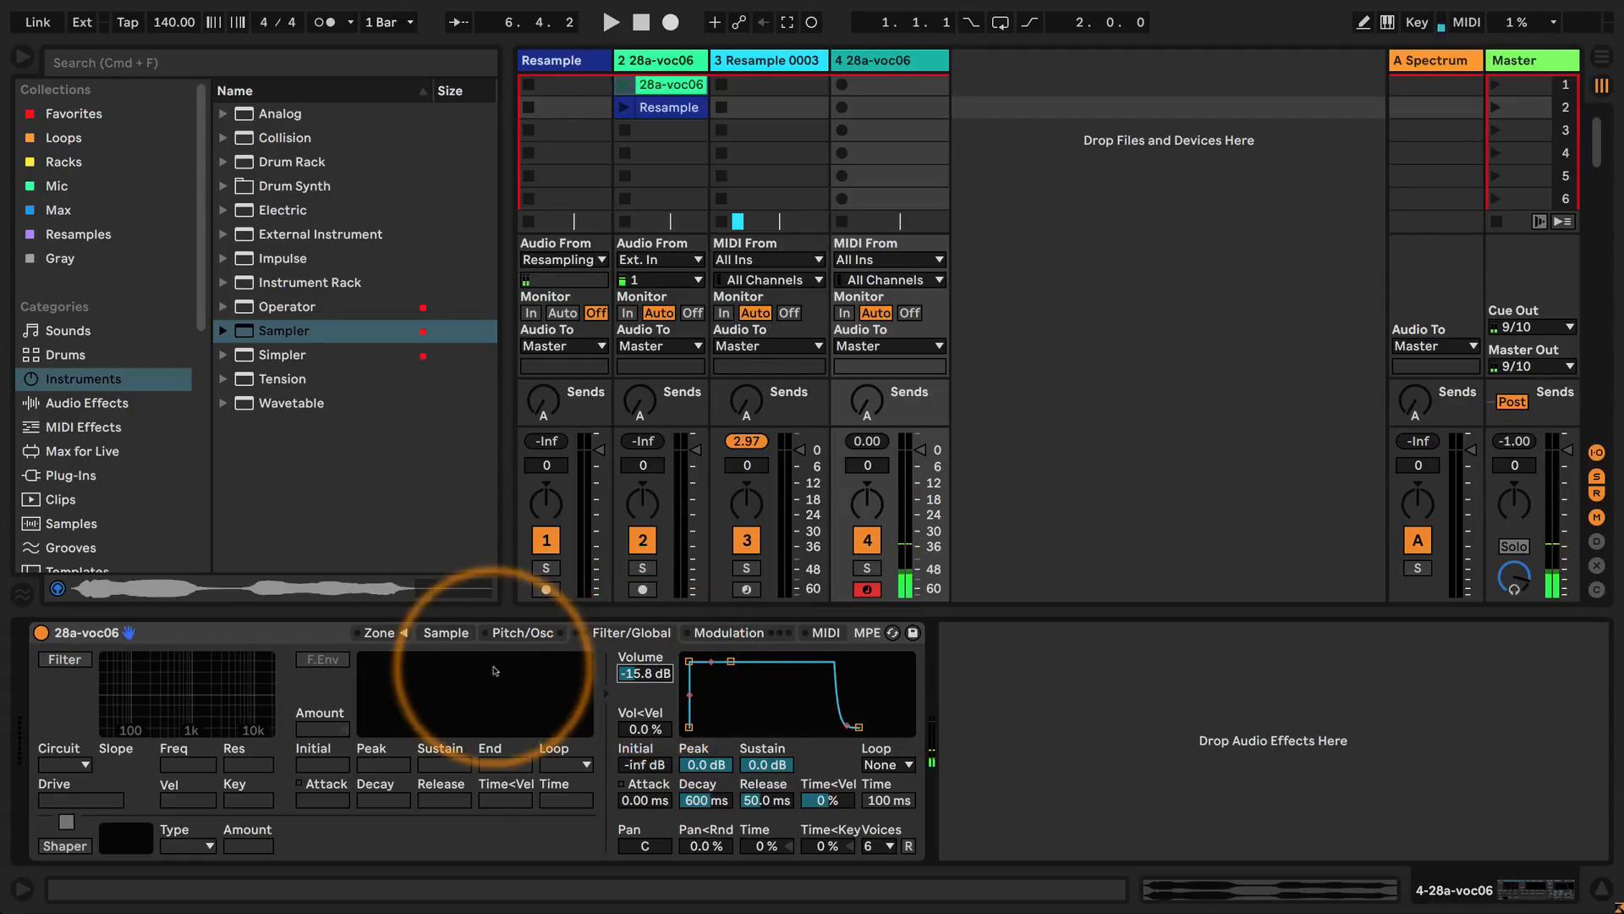
pyautogui.click(523, 632)
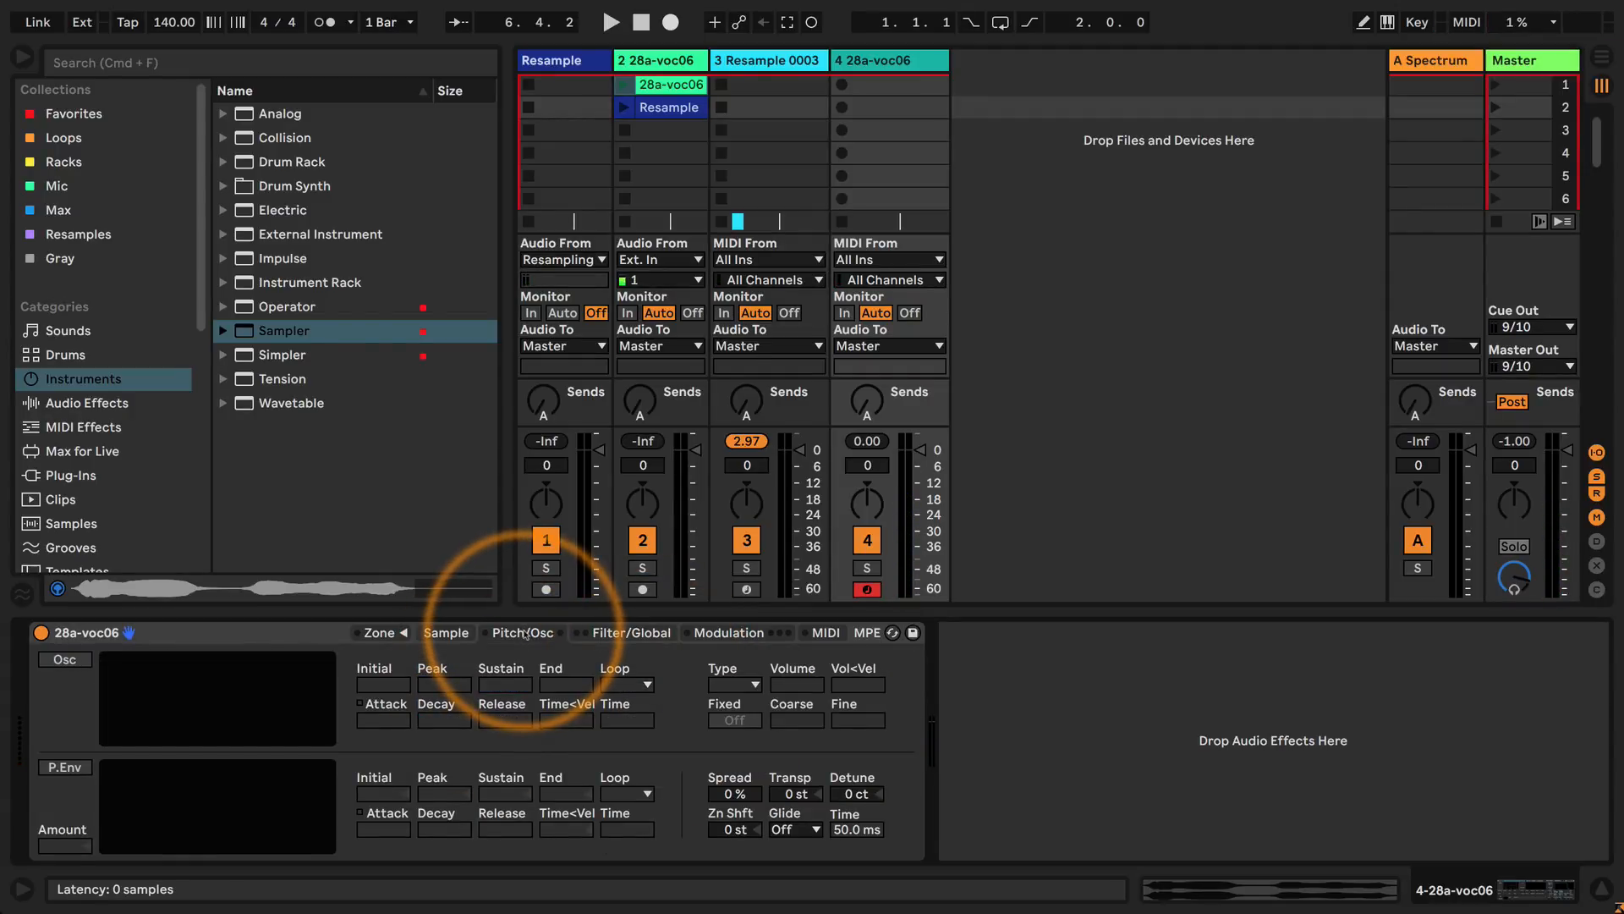
pyautogui.click(446, 633)
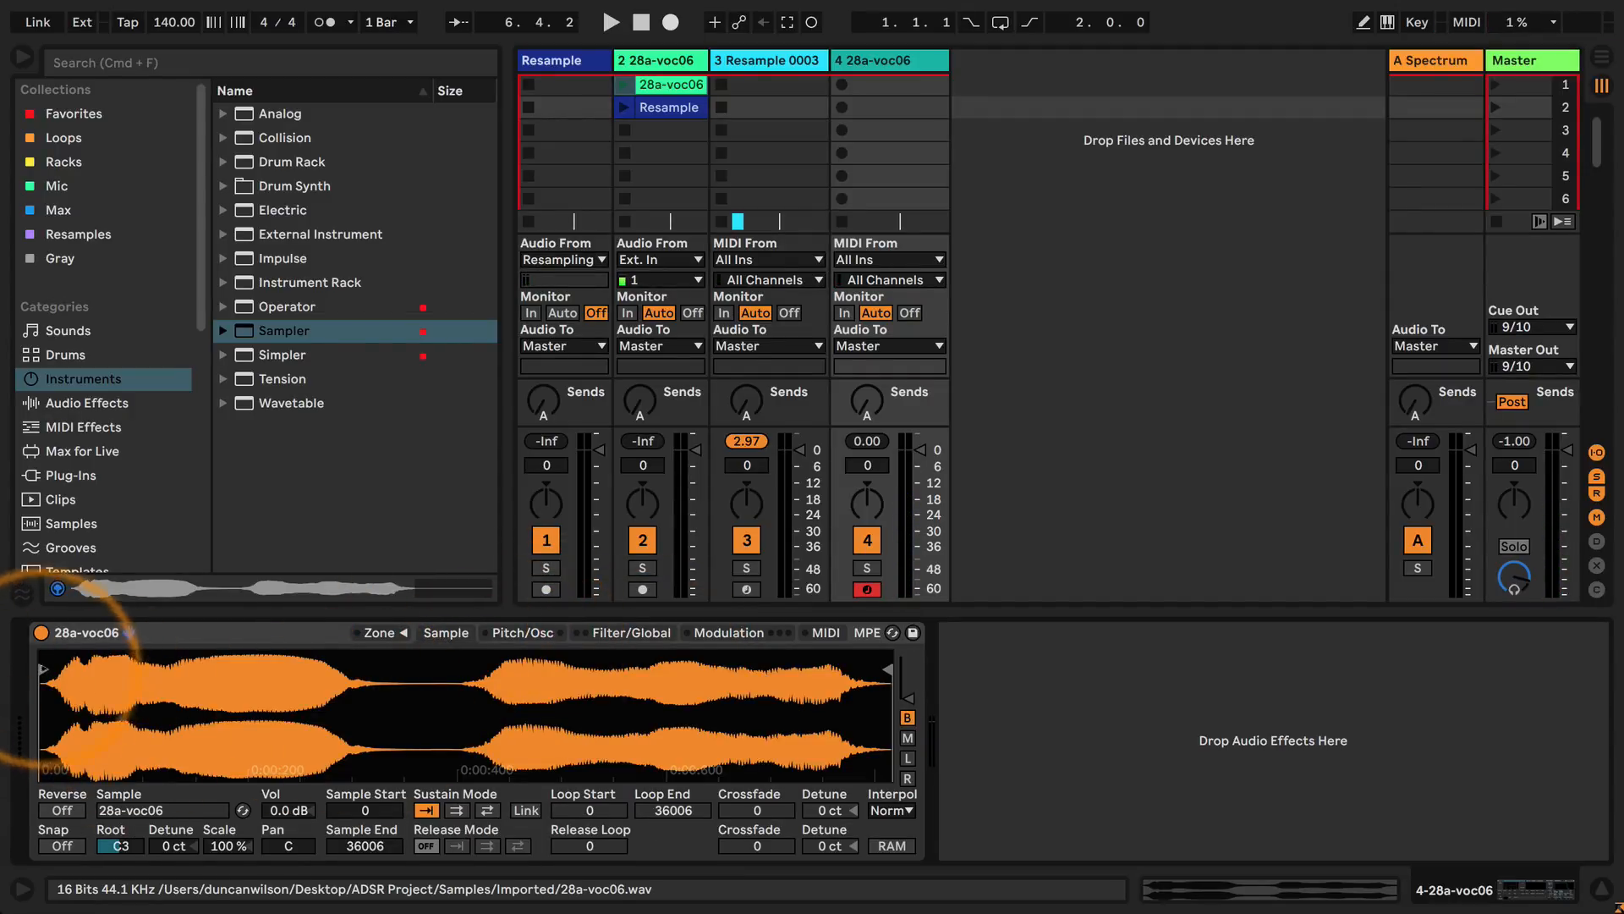
pyautogui.moveTo(43, 670); pyautogui.dragTo(225, 662)
pyautogui.moveTo(887, 669)
pyautogui.mouseDown()
pyautogui.moveTo(300, 684)
pyautogui.moveTo(836, 681)
pyautogui.mouseUp()
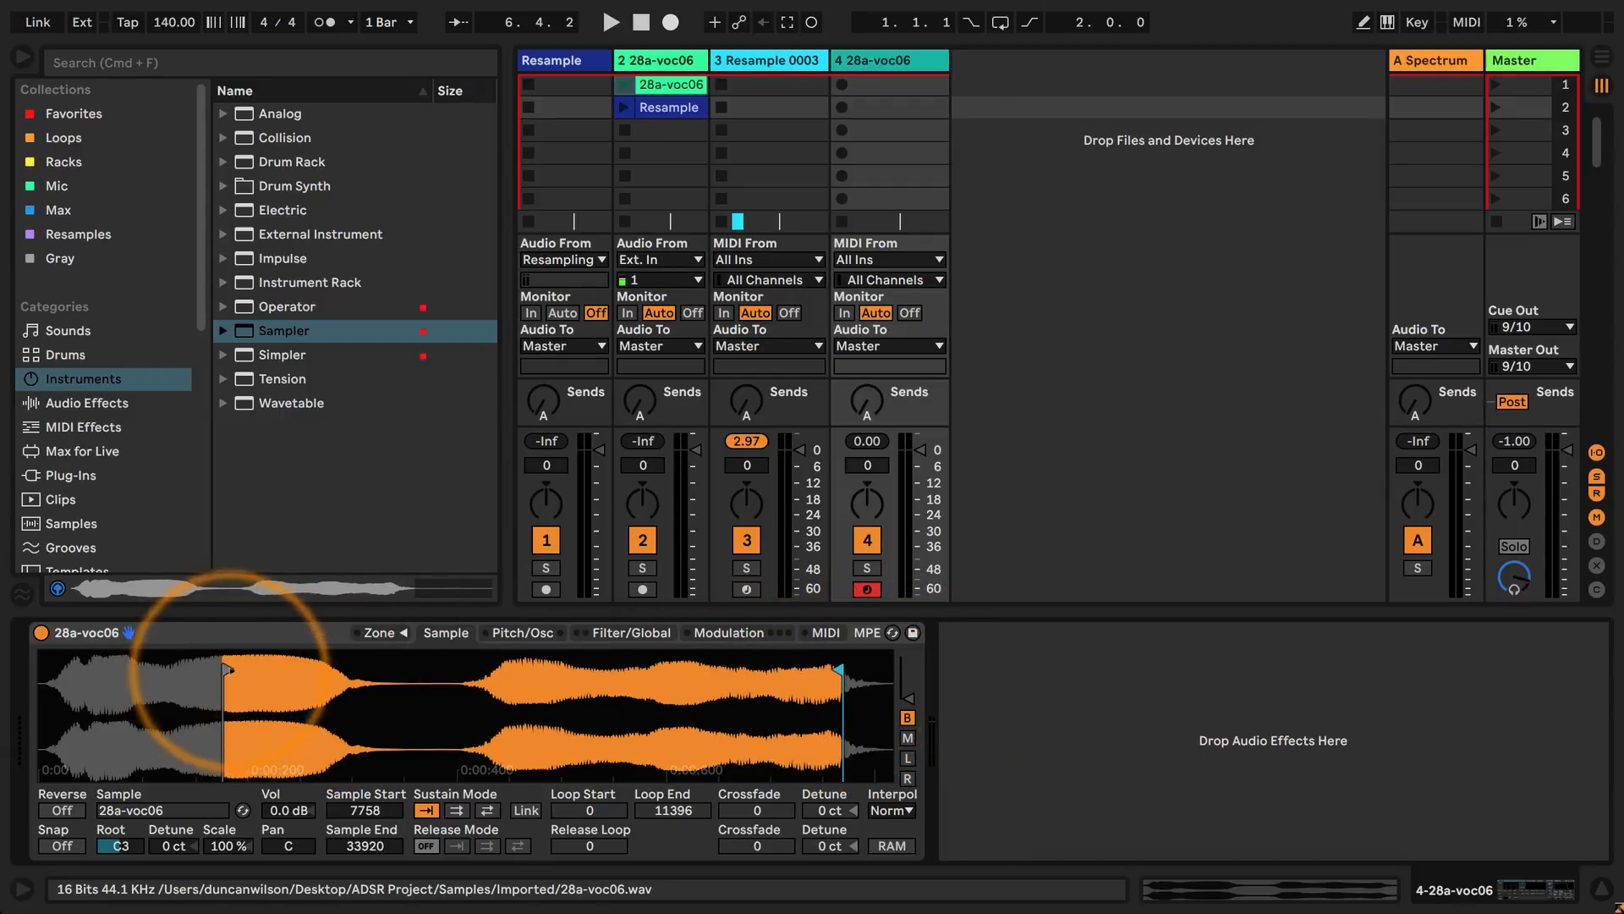
pyautogui.moveTo(228, 668); pyautogui.dragTo(512, 673)
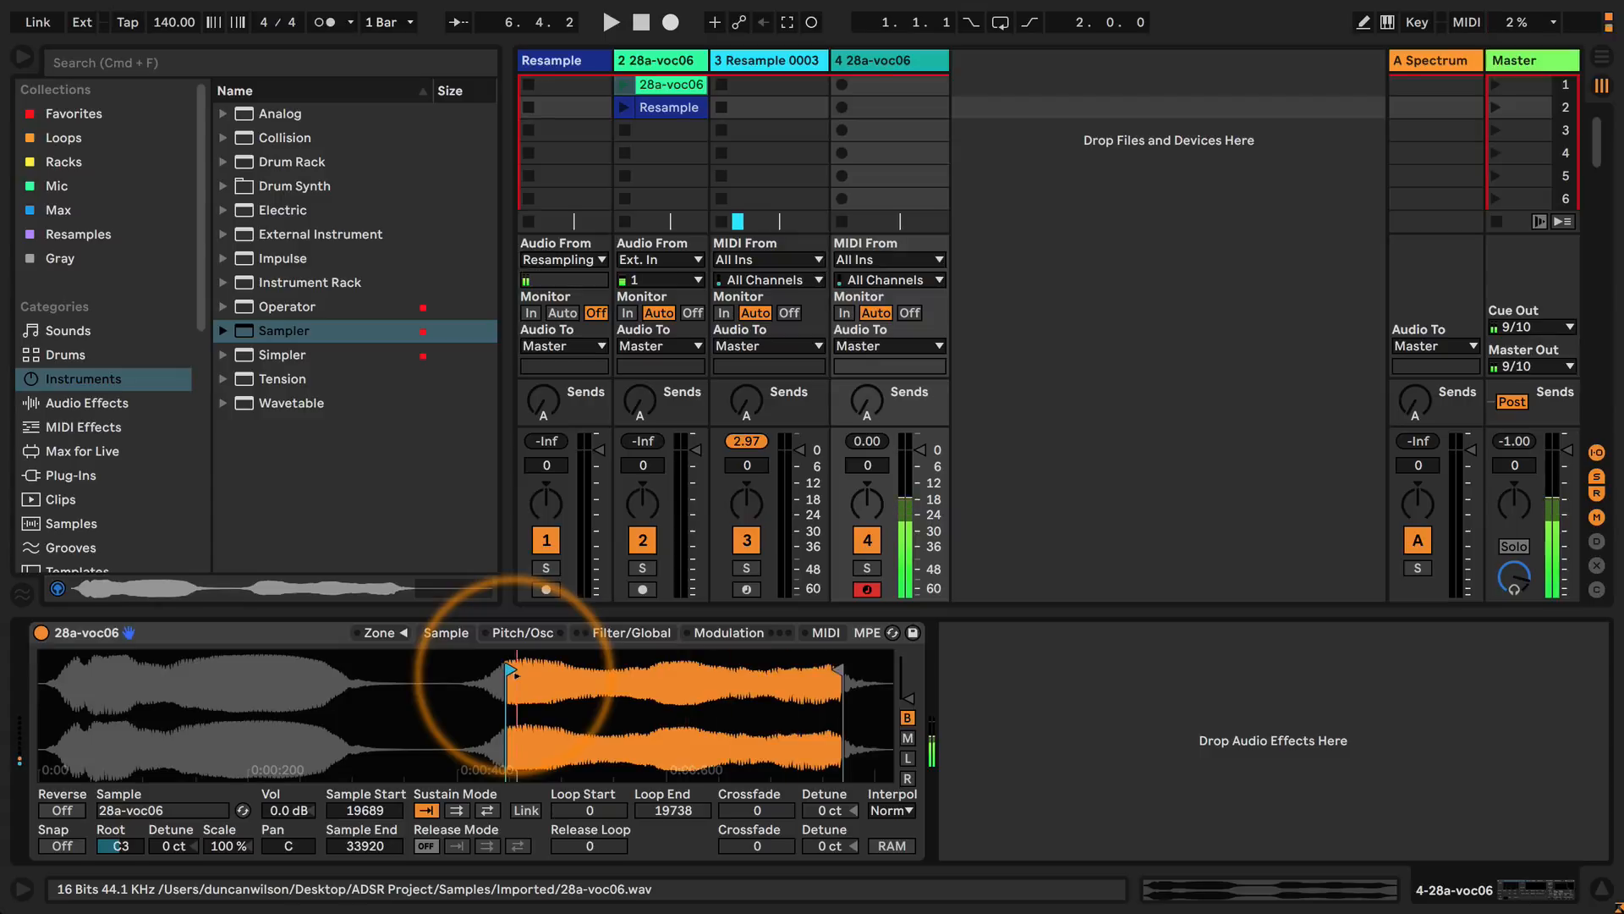
# Enable the pitch envelope with an amount of +48 st, and set its decay to about 225 ms and release to about 4.96 s.
pyautogui.click(636, 635)
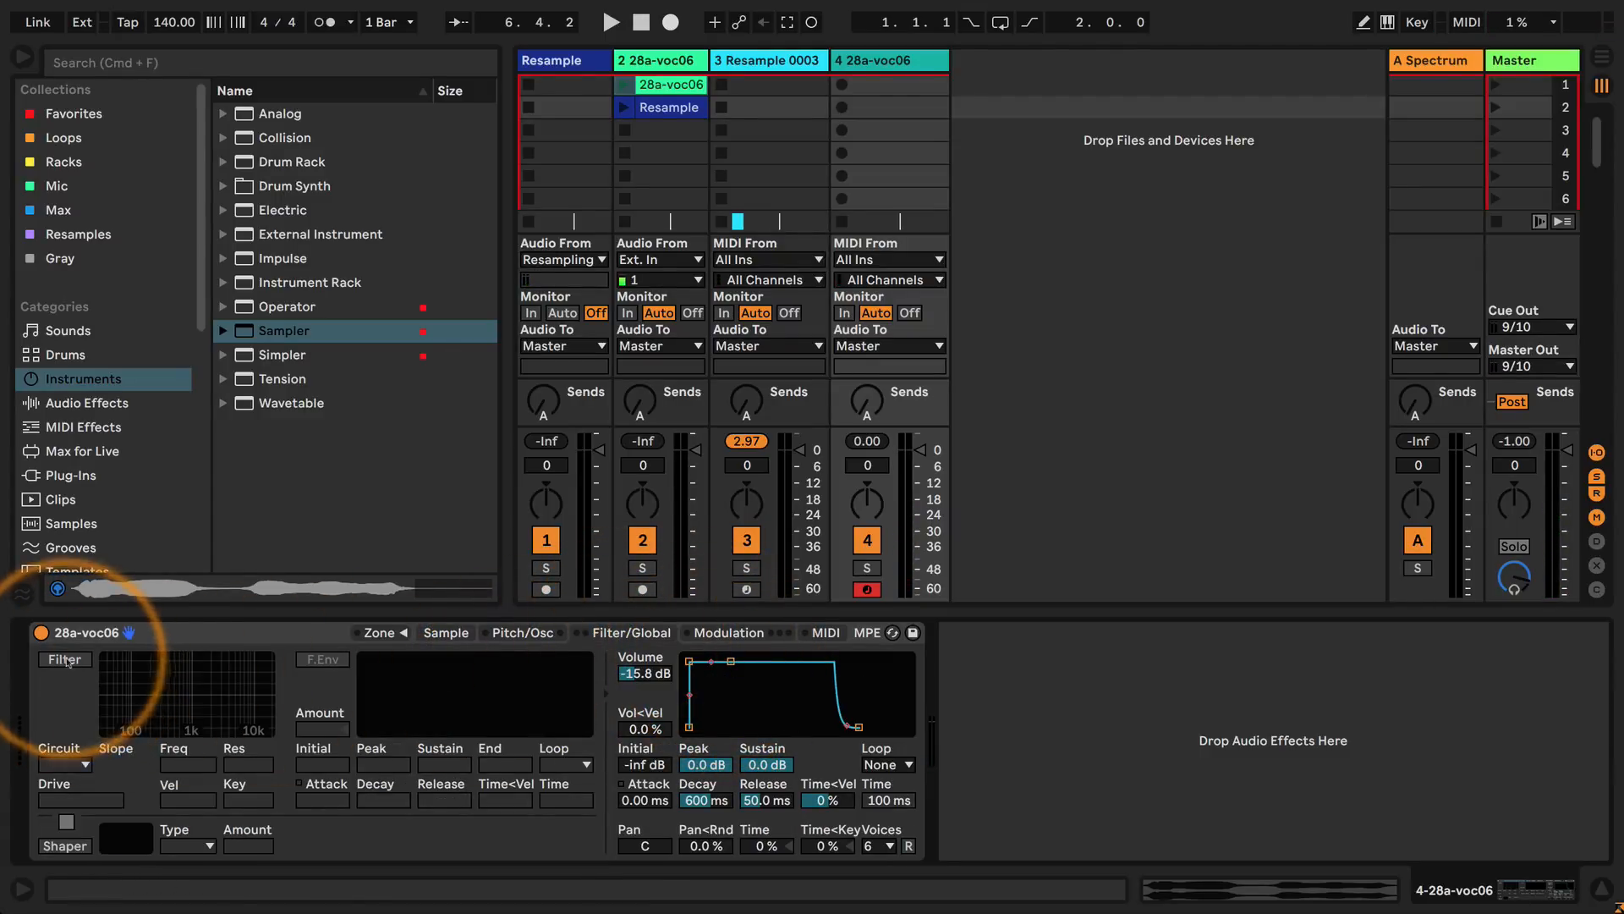
pyautogui.click(518, 633)
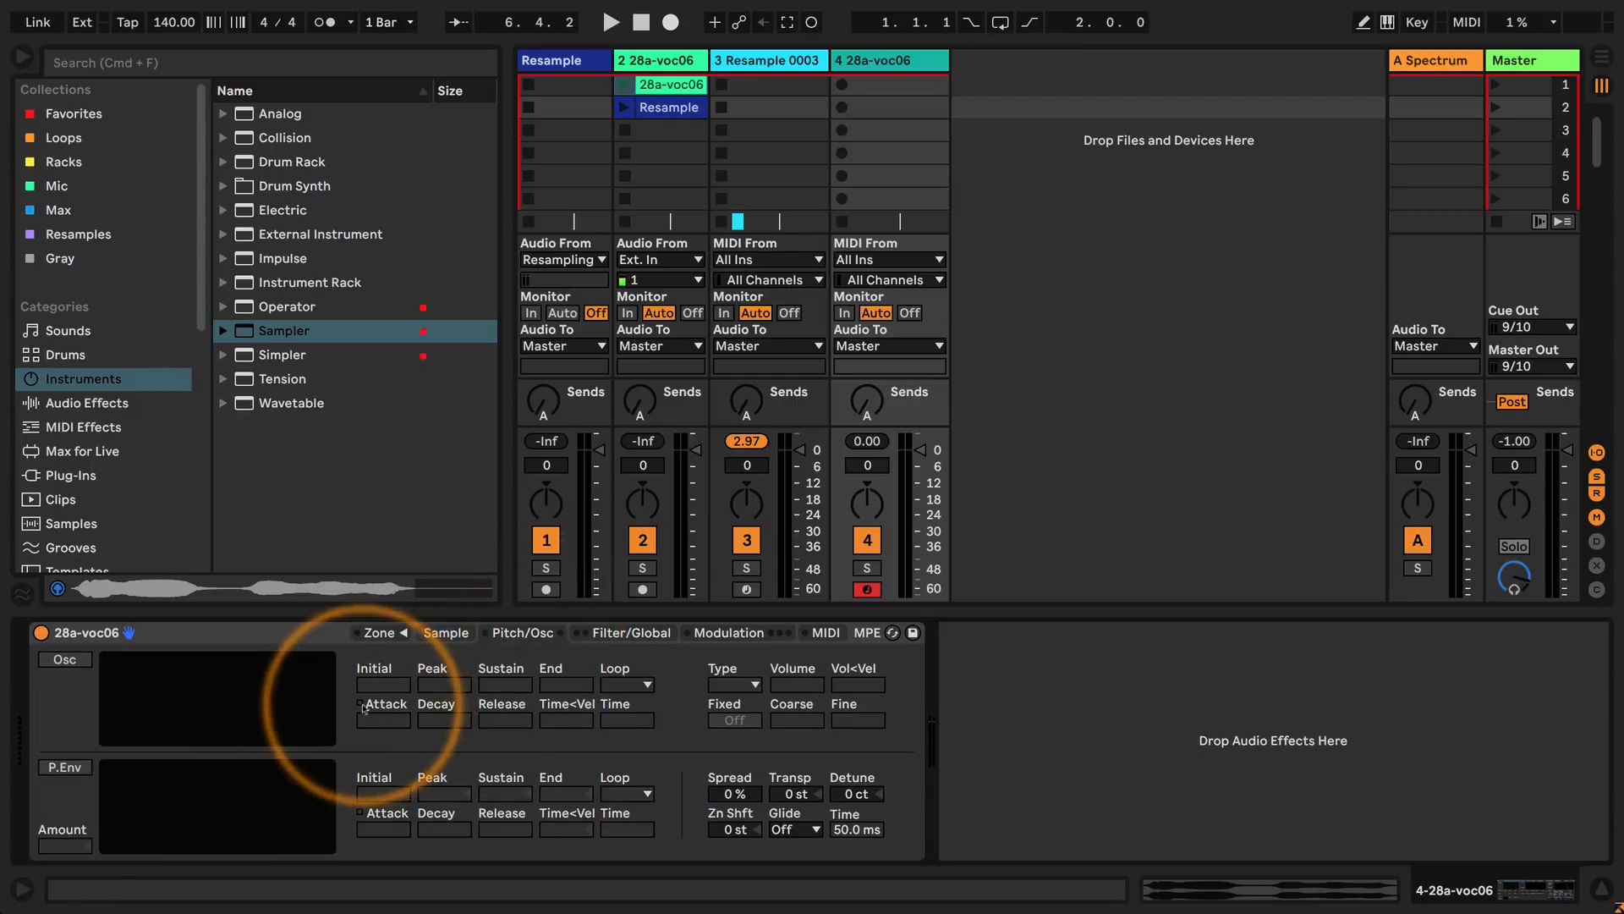
pyautogui.click(65, 766)
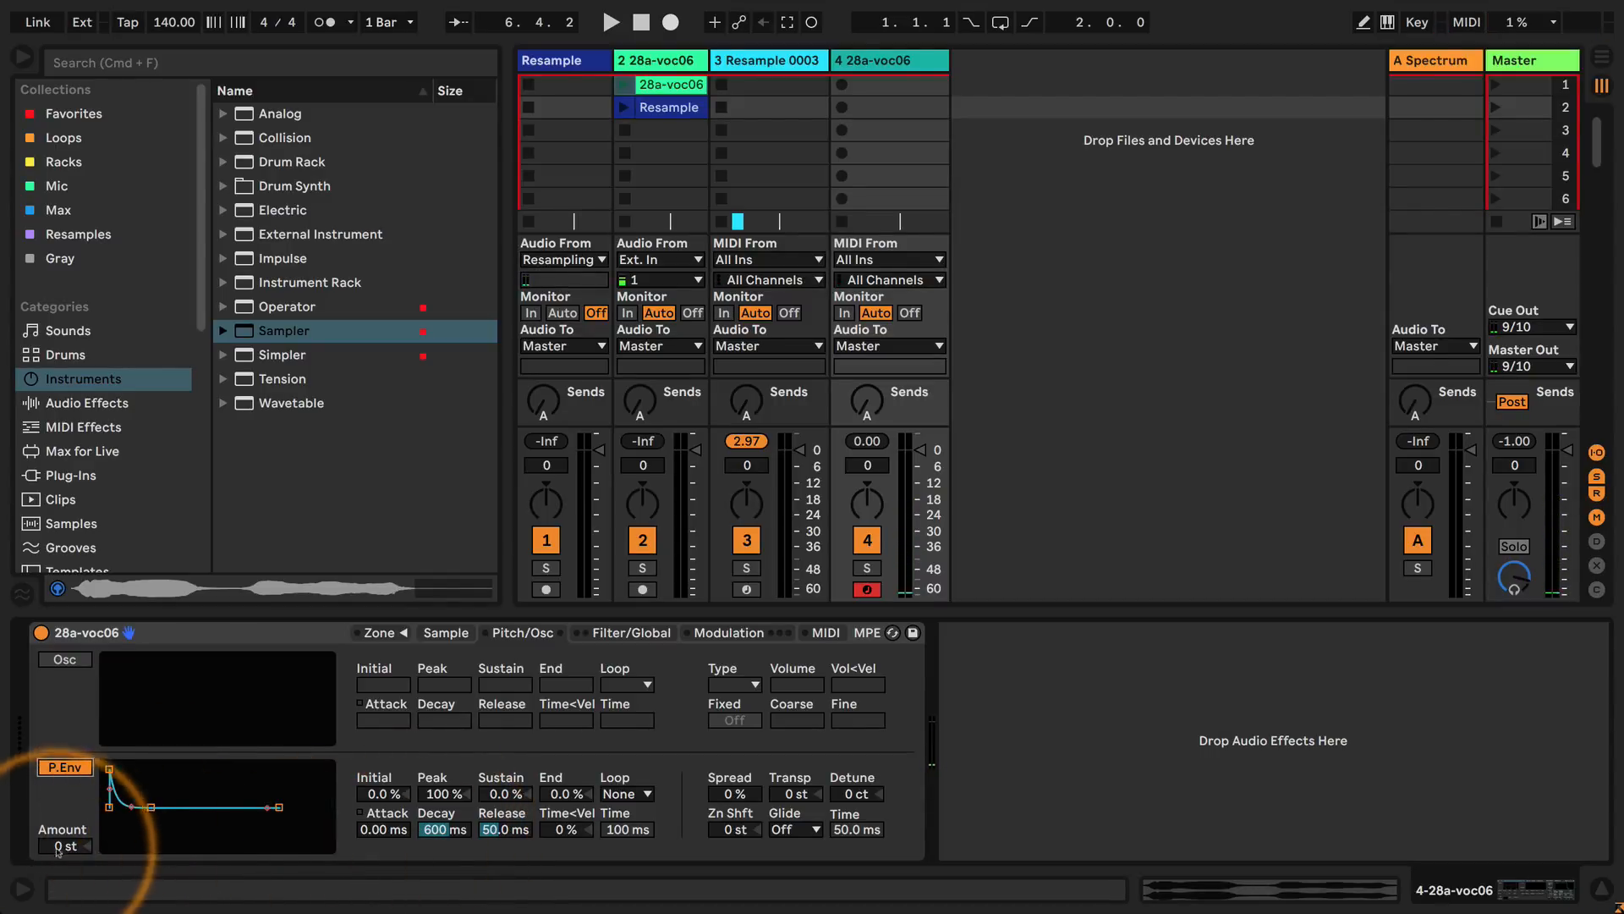
pyautogui.moveTo(71, 847); pyautogui.dragTo(71, 838)
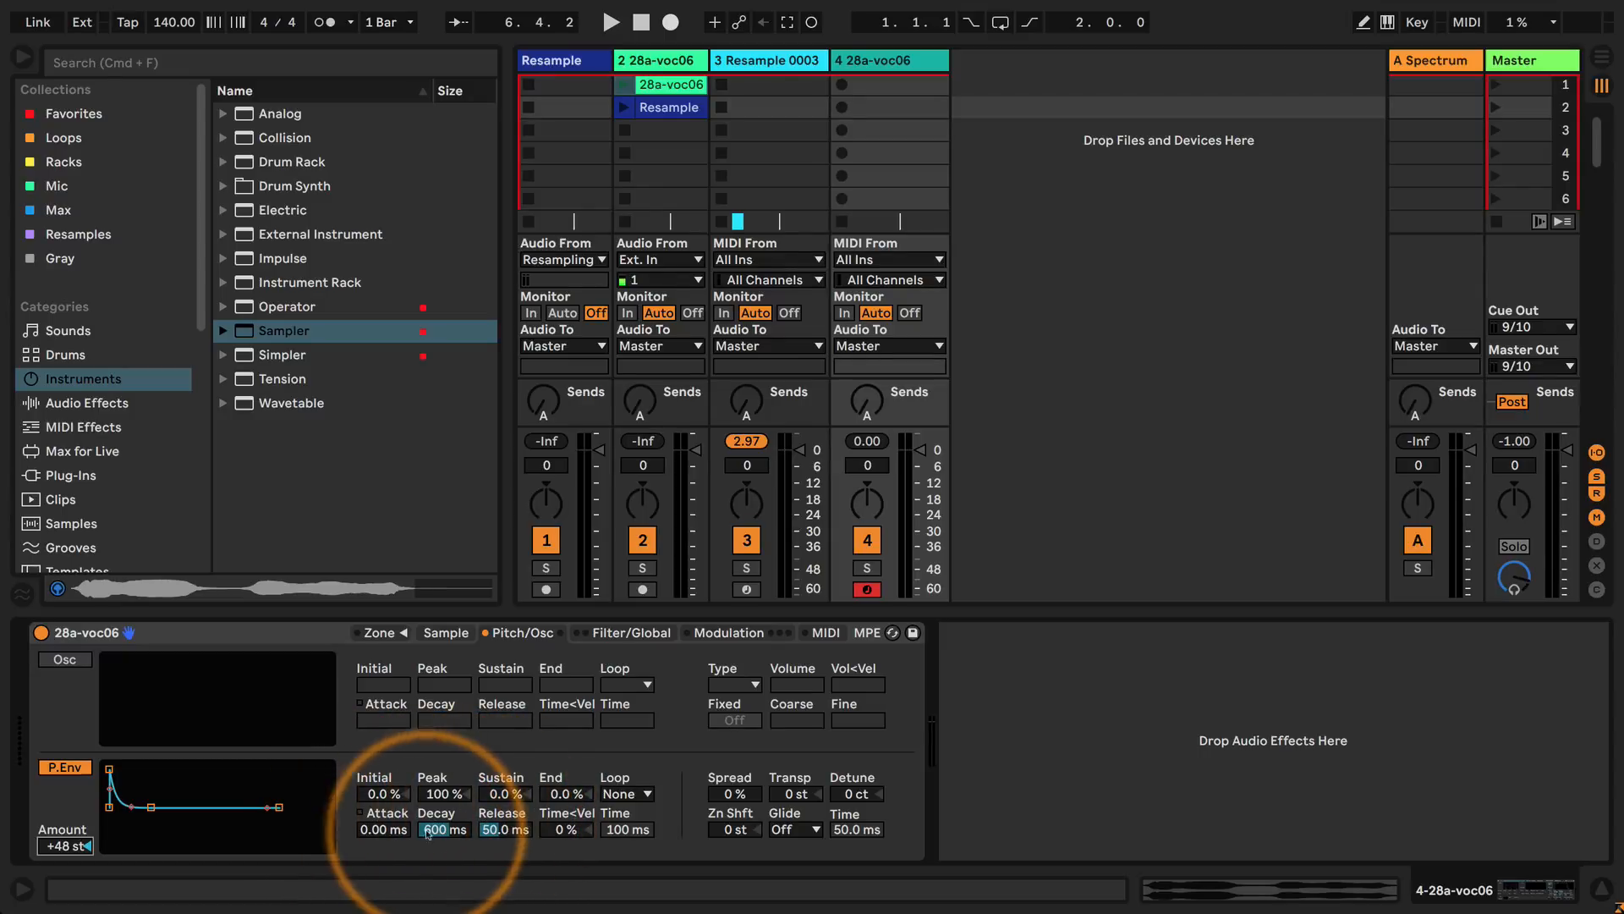
pyautogui.moveTo(428, 831); pyautogui.dragTo(427, 896)
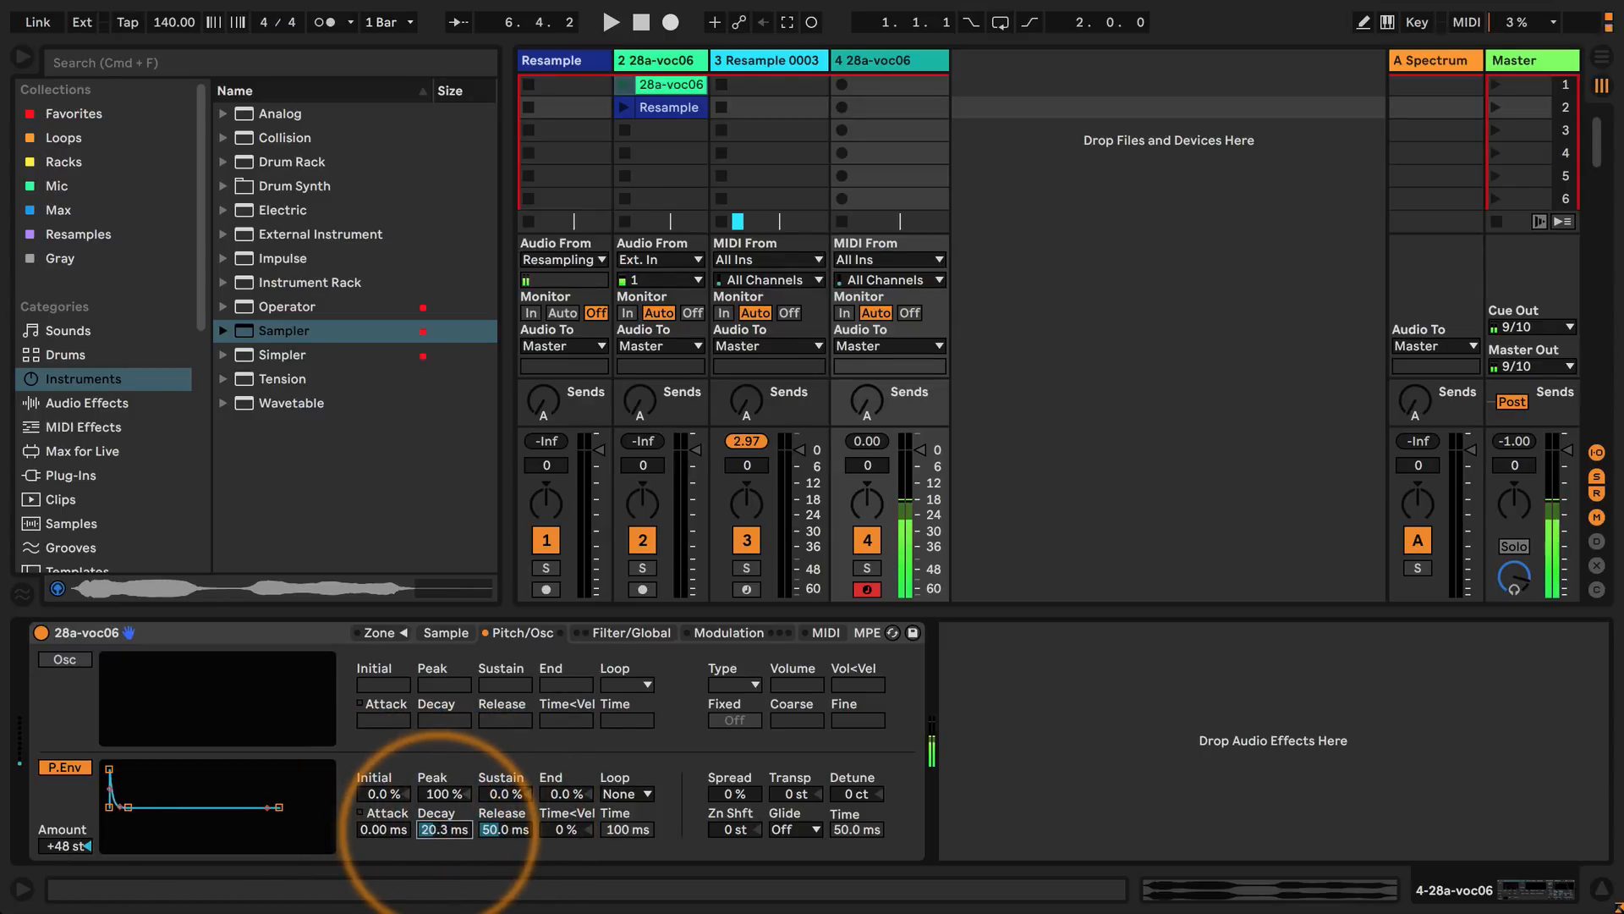
pyautogui.moveTo(440, 831); pyautogui.dragTo(494, 783)
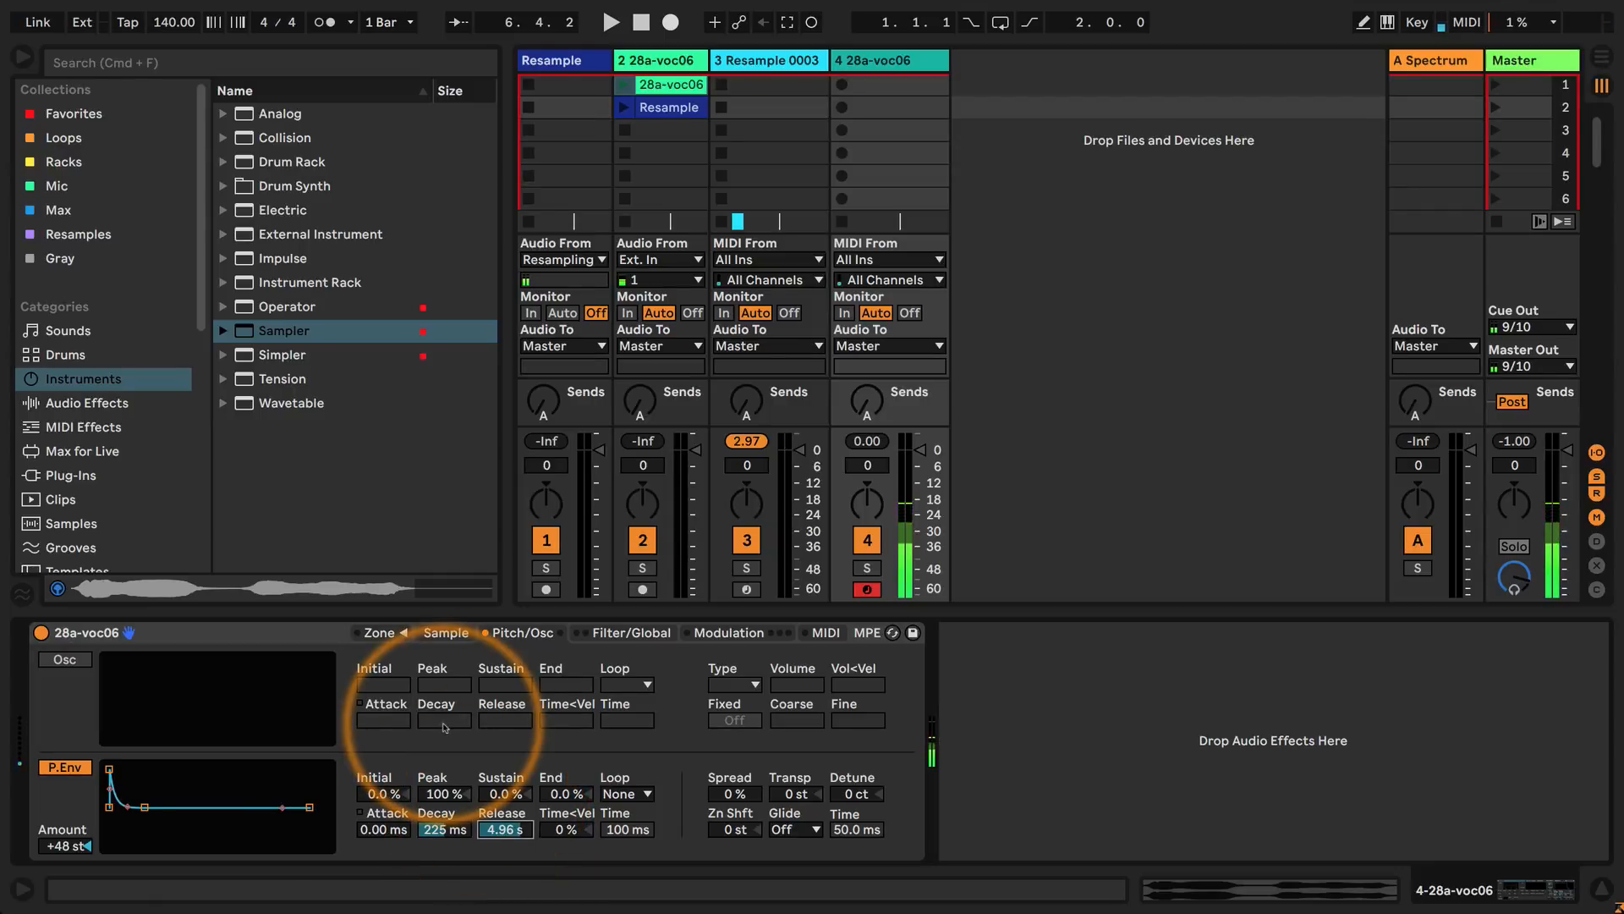
# Shape the pitch envelope with about 0.56 ms attack, 189 ms decay and a 44% peak.
pyautogui.moveTo(442, 829); pyautogui.dragTo(378, 841)
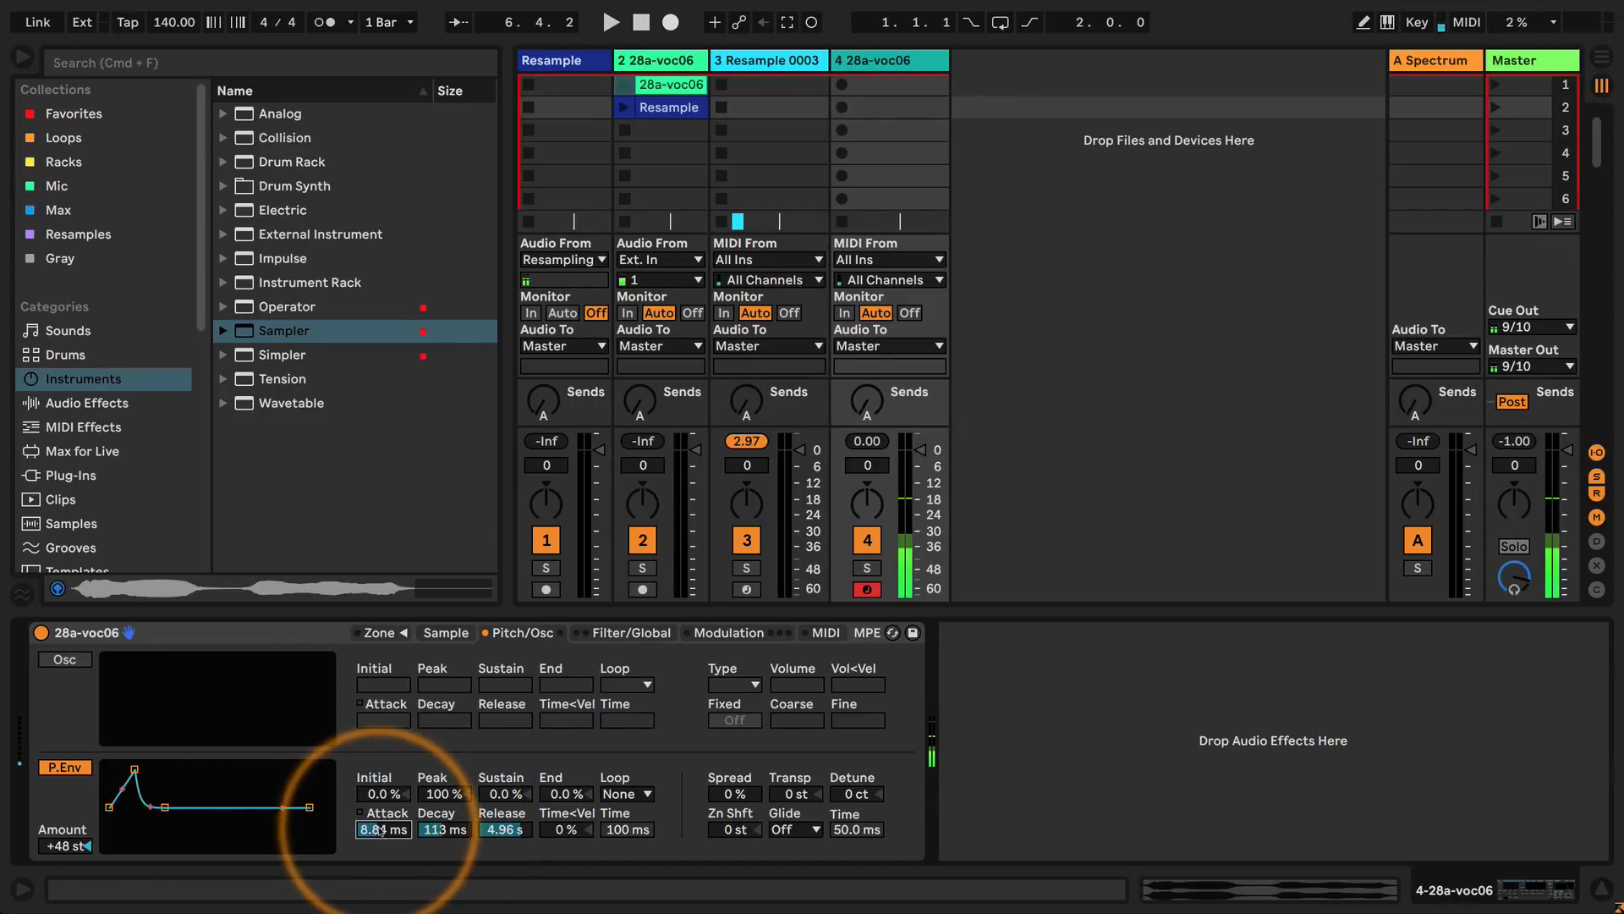
pyautogui.moveTo(64, 845); pyautogui.dragTo(64, 849)
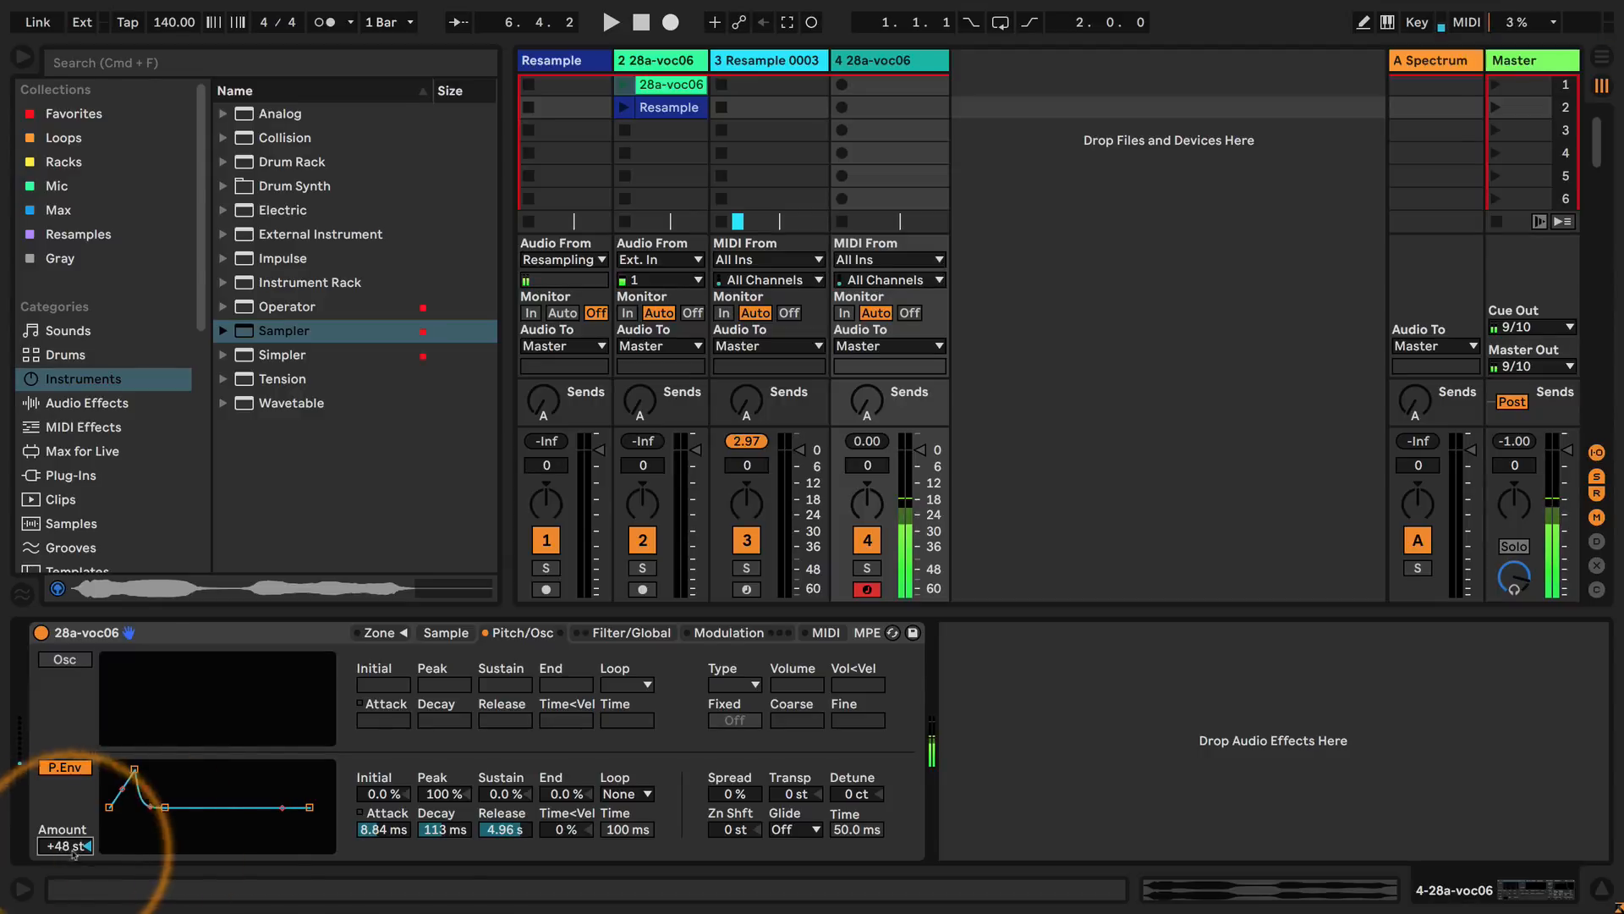
pyautogui.moveTo(444, 829)
pyautogui.mouseDown()
pyautogui.moveTo(444, 813)
pyautogui.moveTo(443, 841)
pyautogui.moveTo(383, 833)
pyautogui.moveTo(383, 854)
pyautogui.moveTo(443, 822)
pyautogui.moveTo(444, 803)
pyautogui.moveTo(443, 826)
pyautogui.mouseUp()
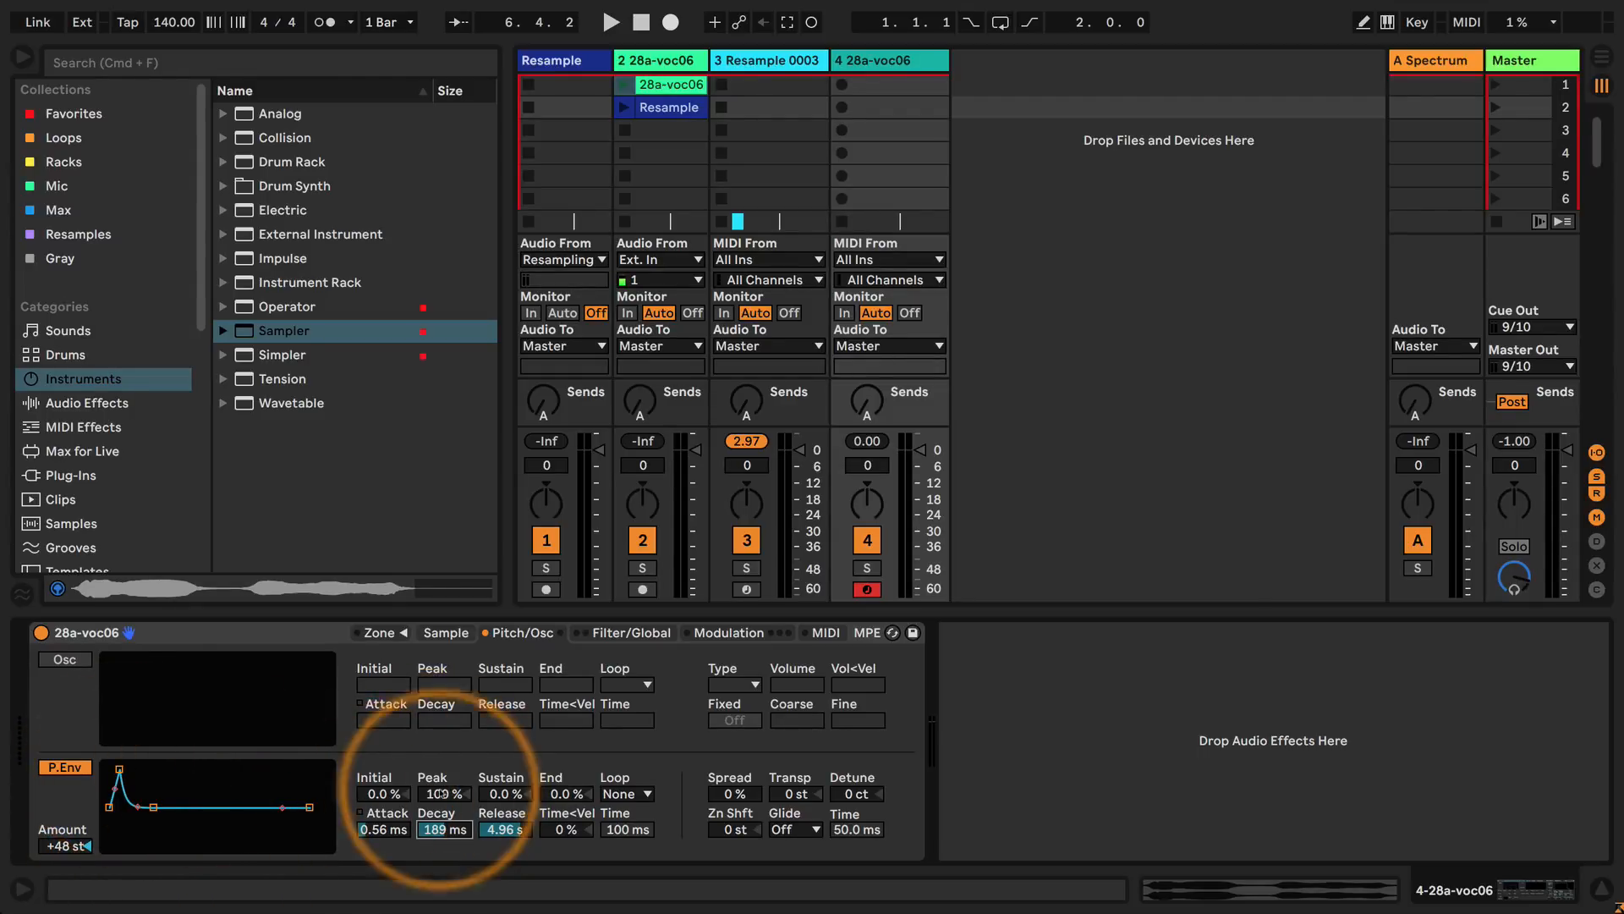
pyautogui.moveTo(442, 793); pyautogui.dragTo(442, 803)
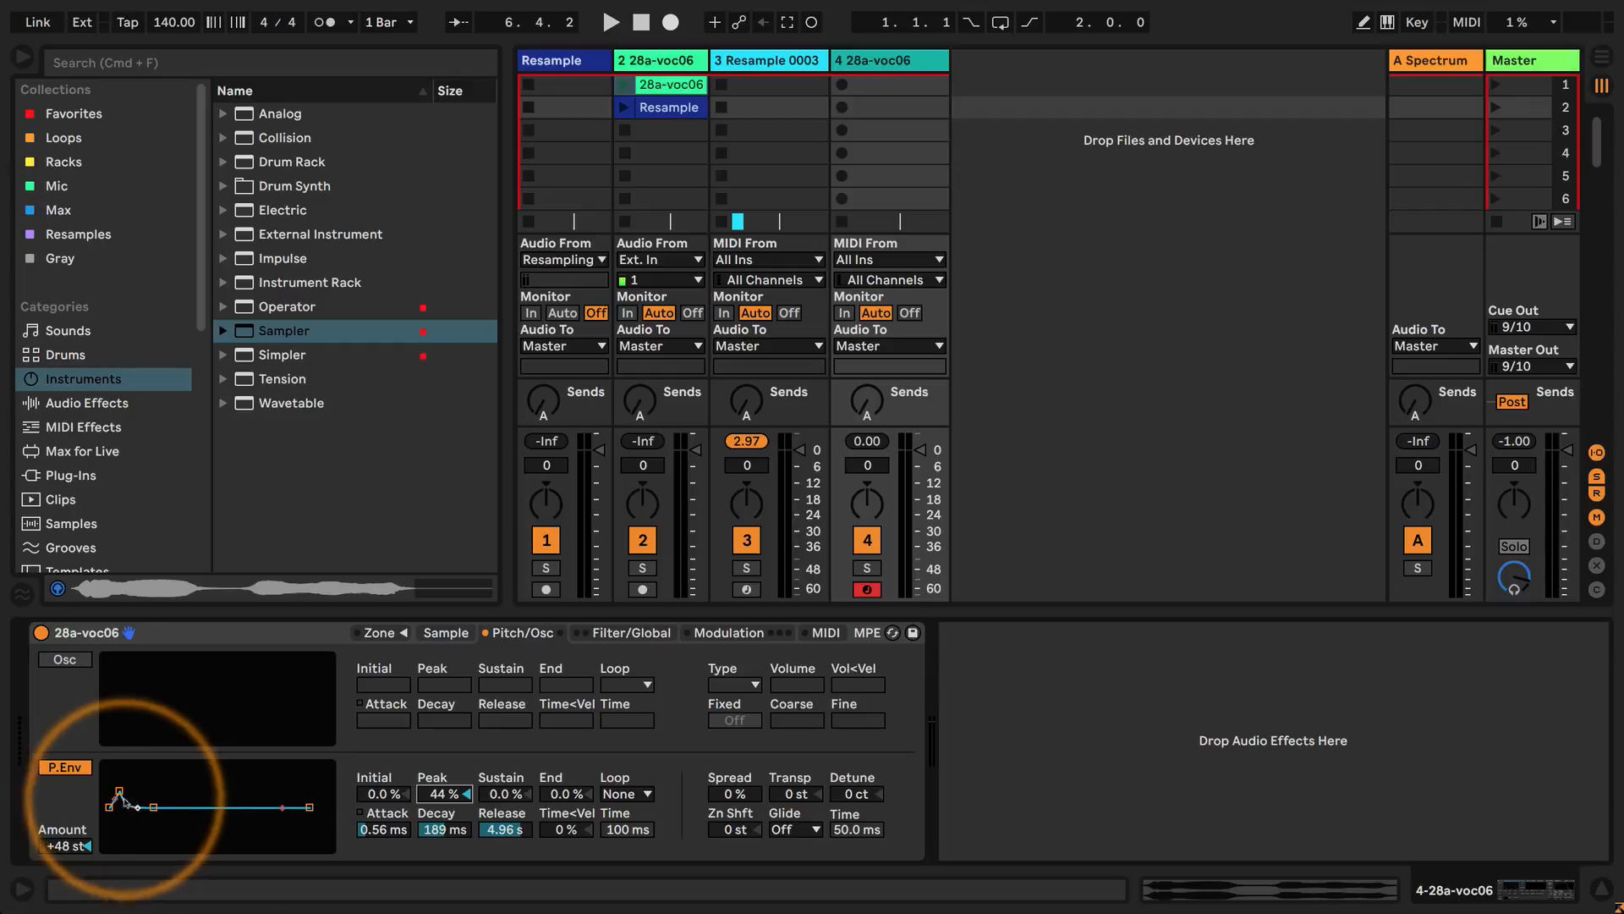
# Try negative and positive pitch envelope peaks, ending with an 80% peak, 0 ms attack and about 95.2 ms decay.
pyautogui.moveTo(119, 791)
pyautogui.mouseDown()
pyautogui.moveTo(123, 773)
pyautogui.moveTo(133, 815)
pyautogui.moveTo(156, 768)
pyautogui.moveTo(127, 814)
pyautogui.moveTo(179, 836)
pyautogui.moveTo(120, 769)
pyautogui.moveTo(134, 787)
pyautogui.mouseUp()
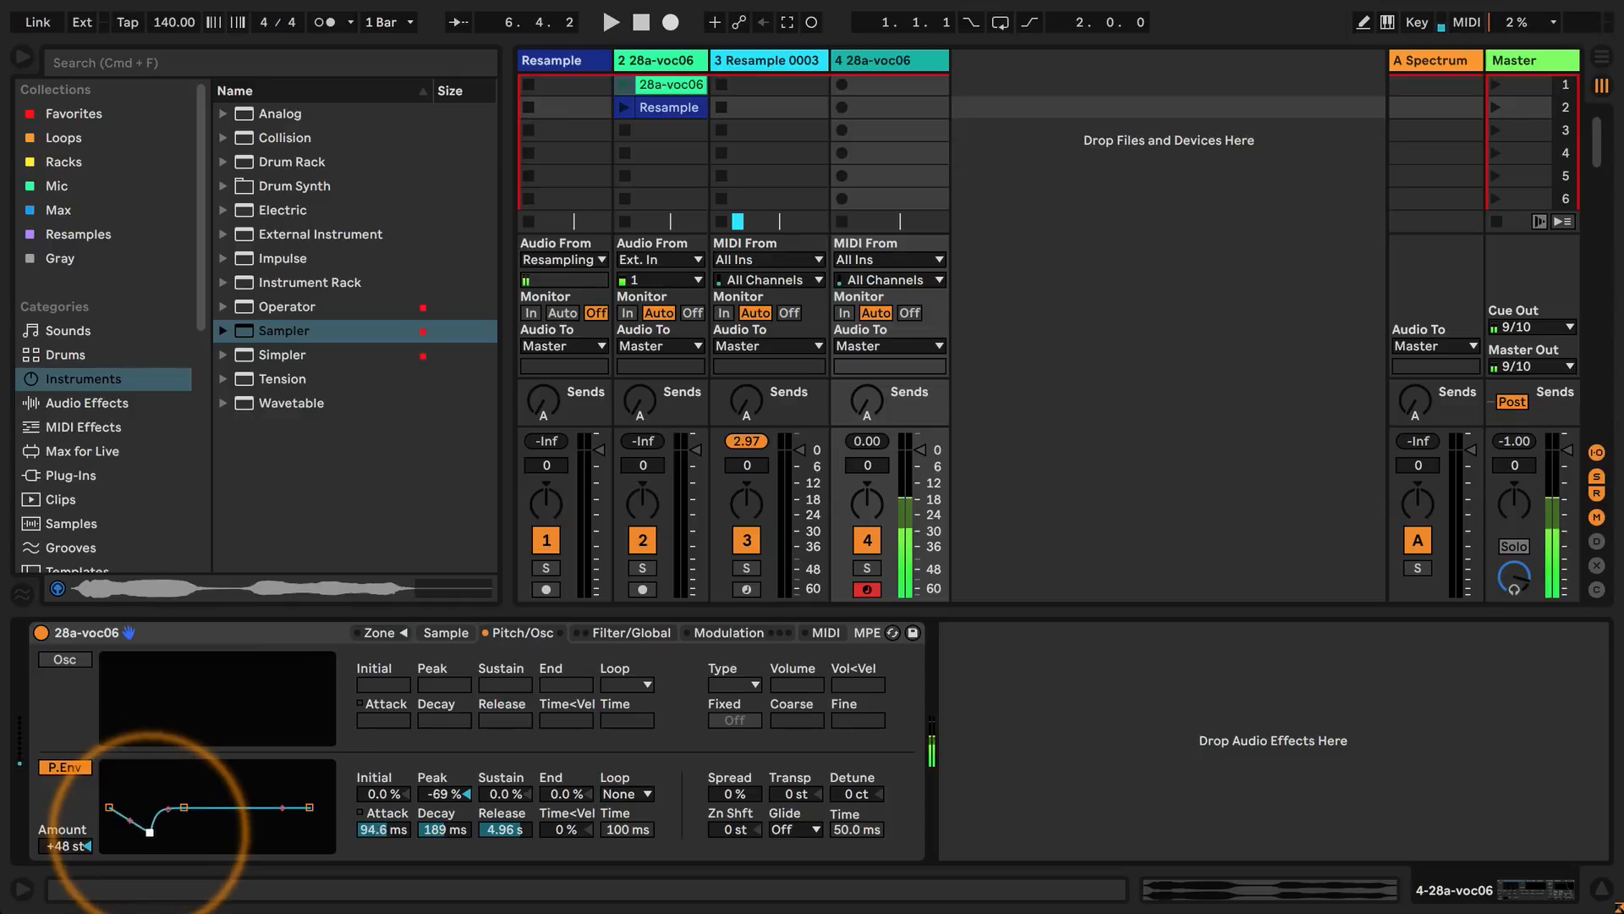
pyautogui.moveTo(148, 837); pyautogui.dragTo(142, 834)
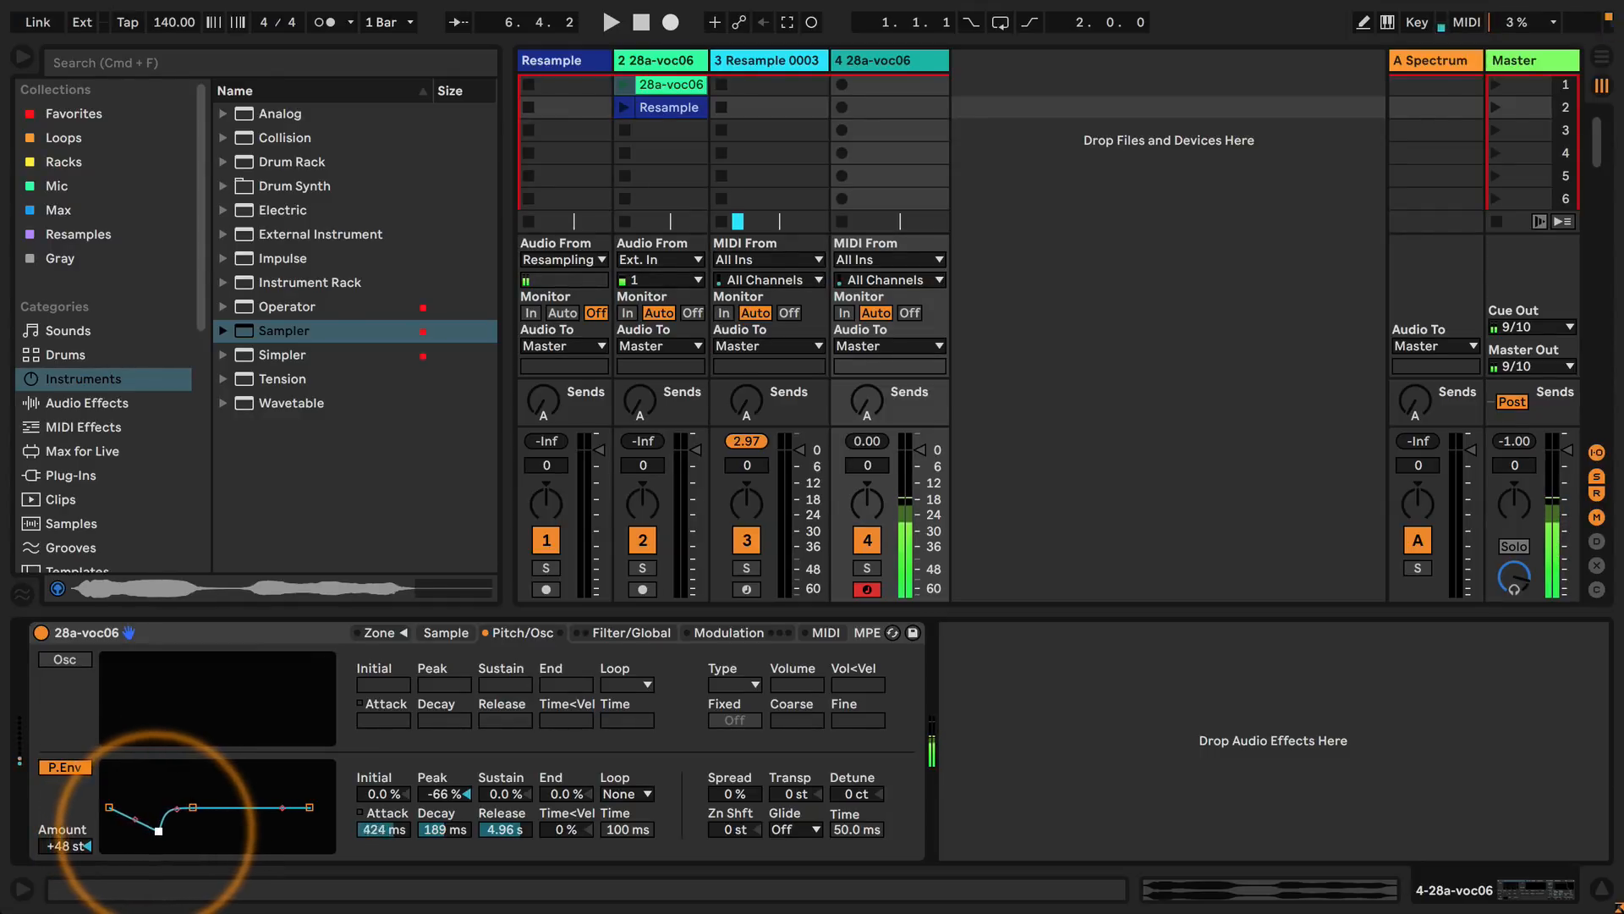
pyautogui.moveTo(137, 843); pyautogui.dragTo(141, 774)
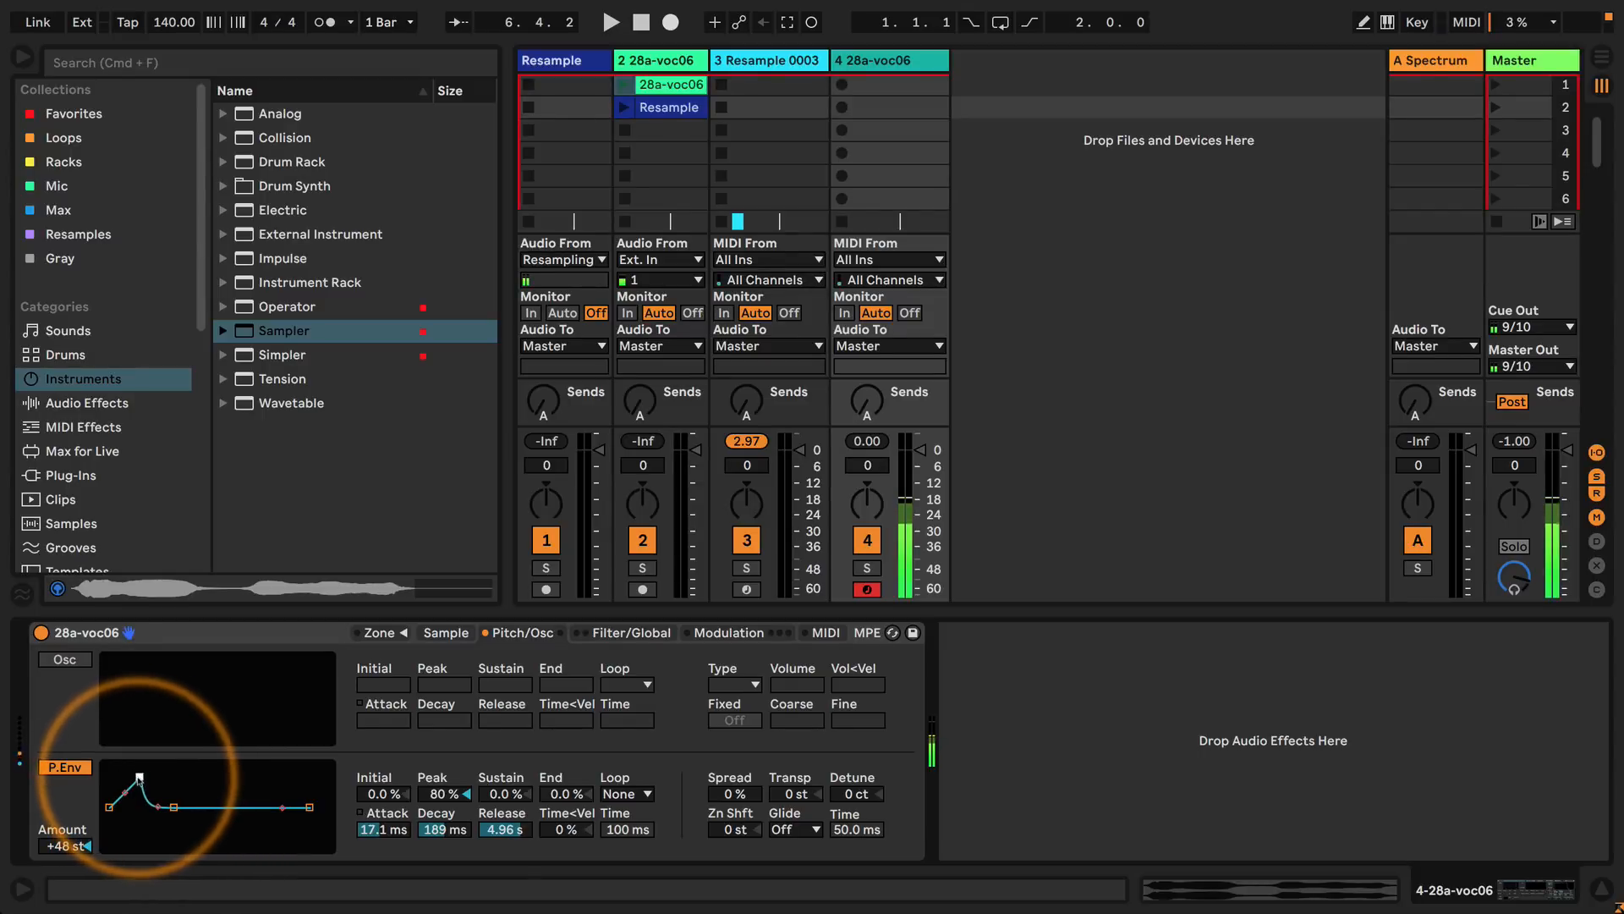
pyautogui.moveTo(372, 828); pyautogui.dragTo(435, 863)
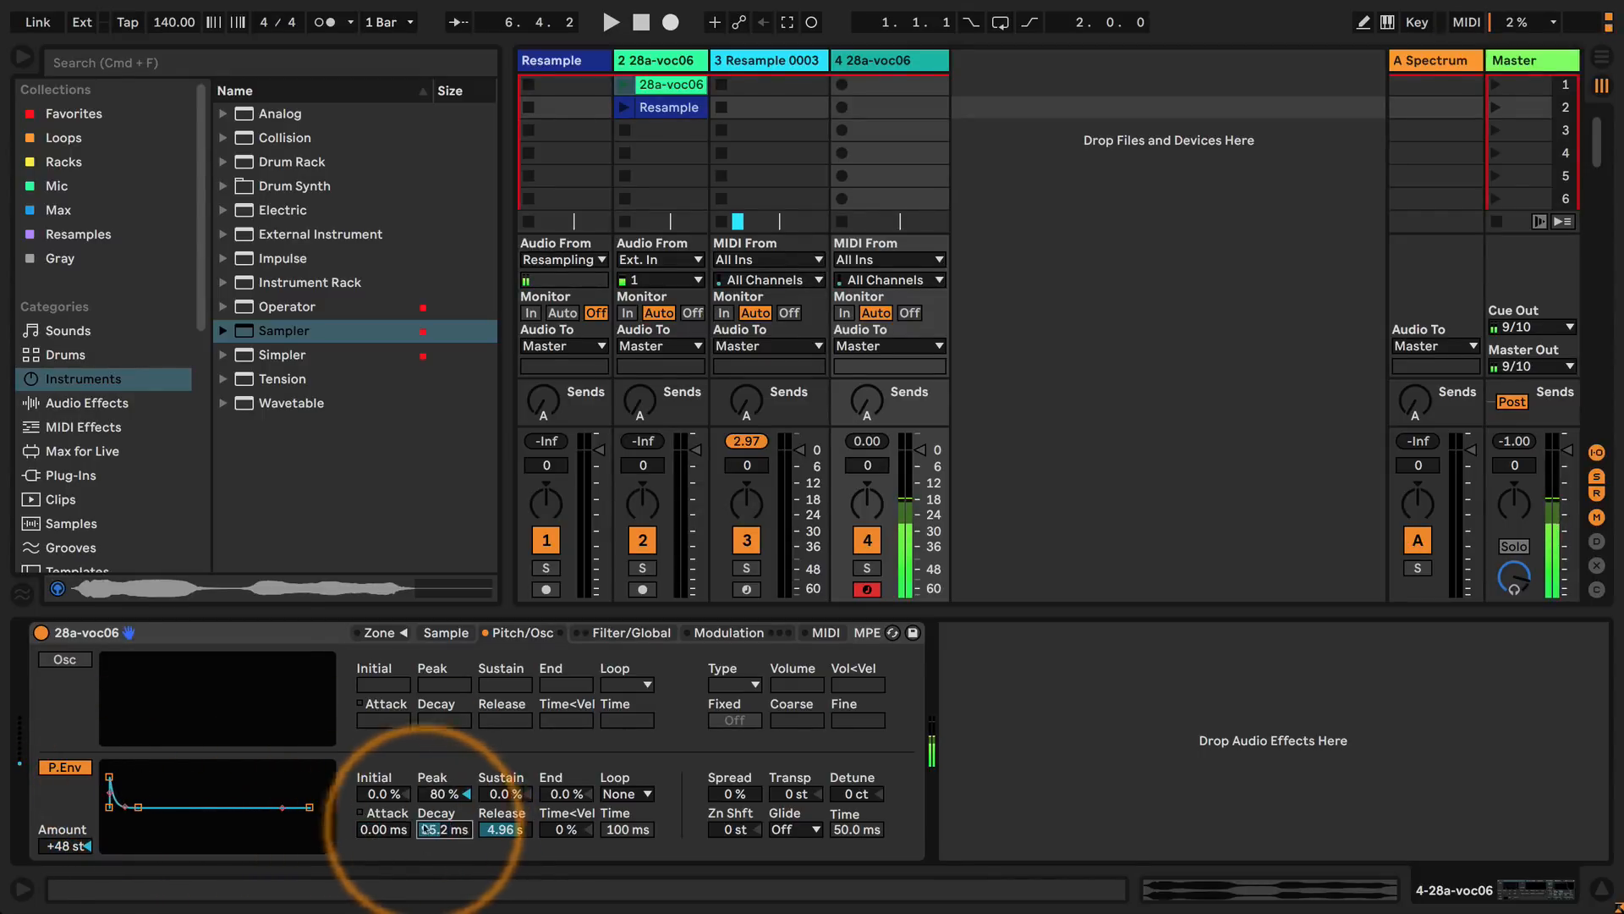
# Set the sample's Sustain Mode to forward looping and move the loop region toward the trimmed section.
pyautogui.click(446, 633)
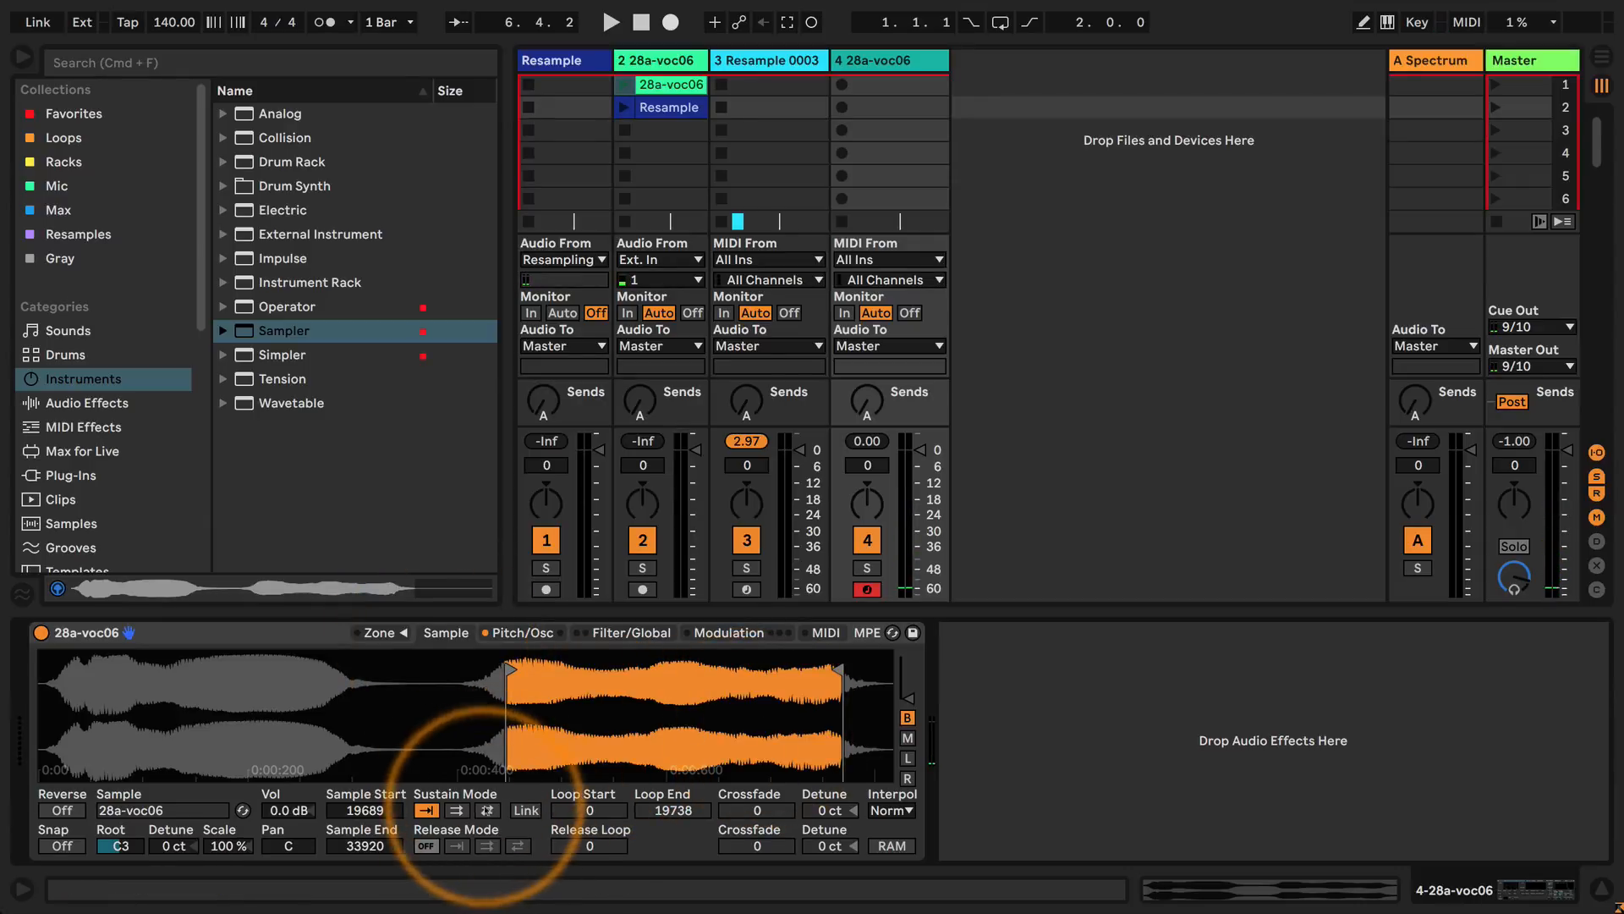
pyautogui.click(456, 811)
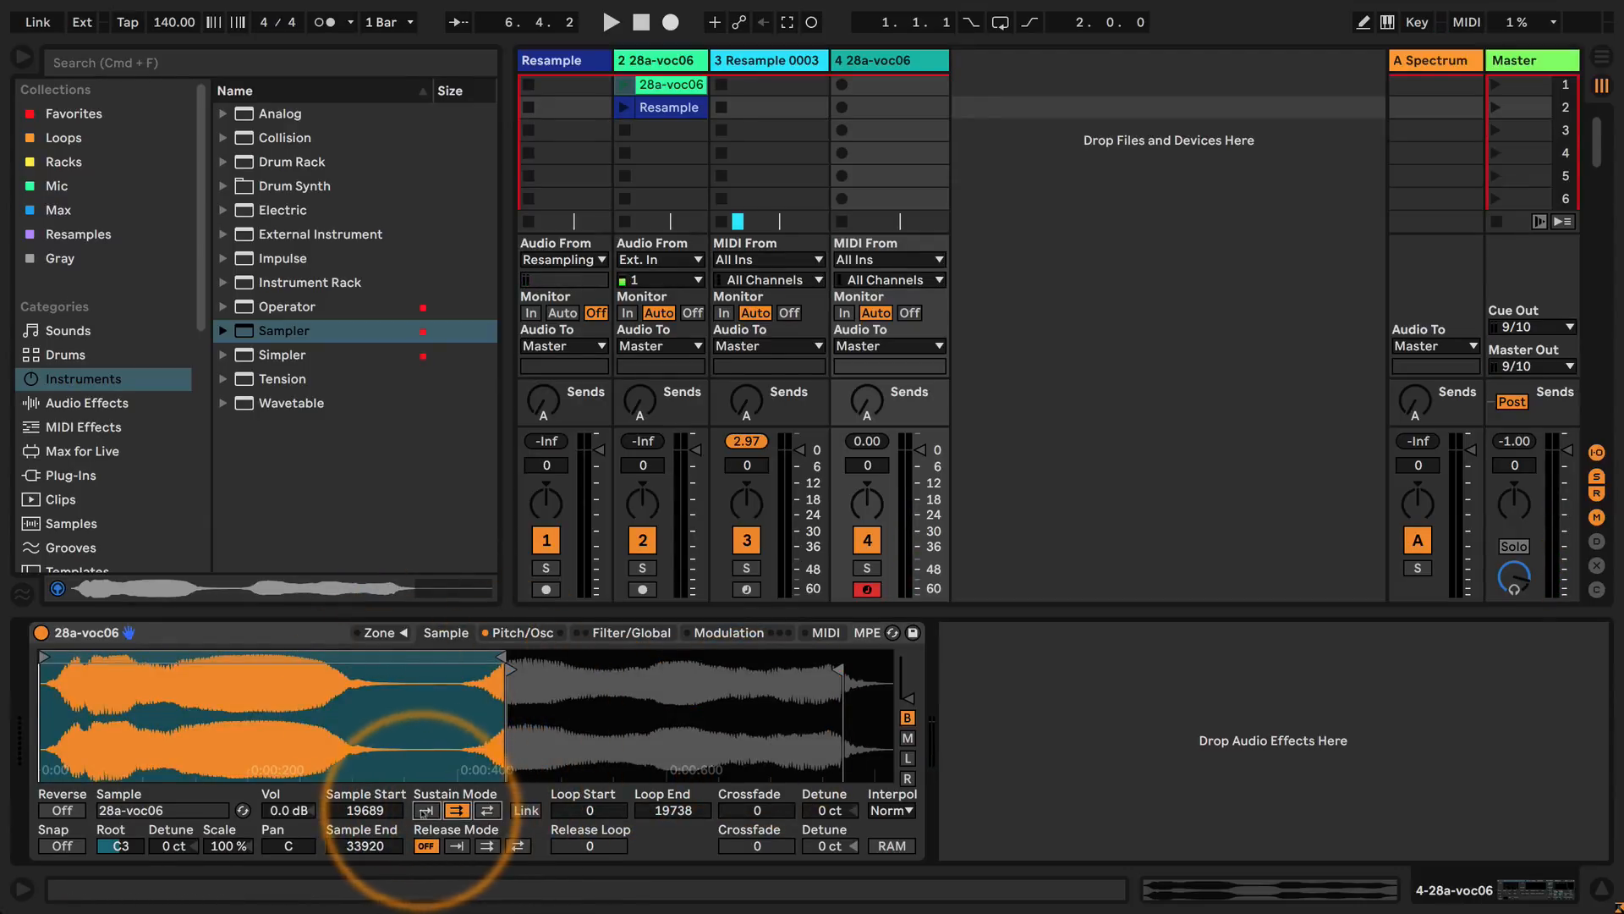
pyautogui.click(426, 811)
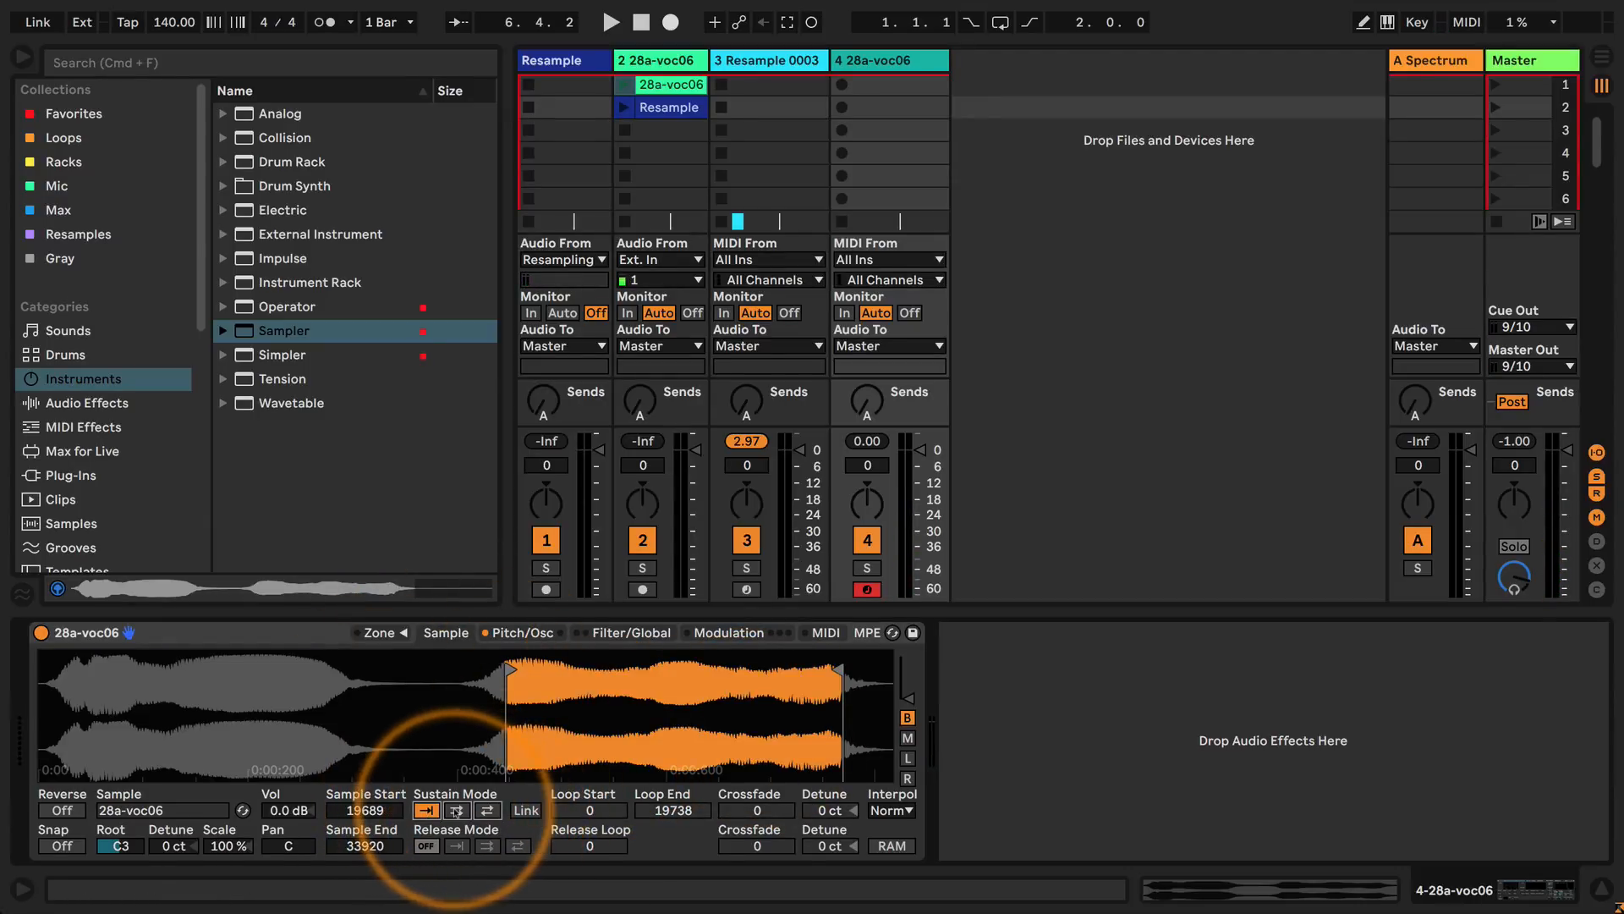
pyautogui.click(457, 810)
pyautogui.moveTo(140, 657); pyautogui.dragTo(494, 656)
# Stretch the pitch envelope to about 4.78 s attack, 6.42 s decay and 12.8 s release, with a 100% peak.
pyautogui.click(530, 634)
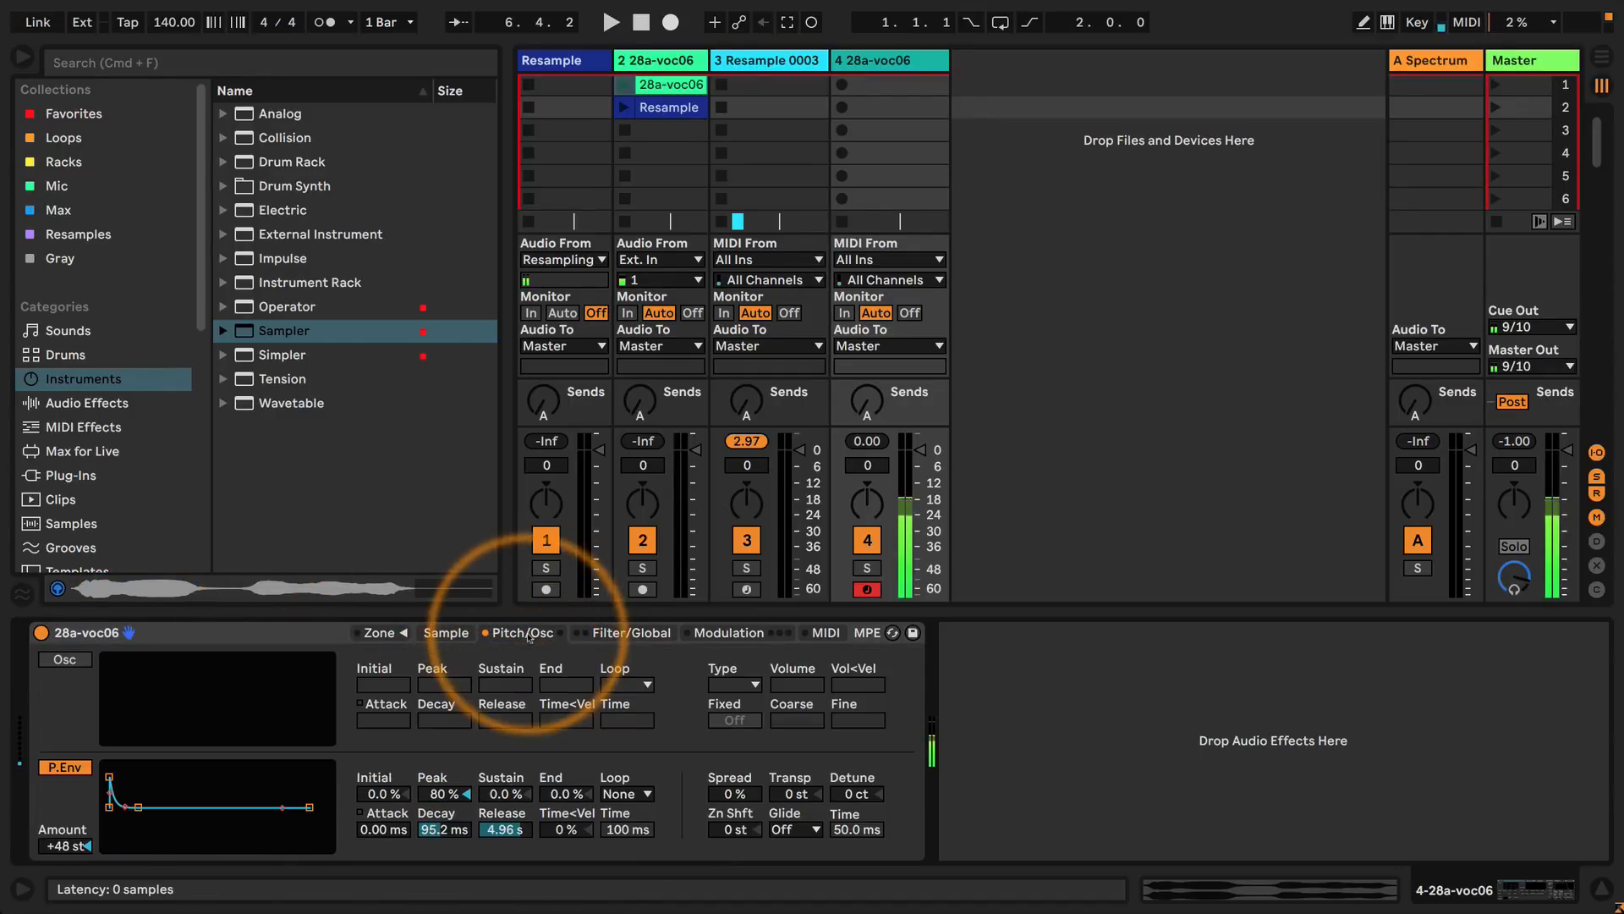
pyautogui.moveTo(500, 832); pyautogui.dragTo(452, 827)
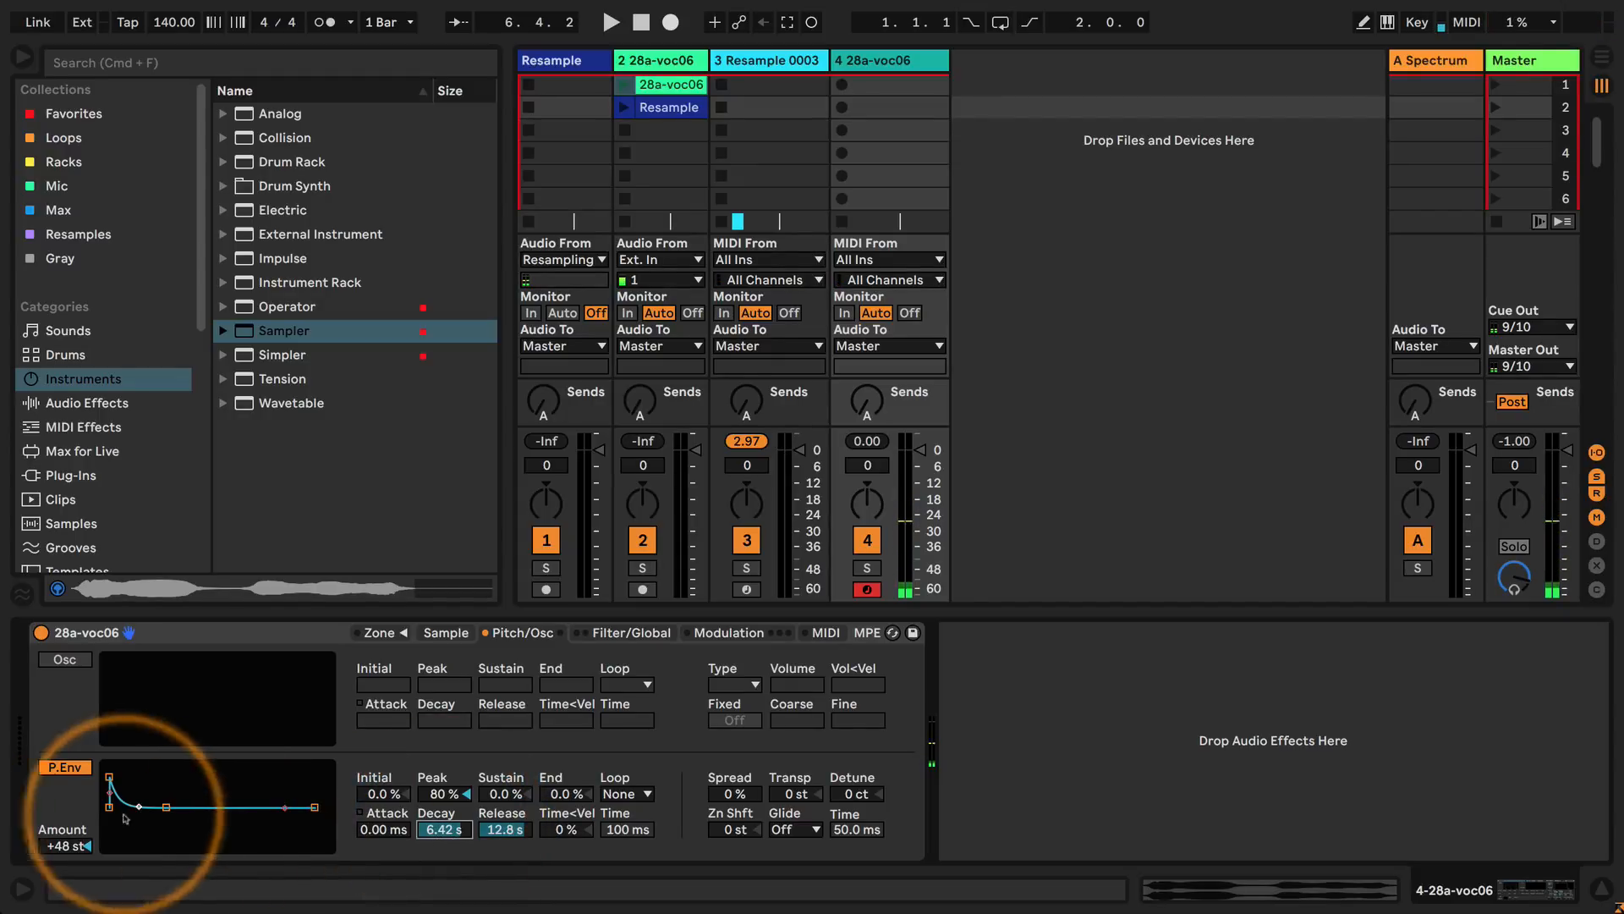
pyautogui.moveTo(111, 780); pyautogui.dragTo(110, 769)
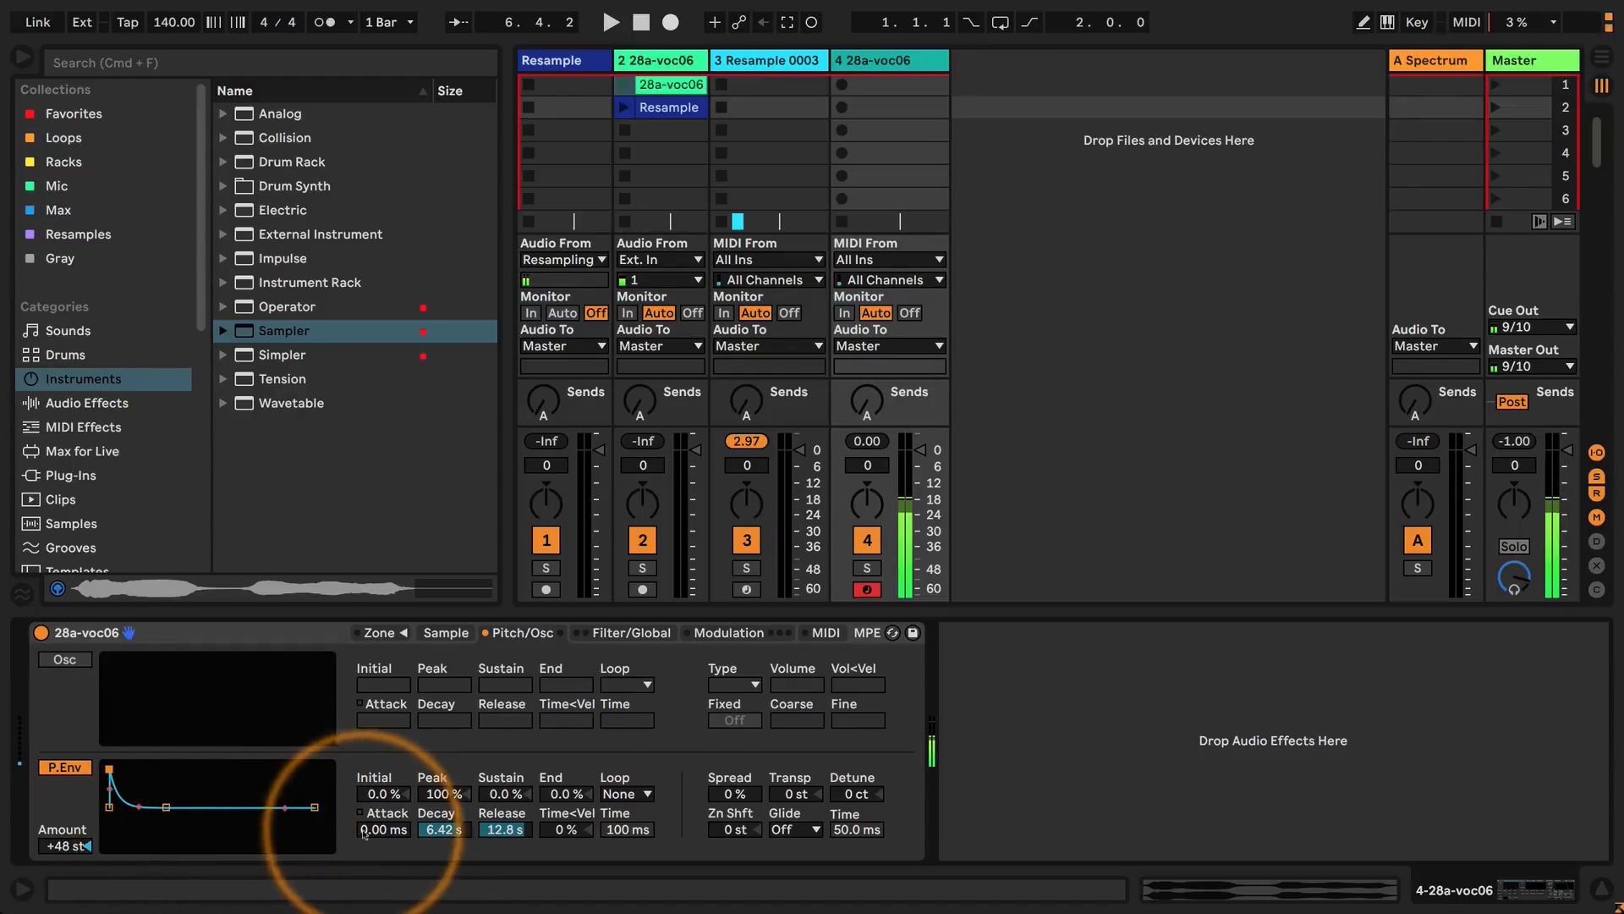
pyautogui.moveTo(382, 830); pyautogui.dragTo(385, 831)
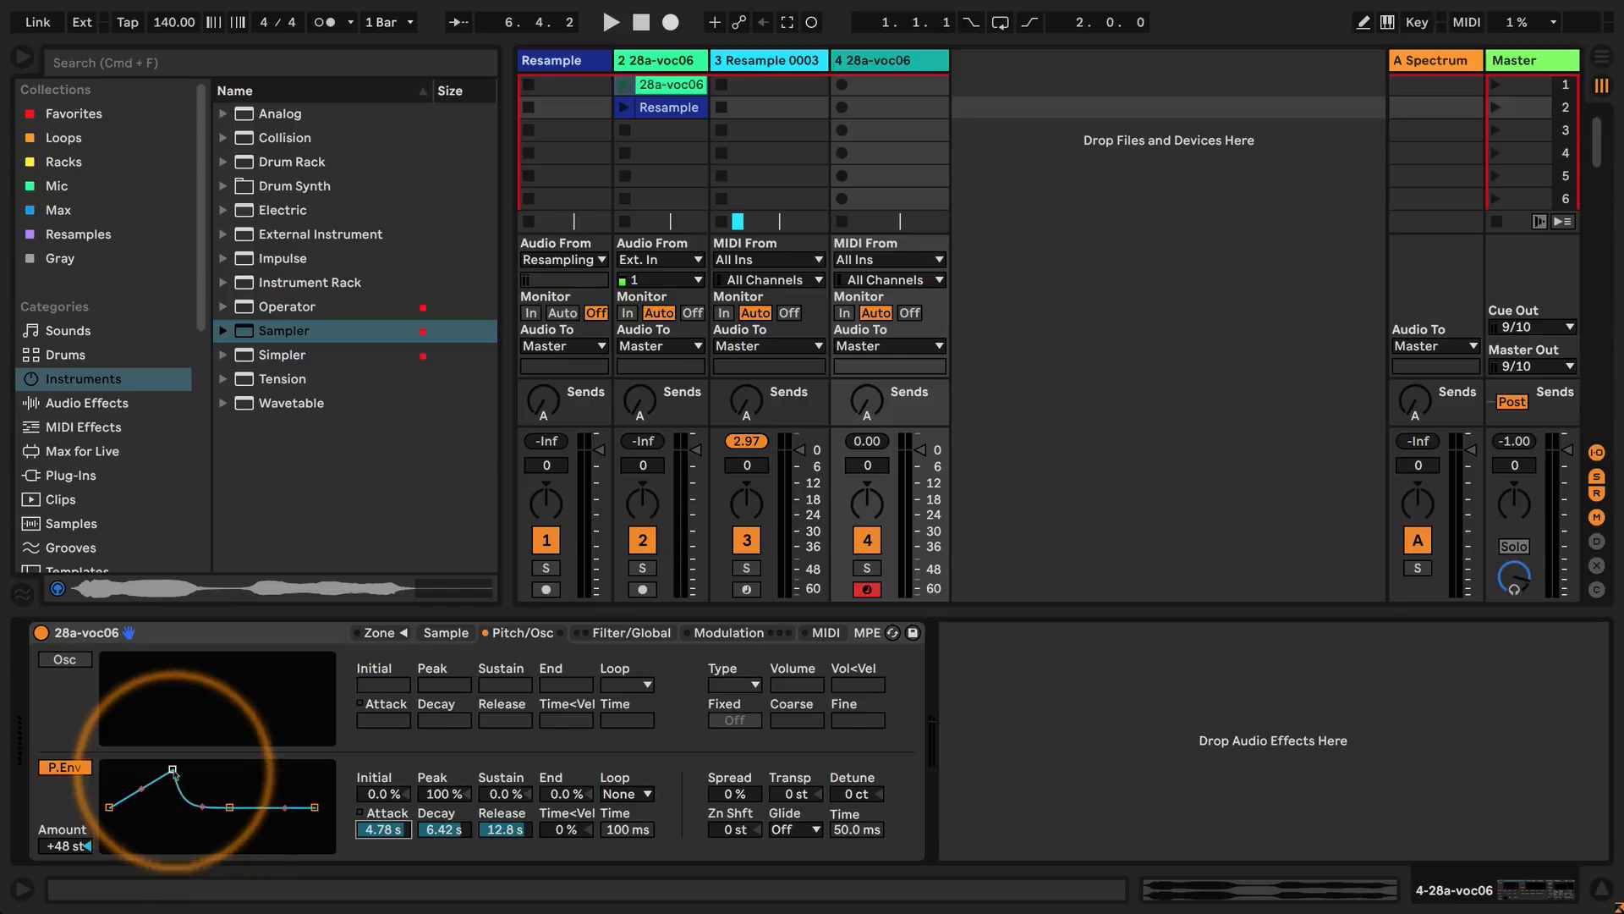
# Invert the pitch envelope's peak to -100%, and set its attack to about 534 ms and its release to 60.0 s.
pyautogui.moveTo(173, 769); pyautogui.dragTo(175, 843)
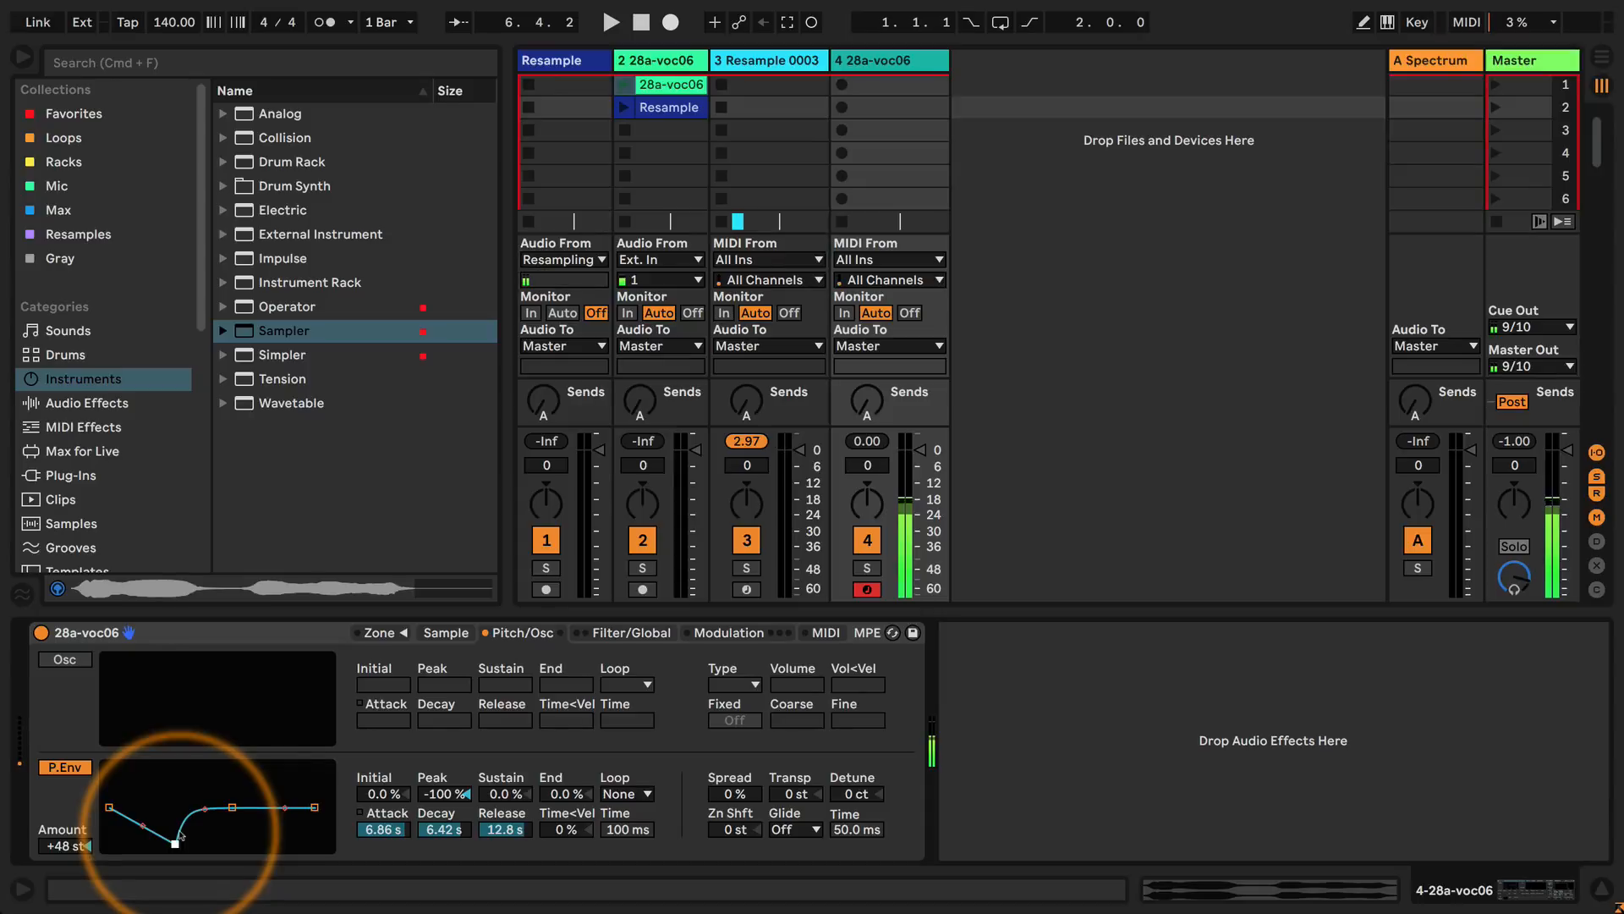
pyautogui.moveTo(179, 836); pyautogui.dragTo(165, 838)
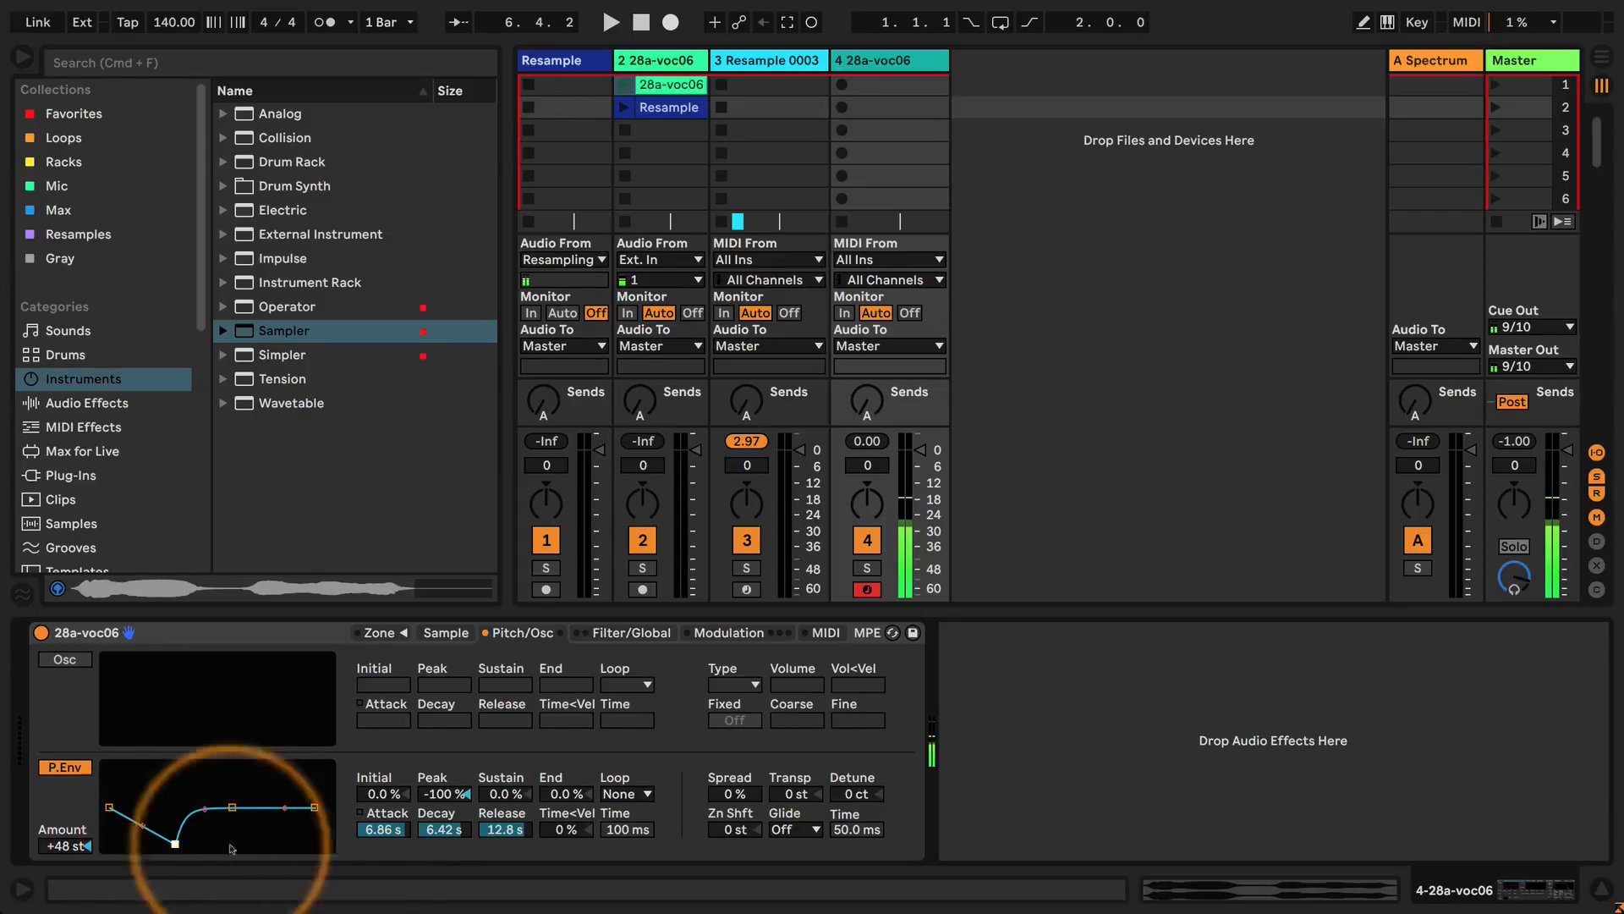
pyautogui.click(383, 829)
pyautogui.moveTo(383, 829); pyautogui.dragTo(383, 841)
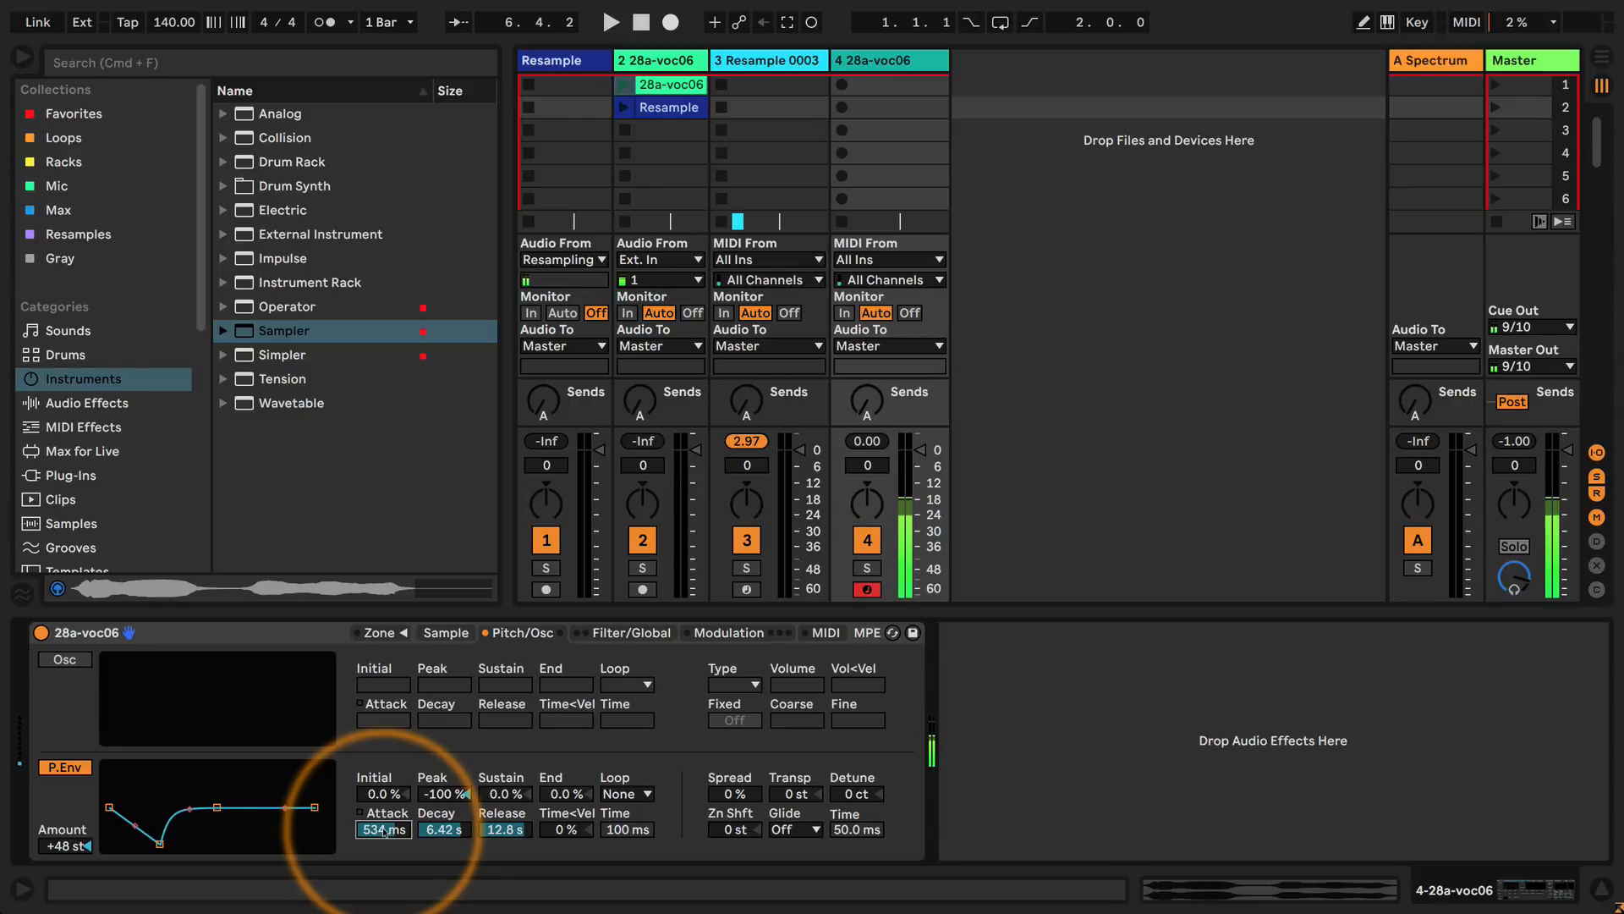
pyautogui.moveTo(505, 837); pyautogui.dragTo(497, 819)
# Set the volume envelope's decay and release to 60.0 s, and limit the Sampler to 1 voice.
pyautogui.click(707, 633)
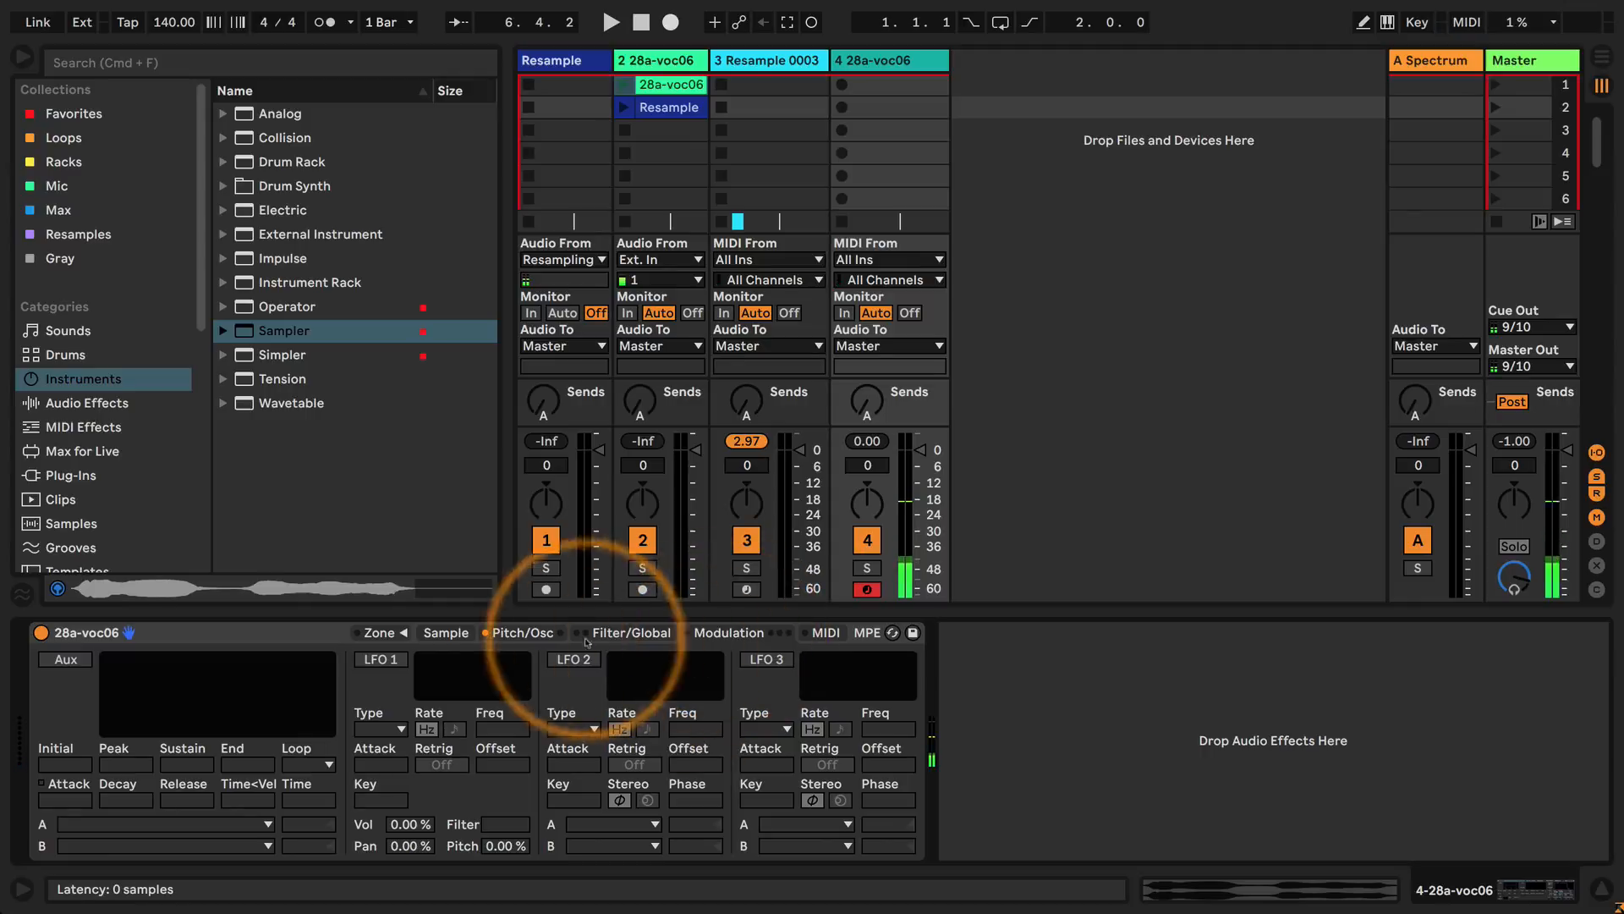
pyautogui.click(520, 633)
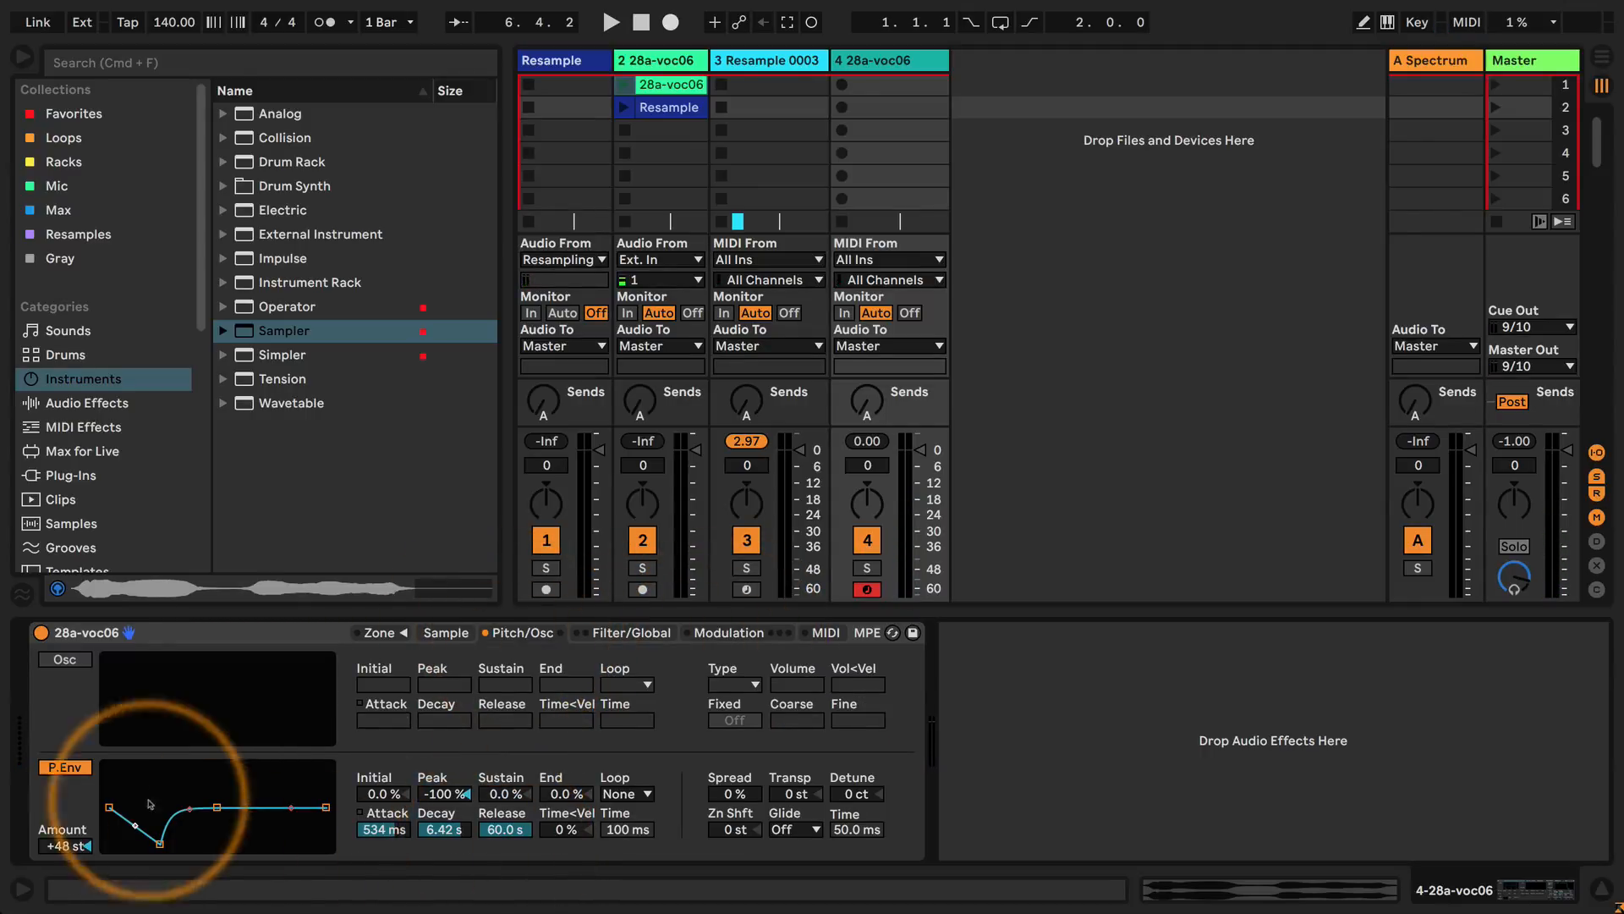
pyautogui.click(728, 632)
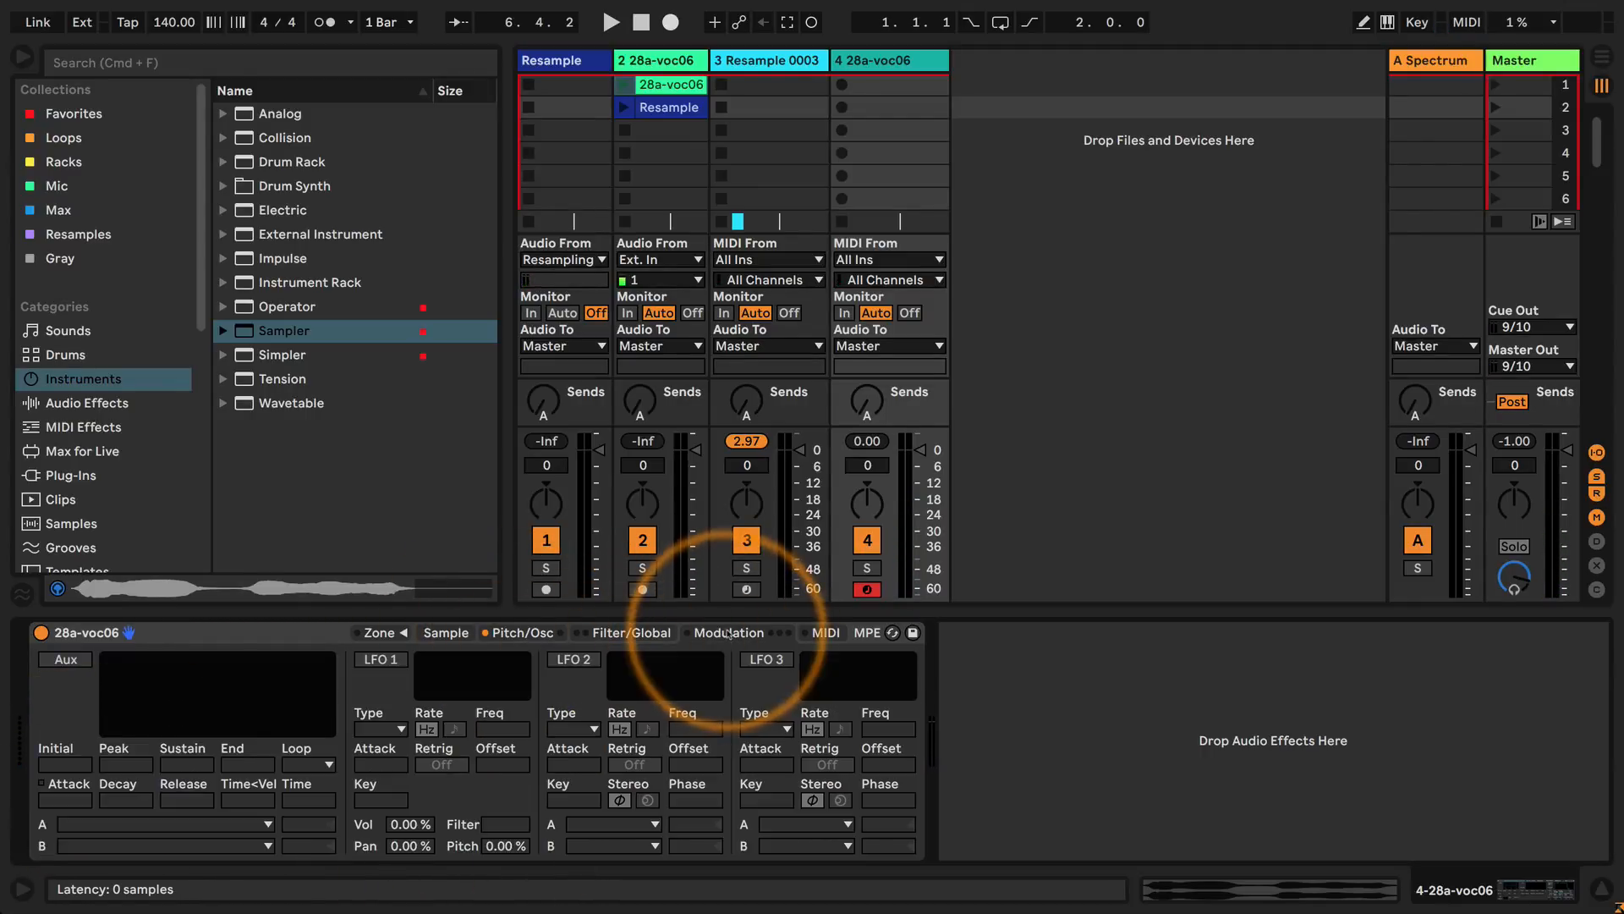
pyautogui.click(654, 633)
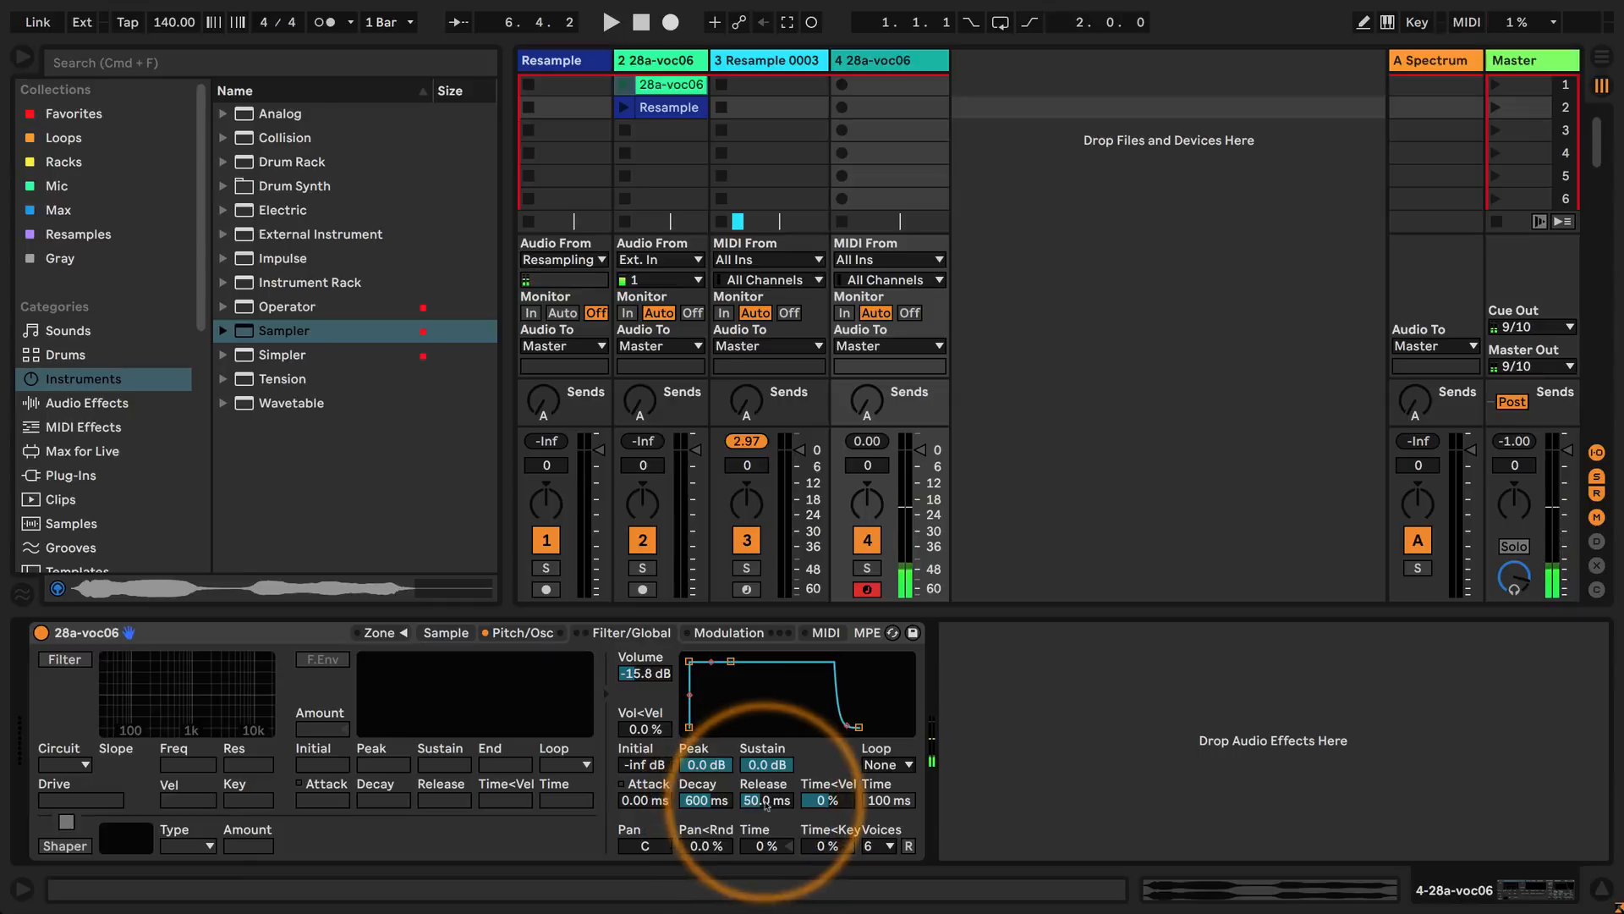
pyautogui.moveTo(770, 799); pyautogui.dragTo(706, 788)
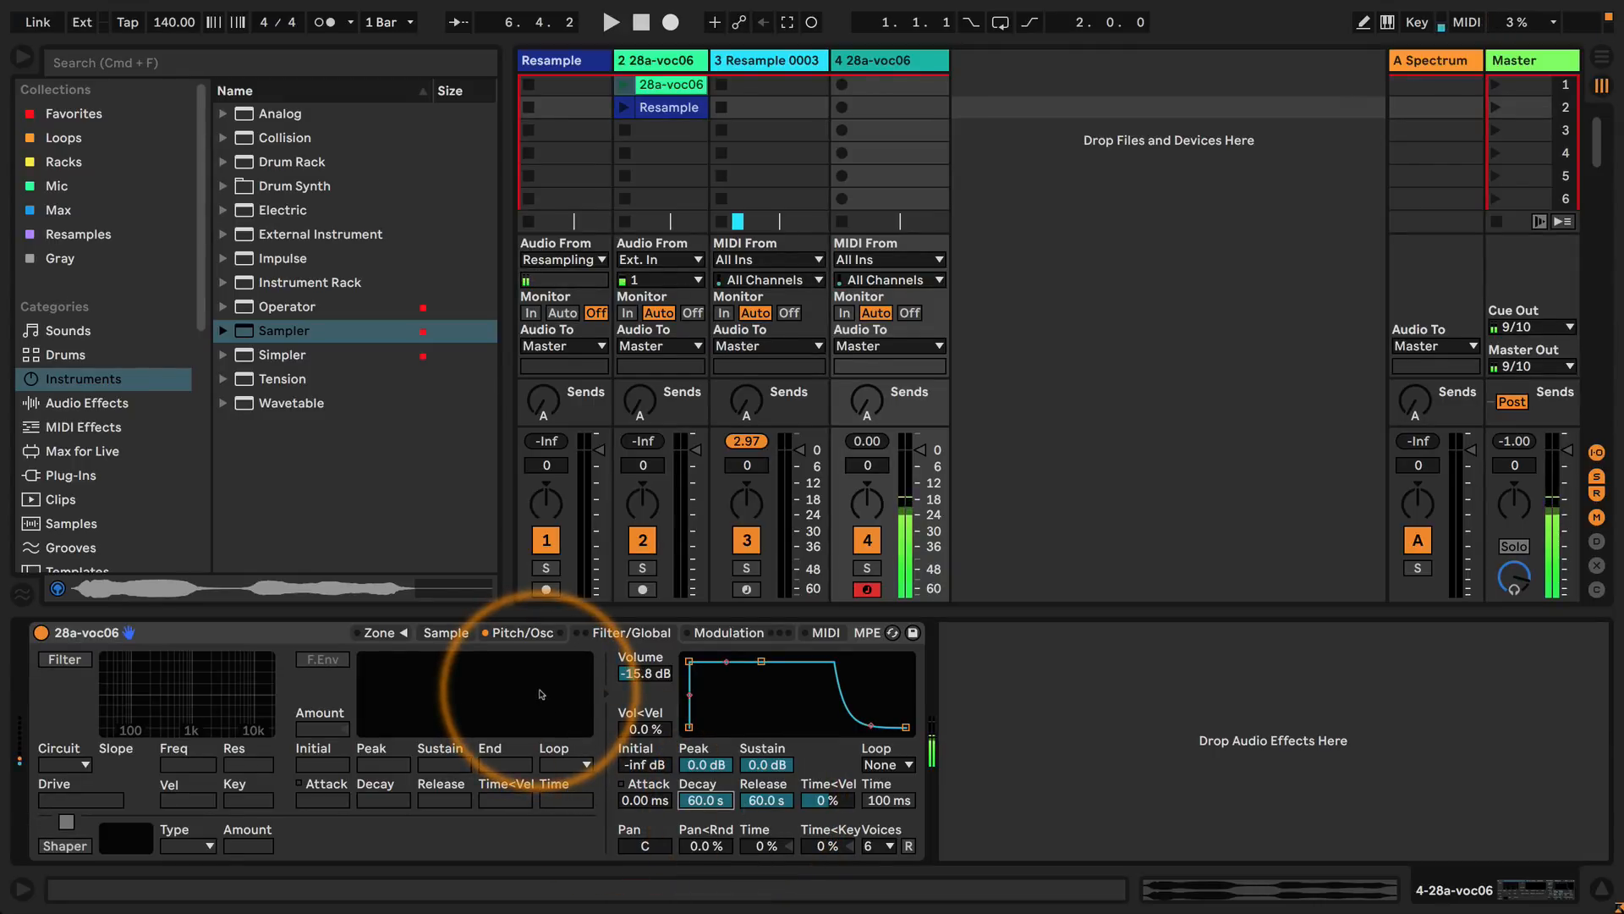
pyautogui.click(878, 846)
pyautogui.click(880, 562)
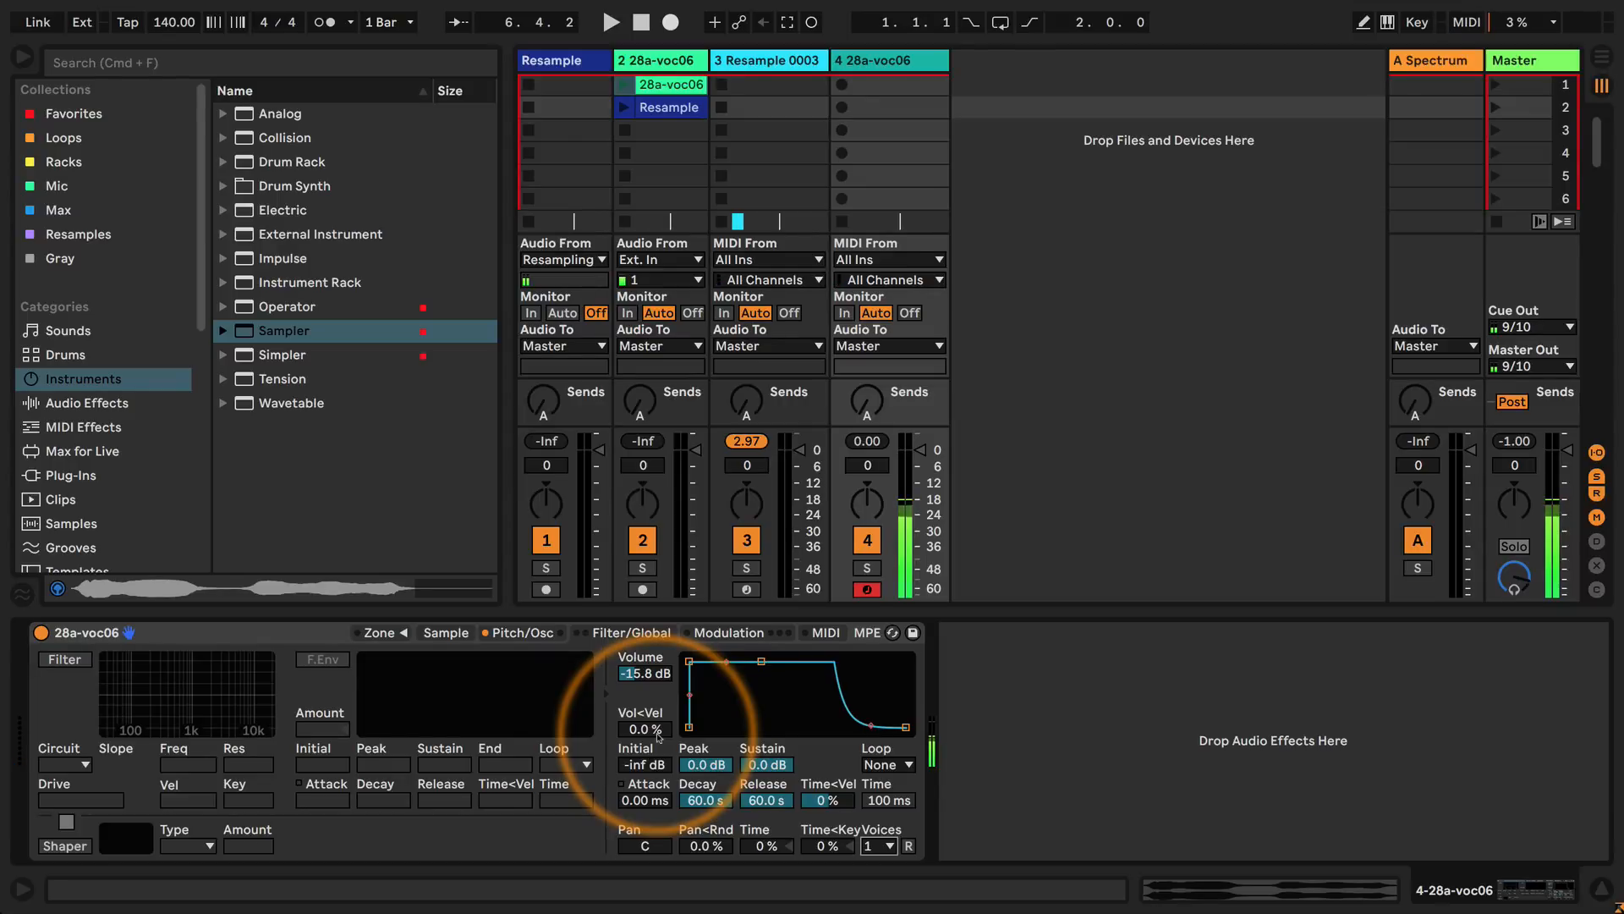
# Lower the pitch envelope's end level to -100% and switch the pitch envelope off.
pyautogui.click(521, 633)
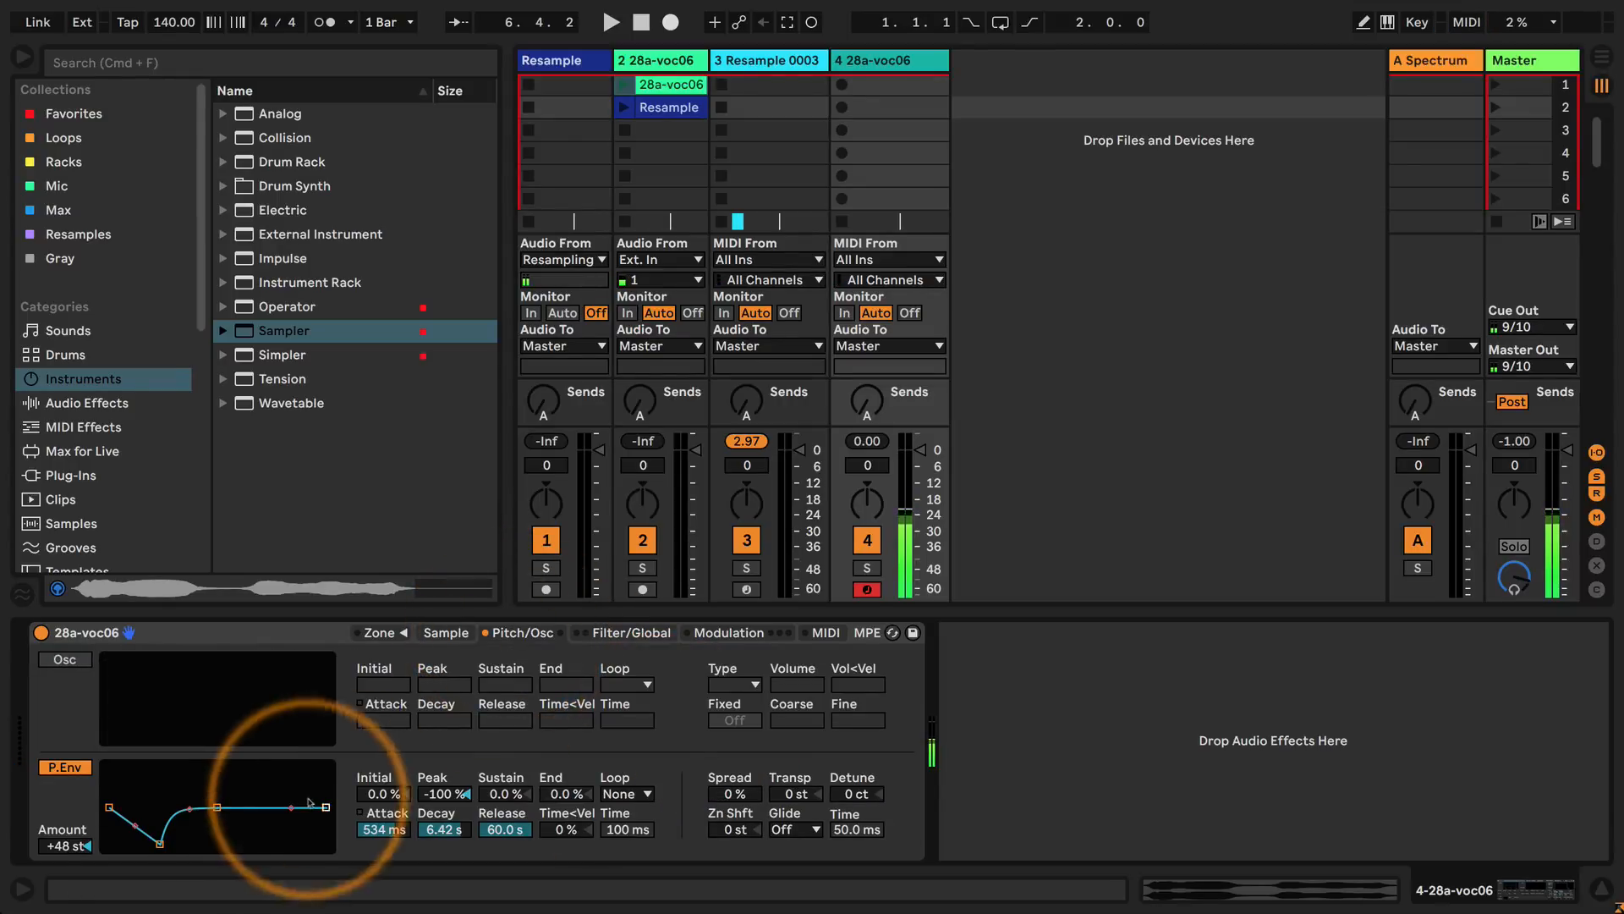
pyautogui.moveTo(327, 810); pyautogui.dragTo(326, 844)
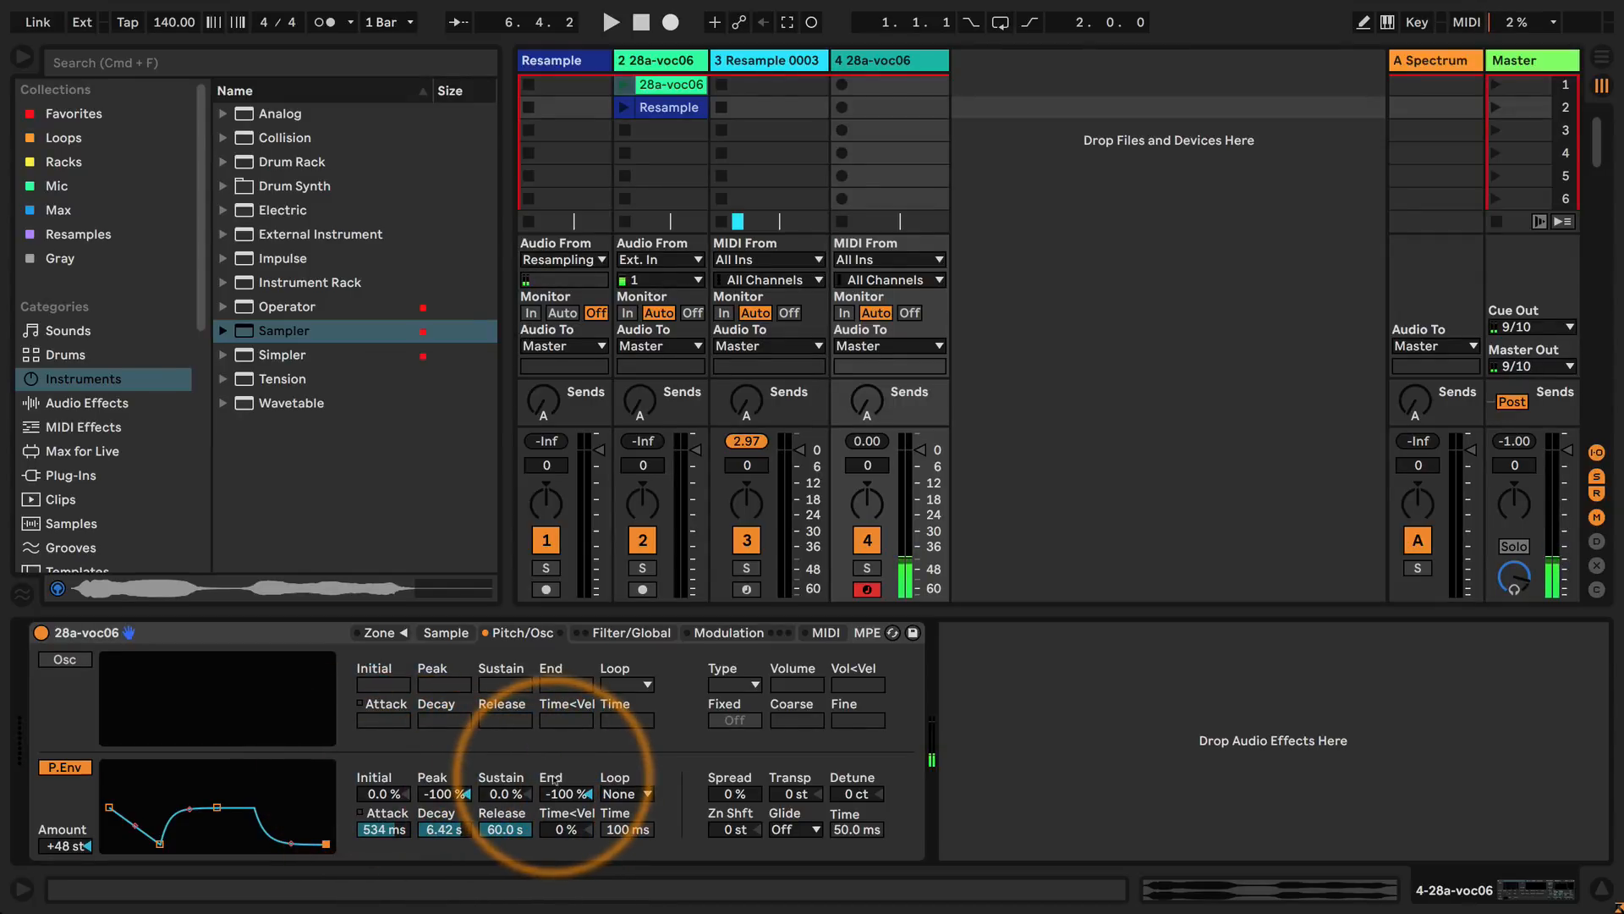
pyautogui.click(631, 632)
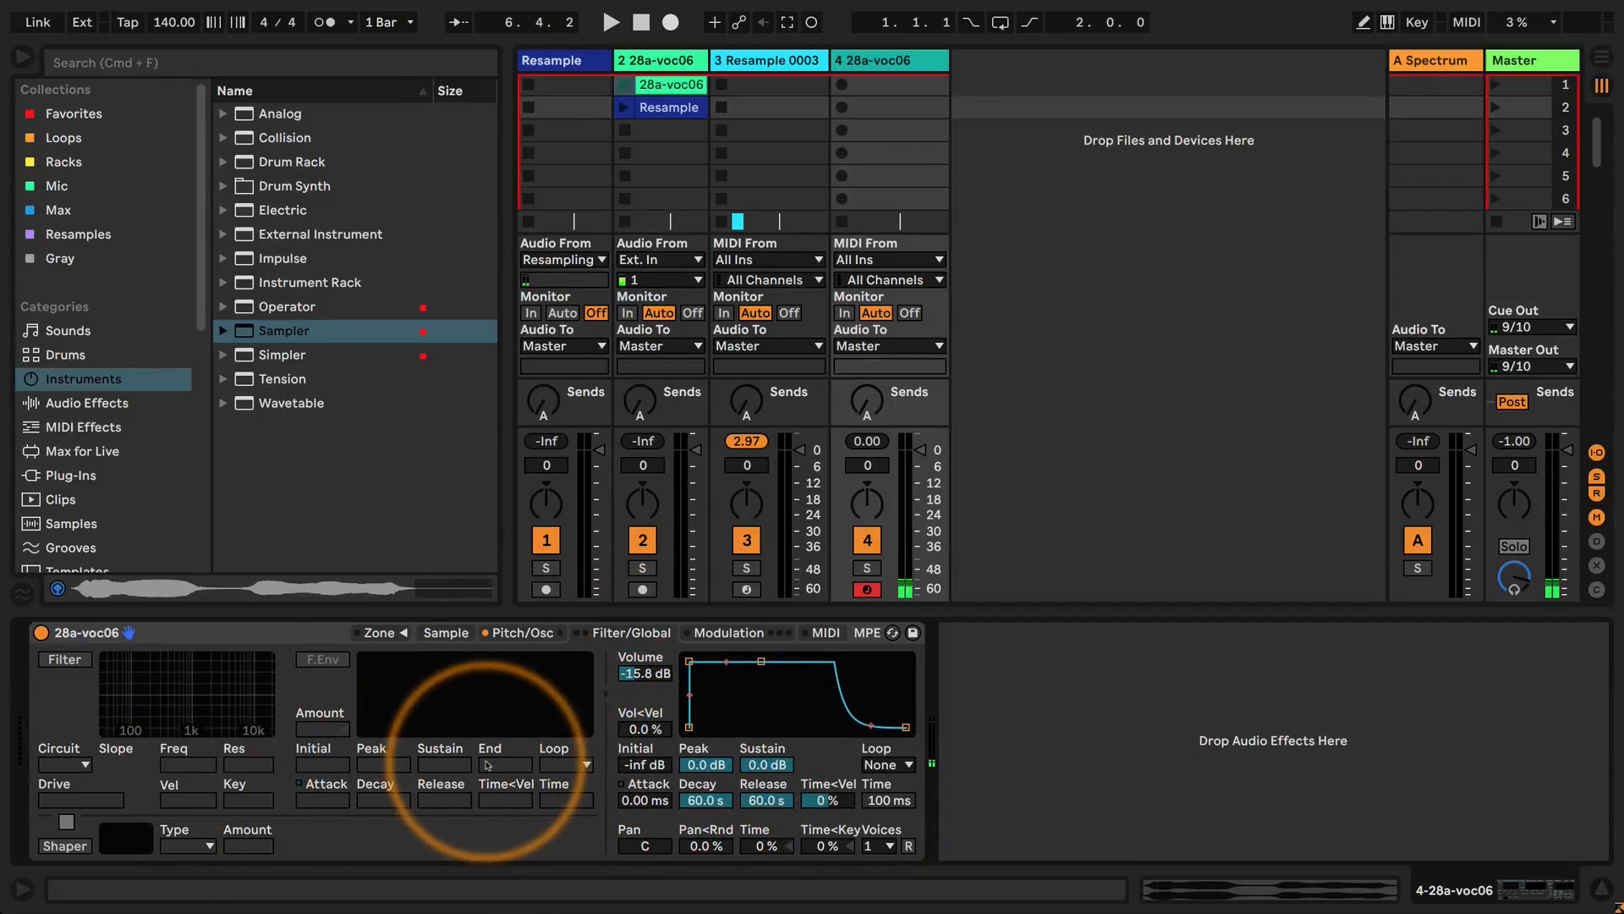
pyautogui.click(523, 633)
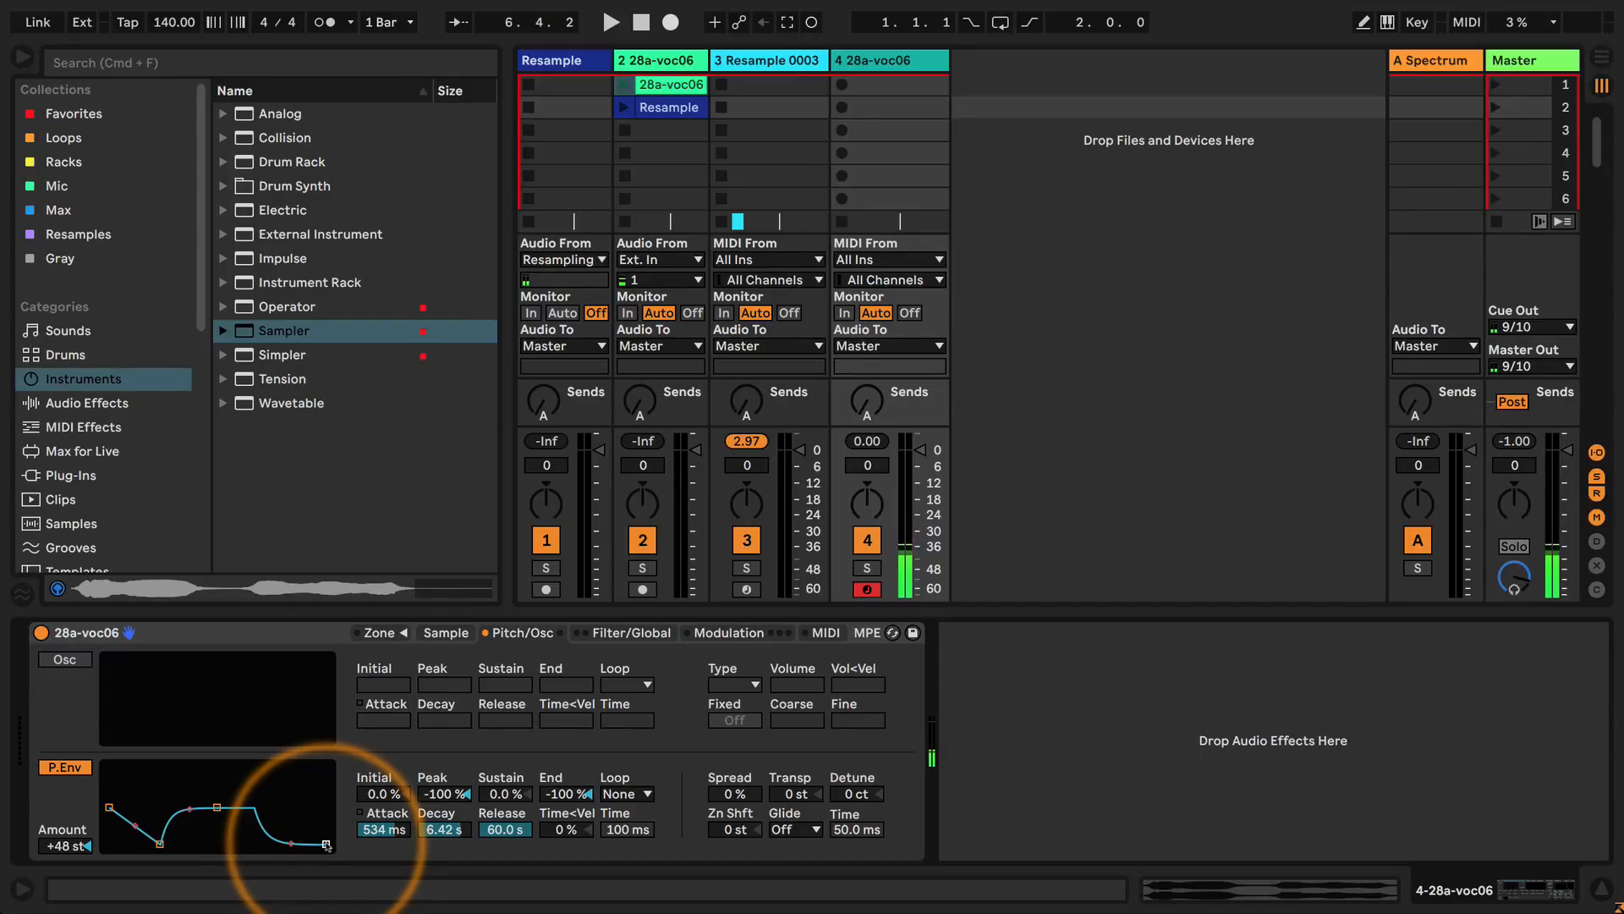
pyautogui.click(79, 768)
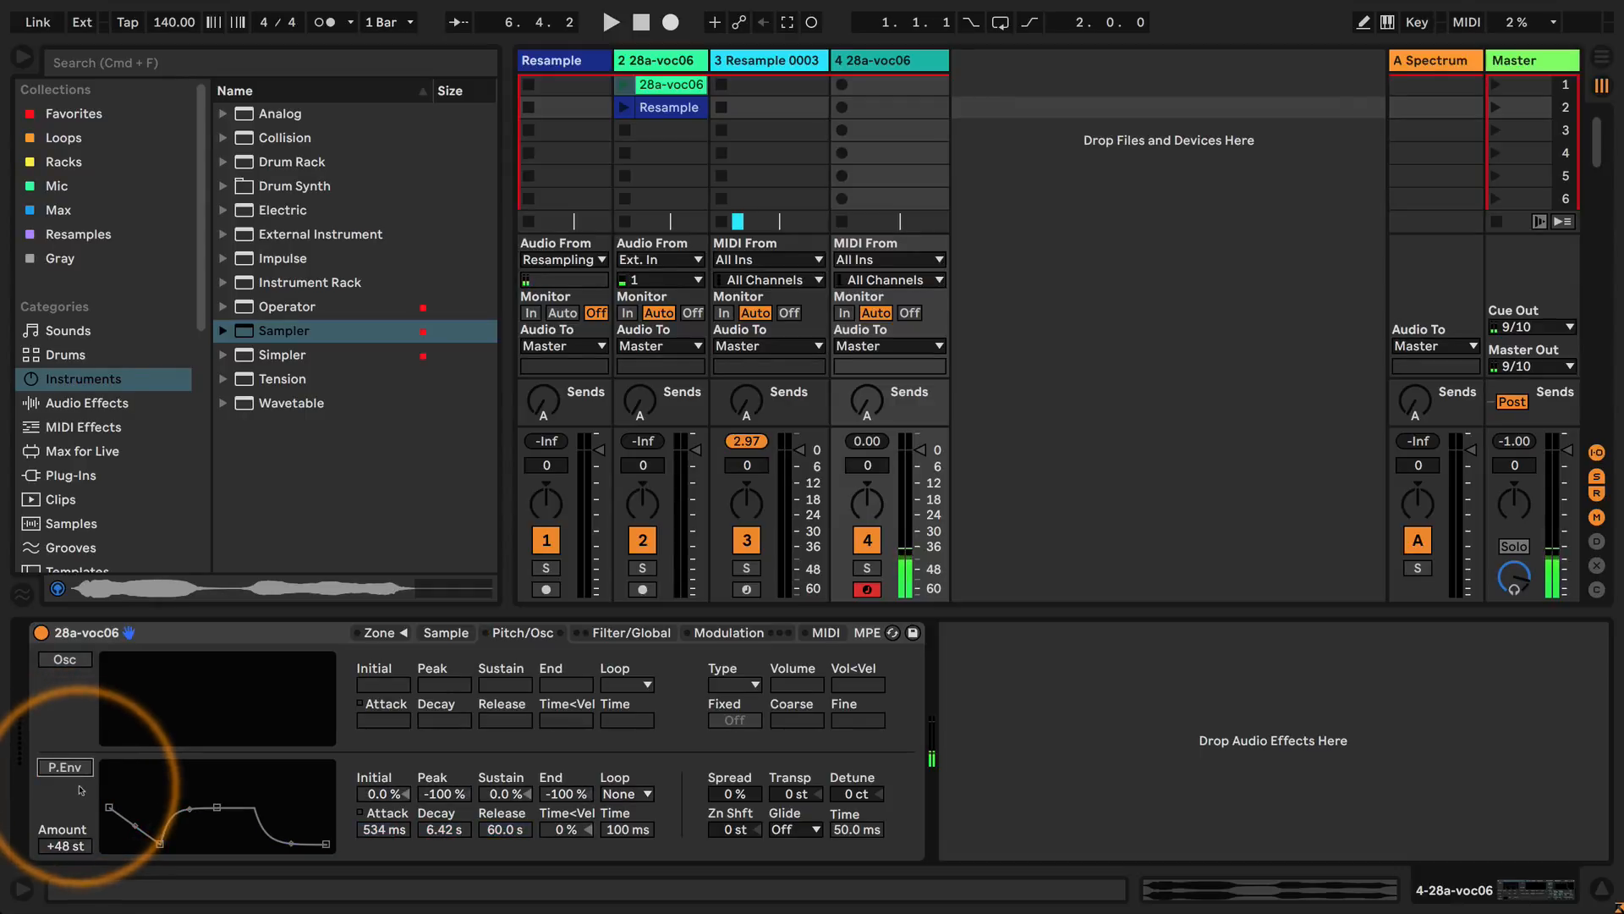
# Shorten the volume envelope's decay and release to 1.00 ms.
pyautogui.click(631, 633)
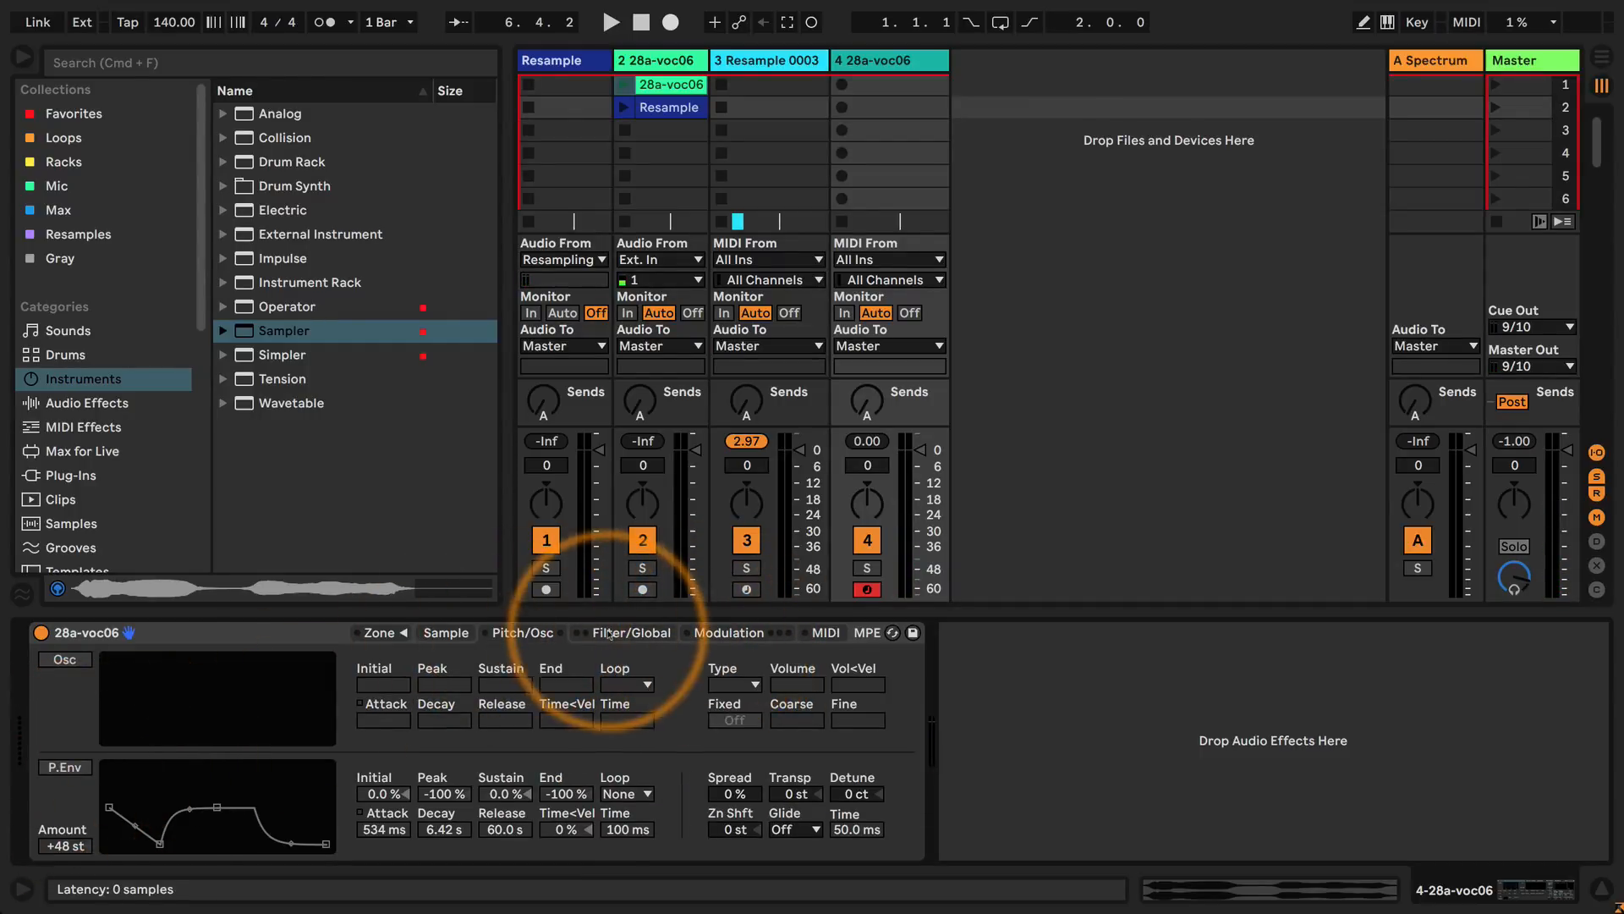
pyautogui.click(634, 632)
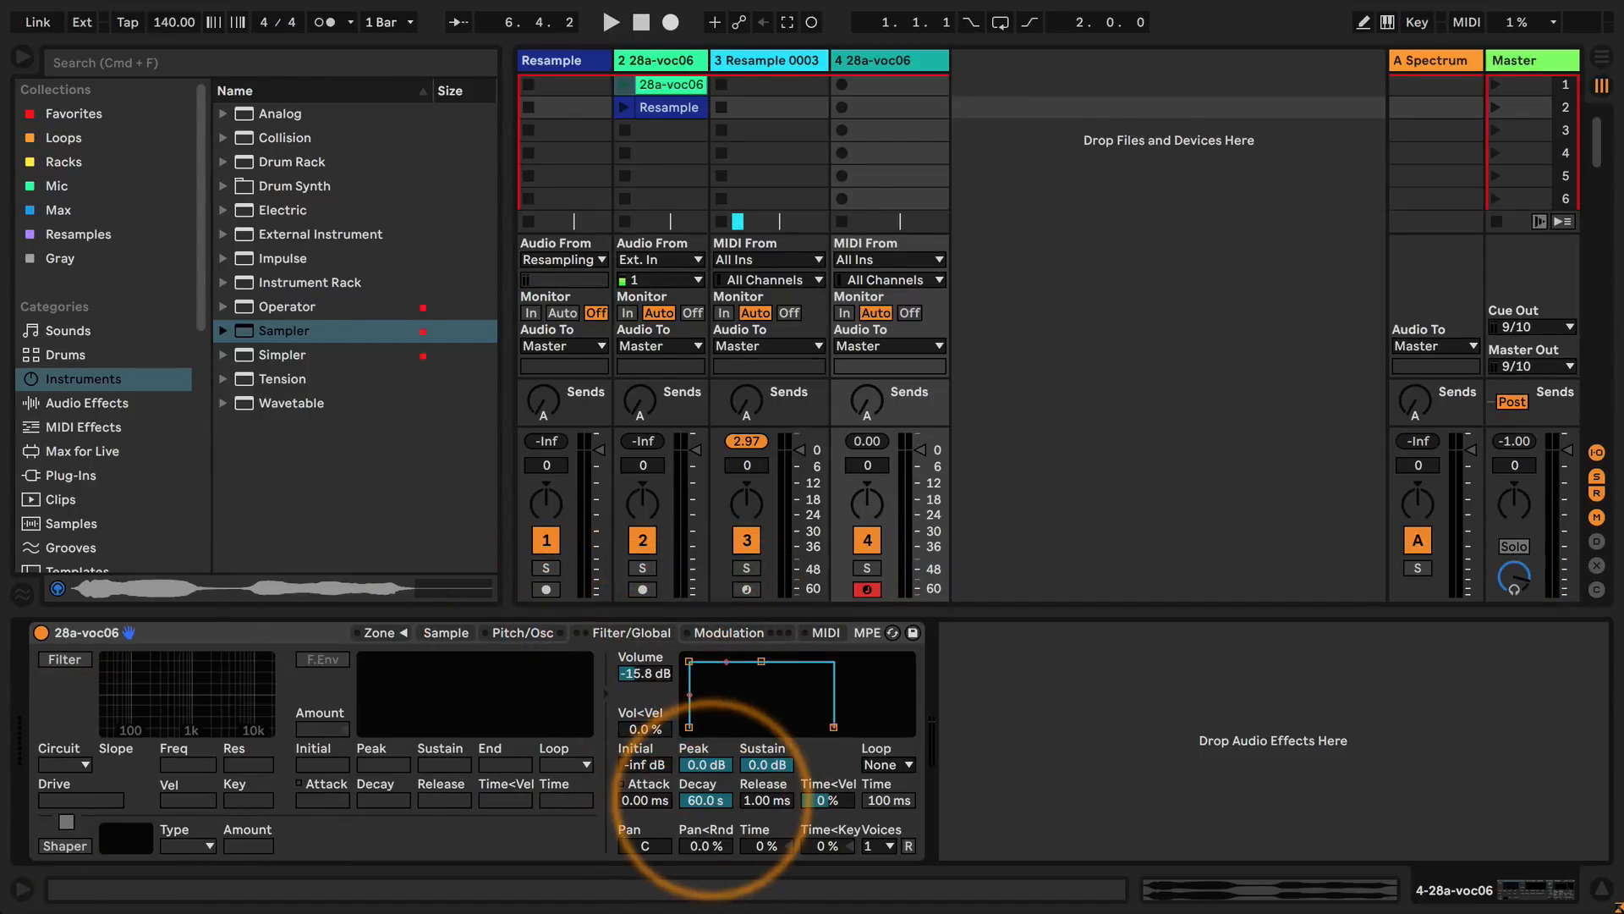
pyautogui.moveTo(716, 800); pyautogui.dragTo(716, 889)
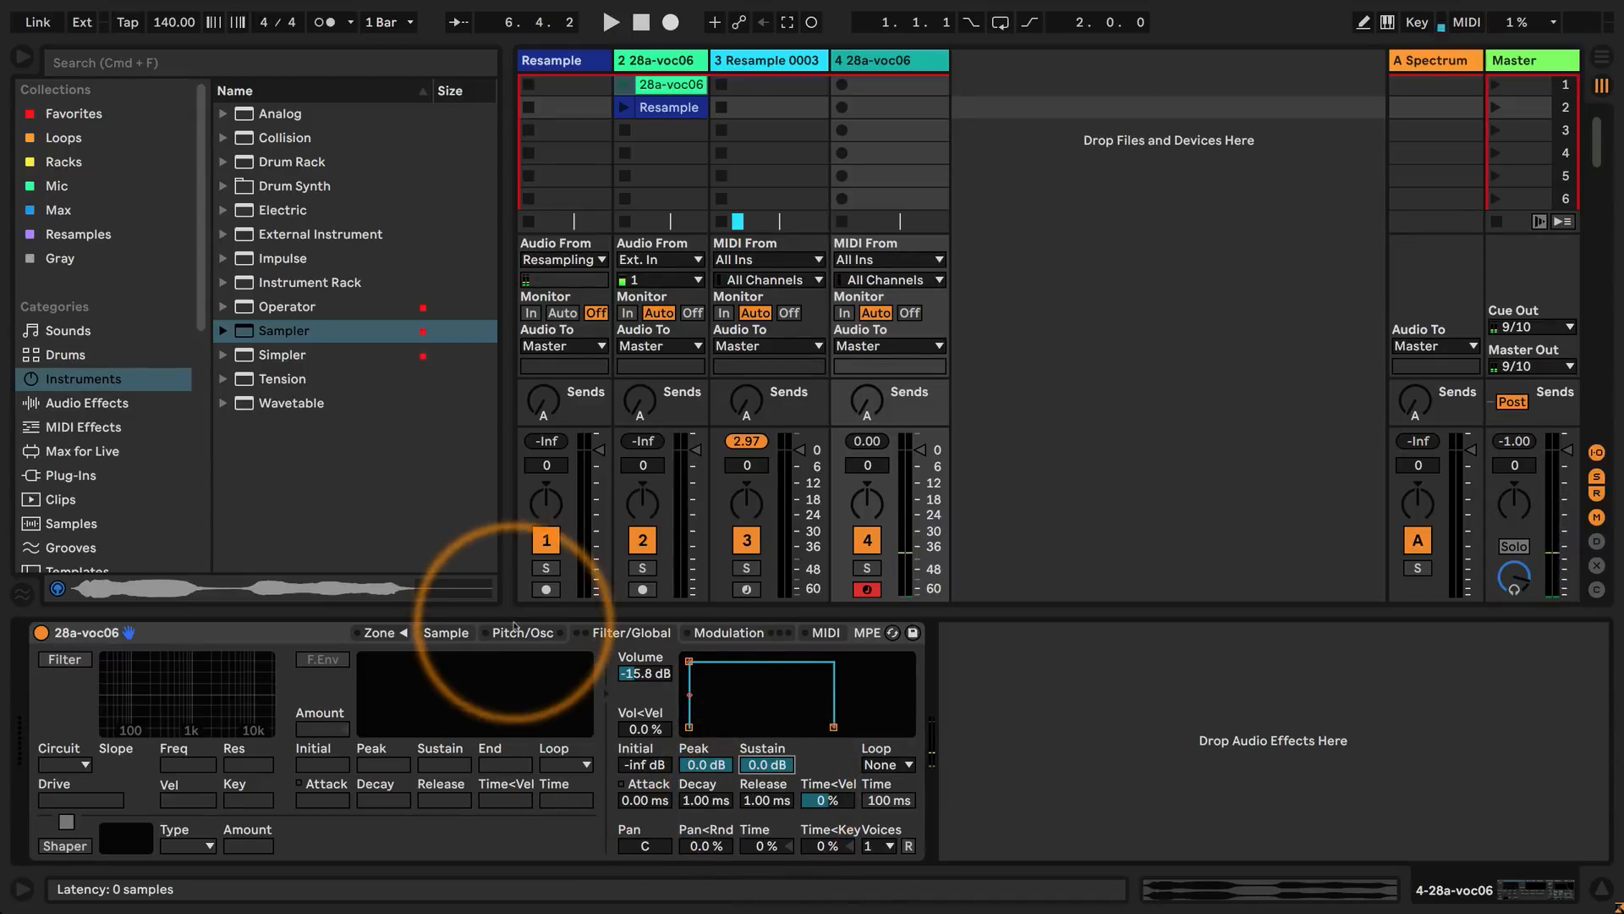
# Enable the Sampler's auxiliary modulation envelope along with LFO 1, LFO 2 and LFO 3.
pyautogui.click(729, 633)
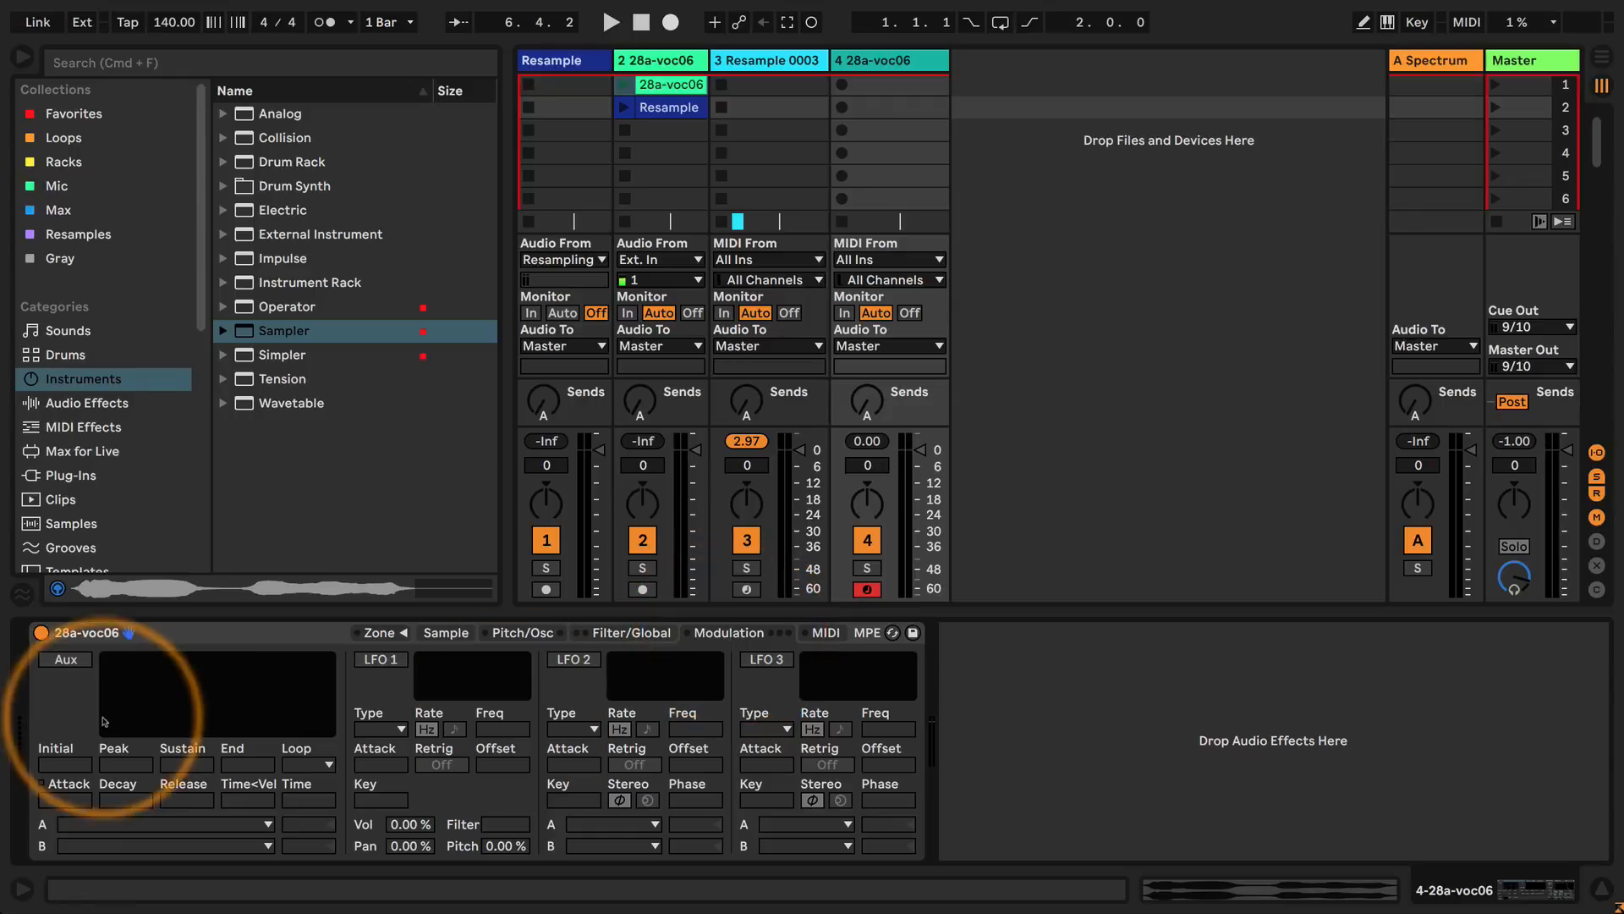
pyautogui.click(72, 661)
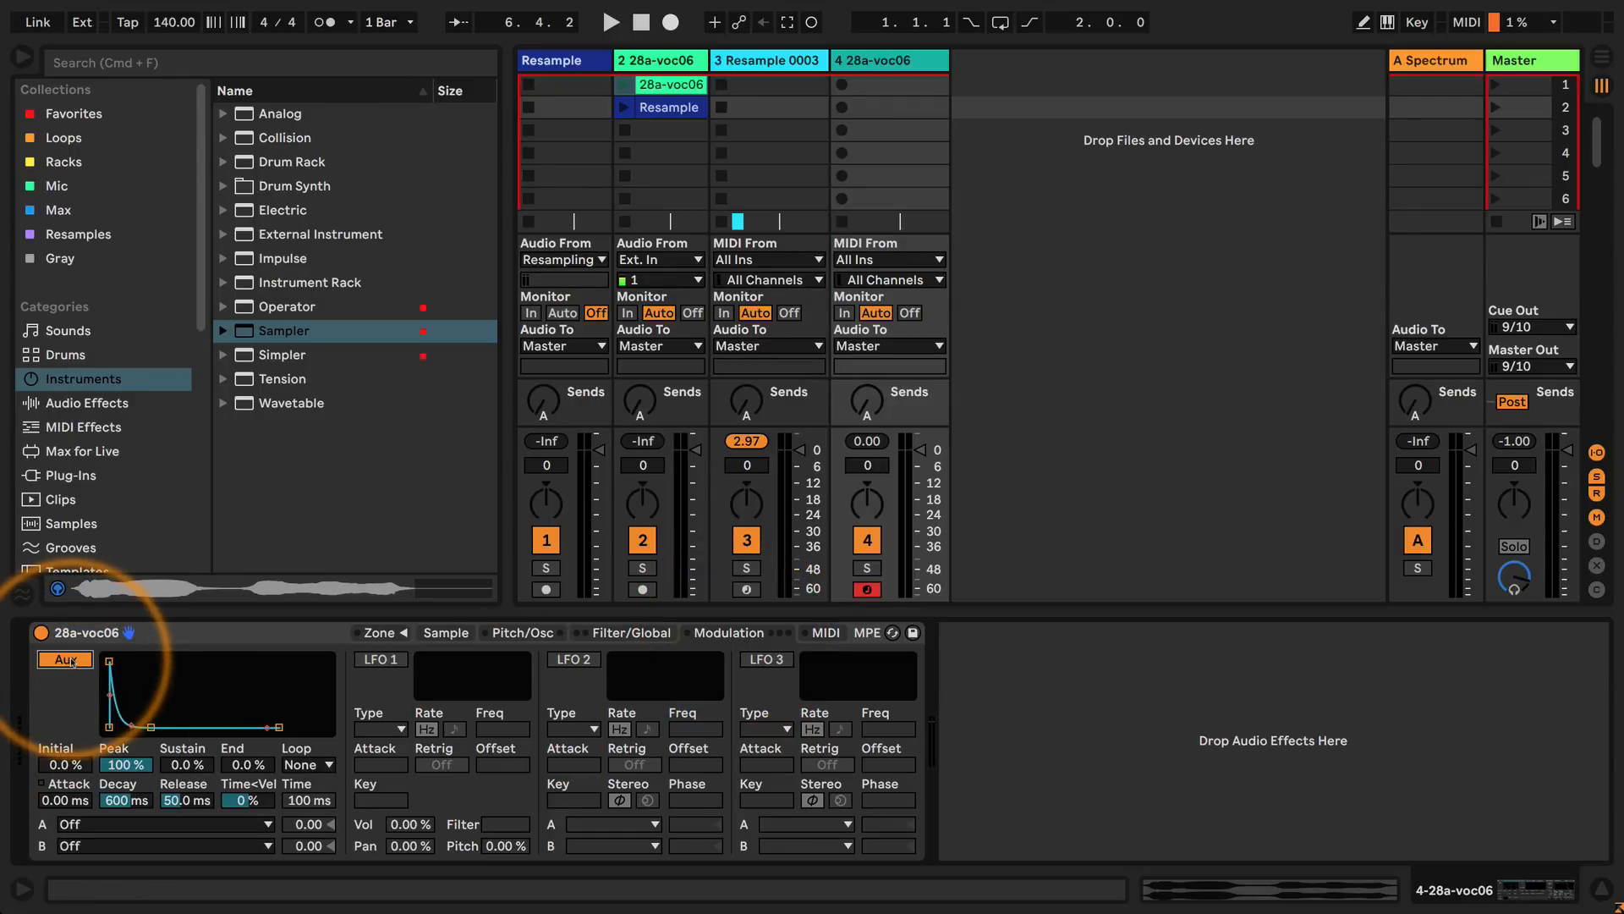
pyautogui.click(380, 659)
pyautogui.click(573, 659)
pyautogui.click(765, 659)
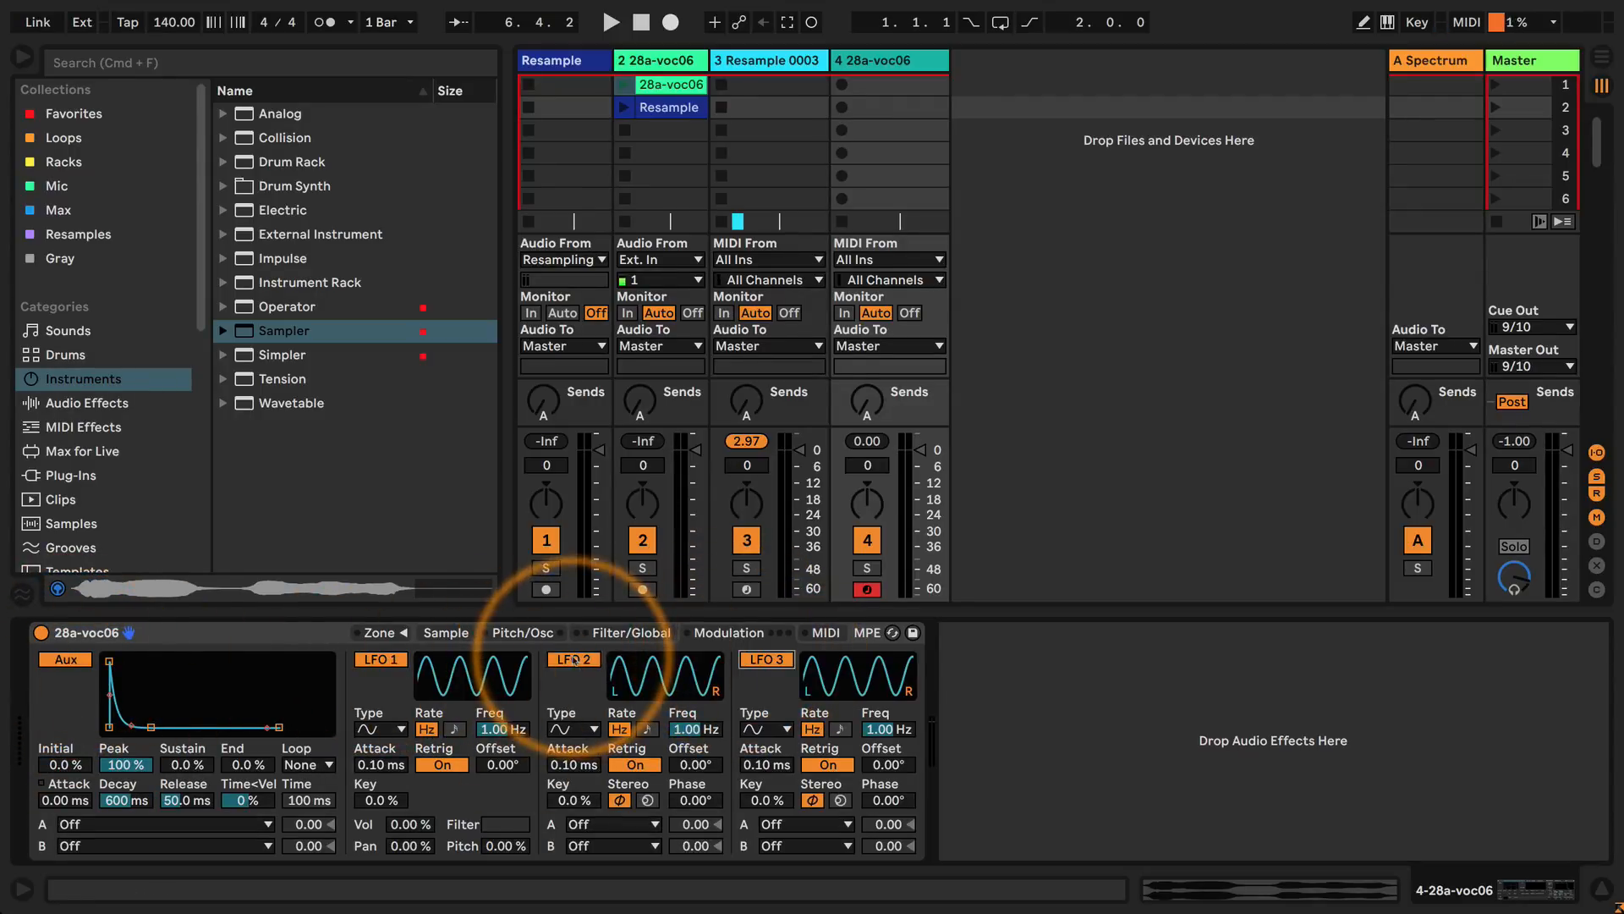
# Disable LFO 1, LFO 2 and LFO 3, leaving only the auxiliary envelope on.
pyautogui.click(573, 659)
pyautogui.click(381, 659)
pyautogui.click(762, 659)
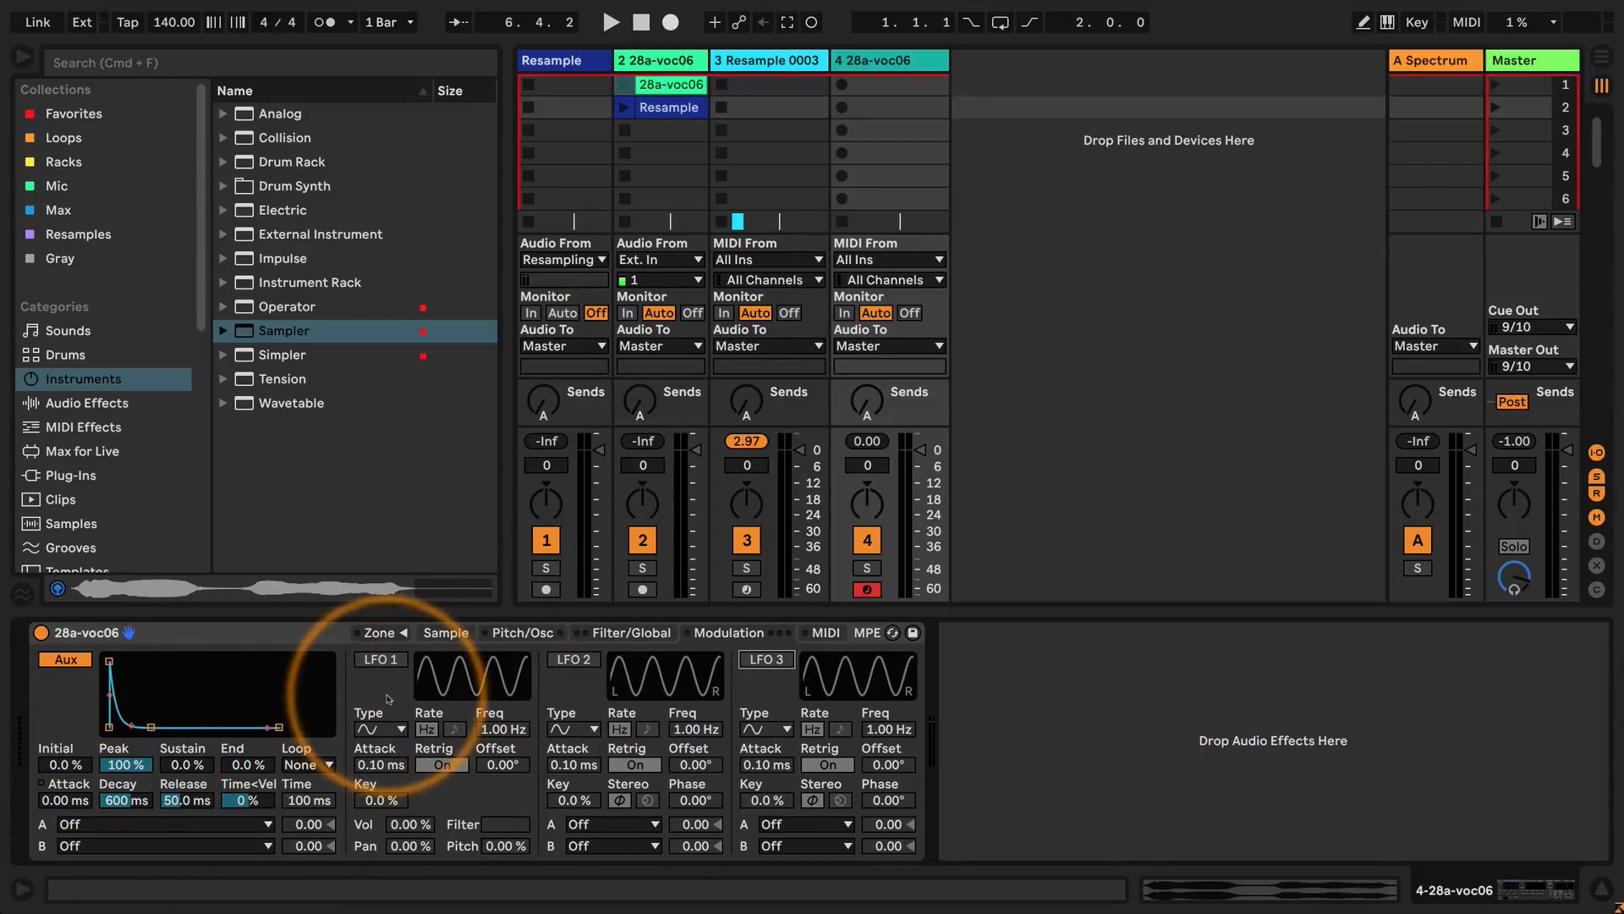
# Route the auxiliary envelope's destination A to Volume with an amount of 100, and set its decay to about 531 ms.
pyautogui.click(133, 825)
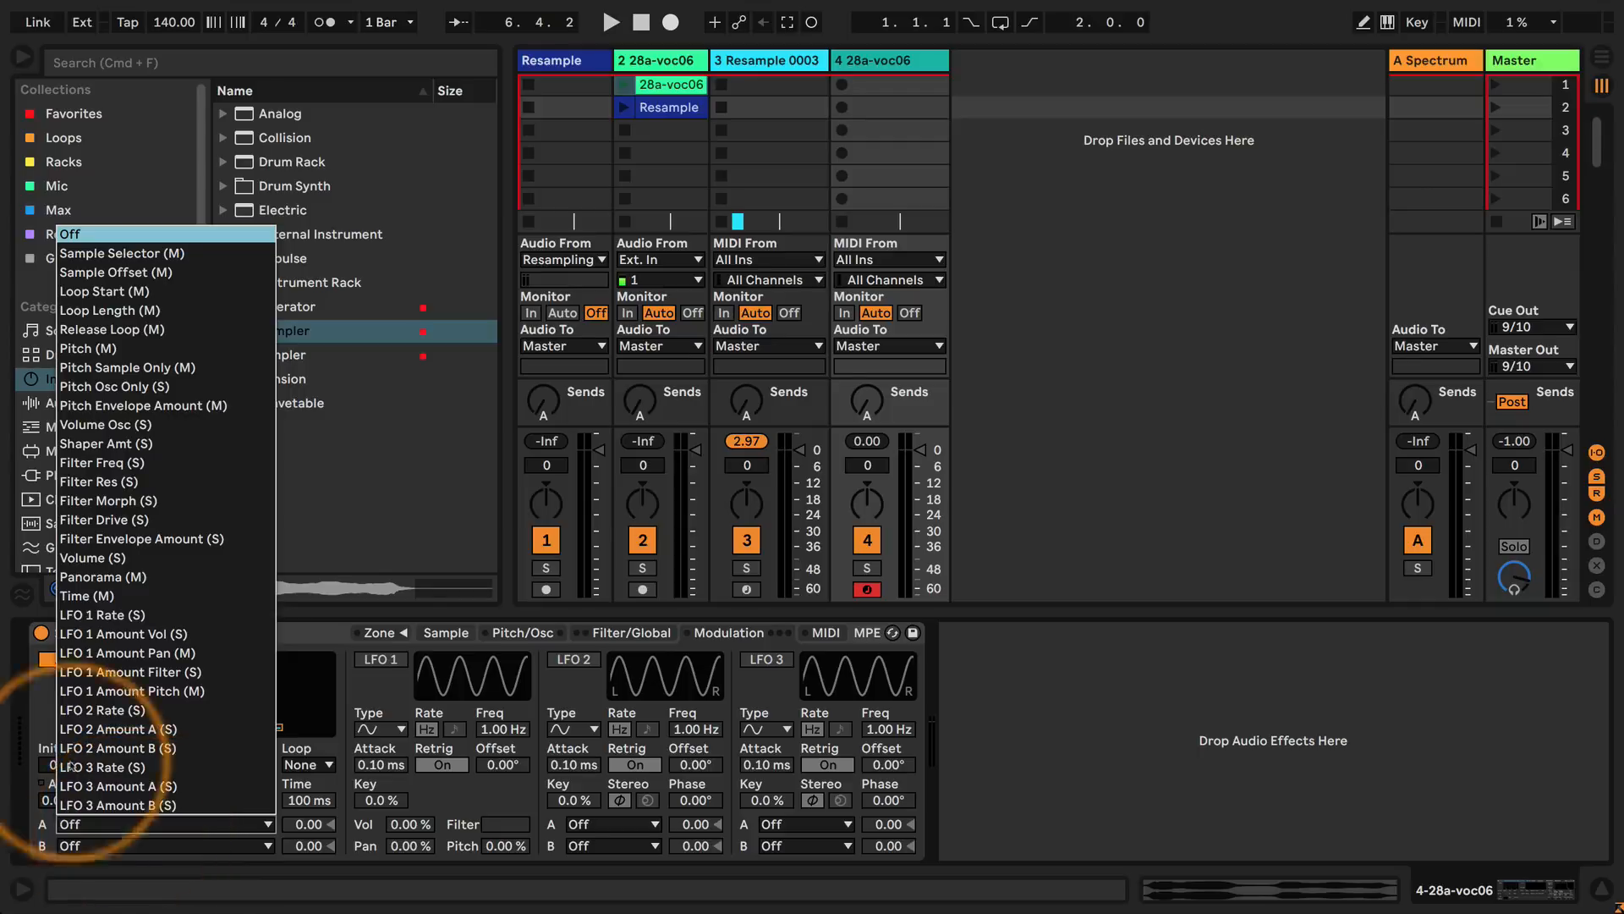
pyautogui.click(93, 557)
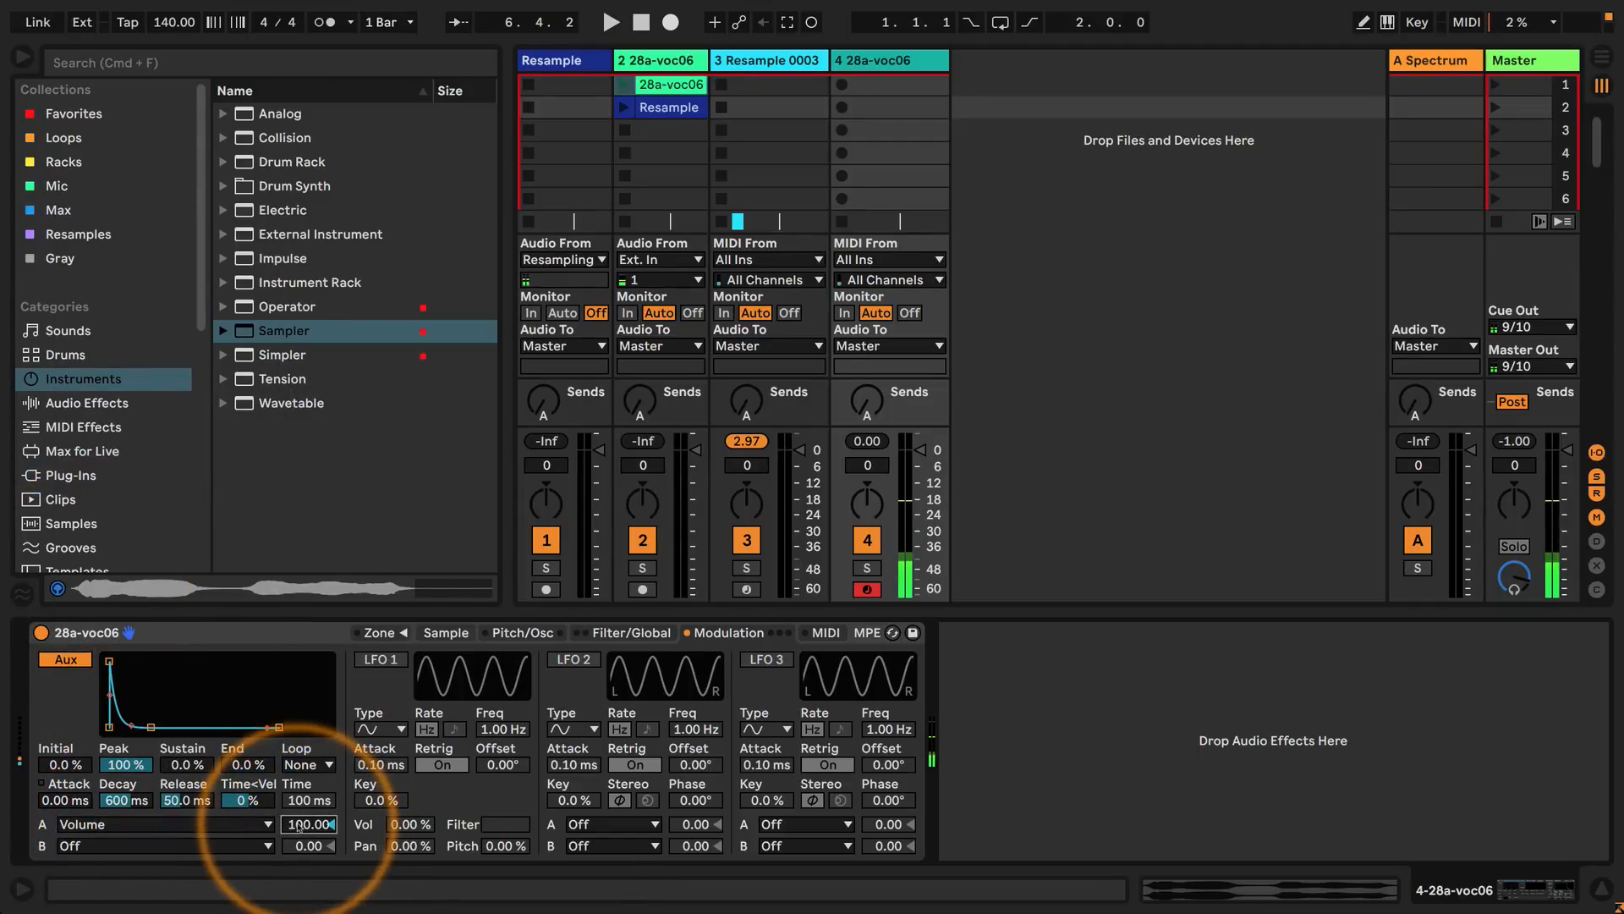
pyautogui.click(127, 801)
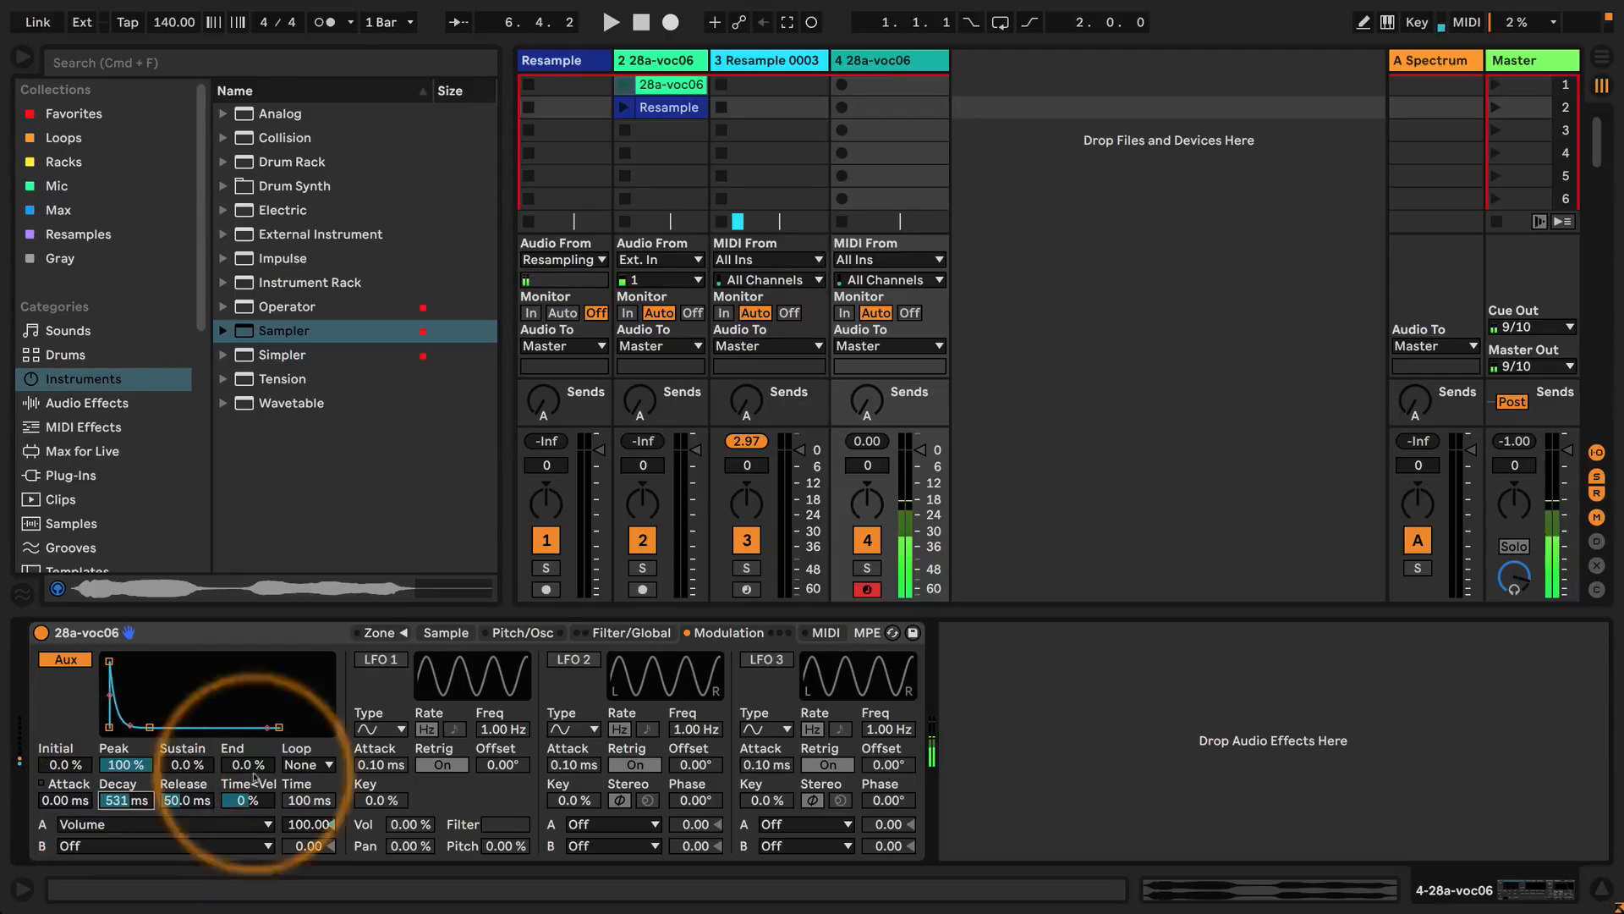
# Shorten the sample and its loop to end at 23059, and lengthen the auxiliary envelope's decay to 5.89 s.
pyautogui.click(446, 633)
pyautogui.moveTo(835, 657); pyautogui.dragTo(581, 657)
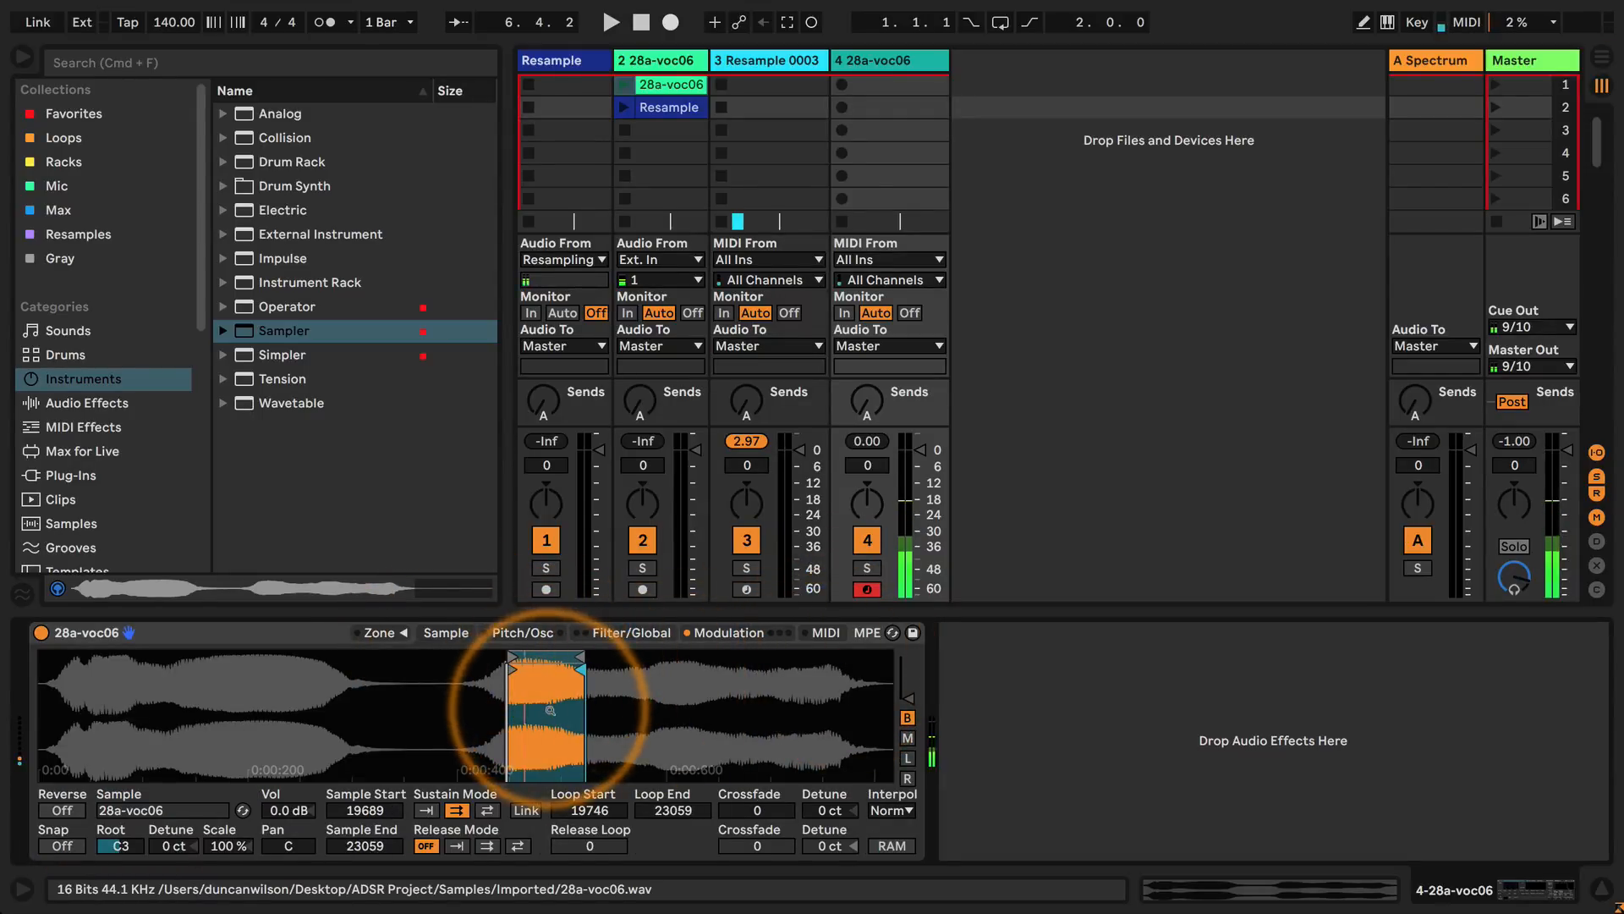
pyautogui.click(726, 633)
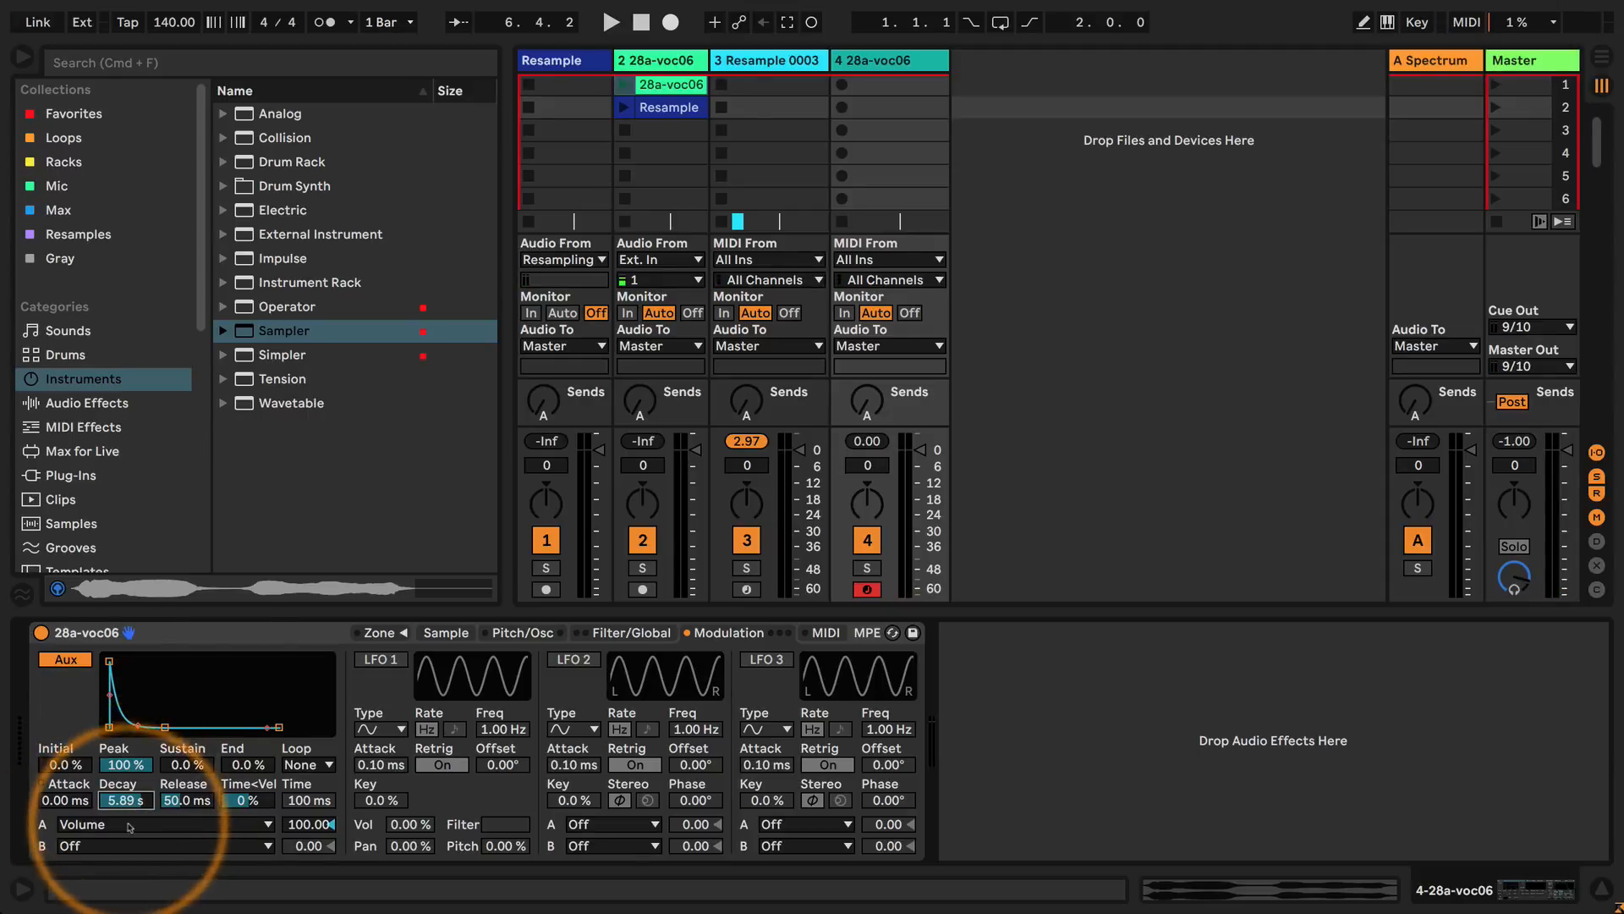
# Switch the auxiliary envelope's destination A to Pitch and lengthen its attack to 1.24 s.
pyautogui.click(130, 826)
pyautogui.click(99, 348)
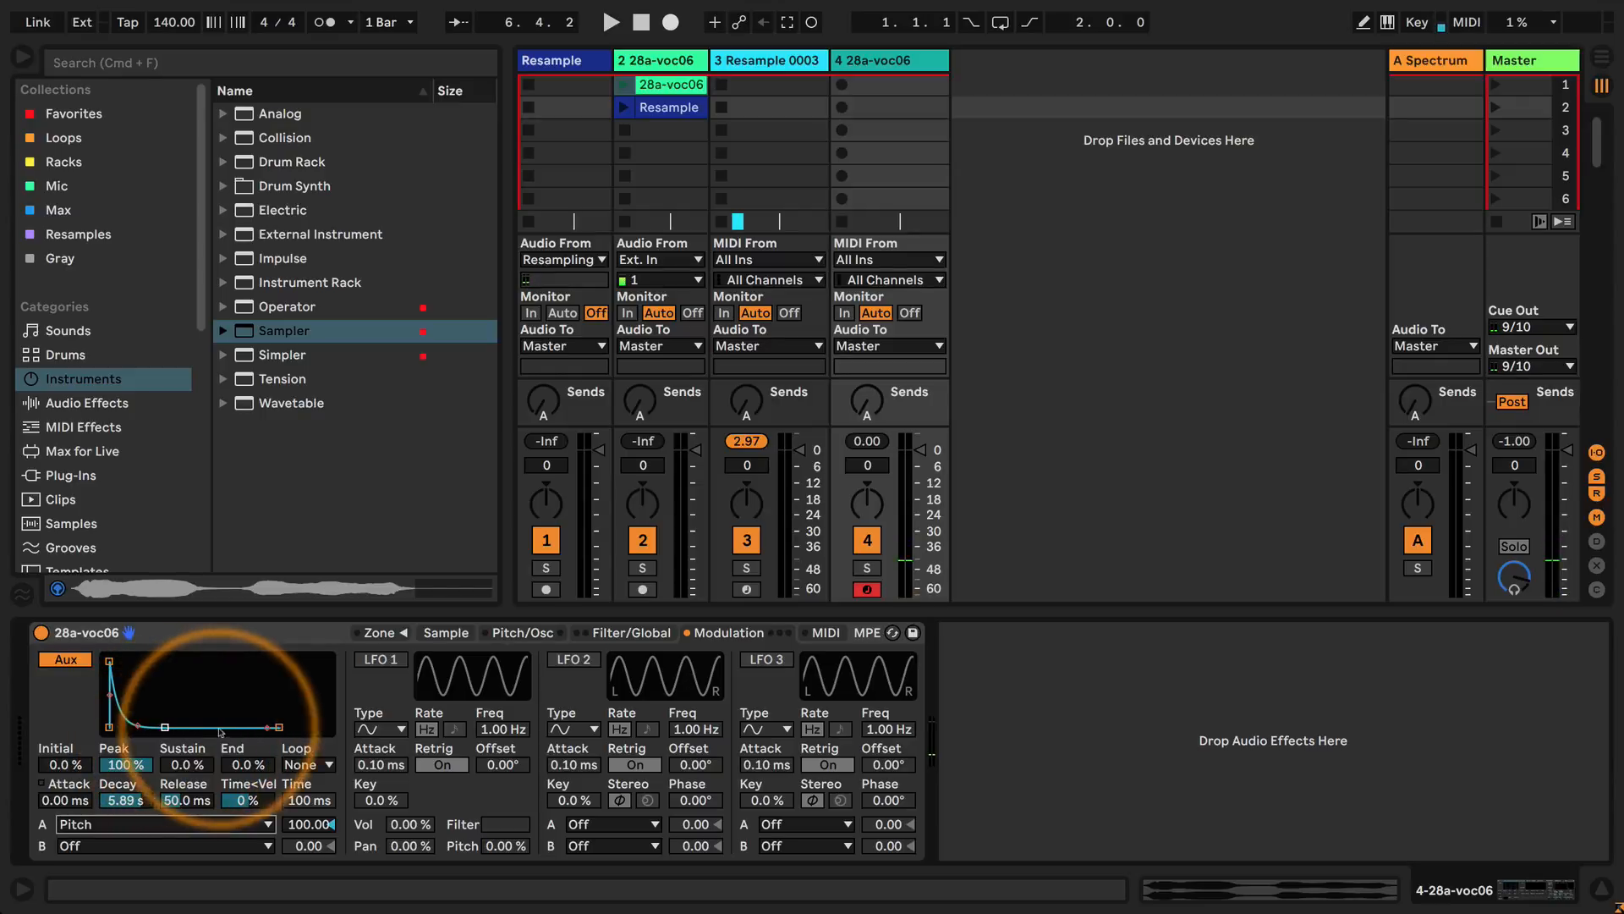
pyautogui.moveTo(109, 661); pyautogui.dragTo(144, 661)
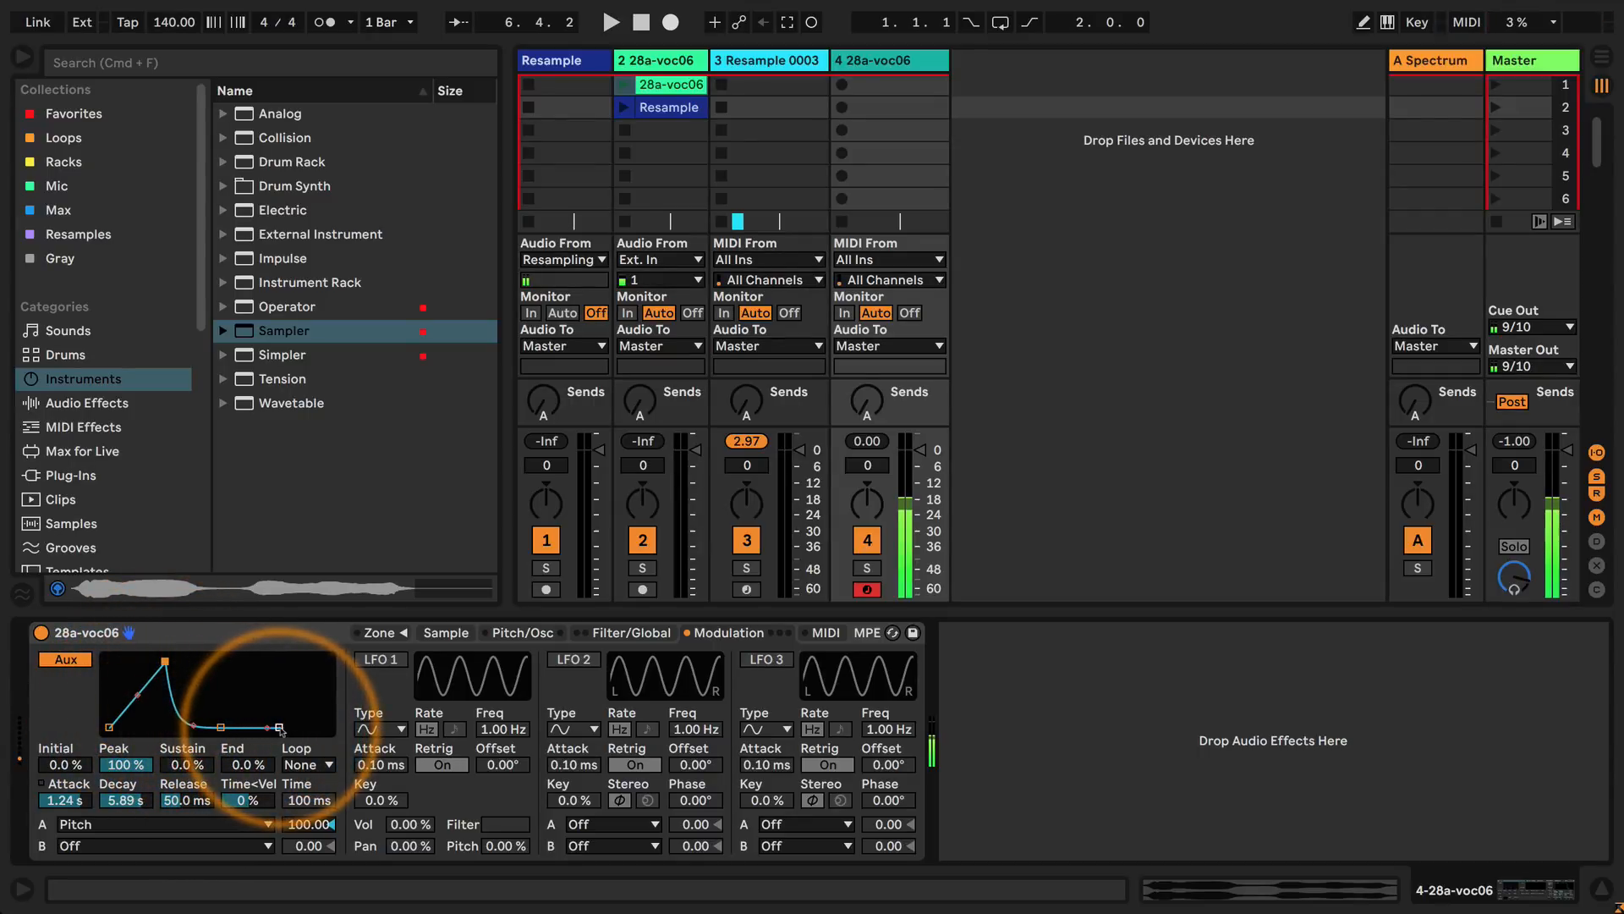
# Target Loop Start with auxiliary destination A, and set a short linked loop from 19425 to 20063 with the sample ending at 36006.
pyautogui.click(132, 824)
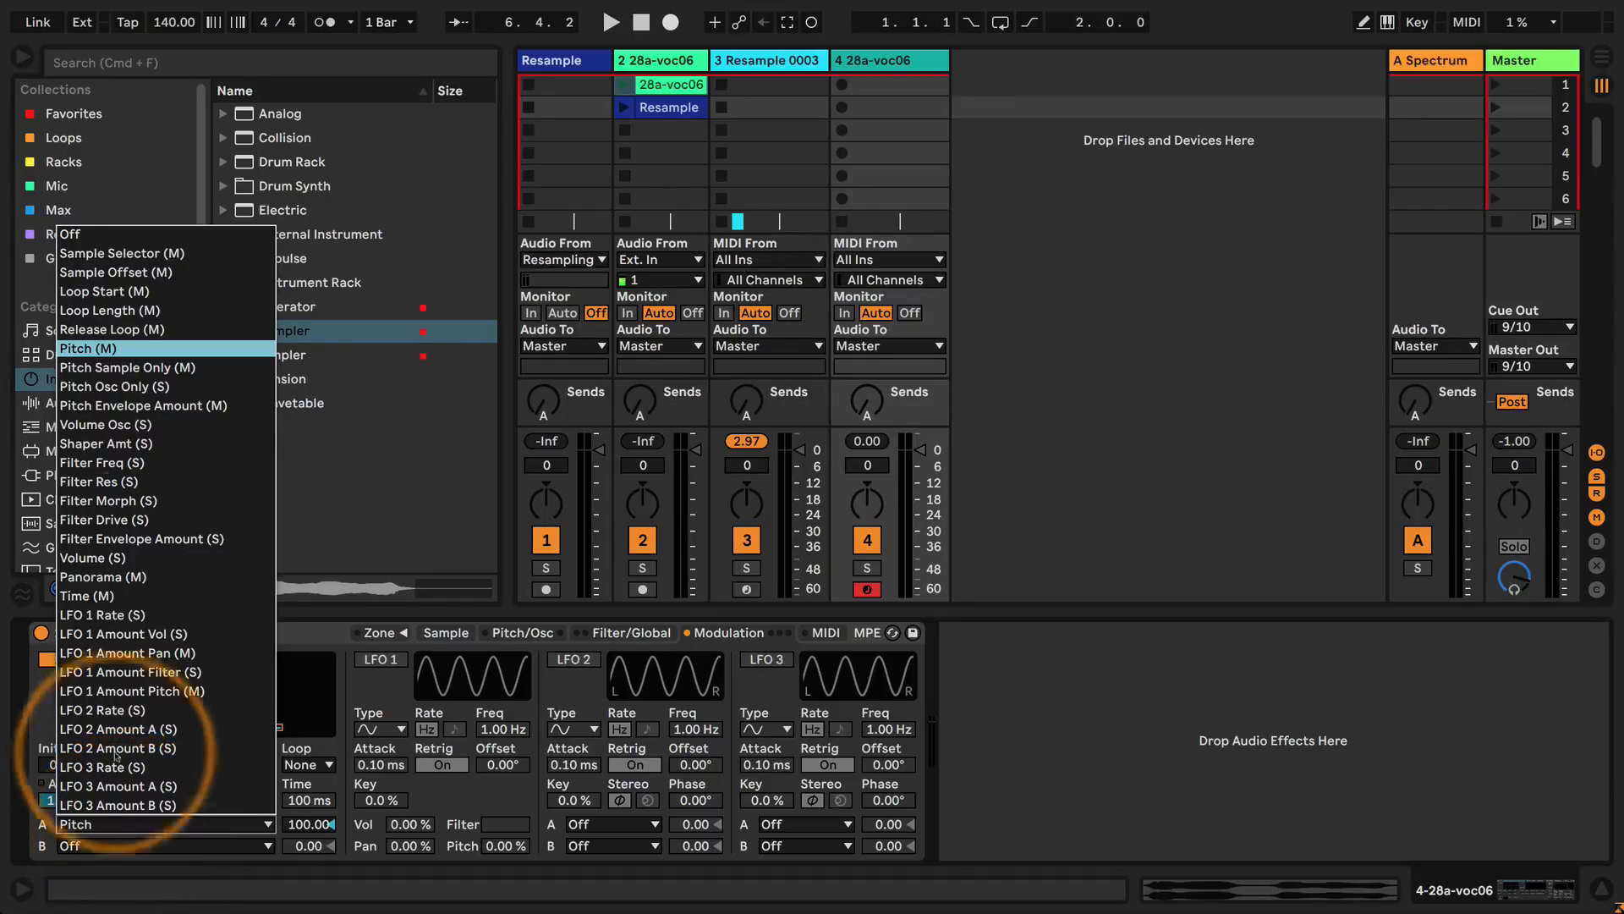
pyautogui.click(95, 292)
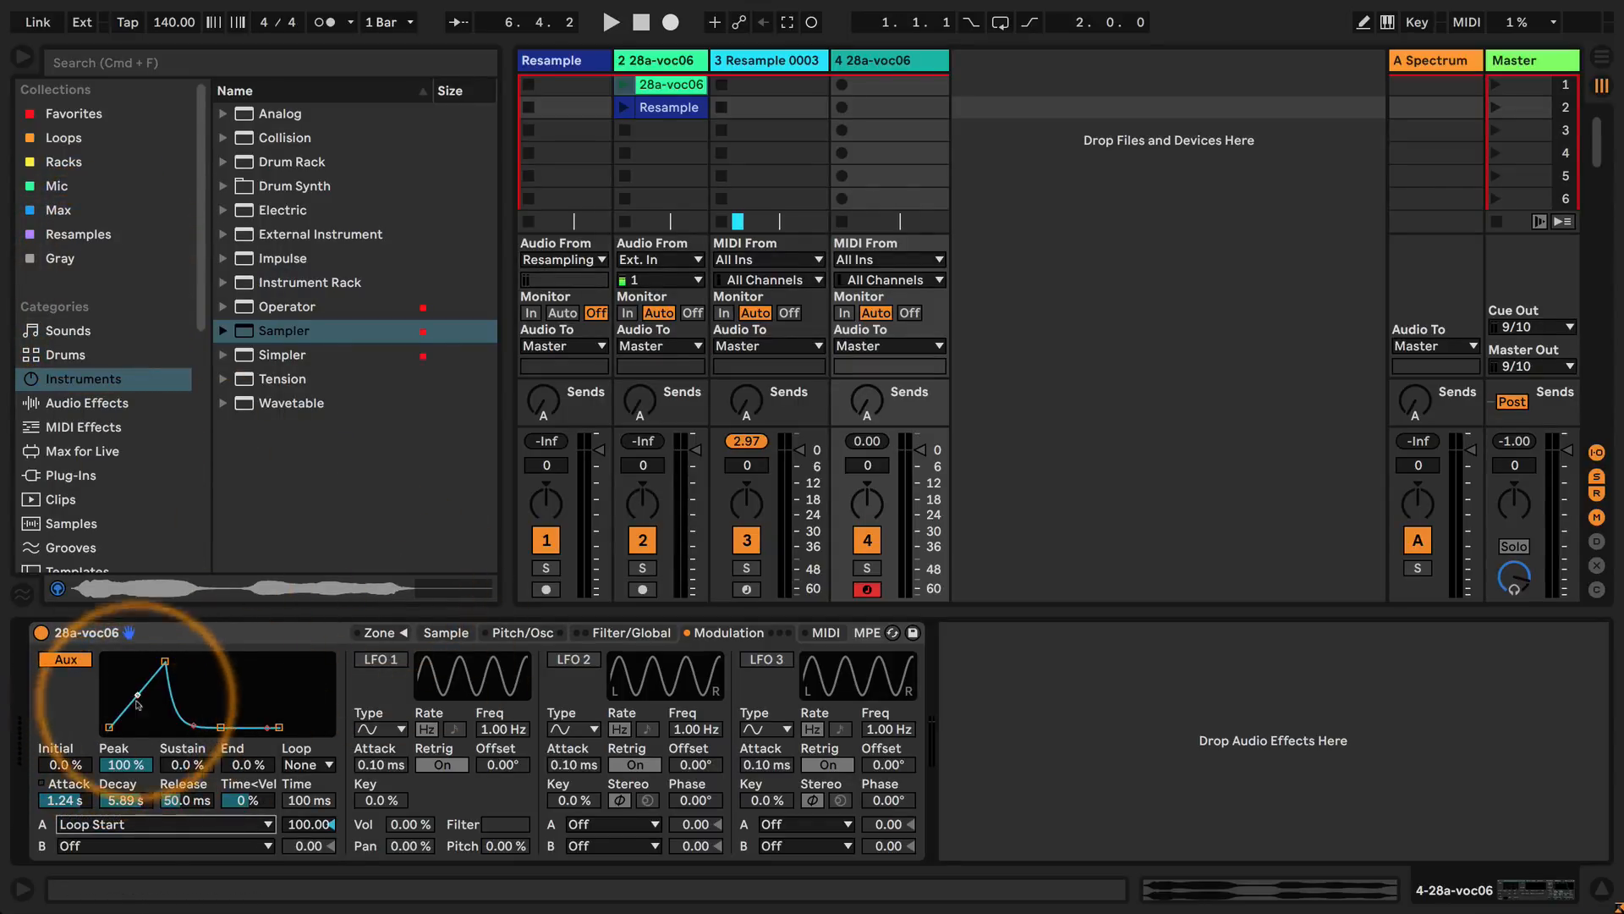
pyautogui.click(446, 633)
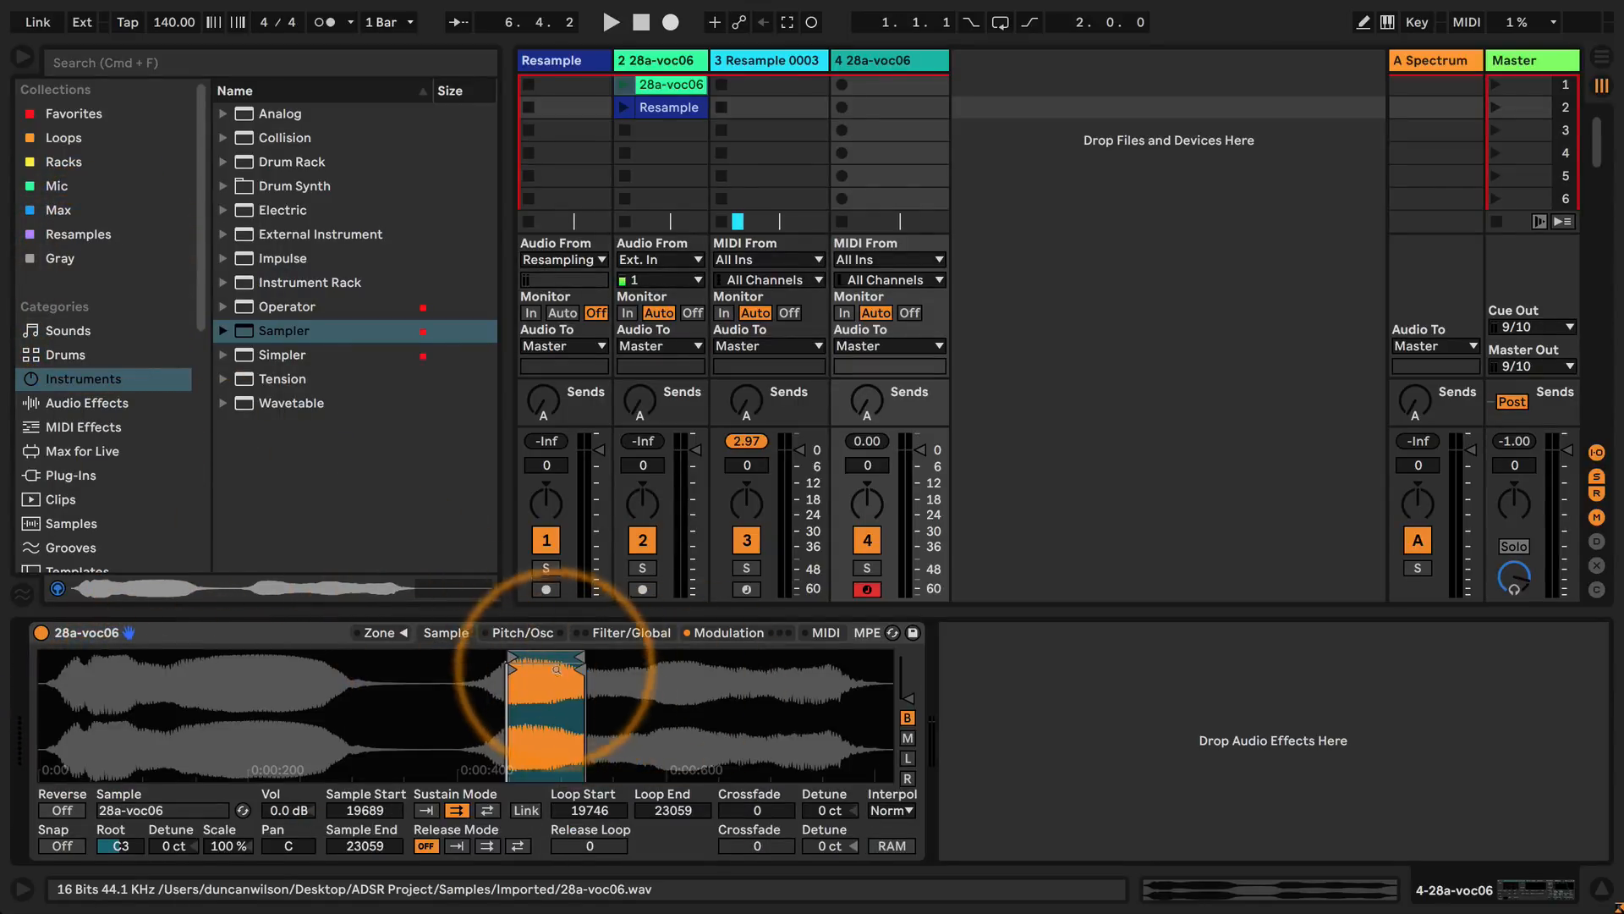
pyautogui.moveTo(555, 657)
pyautogui.mouseDown()
pyautogui.moveTo(192, 663)
pyautogui.moveTo(569, 653)
pyautogui.moveTo(547, 652)
pyautogui.moveTo(929, 679)
pyautogui.mouseUp()
pyautogui.click(526, 810)
pyautogui.moveTo(582, 655)
pyautogui.mouseDown()
pyautogui.moveTo(516, 657)
pyautogui.moveTo(664, 658)
pyautogui.moveTo(512, 660)
pyautogui.mouseUp()
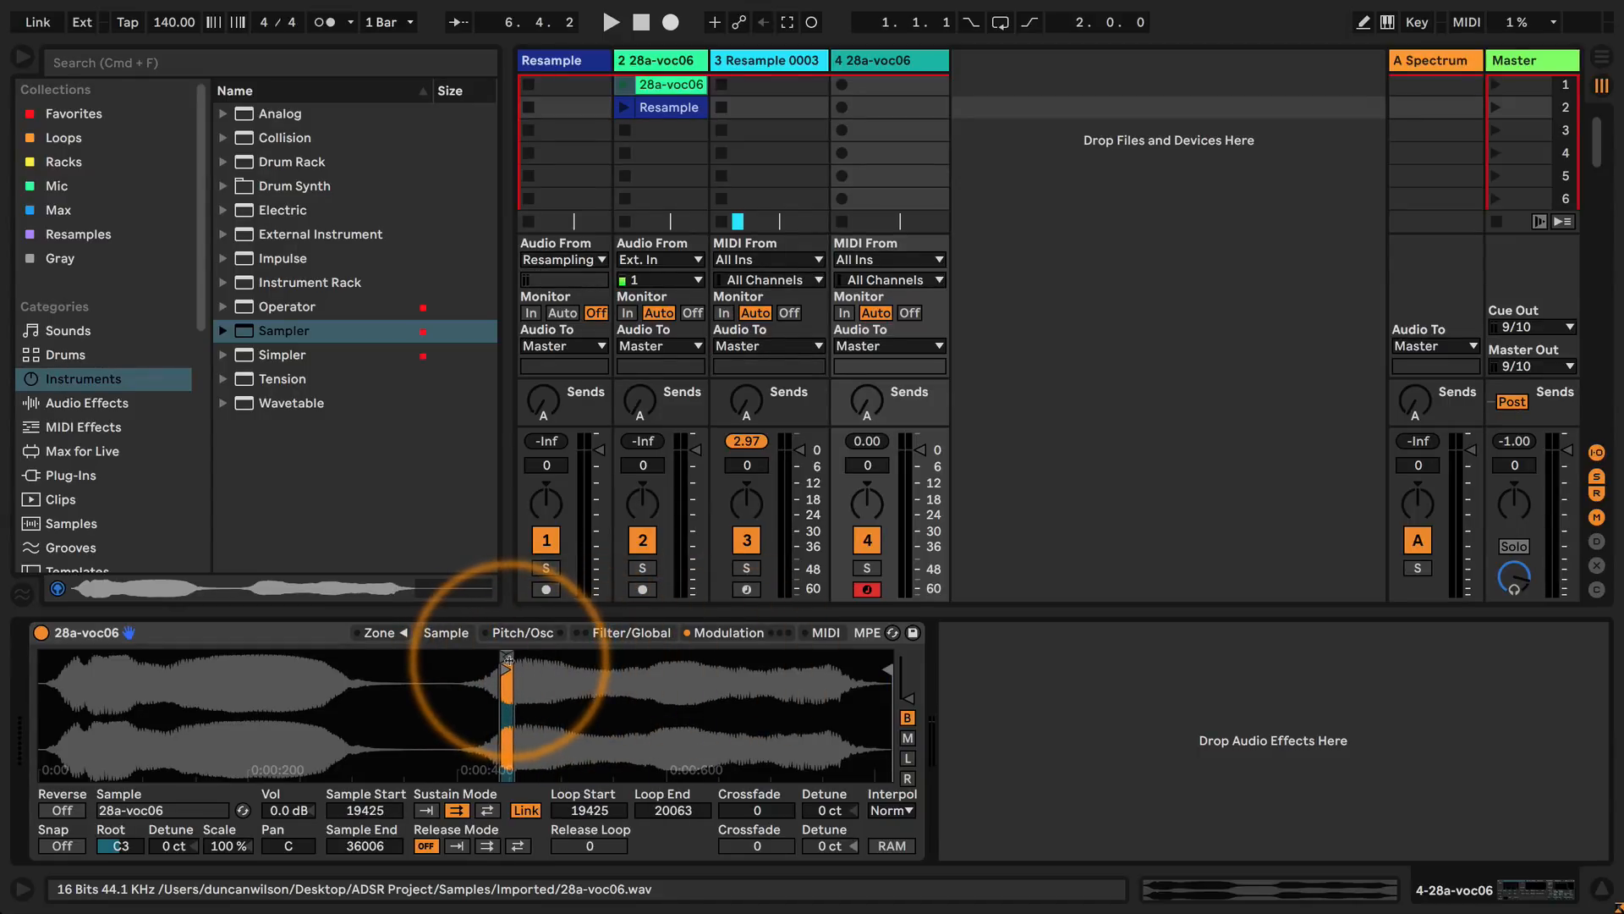
# Set the sample loop's crossfade to 638.
pyautogui.click(725, 633)
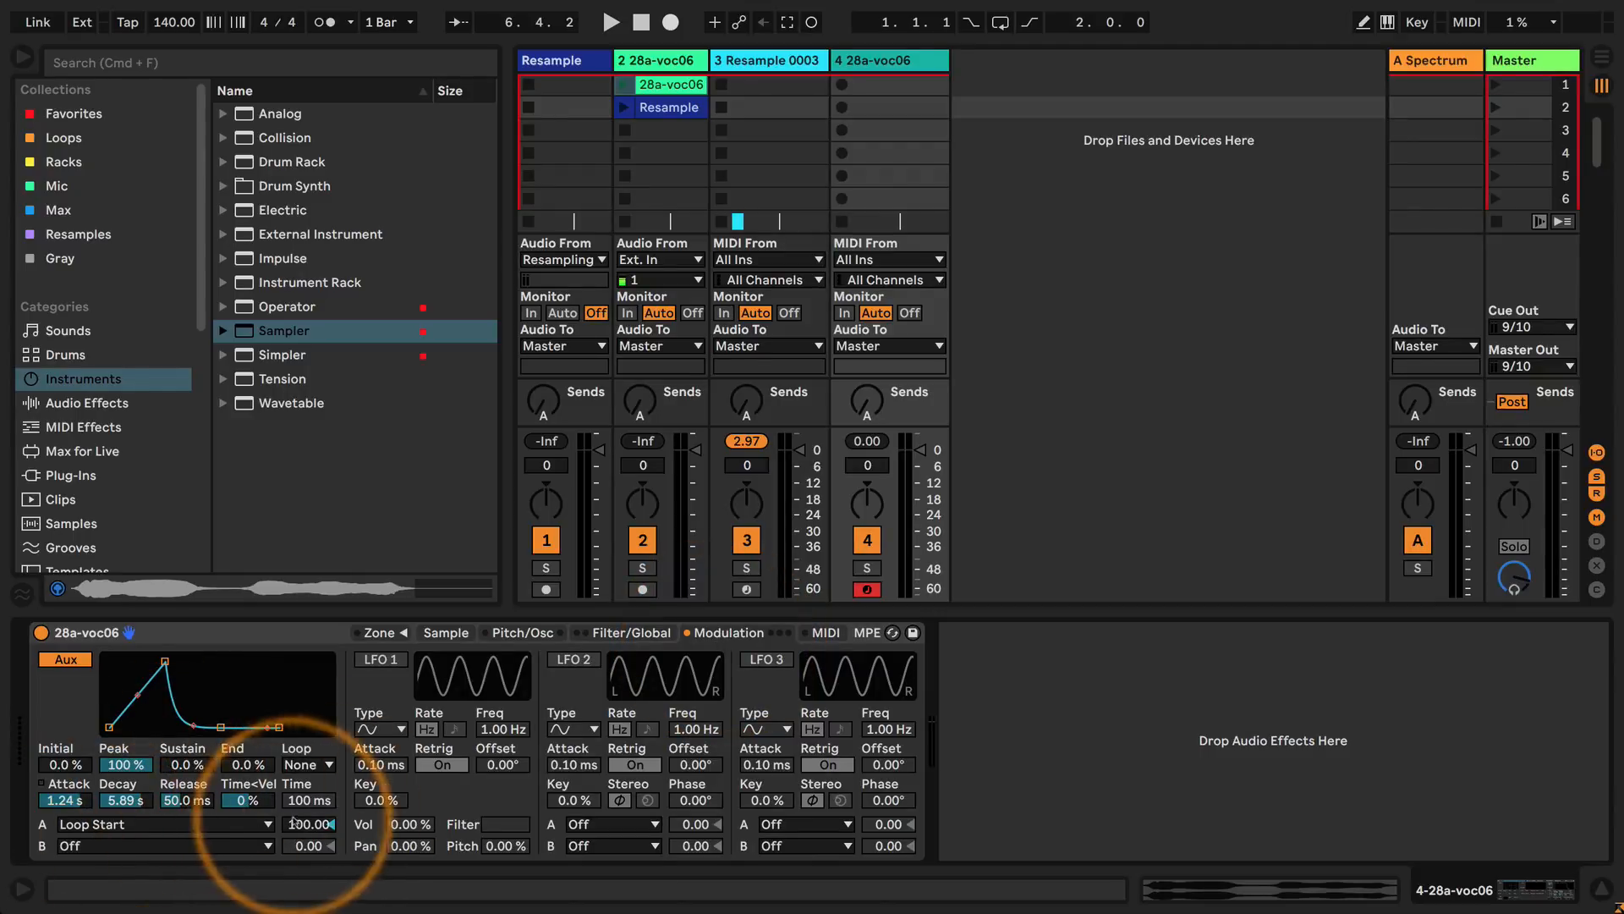
pyautogui.click(446, 633)
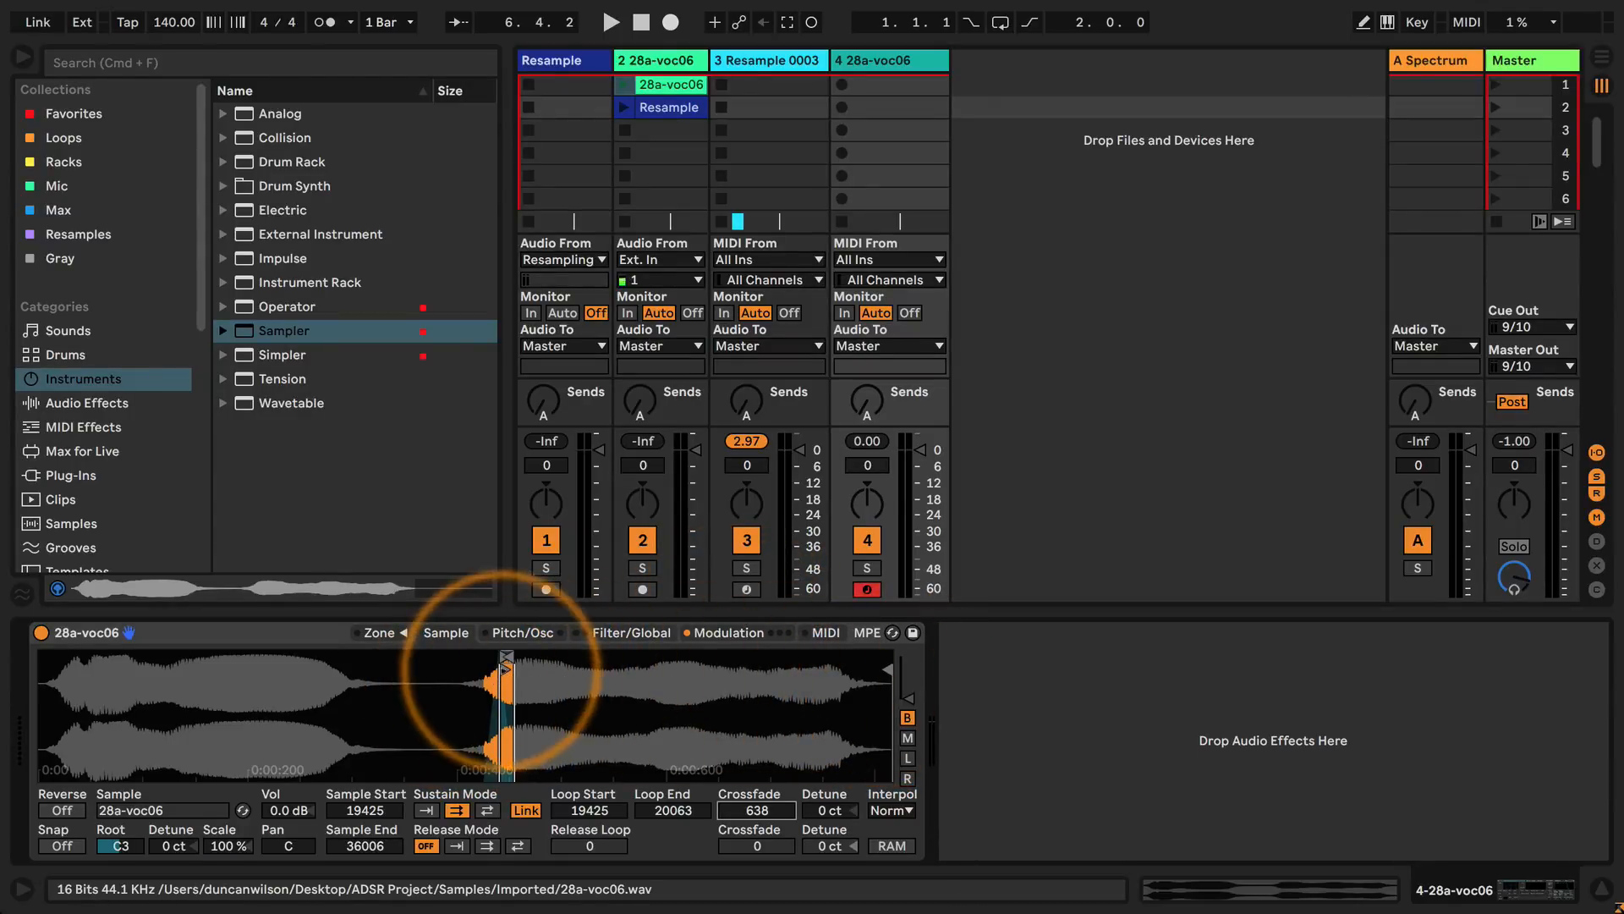
pyautogui.click(729, 633)
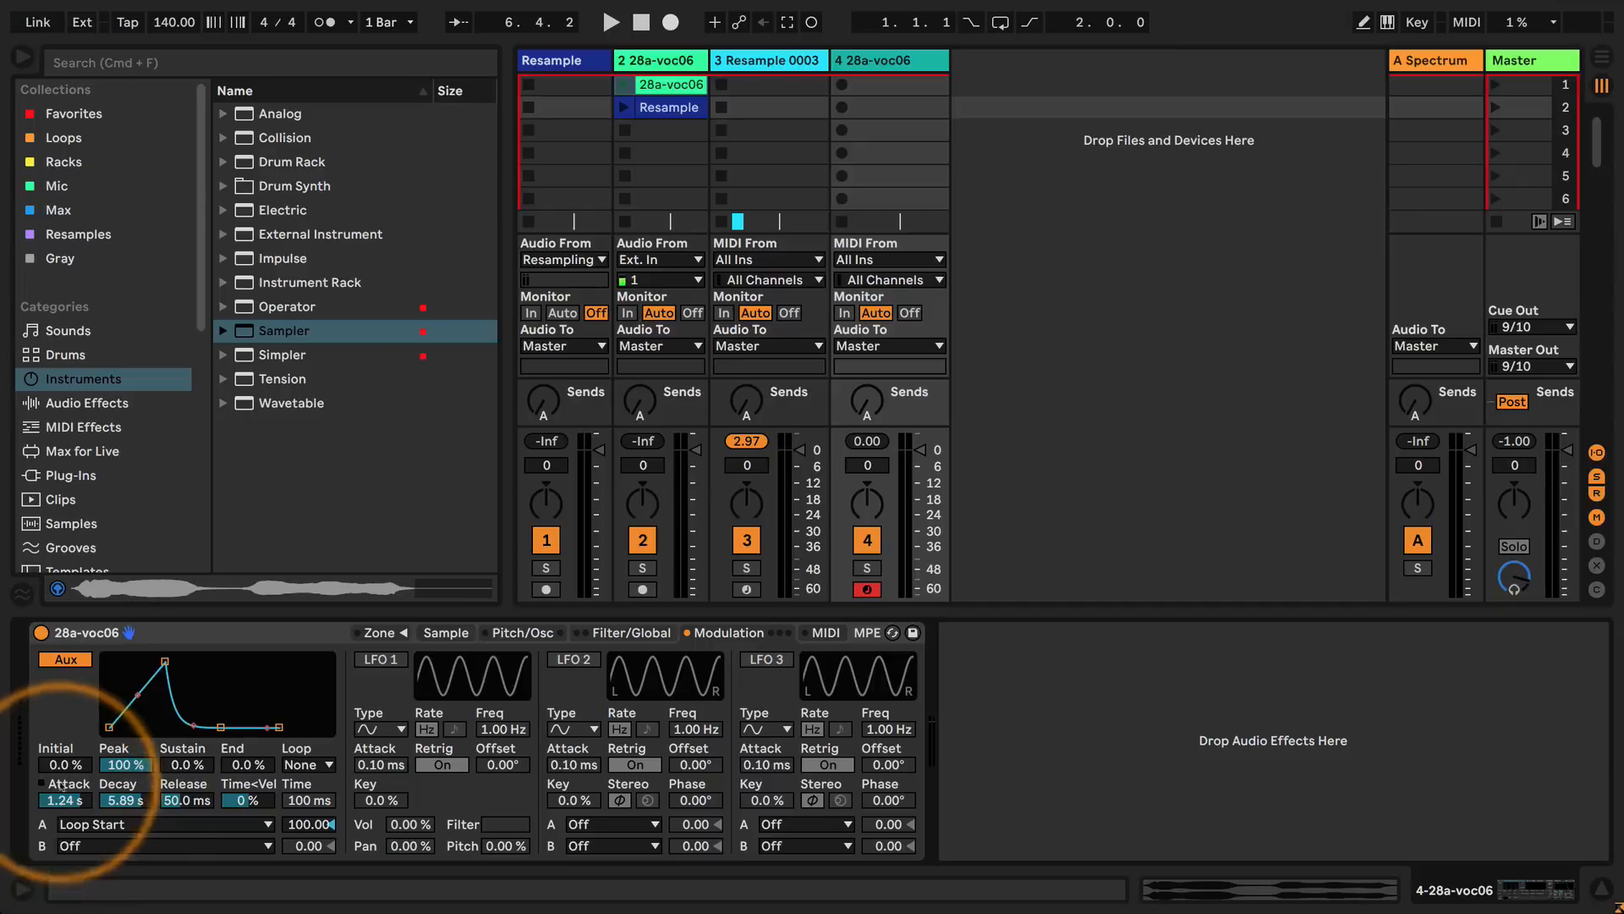
# Check the loop on the sample waveform and set the auxiliary envelope's attack to 180 ms.
pyautogui.click(535, 635)
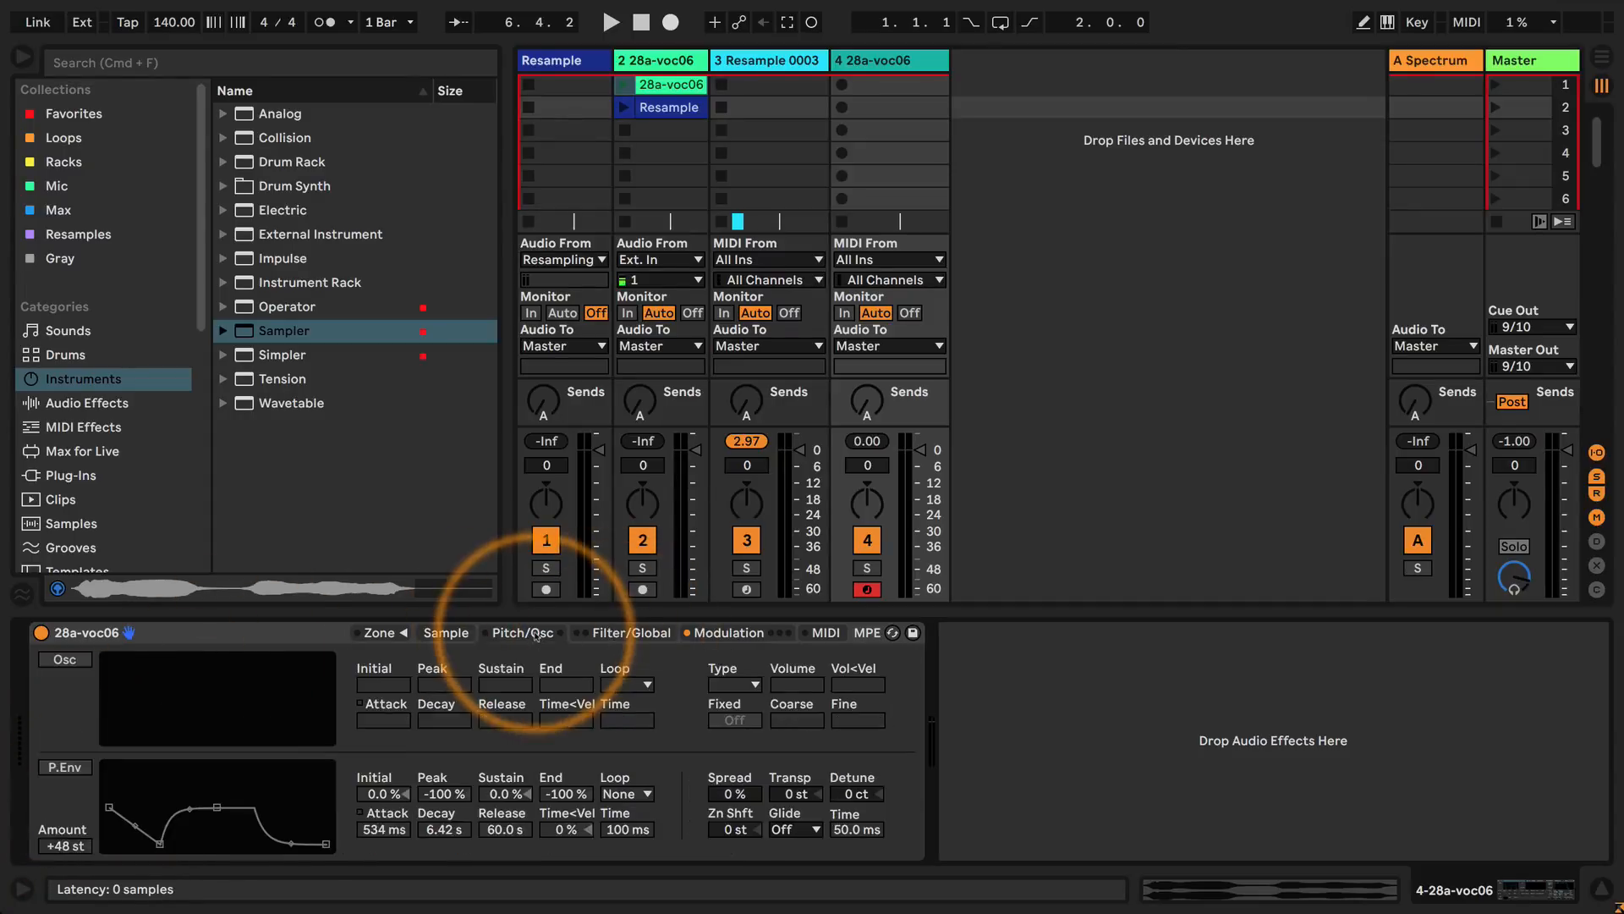
pyautogui.click(632, 633)
pyautogui.click(446, 633)
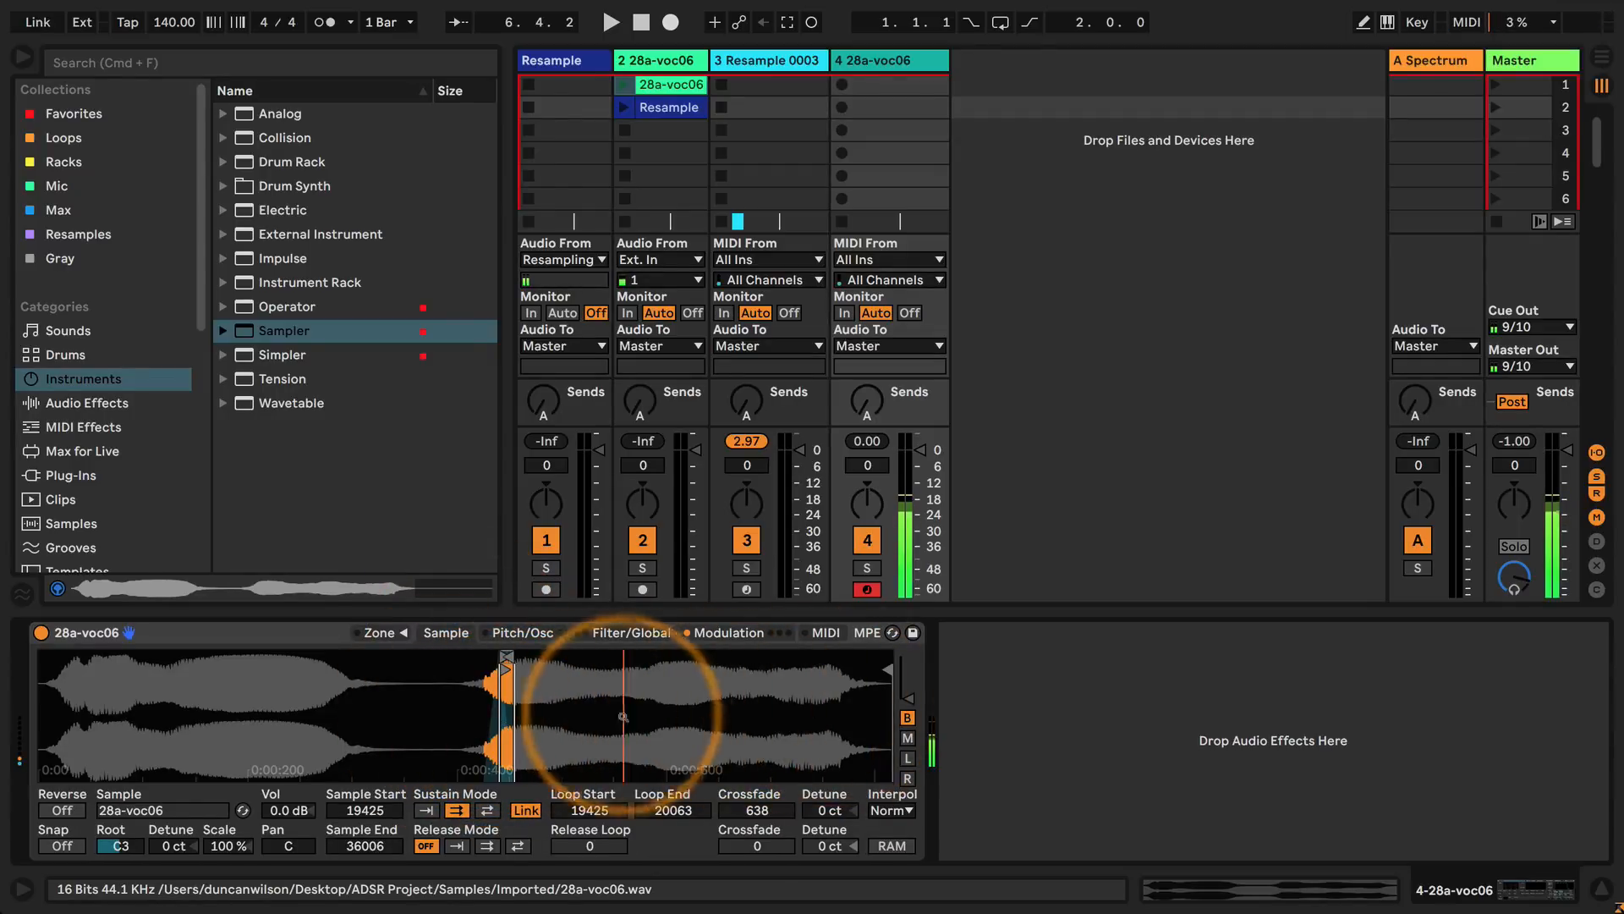
pyautogui.click(712, 635)
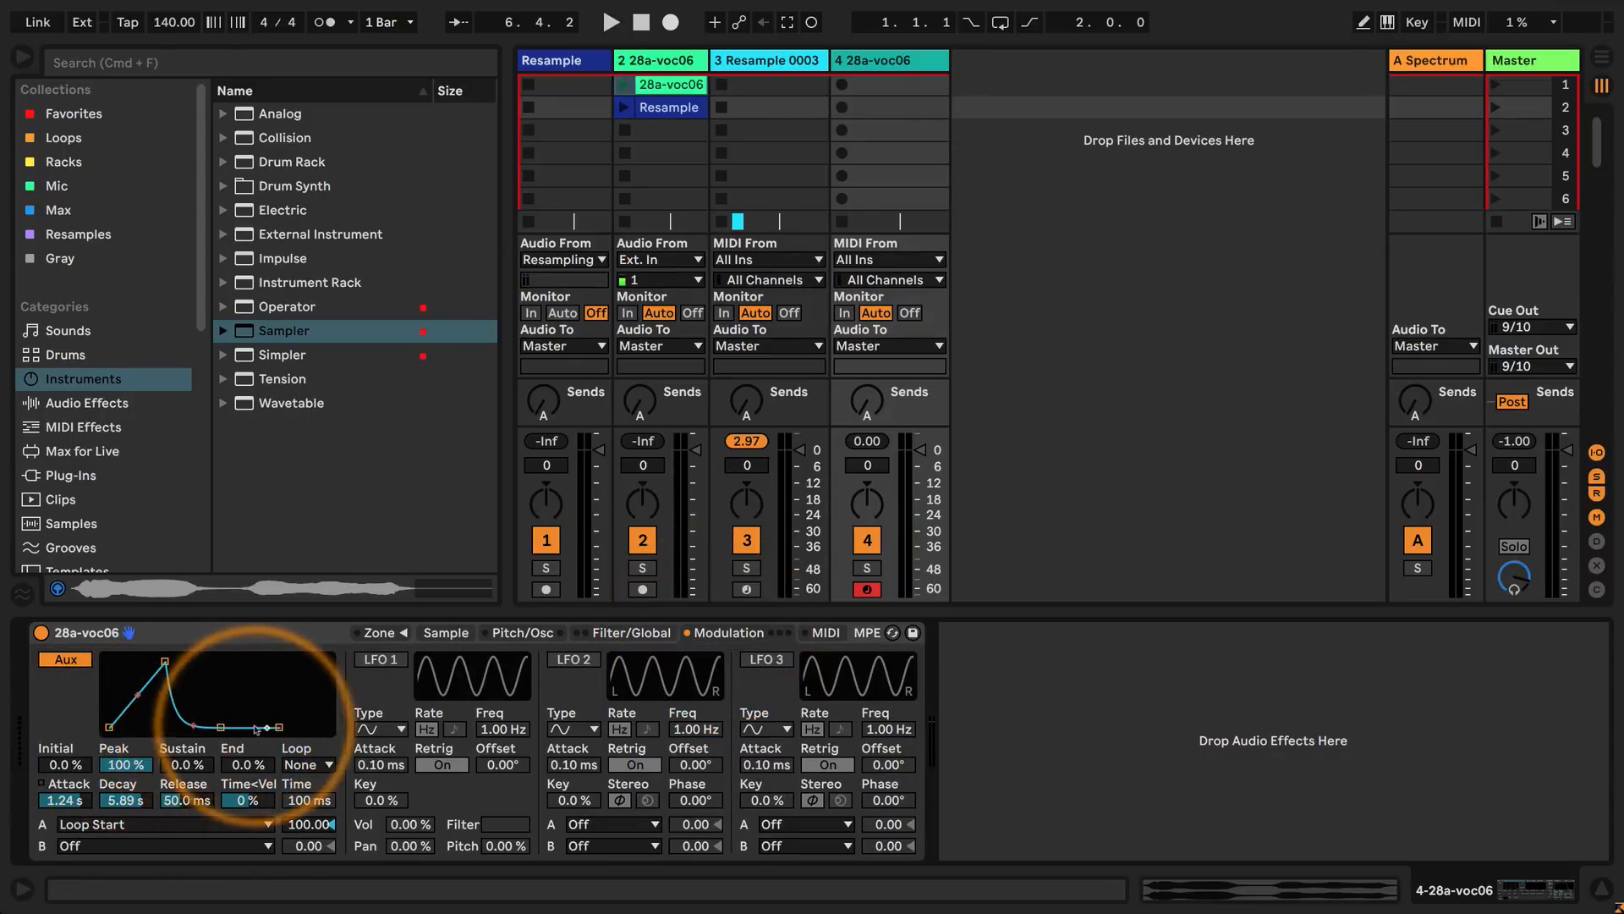
pyautogui.moveTo(139, 684); pyautogui.dragTo(108, 685)
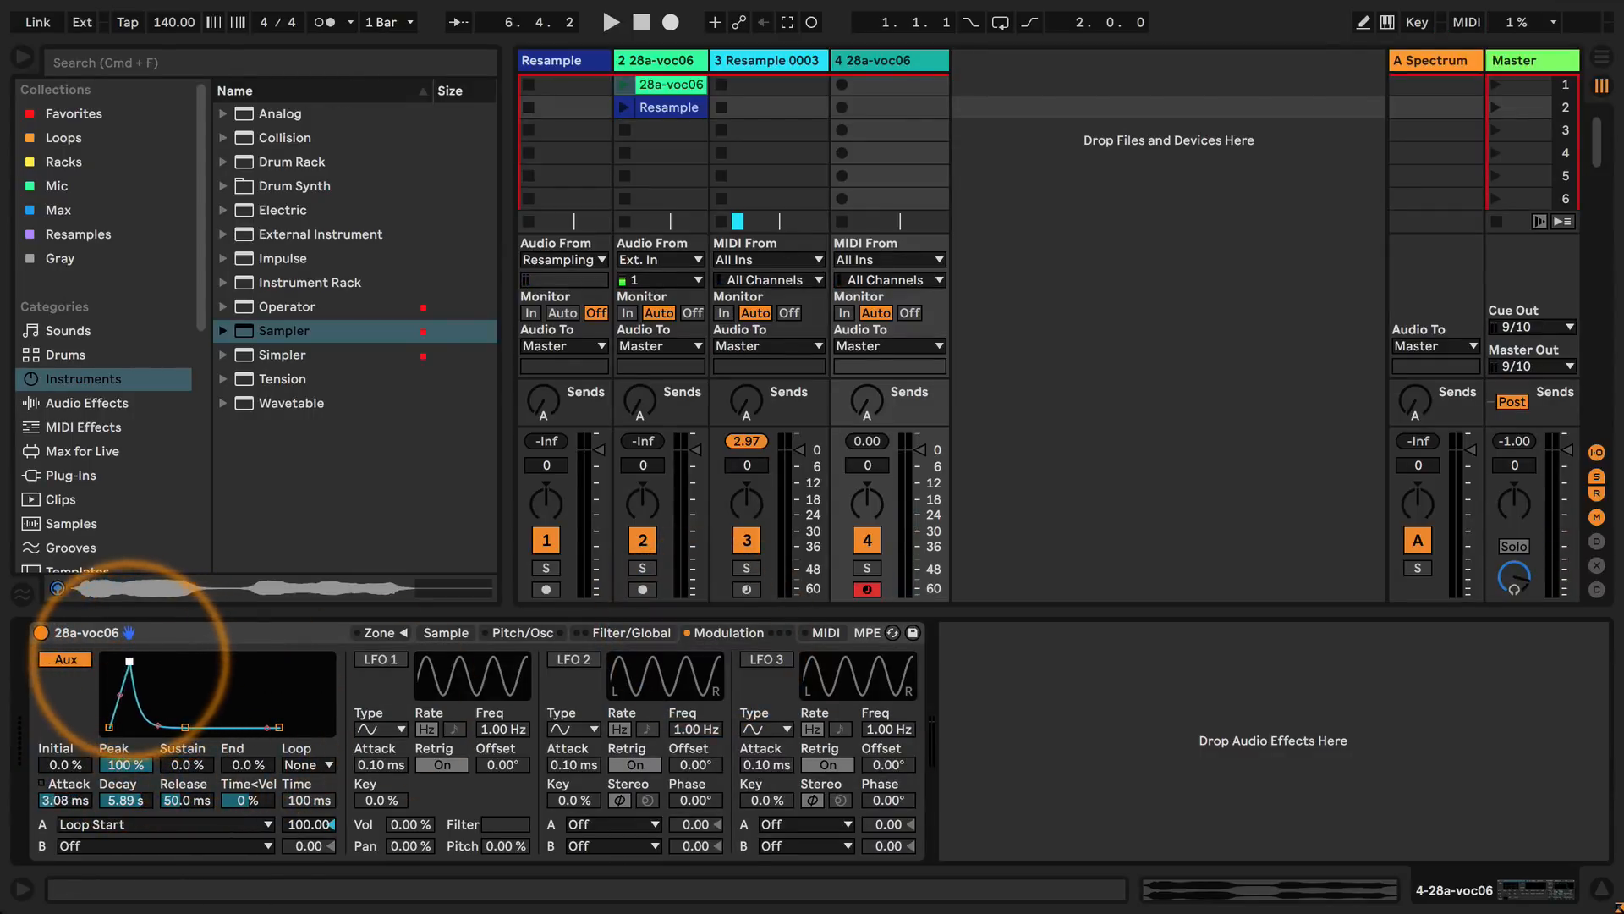
pyautogui.click(446, 633)
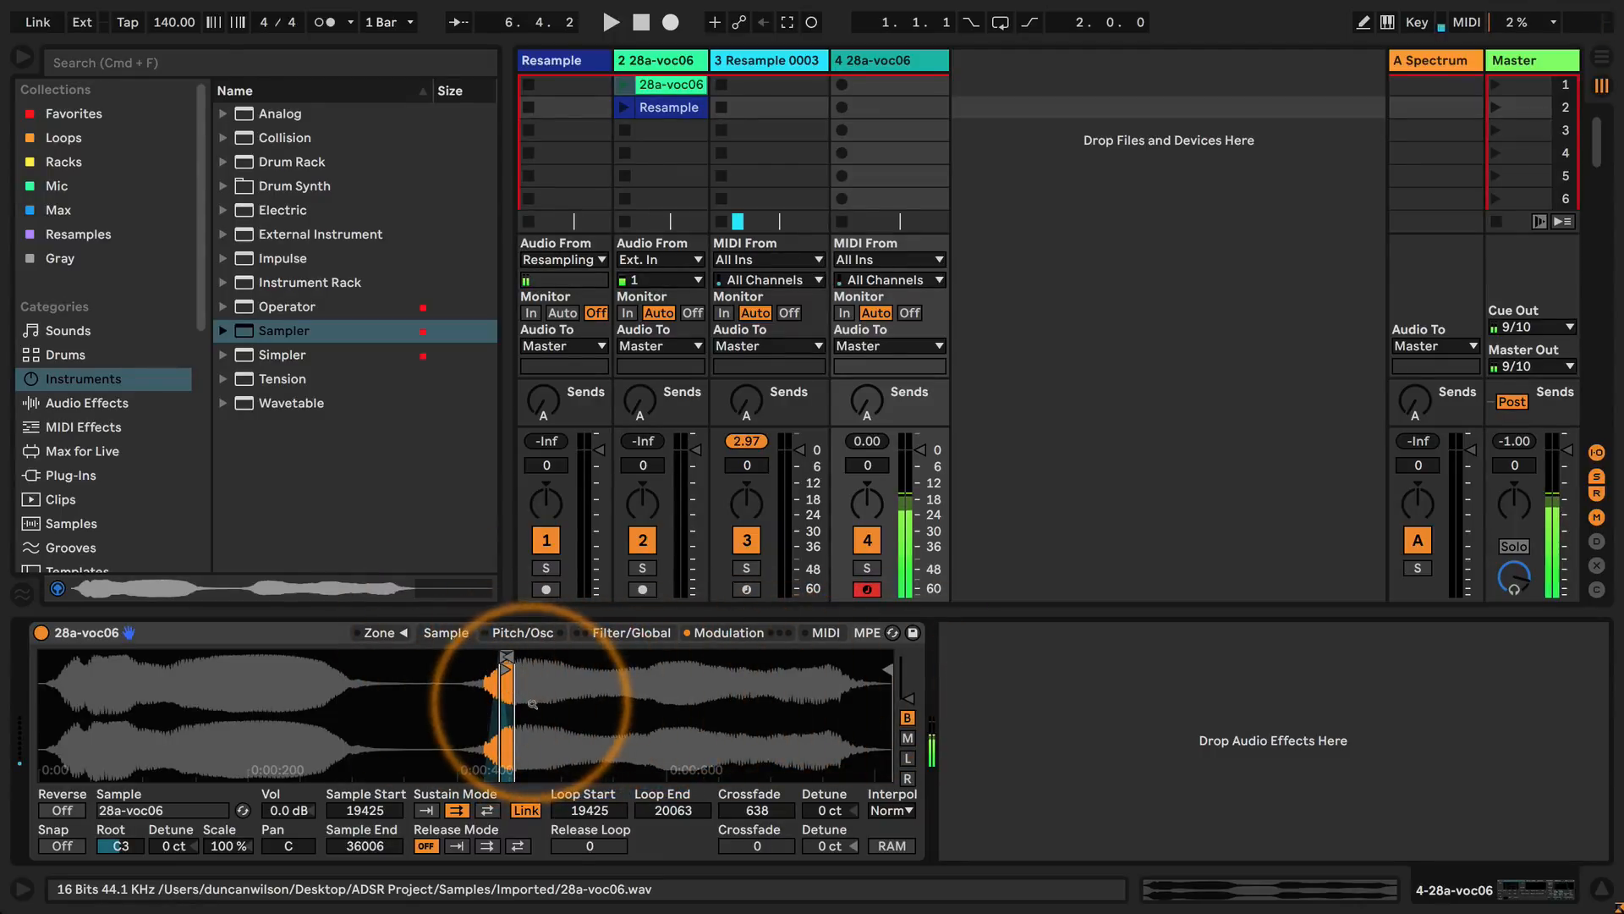
pyautogui.click(728, 633)
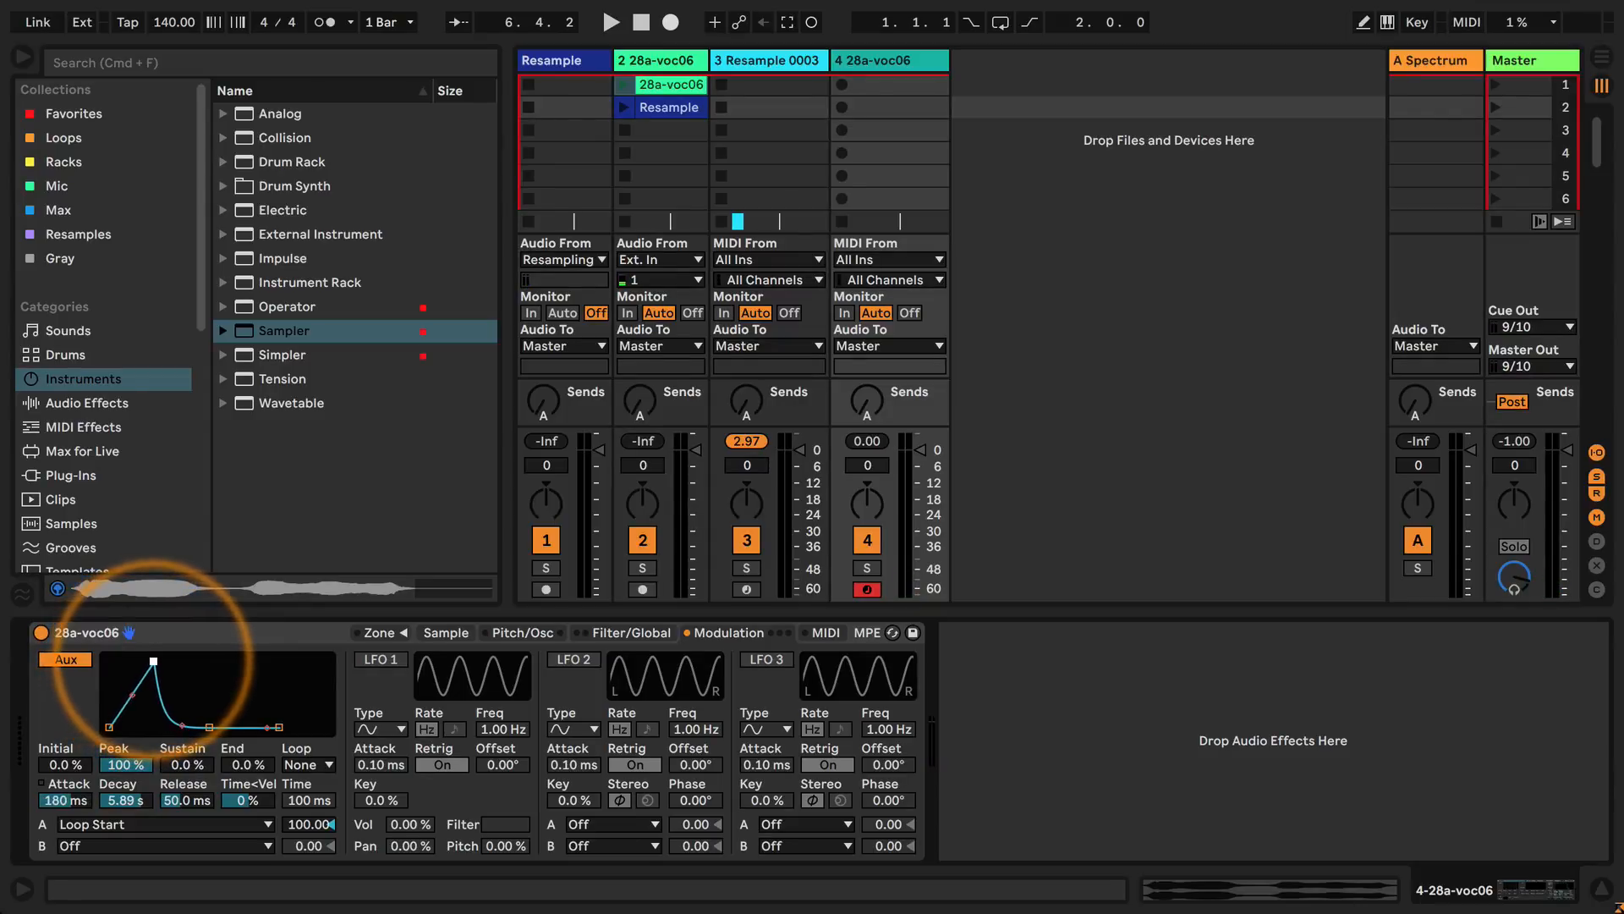
# Lengthen the auxiliary envelope's release to 19.6 s and raise its end level to 100%.
pyautogui.click(446, 633)
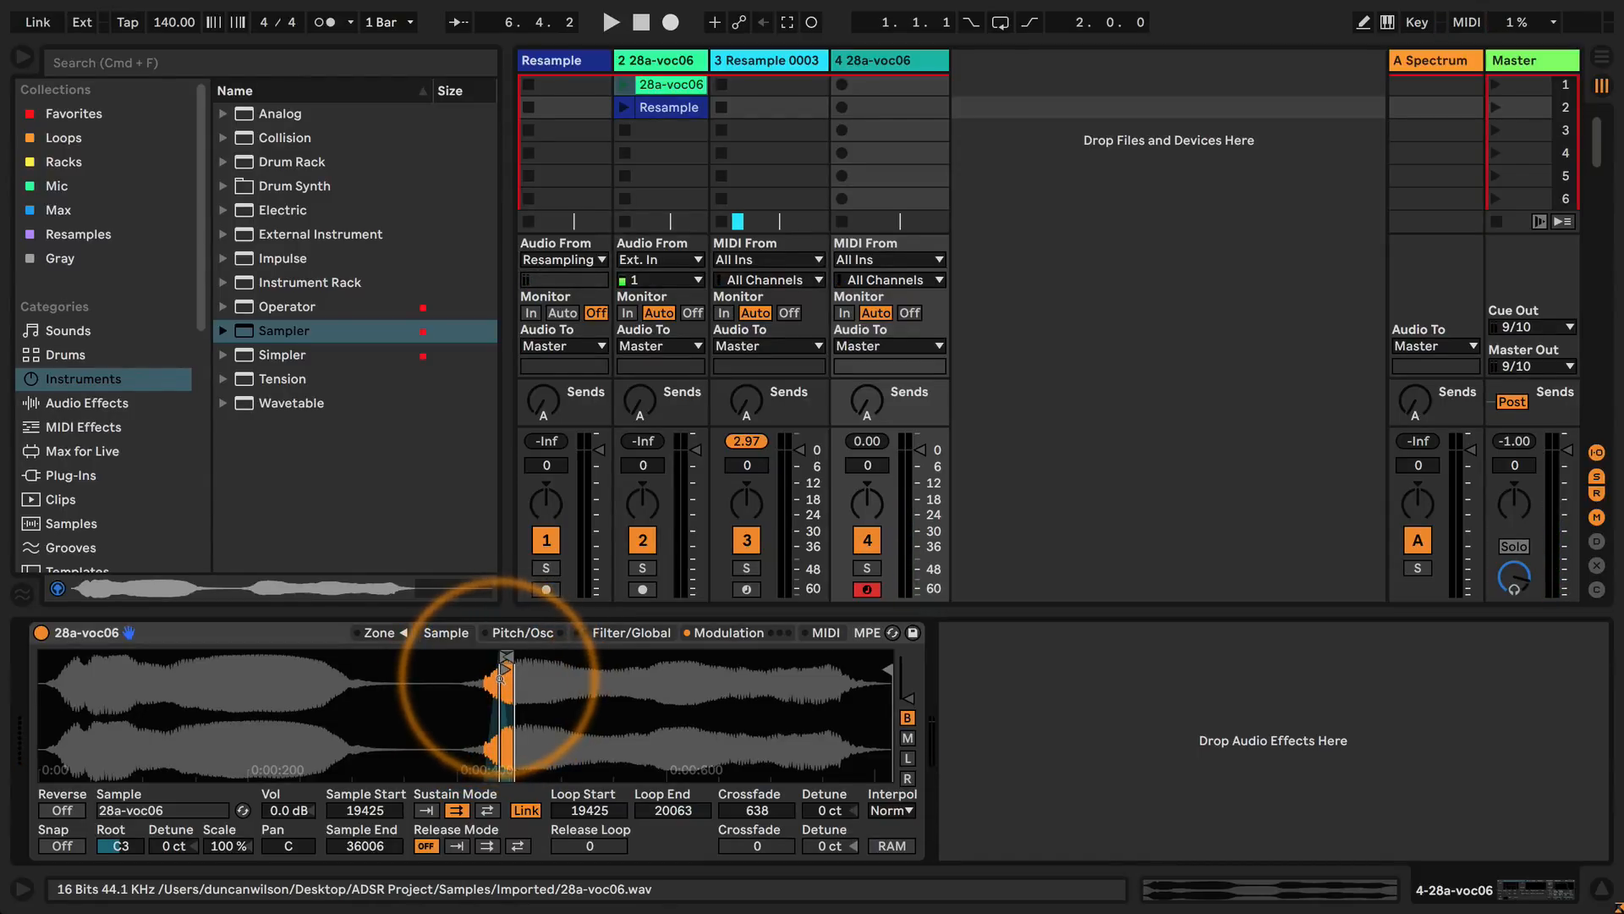
pyautogui.click(631, 633)
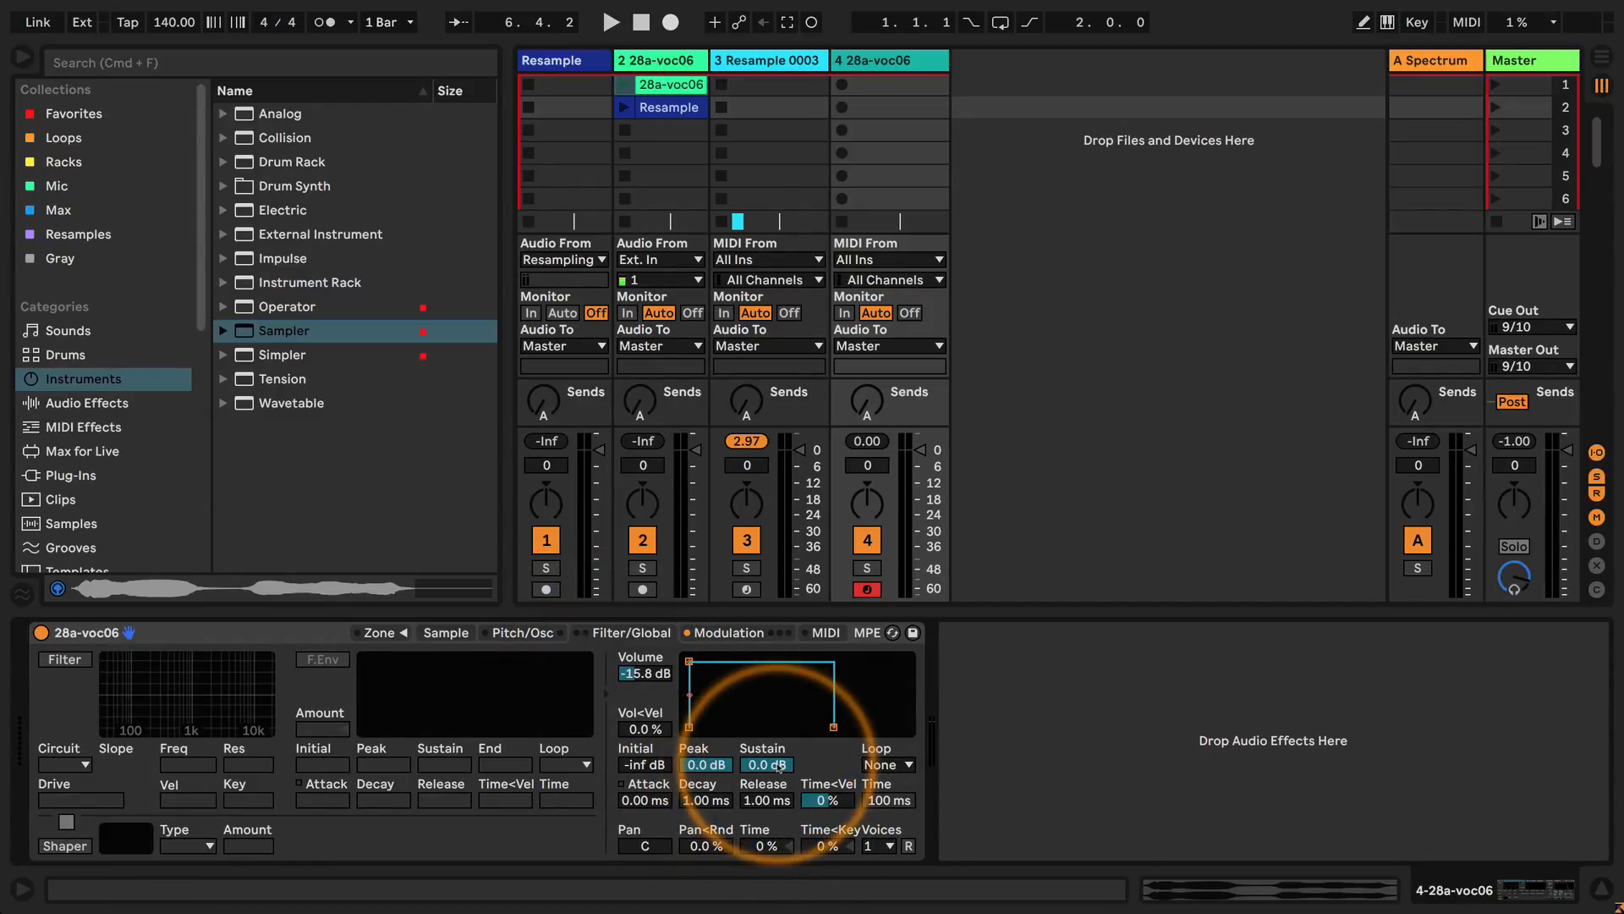
pyautogui.click(728, 633)
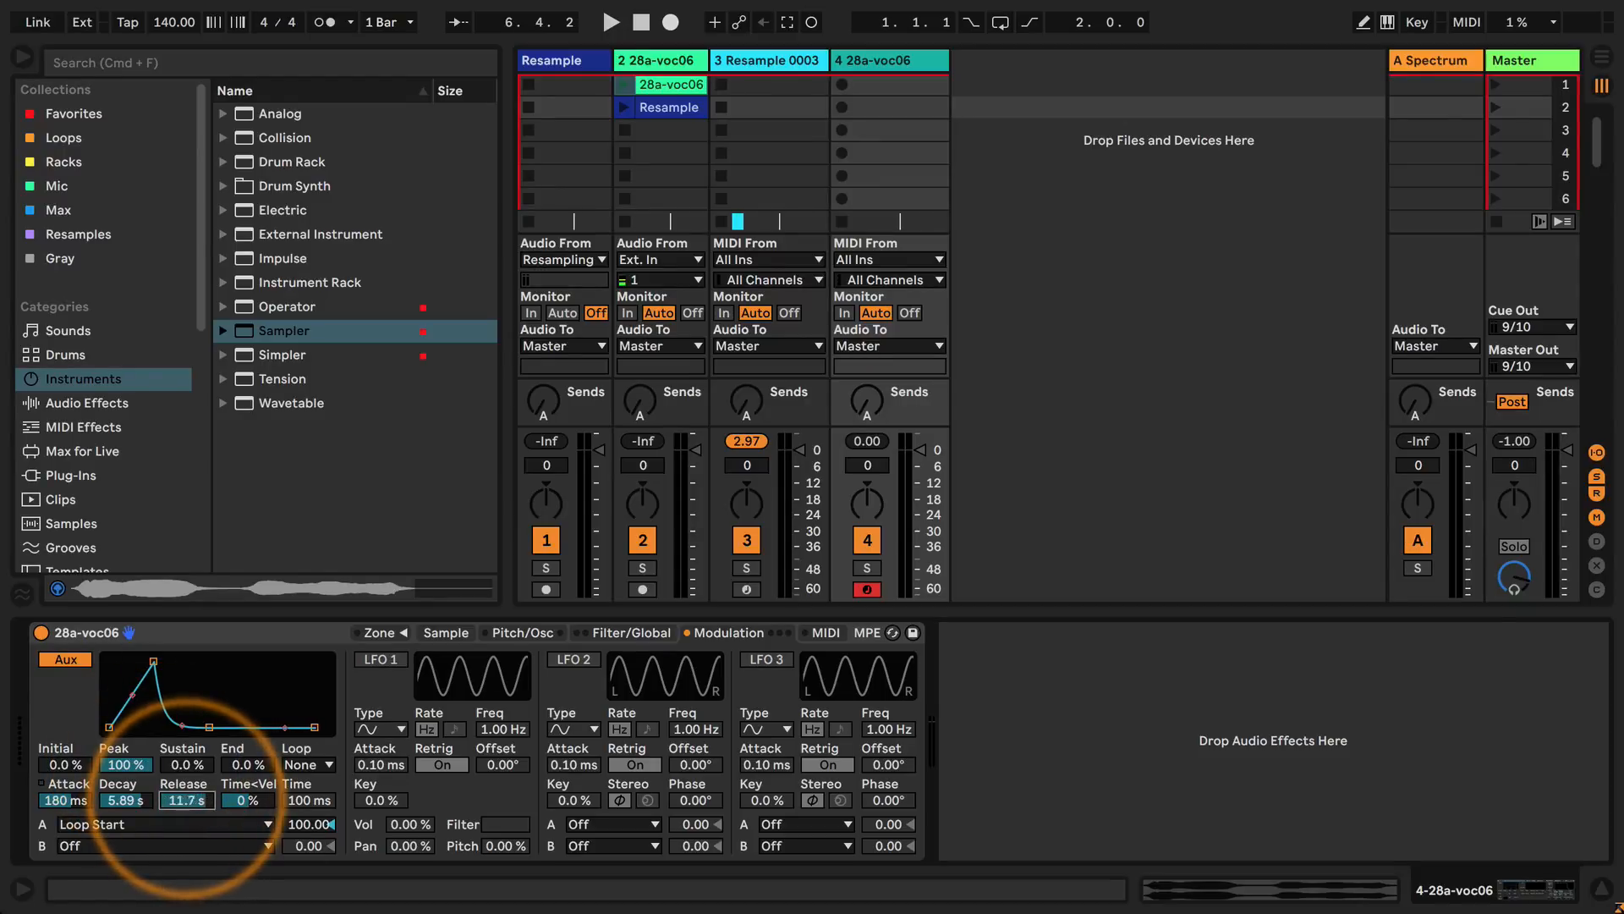
pyautogui.moveTo(244, 765); pyautogui.dragTo(248, 763)
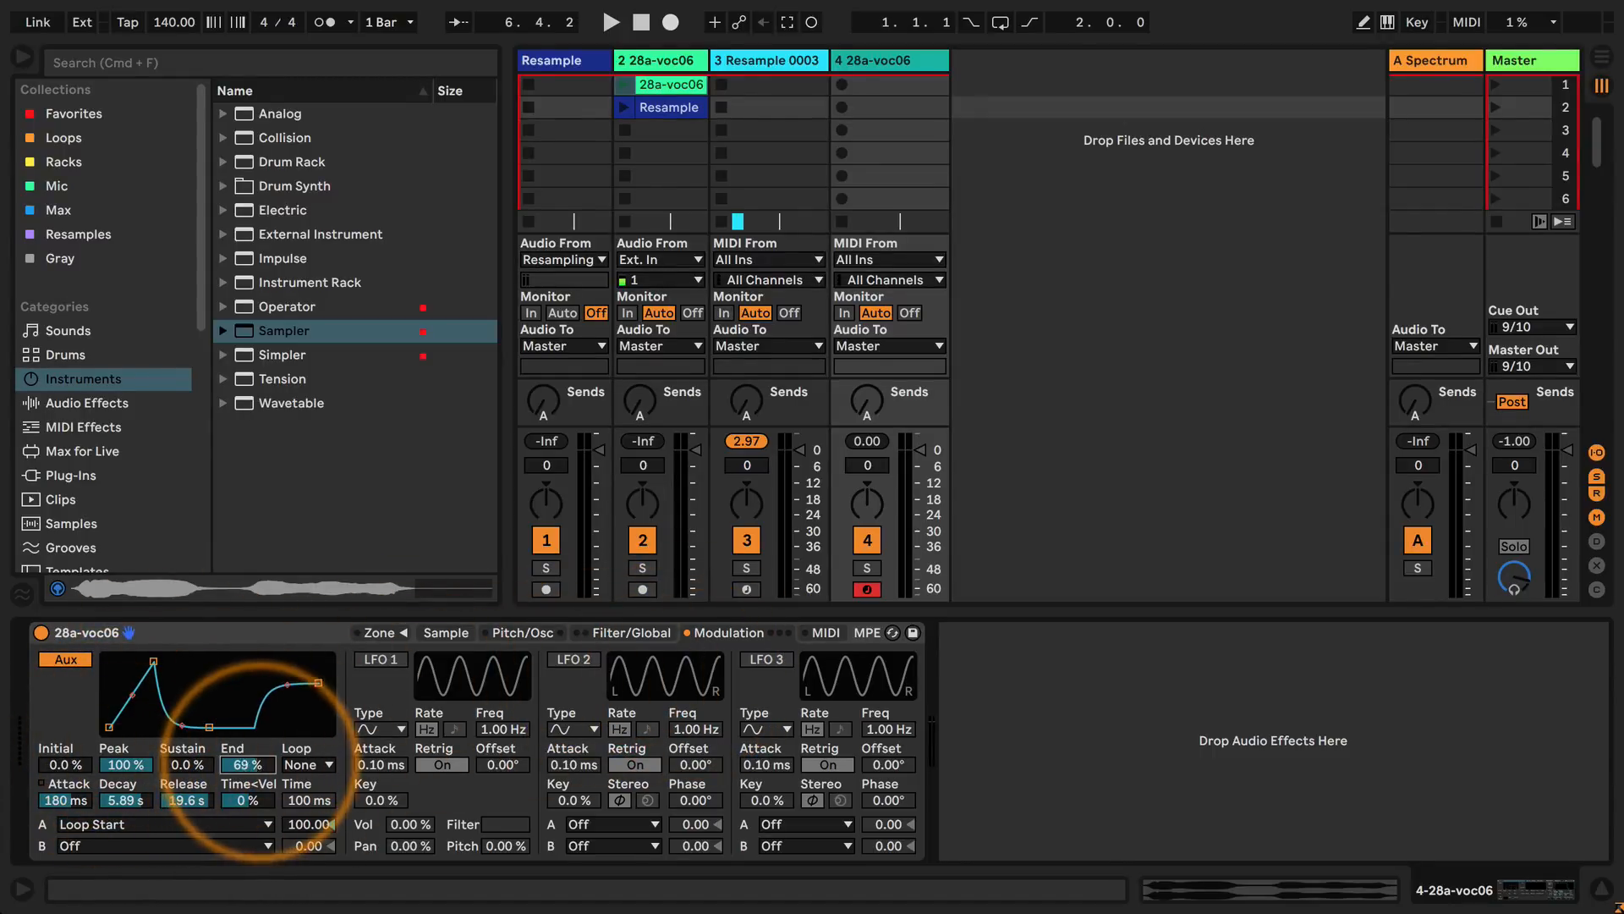
pyautogui.moveTo(250, 764); pyautogui.dragTo(250, 764)
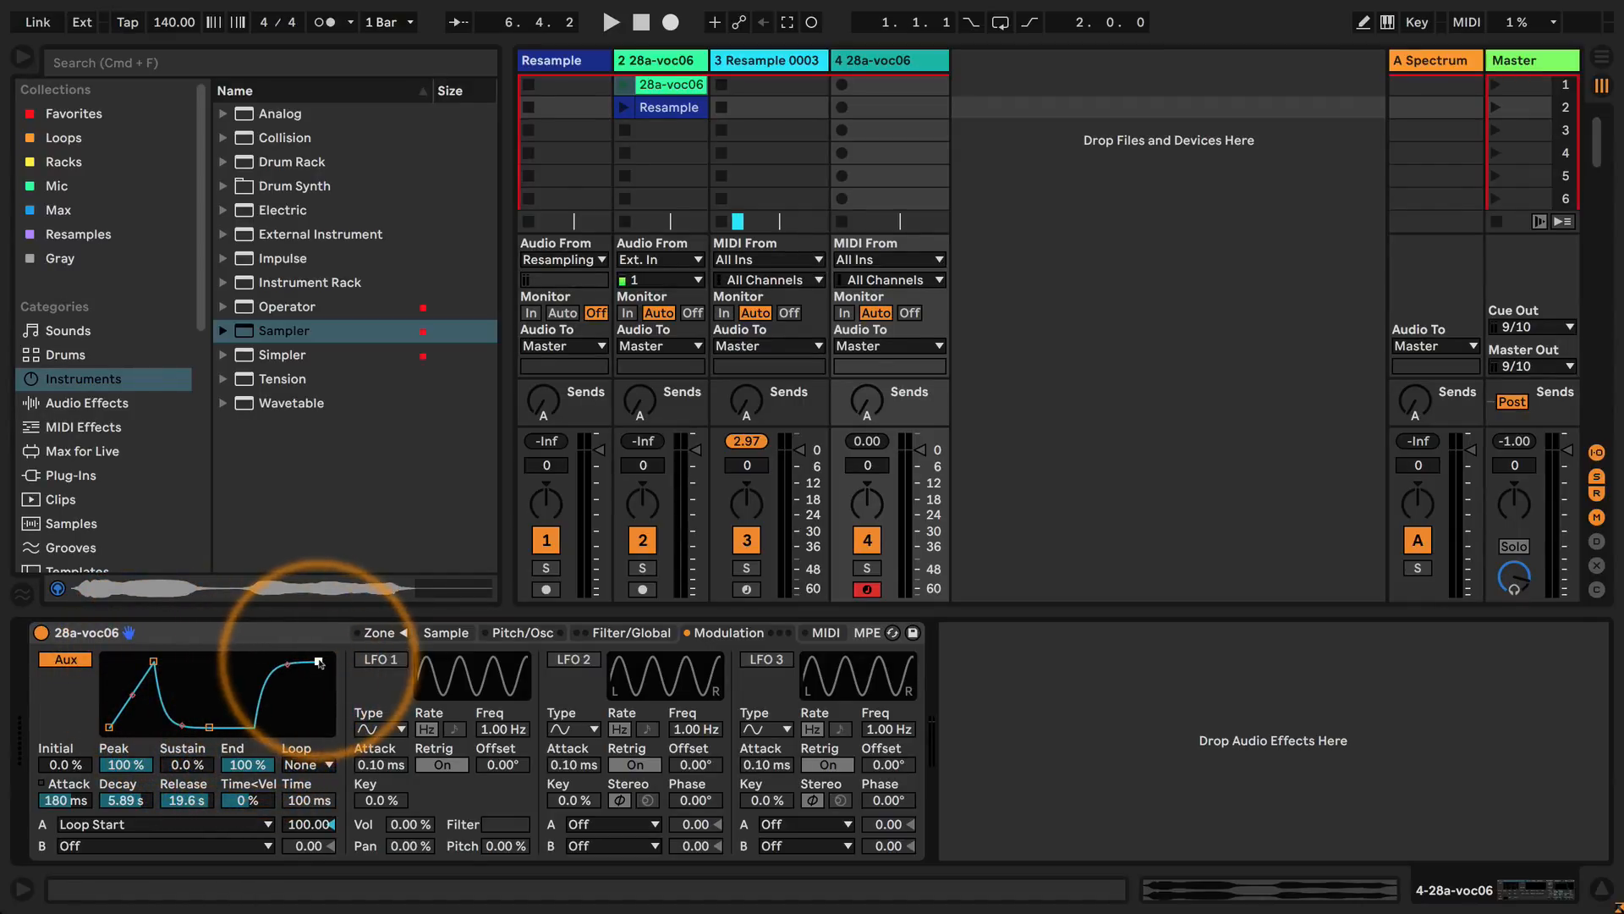
# Set the volume envelope's release to 60.0 s and return to the sample waveform to view the loop region.
pyautogui.click(446, 633)
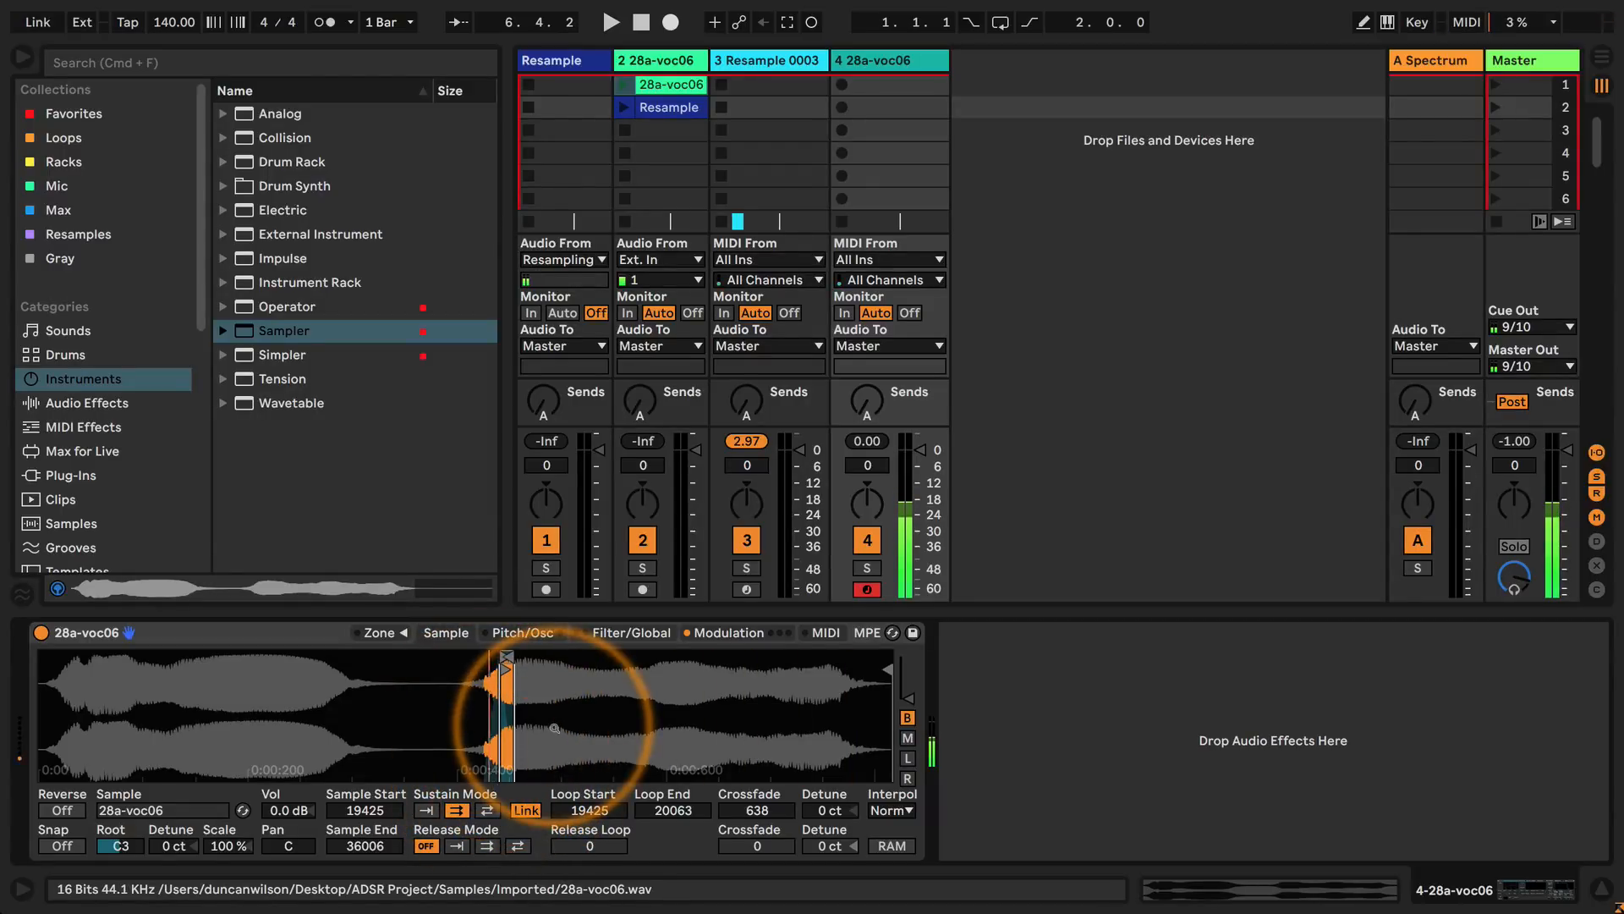
pyautogui.click(709, 633)
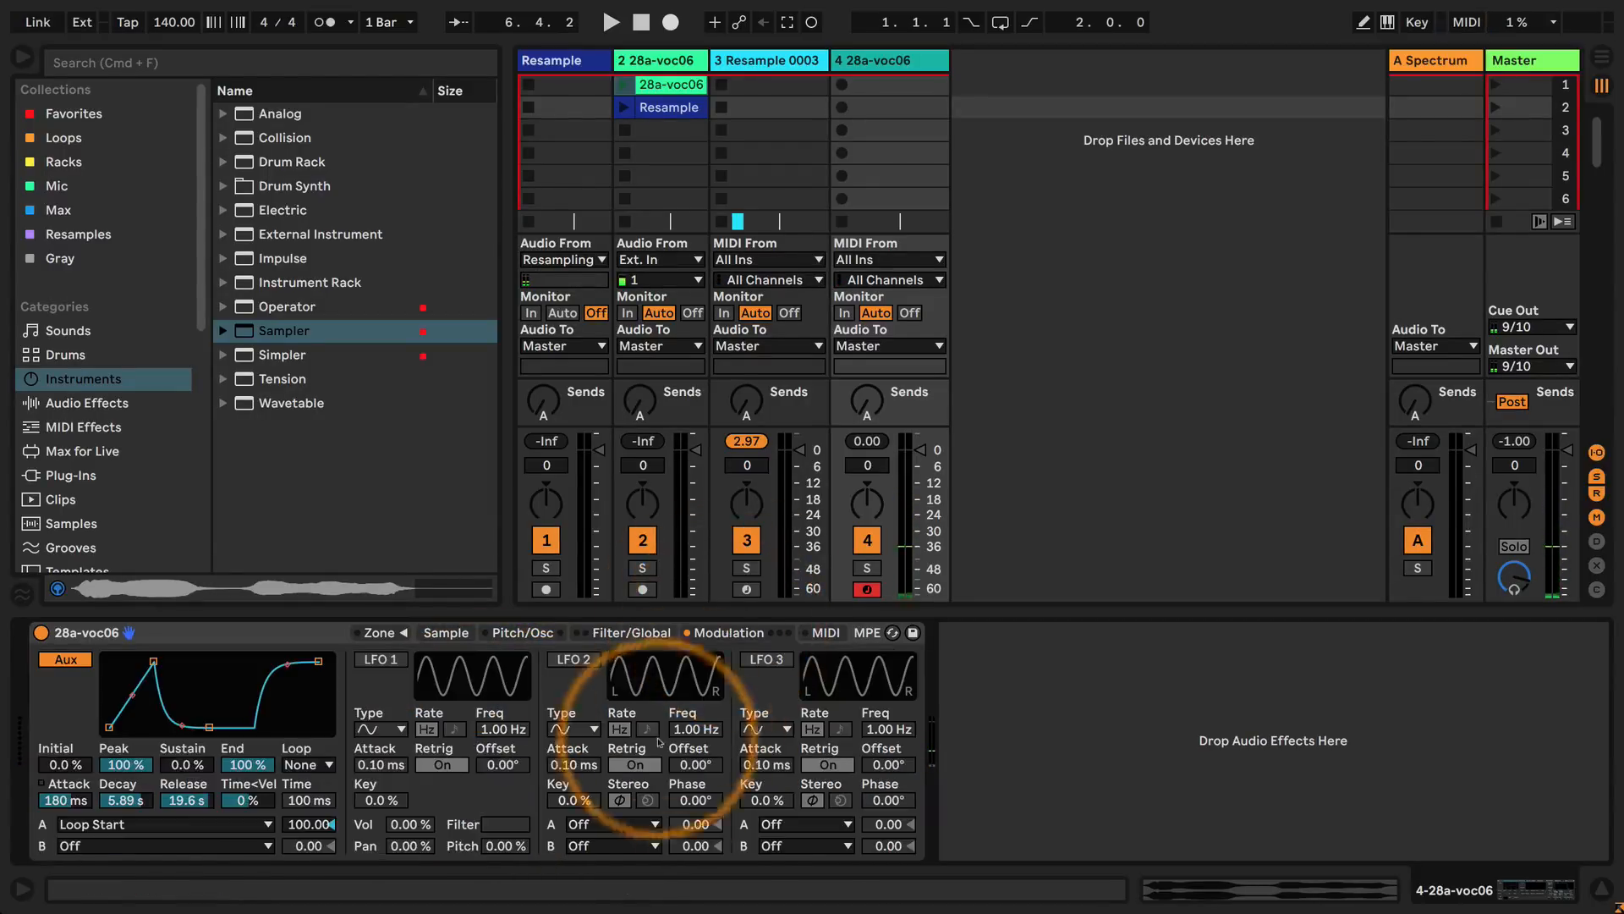
pyautogui.click(629, 635)
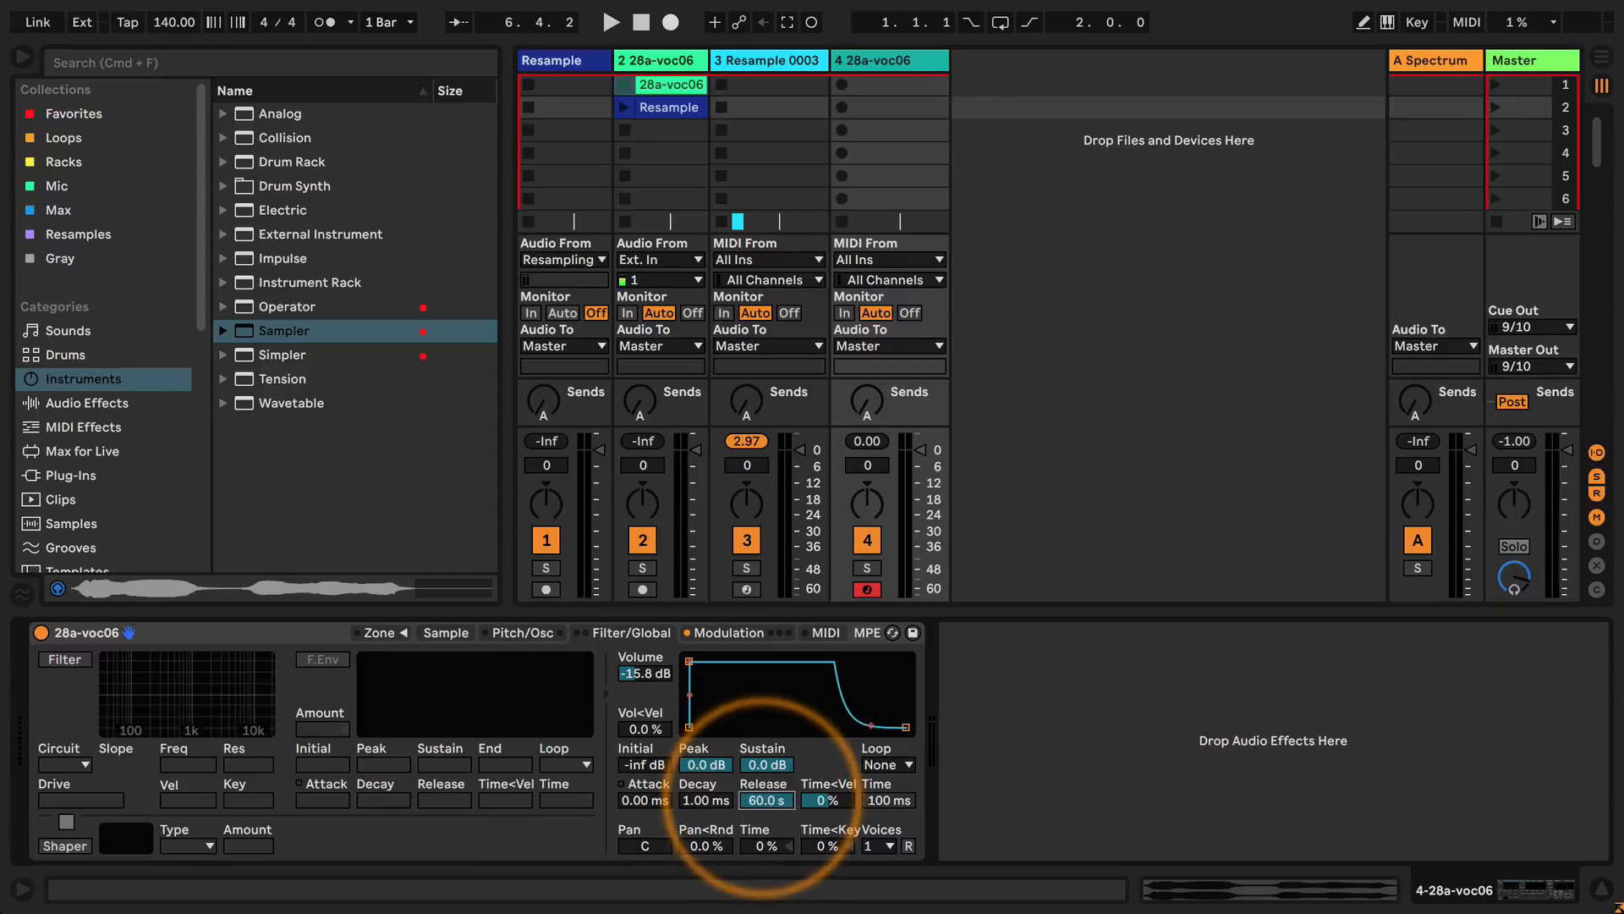
pyautogui.click(518, 633)
pyautogui.click(446, 633)
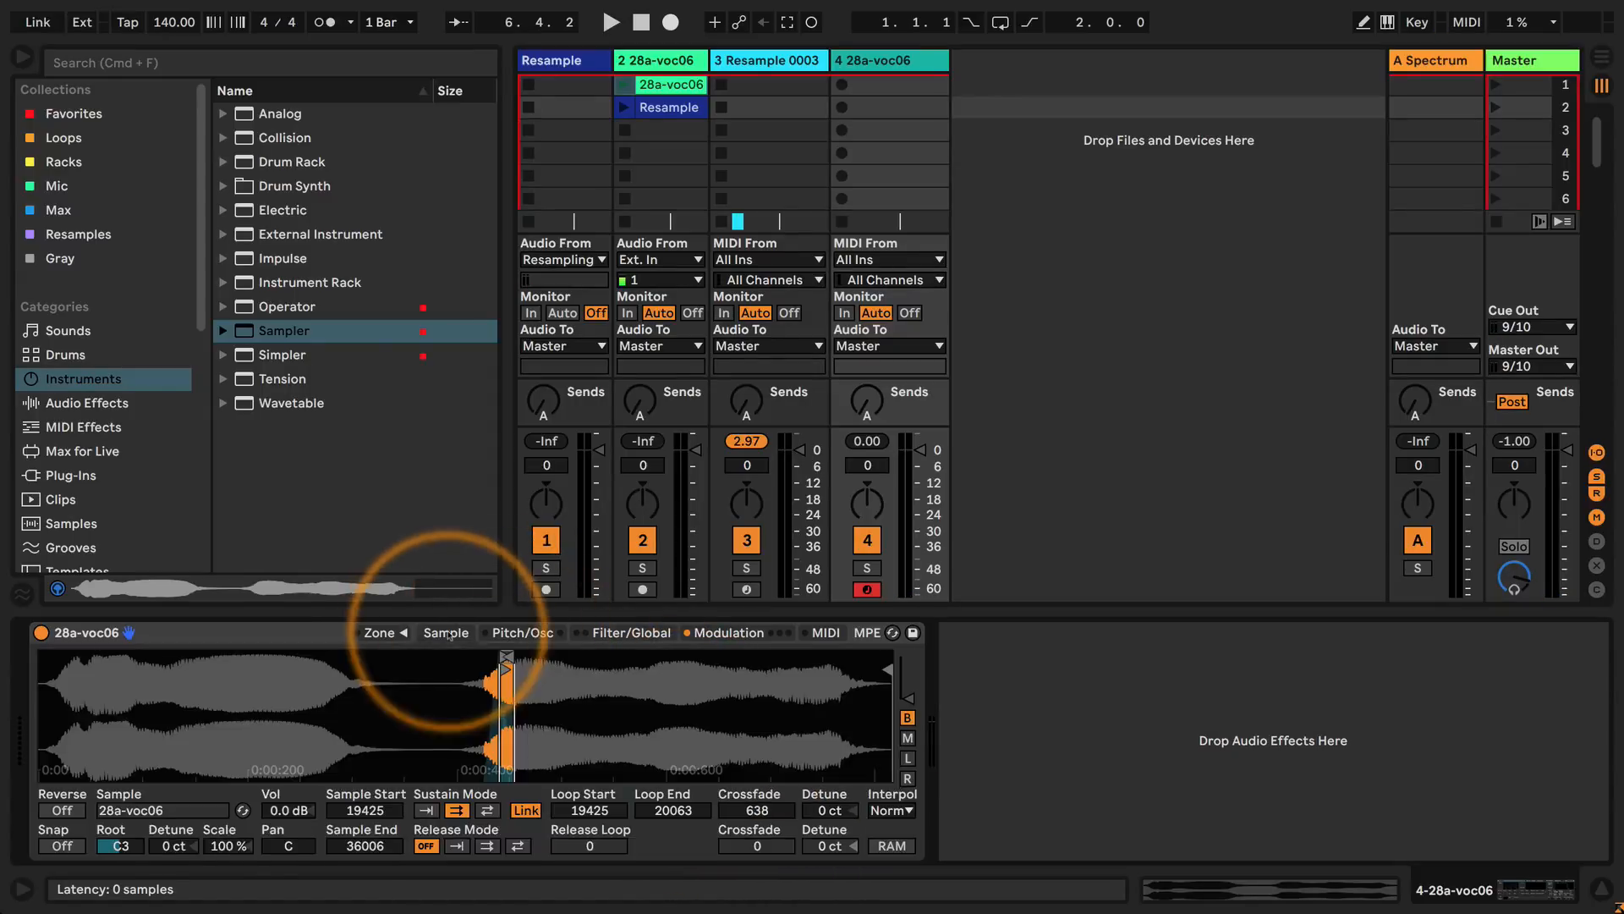
pyautogui.click(522, 633)
pyautogui.click(723, 633)
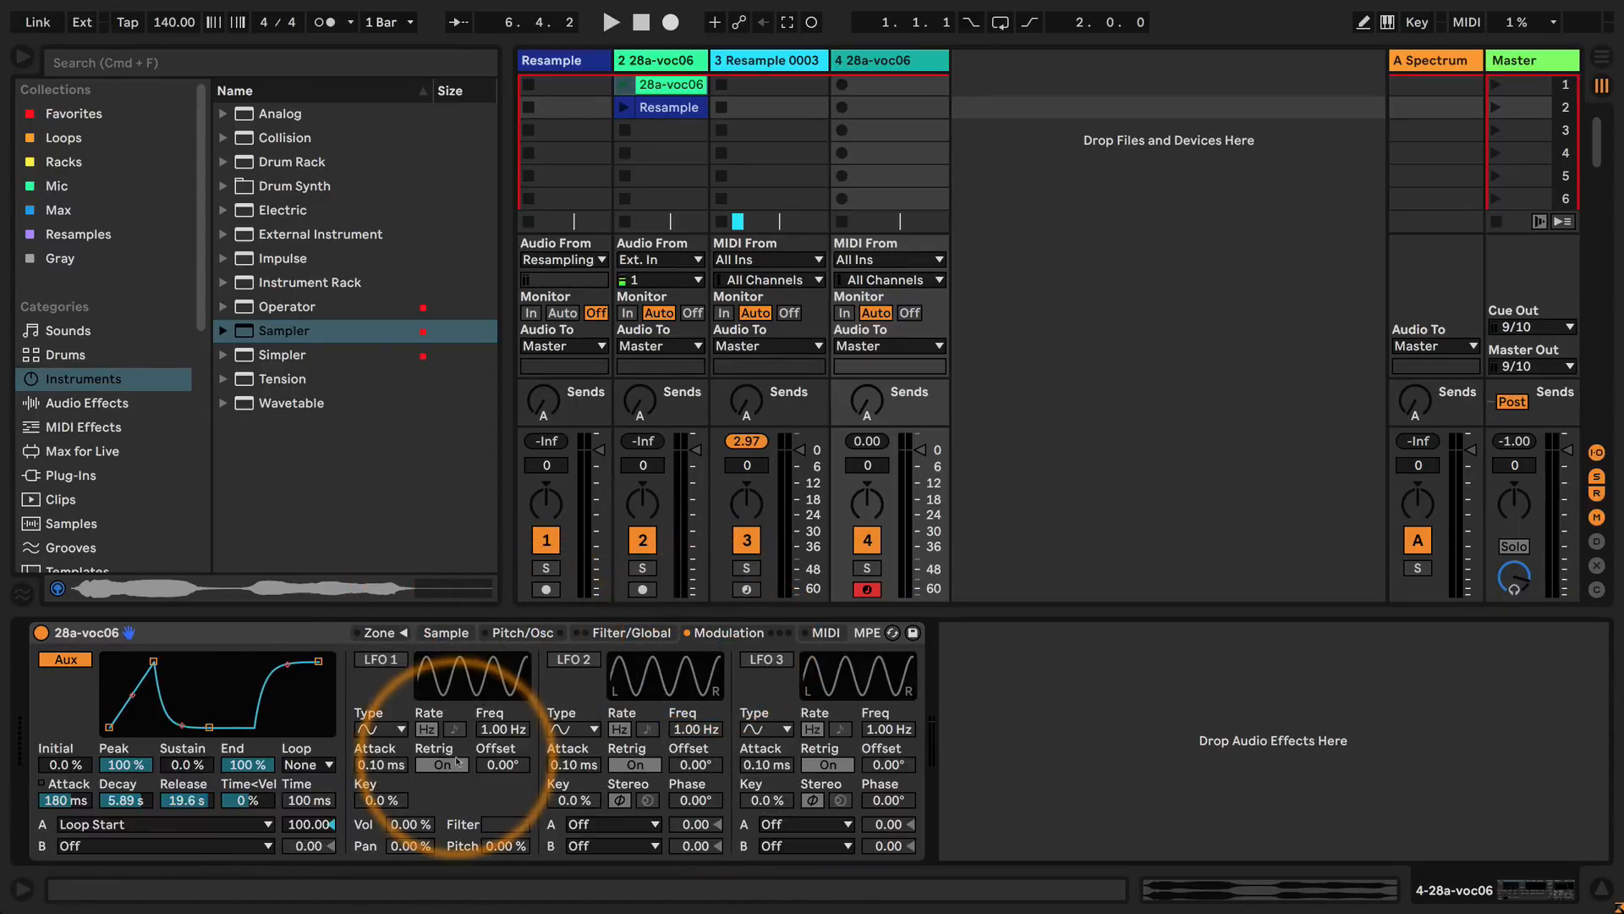
pyautogui.click(451, 635)
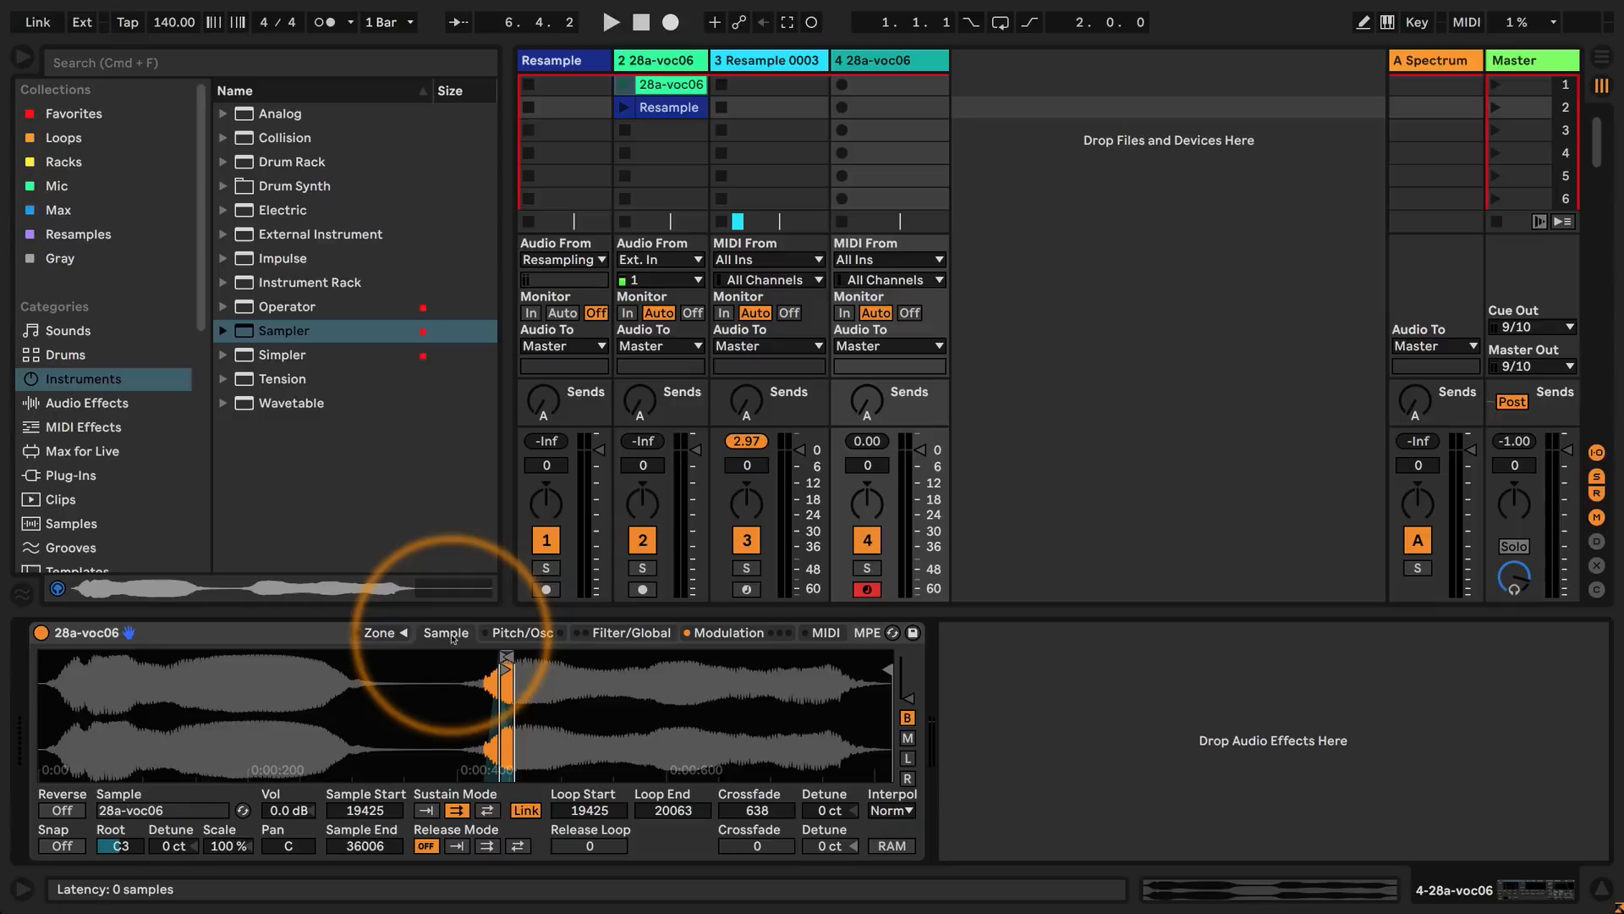
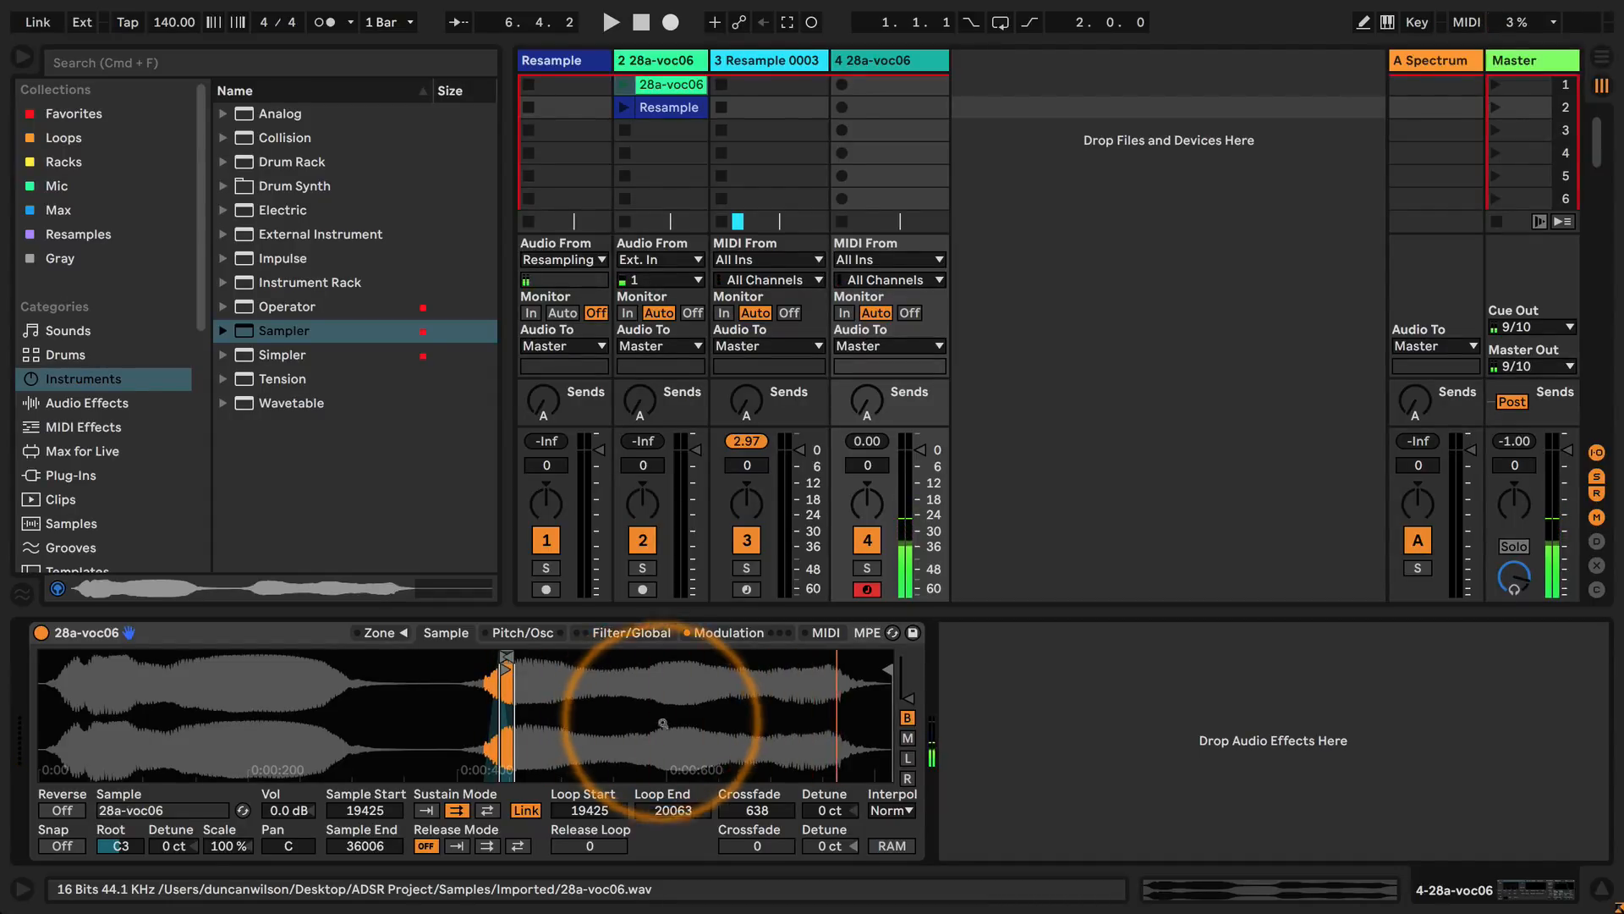
# Check the auxiliary envelope's modulation settings and turn on the pitch envelope.
pyautogui.click(724, 635)
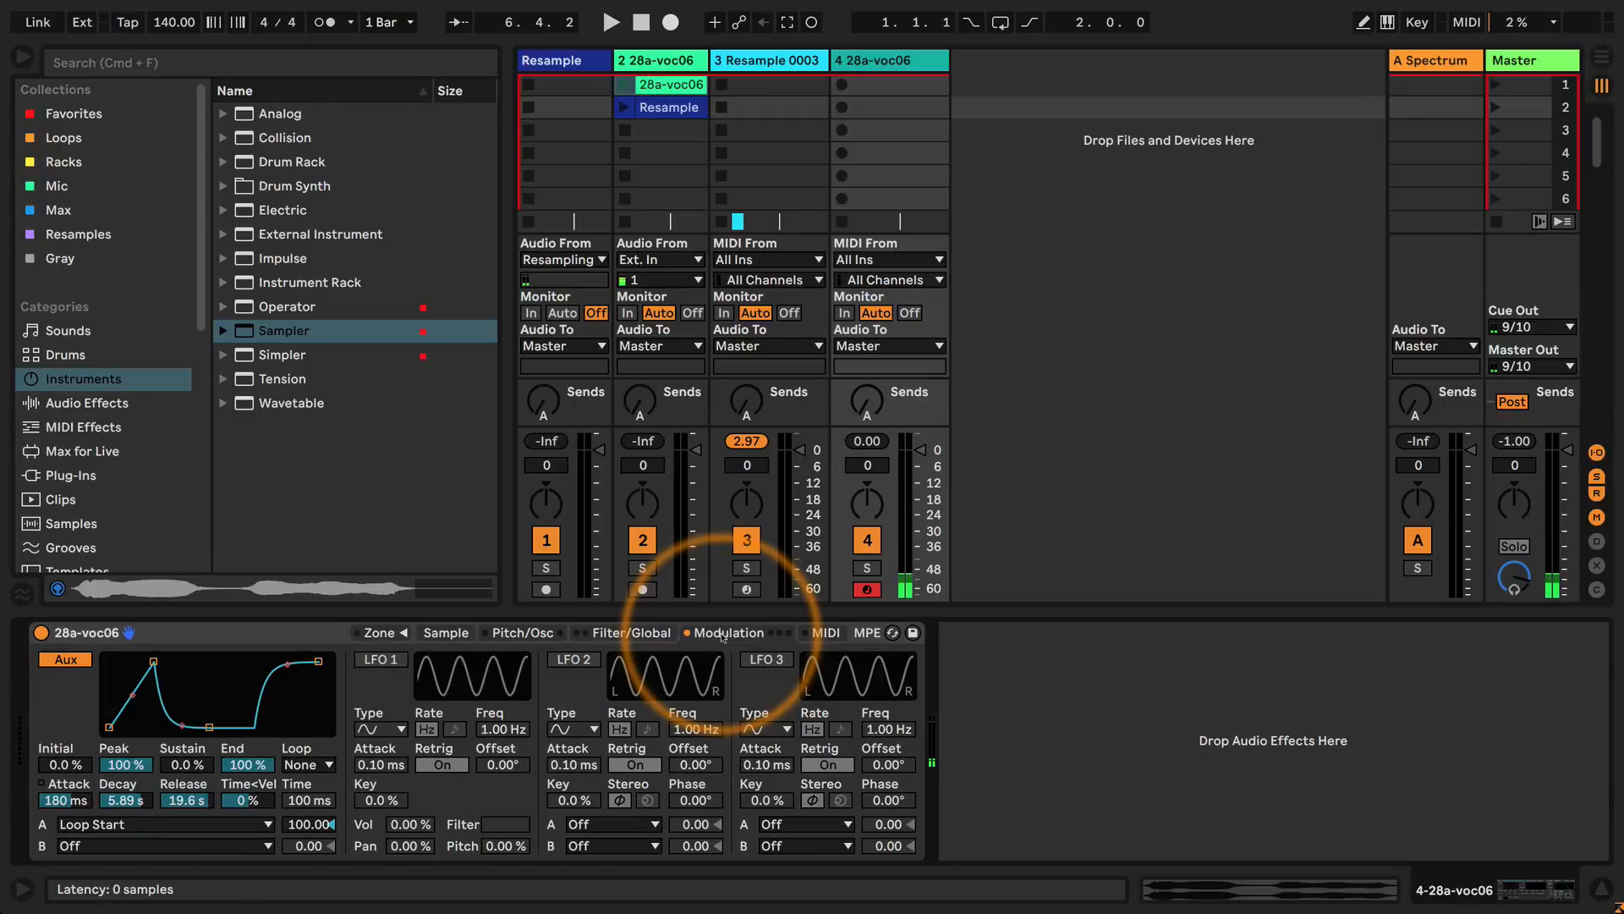
pyautogui.click(521, 633)
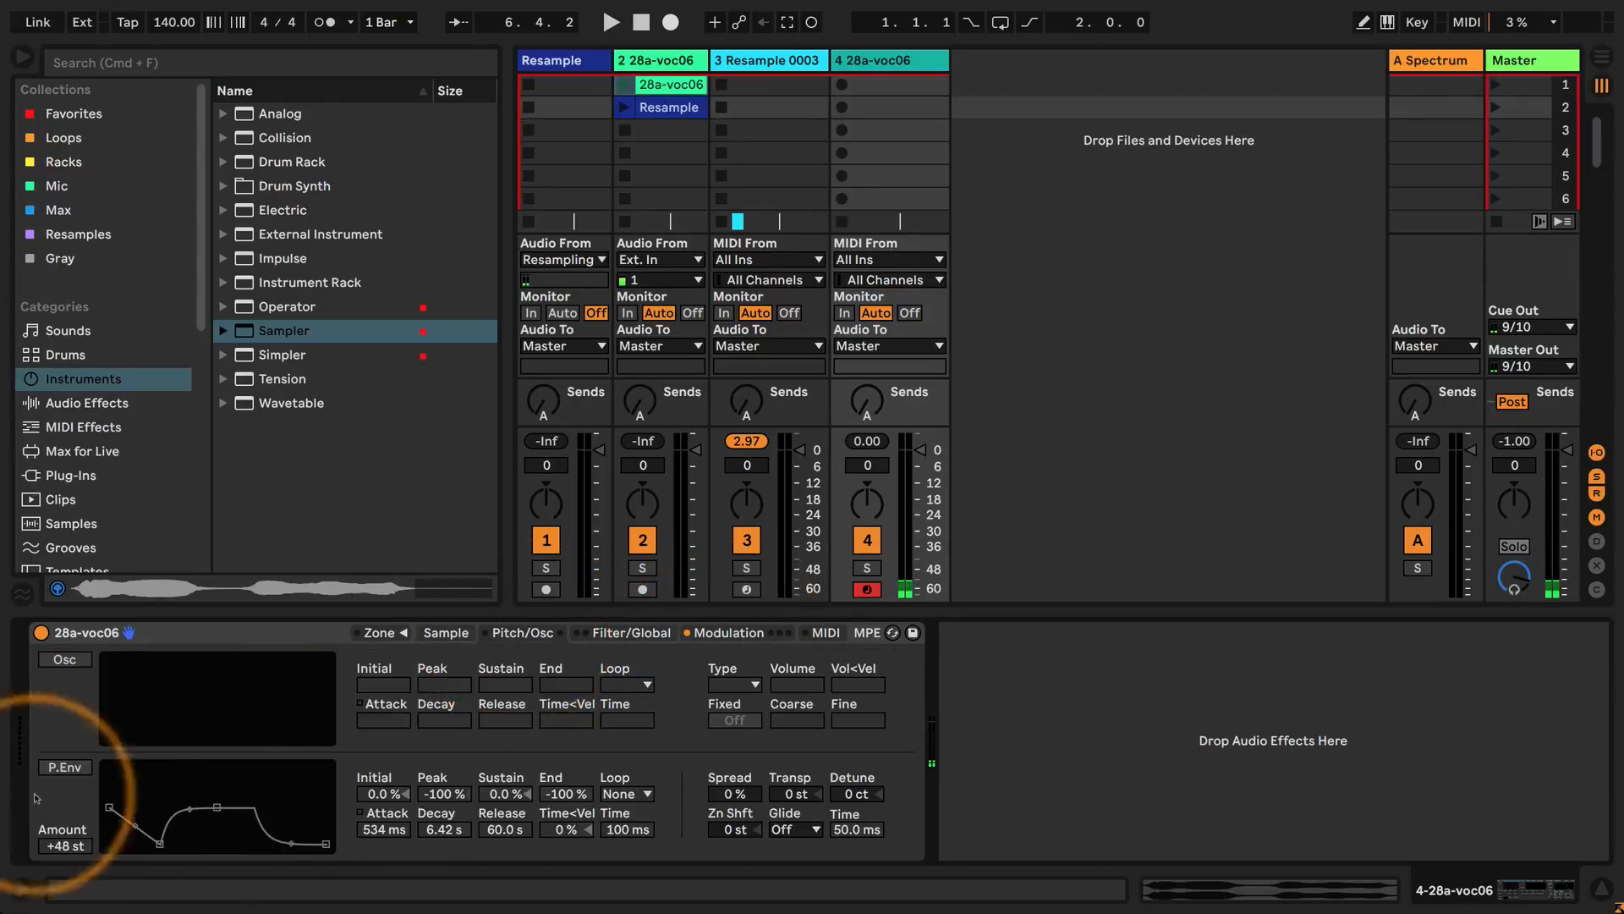
pyautogui.click(66, 767)
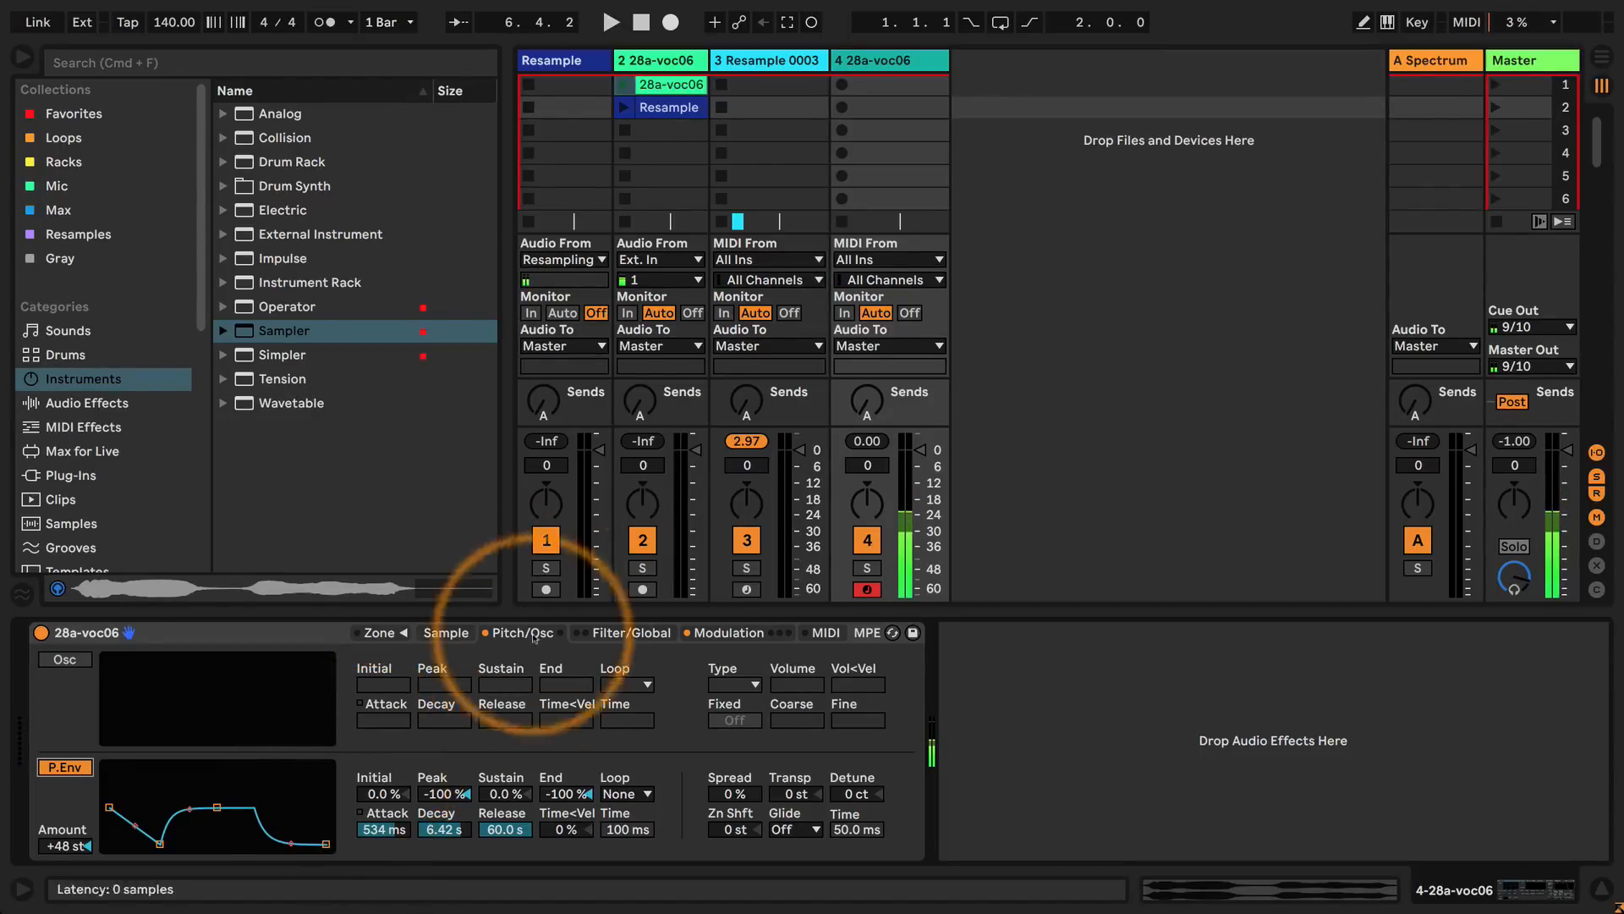
# Enable the filter and its envelope, shaping it to a 1.24 s attack, 12.8 s decay and 54% sustain.
pyautogui.click(639, 633)
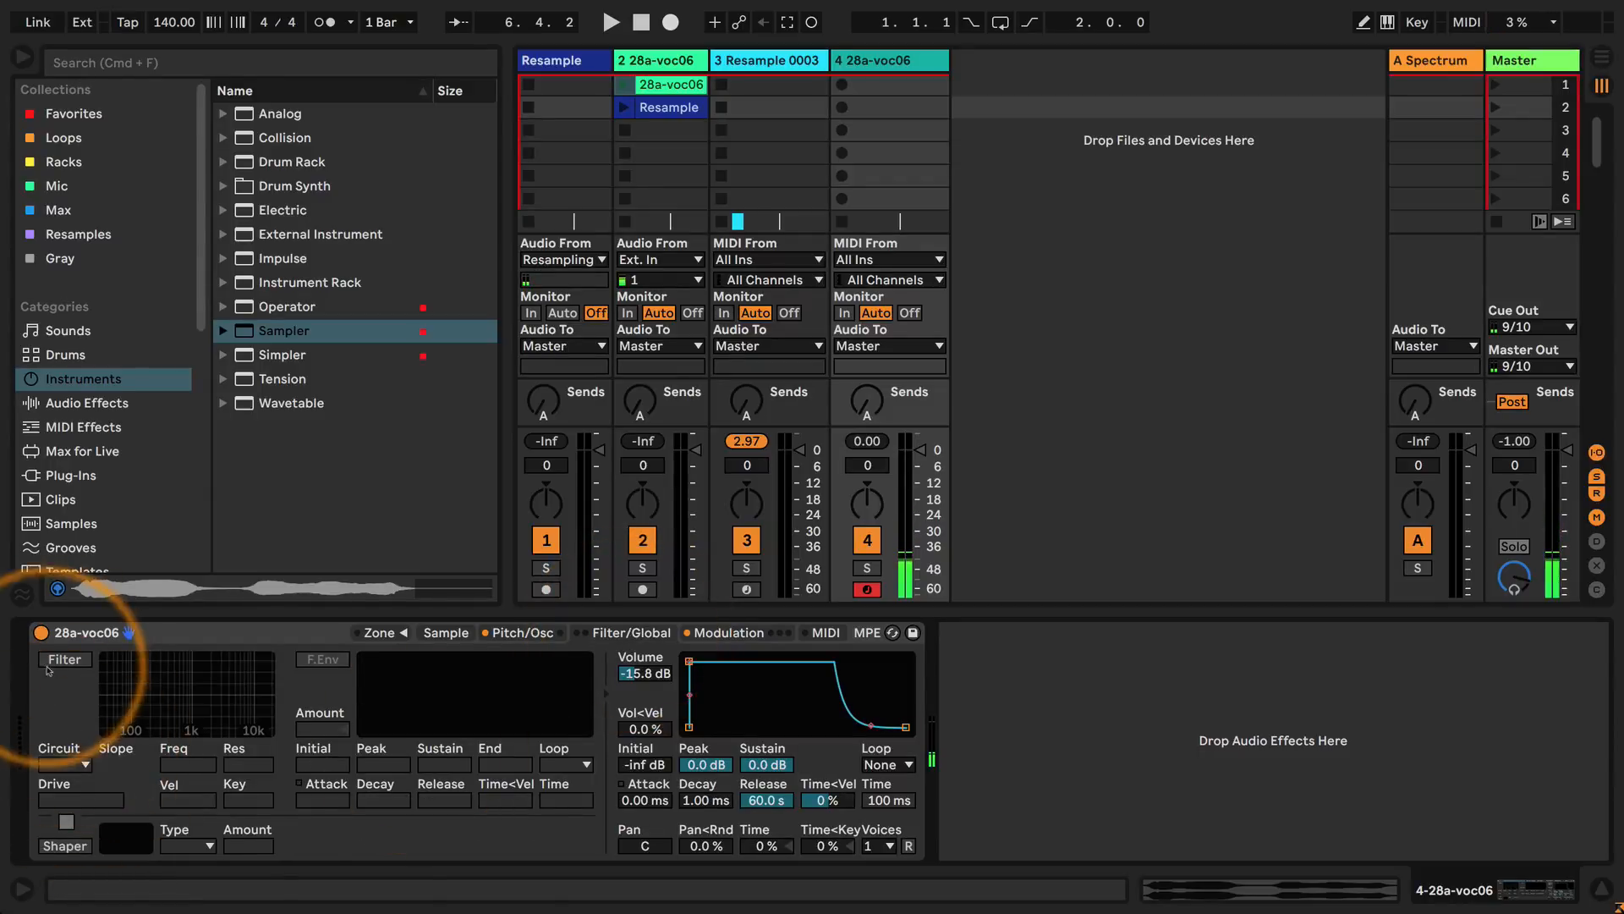
pyautogui.click(322, 659)
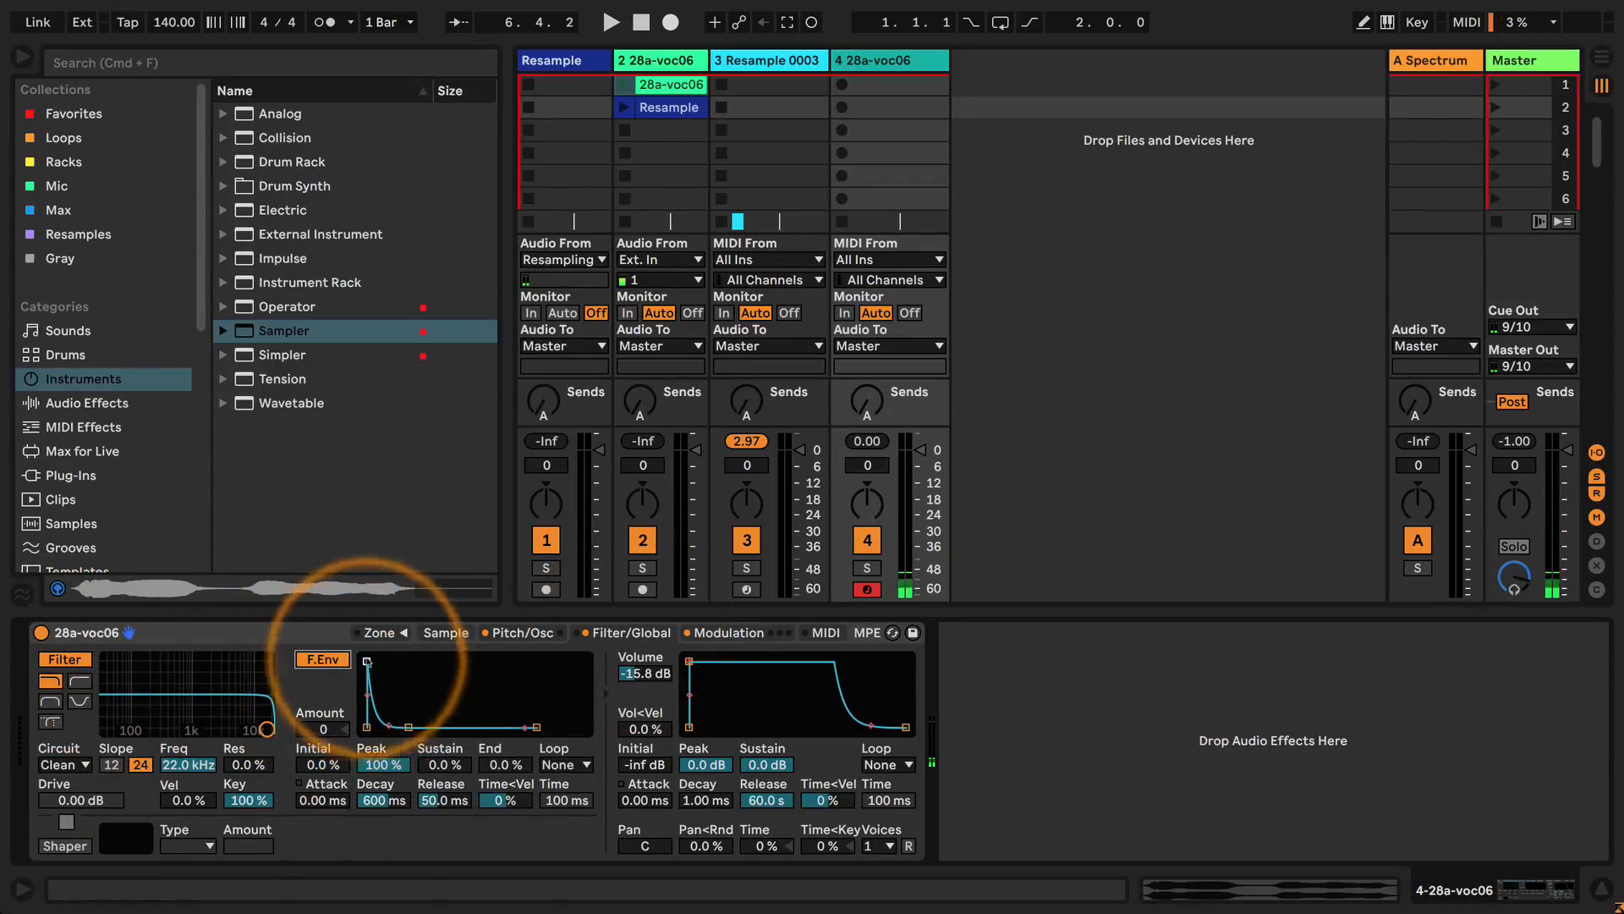
pyautogui.moveTo(367, 661); pyautogui.dragTo(395, 679)
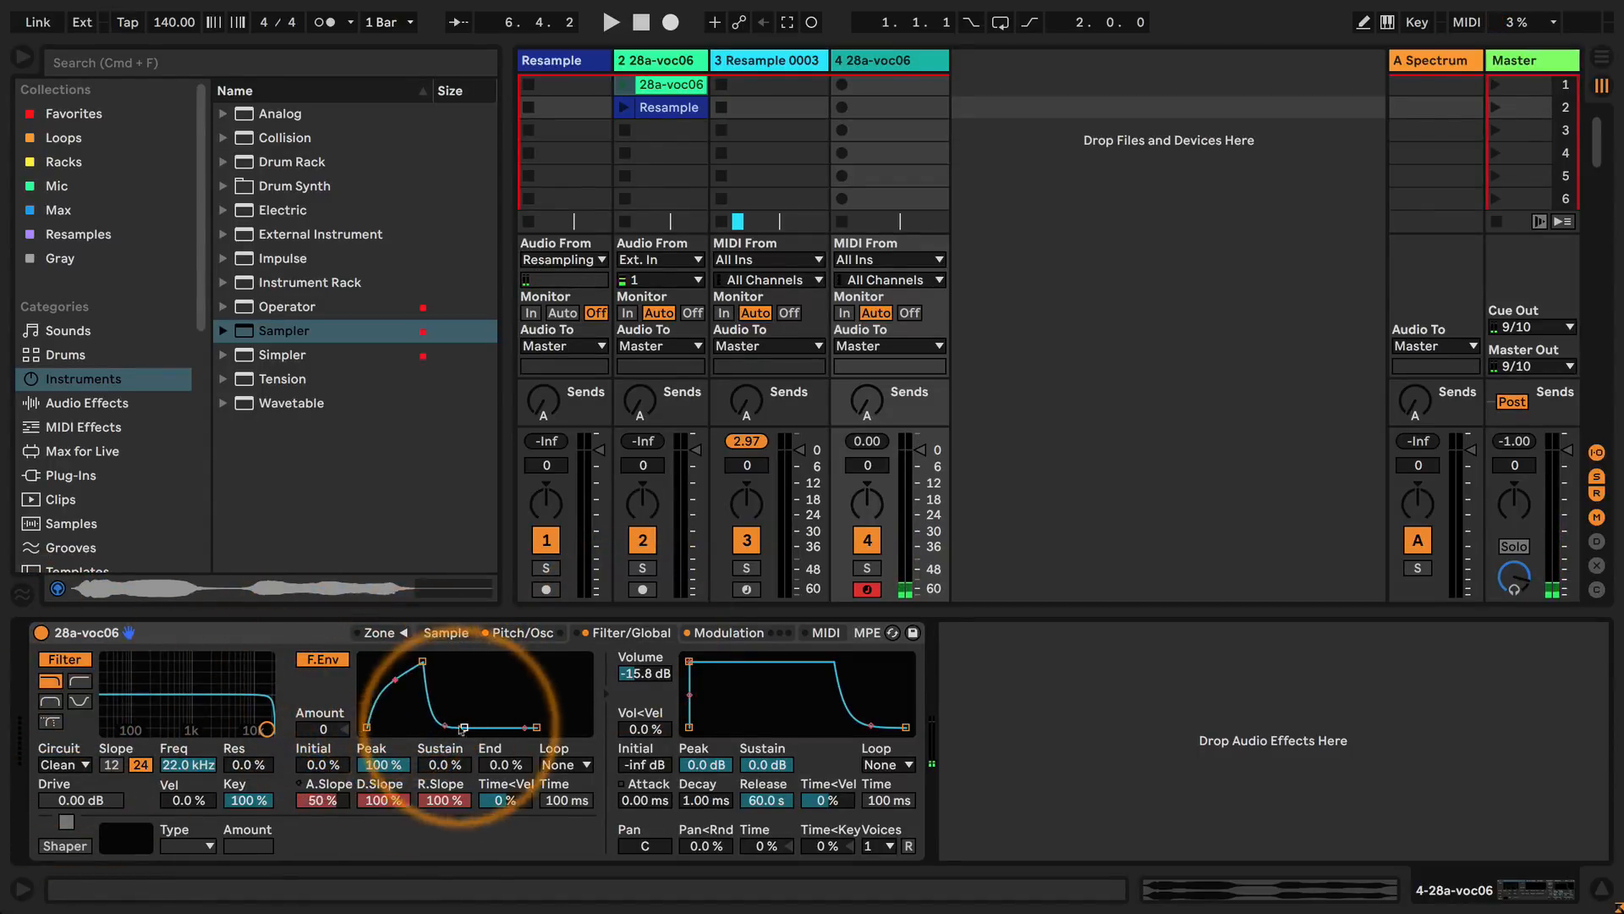
pyautogui.moveTo(467, 727); pyautogui.dragTo(484, 690)
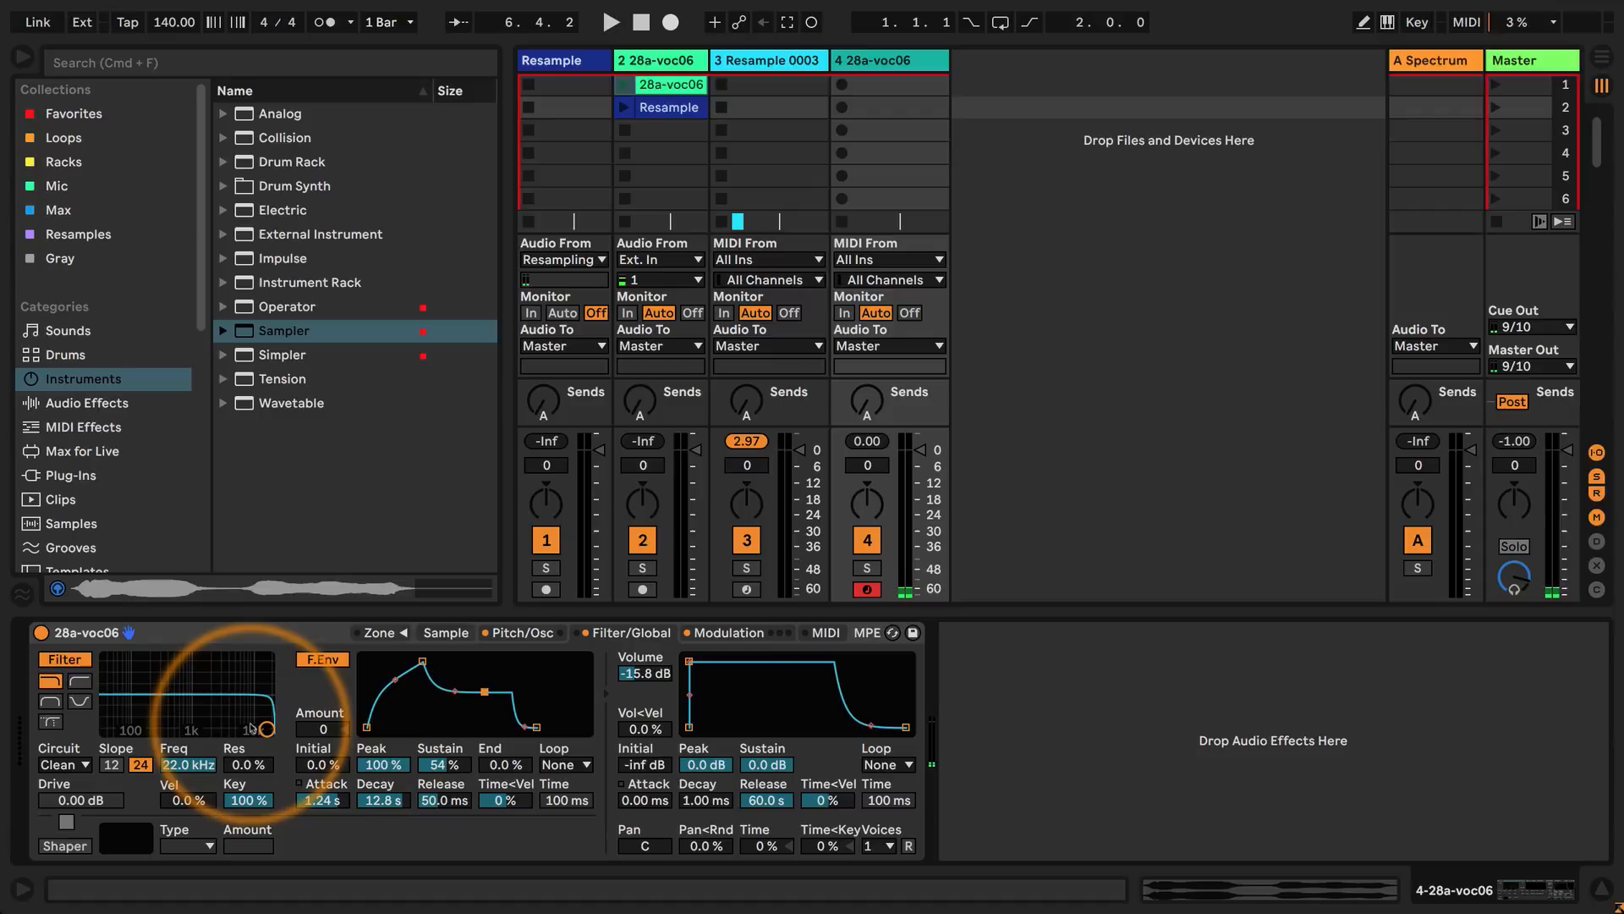
# Set the low-pass filter to 771 Hz with 73% resonance, key tracking to 0% and filter envelope amount to 72.
pyautogui.moveTo(264, 727); pyautogui.dragTo(195, 720)
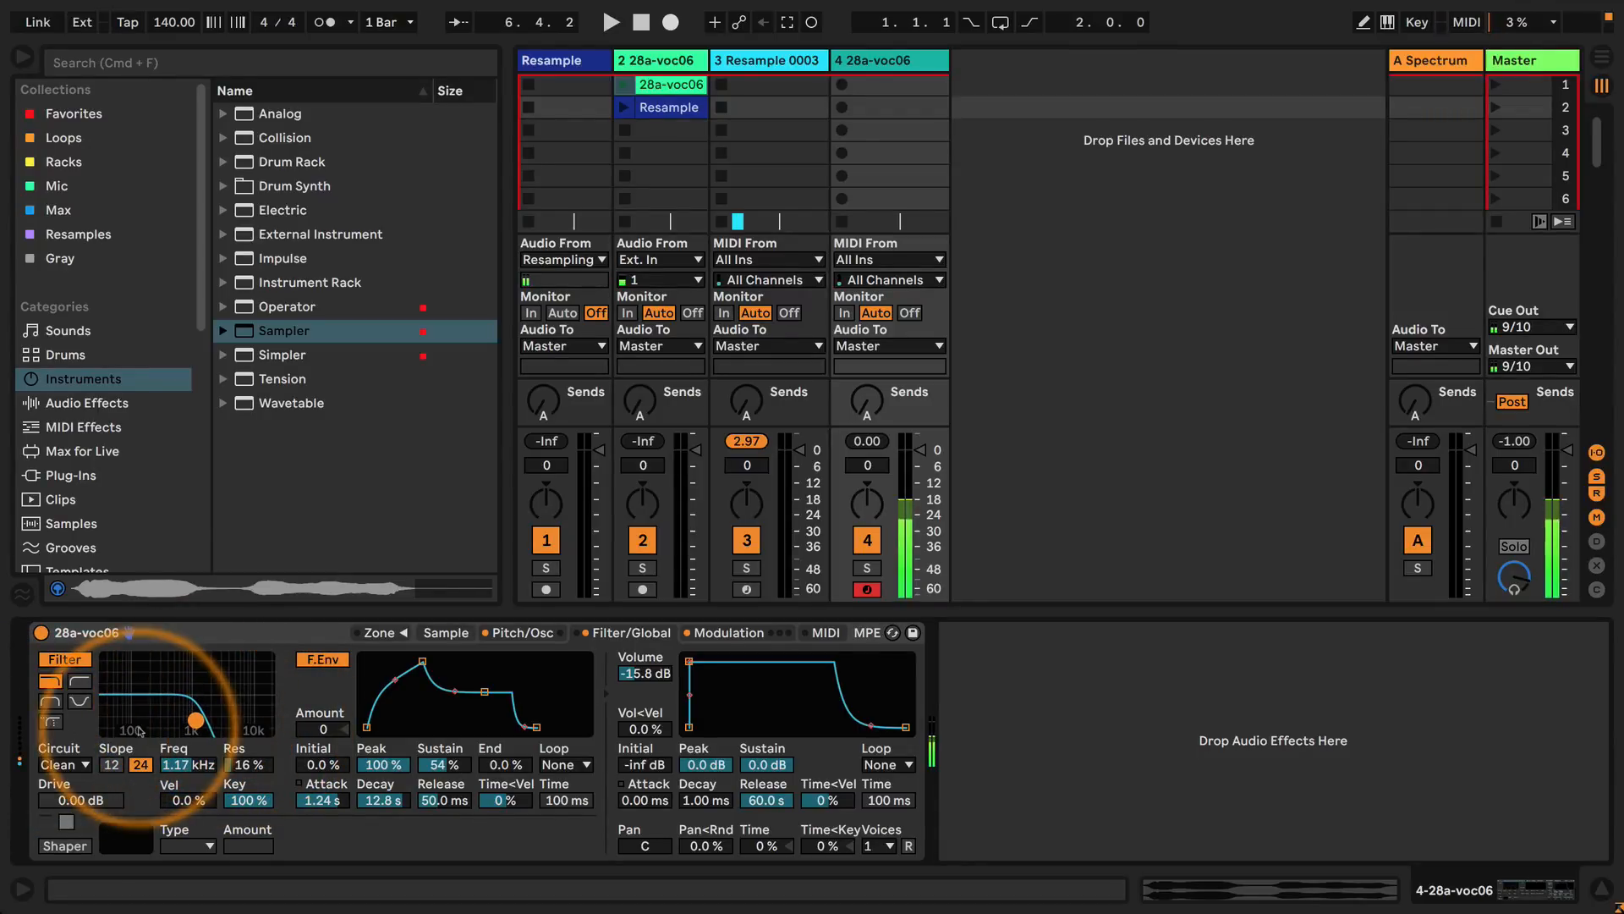
pyautogui.doubleClick(249, 802)
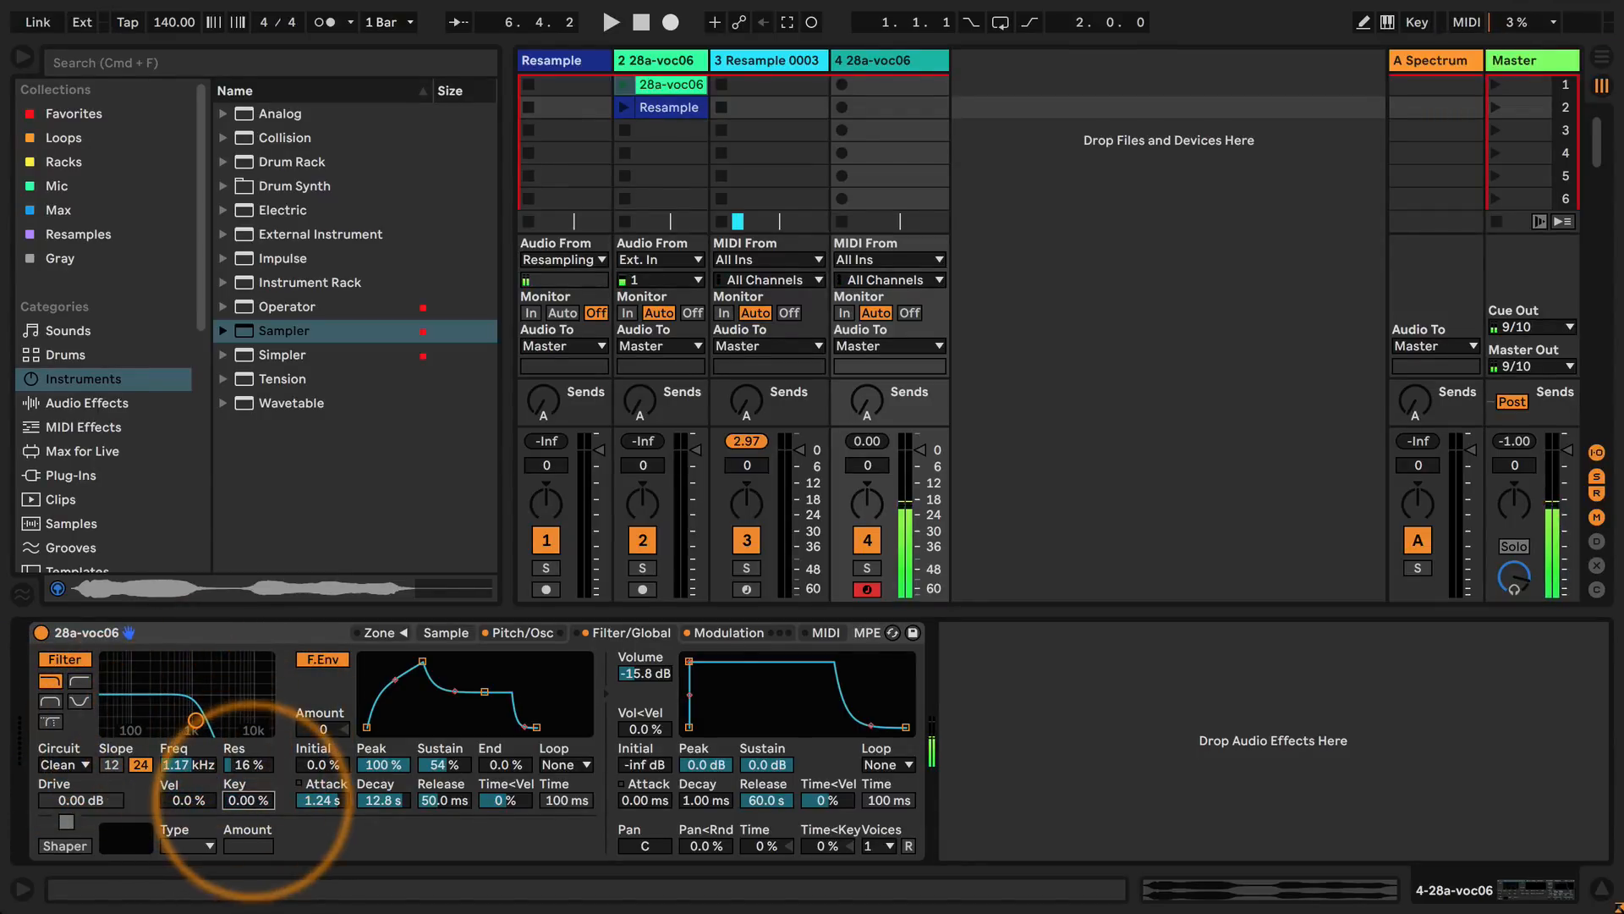
pyautogui.moveTo(196, 720); pyautogui.dragTo(182, 698)
pyautogui.moveTo(324, 729); pyautogui.dragTo(323, 668)
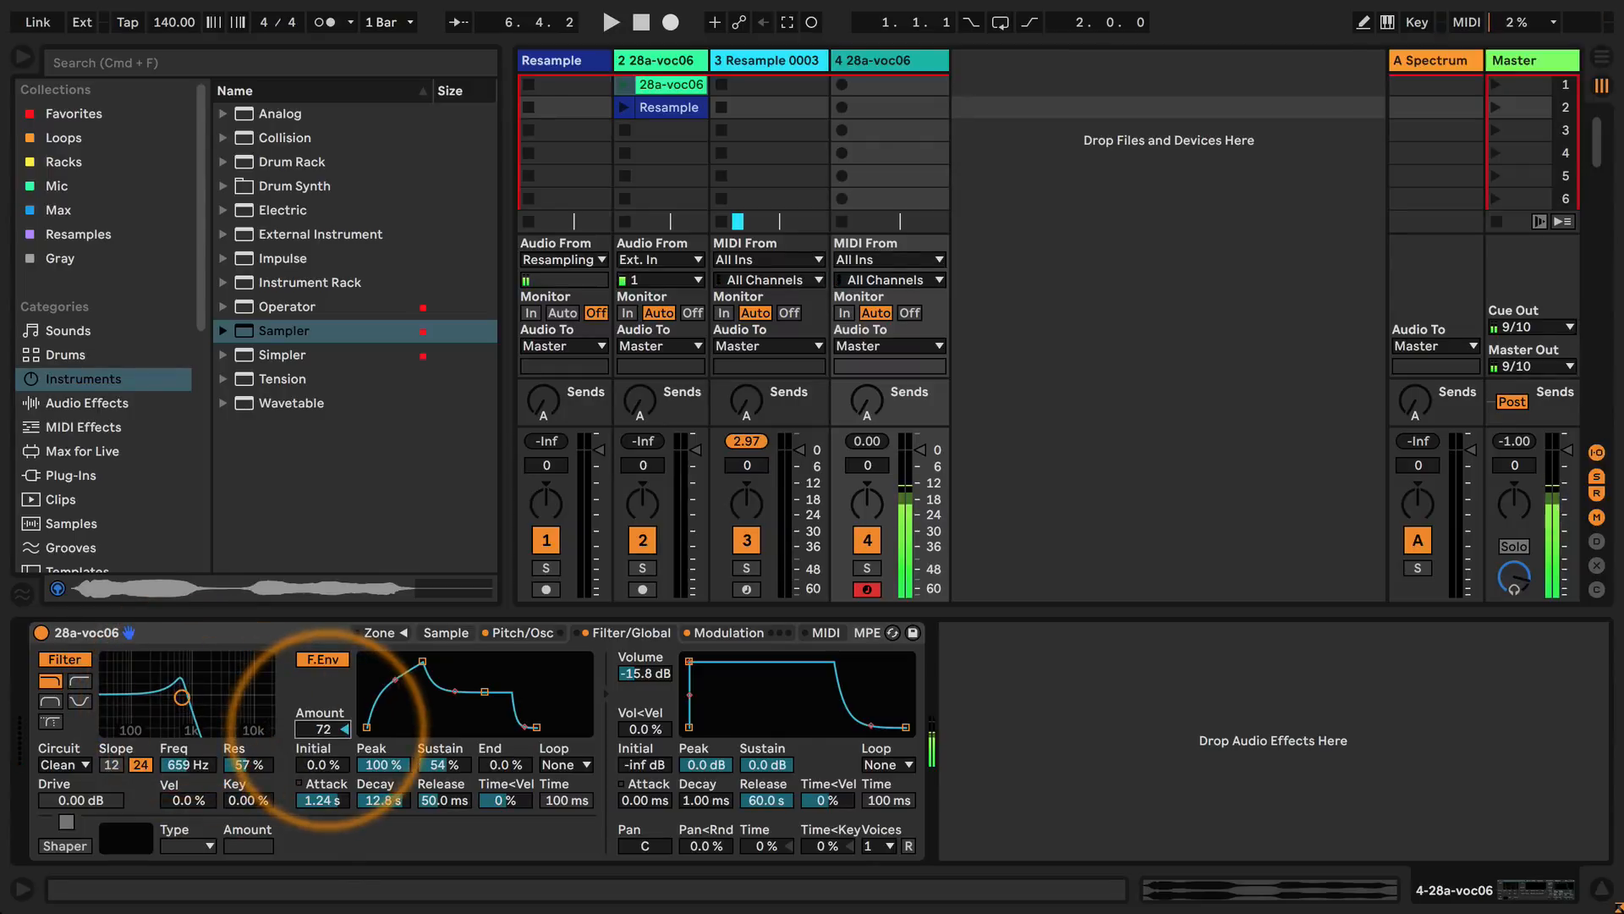
pyautogui.moveTo(182, 697)
pyautogui.mouseDown()
pyautogui.moveTo(98, 696)
pyautogui.moveTo(186, 689)
pyautogui.mouseUp()
# Lengthen the filter envelope's attack to 5.53 s and its release to 40.8 s.
pyautogui.moveTo(422, 661); pyautogui.dragTo(439, 660)
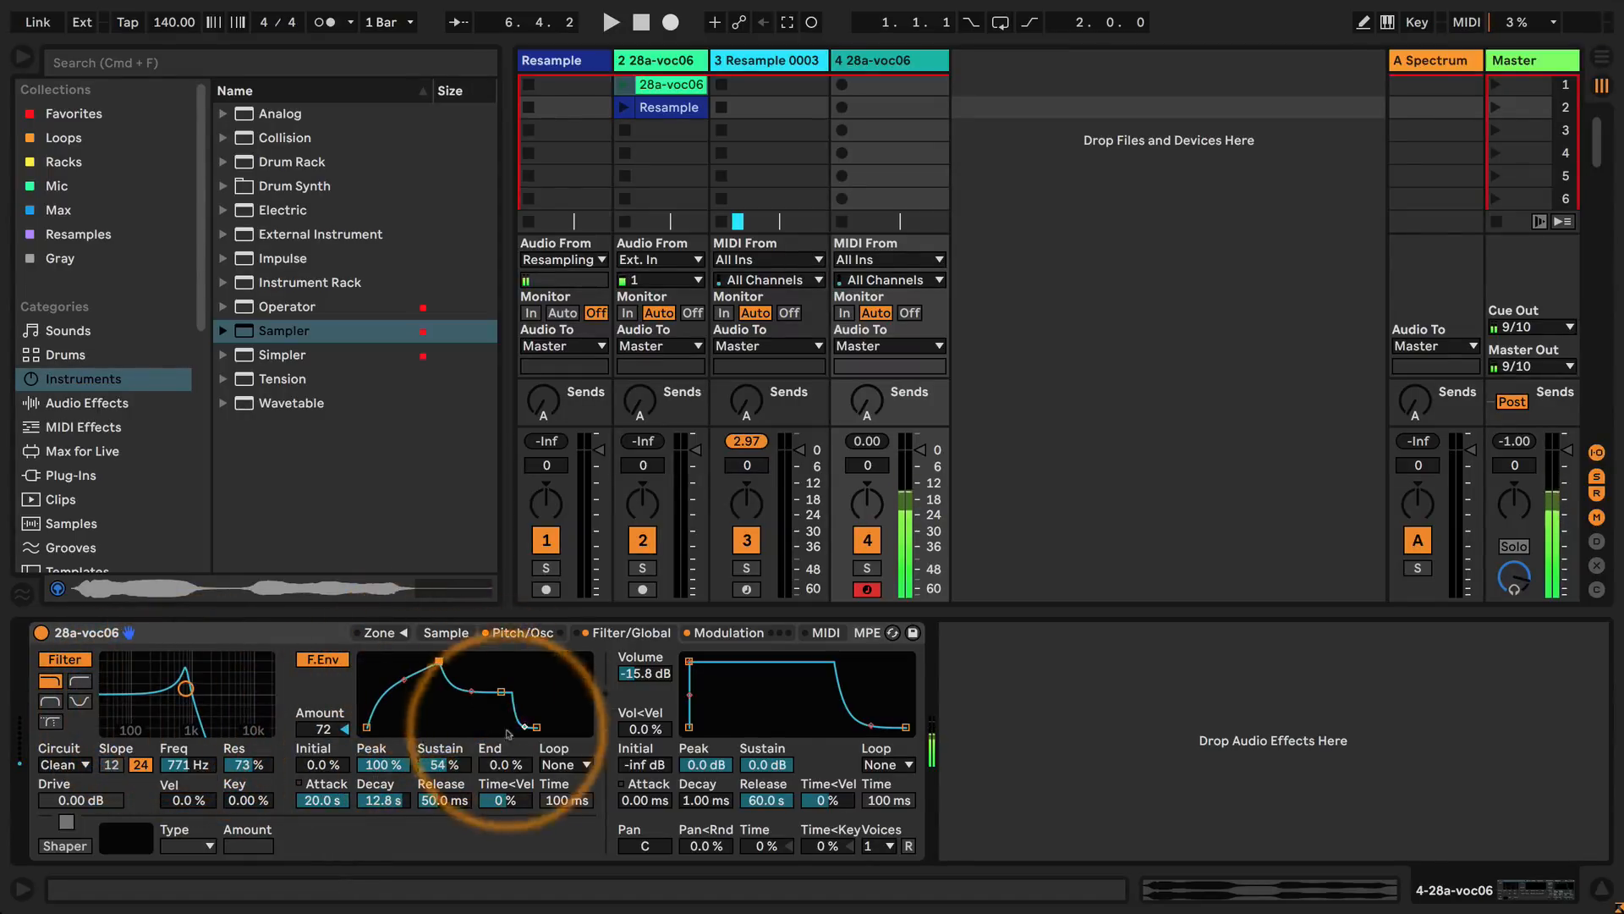
pyautogui.moveTo(536, 726); pyautogui.dragTo(581, 727)
pyautogui.moveTo(439, 661); pyautogui.dragTo(431, 661)
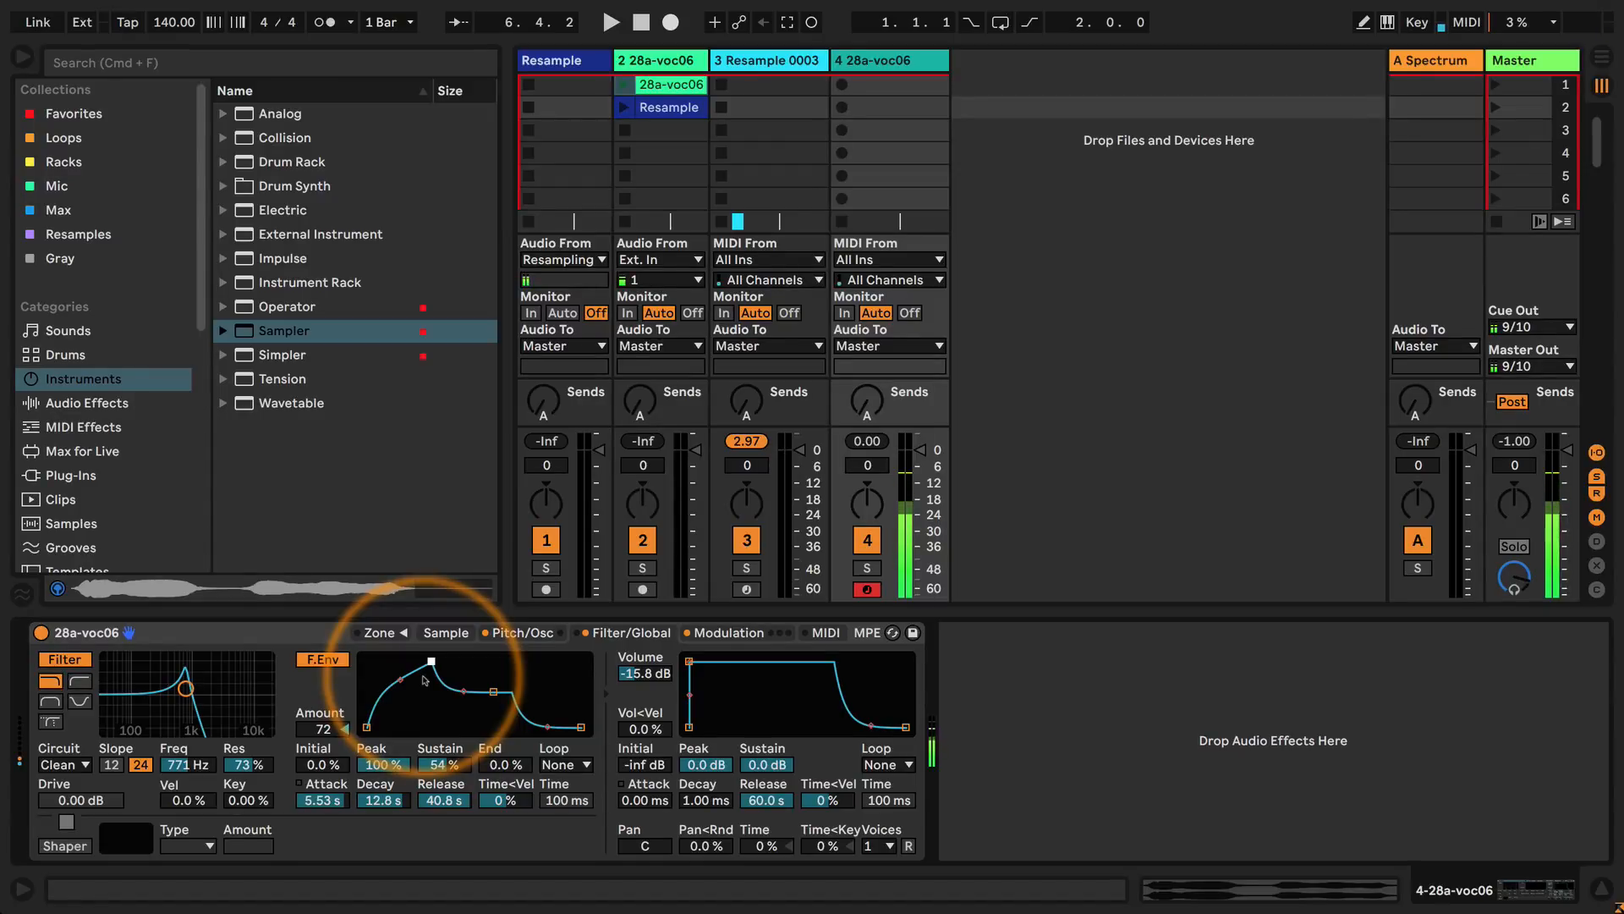
# Set the pitch envelope's initial level to 100%, decay to 10.6 s and sustain to -1.7%.
pyautogui.click(519, 632)
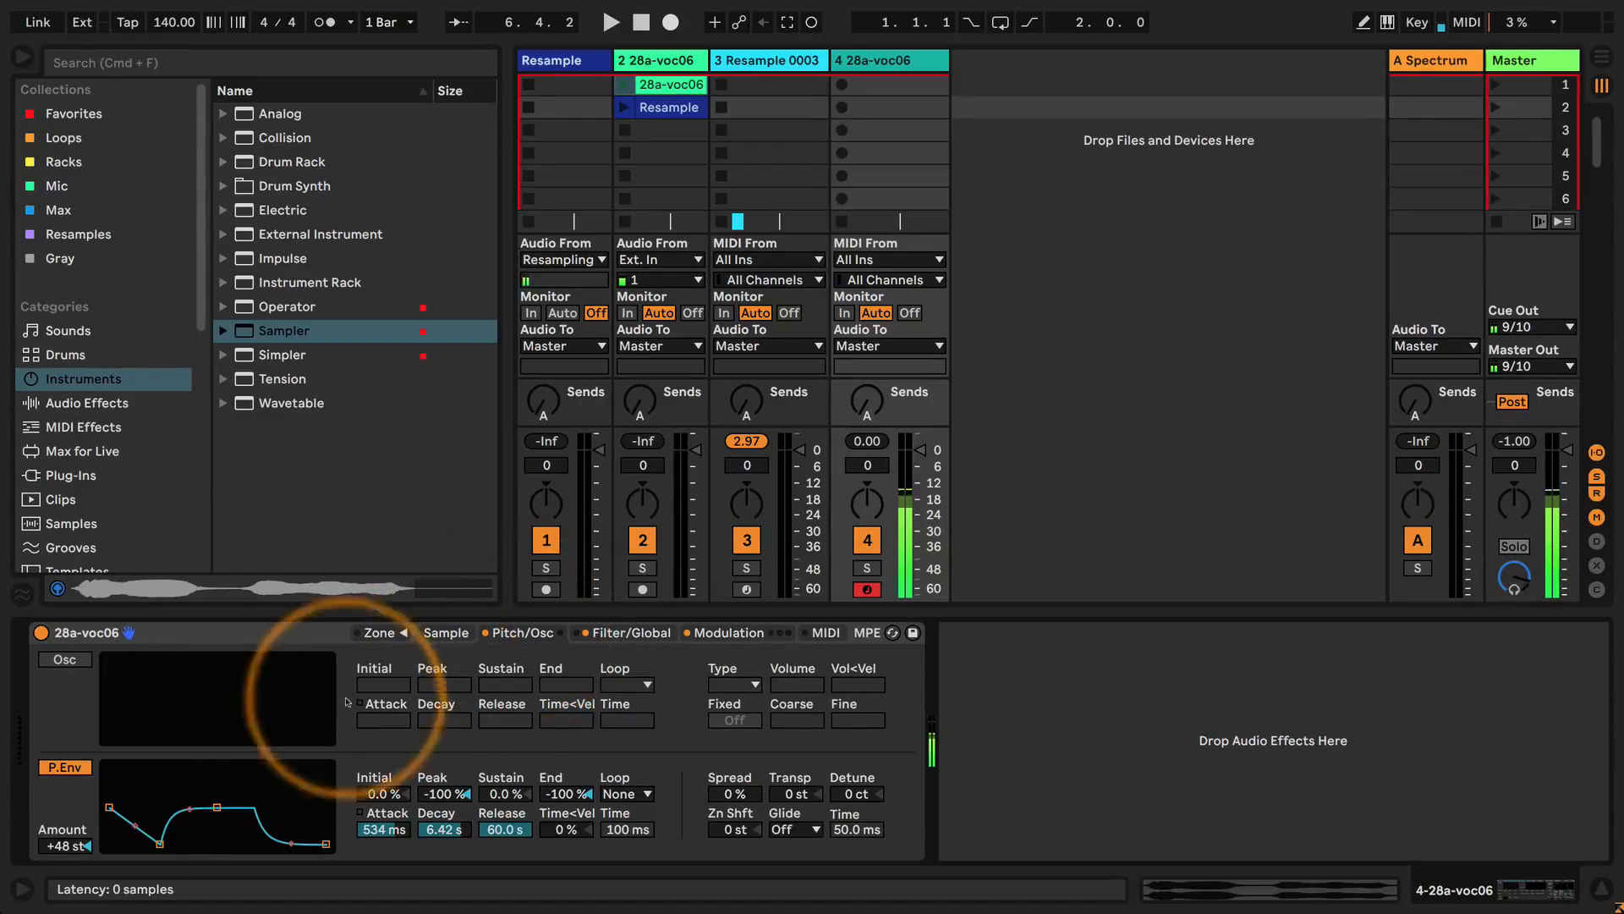
pyautogui.moveTo(114, 822); pyautogui.dragTo(110, 772)
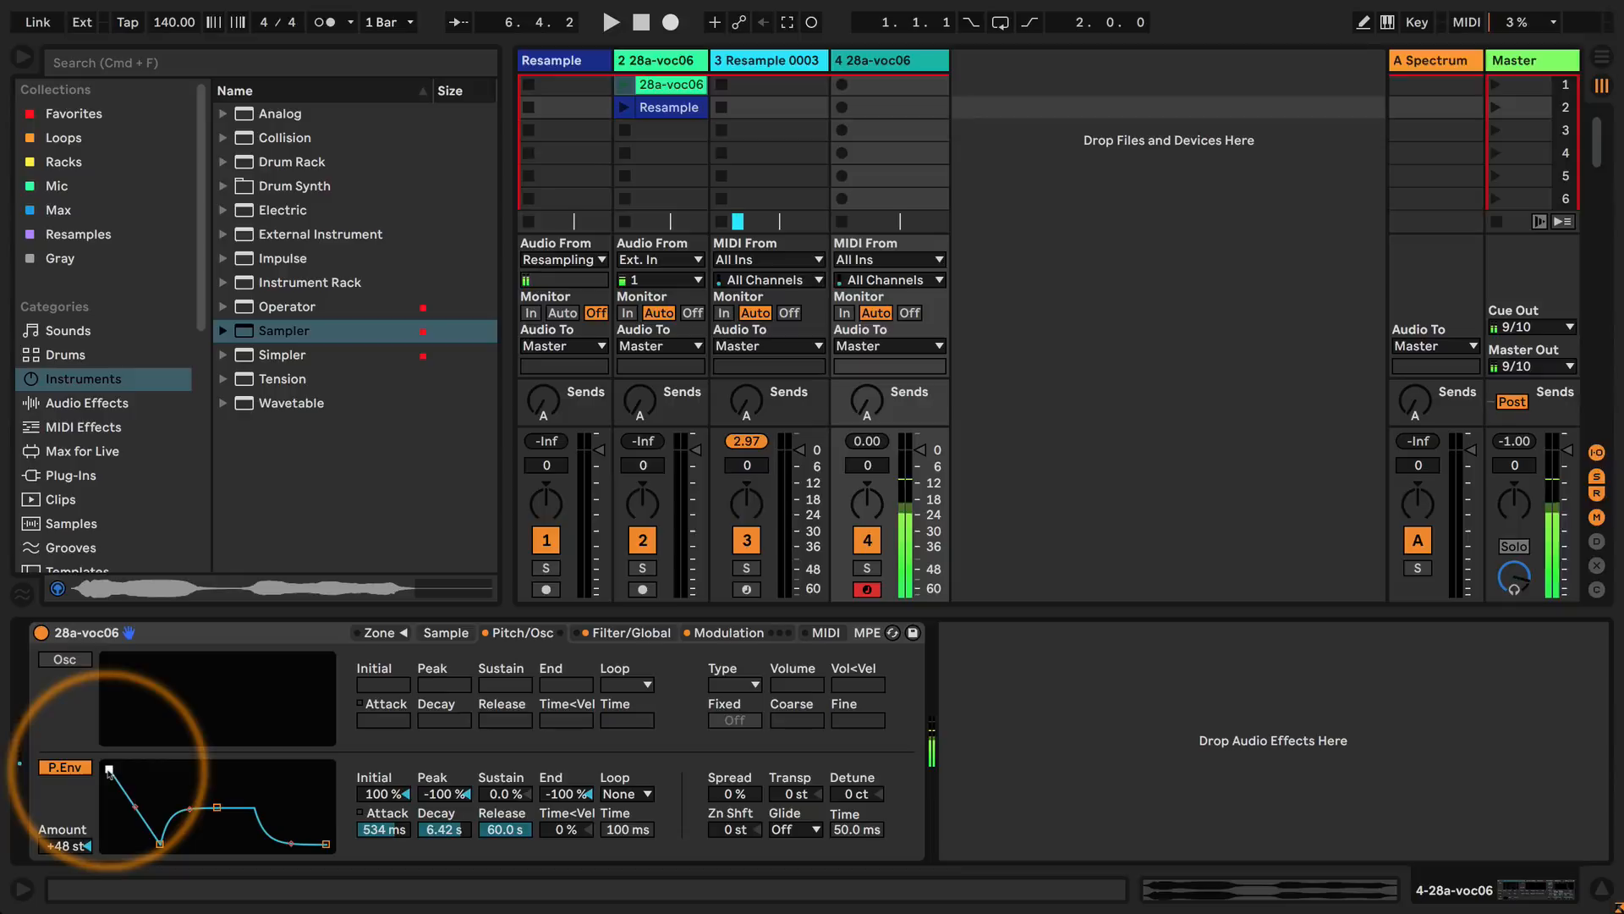
pyautogui.moveTo(217, 809); pyautogui.dragTo(222, 810)
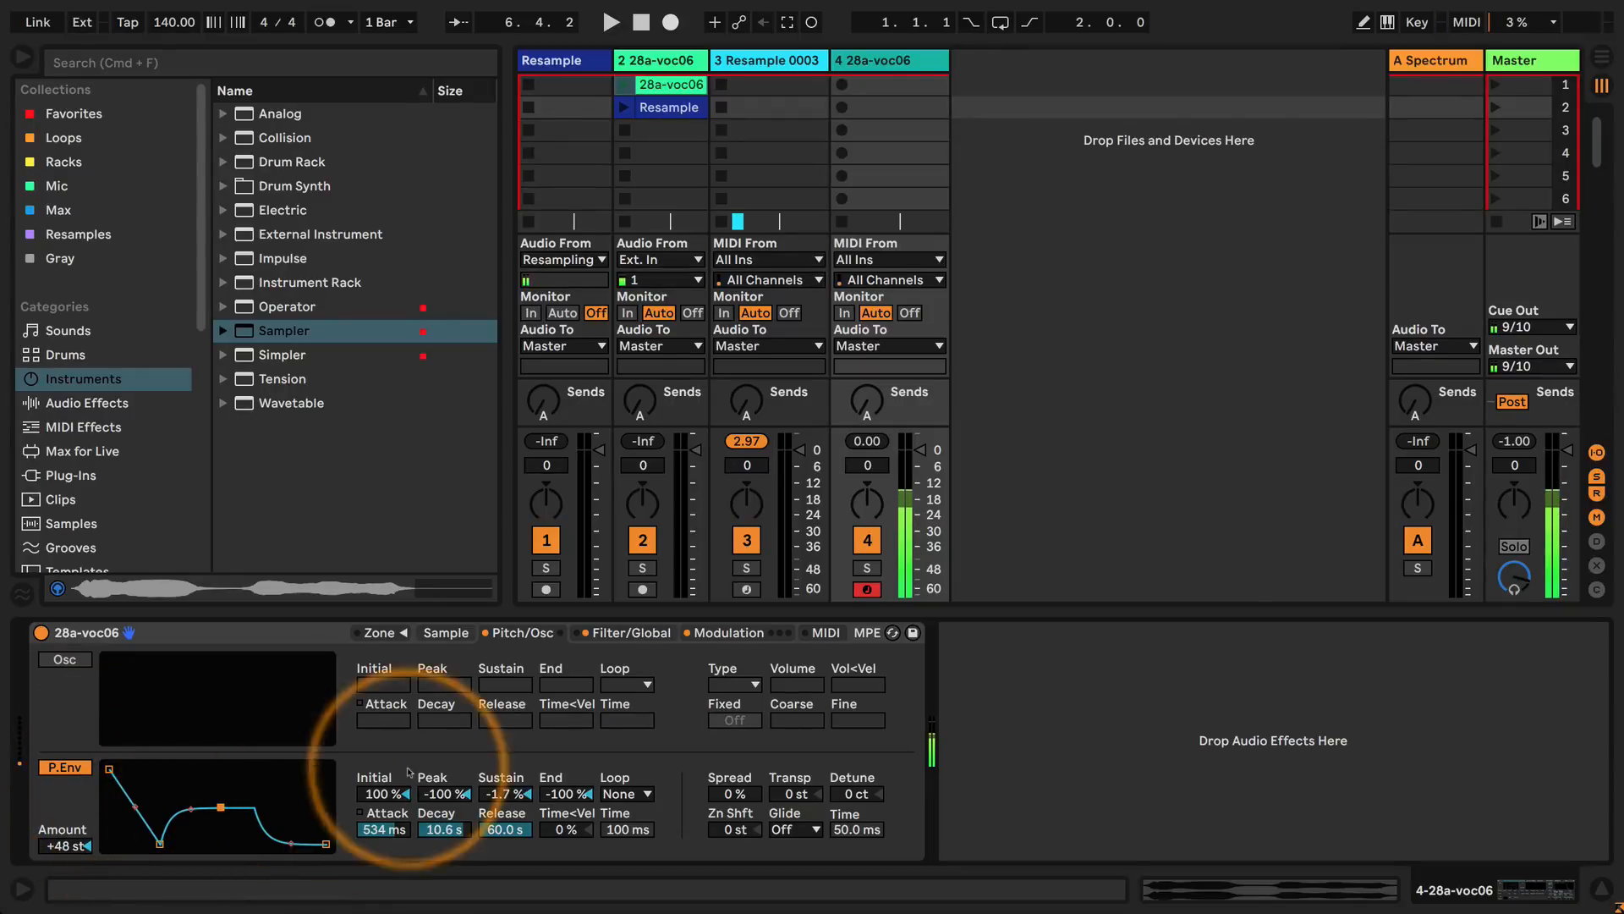
# Lengthen the auxiliary envelope's attack to 650 ms and its decay to 27.7 s.
pyautogui.click(690, 633)
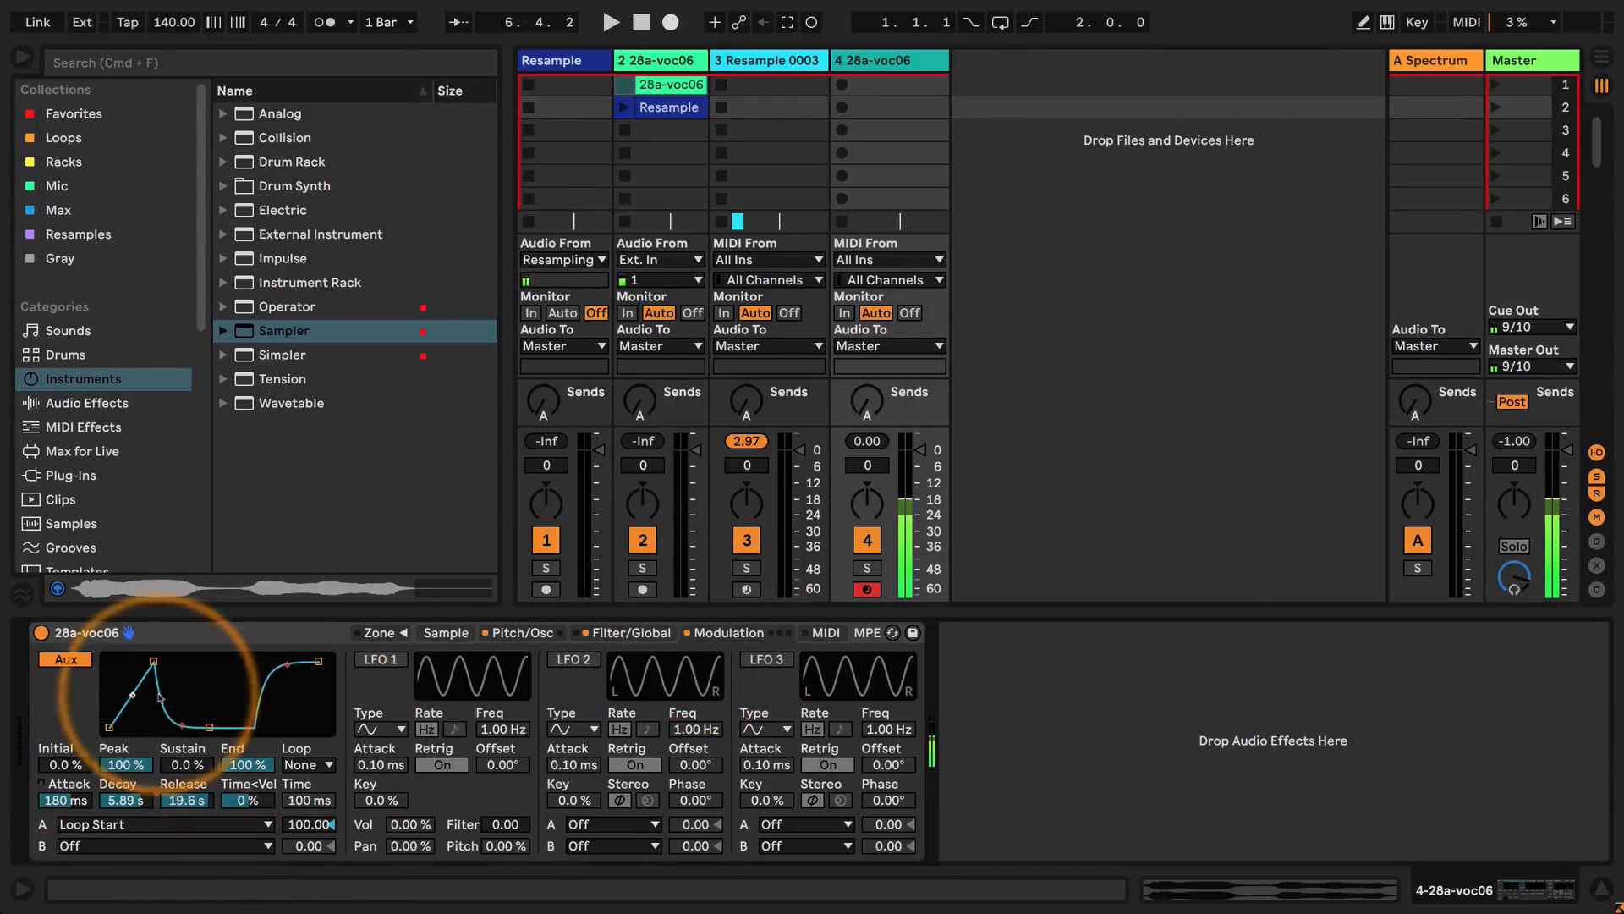
pyautogui.moveTo(153, 661); pyautogui.dragTo(139, 660)
pyautogui.moveTo(196, 727); pyautogui.dragTo(206, 727)
pyautogui.moveTo(139, 660); pyautogui.dragTo(160, 661)
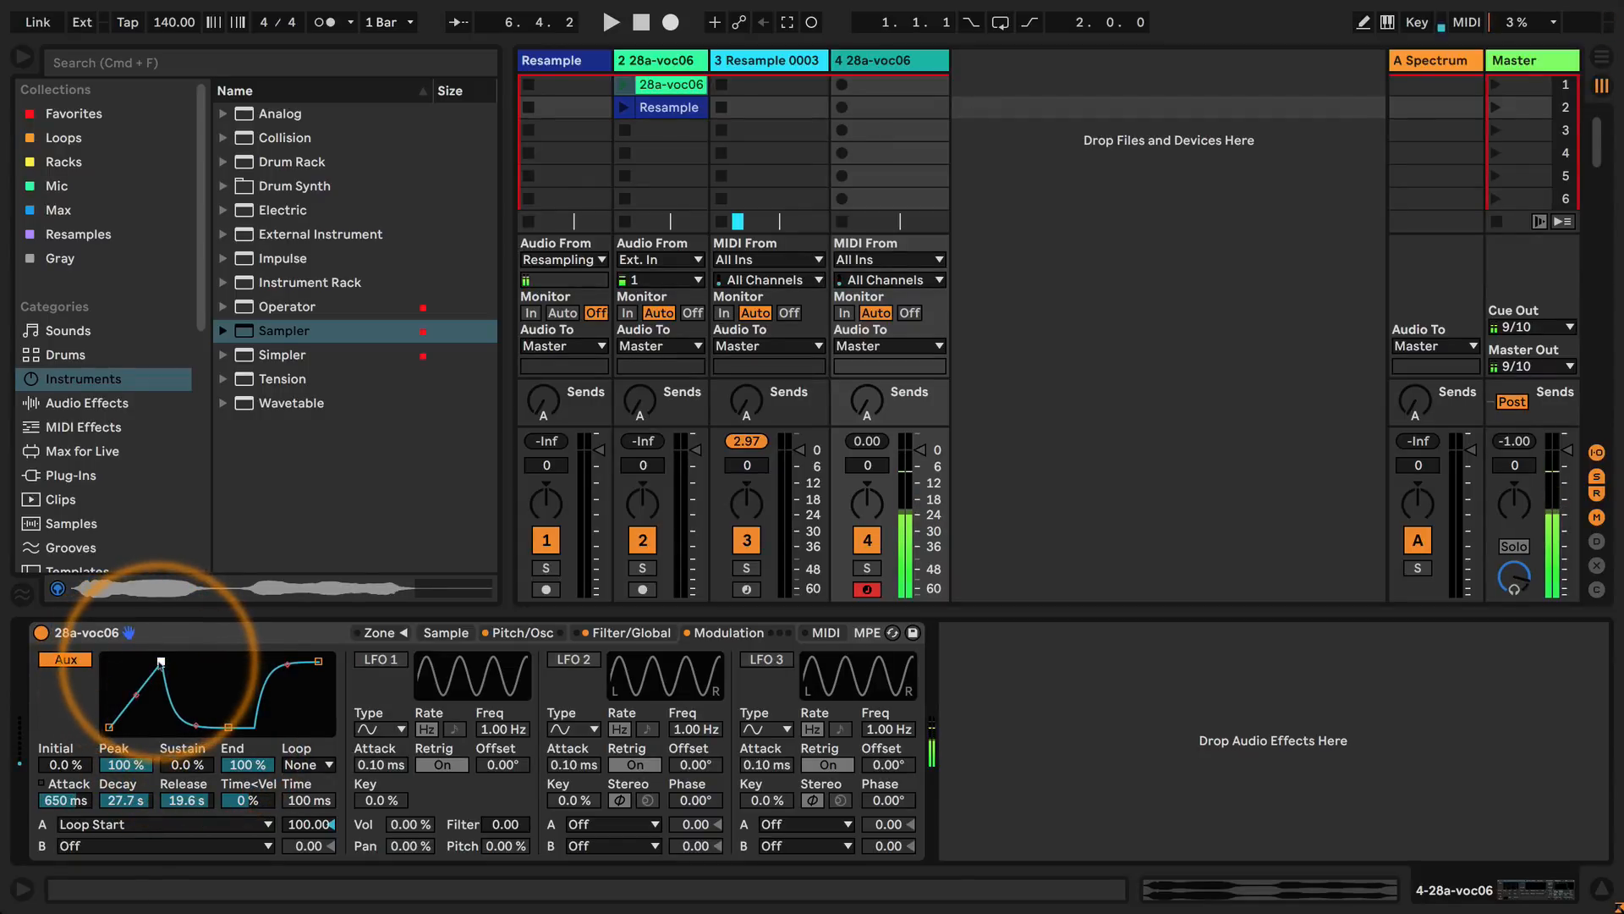
# Try the morph filter at 37 lp/bp, and switch to a band-pass filter at 433 Hz with 84% resonance.
pyautogui.click(631, 632)
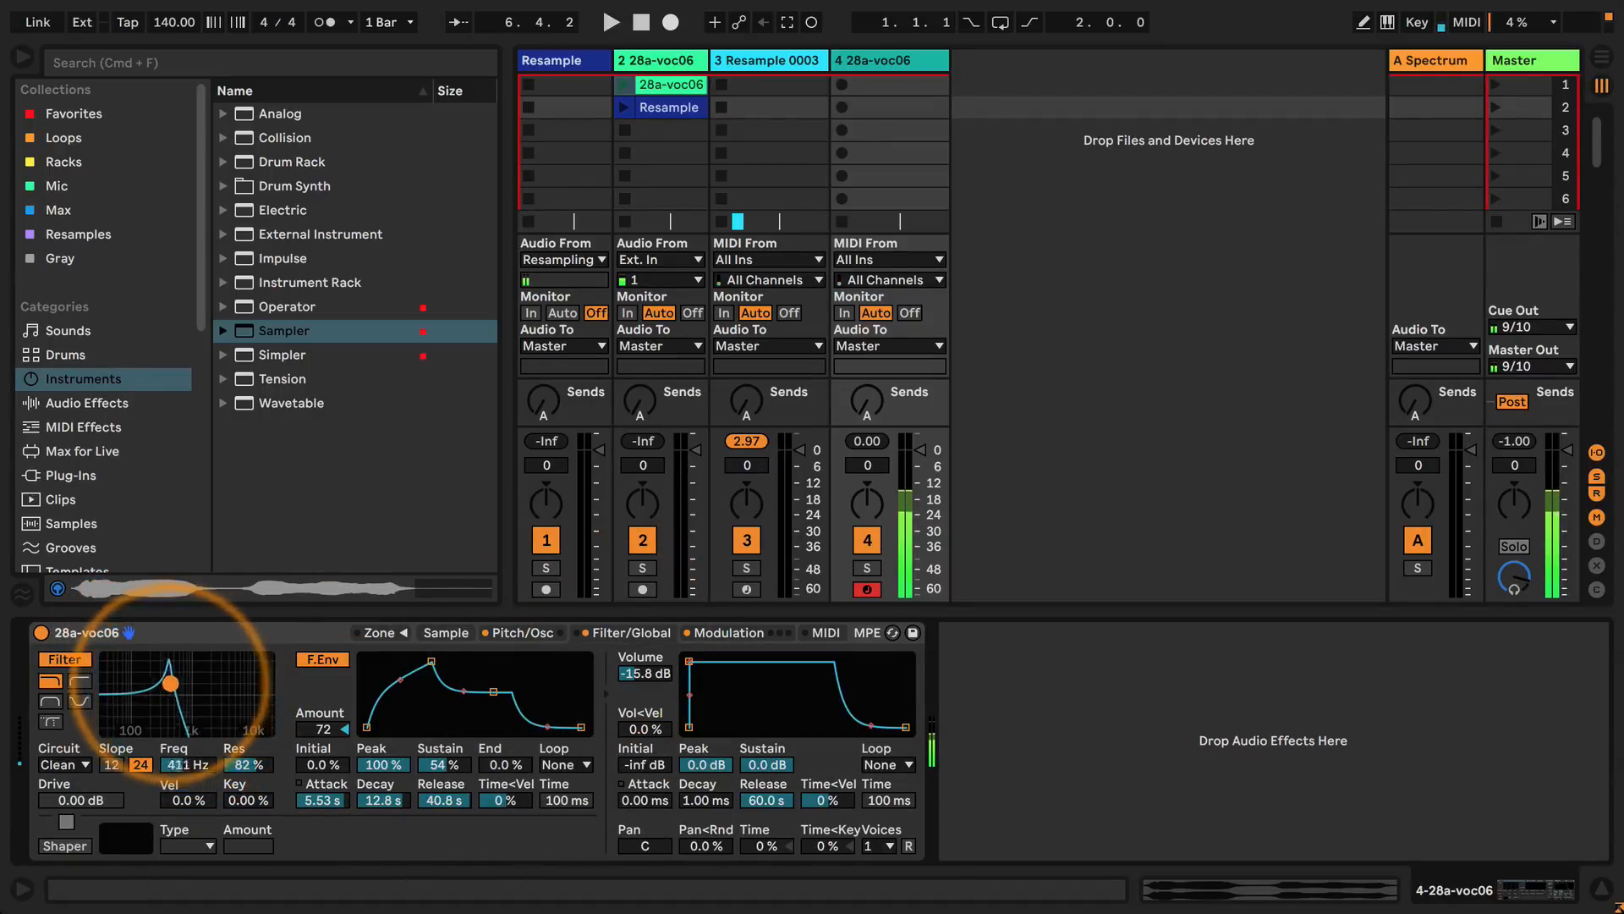
pyautogui.moveTo(170, 682); pyautogui.dragTo(167, 683)
pyautogui.click(51, 721)
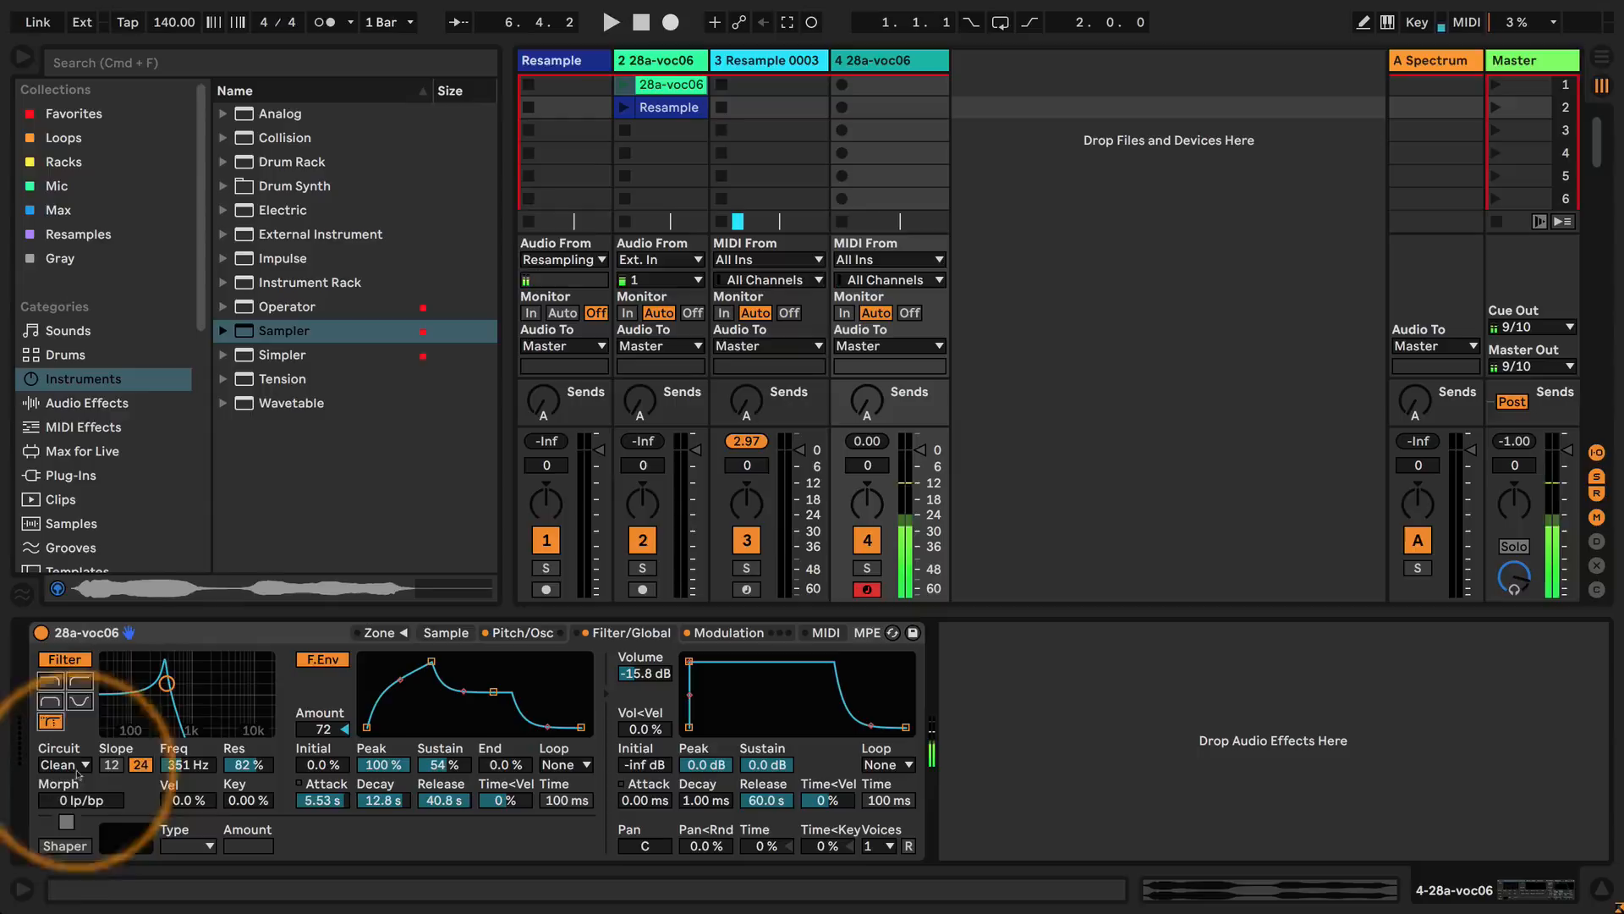
pyautogui.moveTo(68, 803)
pyautogui.mouseDown()
pyautogui.moveTo(67, 749)
pyautogui.moveTo(68, 774)
pyautogui.mouseUp()
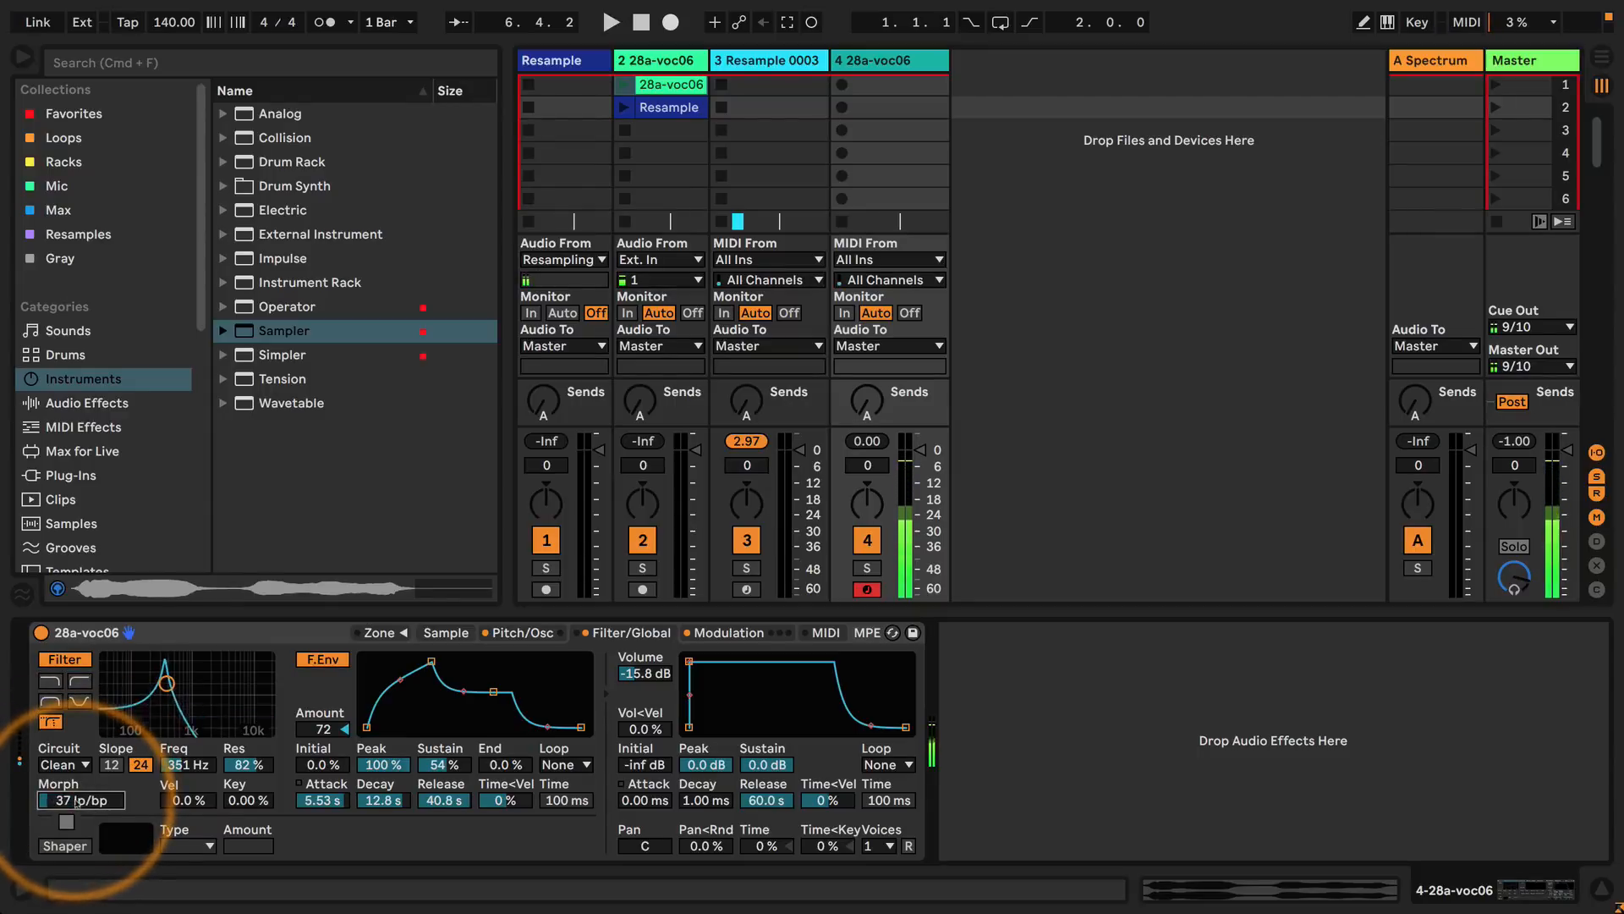
pyautogui.click(51, 701)
pyautogui.moveTo(167, 682); pyautogui.dragTo(171, 682)
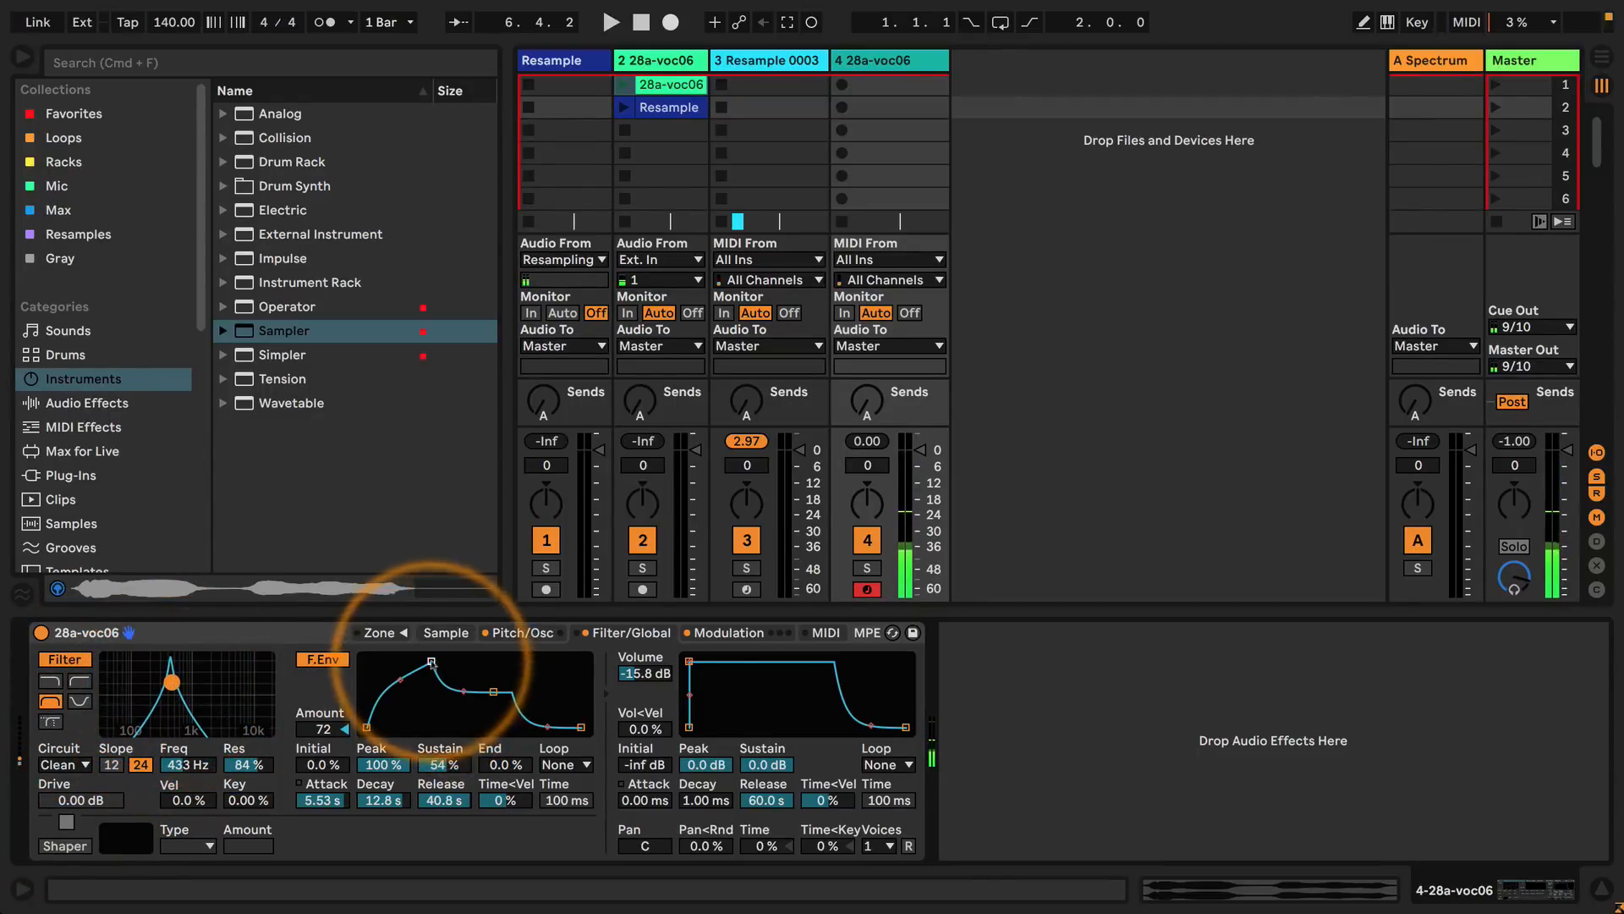
# Set the filter envelope to 21.1 ms attack, 2.73 s decay and 38% sustain, and the volume envelope to 2.35 s attack and 8.71 s decay.
pyautogui.moveTo(432, 661); pyautogui.dragTo(451, 704)
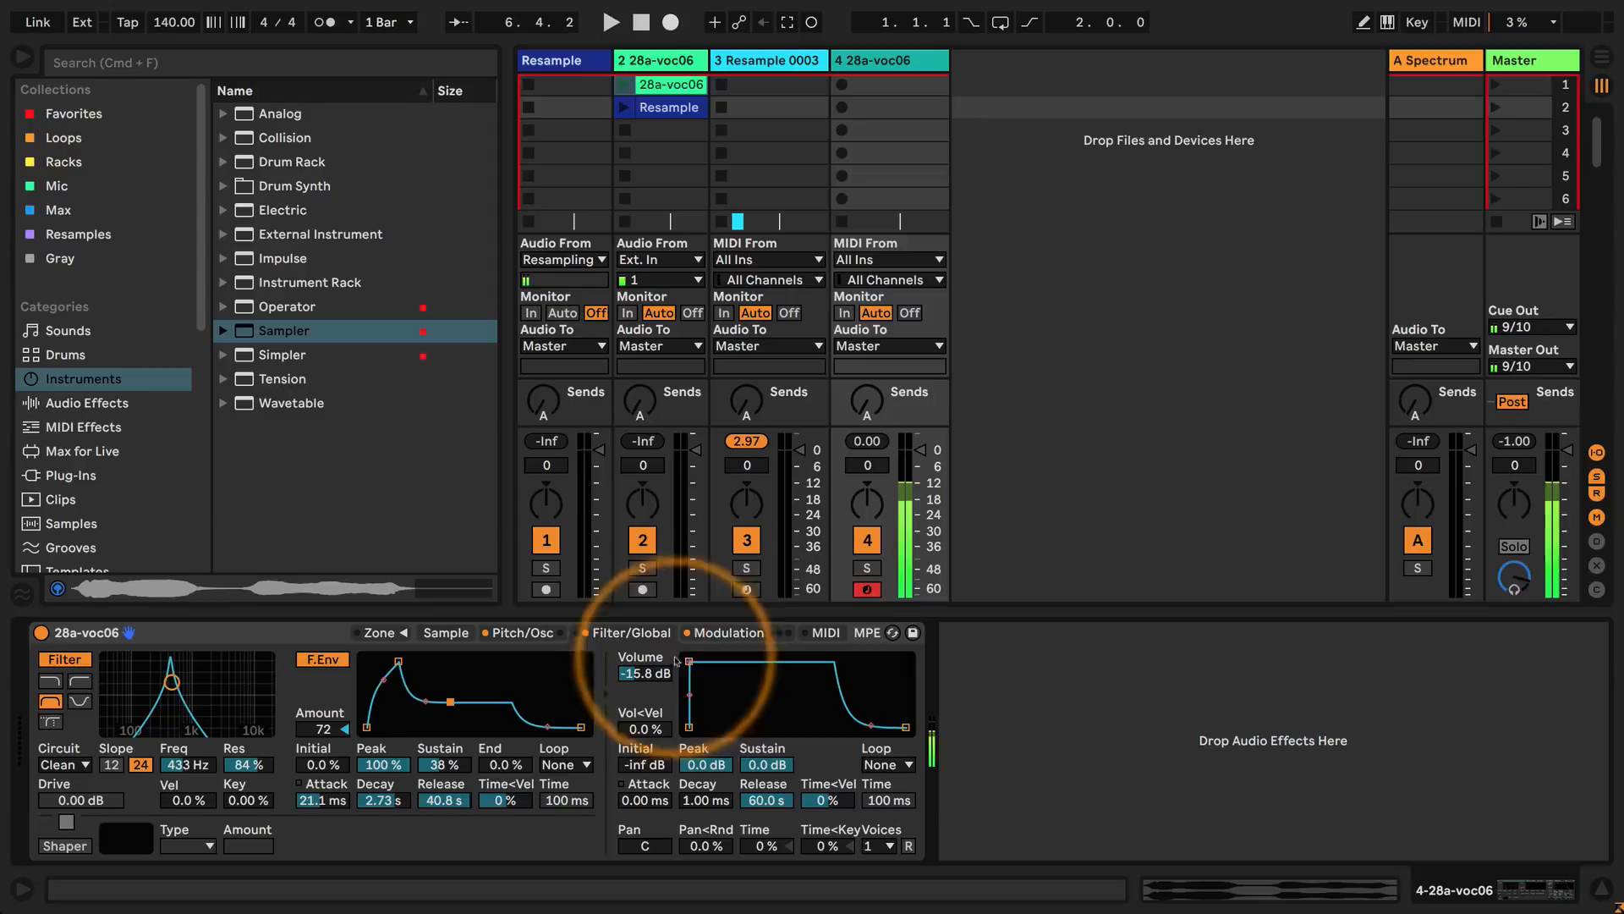
pyautogui.moveTo(689, 661); pyautogui.dragTo(751, 664)
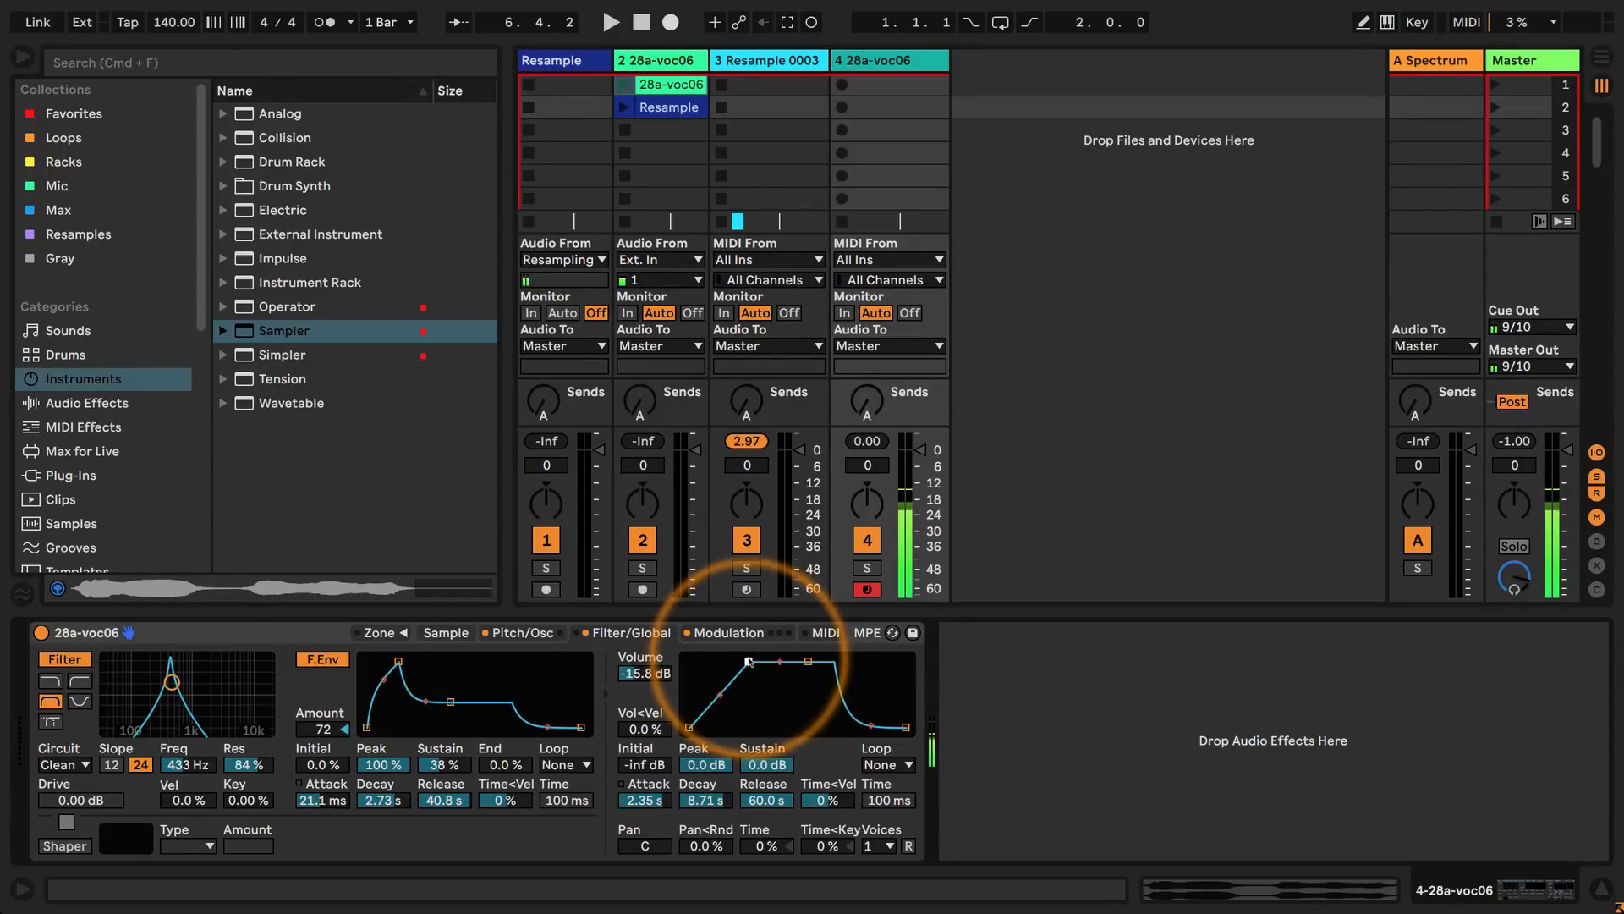
# Turn off the auxiliary envelope, the filter and the pitch envelope.
pyautogui.click(730, 633)
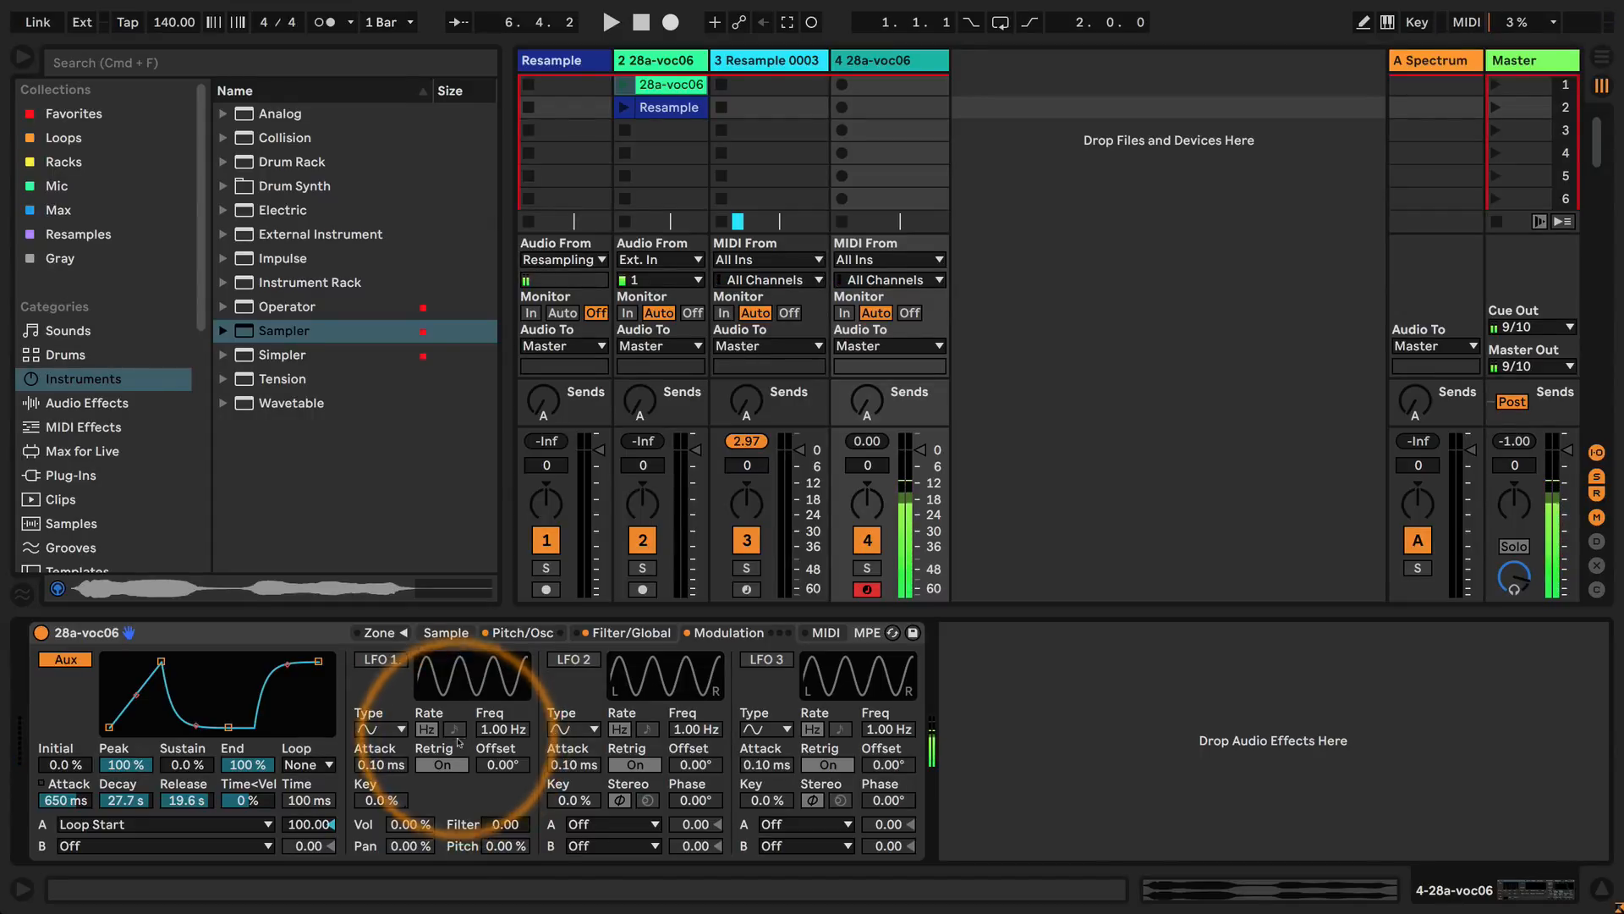
pyautogui.click(65, 659)
pyautogui.click(631, 633)
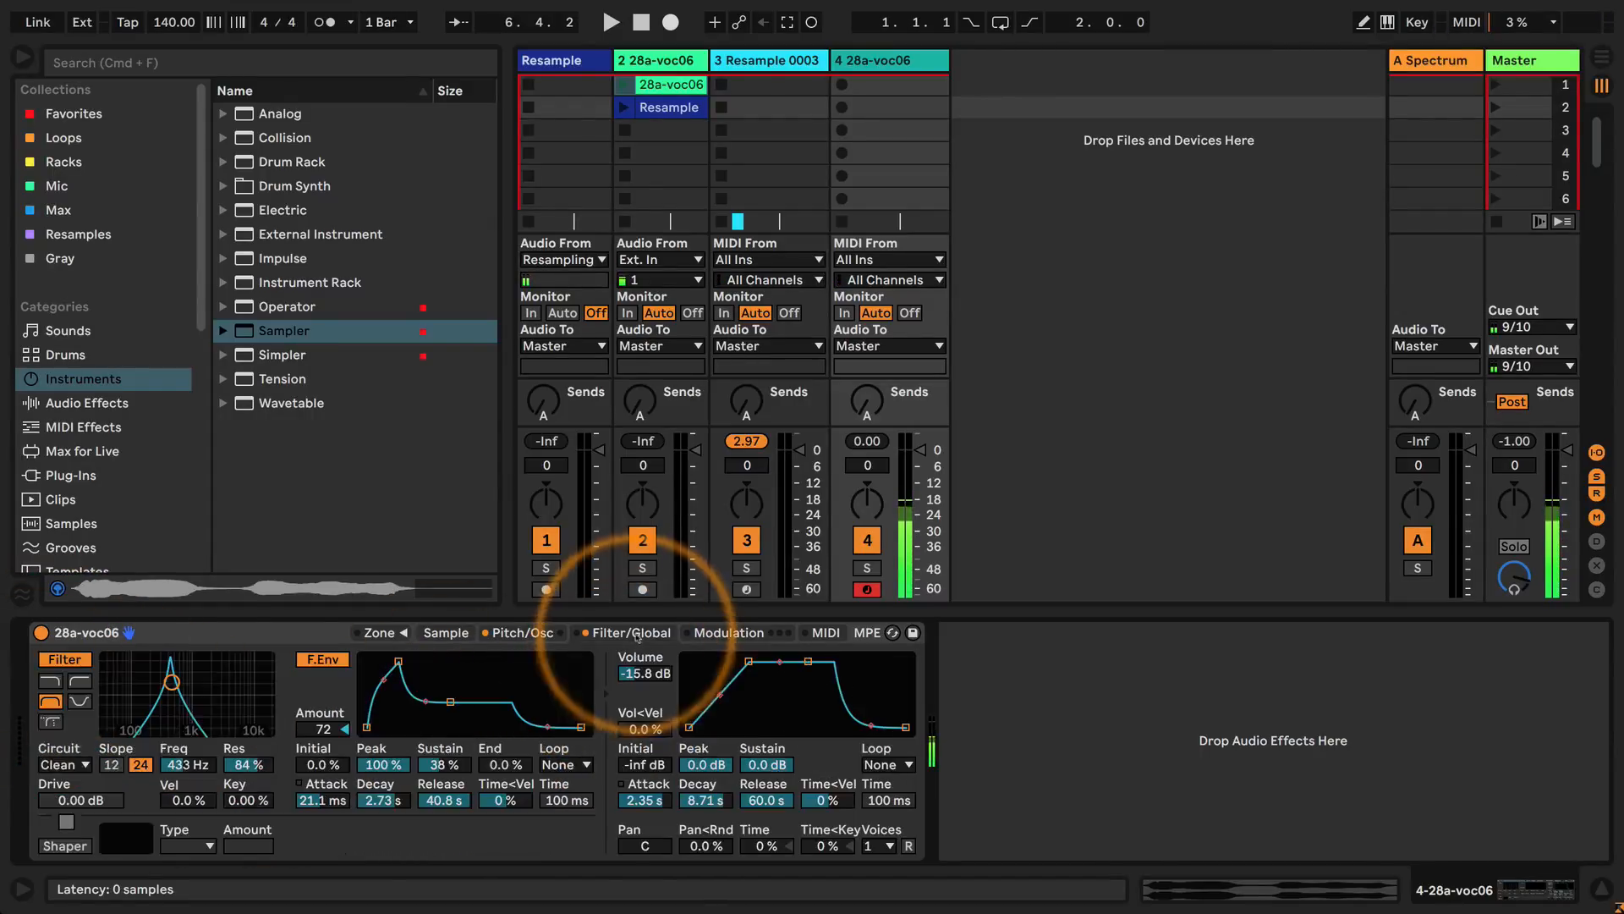
pyautogui.click(505, 633)
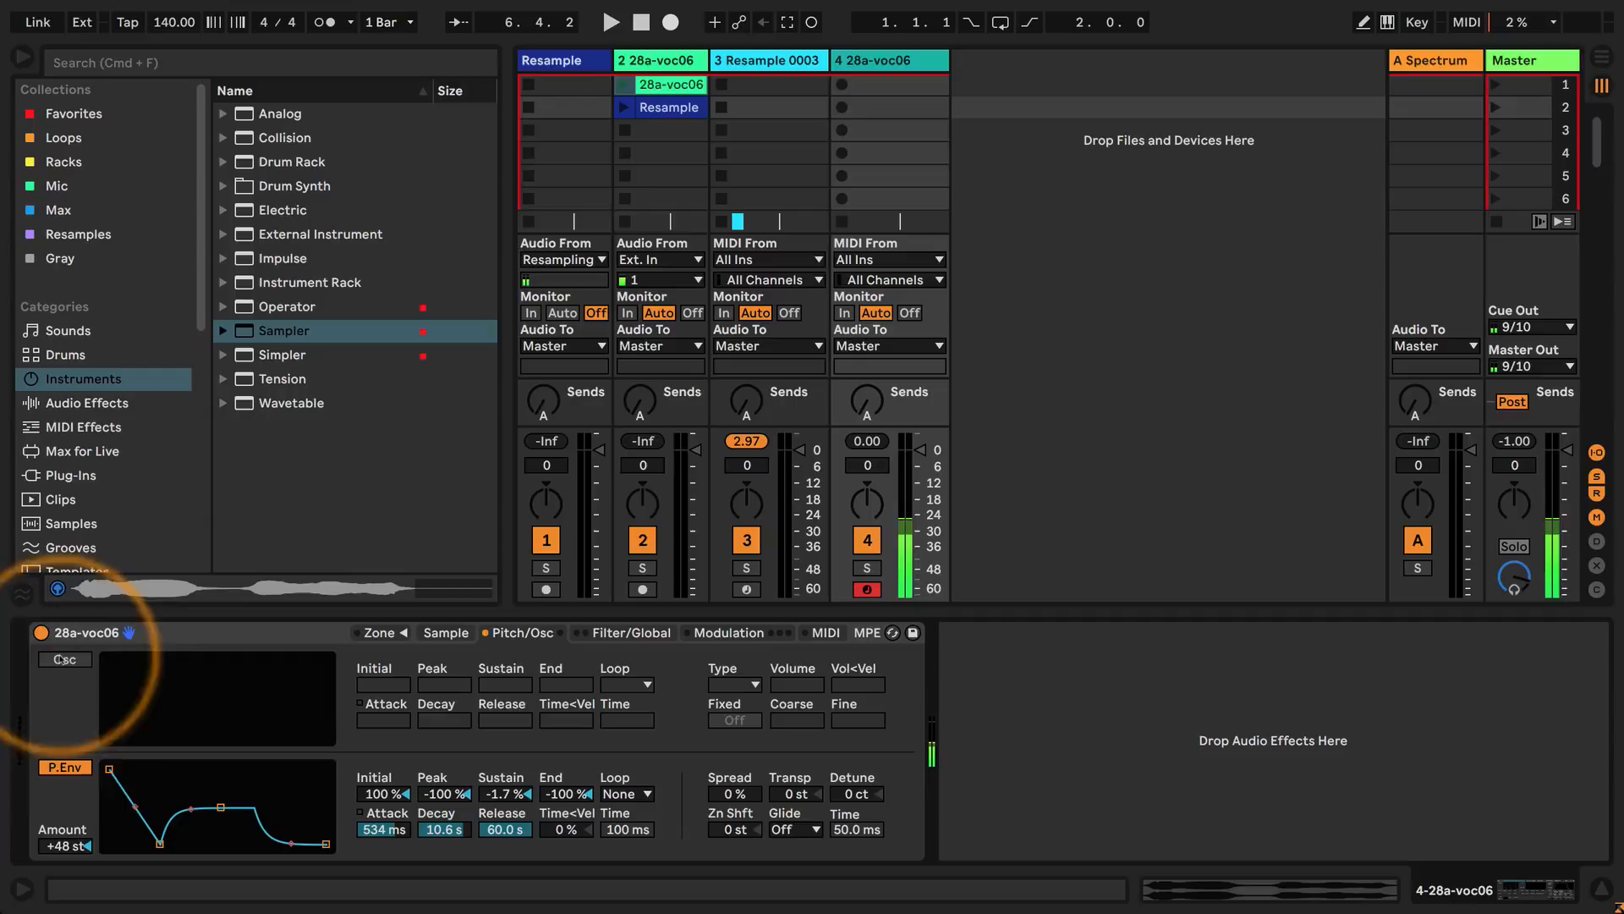
pyautogui.click(65, 767)
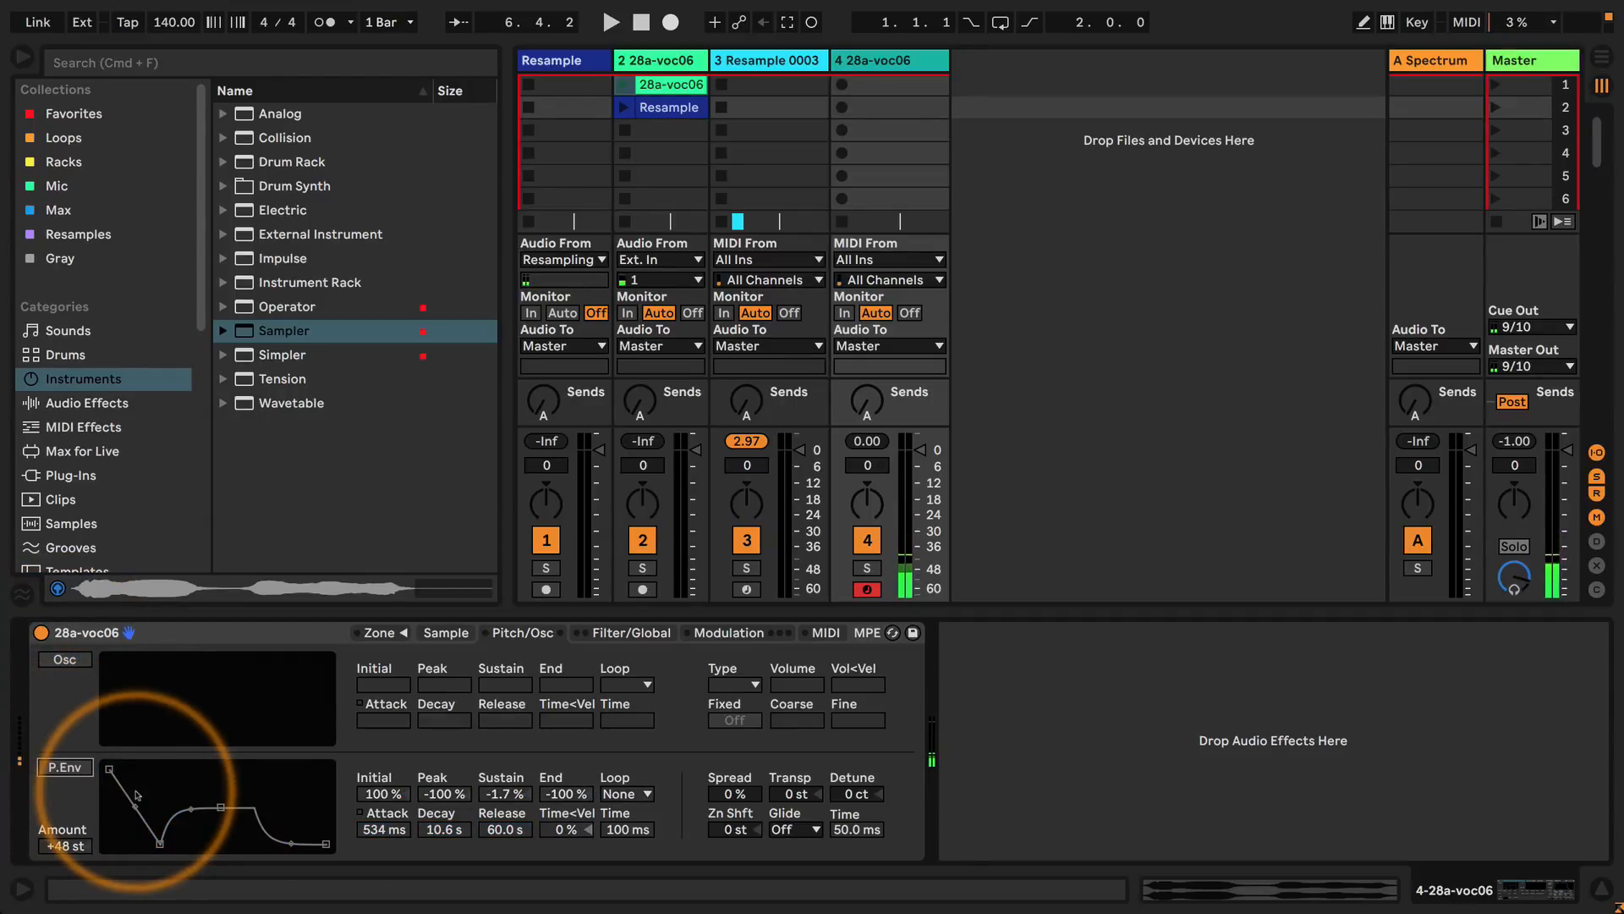
pyautogui.click(726, 633)
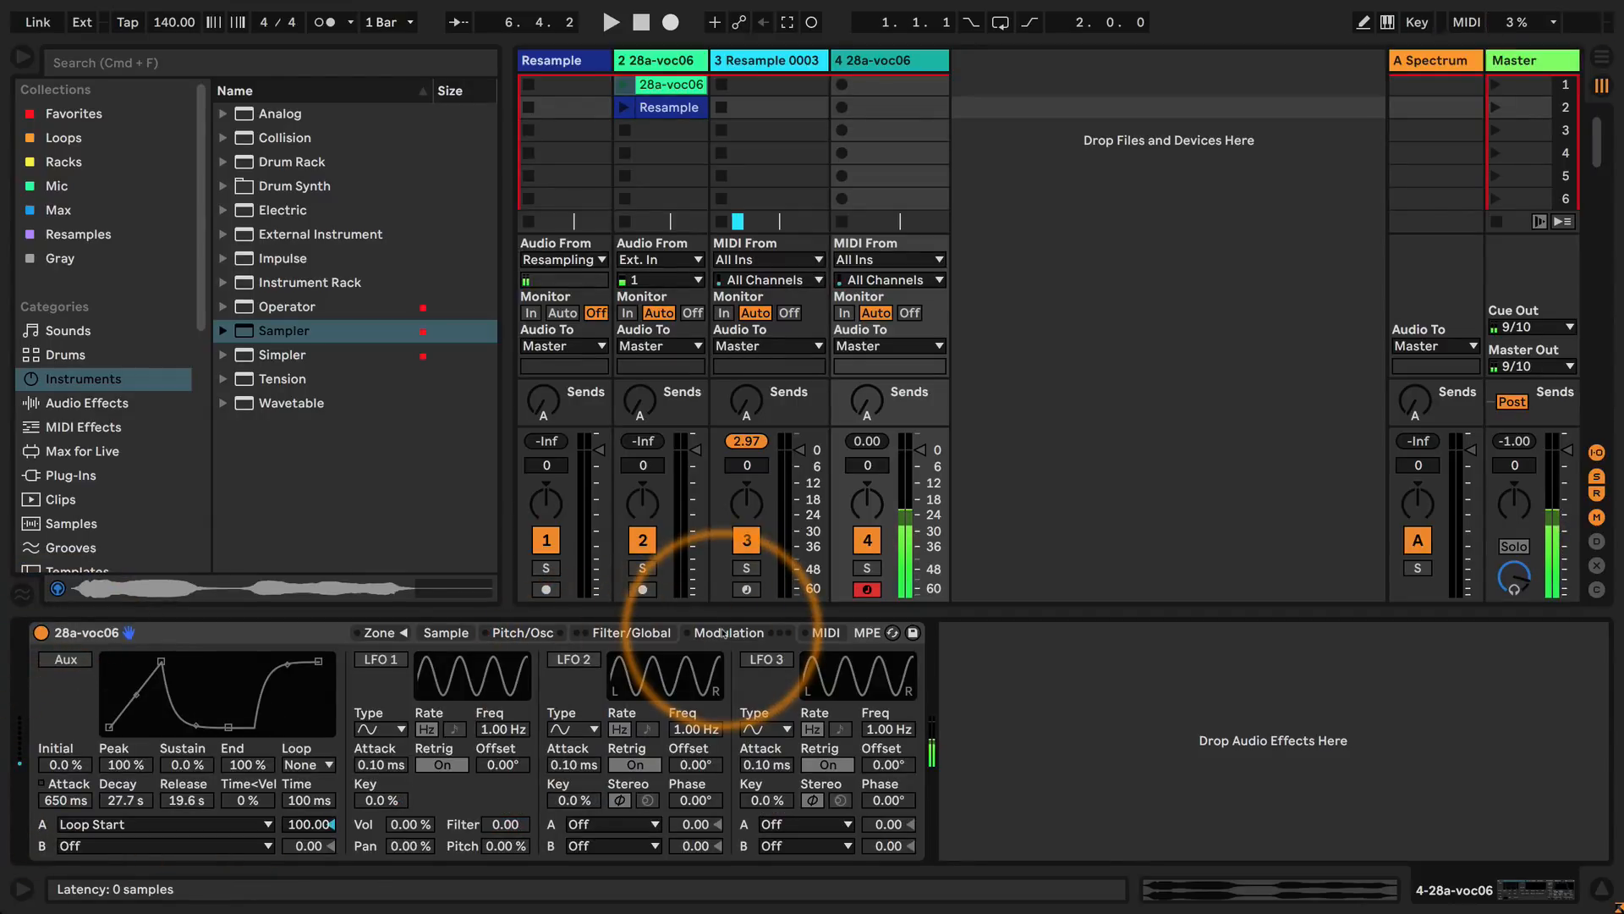
# Set the volume envelope to 0.00 ms attack, 11.7 s decay, -inf dB sustain and 579 ms release.
pyautogui.click(630, 633)
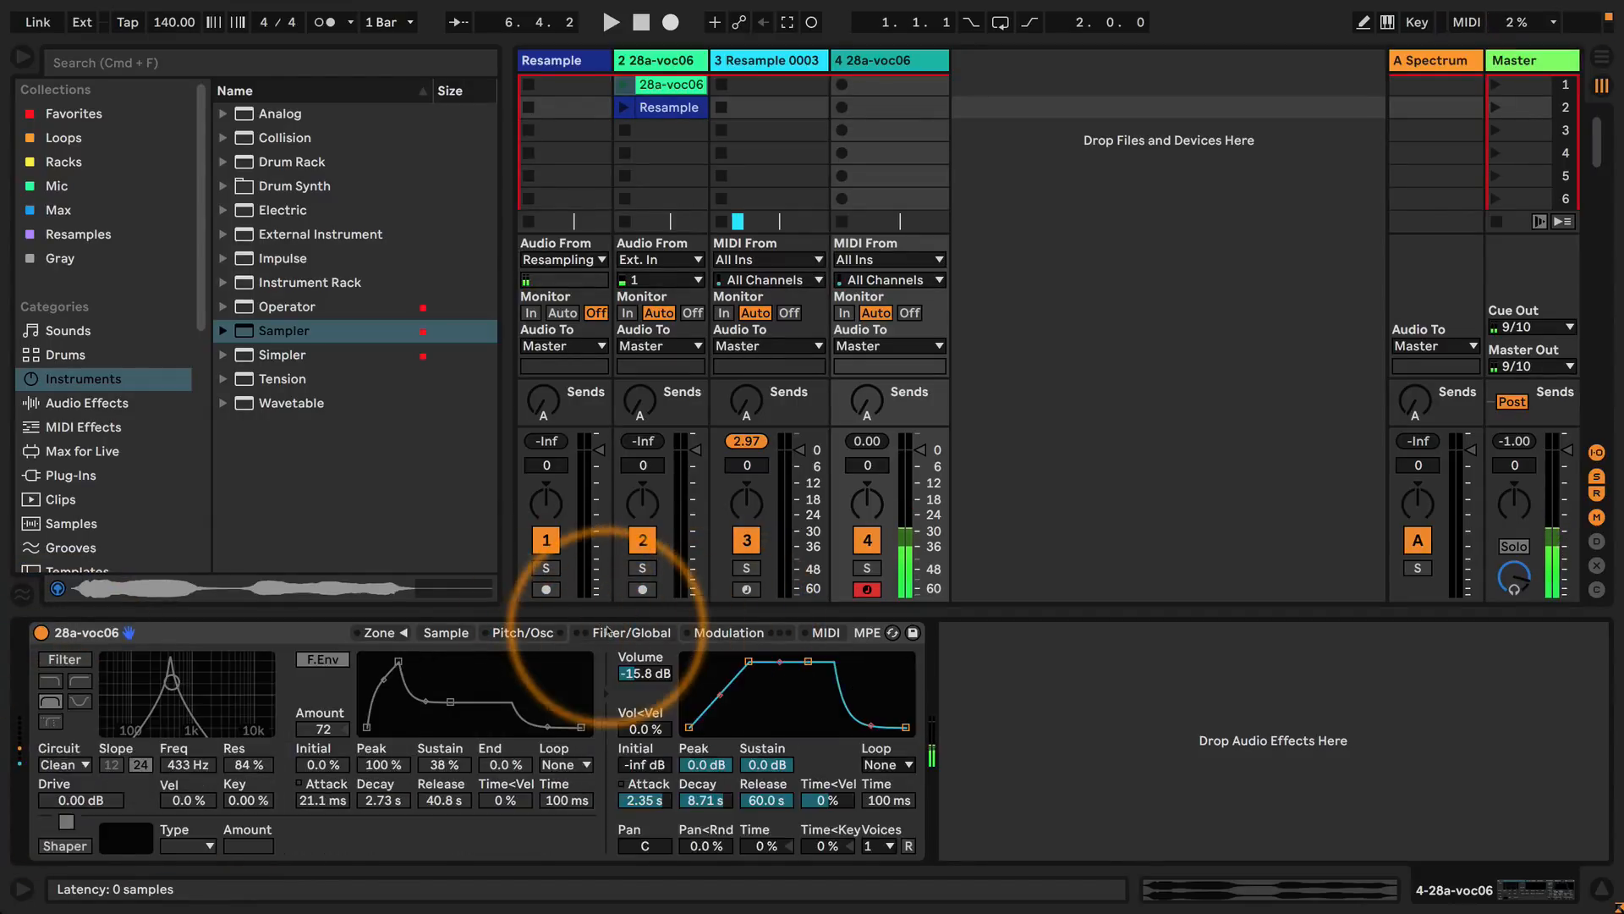
pyautogui.moveTo(715, 800); pyautogui.dragTo(715, 775)
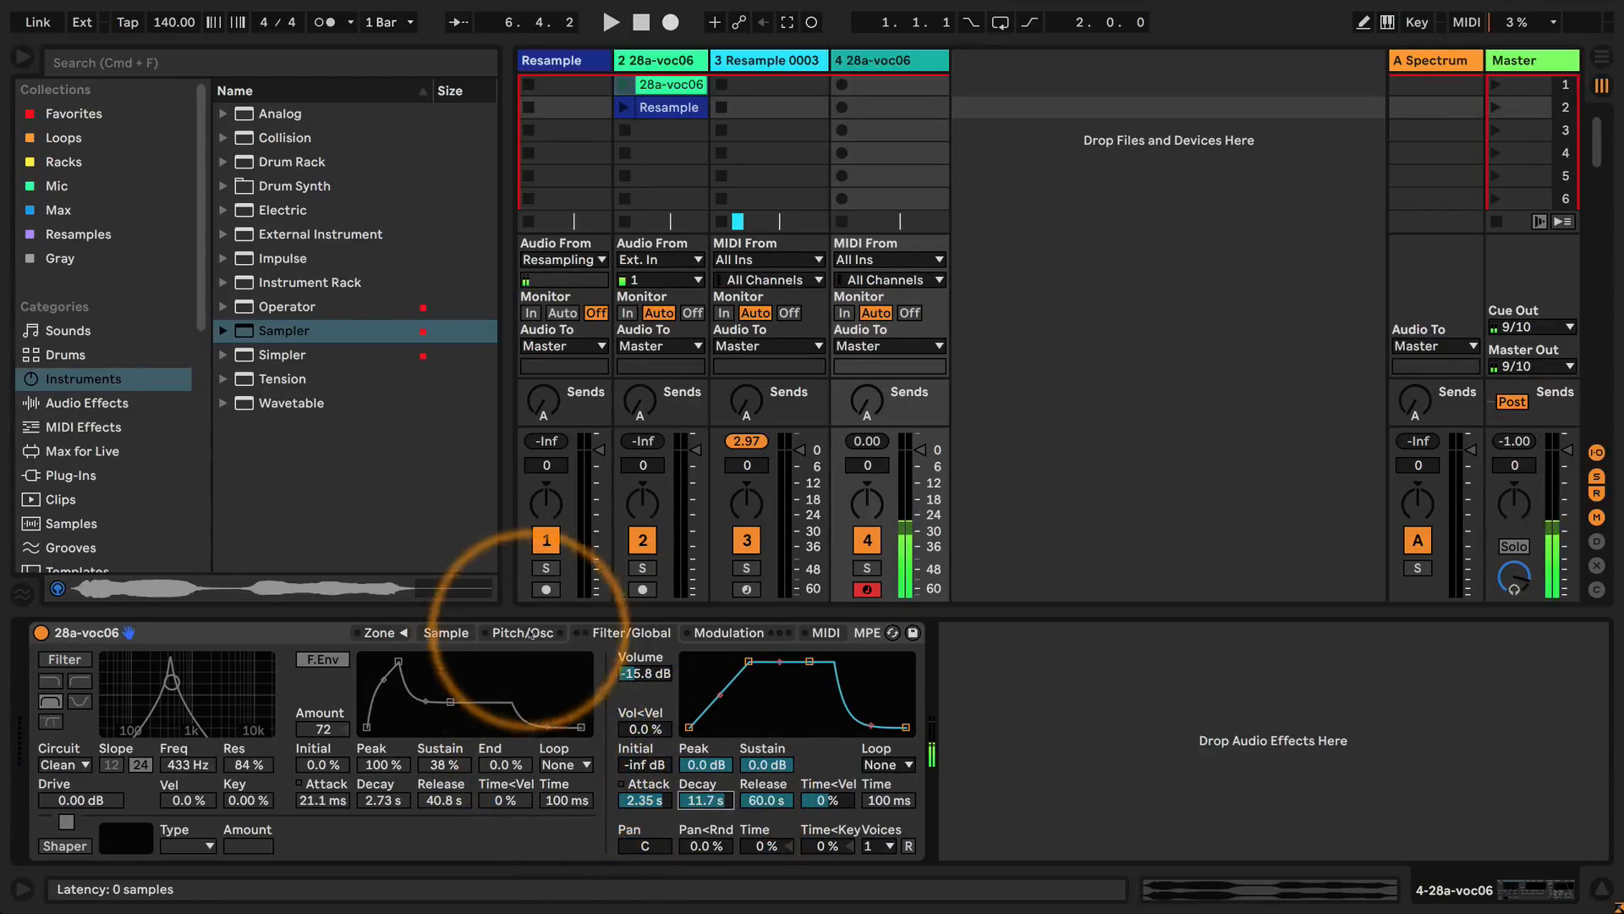
pyautogui.moveTo(765, 793)
pyautogui.mouseDown()
pyautogui.moveTo(758, 810)
pyautogui.moveTo(763, 767)
pyautogui.mouseUp()
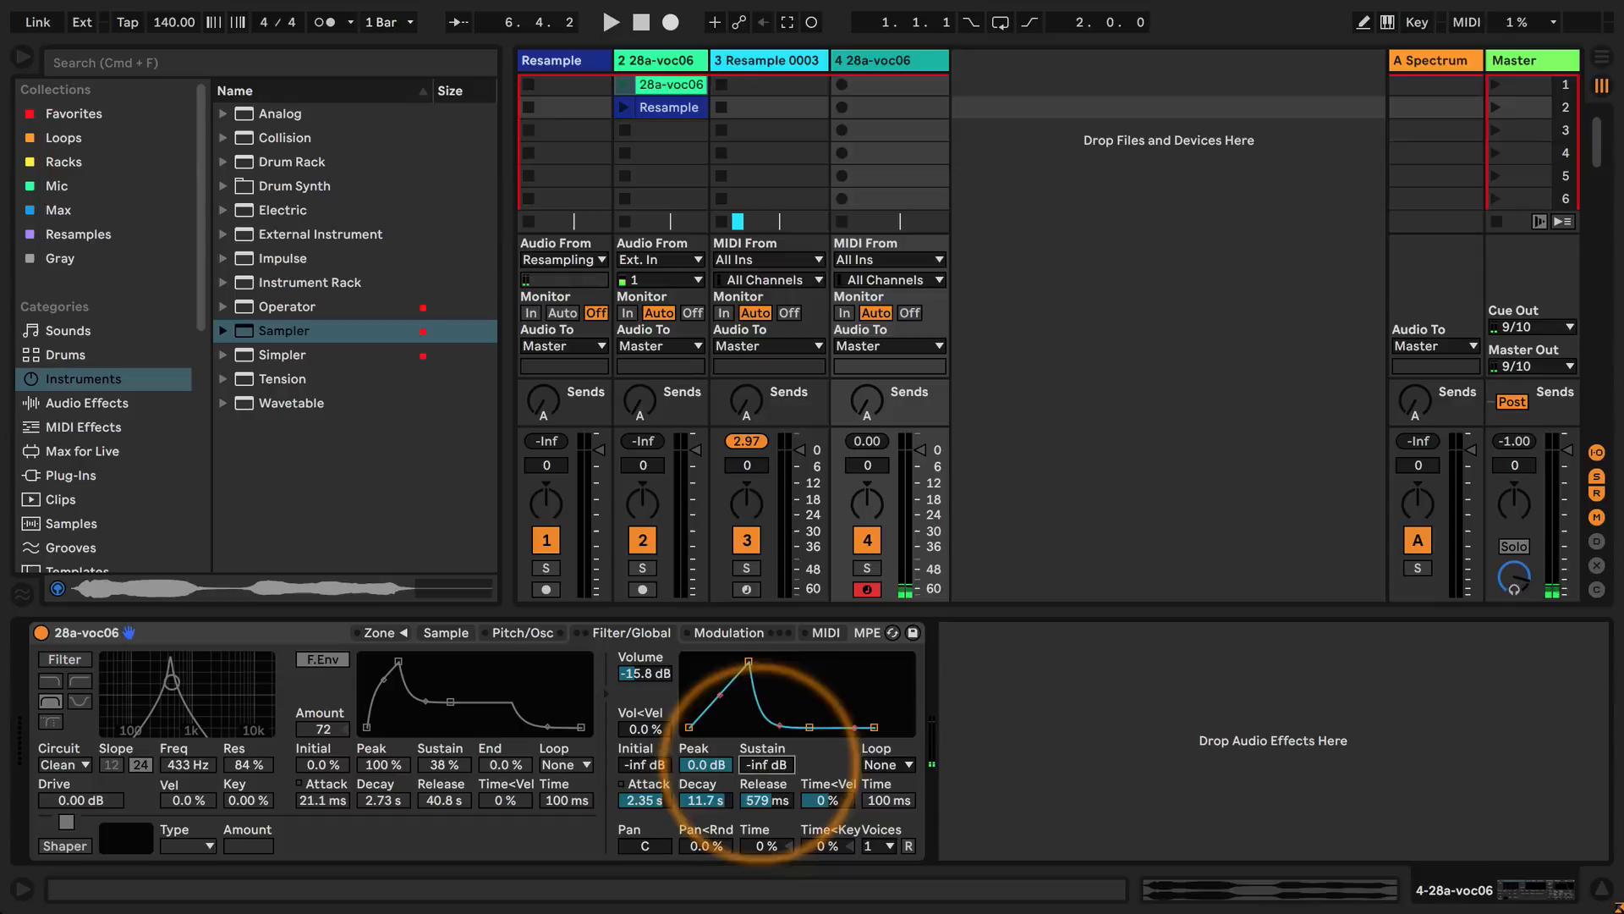
pyautogui.moveTo(749, 661); pyautogui.dragTo(690, 660)
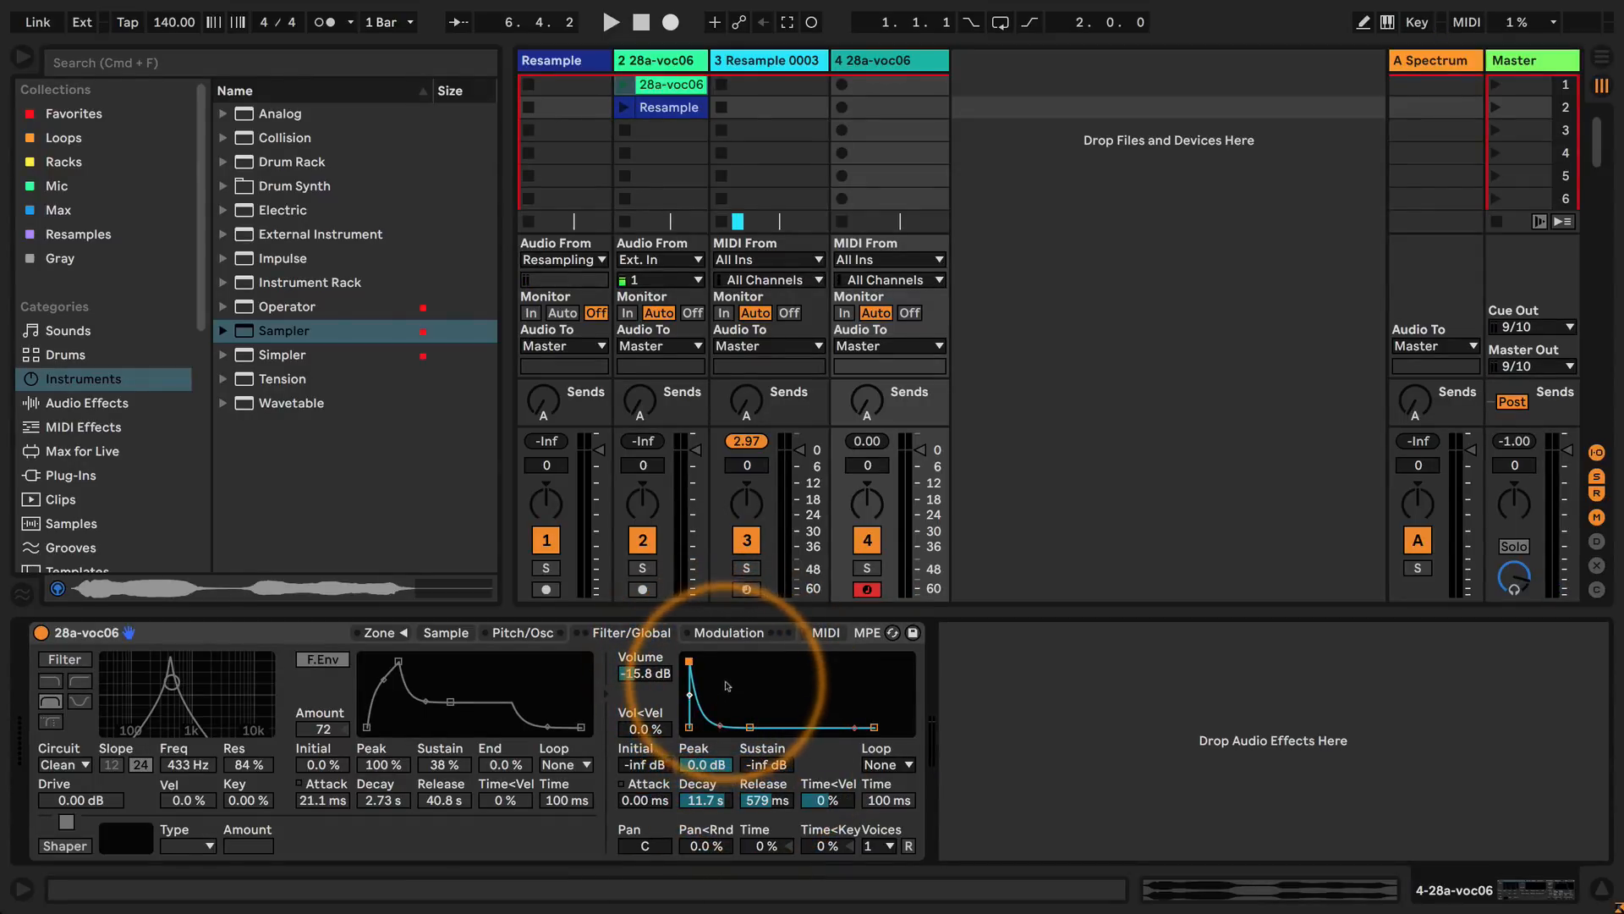
# Review the modulation destinations available for the auxiliary envelope's slot A, keeping Loop Start.
pyautogui.click(729, 633)
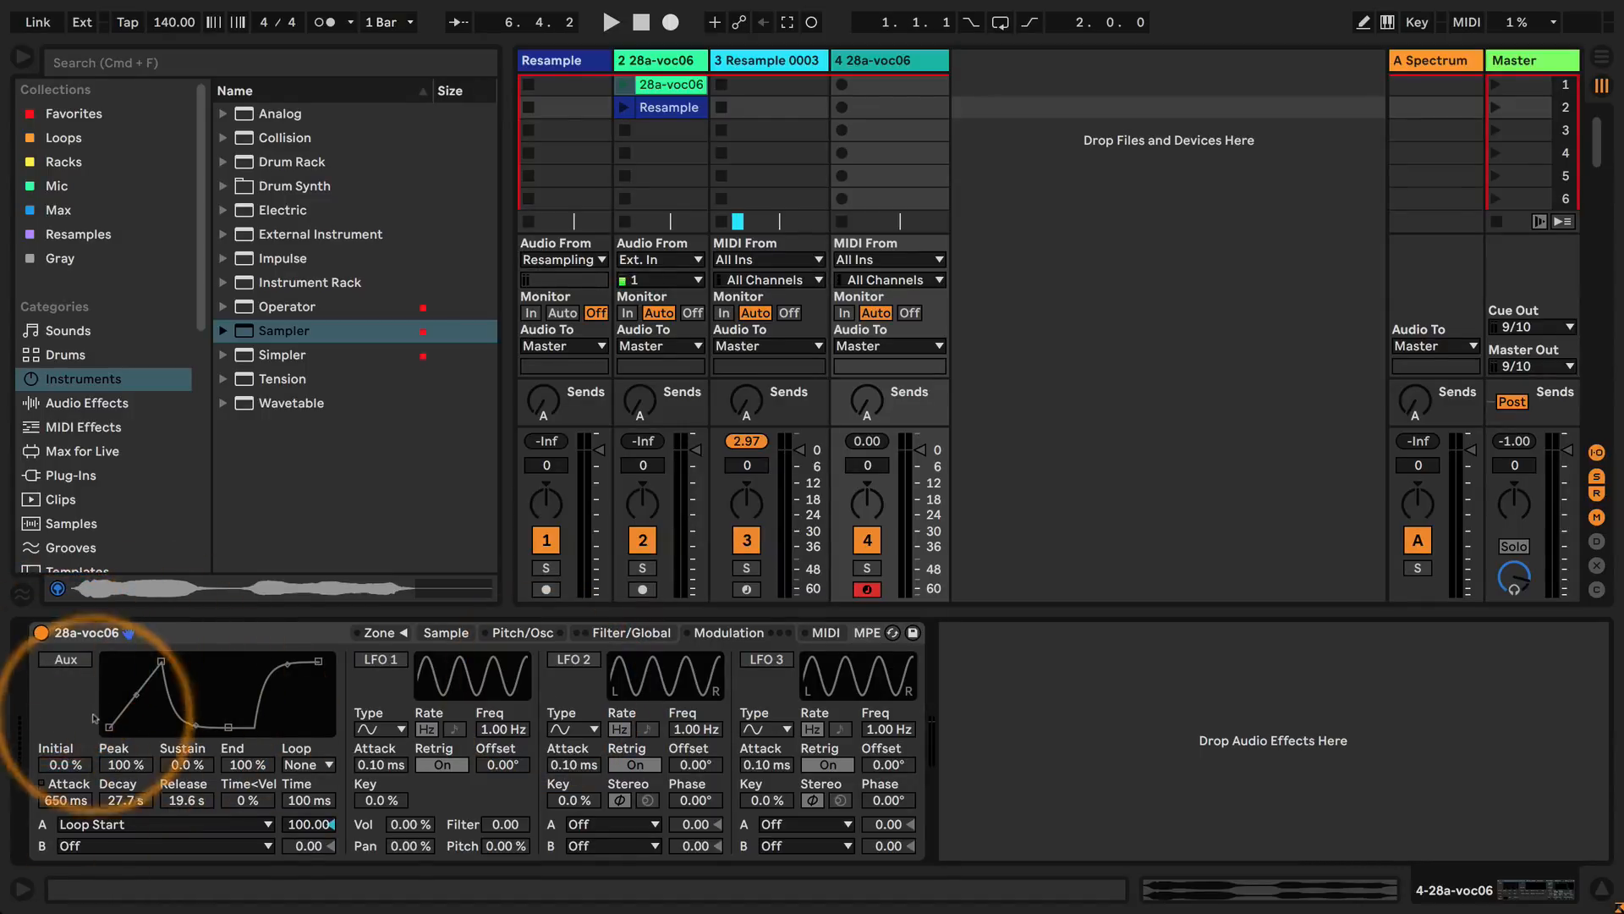
pyautogui.click(142, 824)
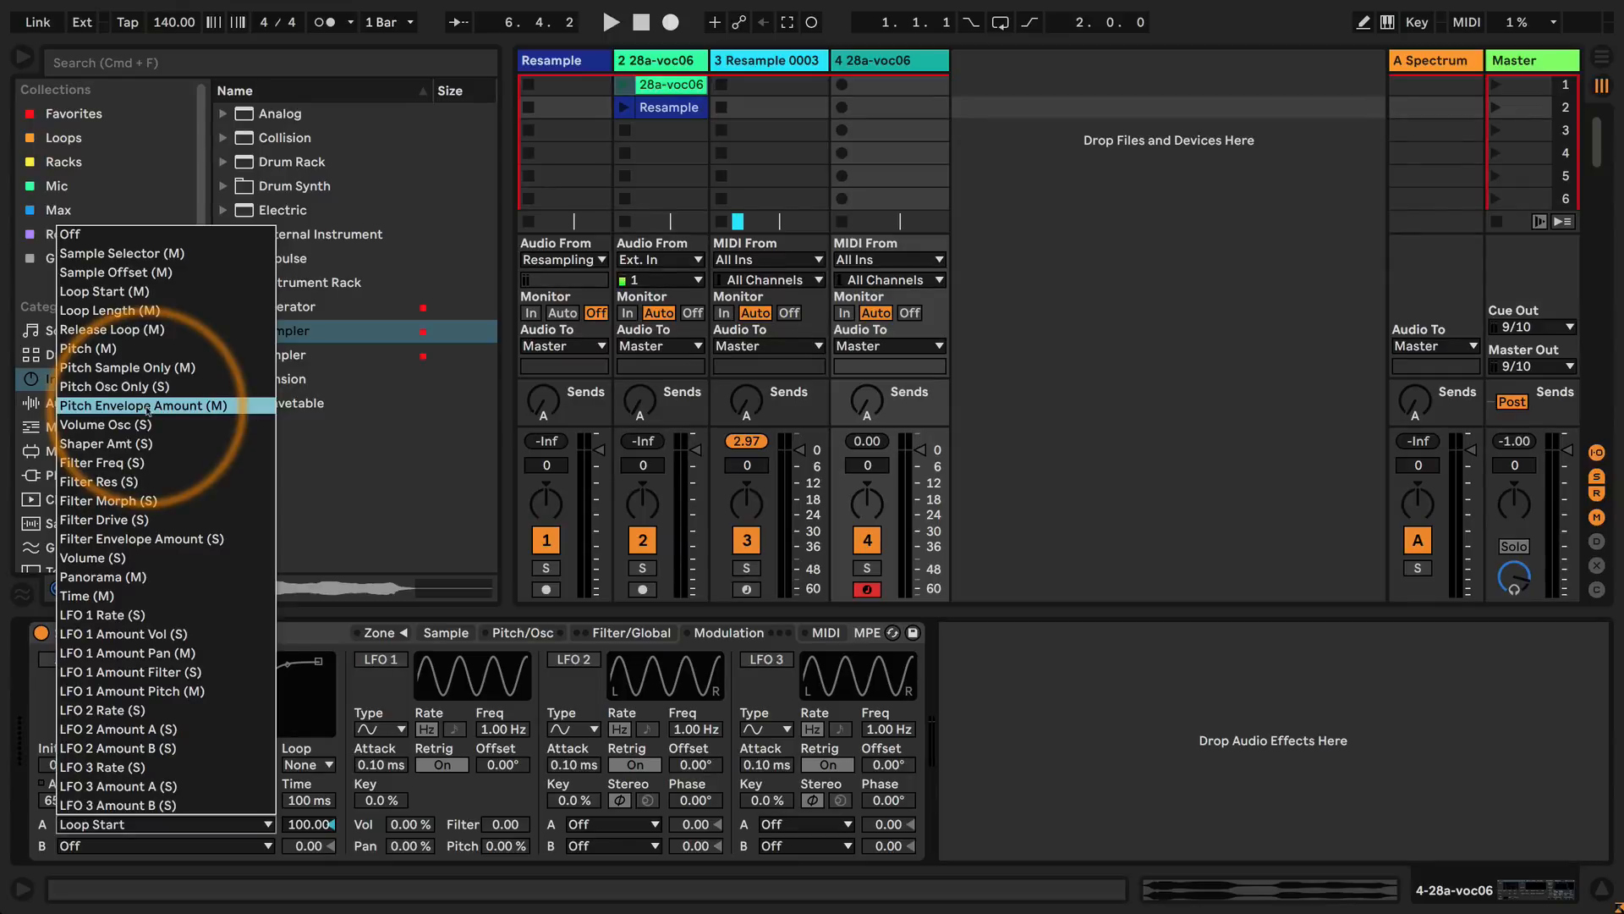
pyautogui.click(441, 788)
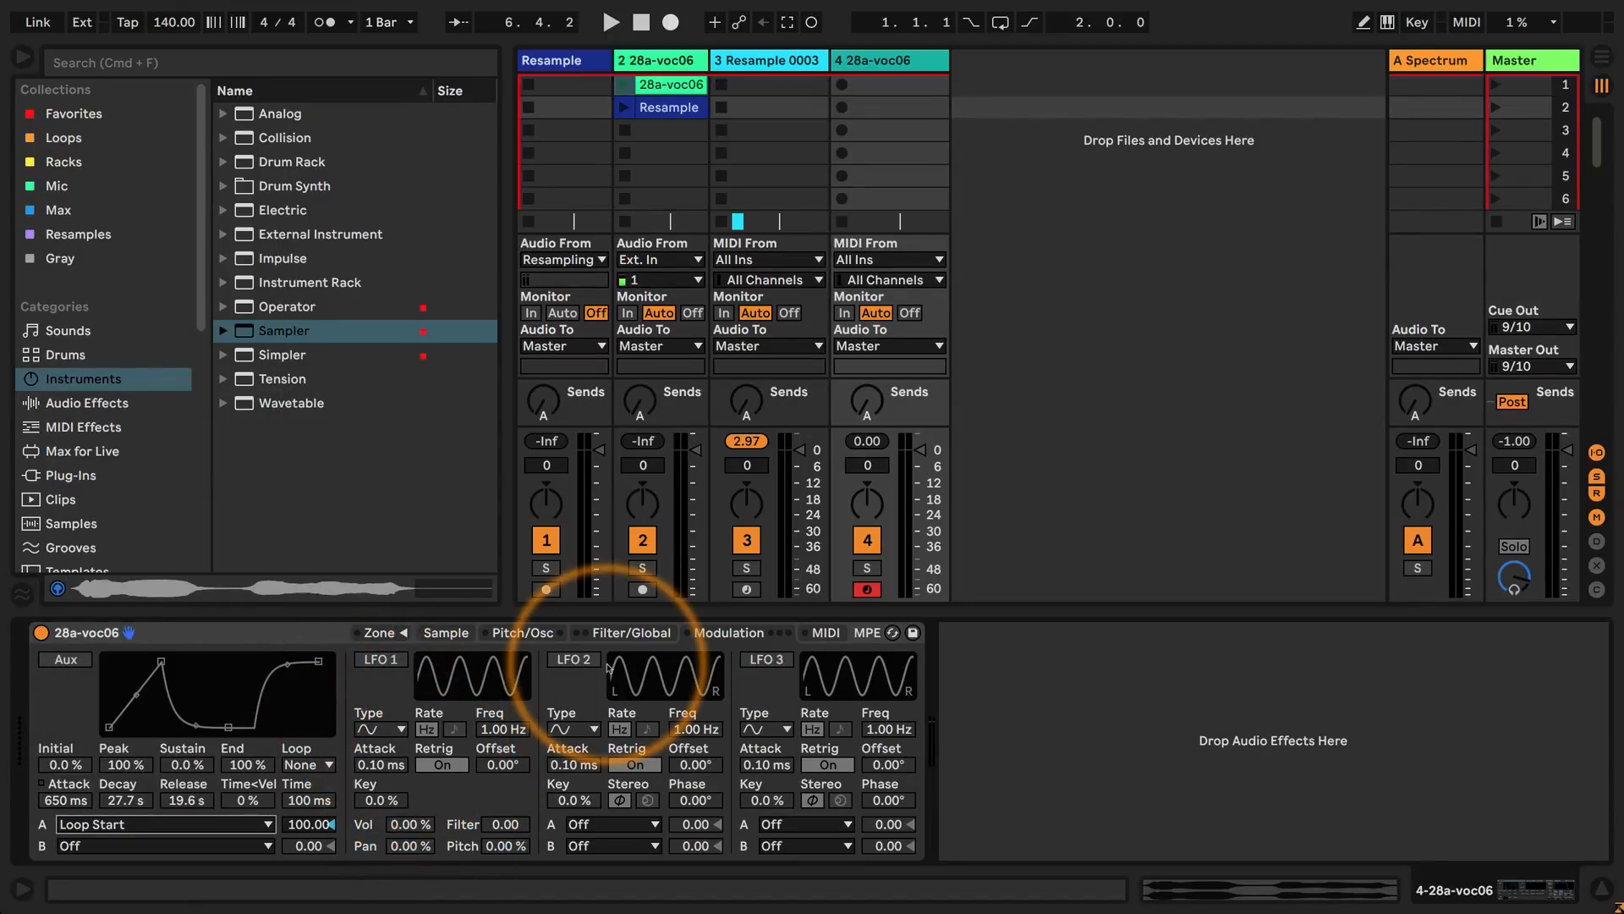
# Move and shorten the sample's sustain loop to start at 19617 and end at 19762.
pyautogui.click(522, 632)
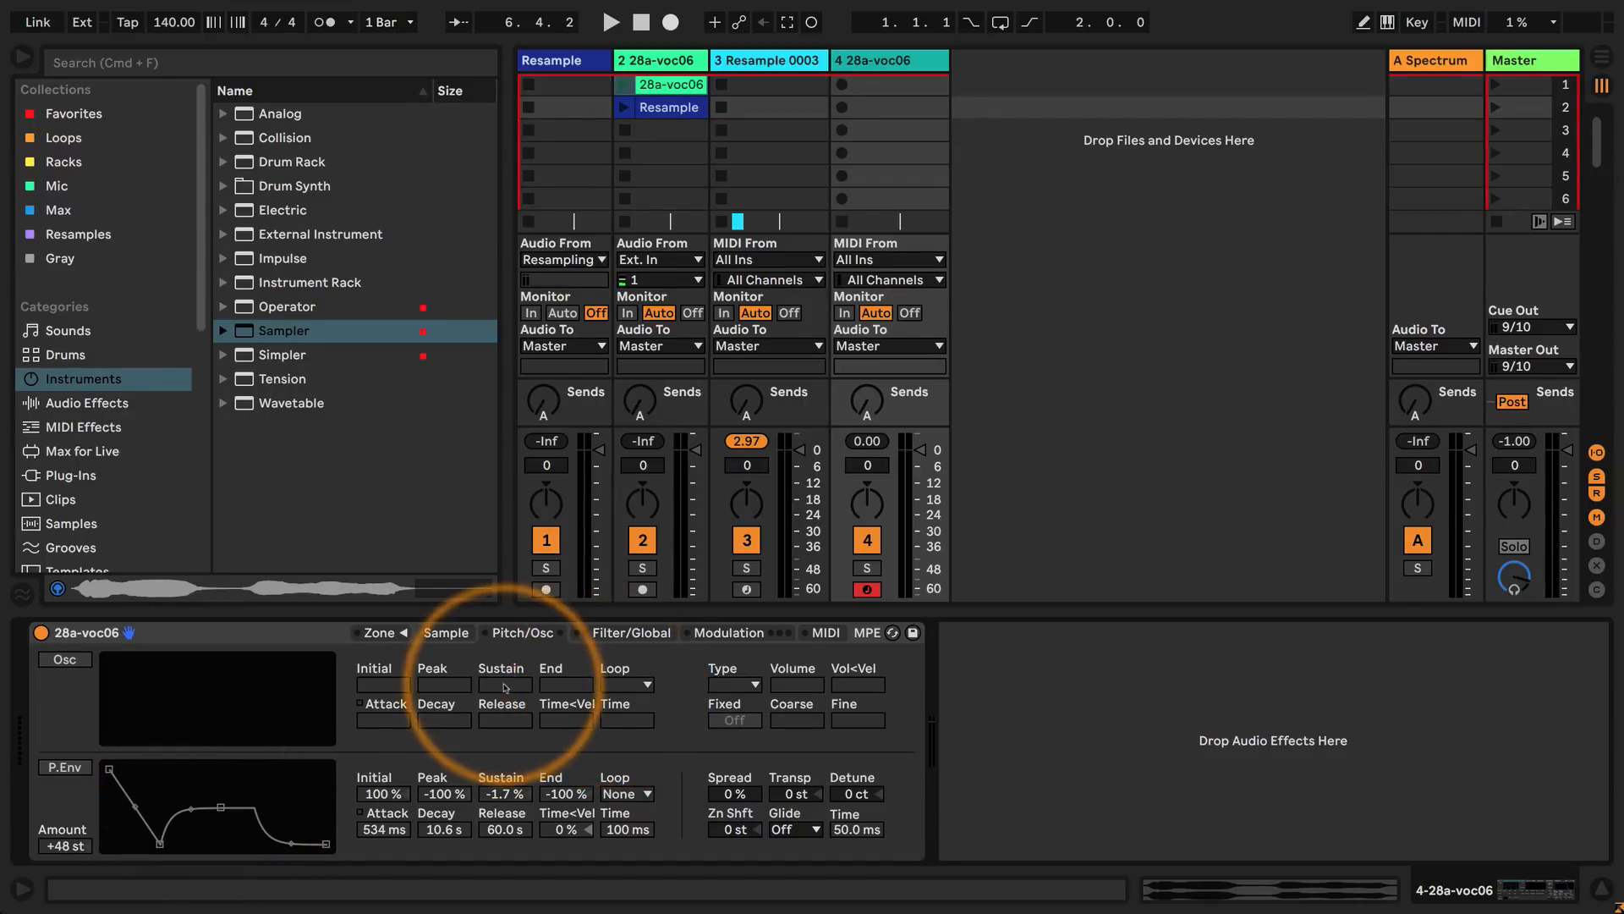
pyautogui.click(445, 633)
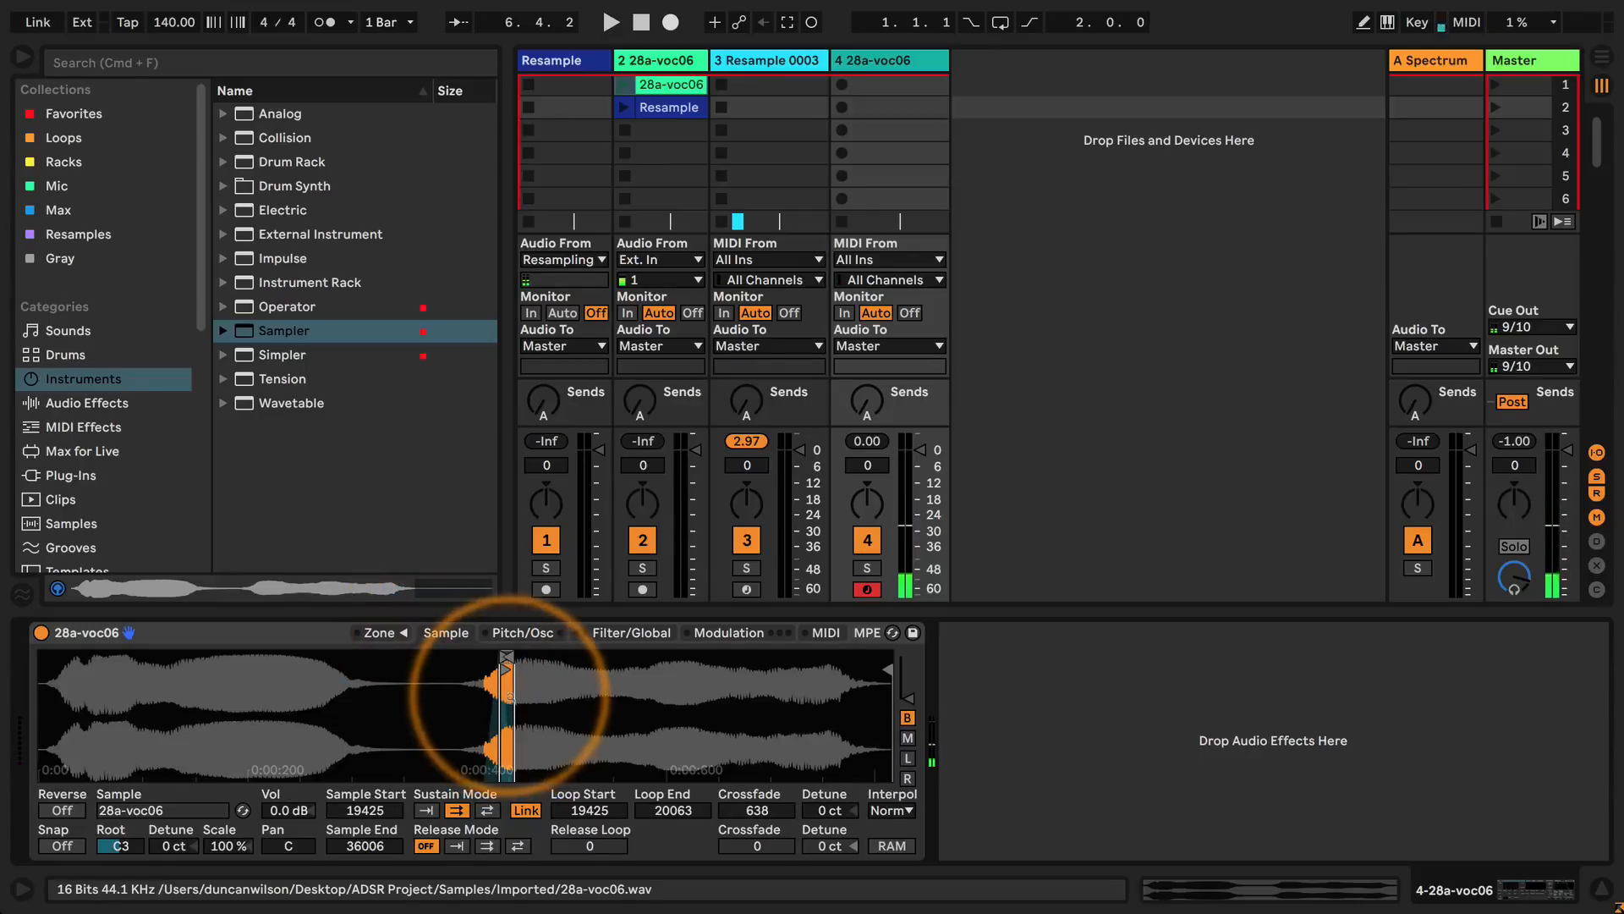
pyautogui.moveTo(509, 695); pyautogui.dragTo(526, 698)
pyautogui.moveTo(400, 656); pyautogui.dragTo(470, 657)
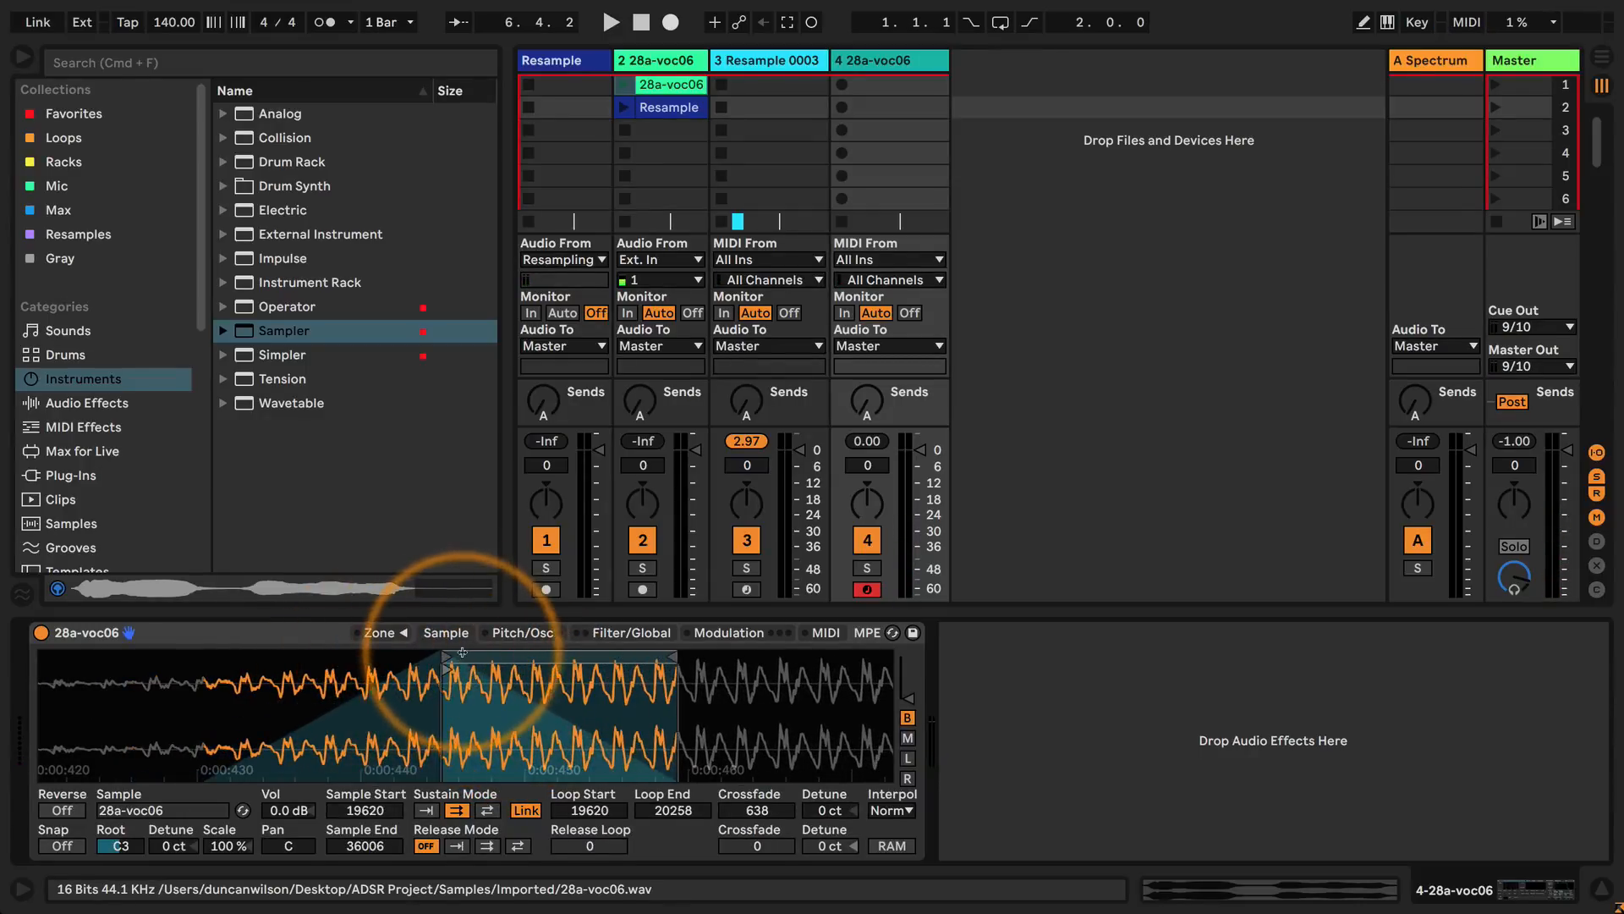
pyautogui.moveTo(675, 658); pyautogui.dragTo(492, 675)
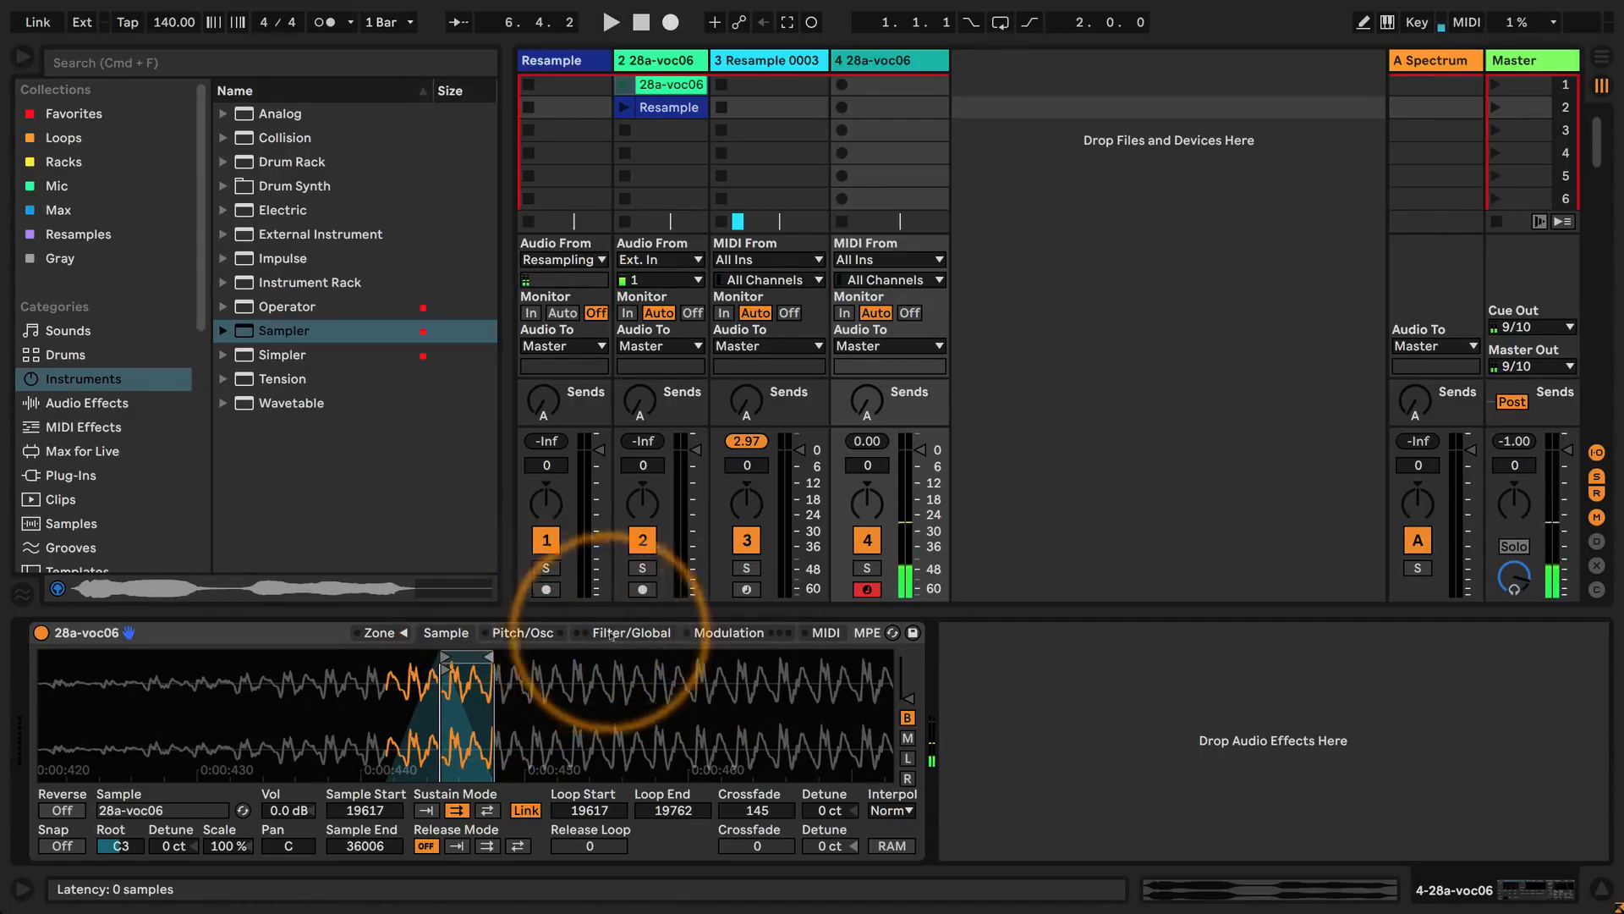
# Turn on the pitch envelope and set its amount to 0 st, attack to 0.29 ms and release to 42.5 s.
pyautogui.click(727, 633)
pyautogui.click(506, 633)
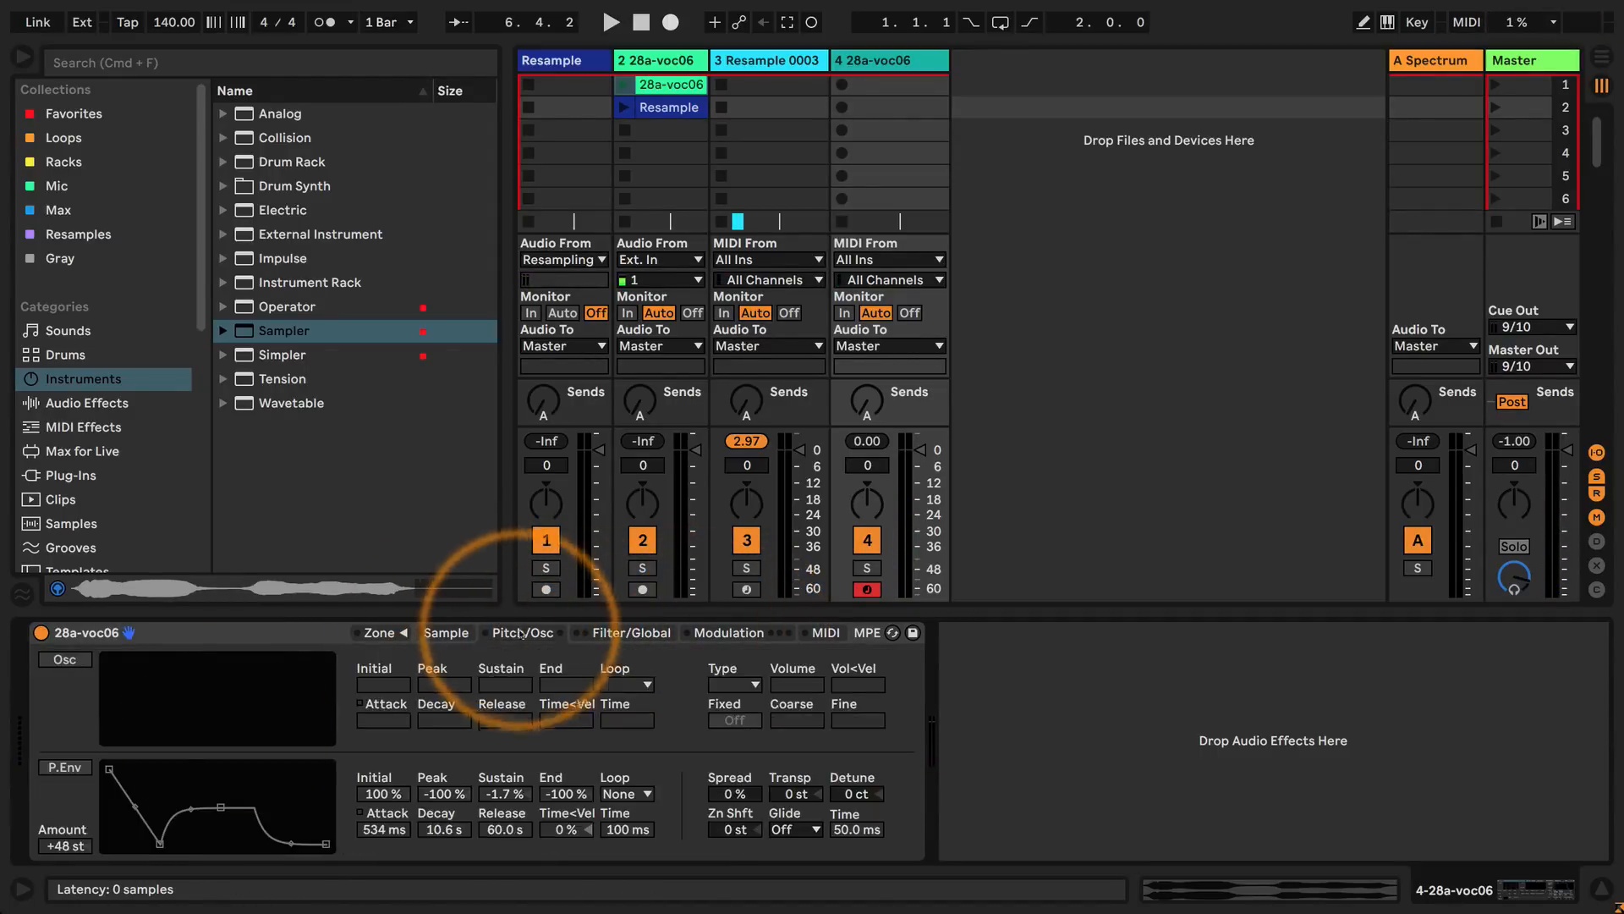
pyautogui.click(64, 769)
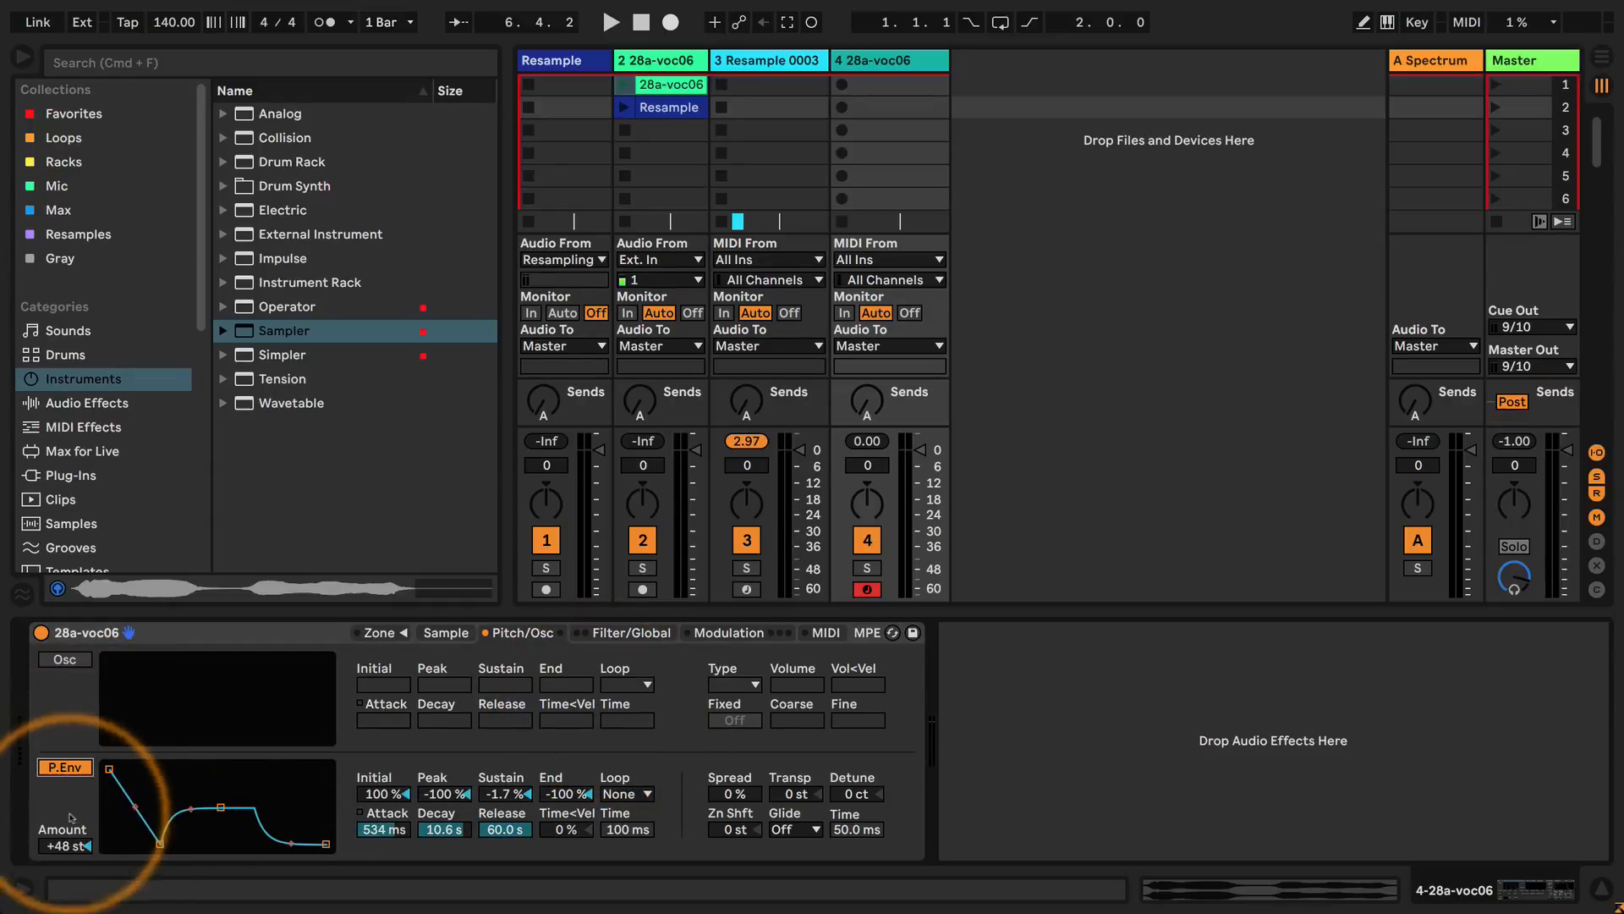
pyautogui.doubleClick(66, 846)
pyautogui.moveTo(374, 829); pyautogui.dragTo(375, 833)
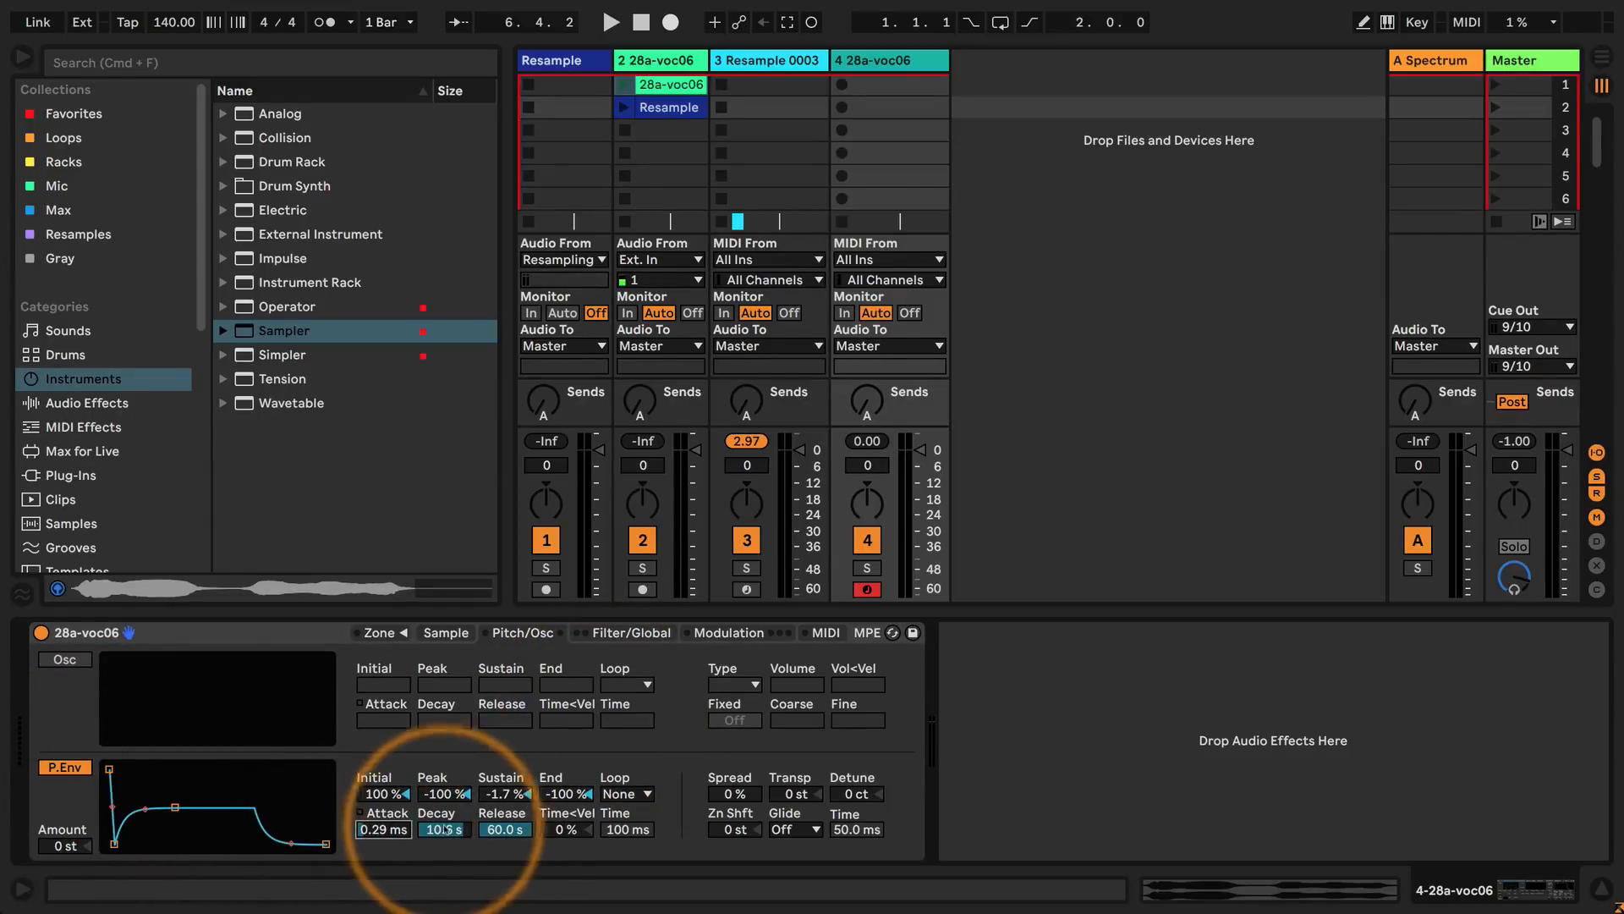
pyautogui.moveTo(509, 827); pyautogui.dragTo(511, 830)
# Reset the pitch envelope's levels to 0.0% initial, 100% peak, 0.0% sustain and 0.0% end.
pyautogui.doubleClick(584, 794)
pyautogui.doubleClick(506, 794)
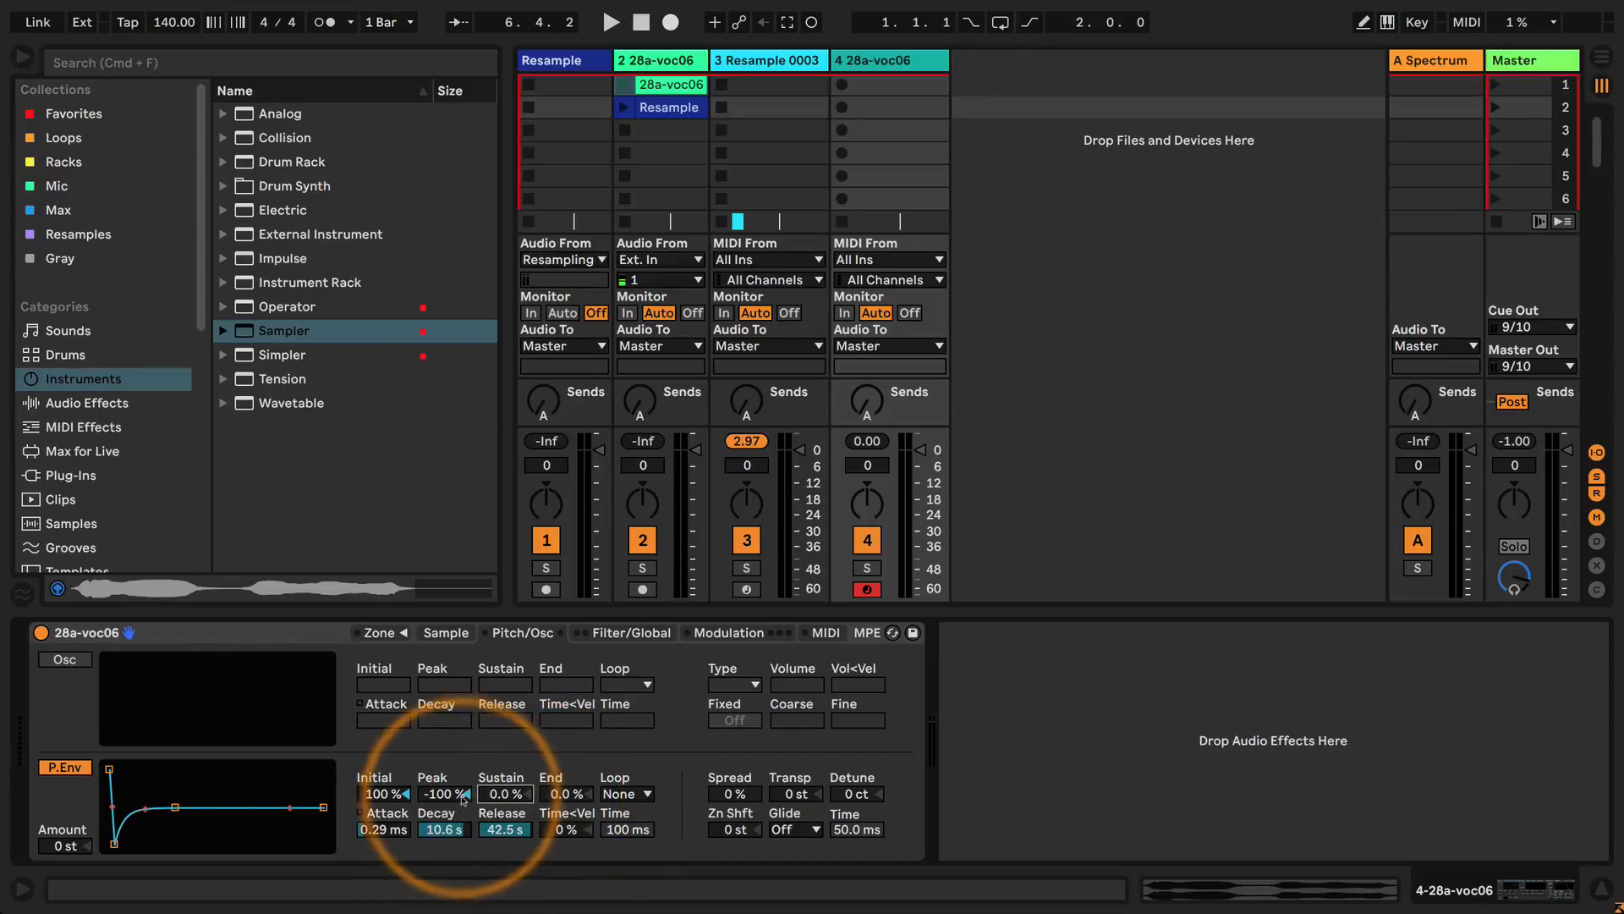
pyautogui.doubleClick(441, 794)
pyautogui.doubleClick(382, 793)
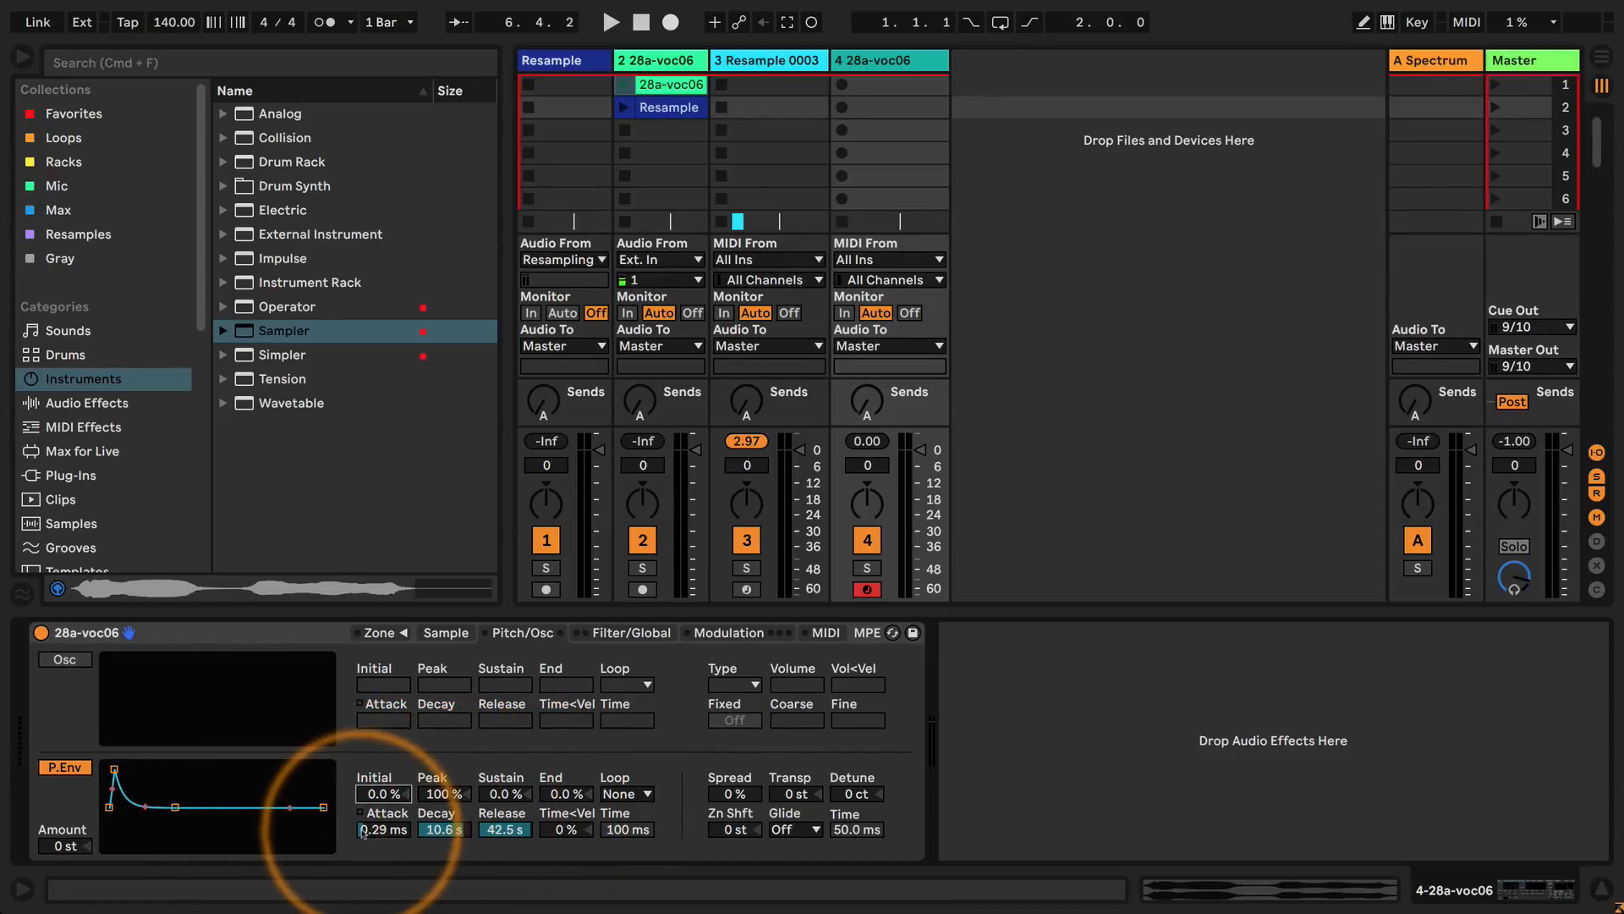
# Set the pitch envelope to +48 st amount, 0.00 ms attack and 1.15 s decay.
pyautogui.moveTo(66, 846); pyautogui.dragTo(65, 834)
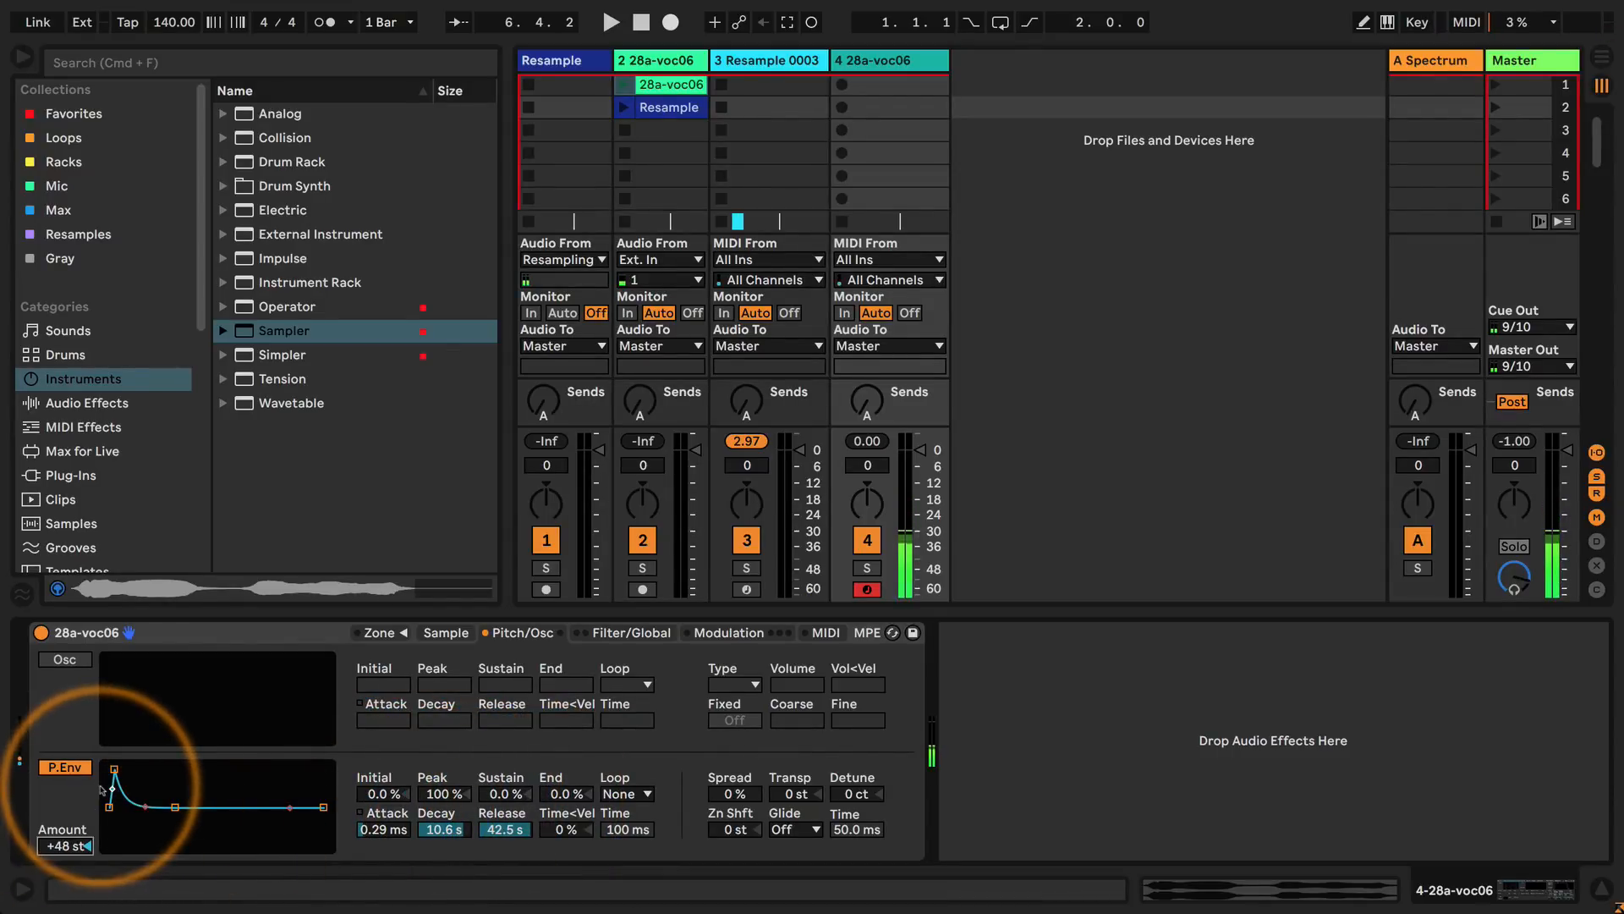
pyautogui.moveTo(115, 770); pyautogui.dragTo(103, 770)
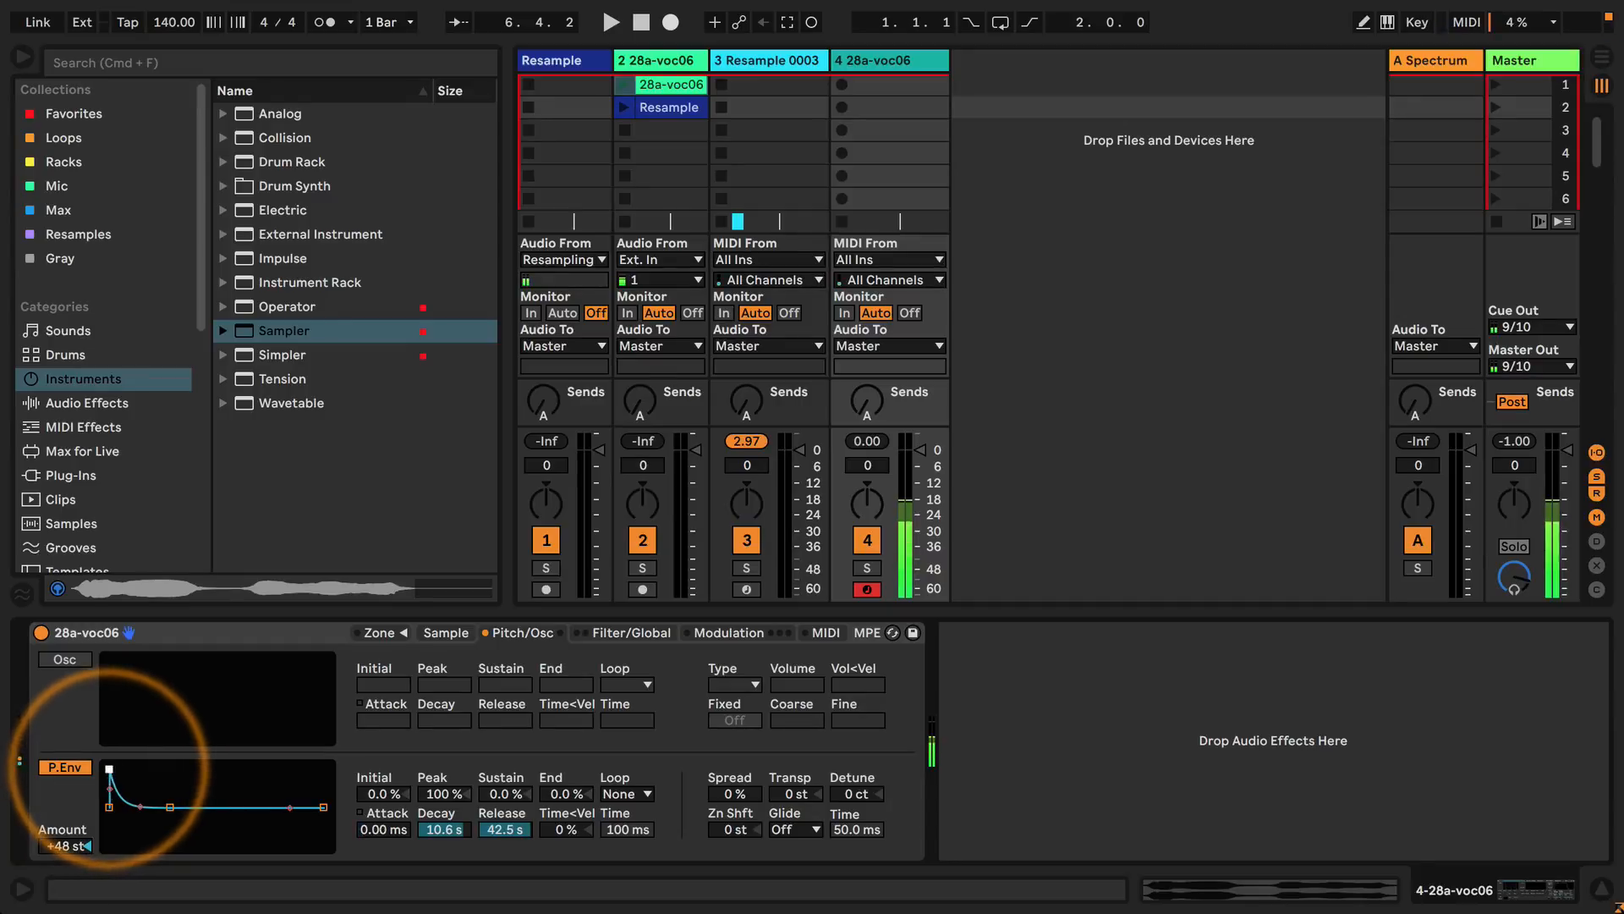
pyautogui.moveTo(439, 833)
pyautogui.mouseDown()
pyautogui.moveTo(439, 872)
pyautogui.moveTo(440, 824)
pyautogui.mouseUp()
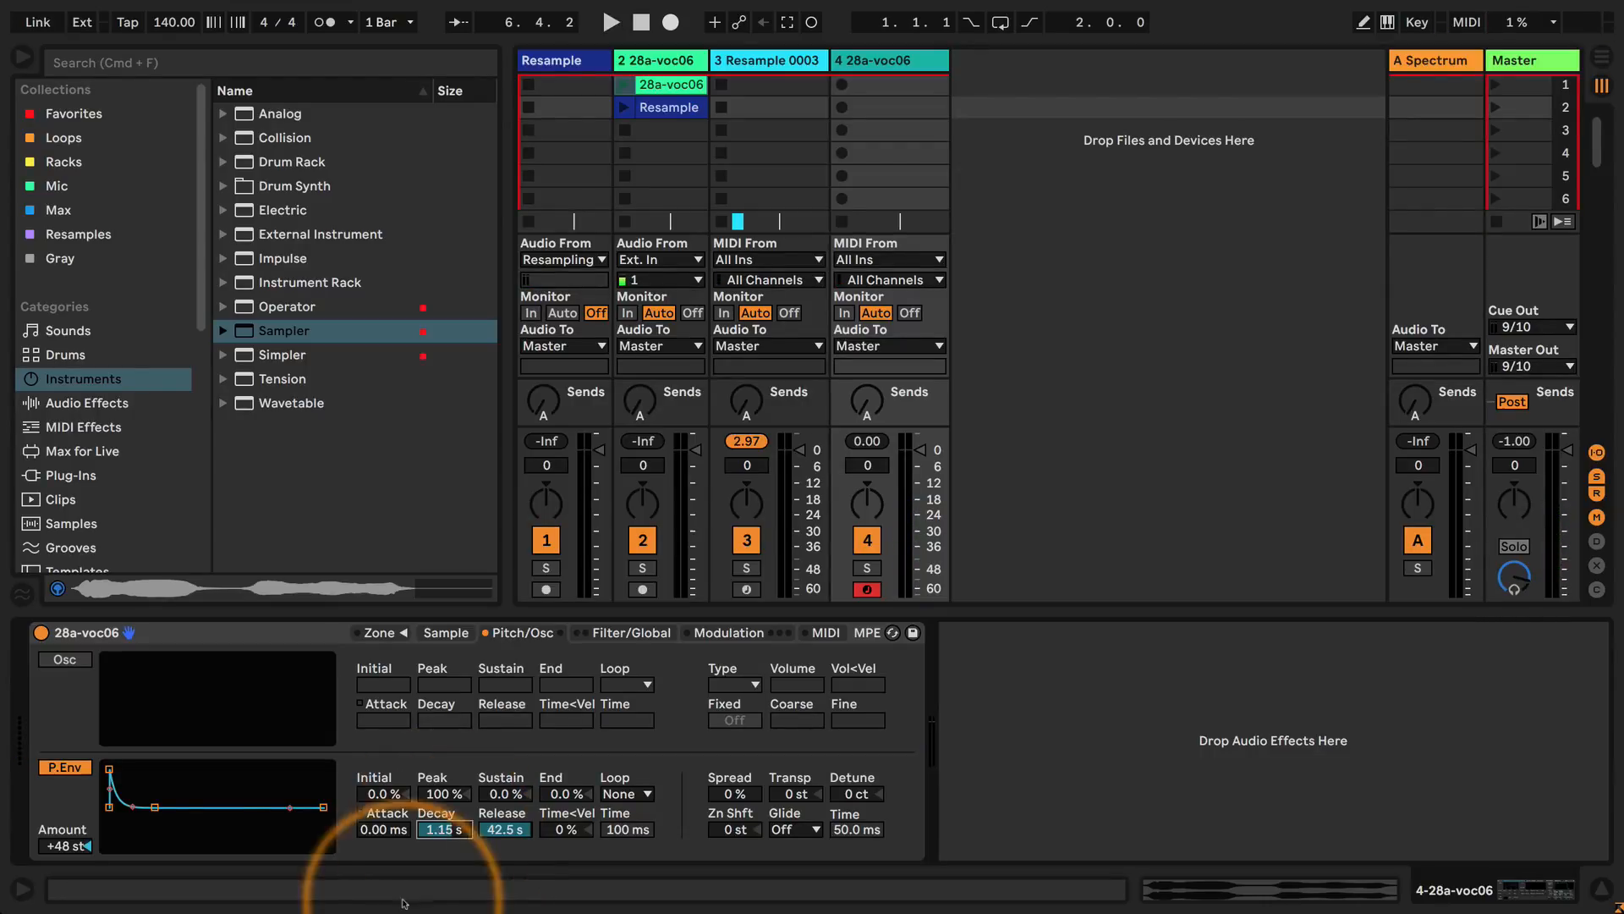
# Switch the pitch envelope to Loop mode with 1.00 ms release and 43.9 ms decay.
pyautogui.click(637, 795)
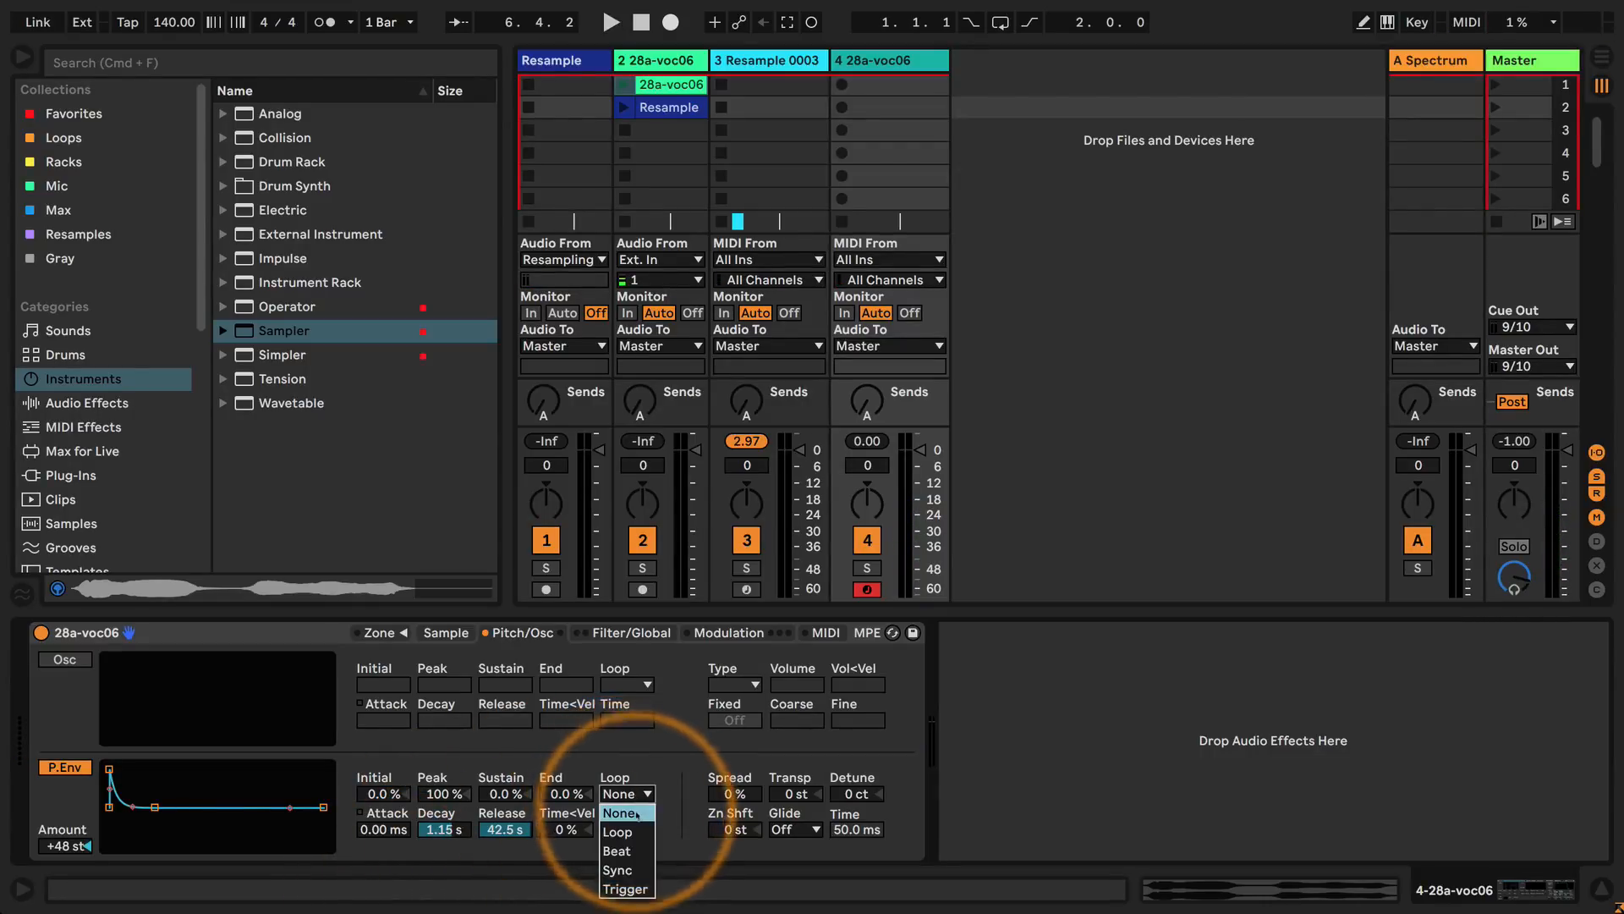
pyautogui.click(618, 831)
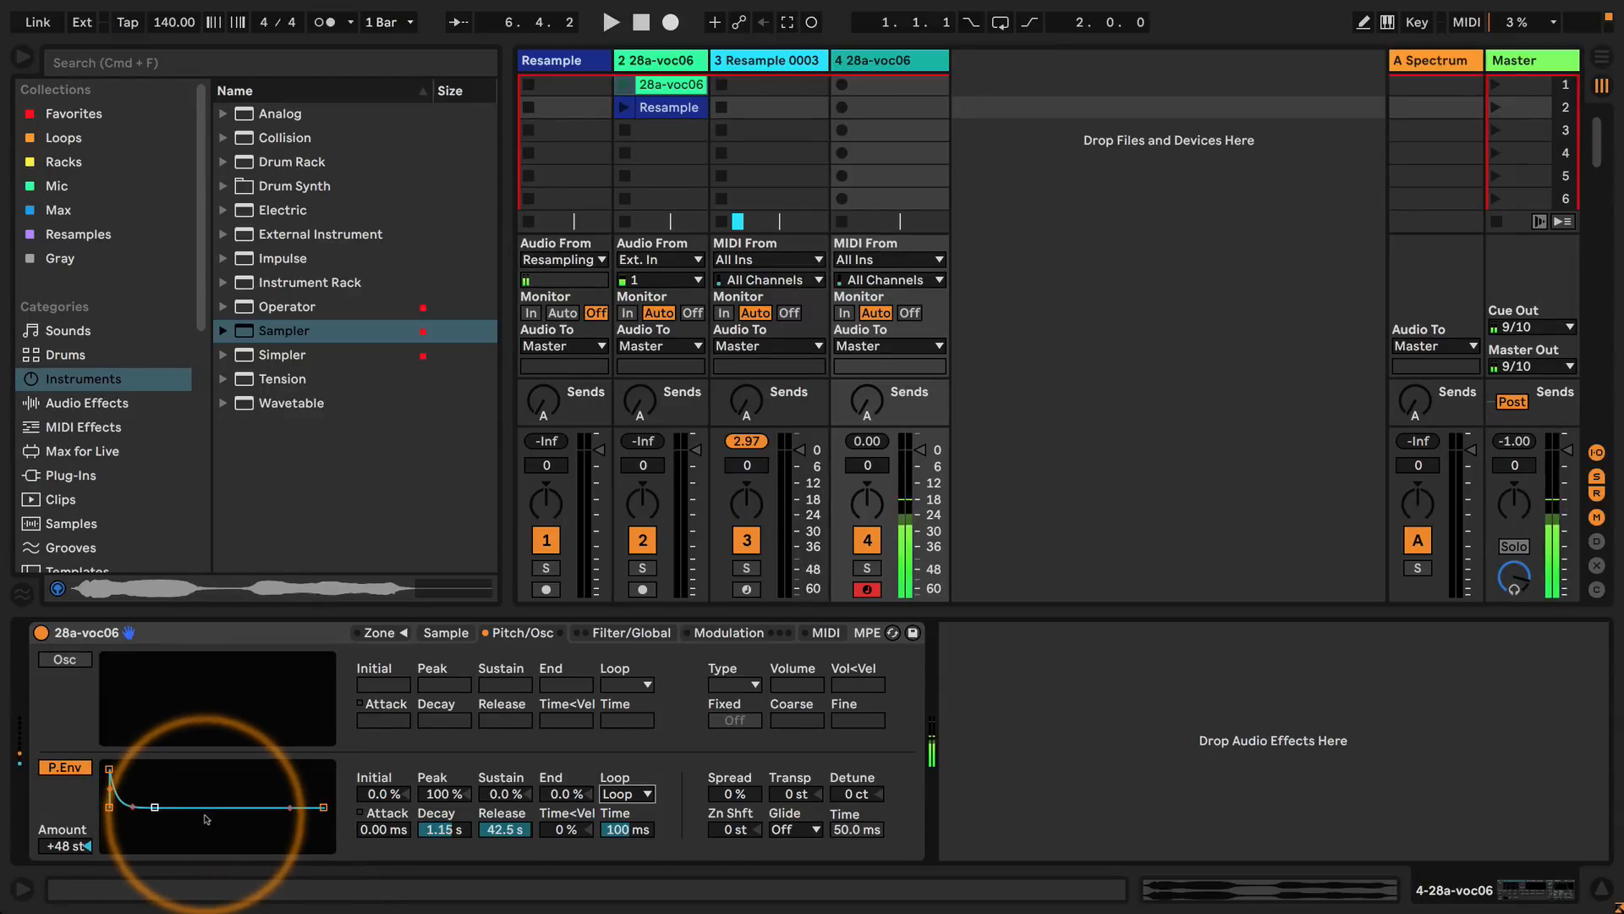
pyautogui.click(503, 827)
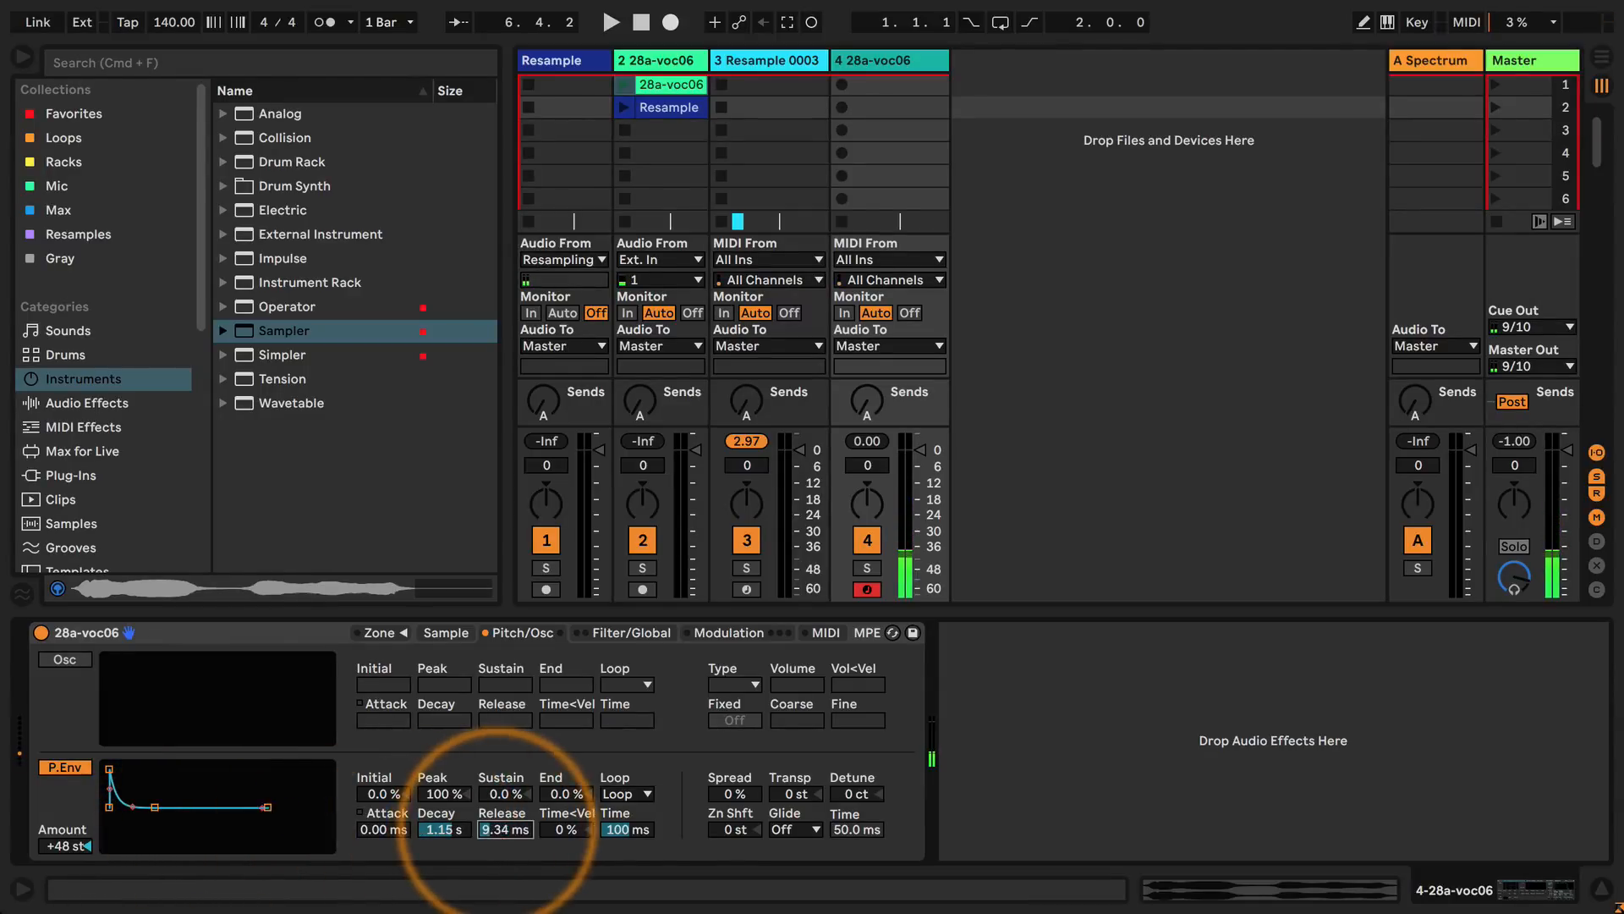
pyautogui.write('1')
pyautogui.press('Return')
pyautogui.moveTo(440, 829); pyautogui.dragTo(440, 846)
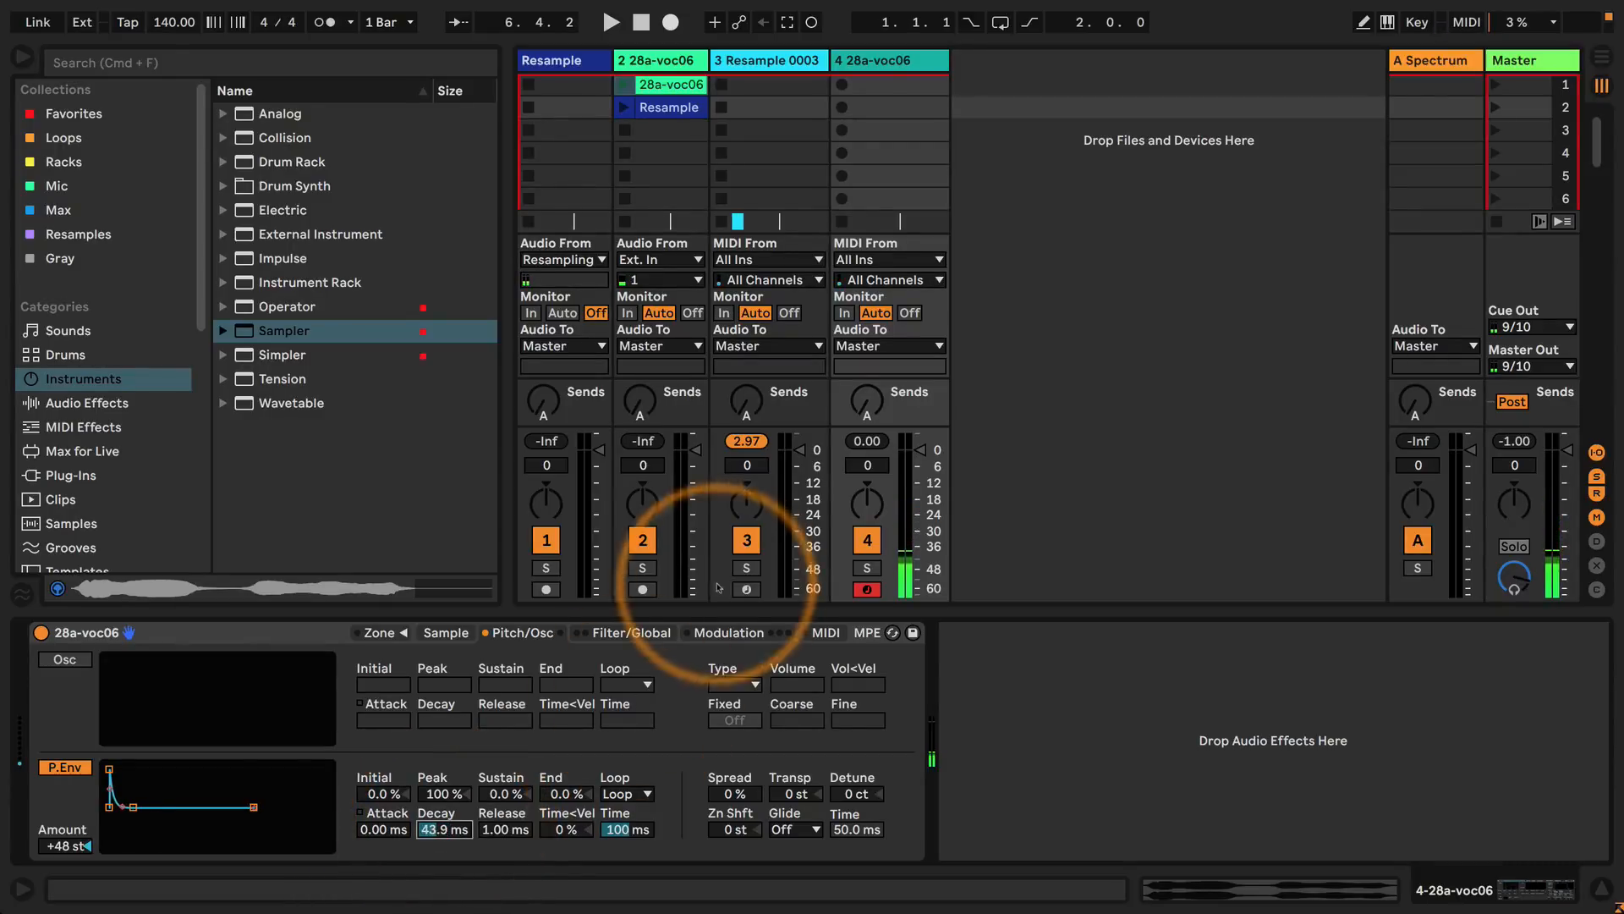
# Set the volume envelope's sustain to 0.0 dB and its release to 146 ms.
pyautogui.click(631, 633)
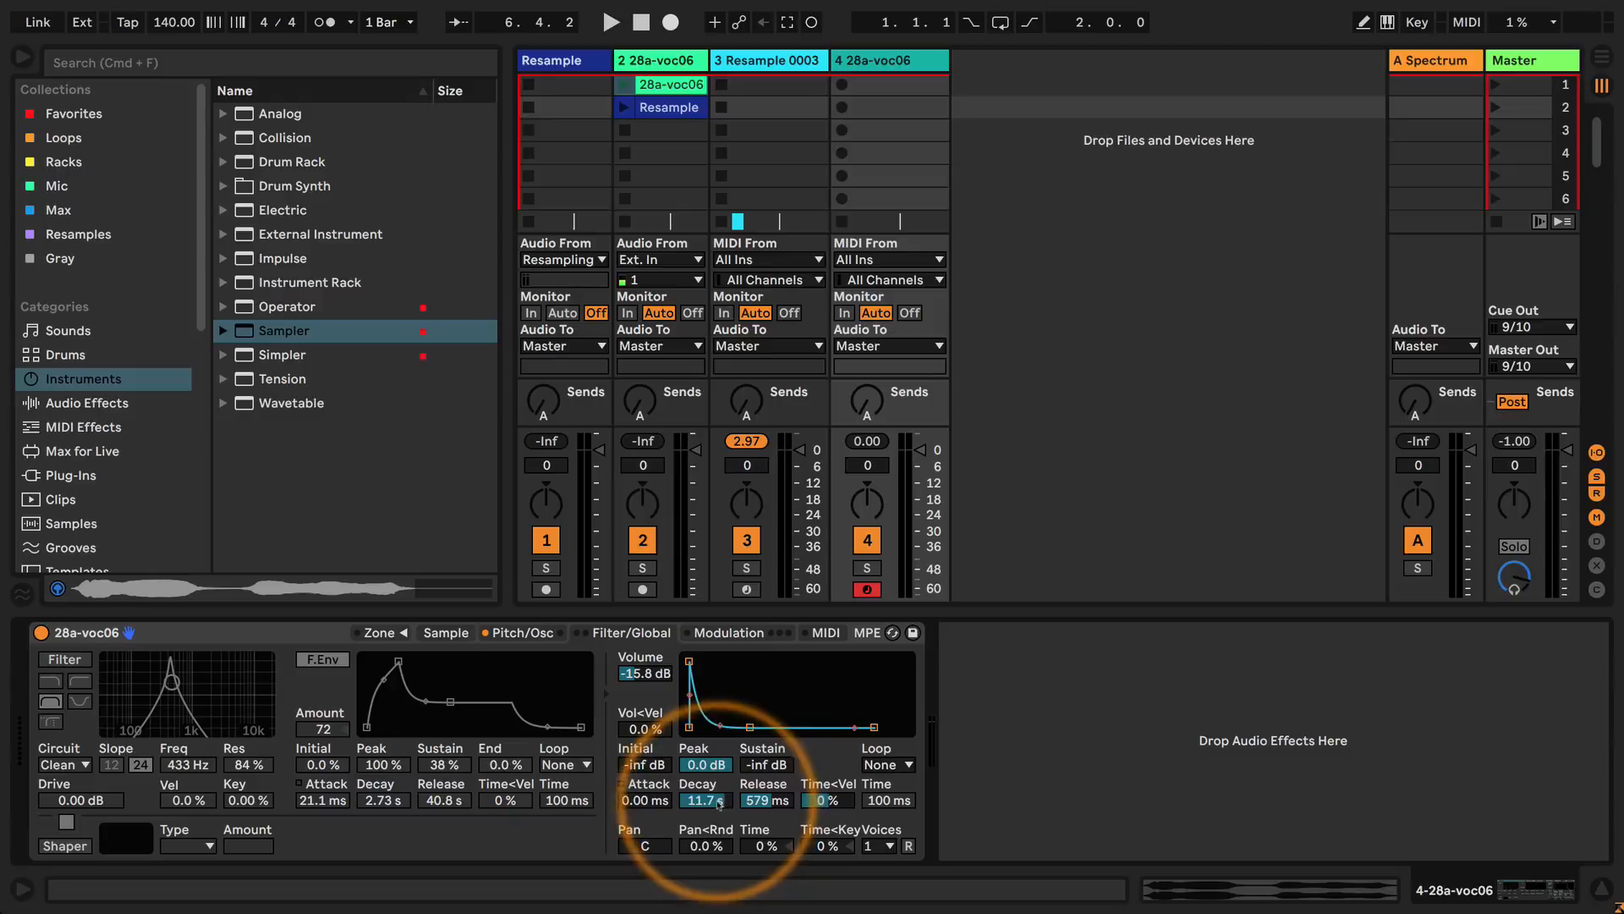
pyautogui.moveTo(768, 771); pyautogui.dragTo(766, 729)
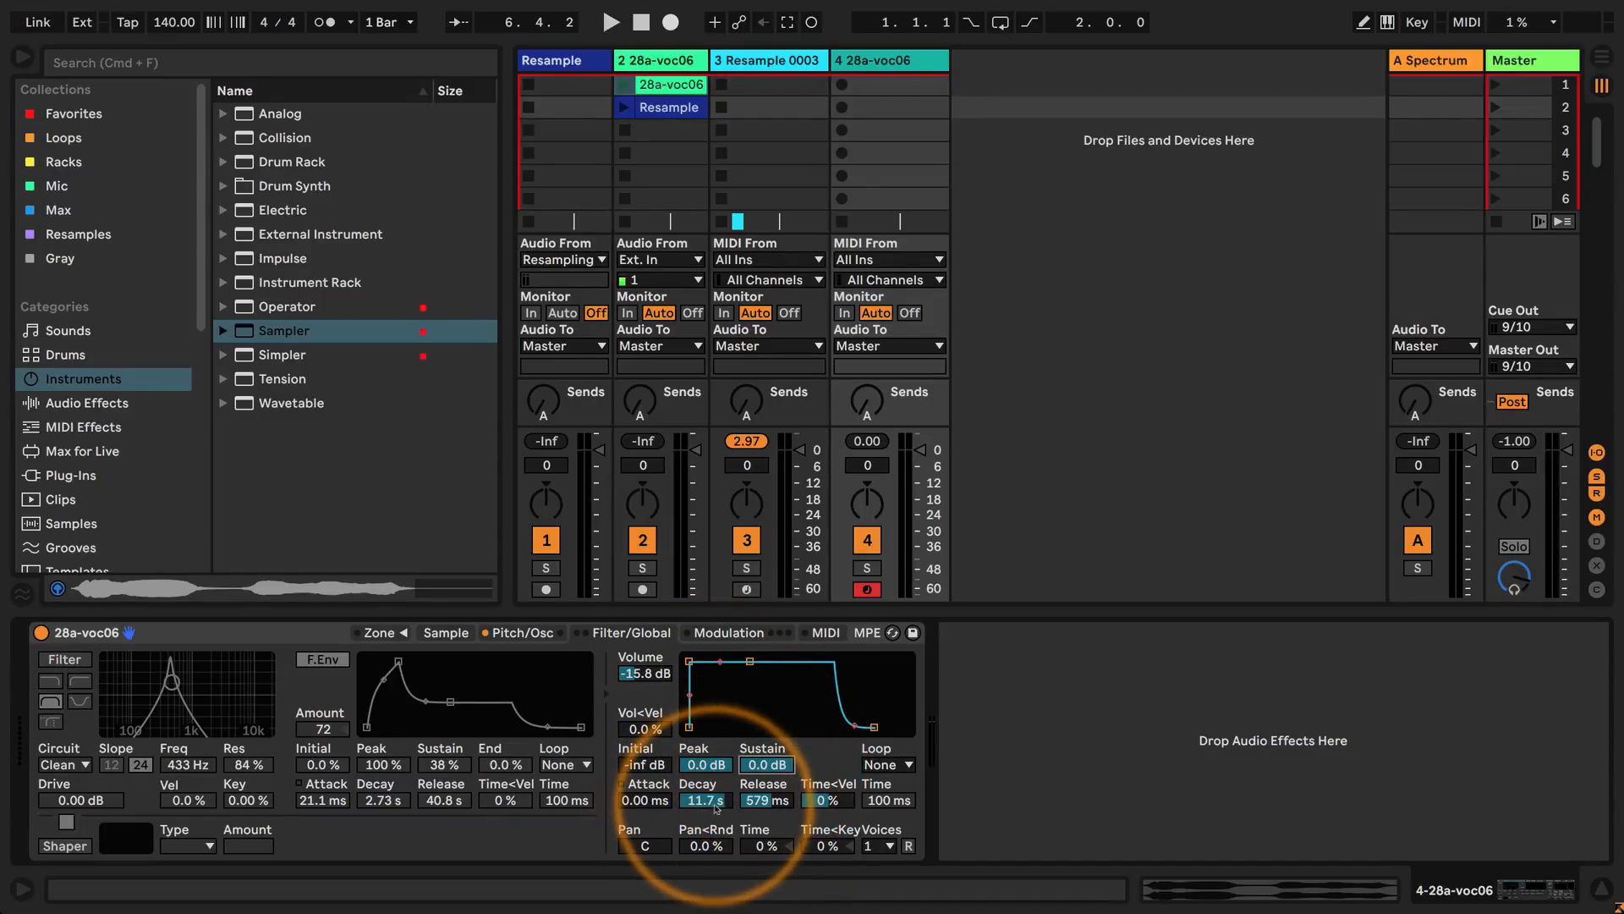
pyautogui.moveTo(764, 800); pyautogui.dragTo(764, 821)
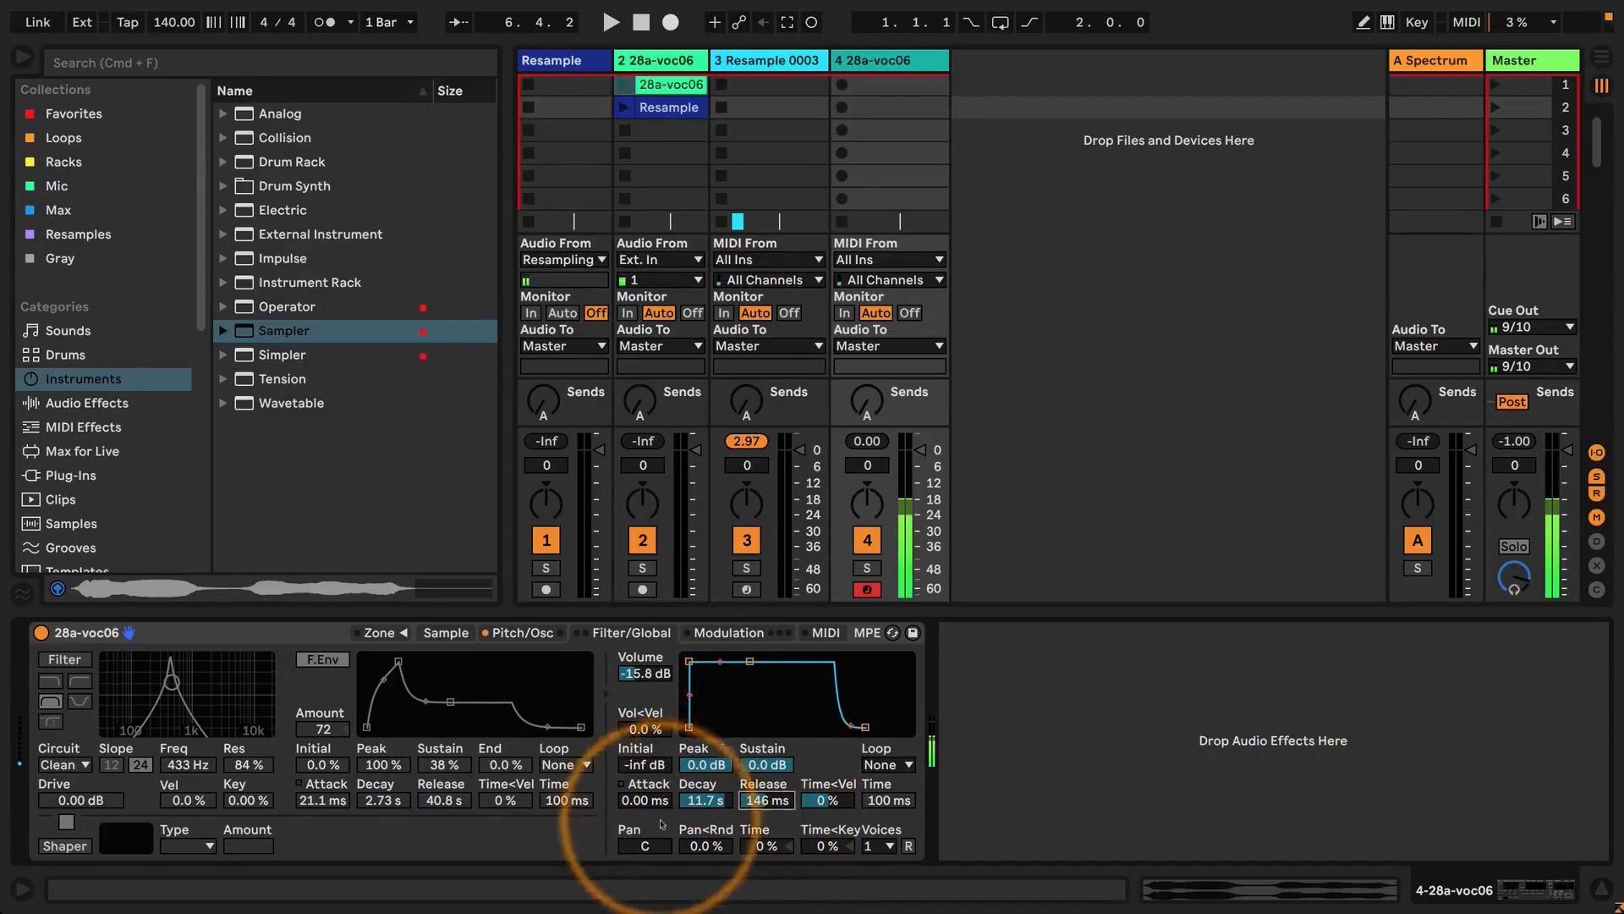
# Try a 113 ms decay on the pitch envelope, then set 2.11 ms attack and 67.5 ms decay.
pyautogui.click(524, 635)
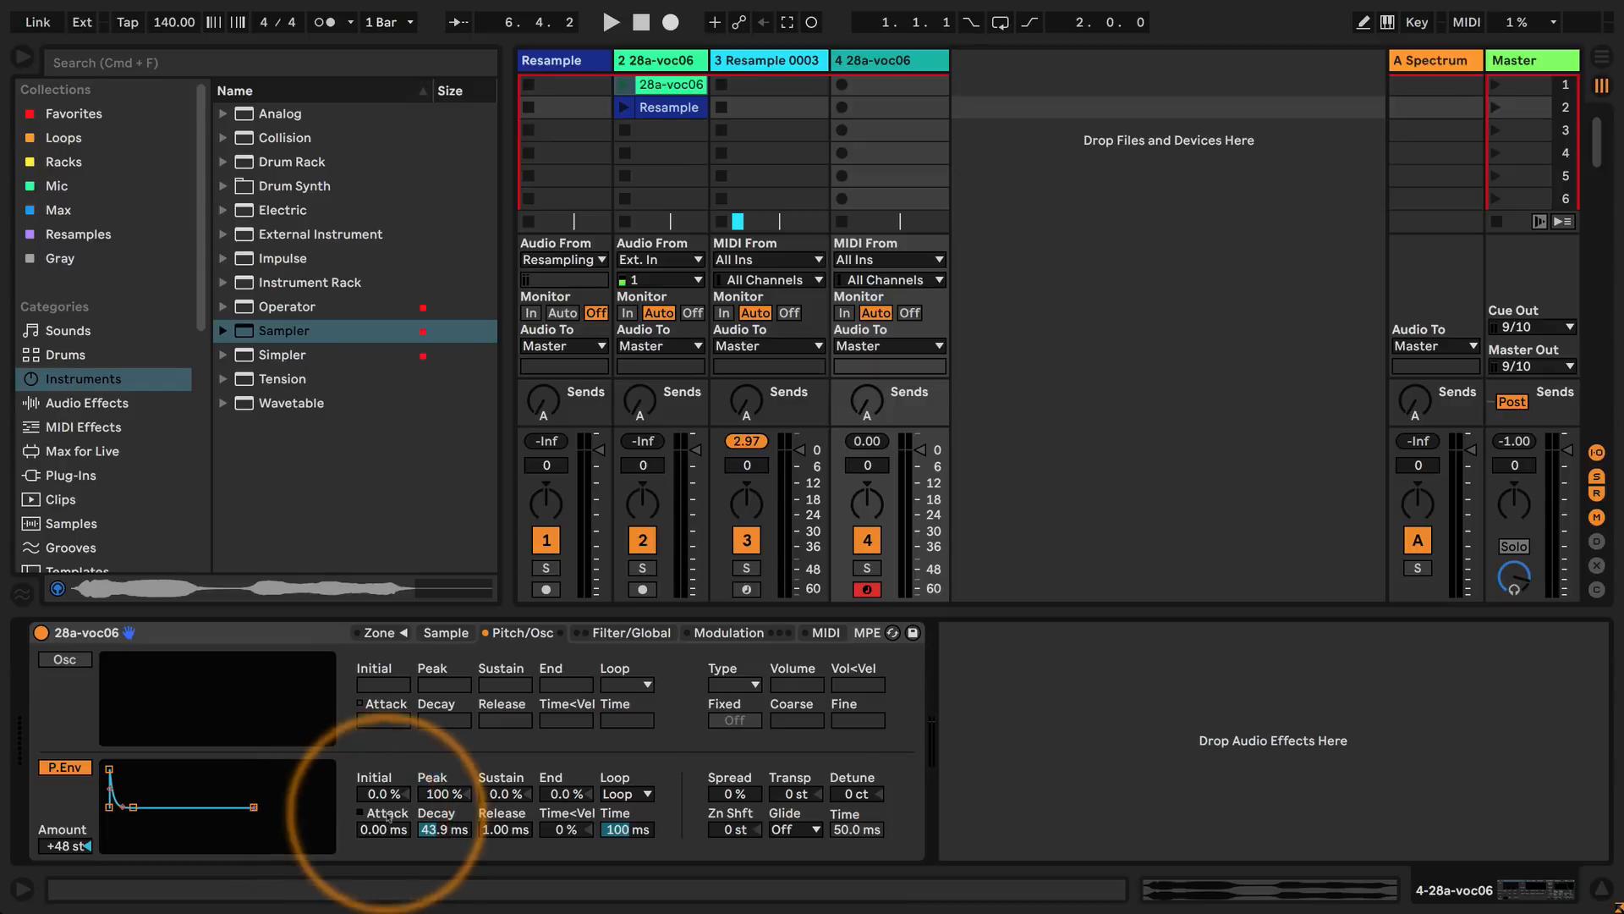
pyautogui.write('113')
pyautogui.press('Return')
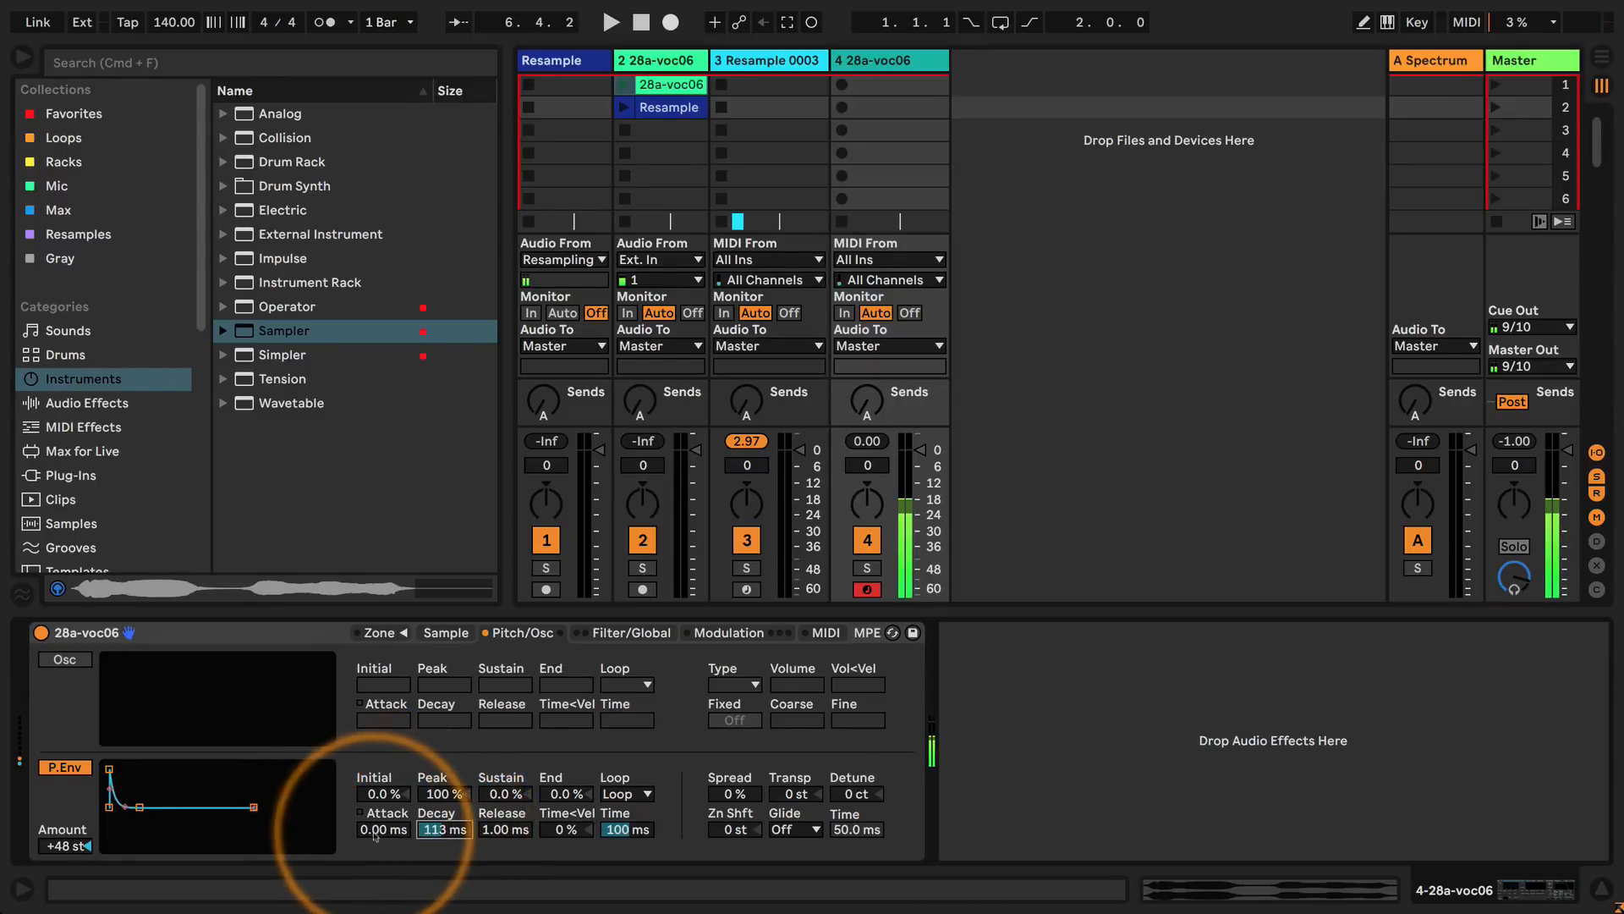
pyautogui.moveTo(375, 831); pyautogui.dragTo(442, 825)
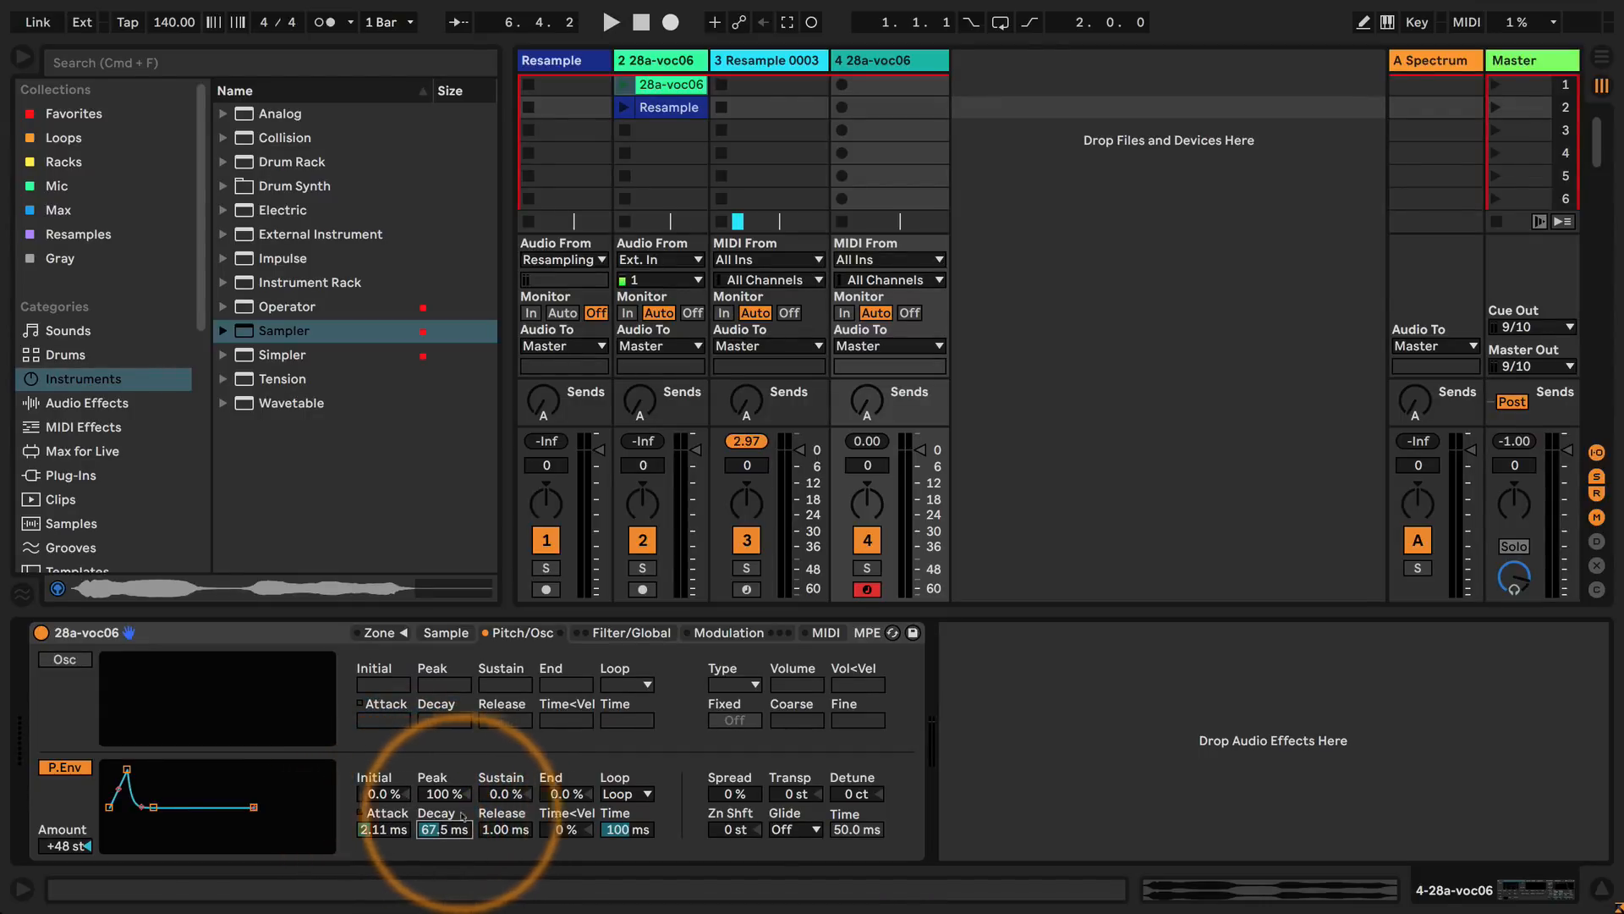
# Reshape the pitch envelope with -100% attack slope, 1.53 s attack, 60.0 s decay and 0.0% sustain.
pyautogui.click(359, 812)
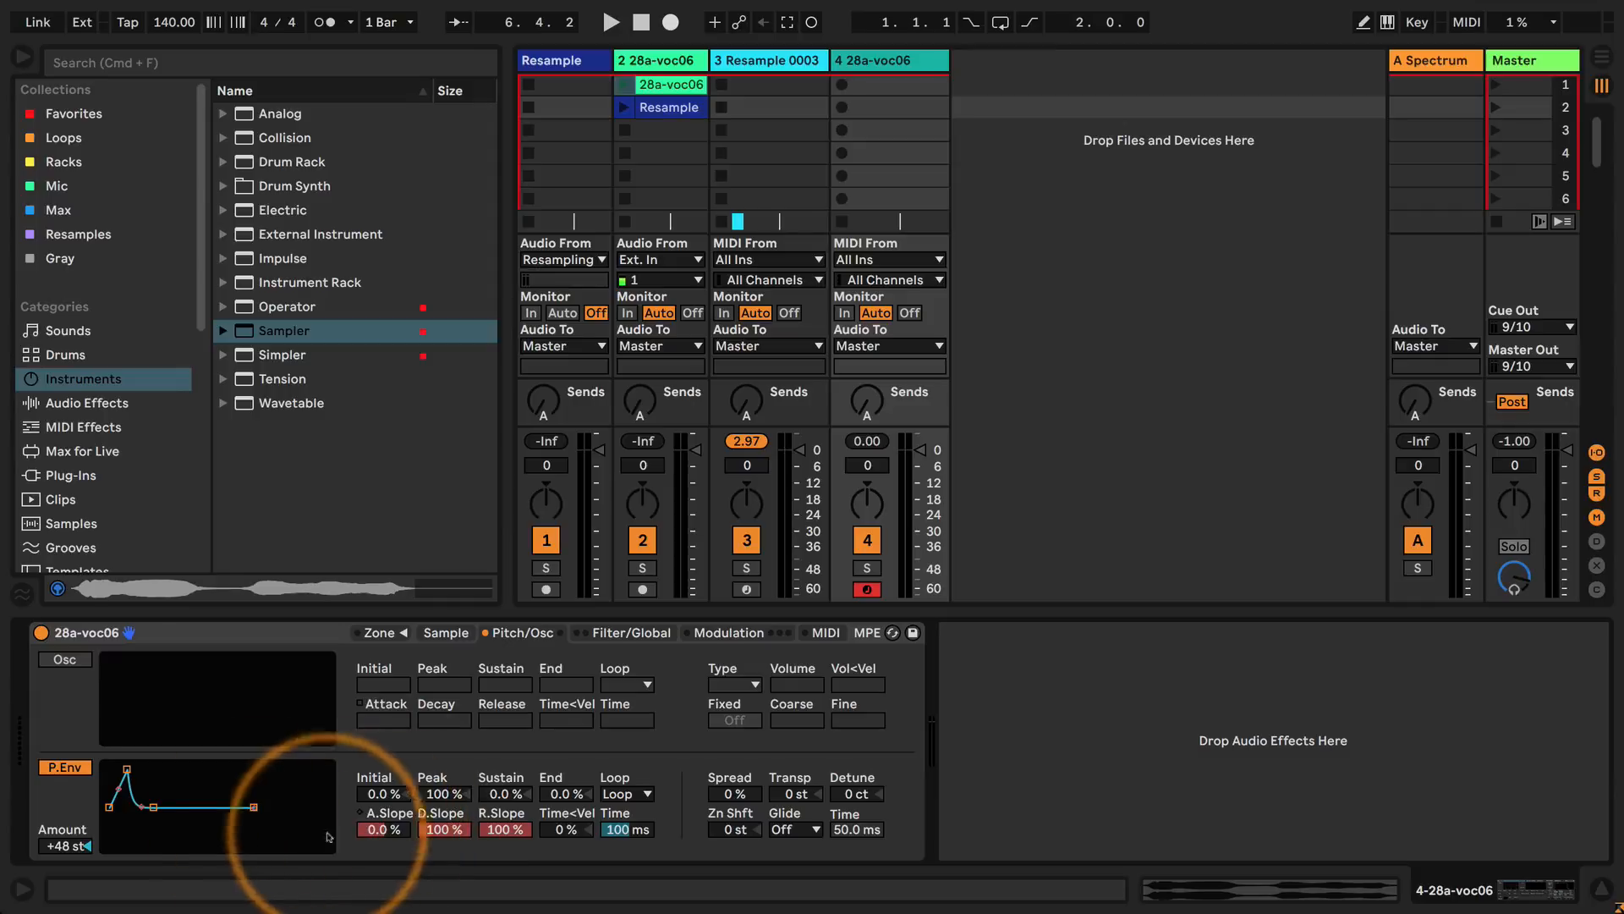
pyautogui.moveTo(127, 769); pyautogui.dragTo(238, 806)
pyautogui.click(505, 796)
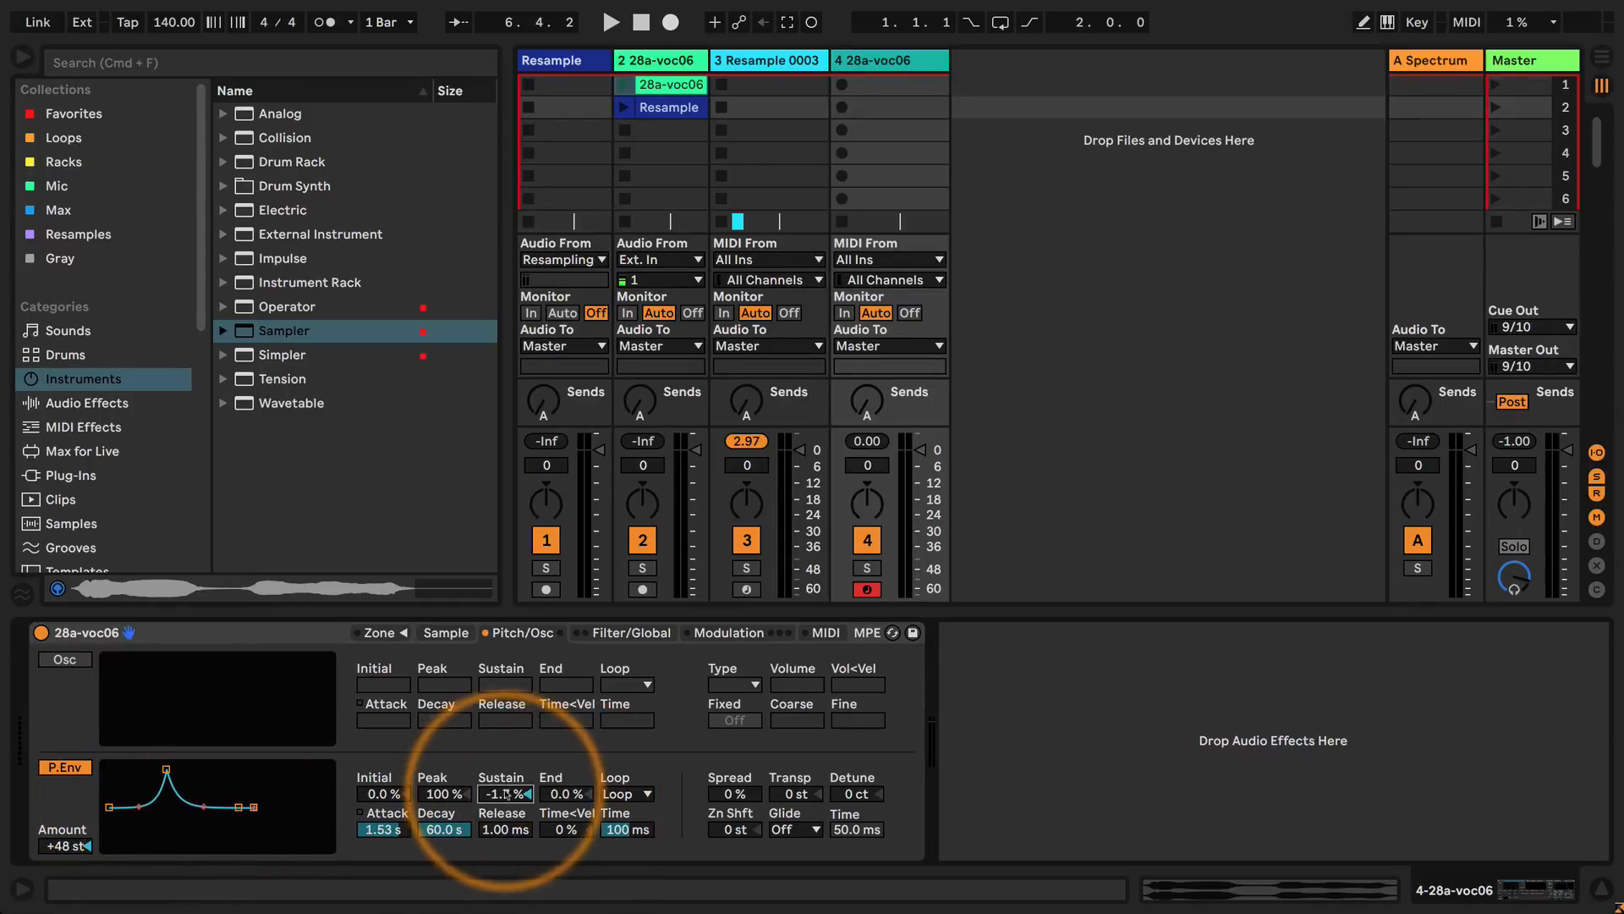
pyautogui.write('0')
pyautogui.press('Return')
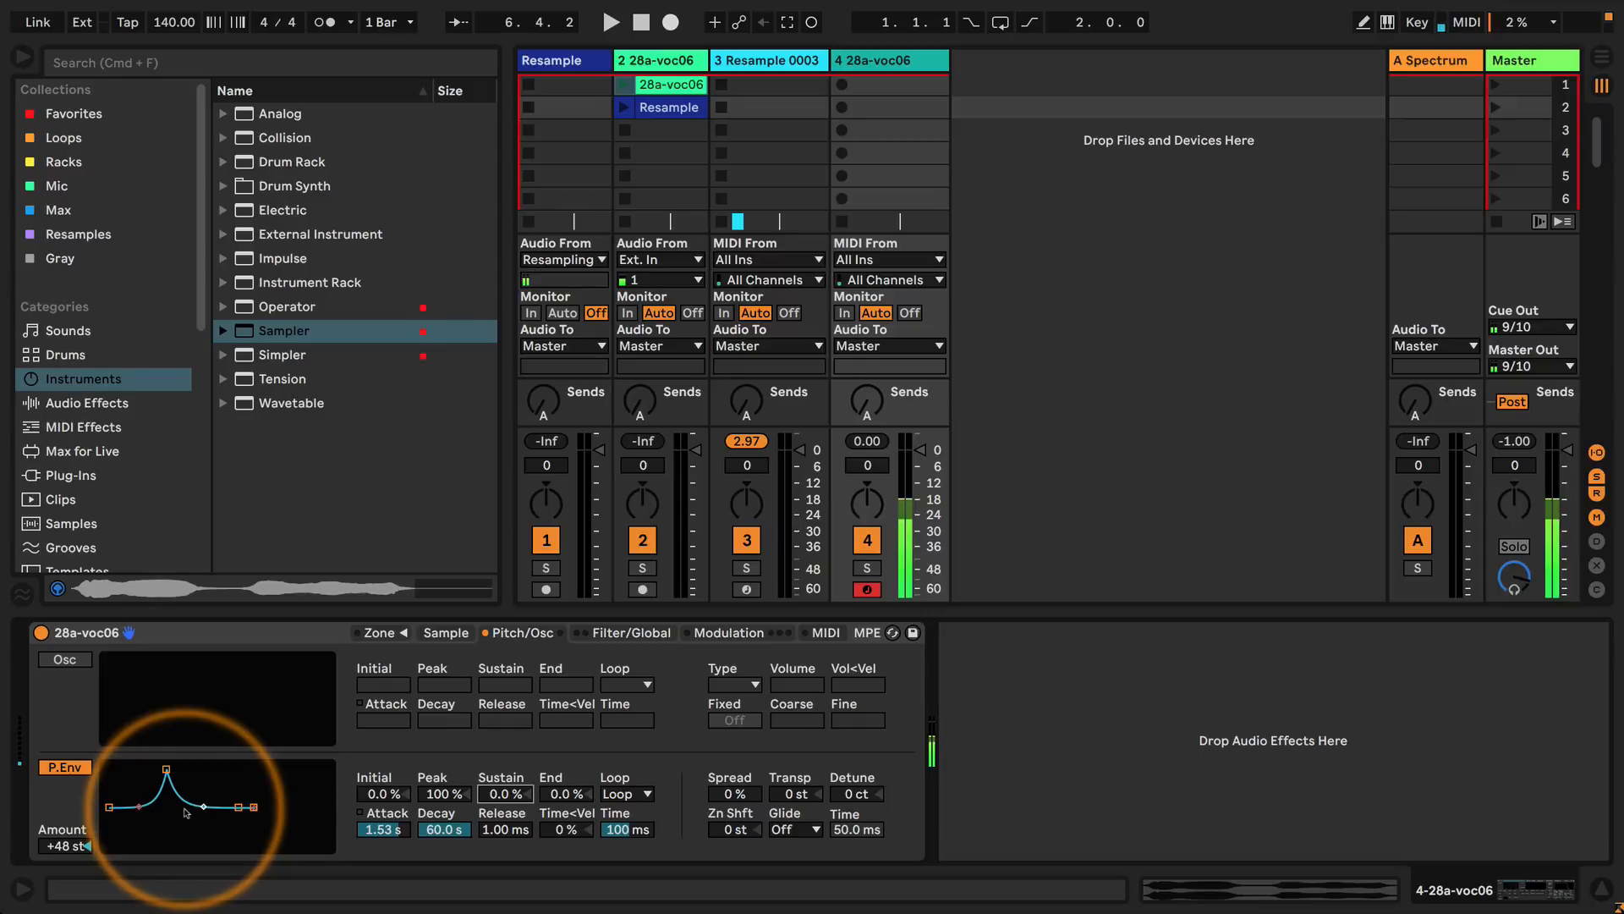
# Shorten the looping pitch envelope to 145 ms attack and 146 ms decay.
pyautogui.moveTo(166, 769); pyautogui.dragTo(130, 806)
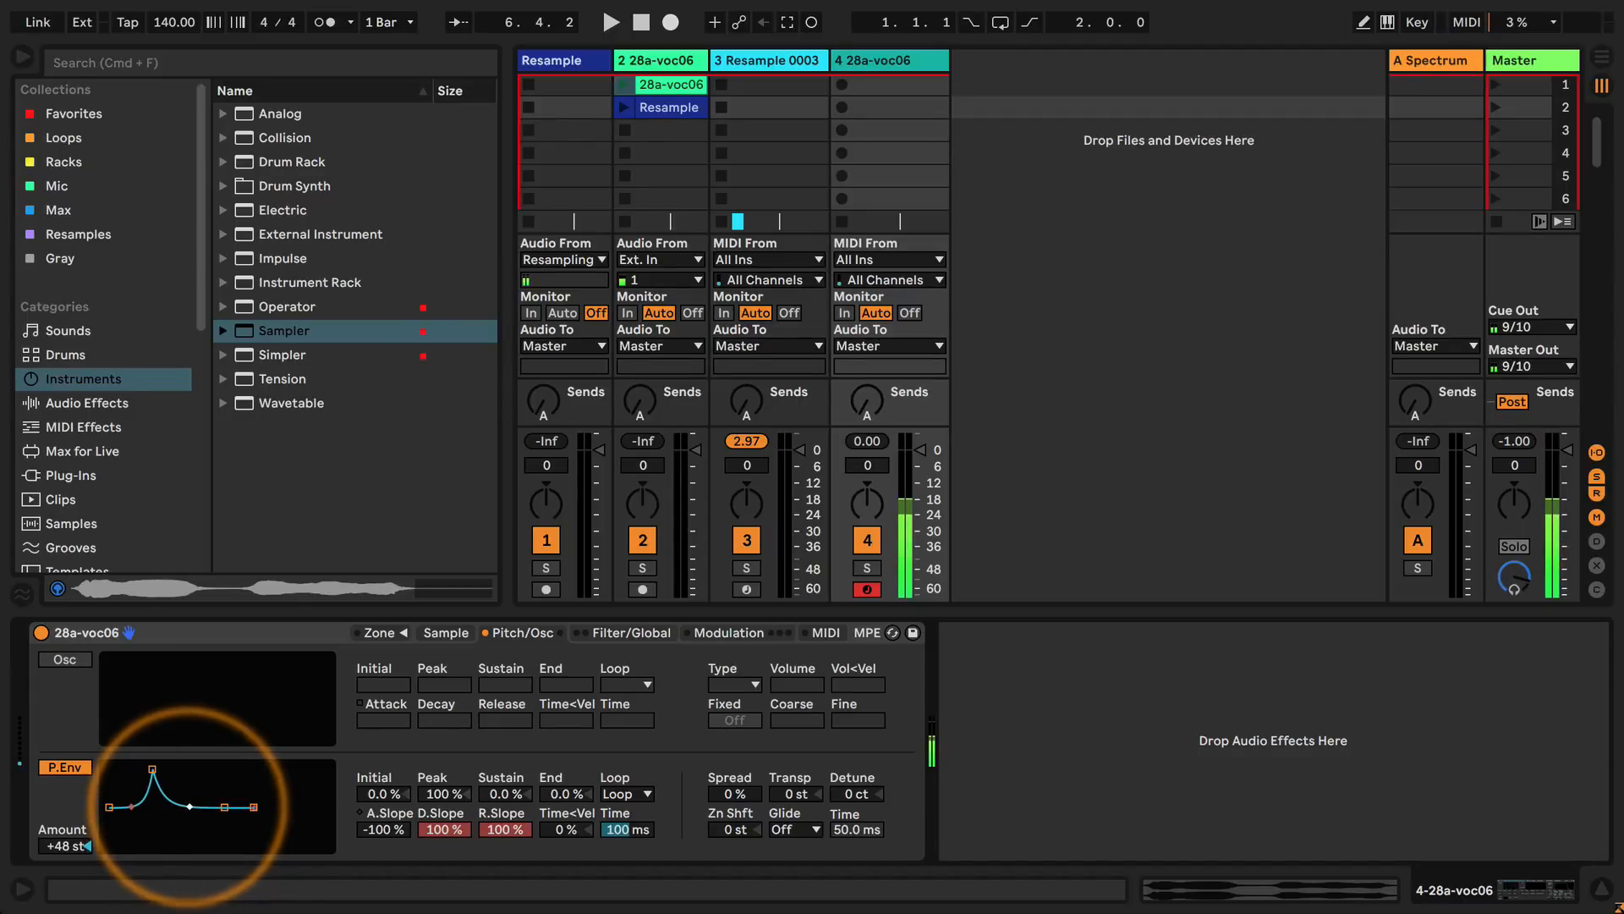
pyautogui.moveTo(445, 832); pyautogui.dragTo(444, 867)
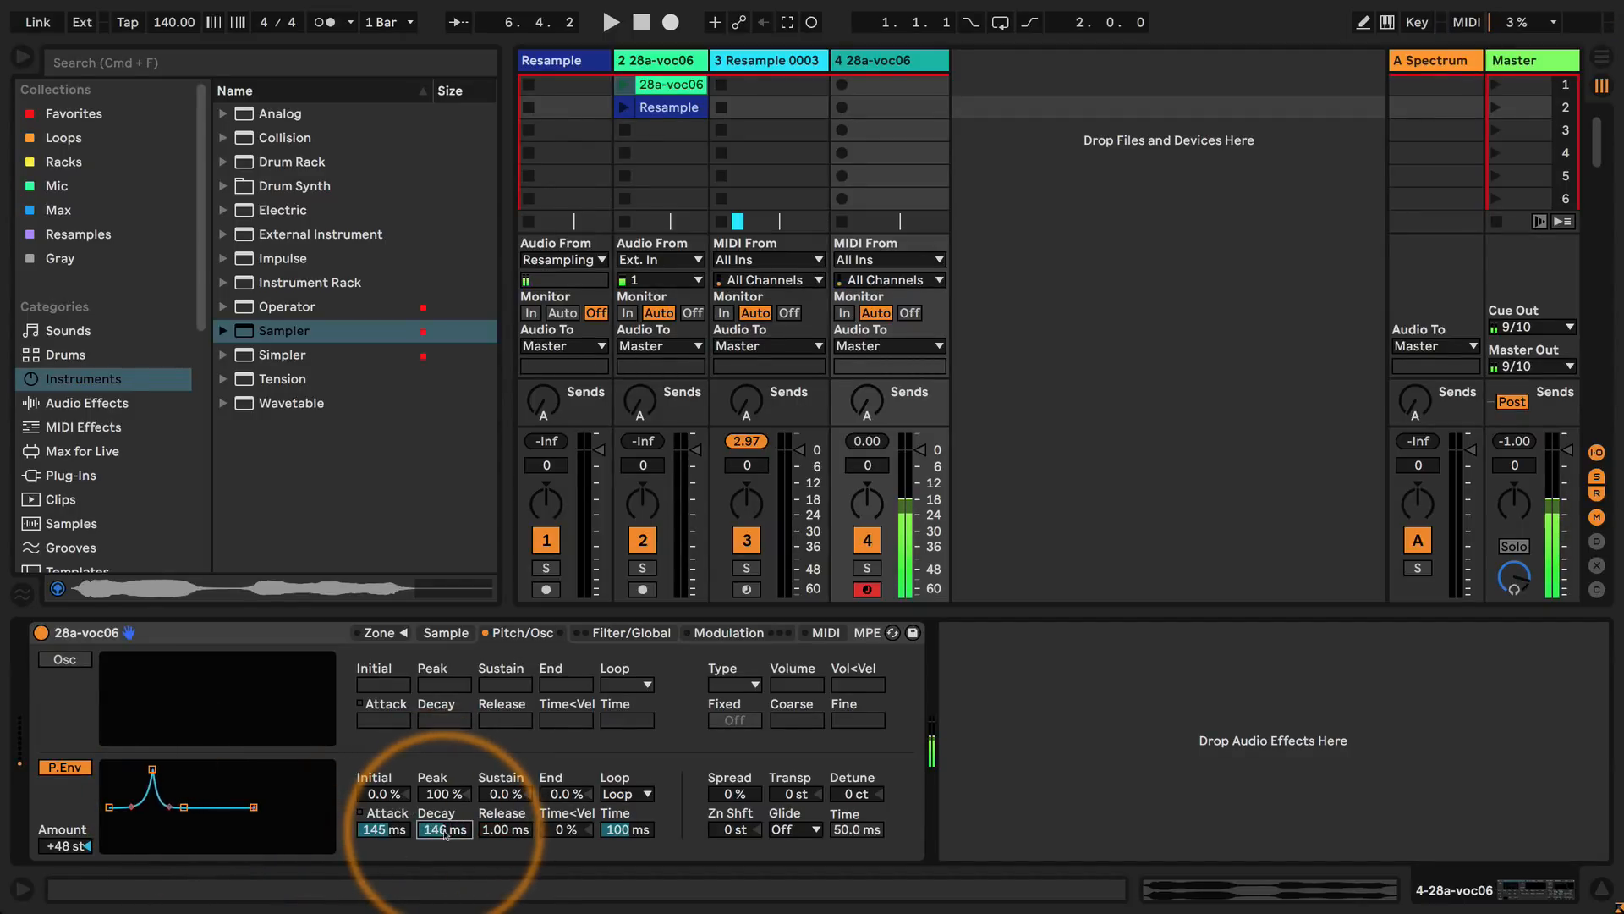
pyautogui.moveTo(373, 829); pyautogui.dragTo(443, 810)
# Set the pitch envelope's attack slope to -72% and its decay slope to 47%.
pyautogui.click(361, 813)
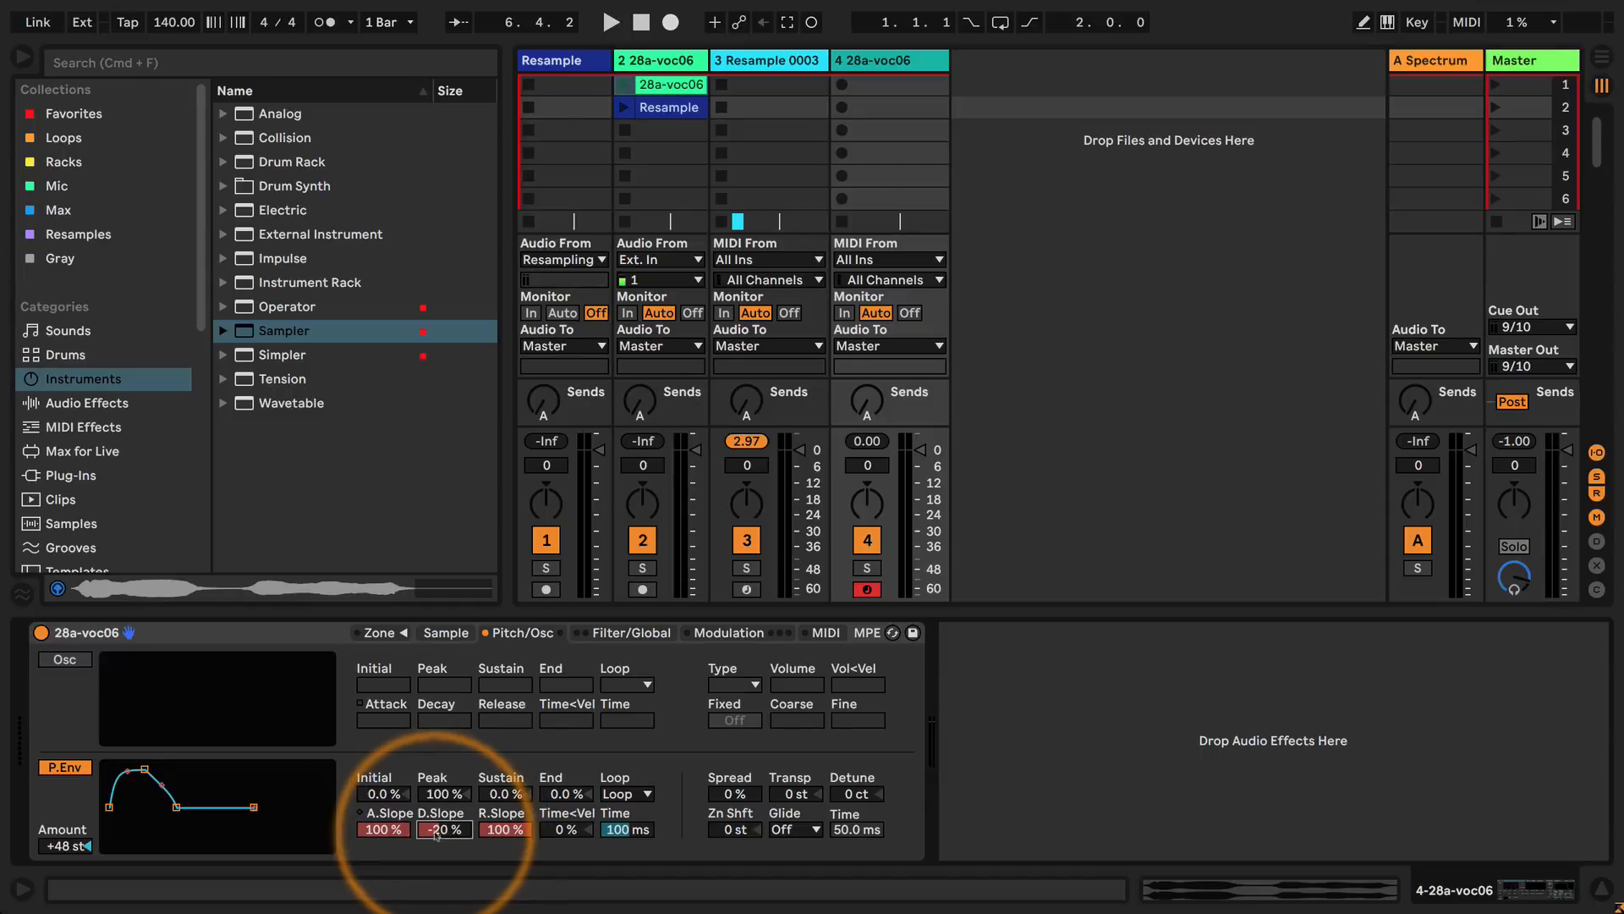
pyautogui.moveTo(437, 828)
pyautogui.mouseDown()
pyautogui.moveTo(383, 836)
pyautogui.moveTo(440, 832)
pyautogui.mouseUp()
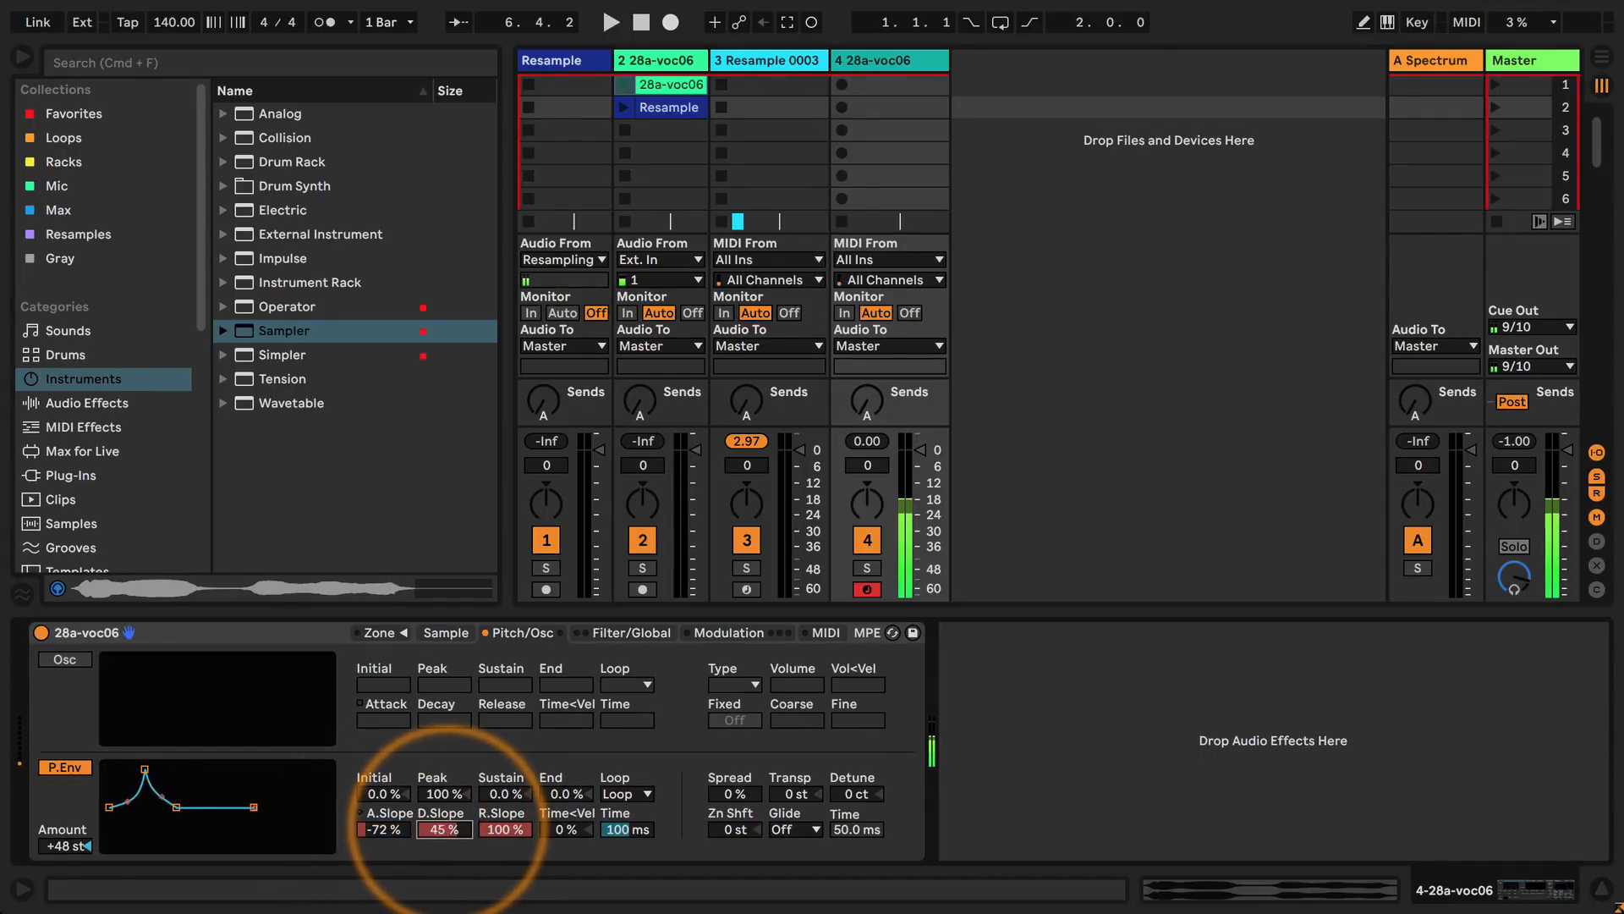
pyautogui.press('super+m')
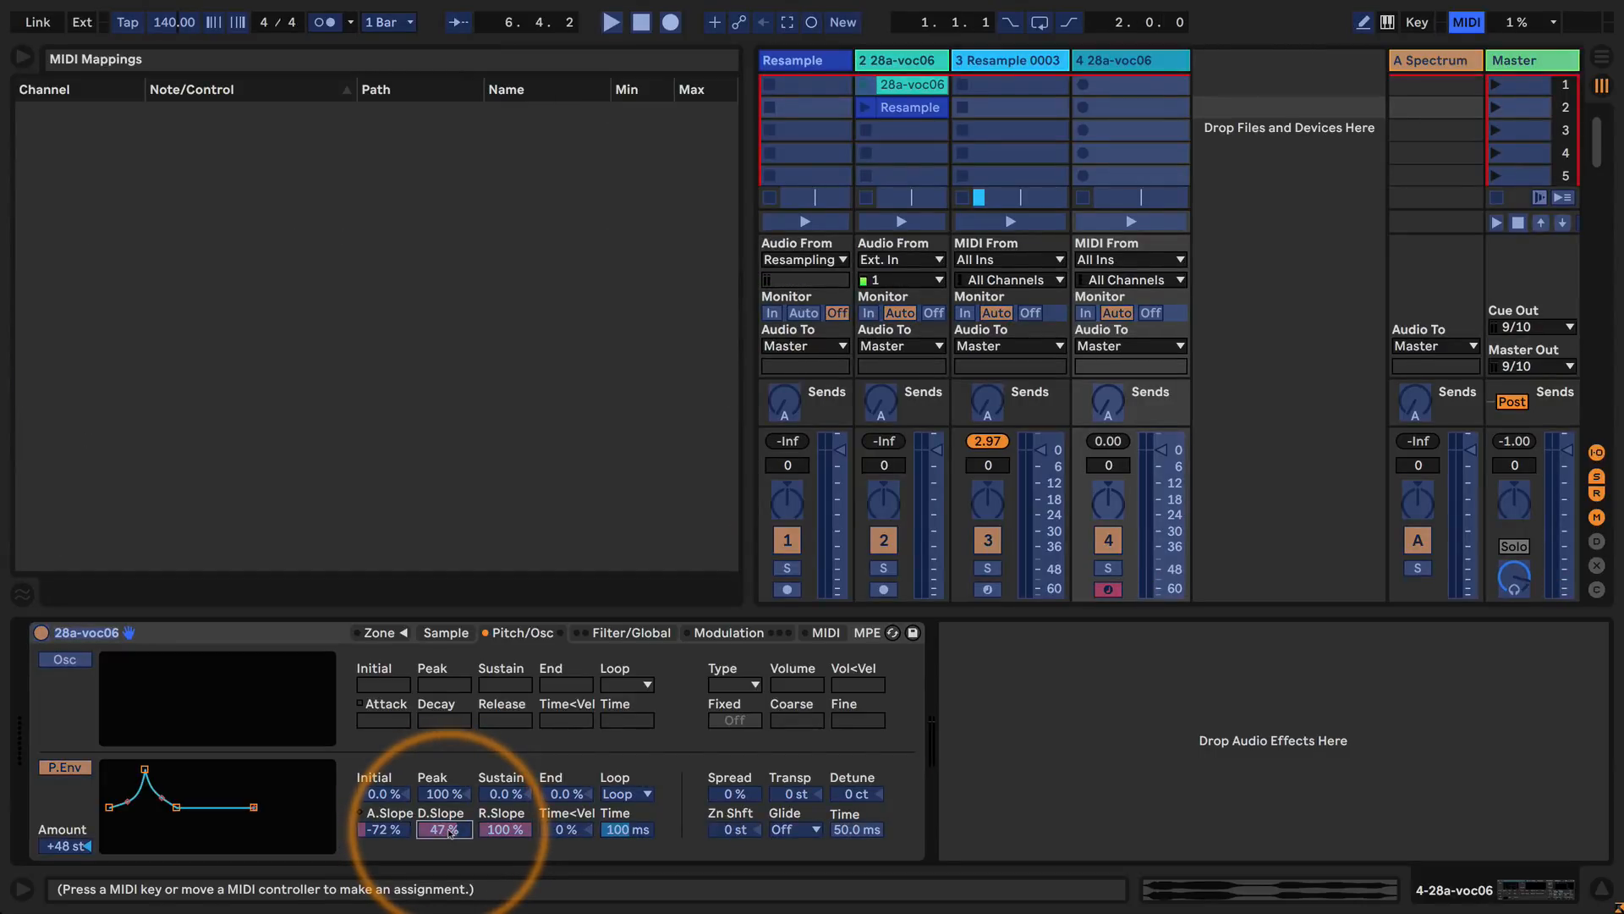
pyautogui.press('super+m')
# Set the pitch envelope to 40.7 ms attack and 3.52 s decay.
pyautogui.moveTo(445, 833); pyautogui.dragTo(385, 825)
pyautogui.click(367, 813)
pyautogui.click(364, 813)
pyautogui.click(359, 813)
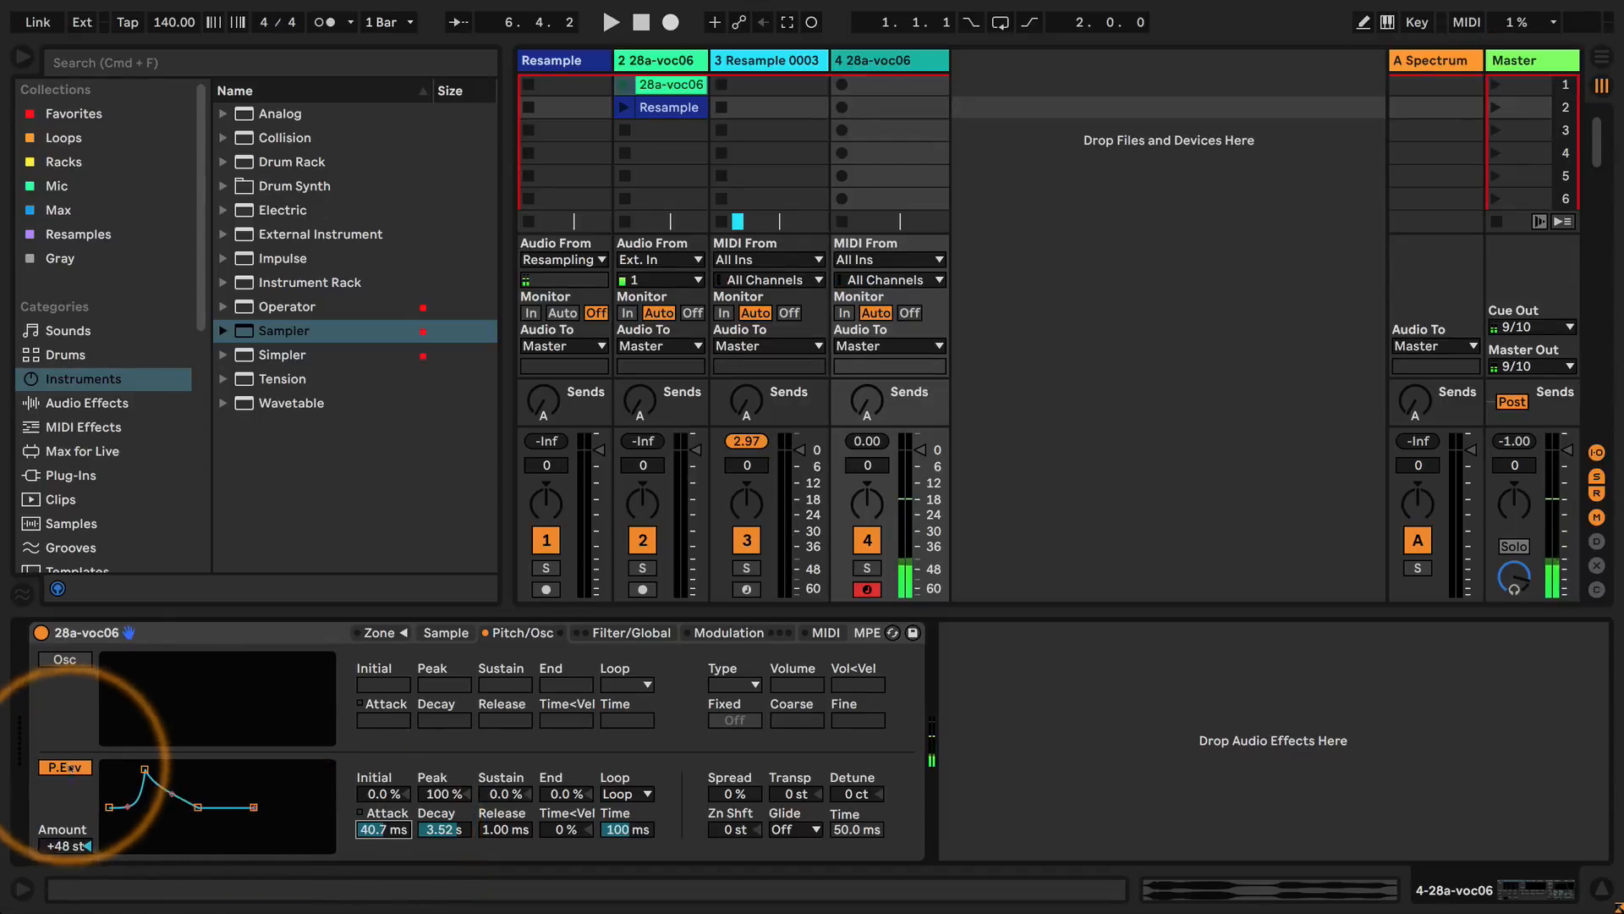
# Turn on the filter and its envelope, and set the filter envelope's attack to 0.00 ms.
pyautogui.click(627, 633)
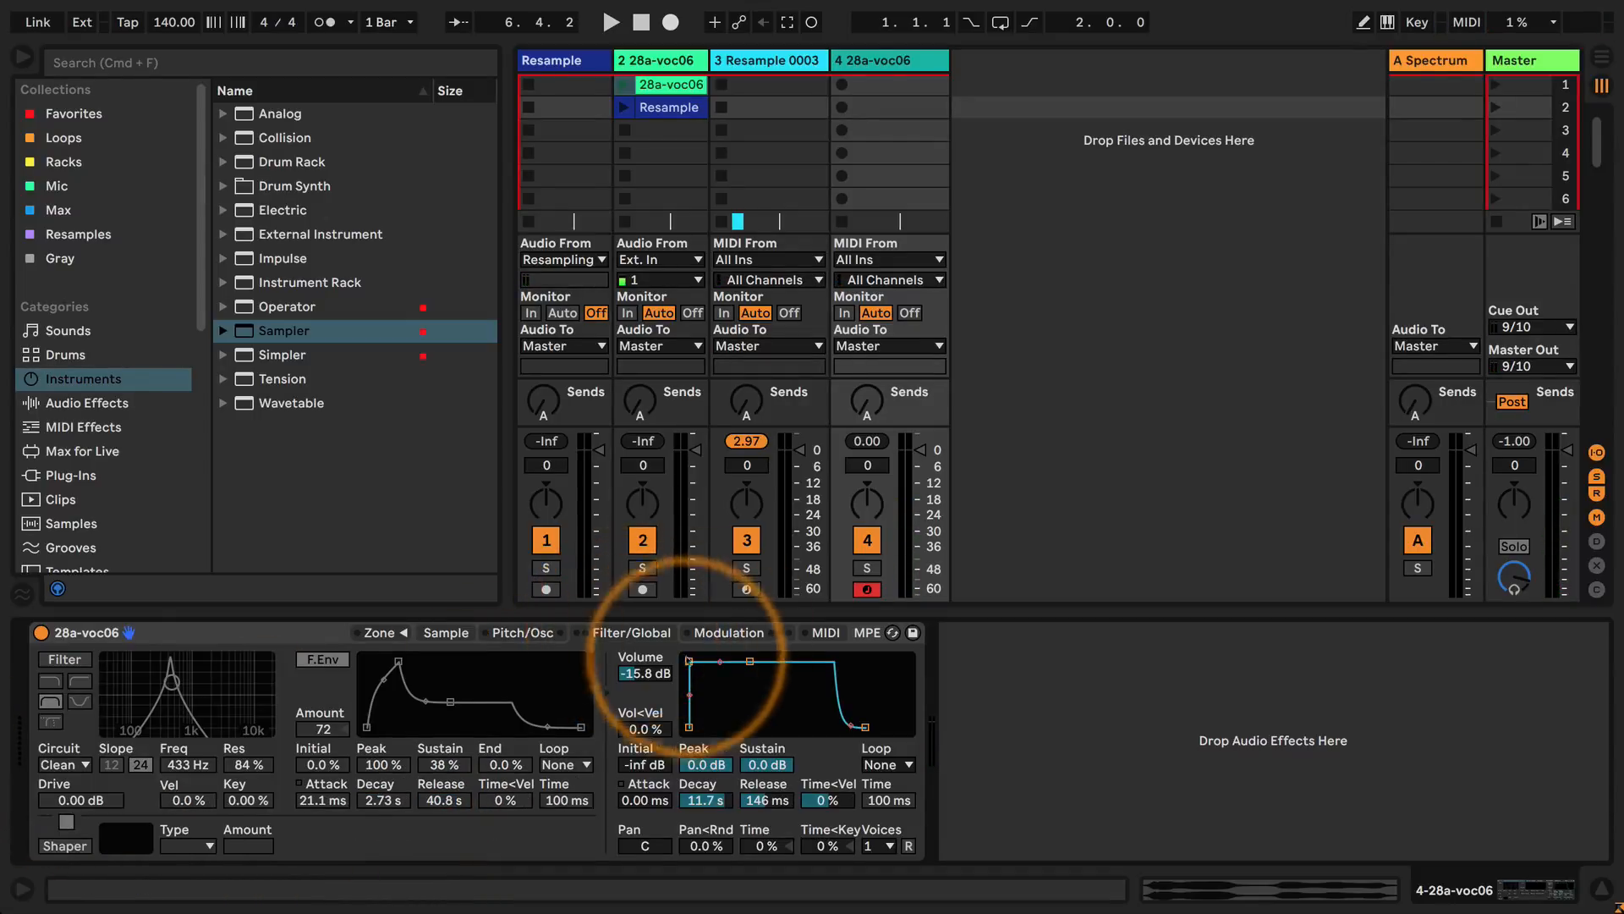
pyautogui.click(64, 659)
pyautogui.click(330, 661)
pyautogui.moveTo(399, 661); pyautogui.dragTo(361, 661)
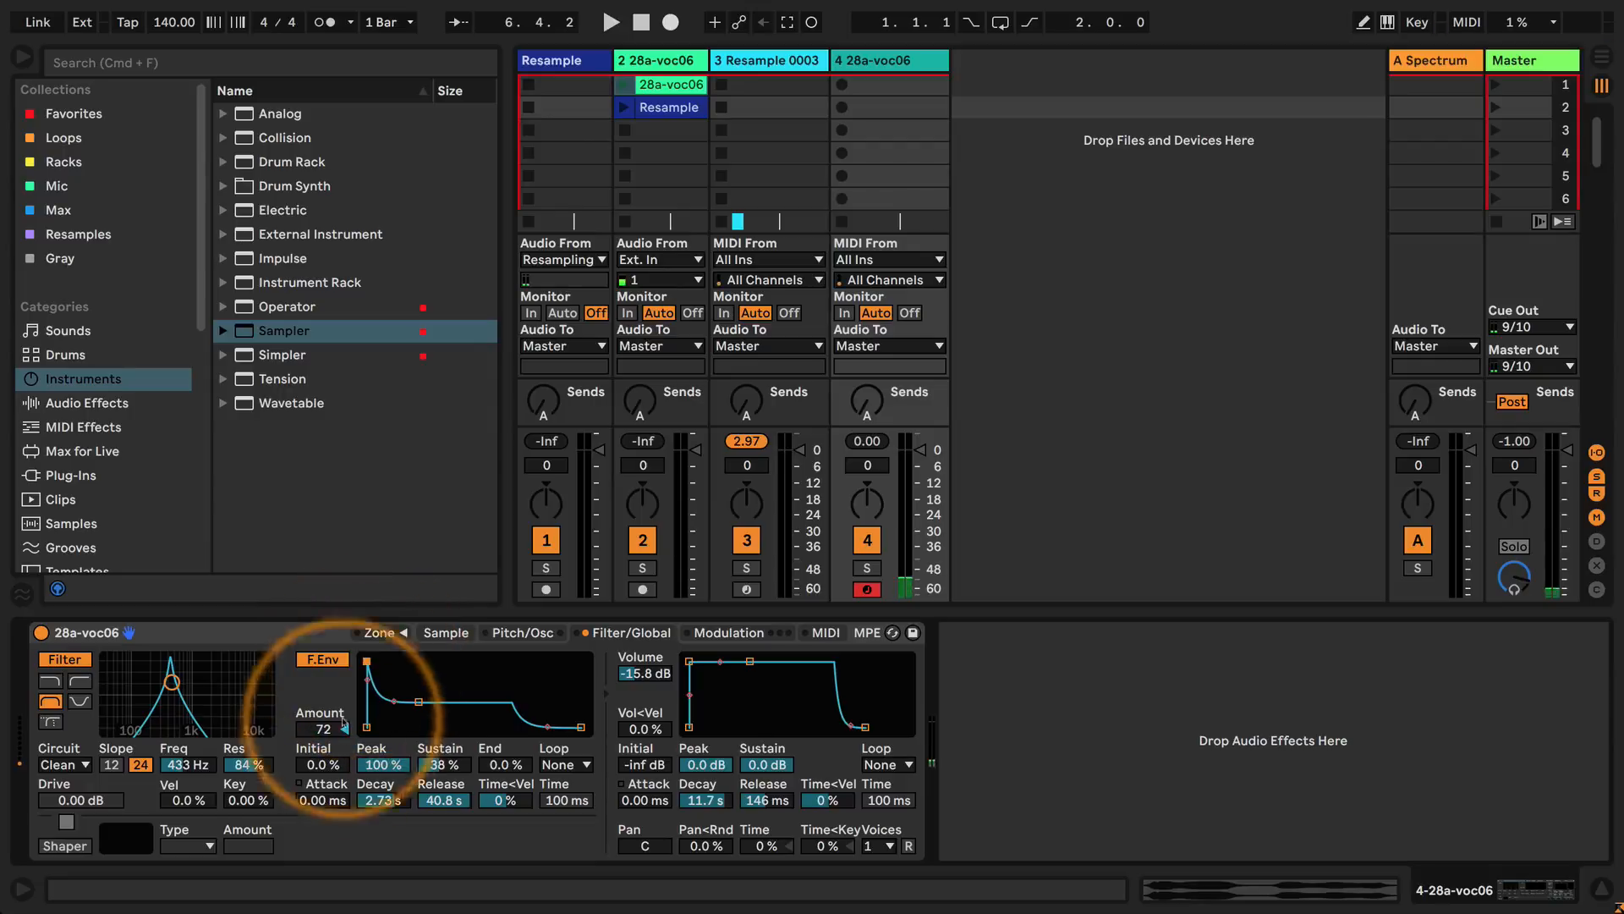
# Loop the filter envelope with 10.1 ms decay and 0.0% sustain, and set the filter to 50.6 Hz with 64% resonance.
pyautogui.click(563, 764)
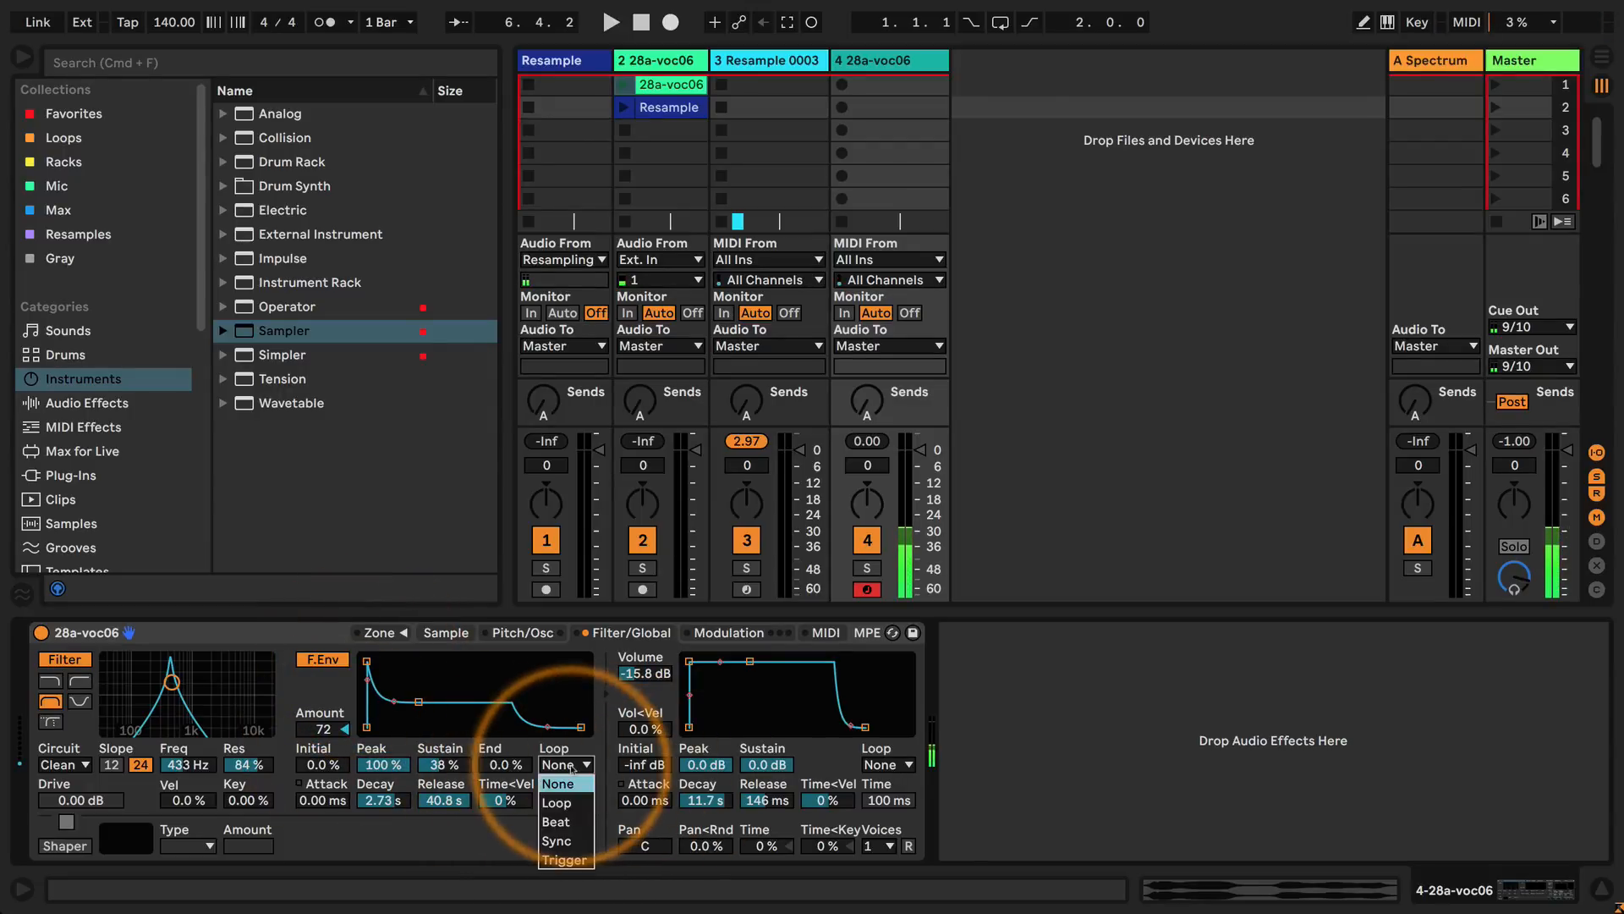
pyautogui.click(558, 785)
pyautogui.moveTo(419, 702); pyautogui.dragTo(383, 727)
pyautogui.moveTo(172, 682); pyautogui.dragTo(119, 693)
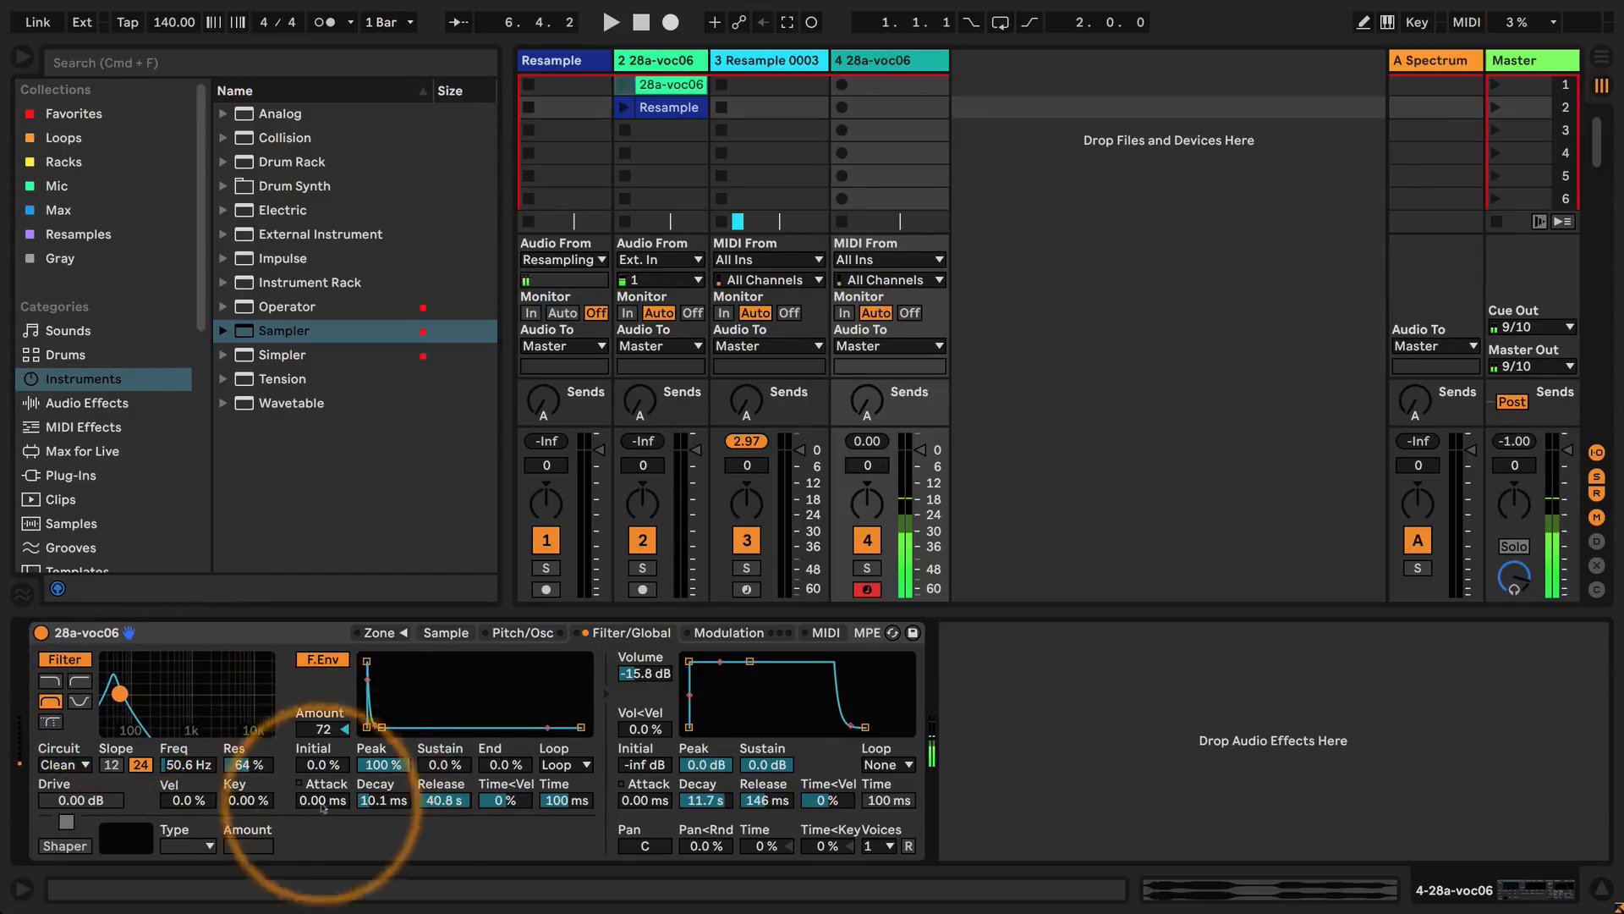
# Lengthen the filter envelope's decay to 1.37 s and switch the filter to low-pass at 30.0 Hz with 125% resonance.
pyautogui.moveTo(366, 804); pyautogui.dragTo(370, 799)
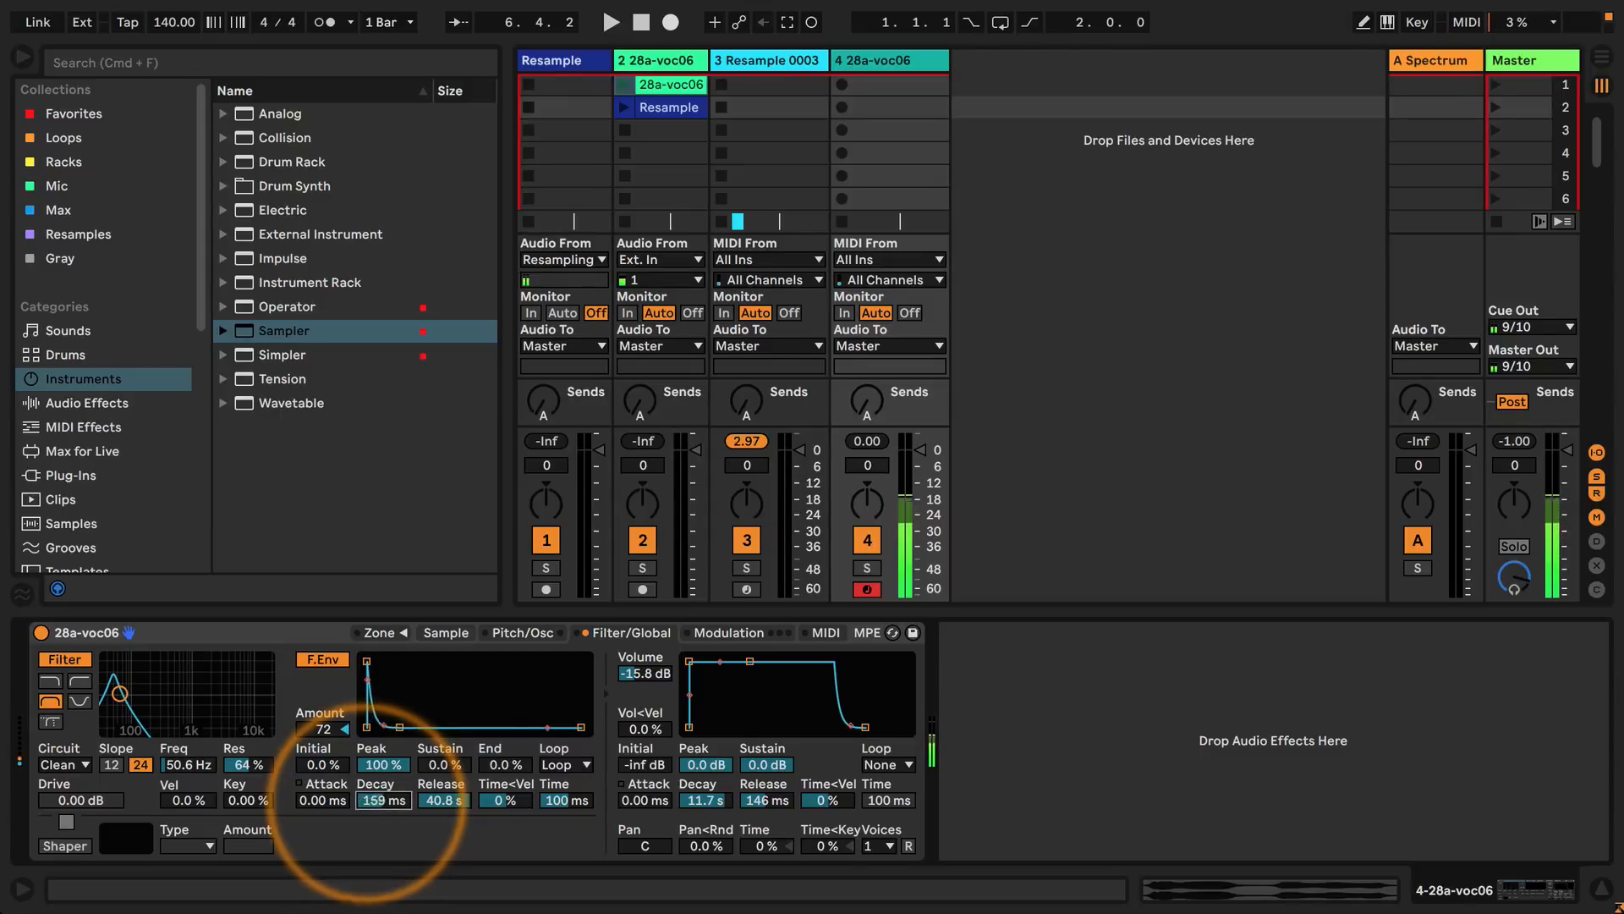
pyautogui.moveTo(369, 801); pyautogui.dragTo(366, 783)
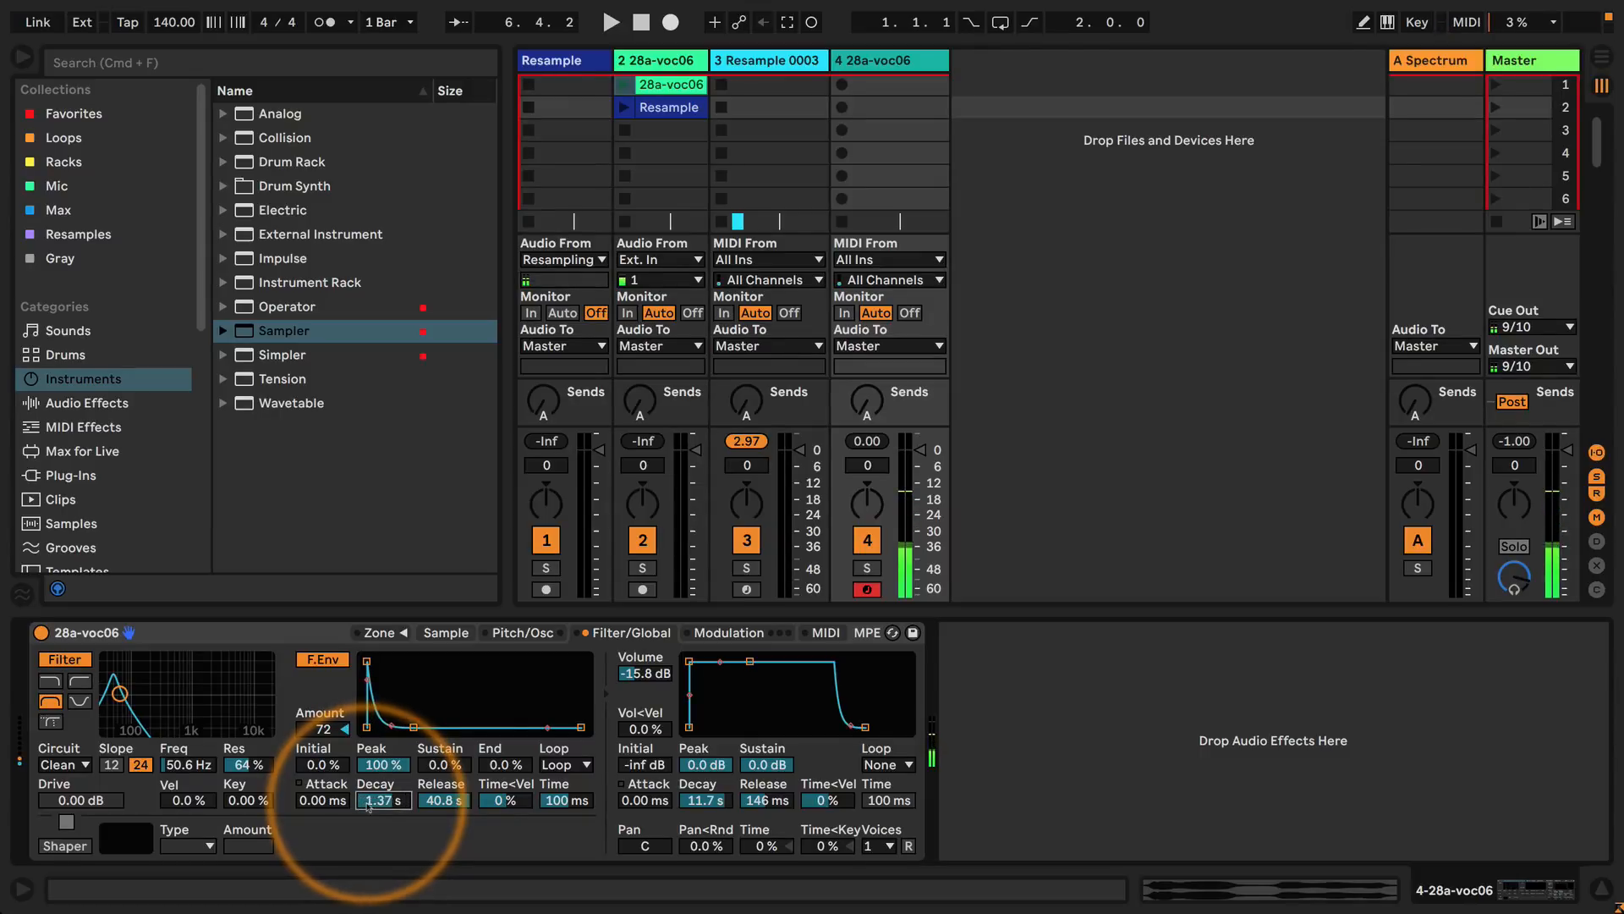
pyautogui.click(51, 680)
pyautogui.moveTo(120, 694); pyautogui.dragTo(107, 659)
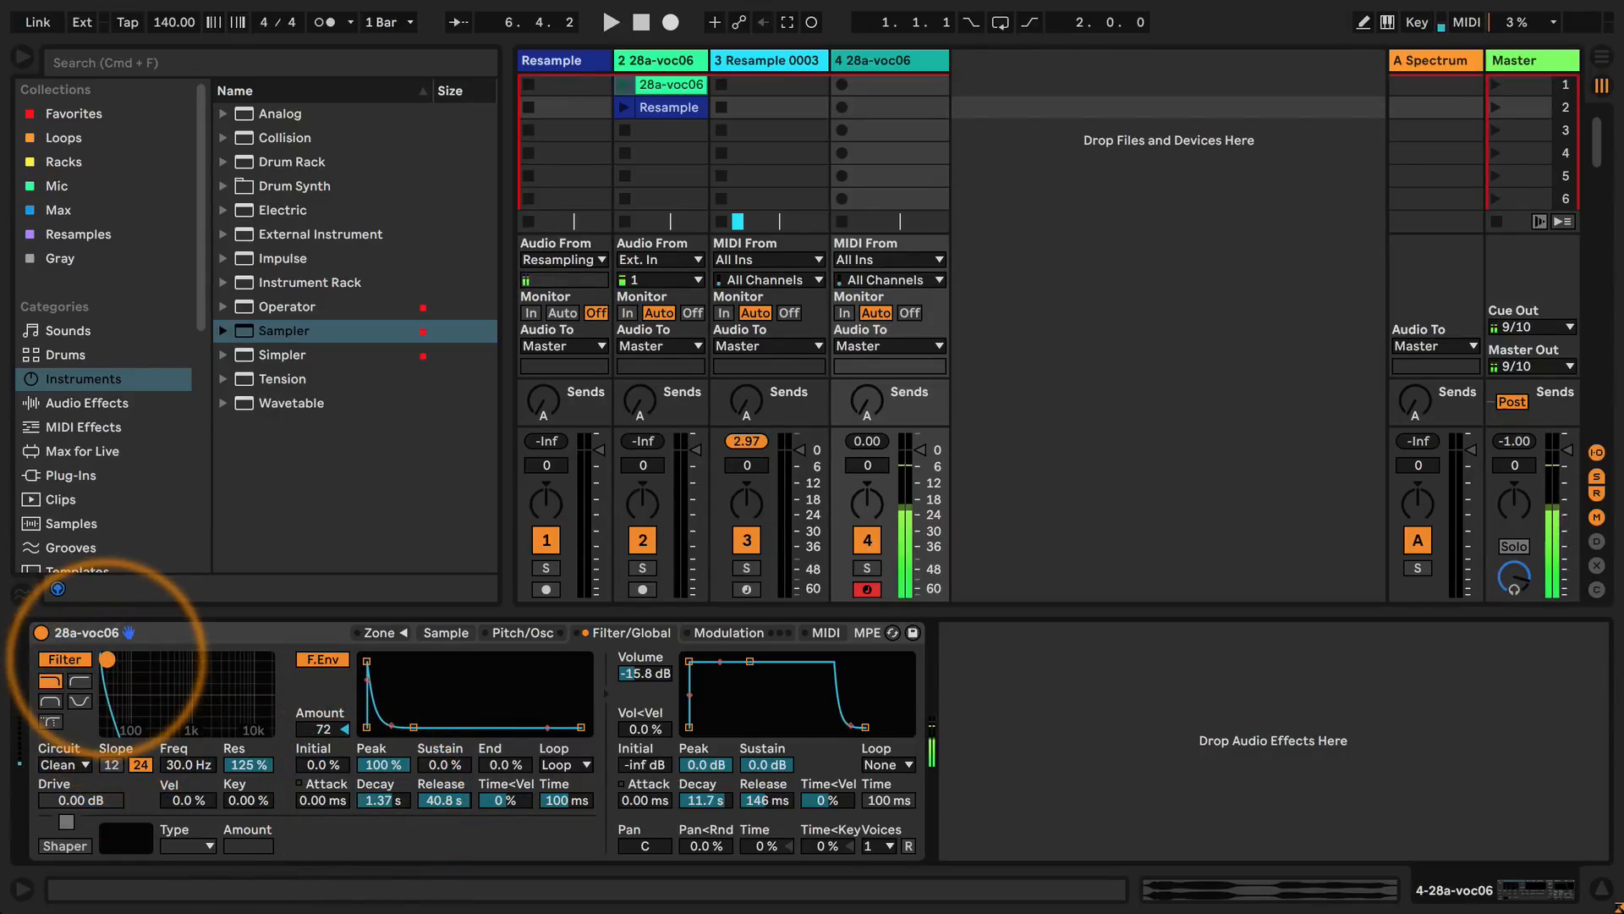
# Reshape the filter envelope to 180 ms attack, 87.3 ms decay and 1.00 ms release, bending the attack slope to rise slowly at first.
pyautogui.moveTo(413, 727); pyautogui.dragTo(346, 777)
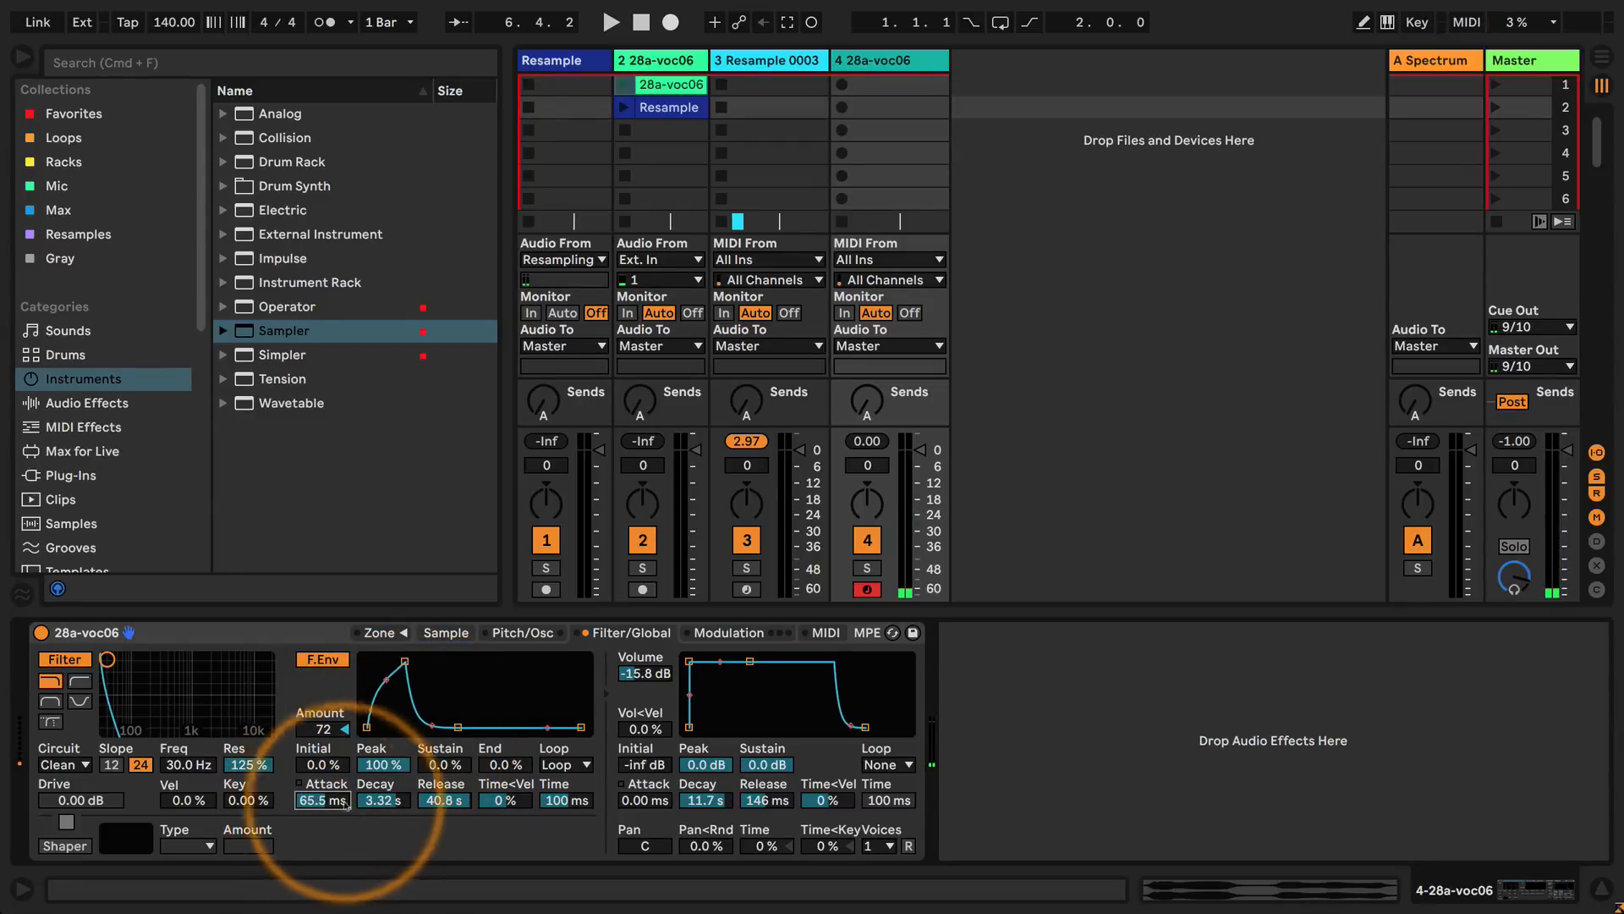
pyautogui.moveTo(439, 802); pyautogui.dragTo(314, 786)
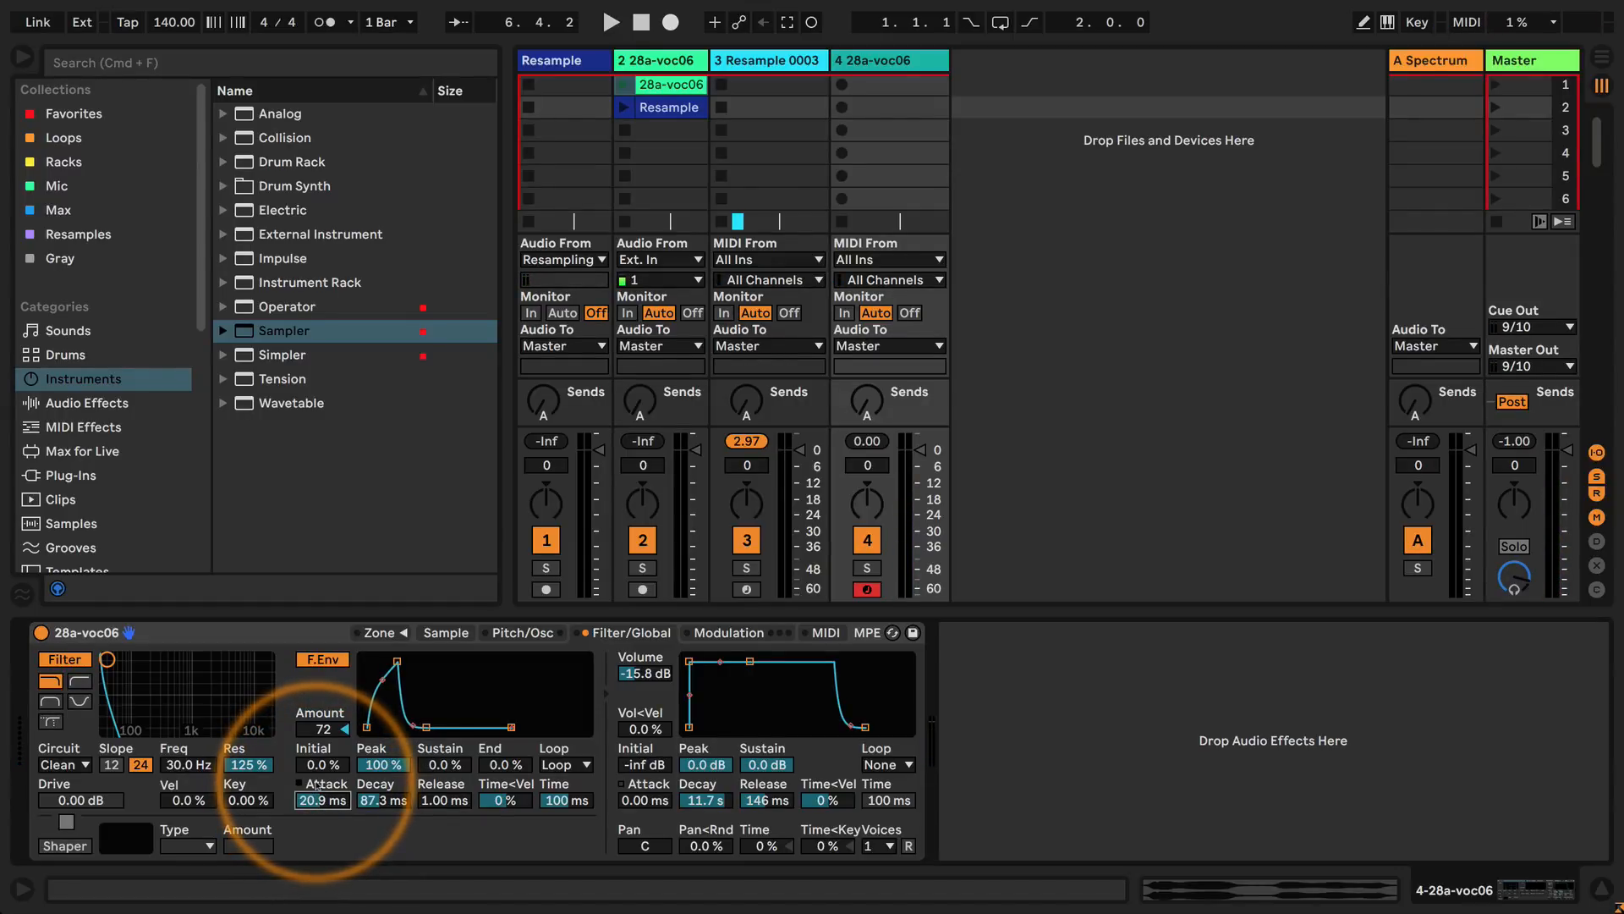
pyautogui.moveTo(383, 679); pyautogui.dragTo(412, 661)
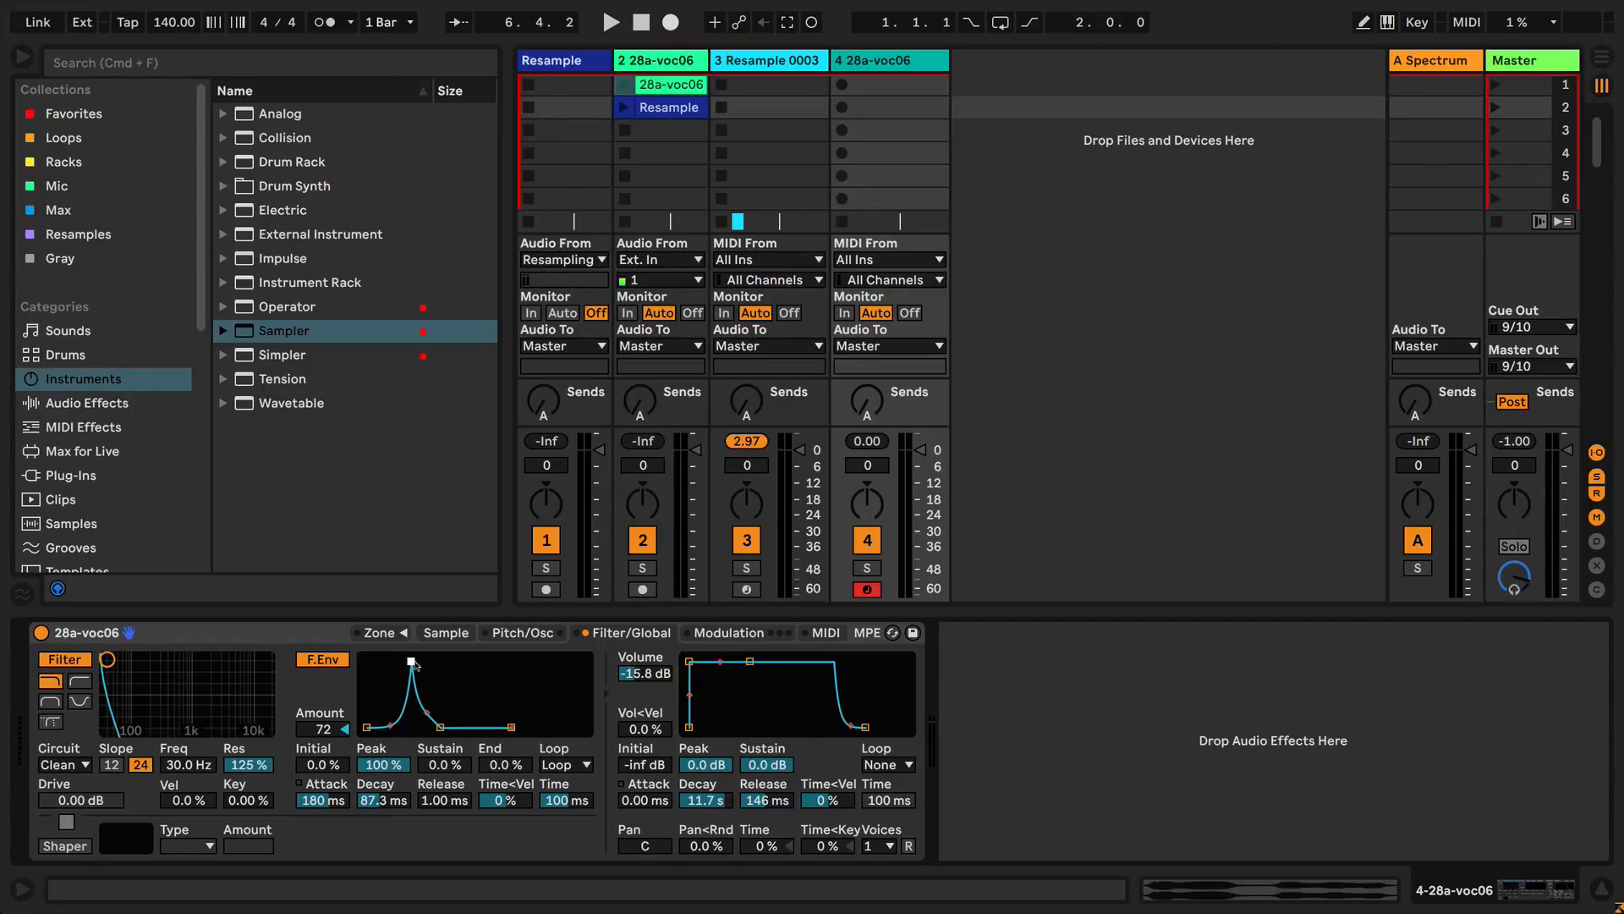
# Review the device chains of tracks 2 and 3, and return to the Sampler on track 4.
pyautogui.click(893, 62)
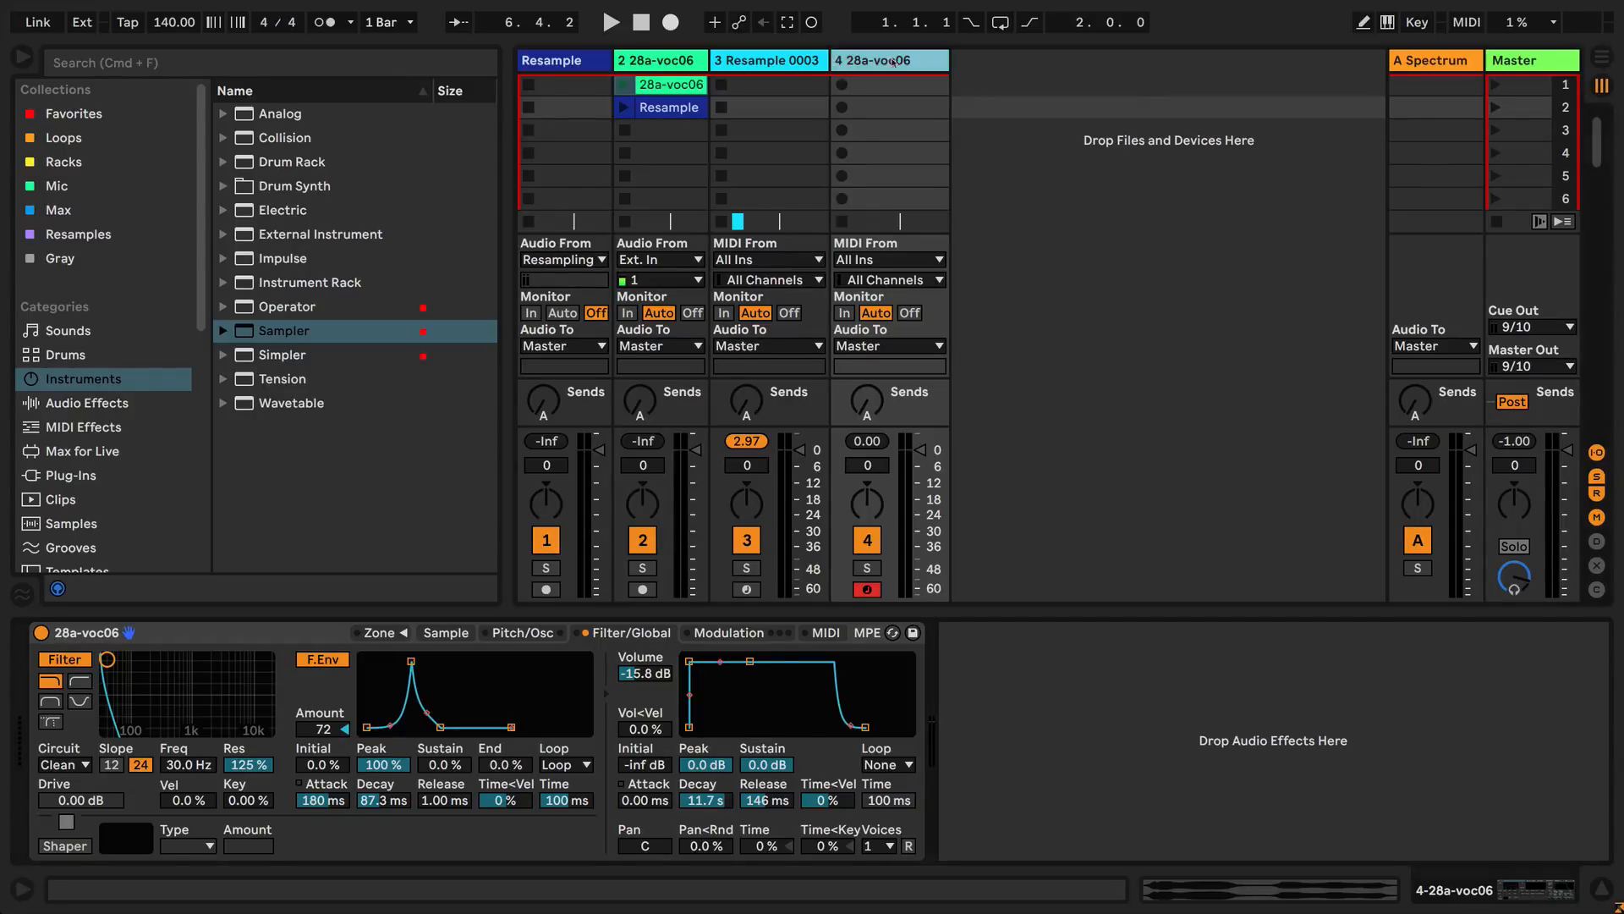
pyautogui.click(763, 62)
pyautogui.click(675, 61)
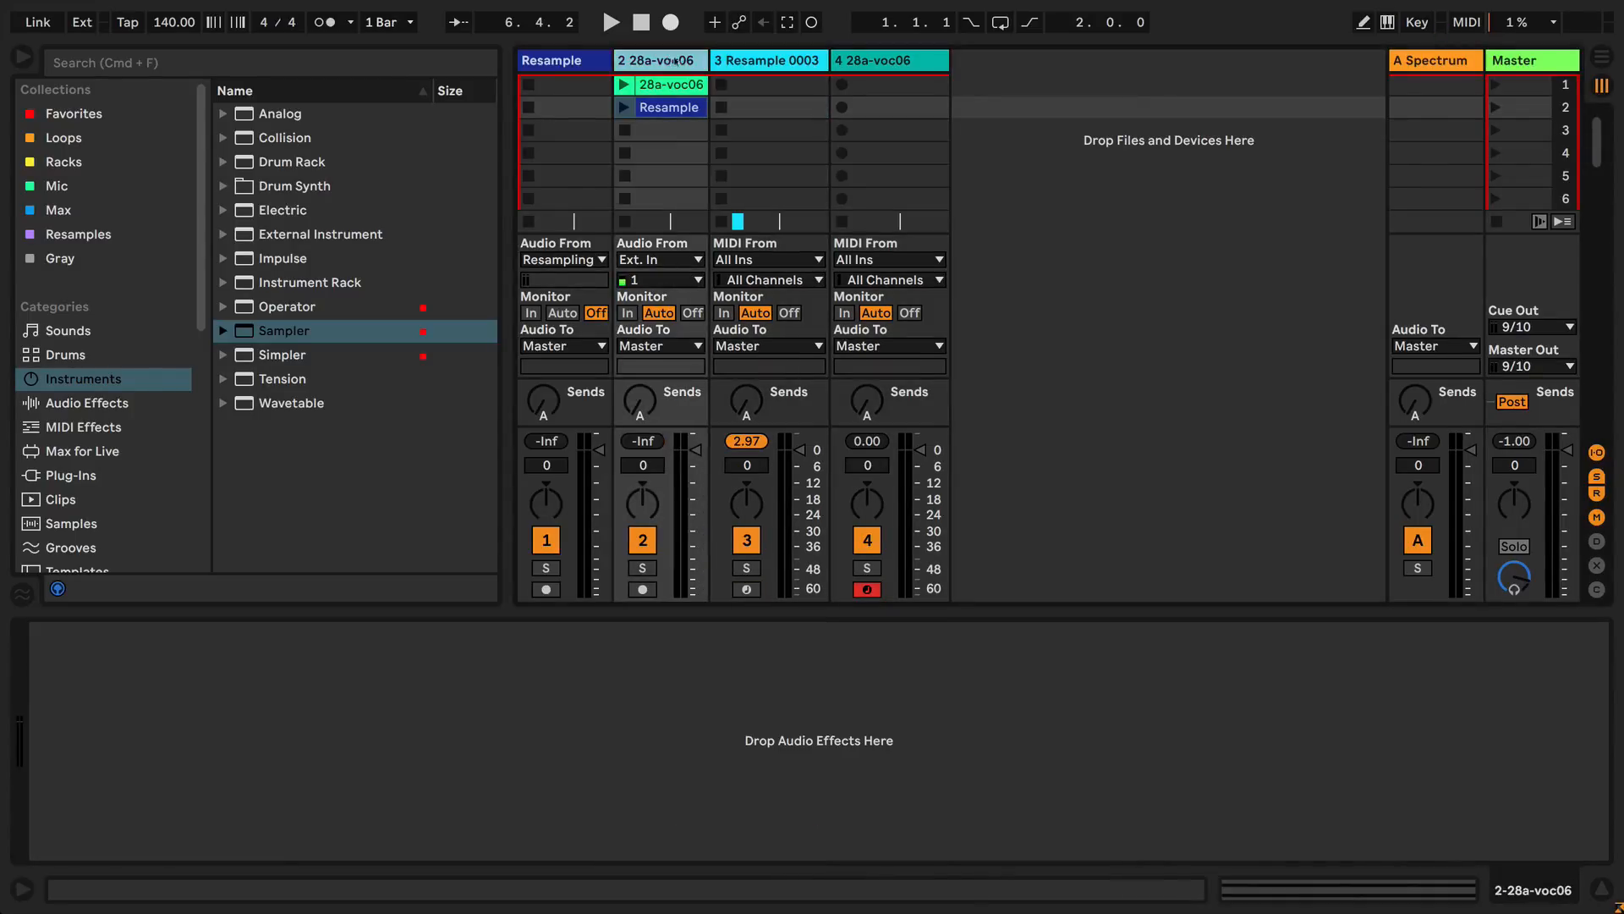
pyautogui.click(793, 69)
pyautogui.click(878, 64)
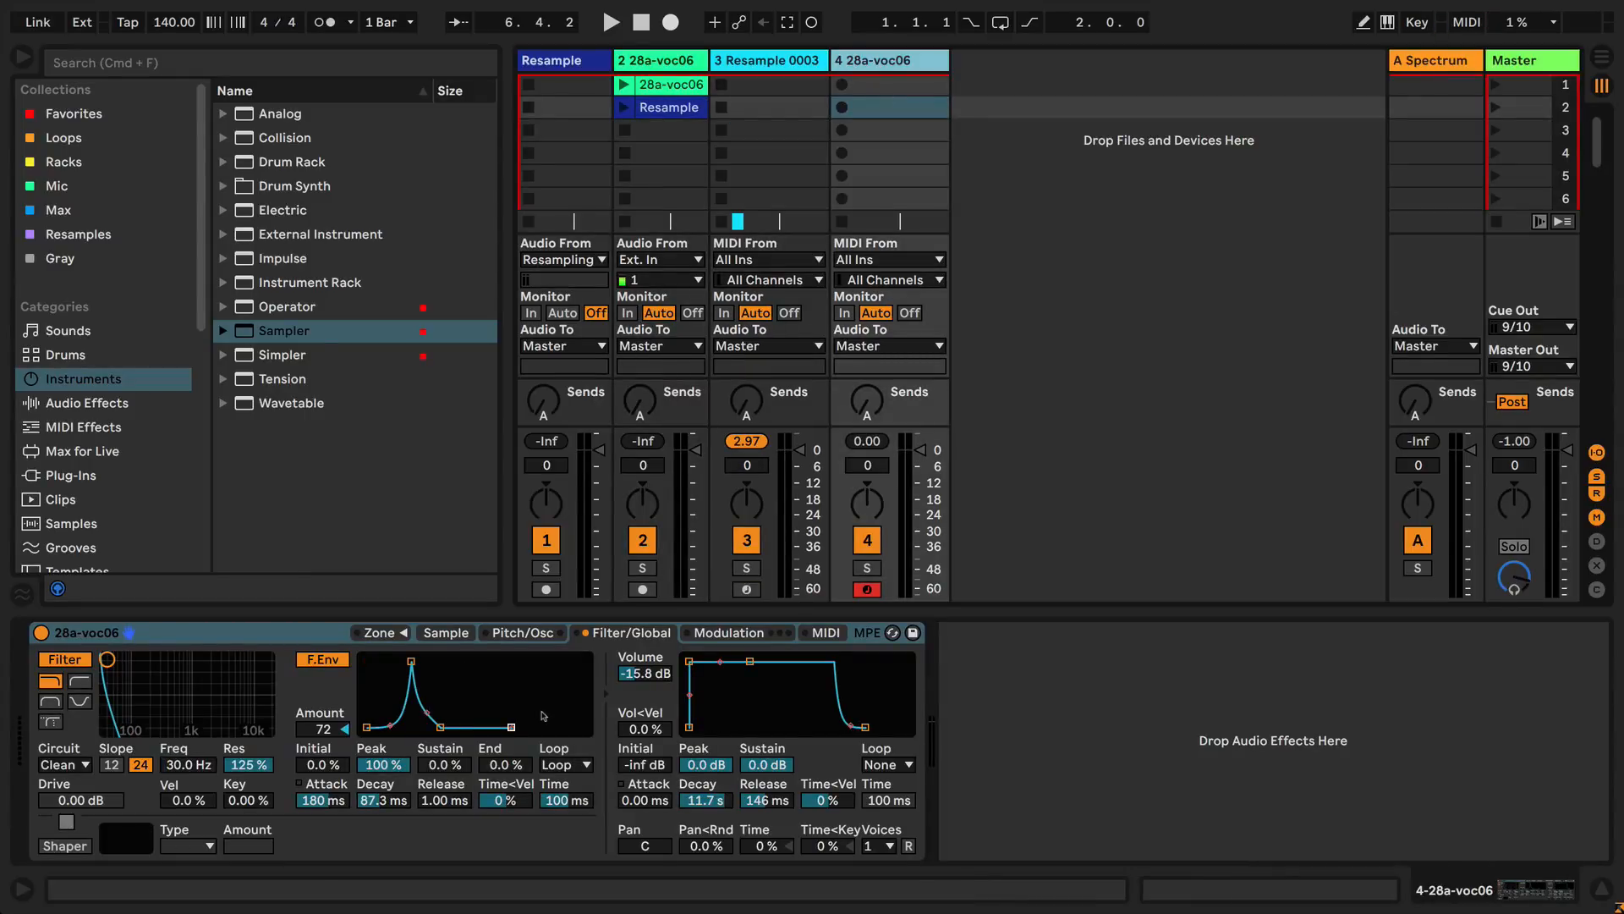